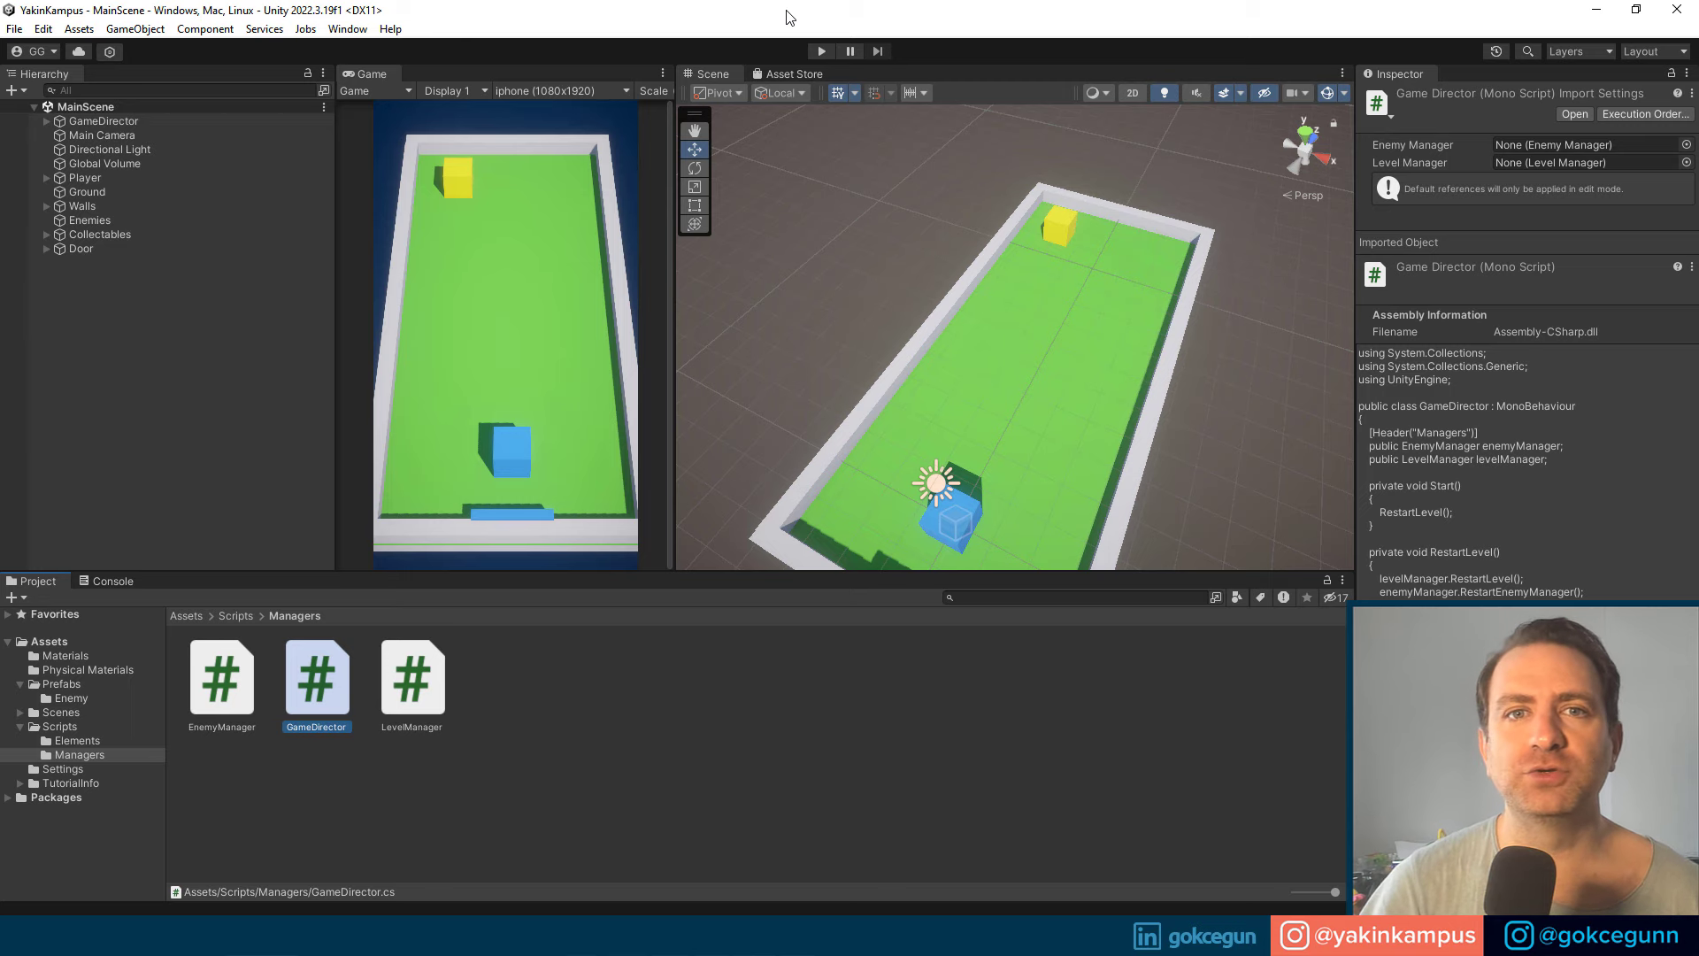
# Step: Preview the scene in Play mode, then switch to the Photoshop GameDirector architecture diagram
pyautogui.click(821, 51)
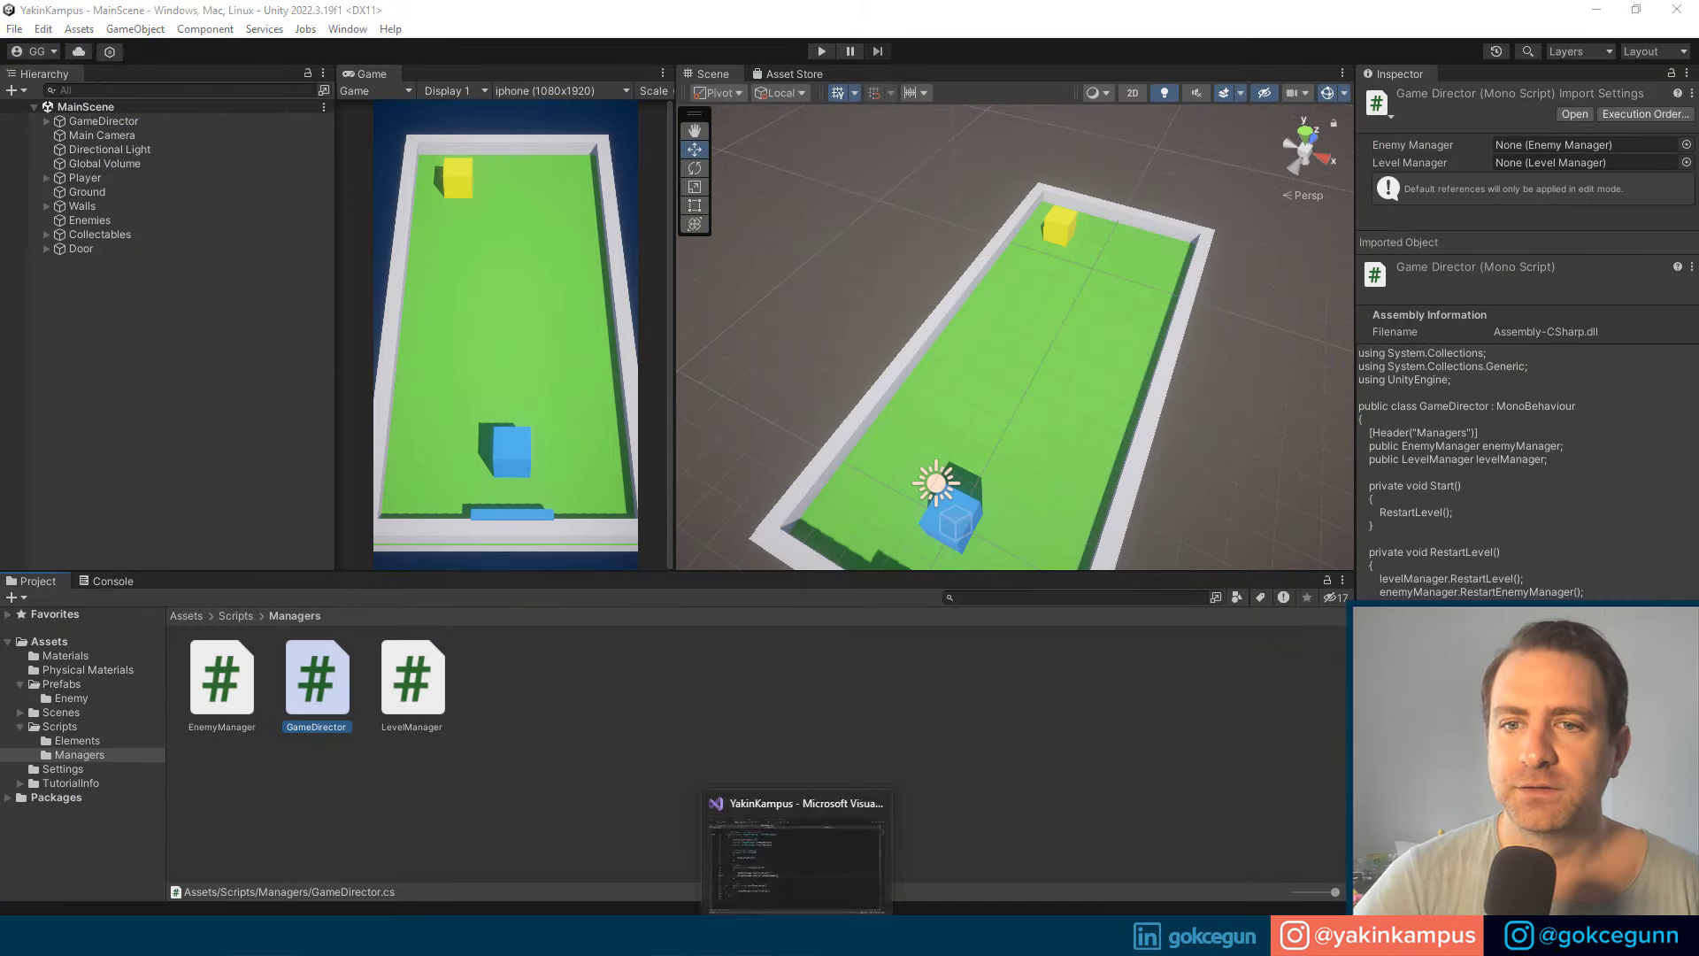
pyautogui.click(797, 840)
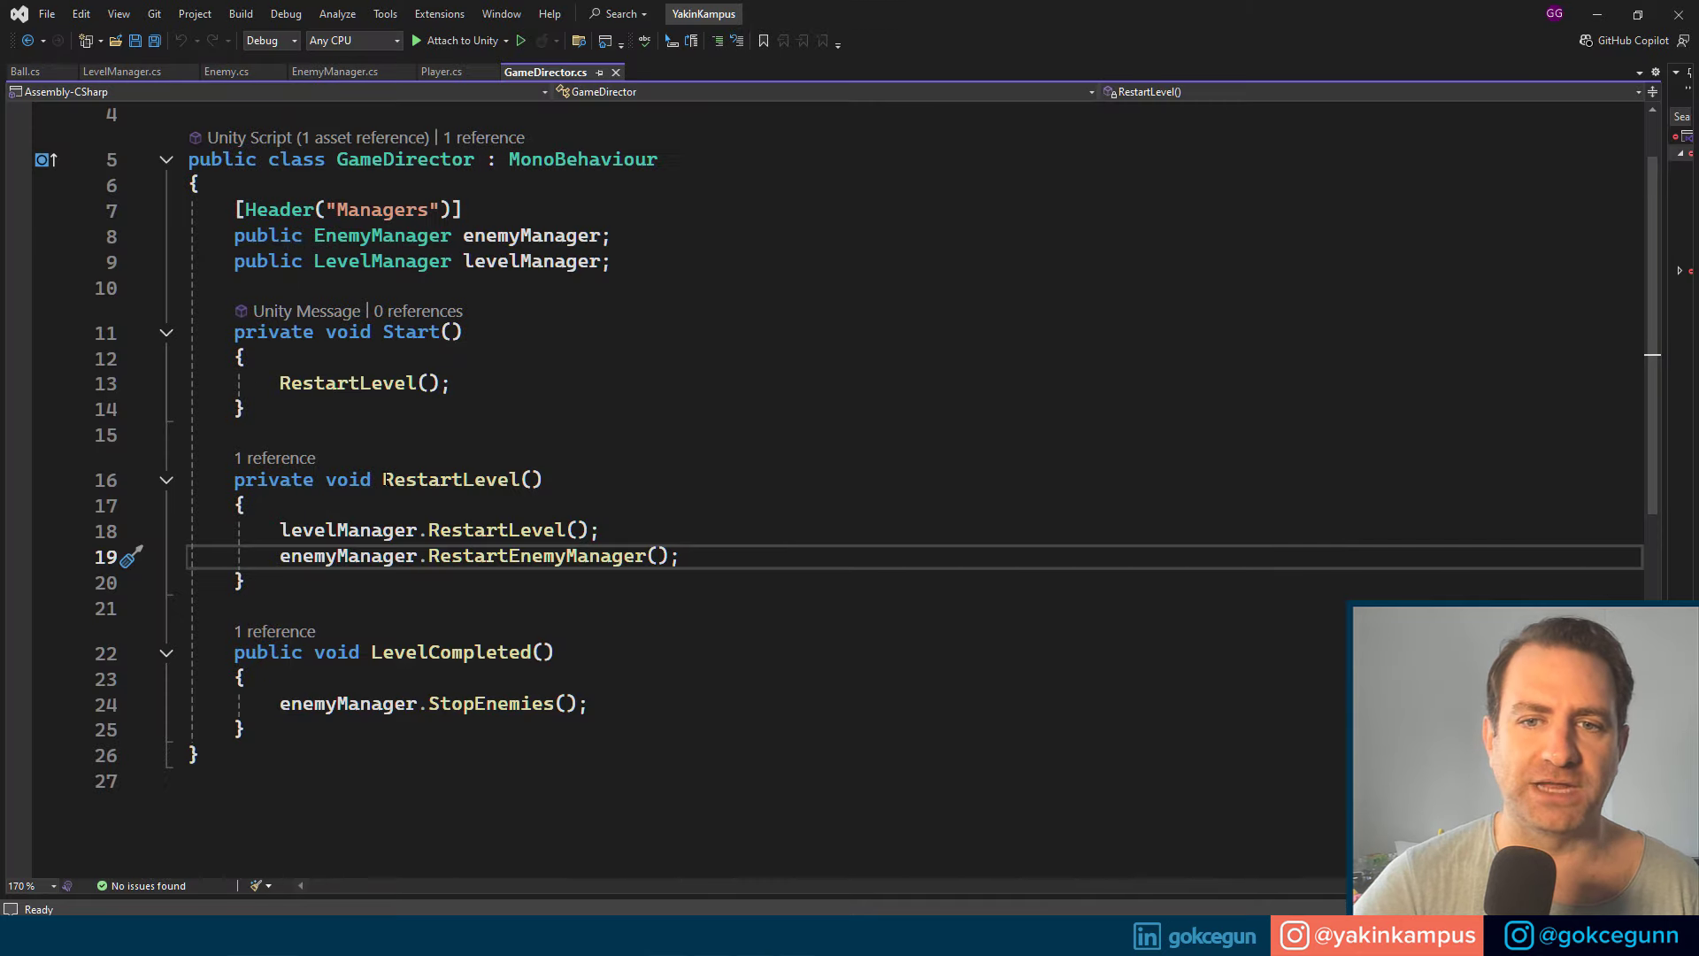
# Step: Add an Update method after Start with an if checking Input.GetKeyDown(KeyCode.R)
pyautogui.doubleClick(384, 478)
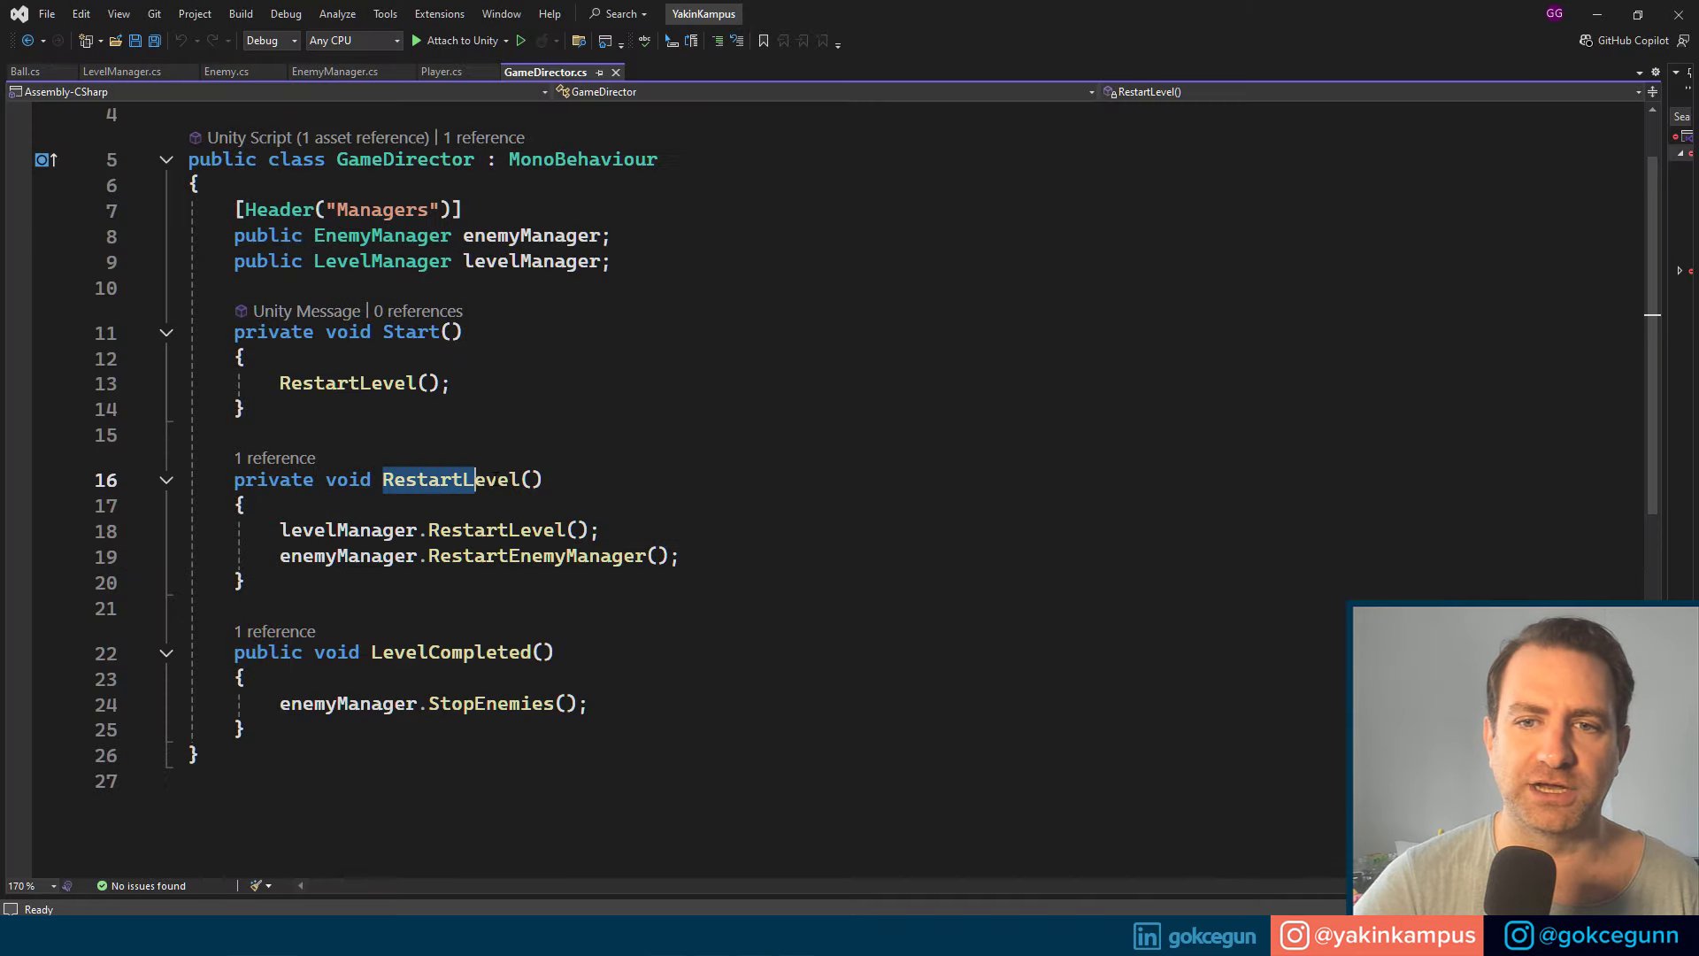
pyautogui.click(440, 409)
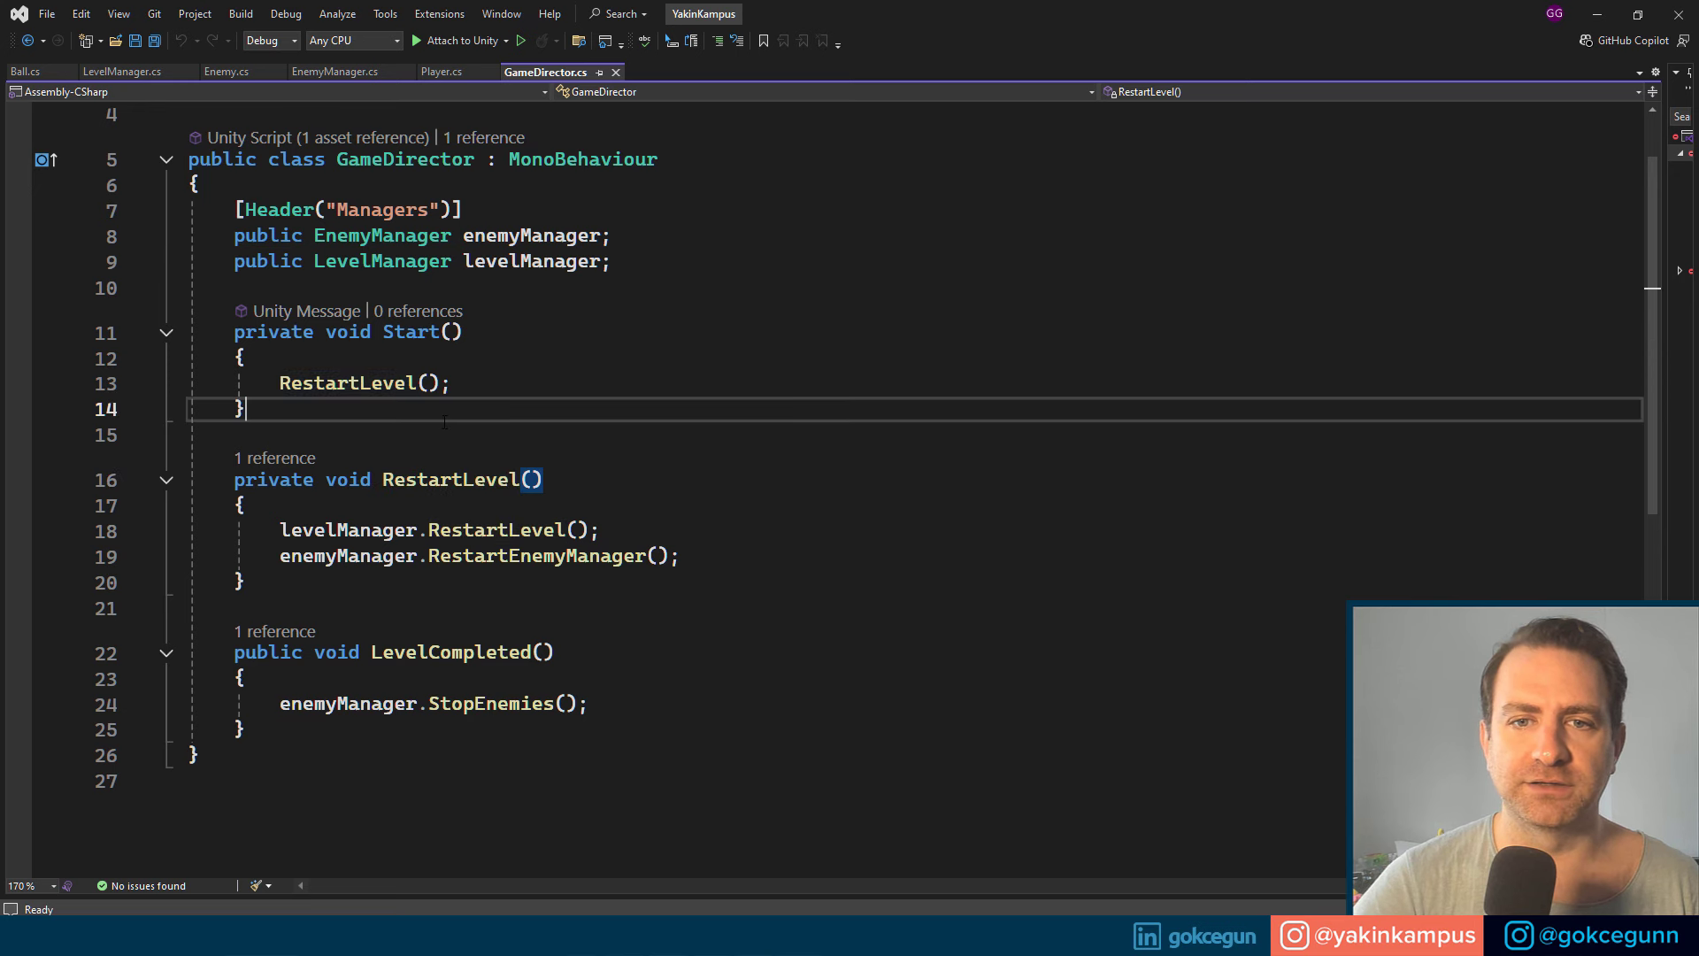
pyautogui.press('Return')
pyautogui.press('Return')
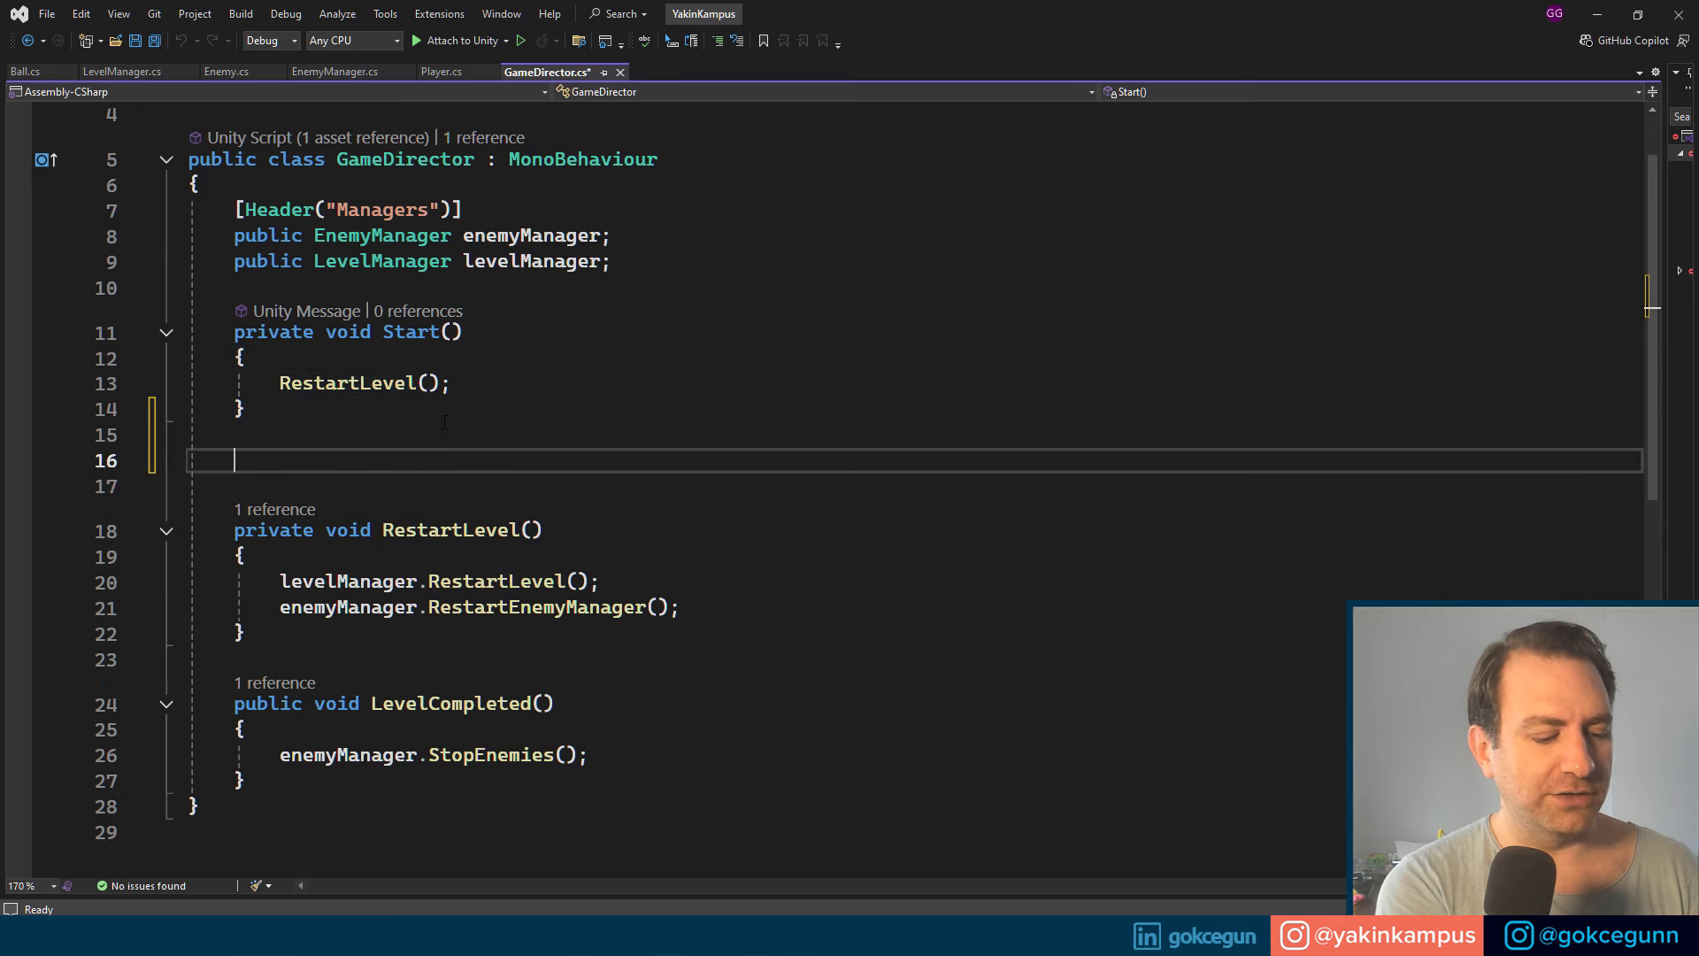
pyautogui.write('upda')
pyautogui.press('Tab')
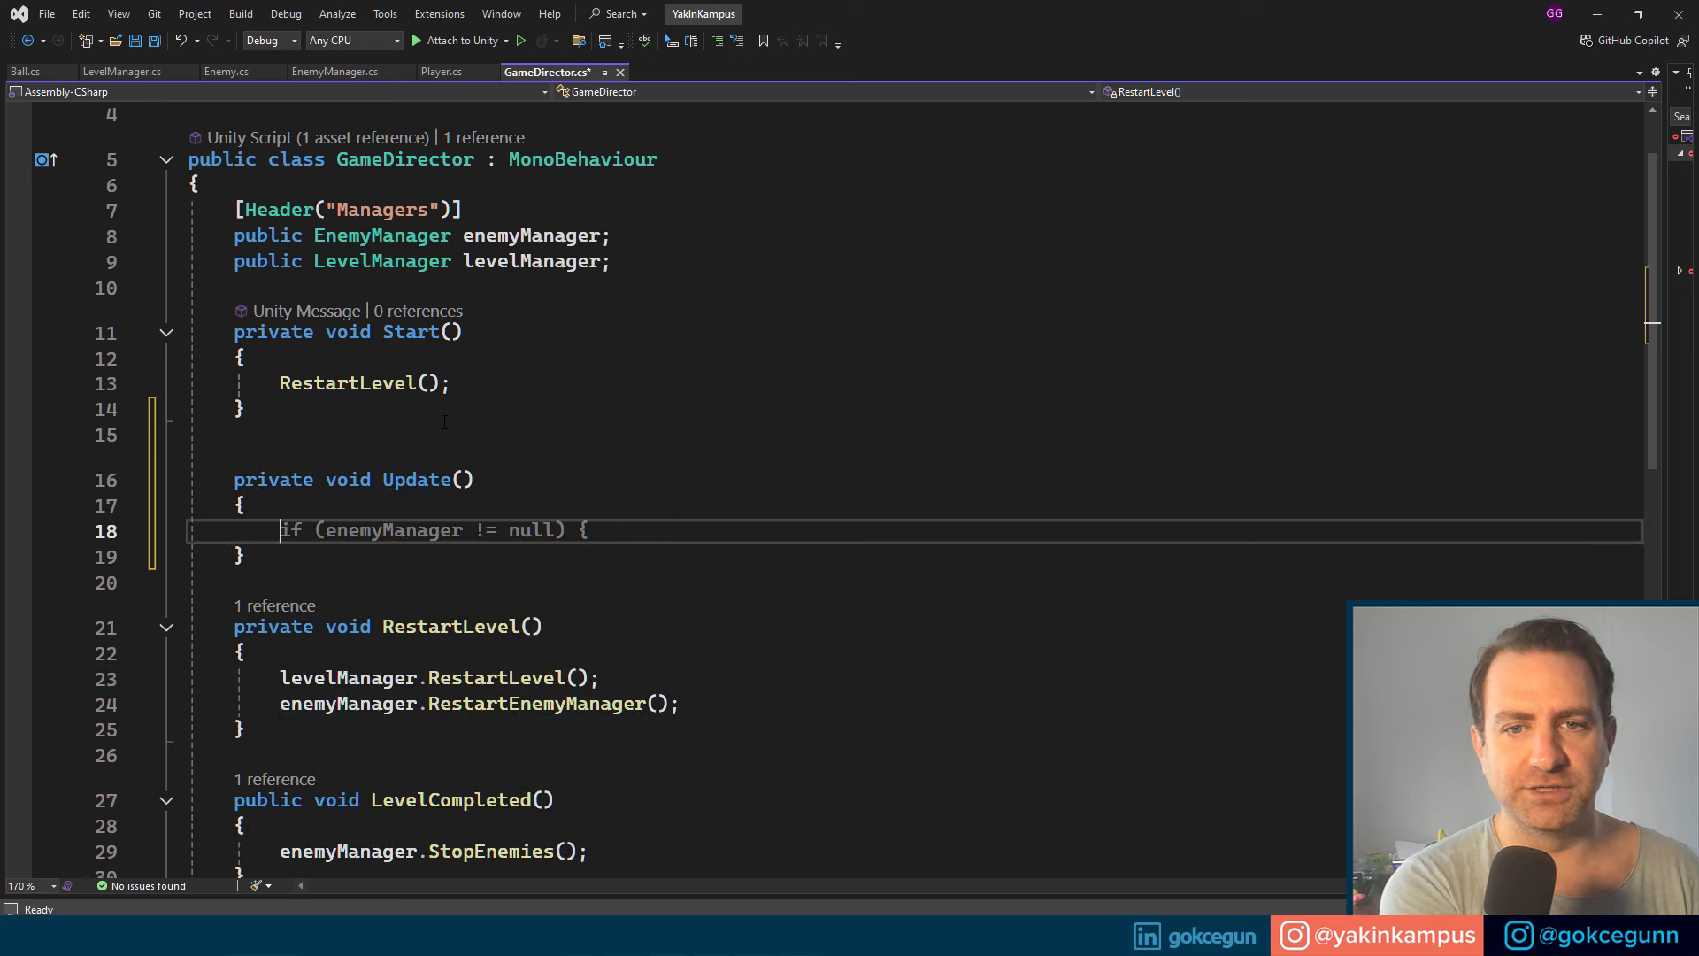
pyautogui.write('if (')
pyautogui.press('Return')
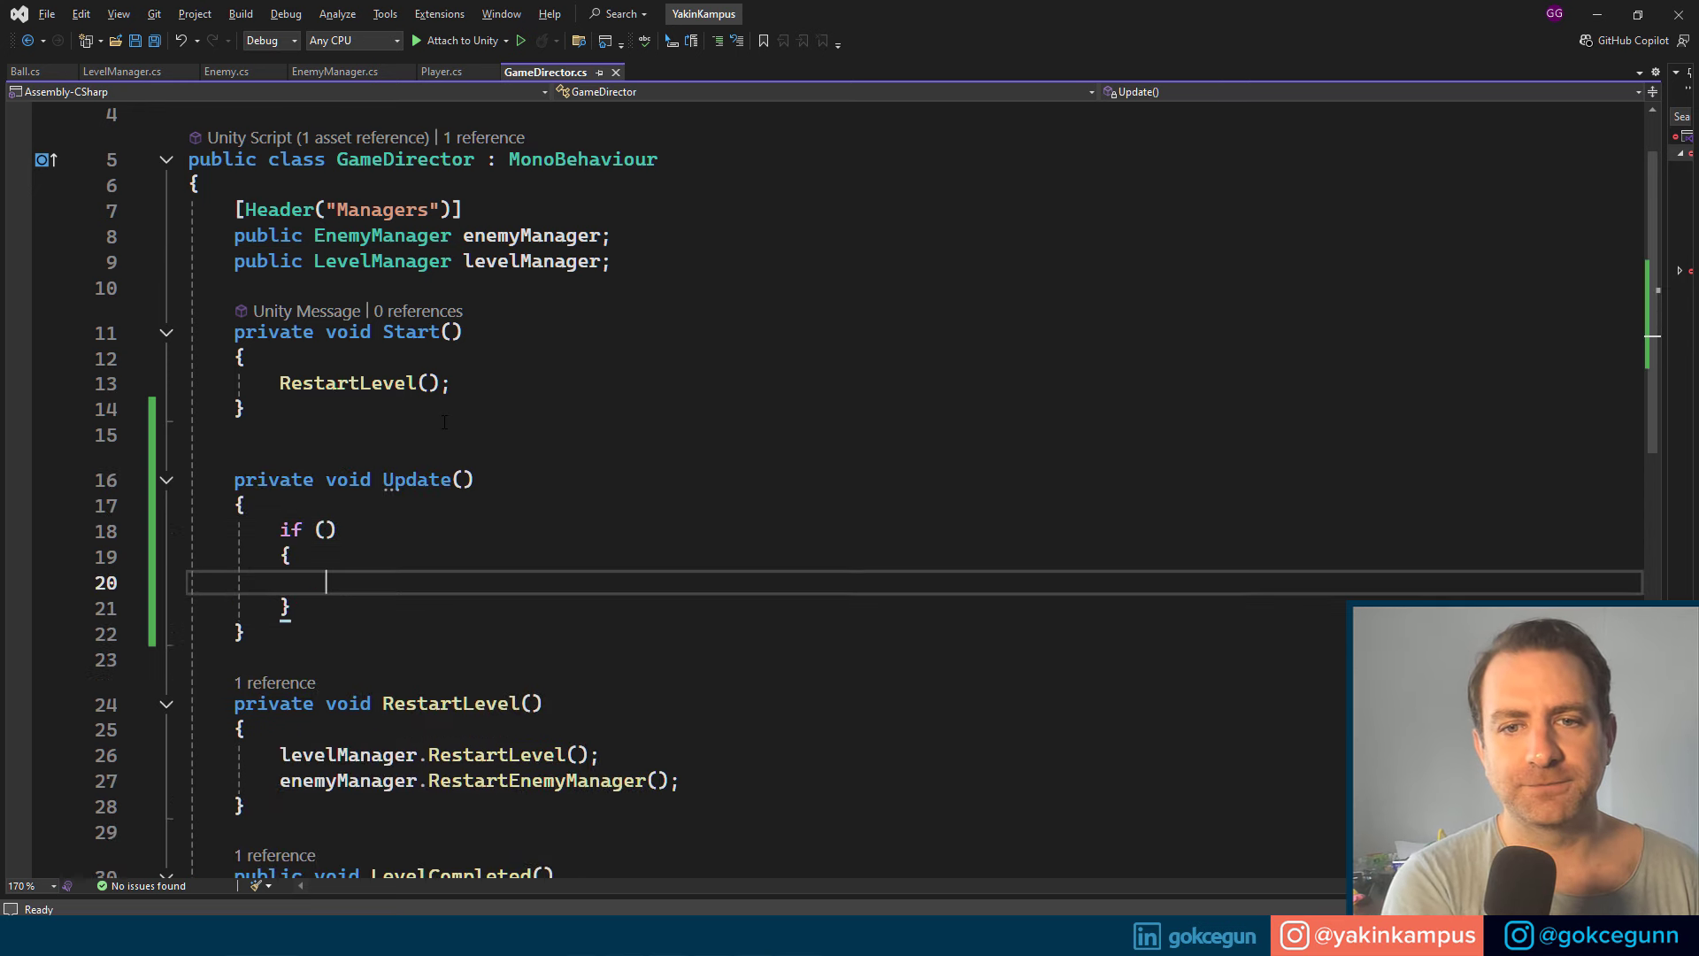
pyautogui.press('Up')
pyautogui.press('Up')
pyautogui.press('End')
pyautogui.press('Left')
pyautogui.write('Input')
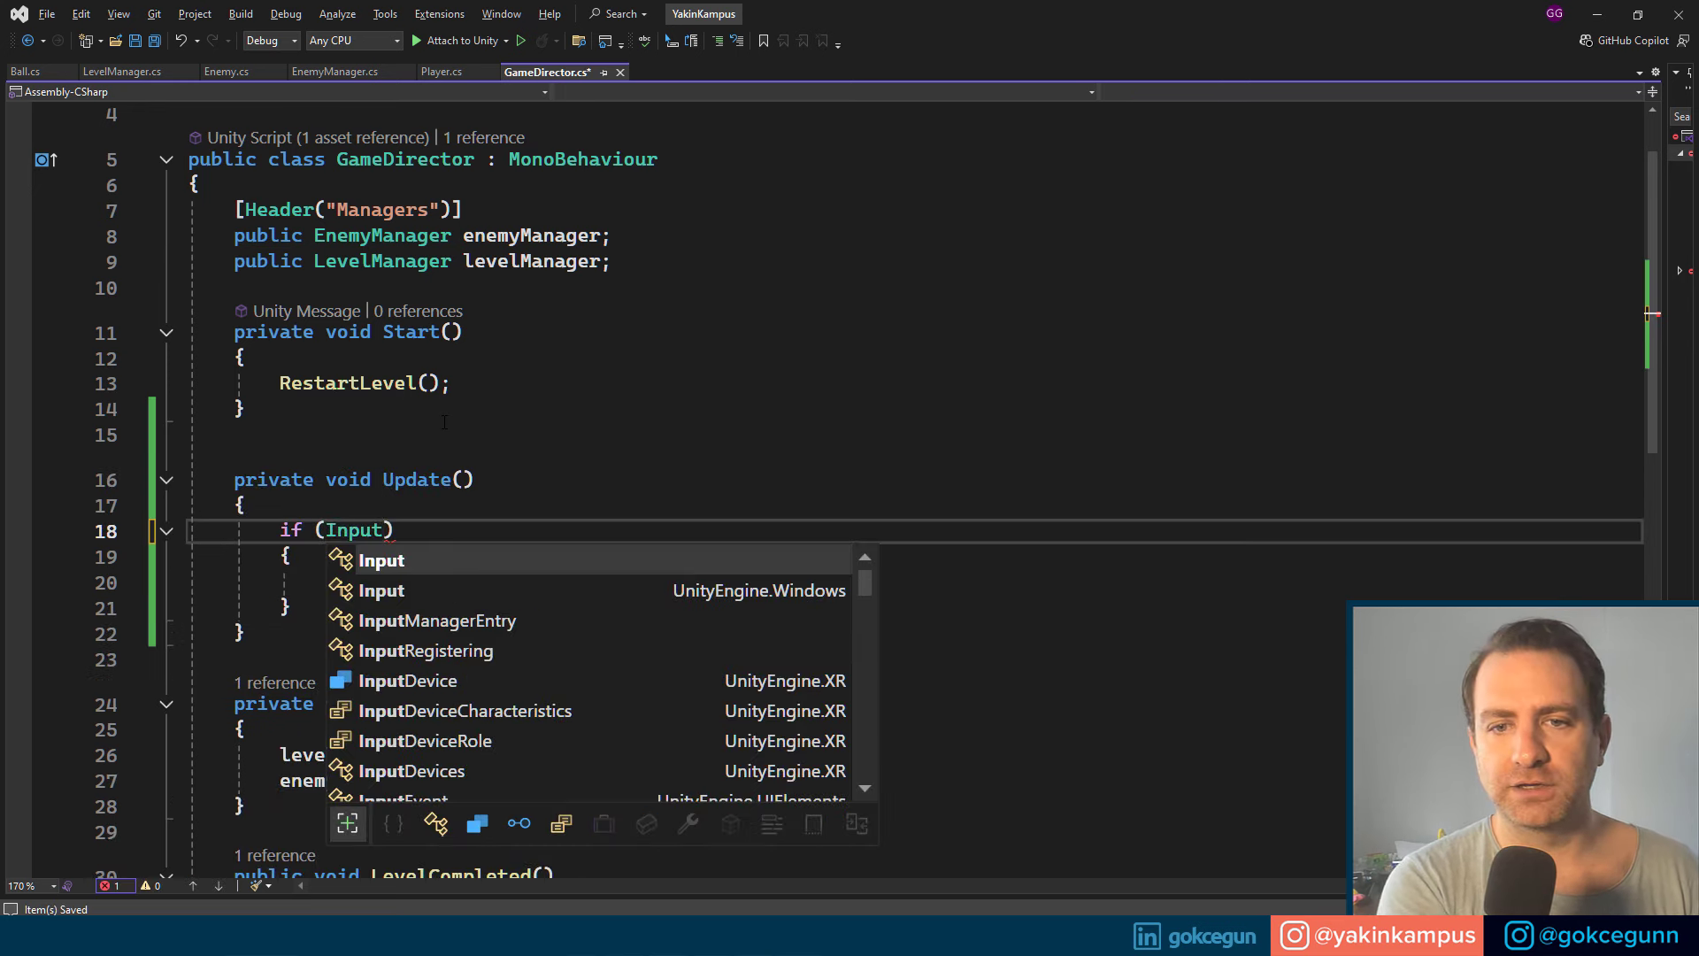
pyautogui.write('.getkd(')
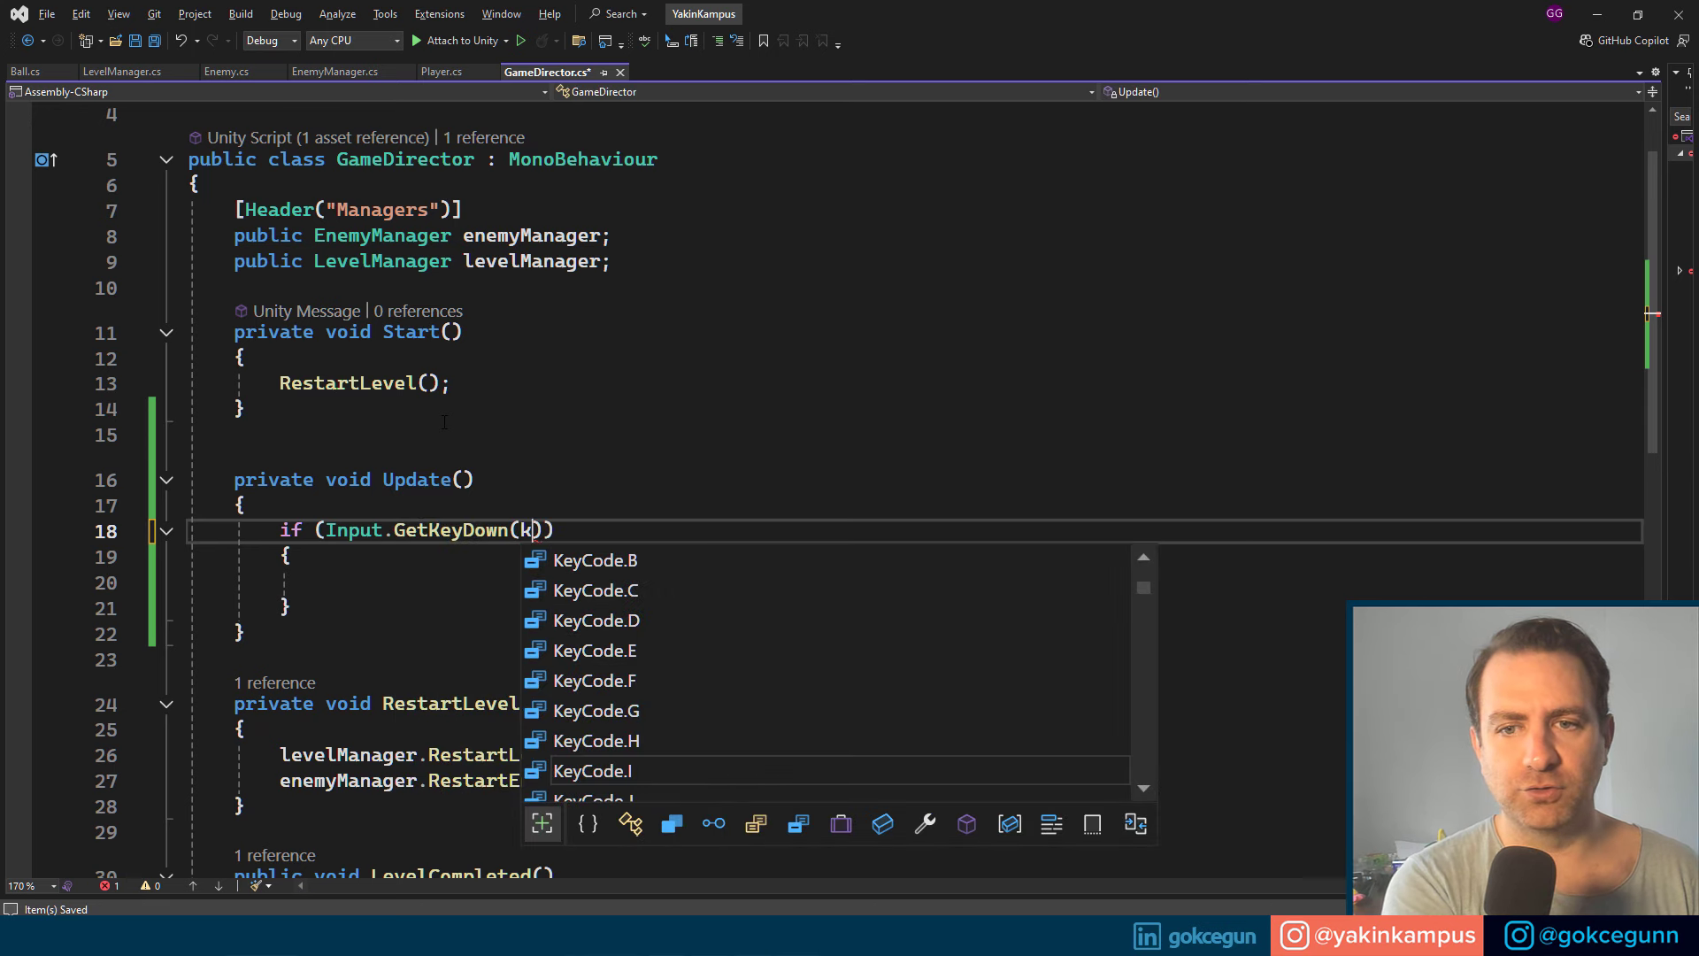
pyautogui.write('ke.R')
pyautogui.press('Escape')
pyautogui.press('Down')
pyautogui.press('Down')
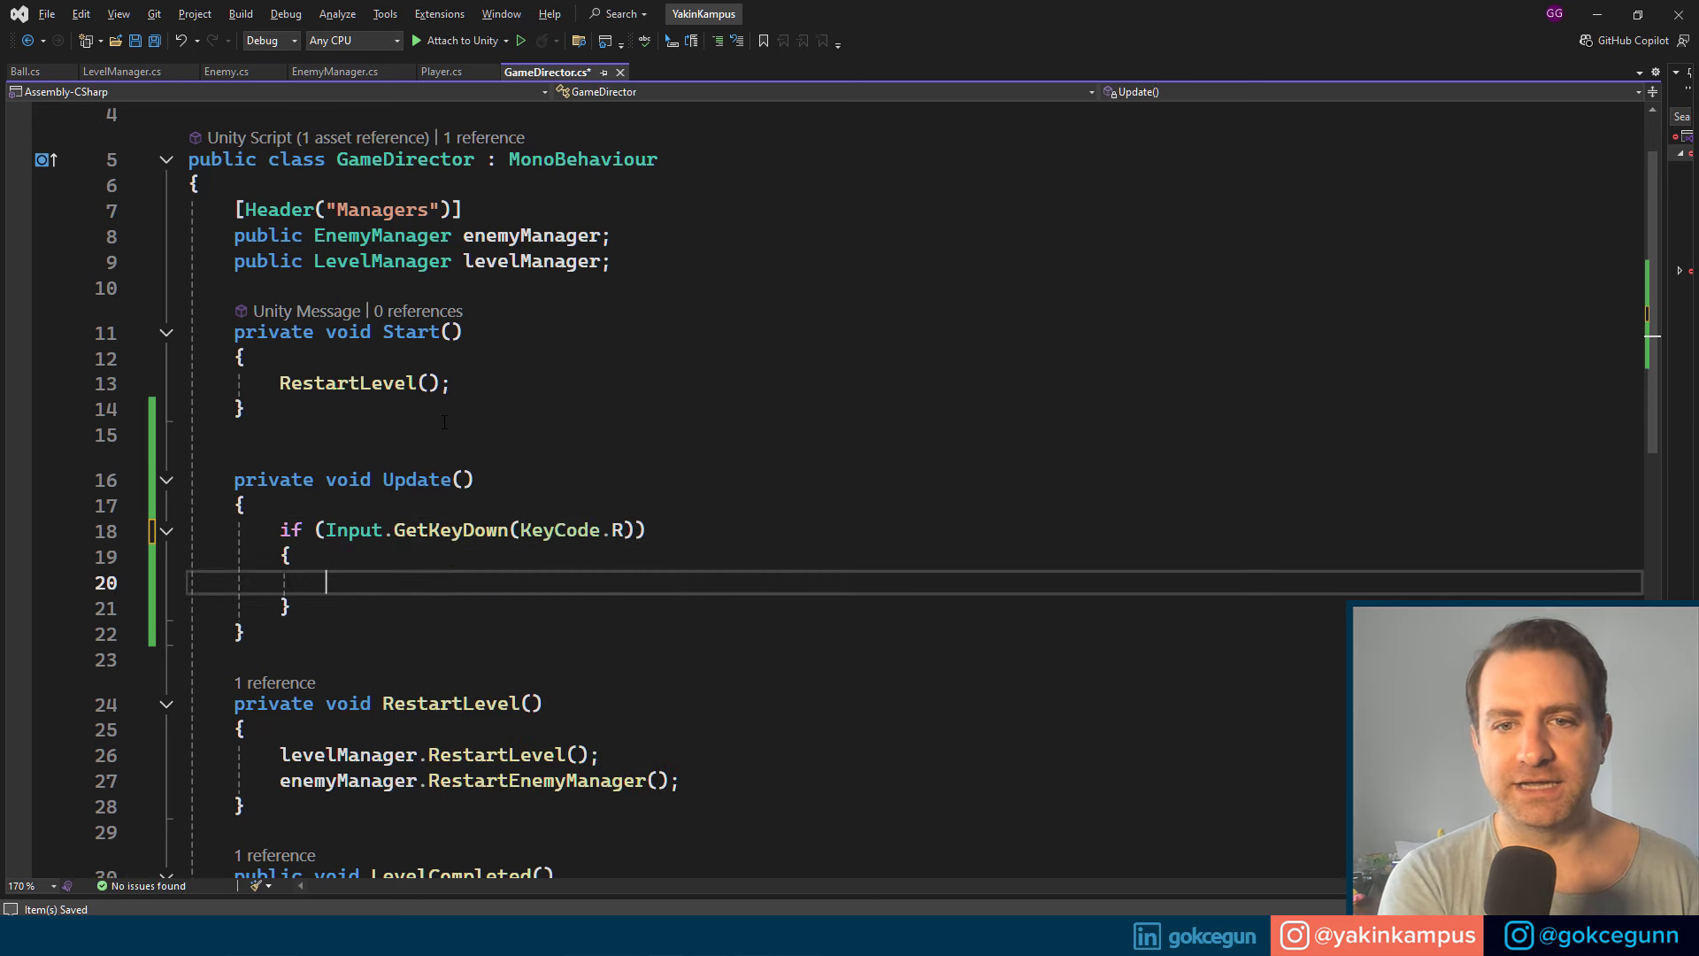
pyautogui.hotkey('ctrl', 's')
# Step: Call RestartLevel(); inside the if block and save GameDirector.cs
pyautogui.write('Res')
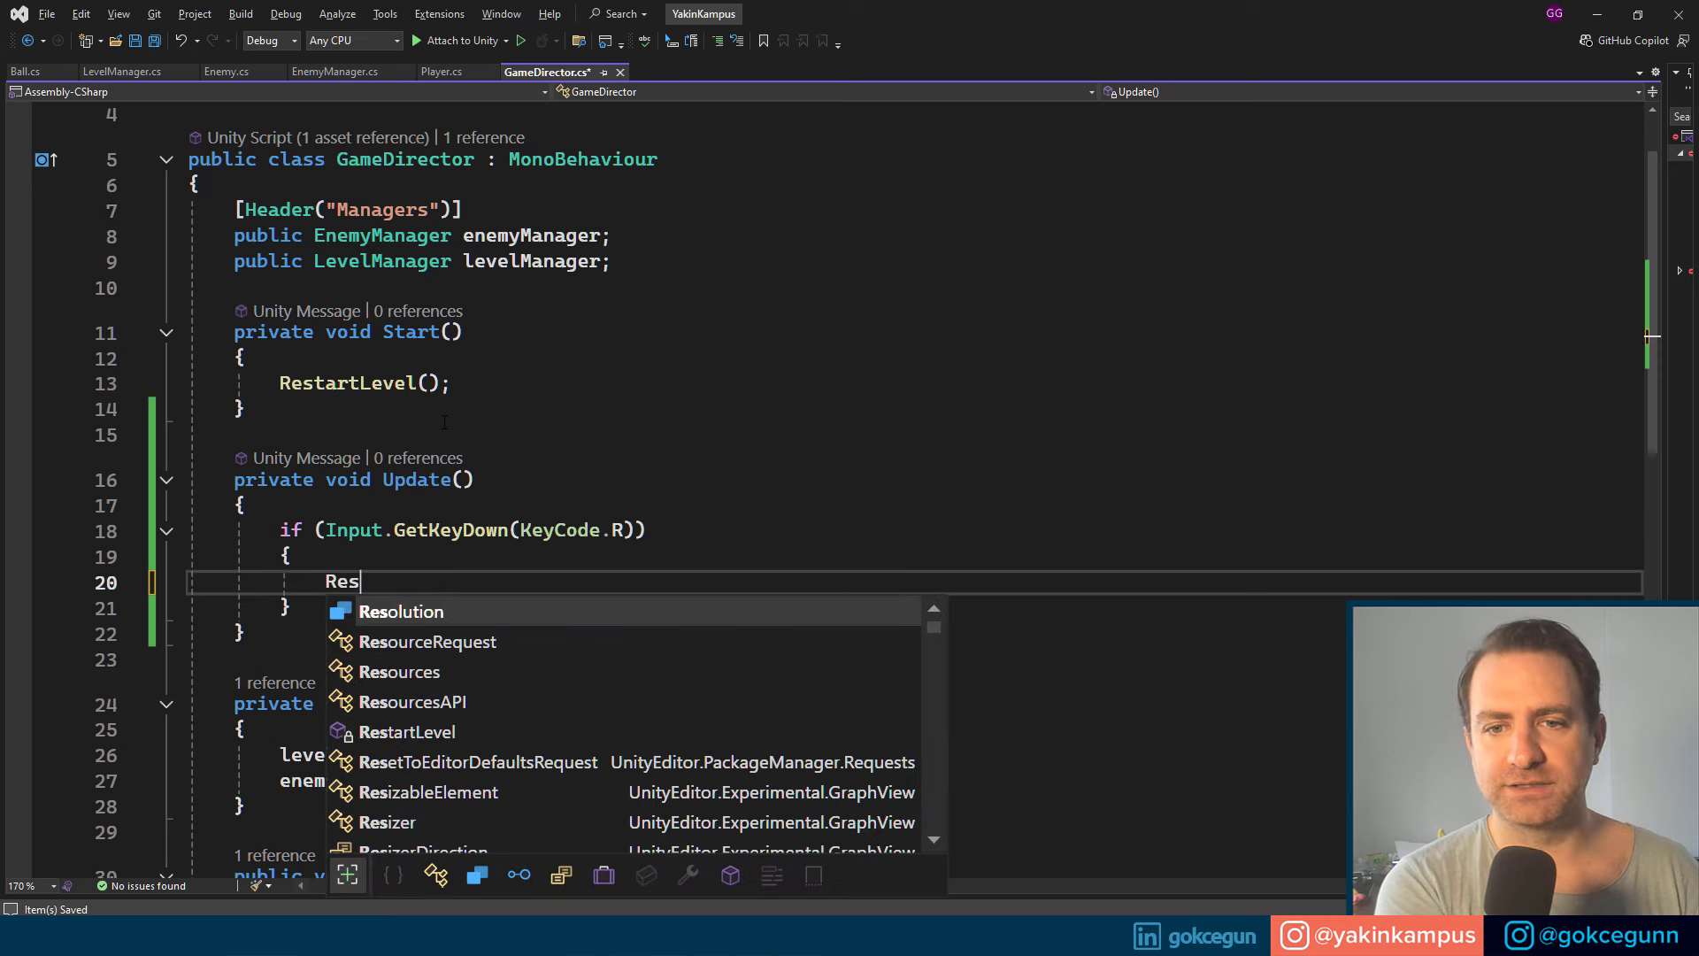
pyautogui.write('tartL')
pyautogui.press('Tab')
pyautogui.write('();')
pyautogui.hotkey('ctrl', 's')
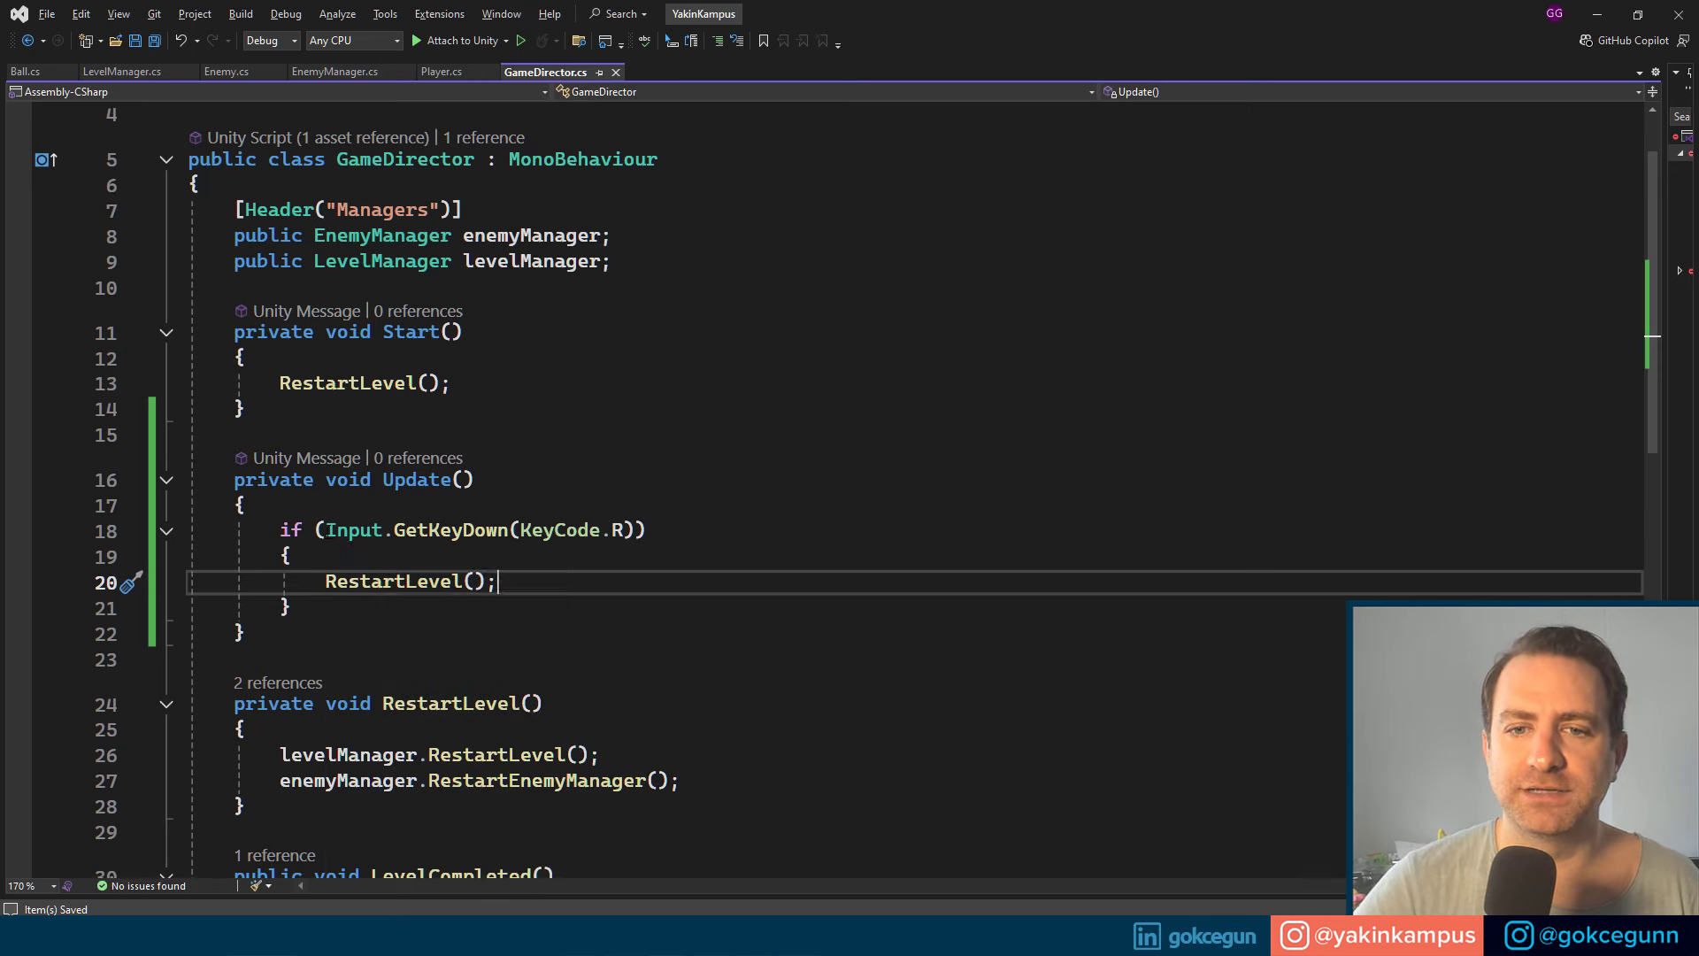
# Step: Review the GetKeyDown(KeyCode.R) condition and RestartLevel call, then return to Unity
pyautogui.moveTo(324, 529); pyautogui.dragTo(635, 529)
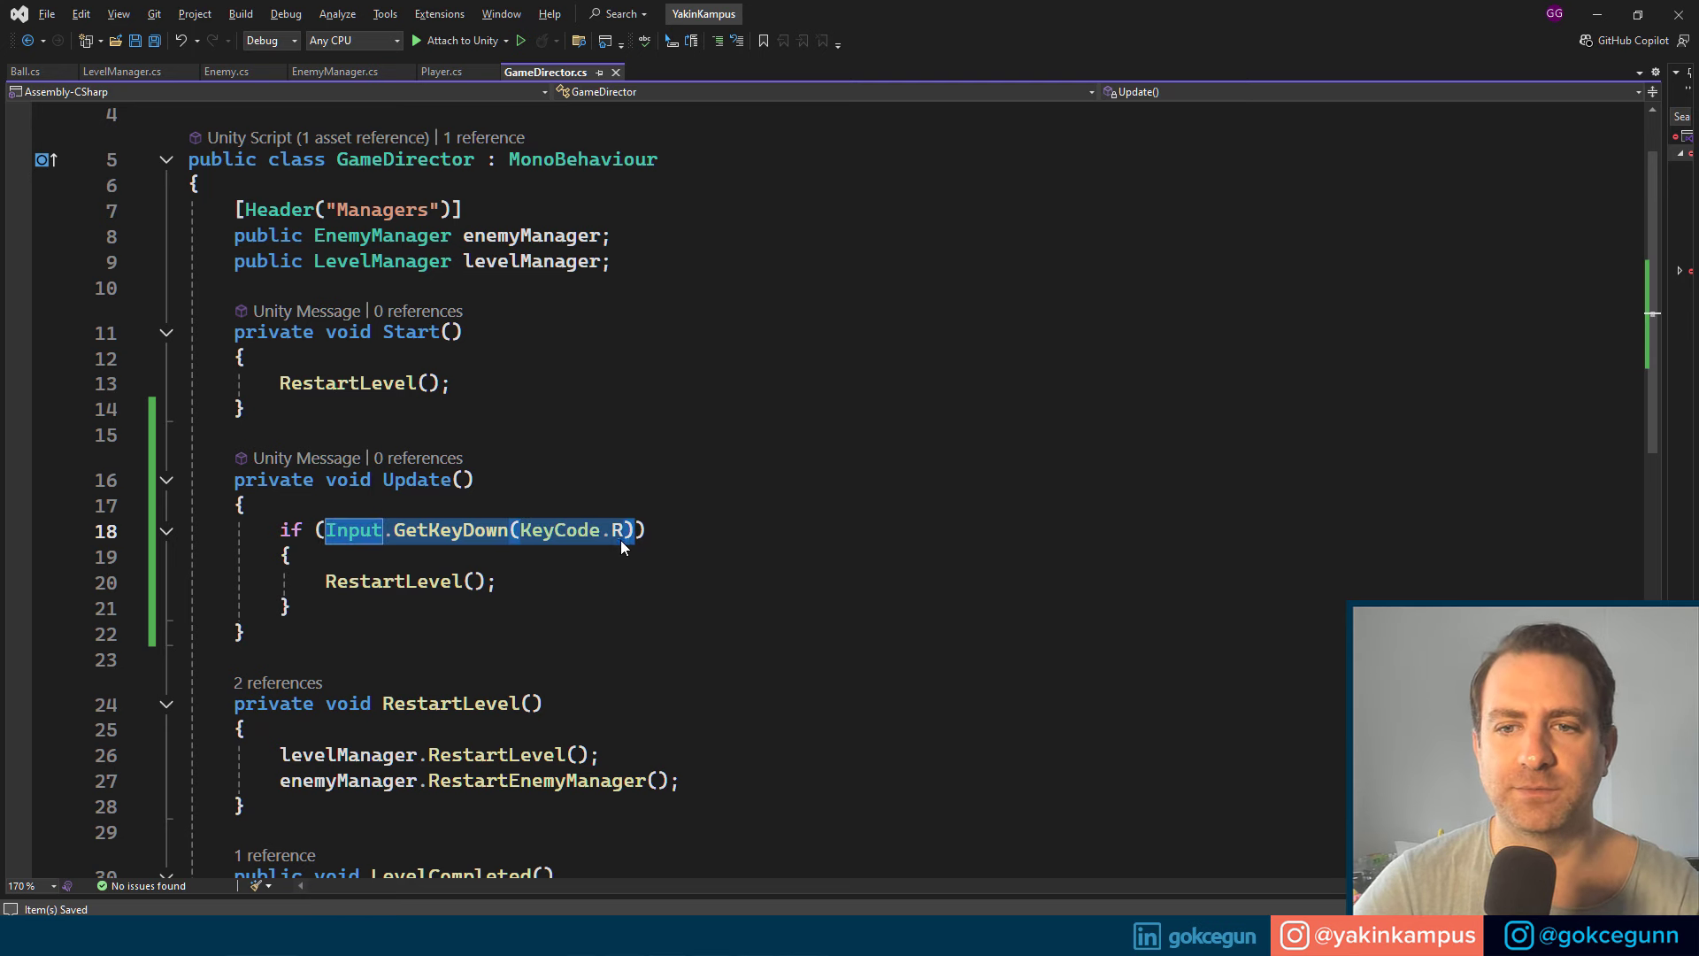
pyautogui.moveTo(591, 539)
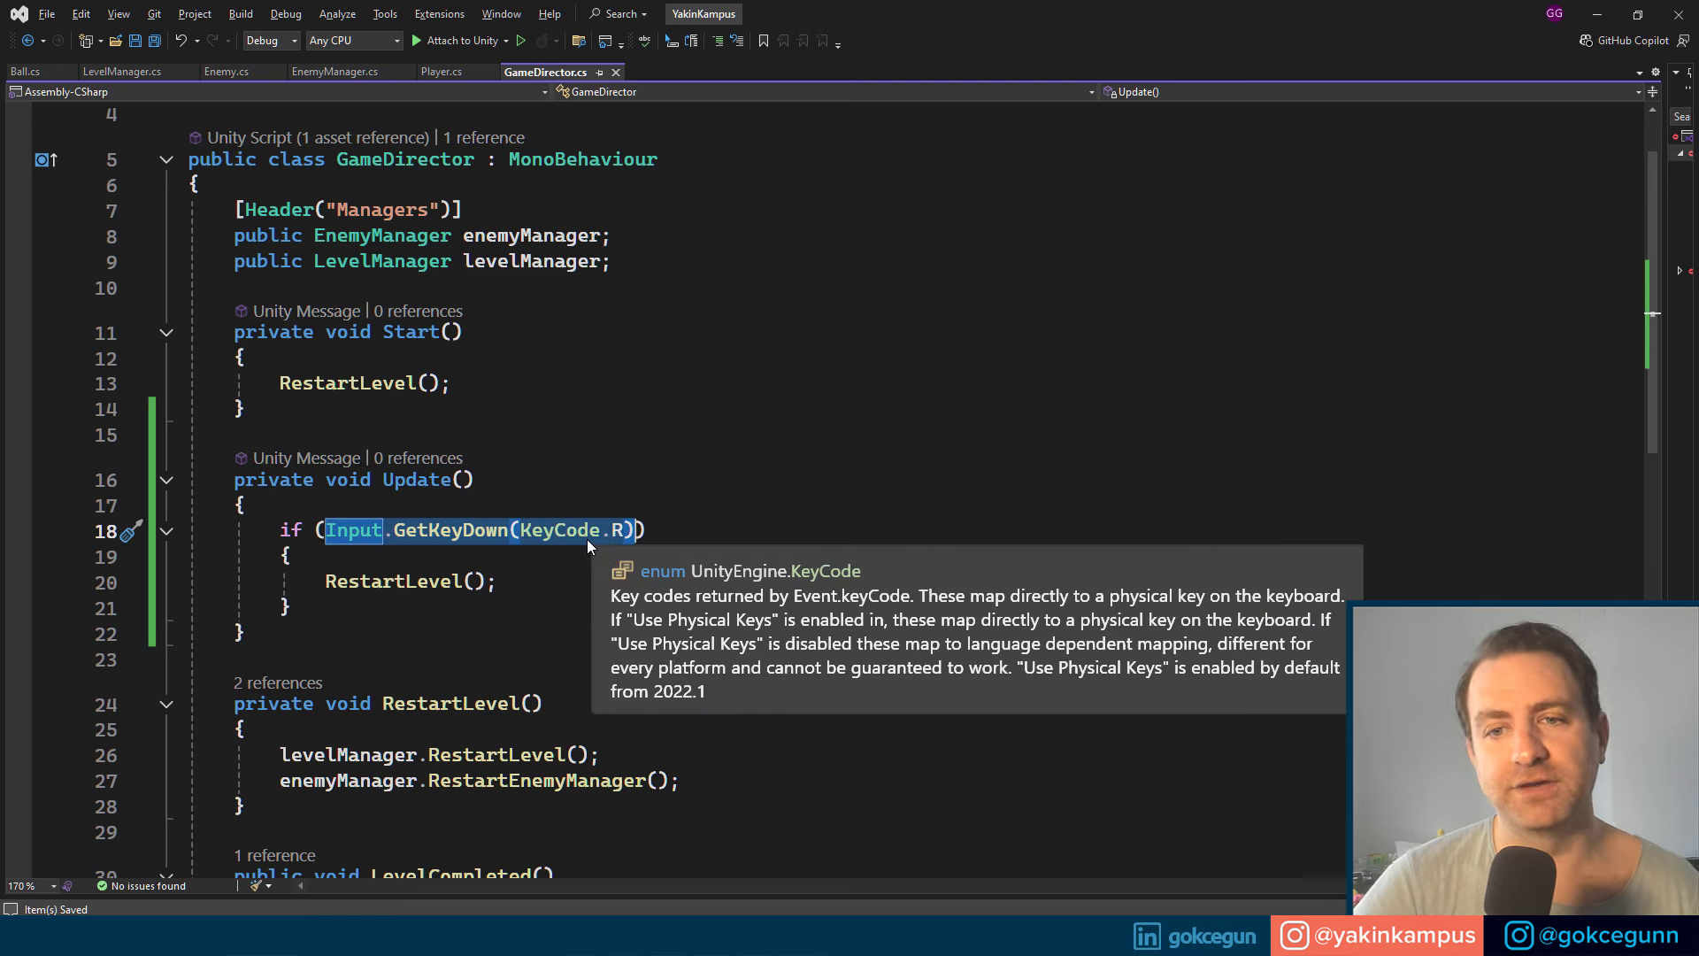
pyautogui.press('Down')
pyautogui.moveTo(467, 534)
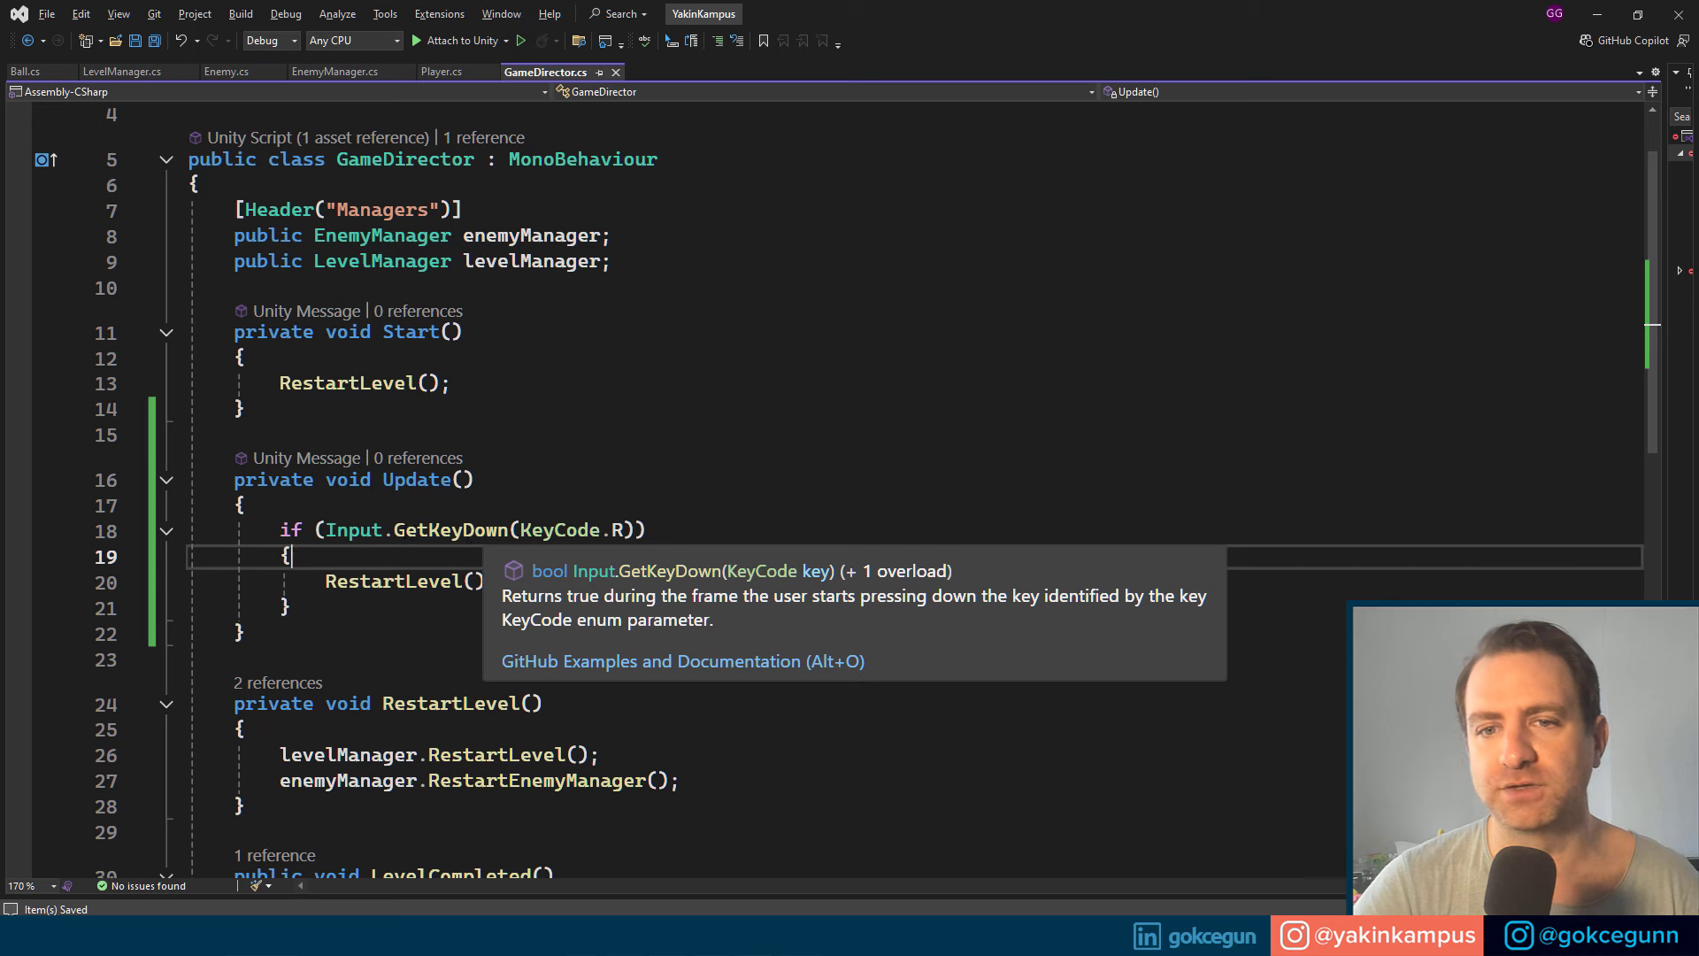
pyautogui.click(464, 529)
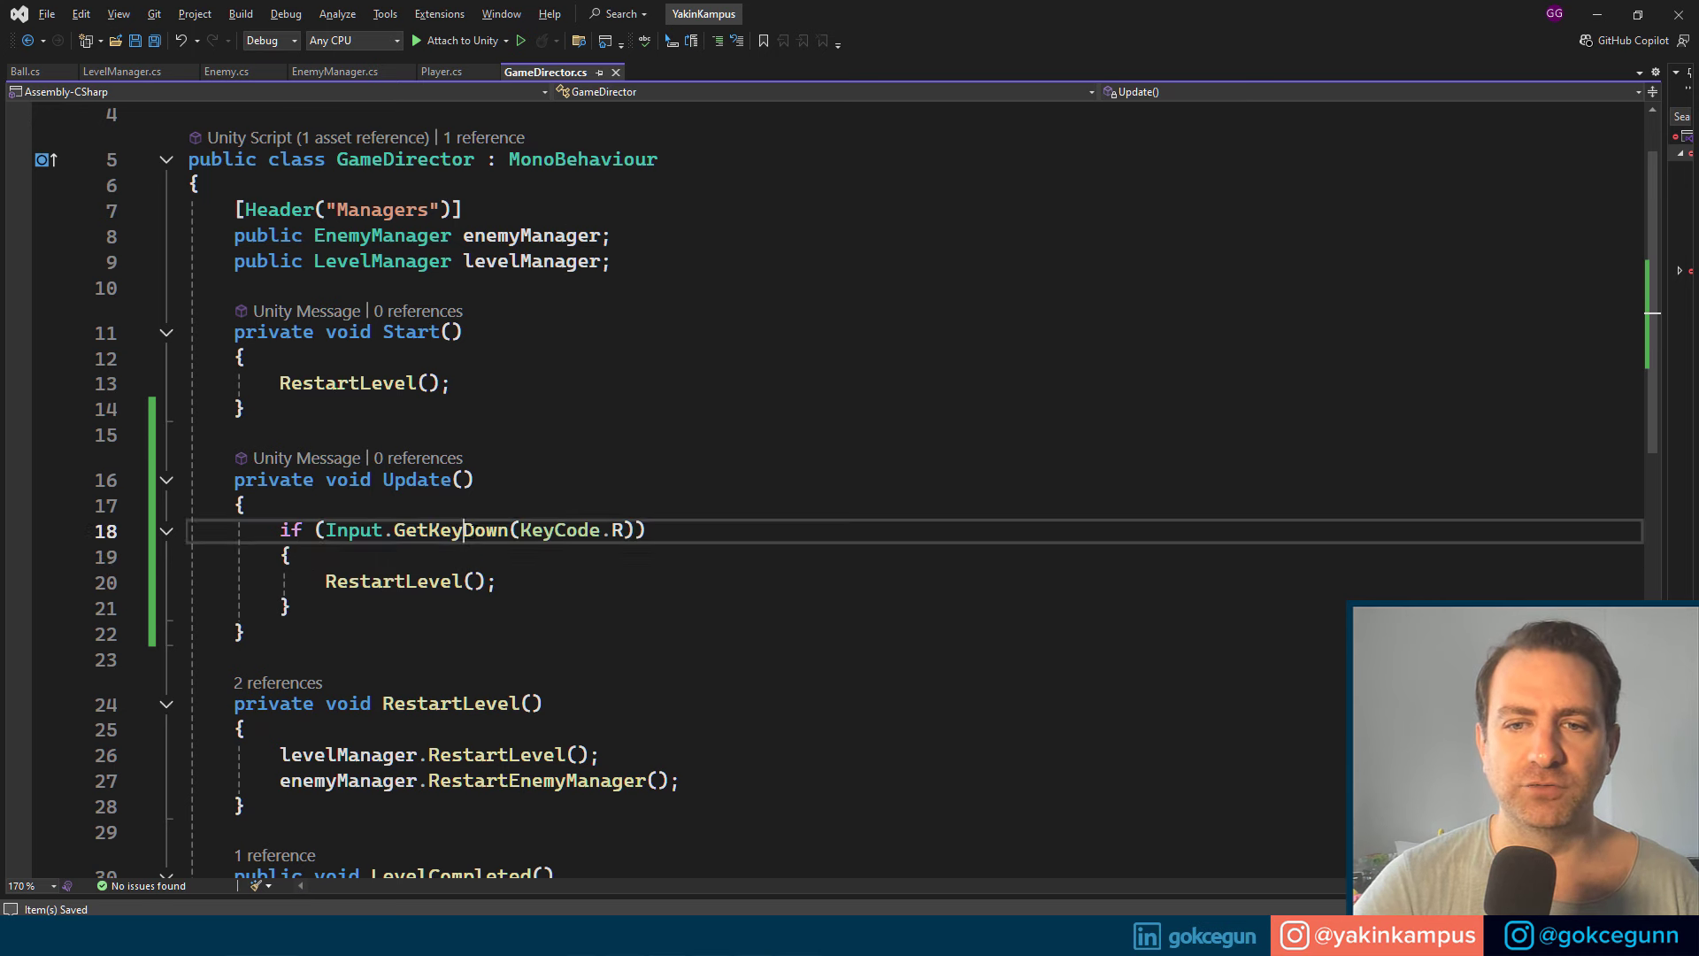
pyautogui.doubleClick(464, 530)
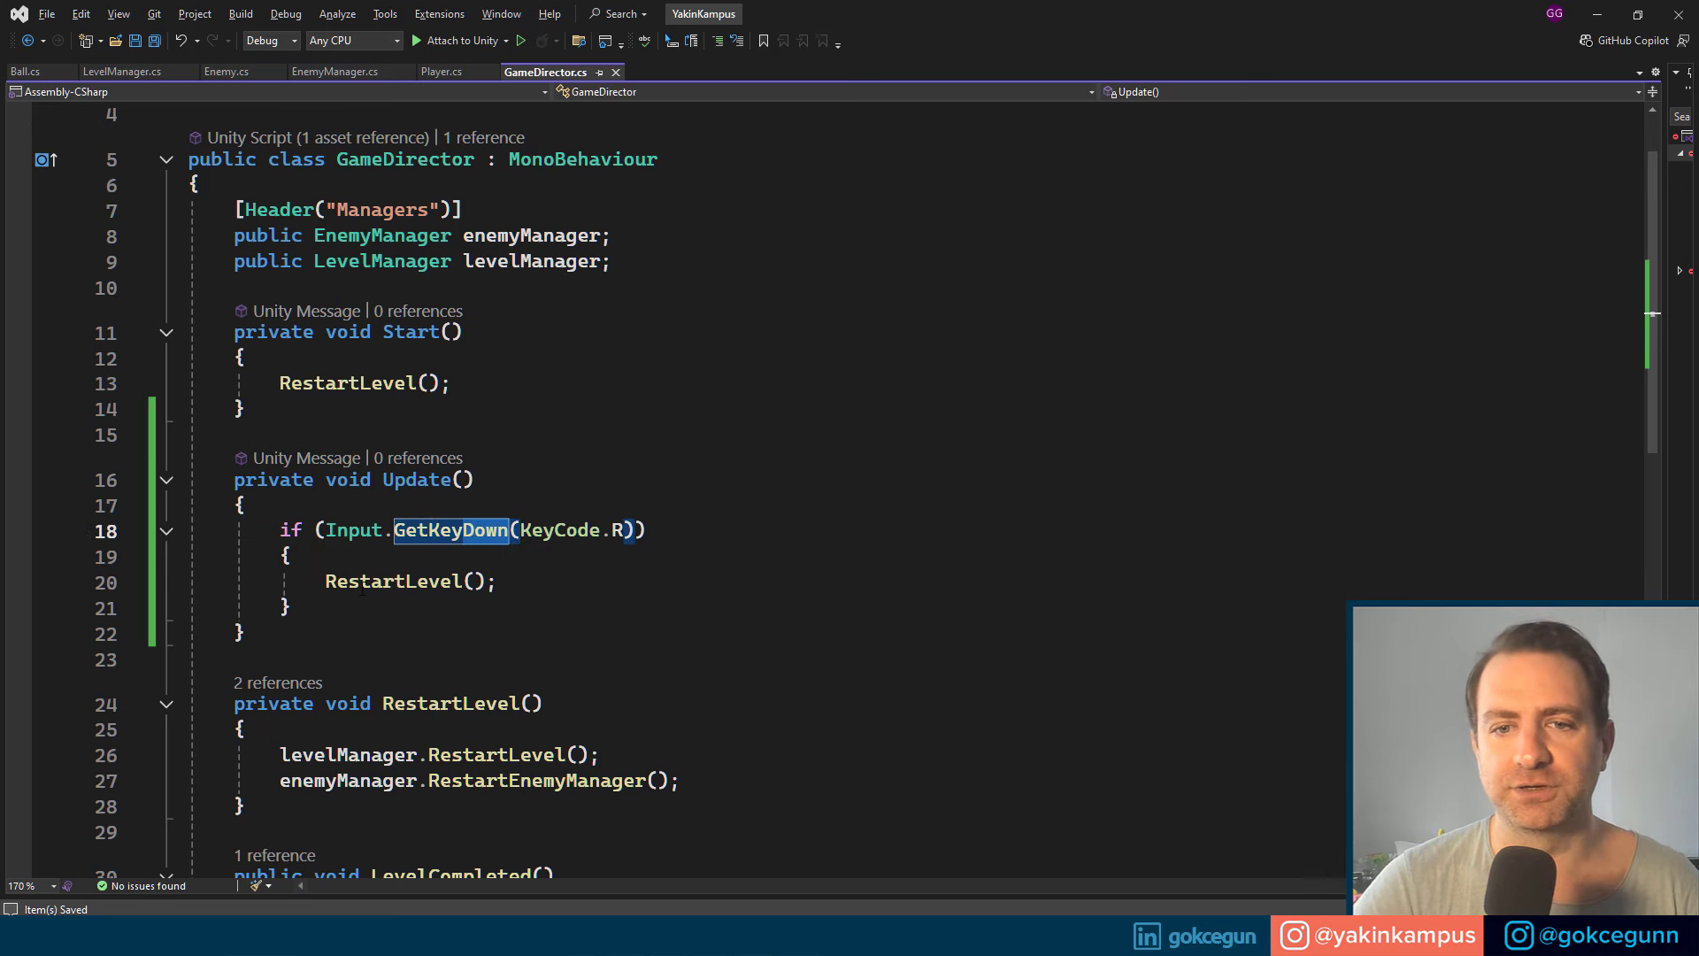
pyautogui.moveTo(326, 581); pyautogui.dragTo(511, 583)
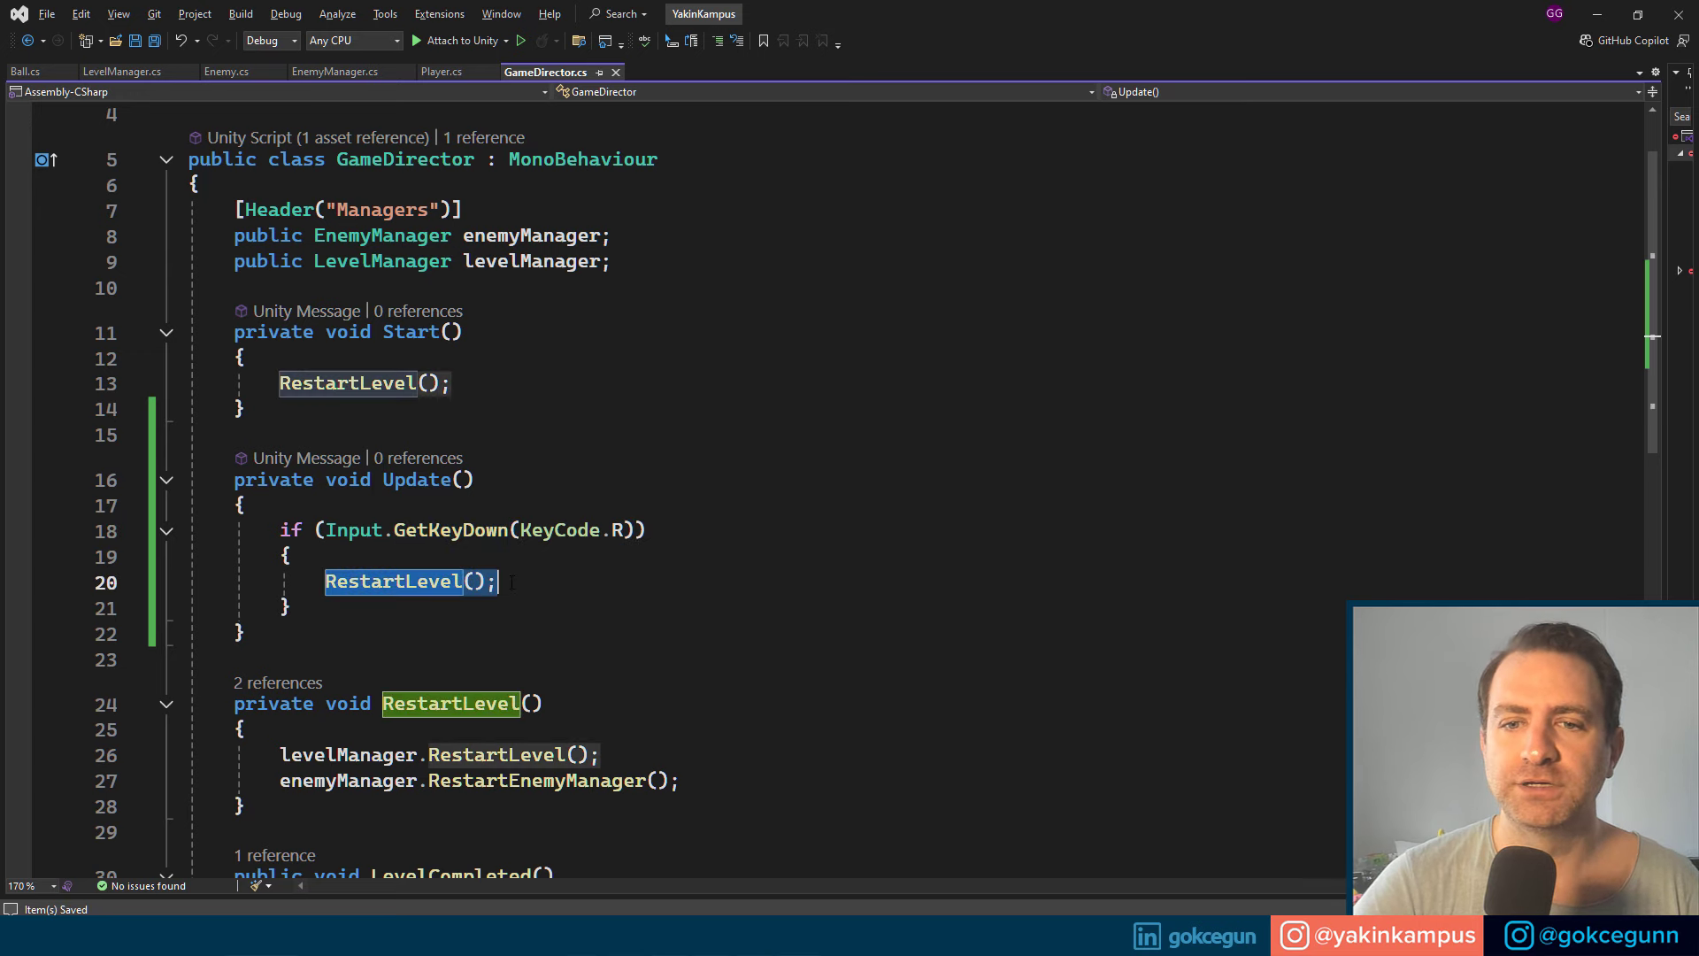
pyautogui.hotkey('alt', 'Tab')
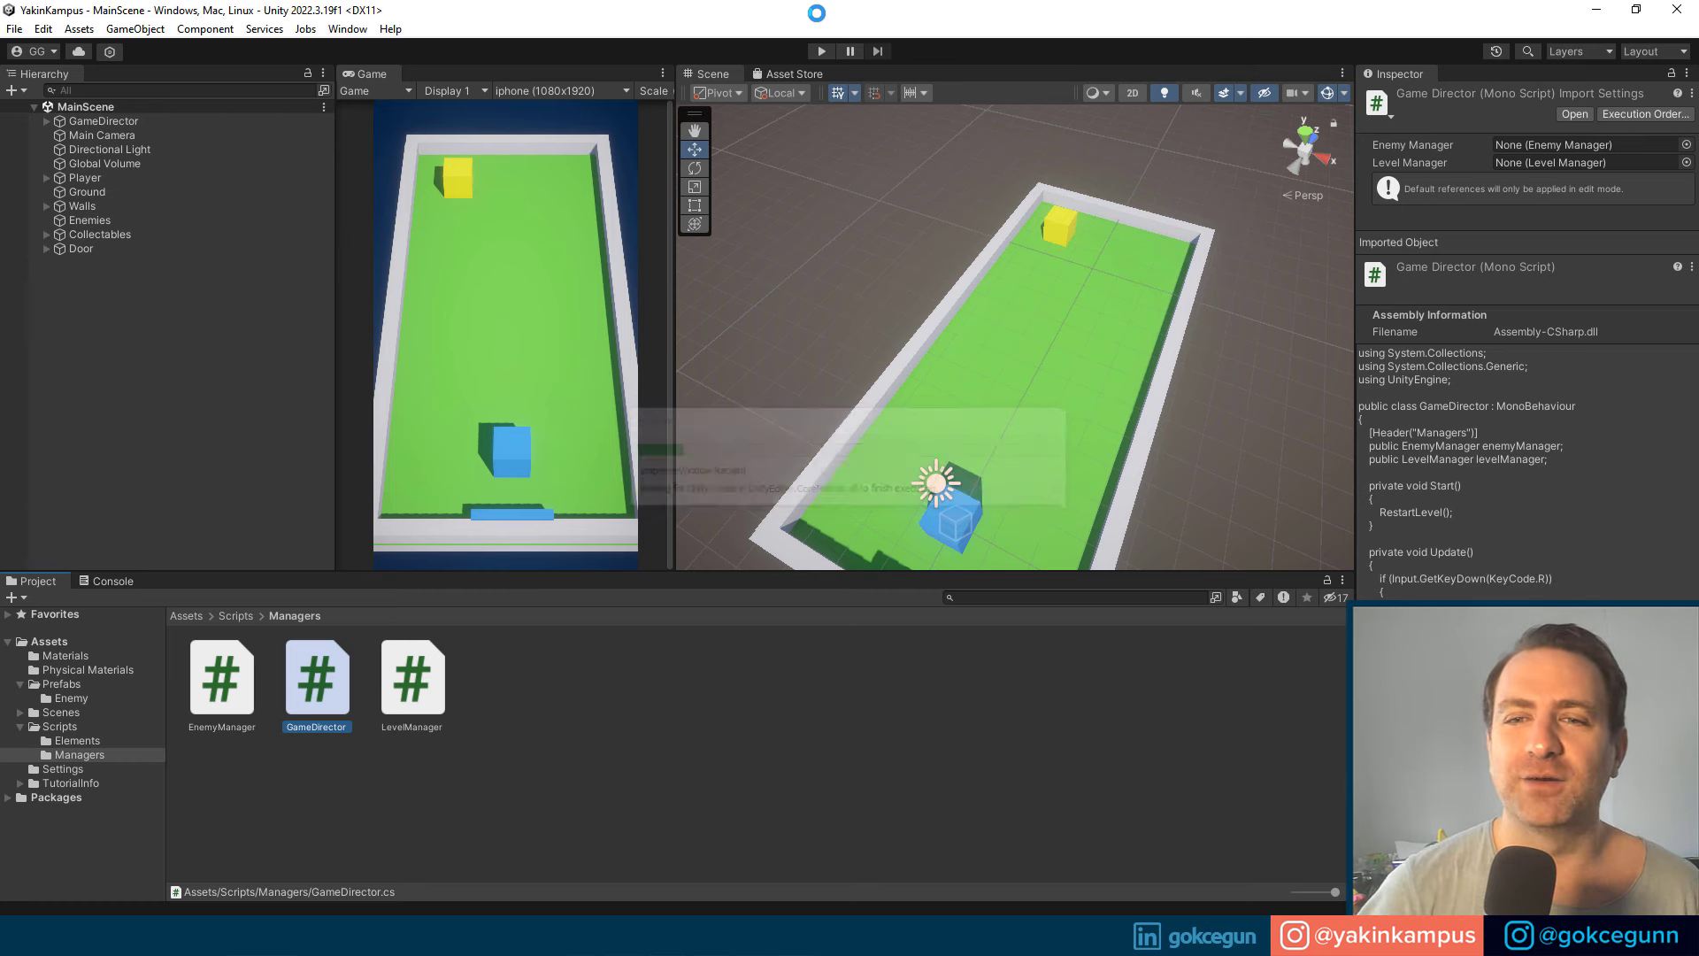
# Step: Play the scene and press R twice, watching extra red enemy cubes stack up, then stop
pyautogui.click(811, 52)
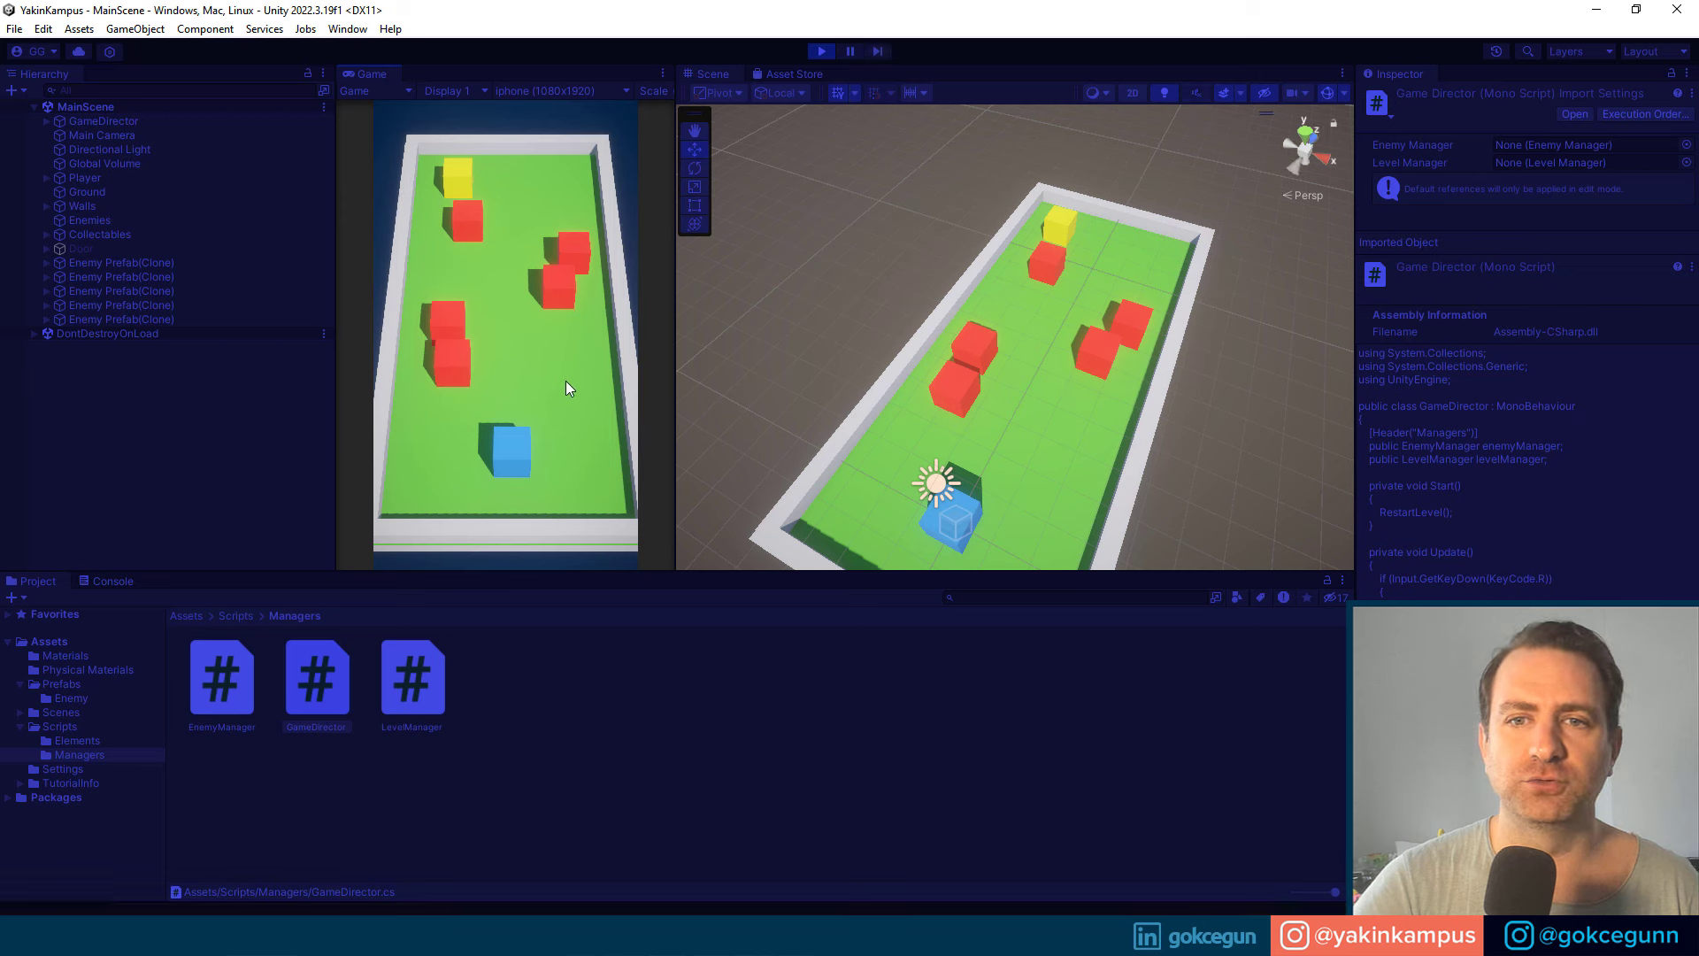
pyautogui.press('r')
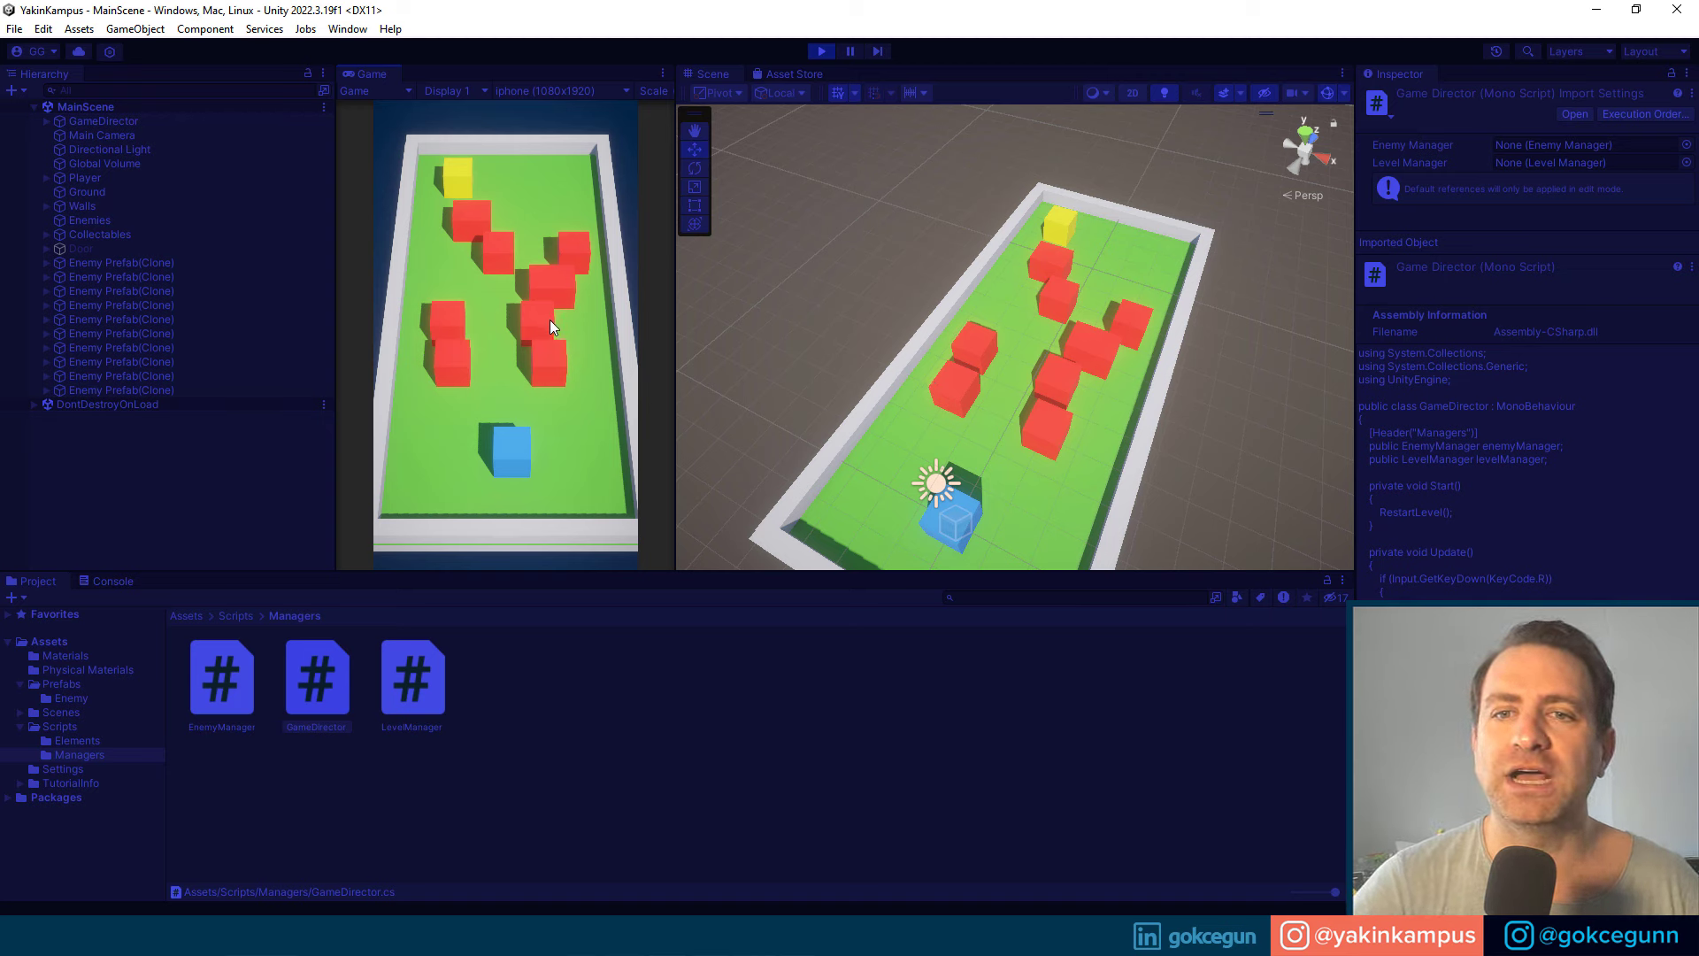
pyautogui.press('r')
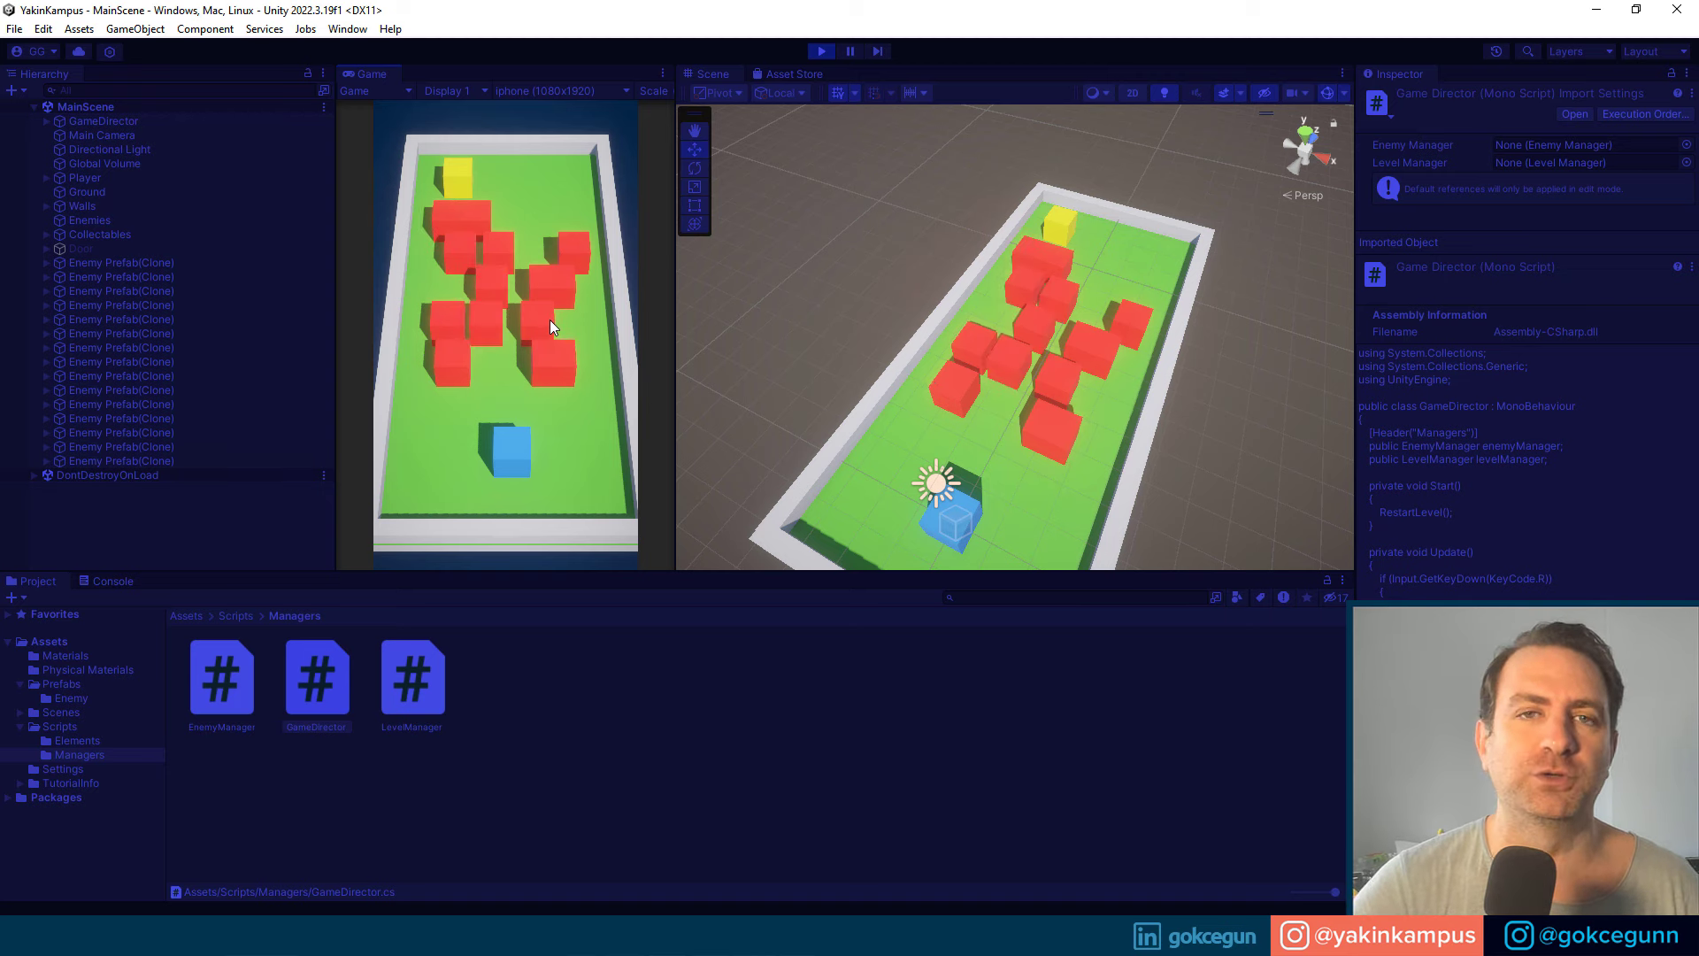
pyautogui.click(822, 51)
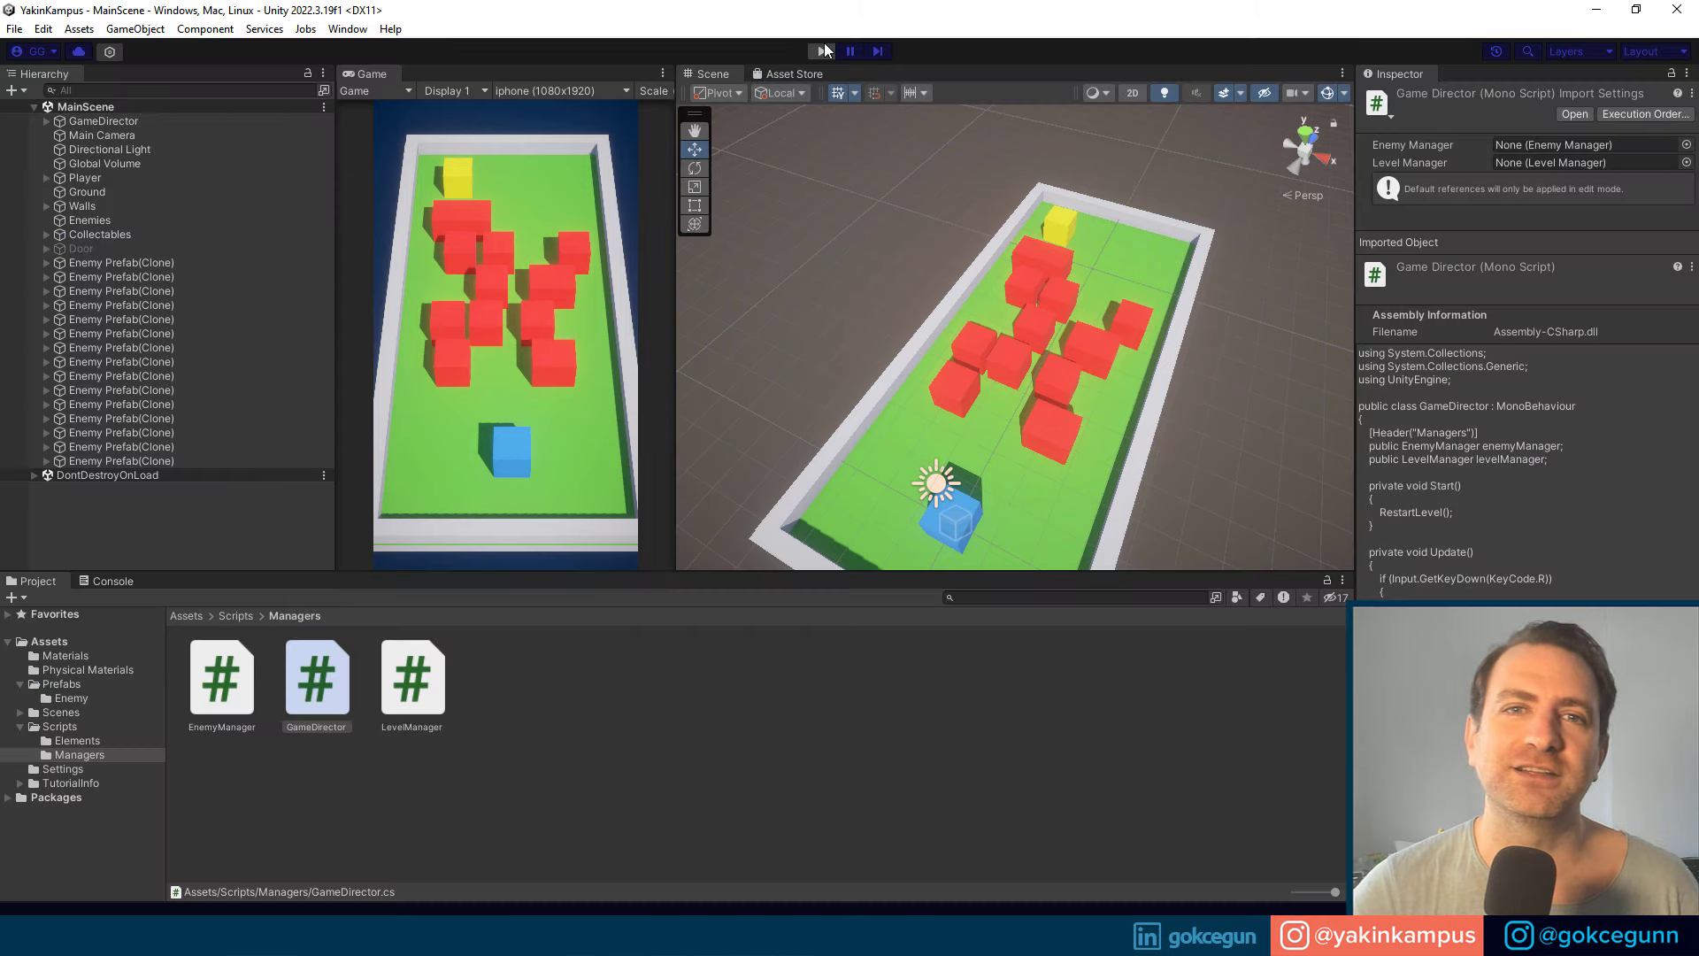
# Step: Jump from GameDirector's levelManager.RestartLevel call to its definition in LevelManager
pyautogui.hotkey('alt', 'Tab')
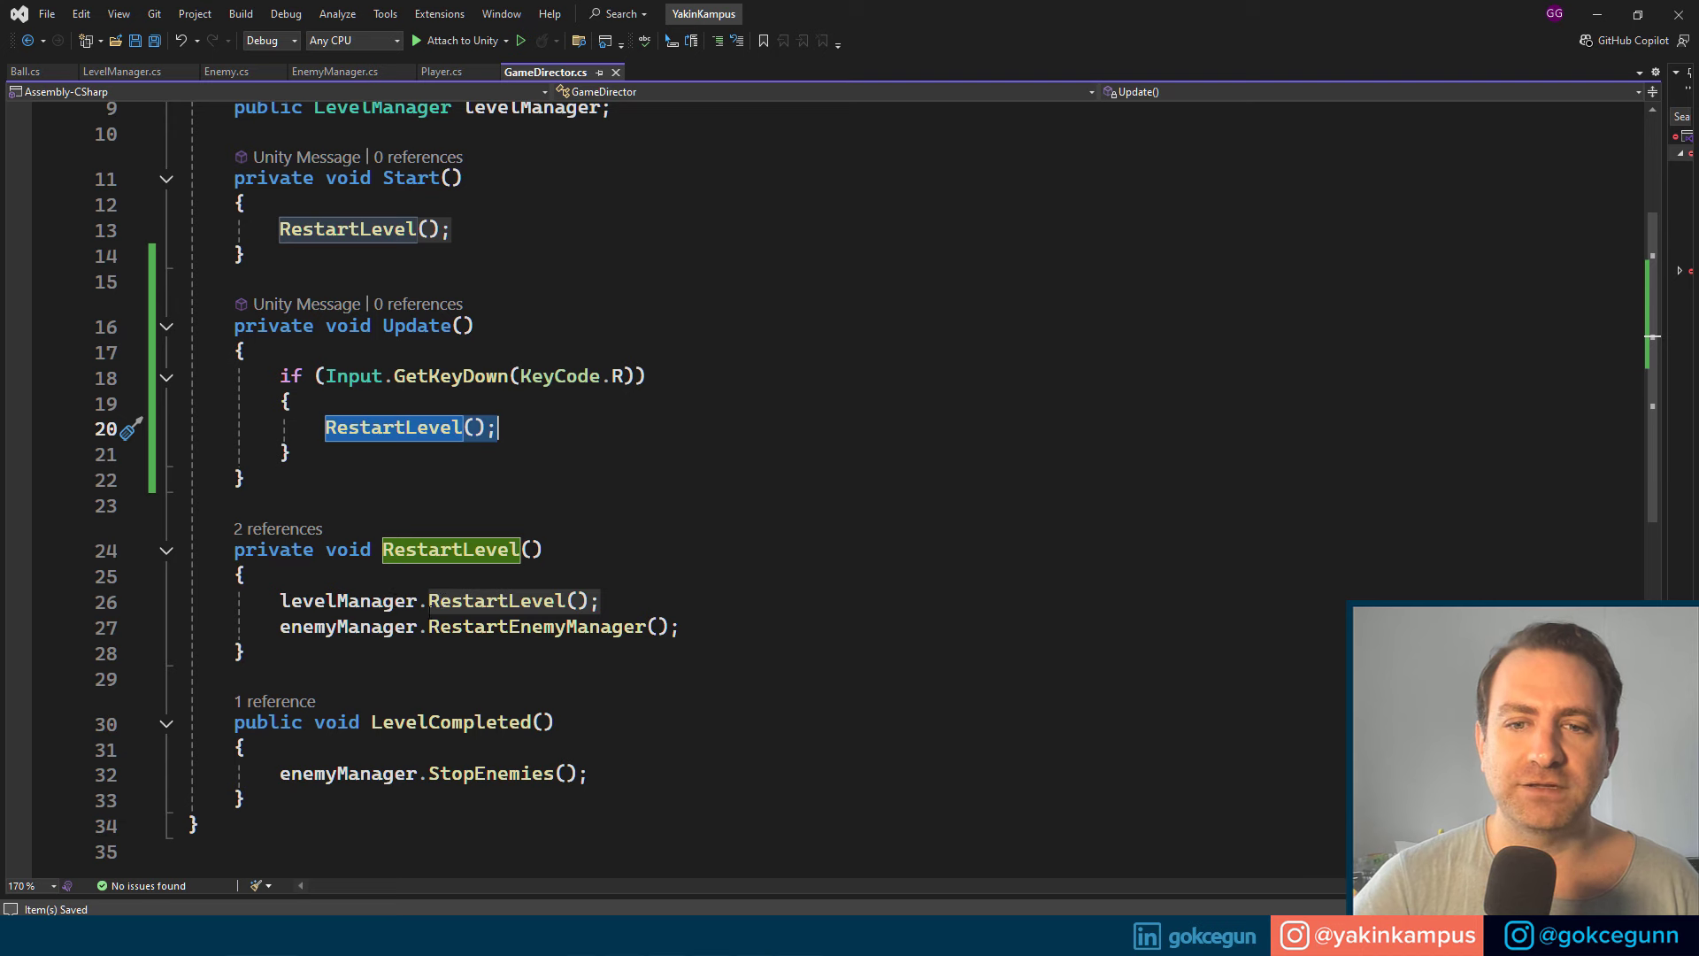
pyautogui.click(368, 601)
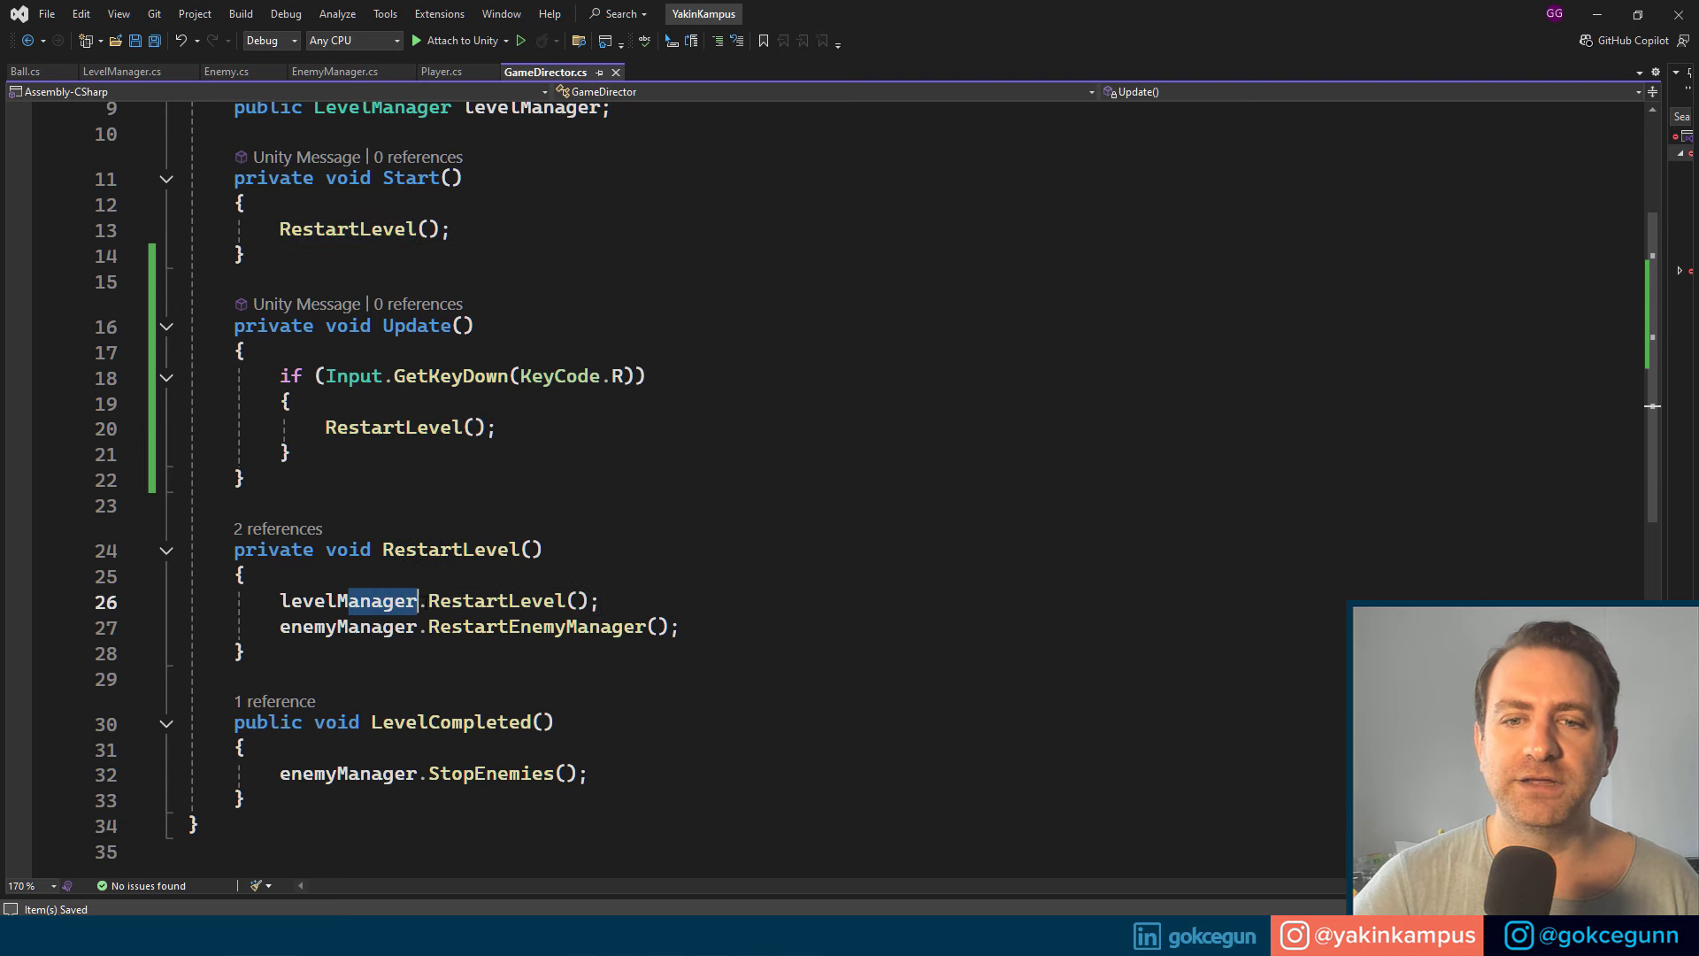
pyautogui.click(511, 603)
pyautogui.press('F12')
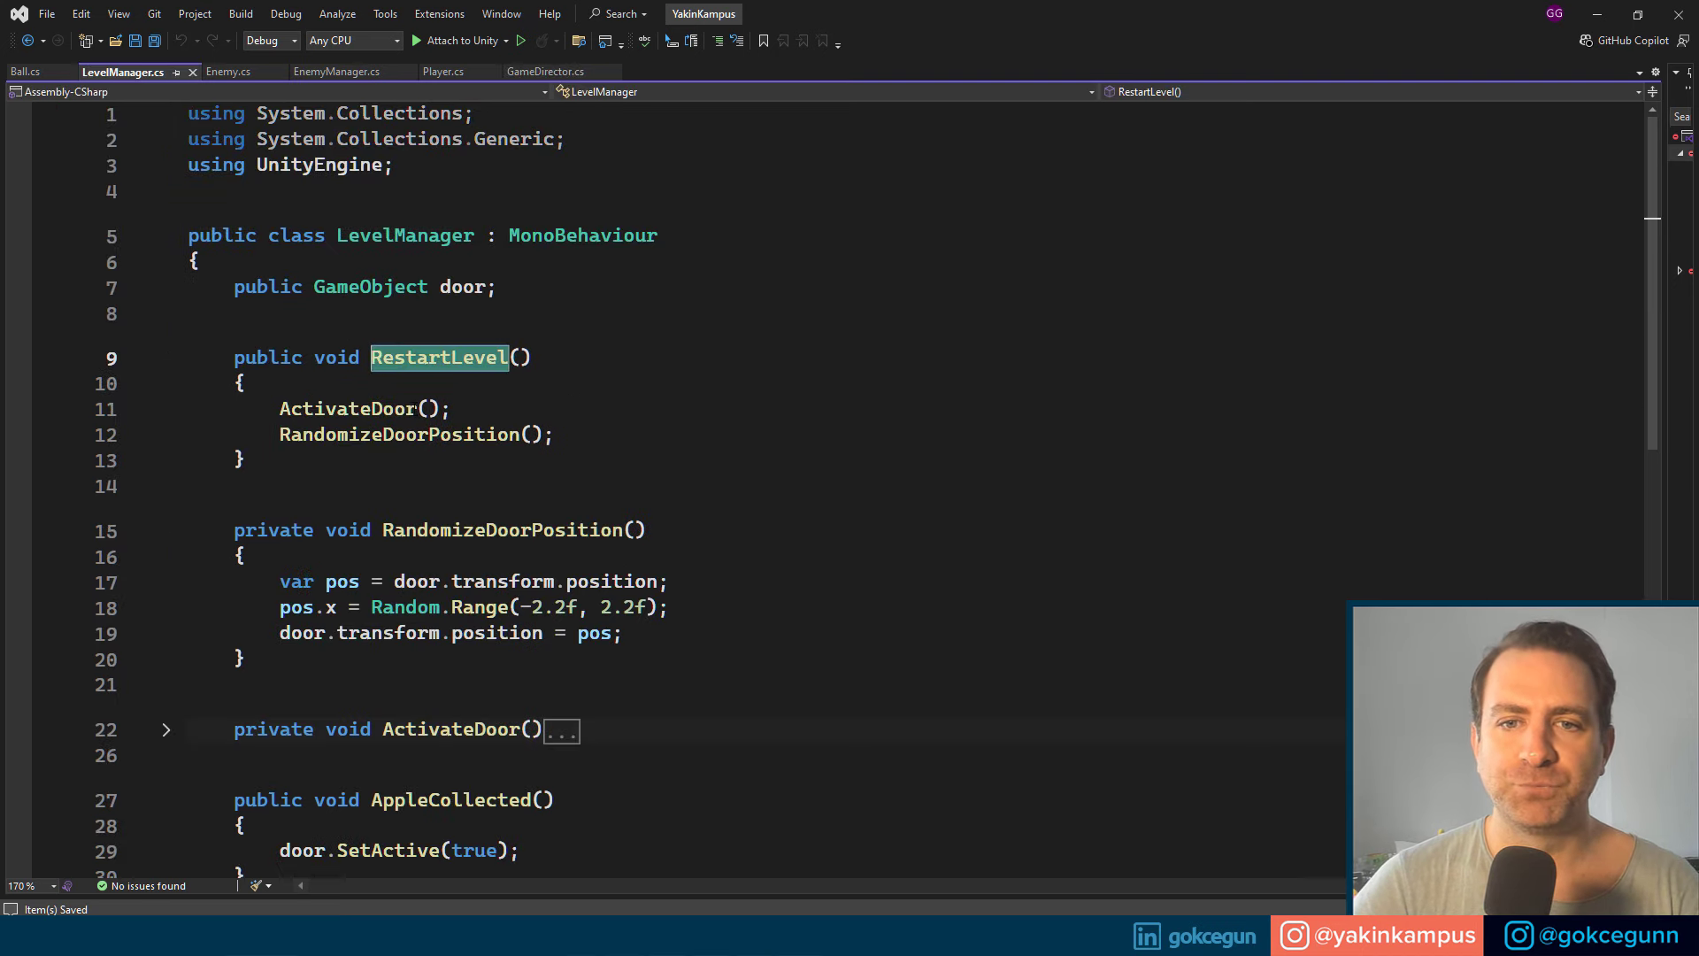
pyautogui.scroll(-1, 336, 326)
pyautogui.moveTo(336, 327); pyautogui.dragTo(451, 332)
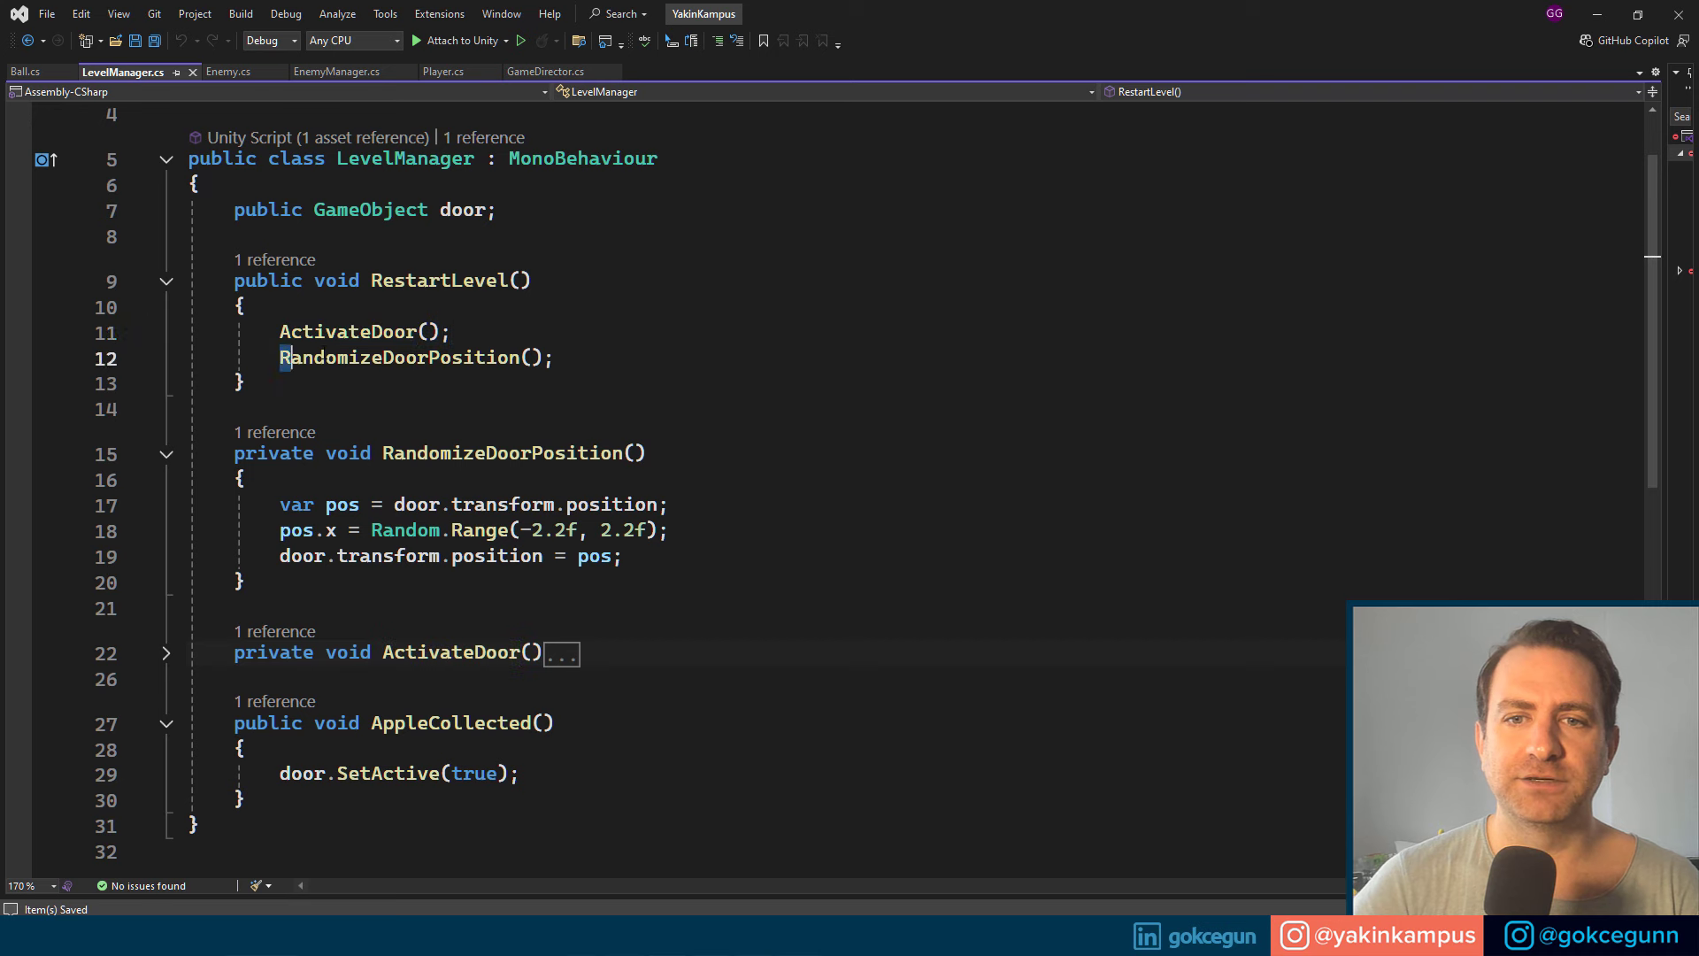
pyautogui.moveTo(280, 357); pyautogui.dragTo(462, 334)
pyautogui.click(612, 353)
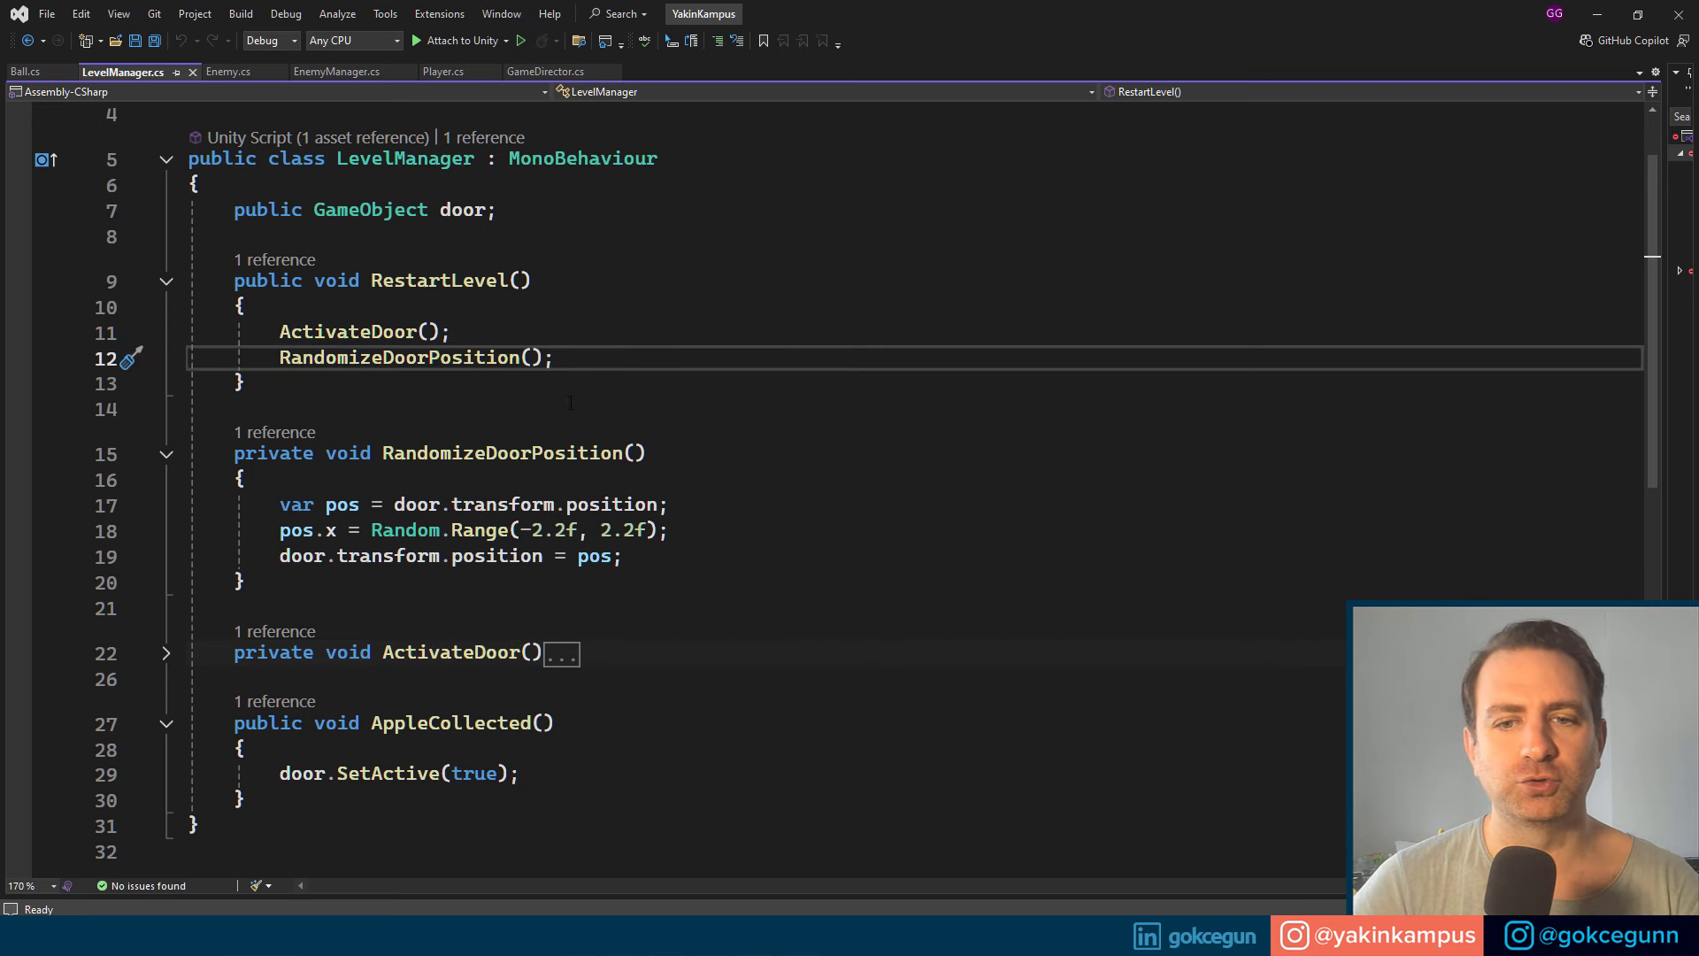
# Step: Rename ActivateDoor to DeactivateDoor throughout LevelManager, save, and return to GameDirector.cs
pyautogui.click(166, 653)
pyautogui.scroll(-2, 512, 537)
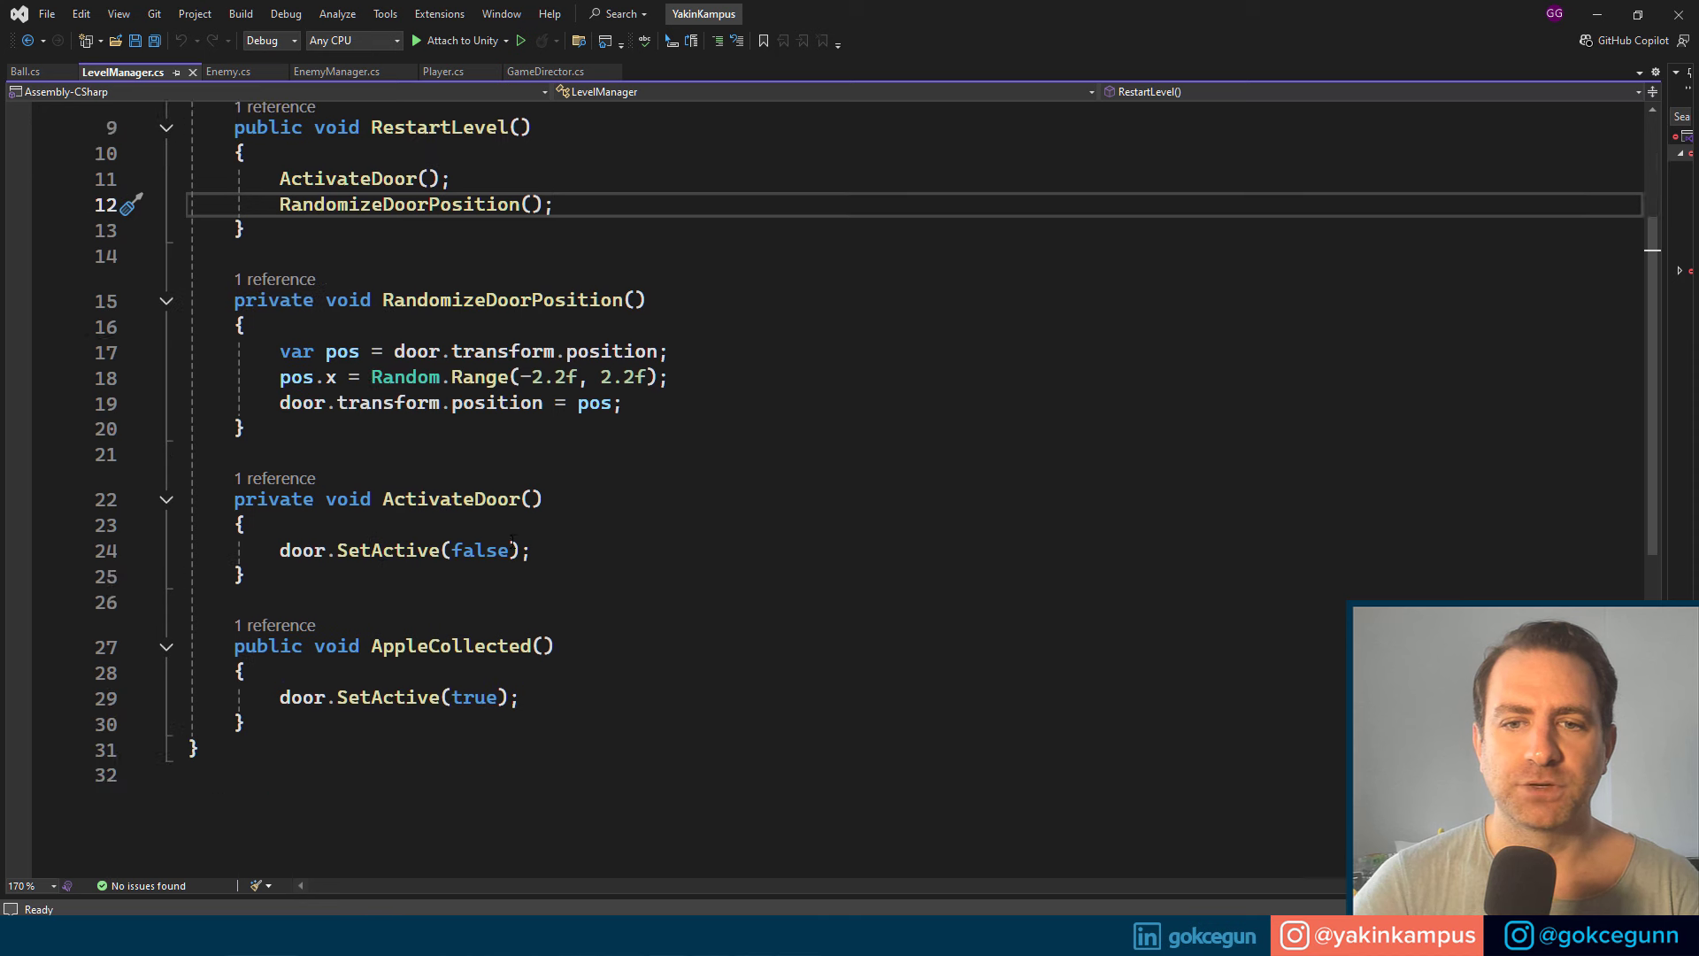
pyautogui.click(445, 550)
pyautogui.click(548, 647)
pyautogui.click(455, 502)
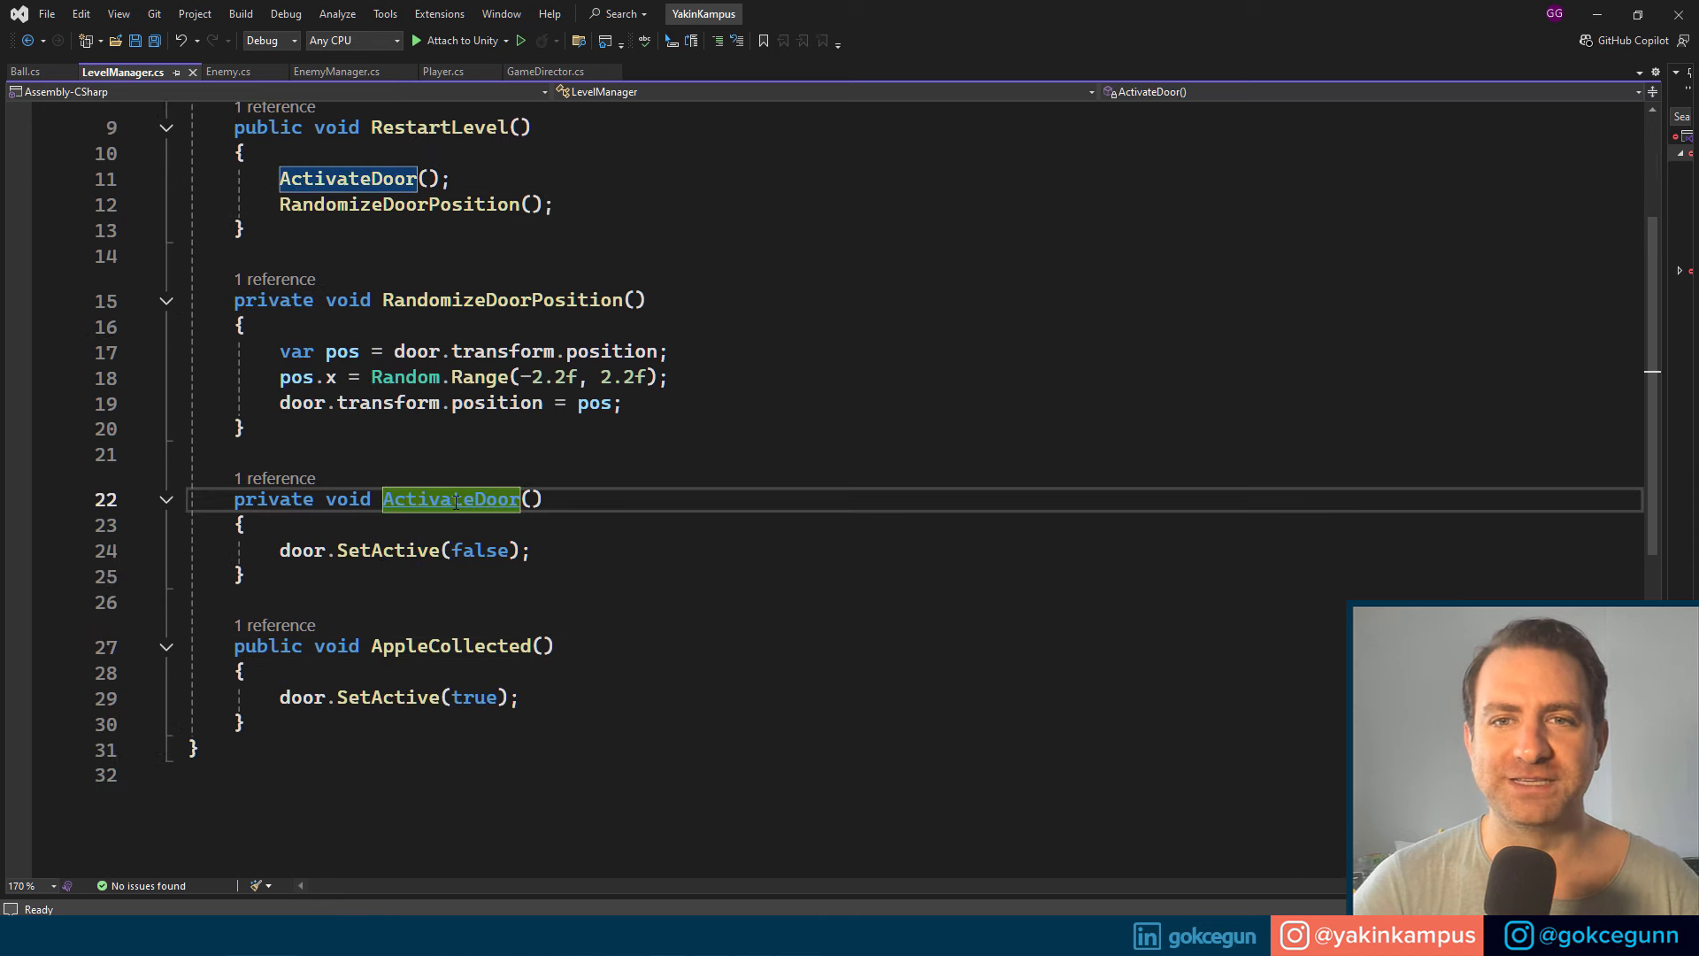
pyautogui.hotkey('ctrl', 'r')
pyautogui.hotkey('ctrl', 'r')
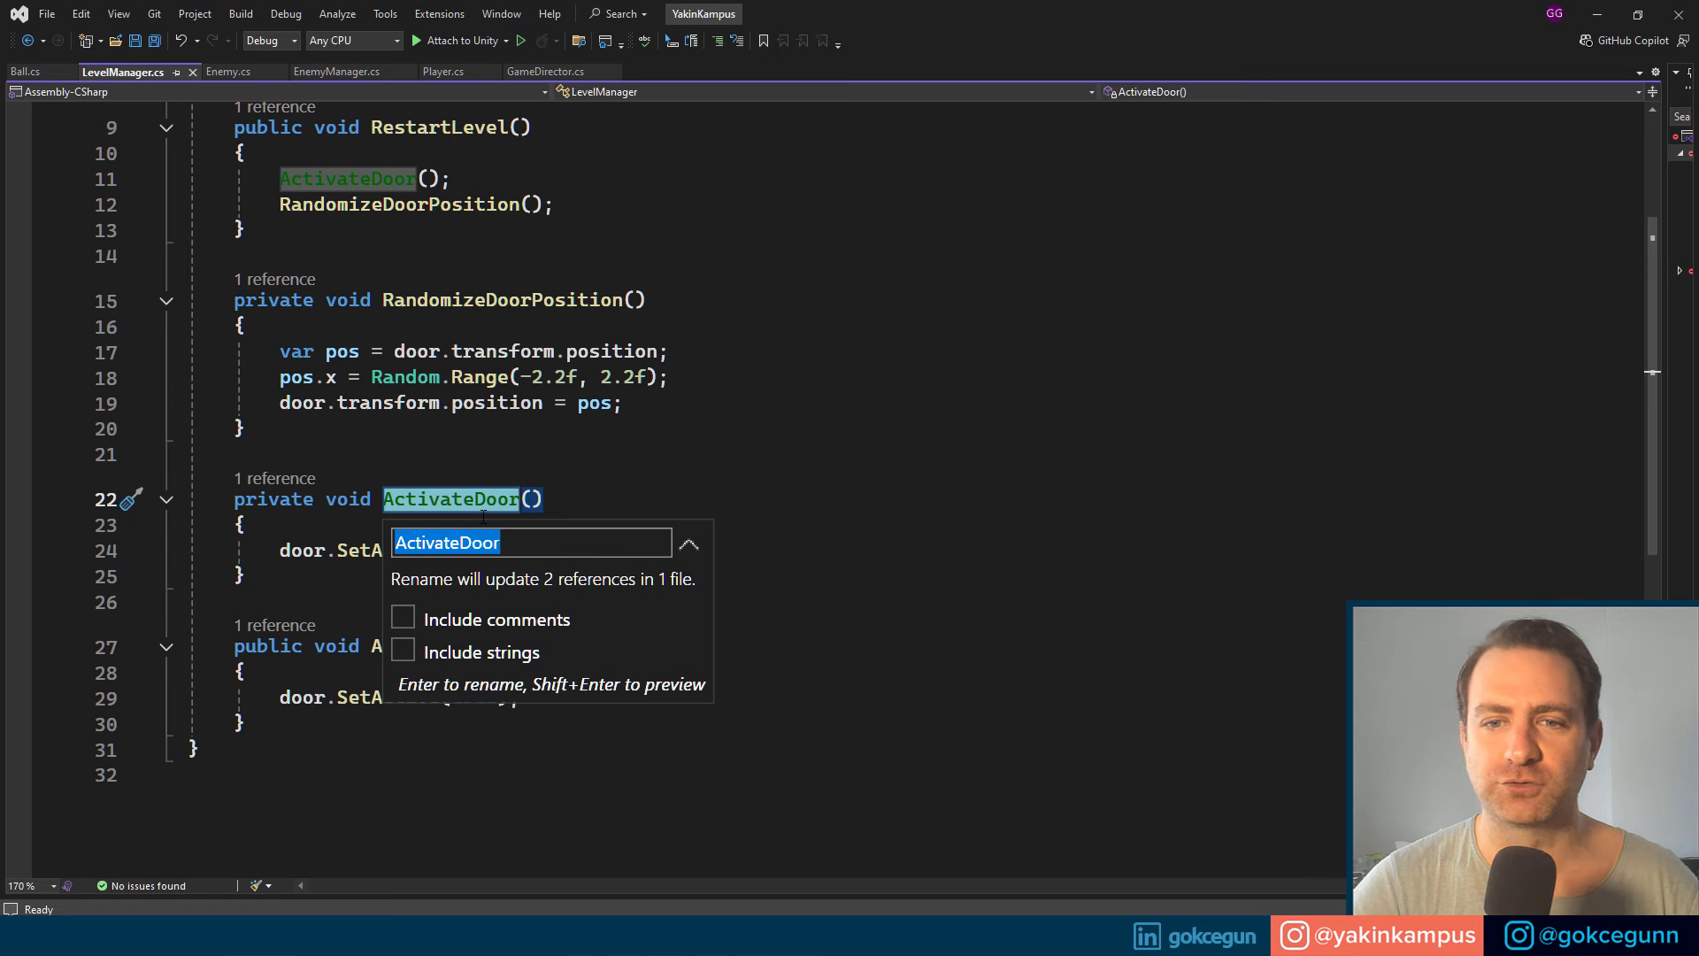
pyautogui.write('Dea')
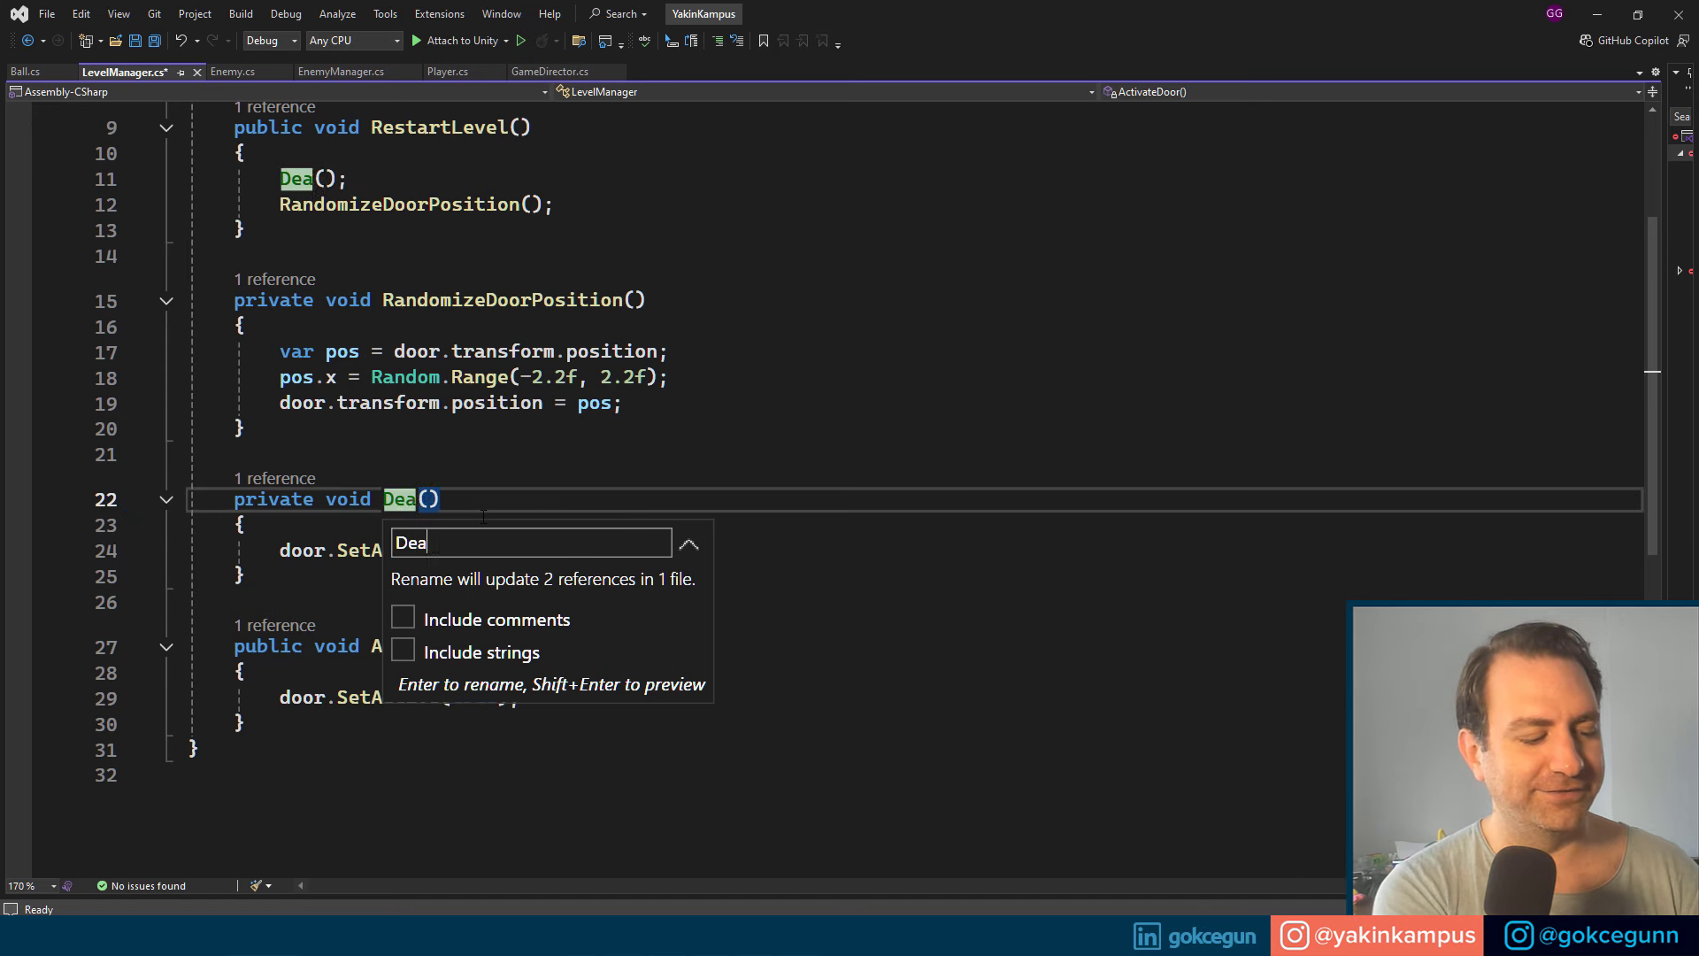
pyautogui.write('ctivateDoo')
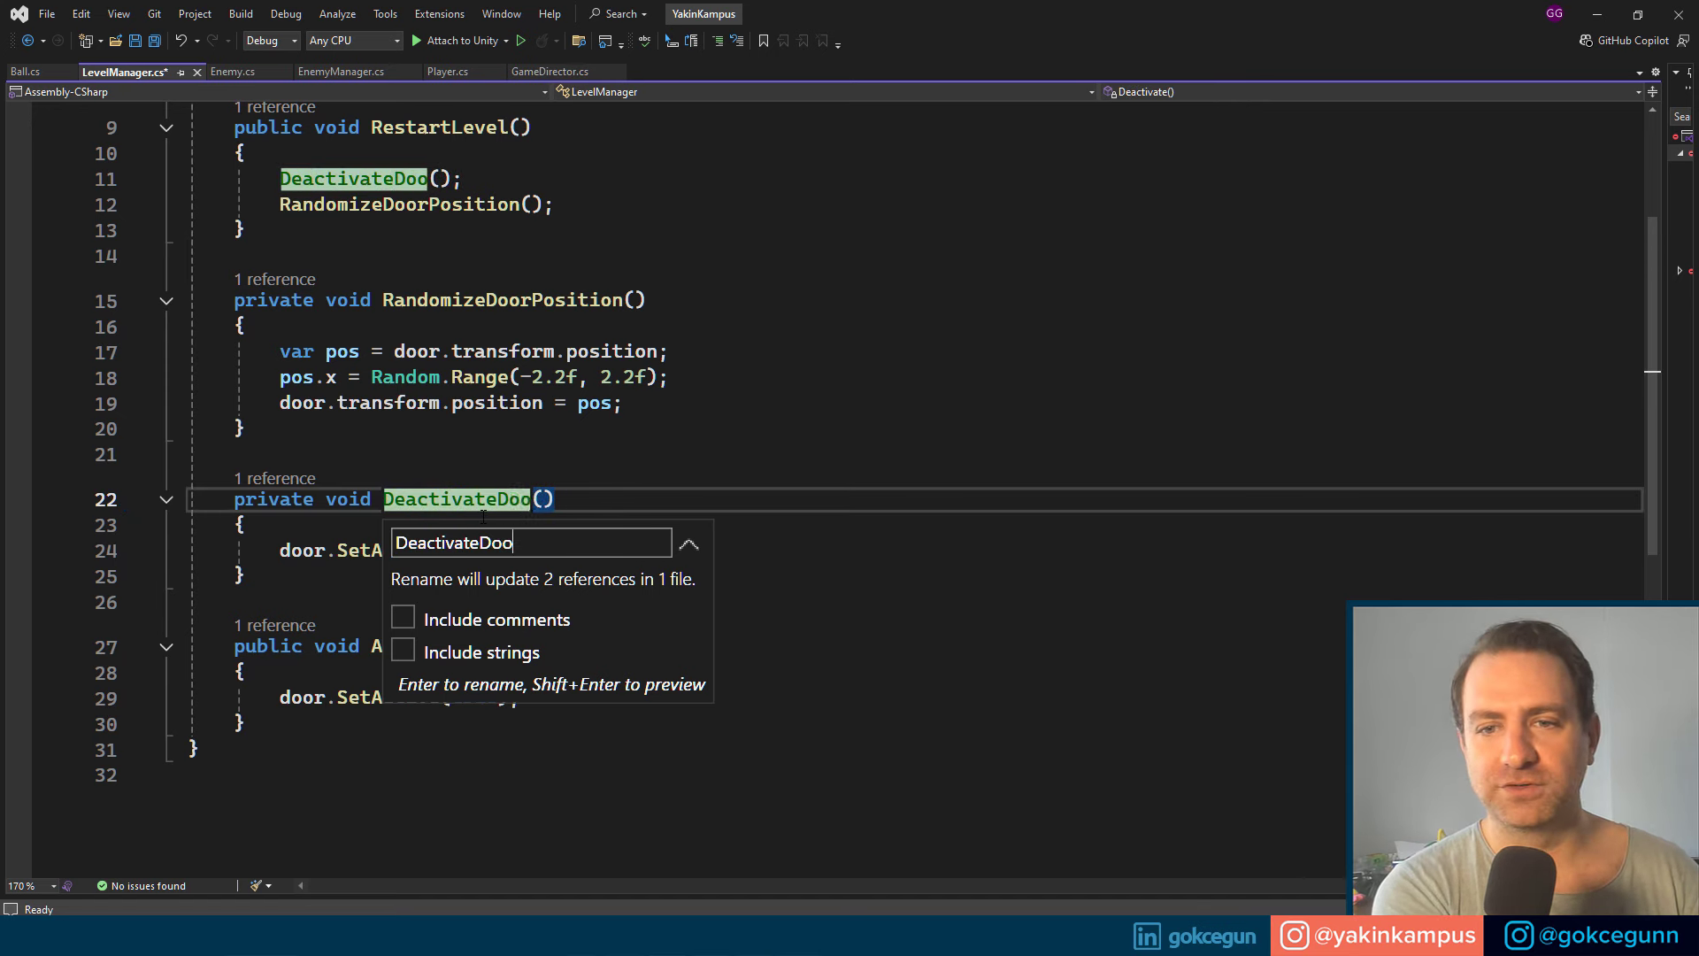
pyautogui.write('r')
pyautogui.press('Return')
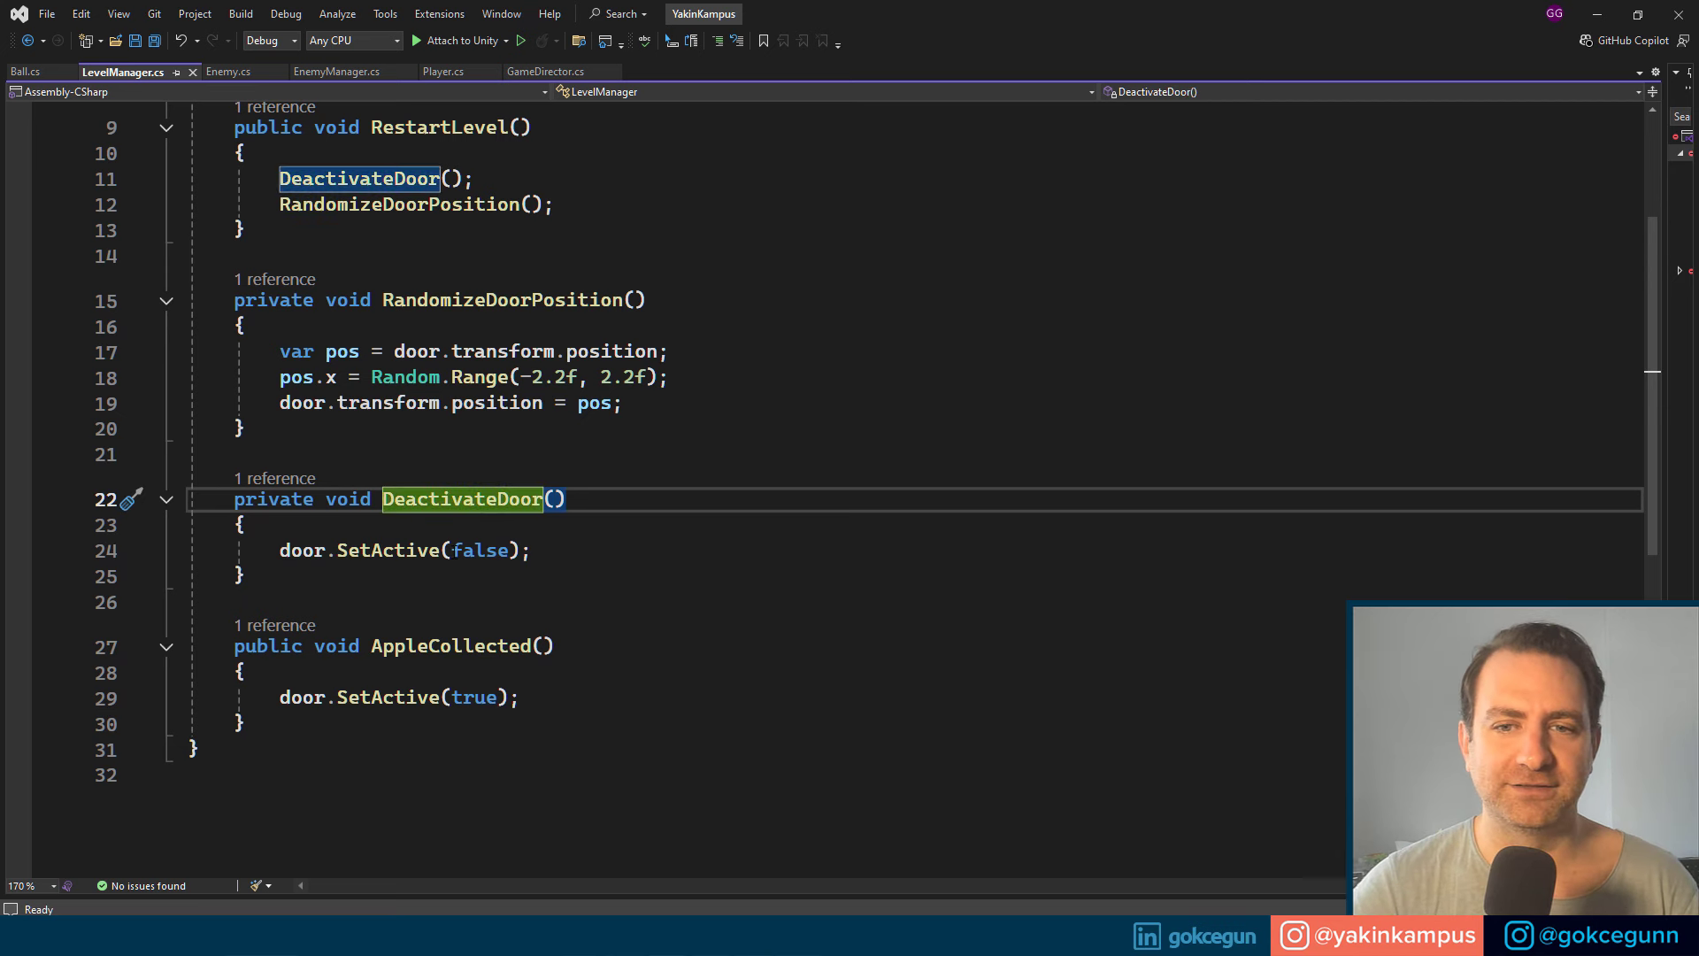
pyautogui.click(521, 558)
pyautogui.click(619, 500)
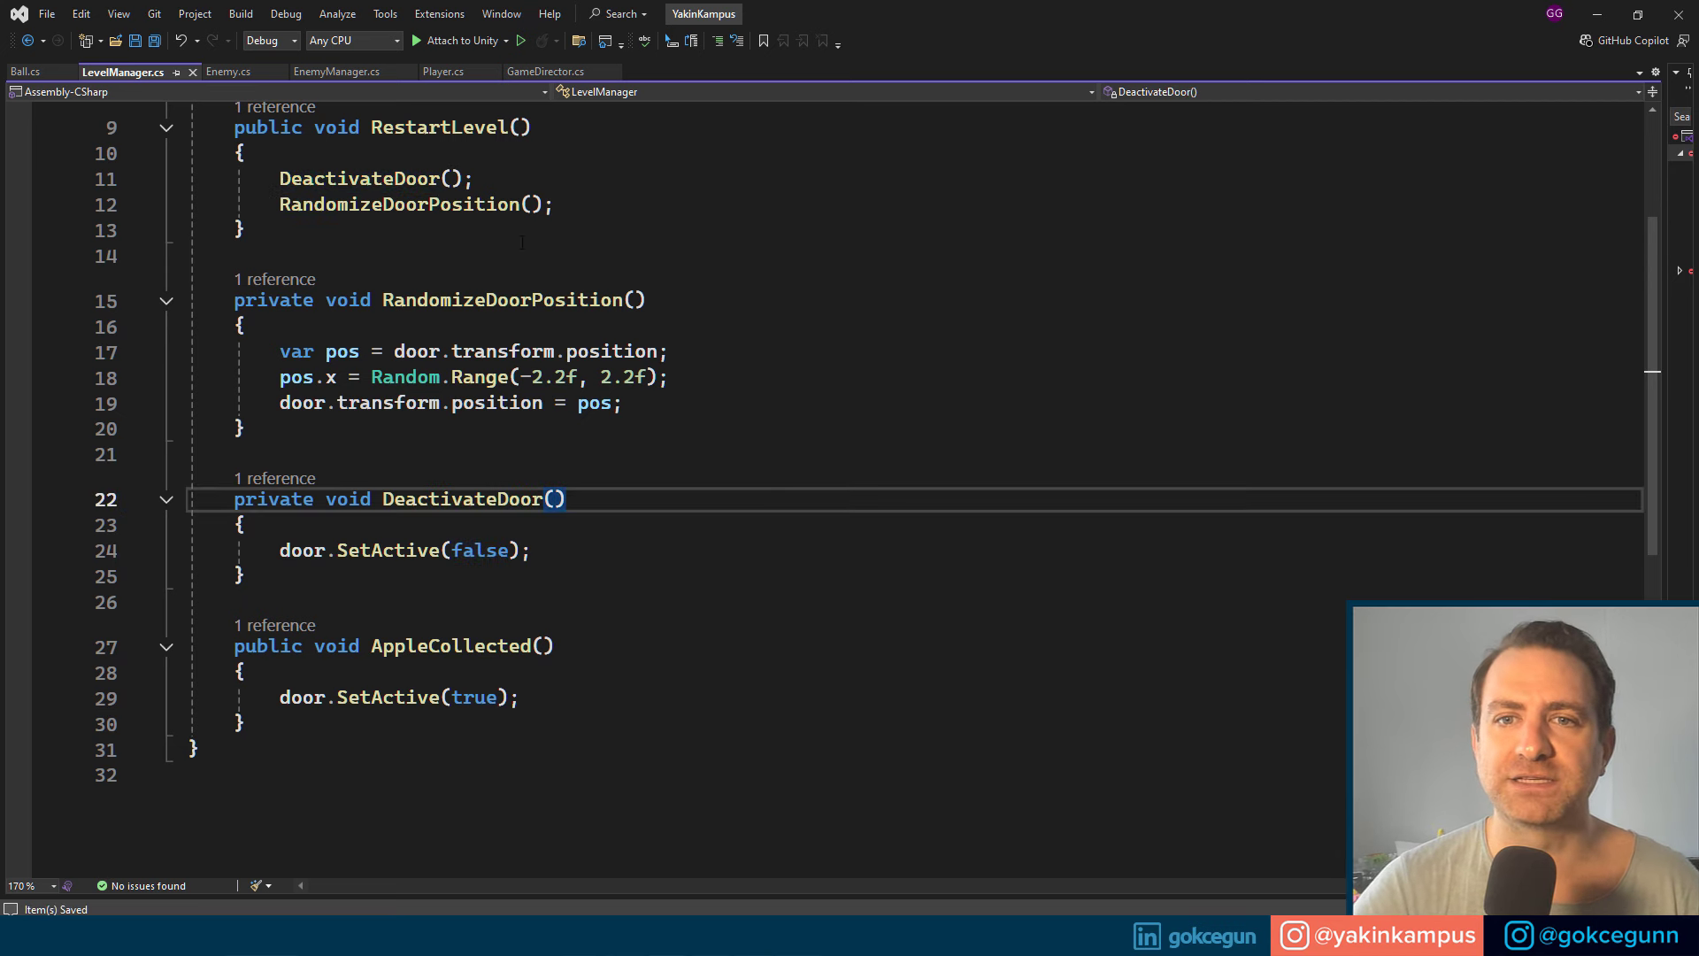
pyautogui.hotkey('ctrl', 's')
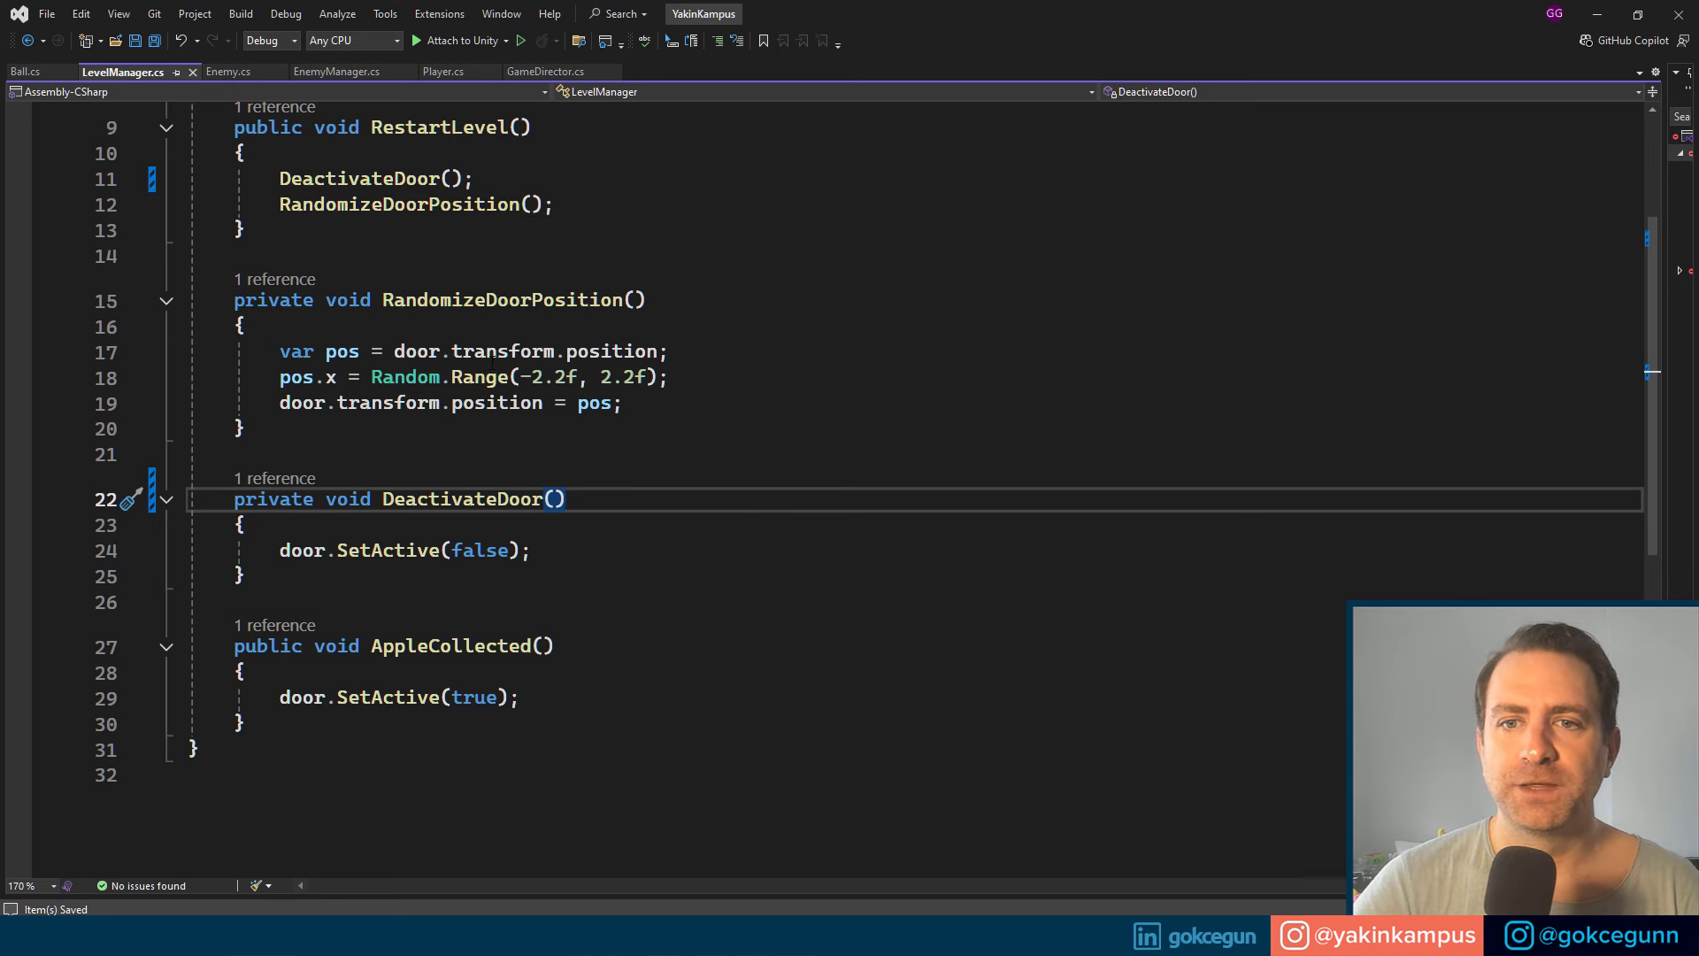
pyautogui.click(549, 74)
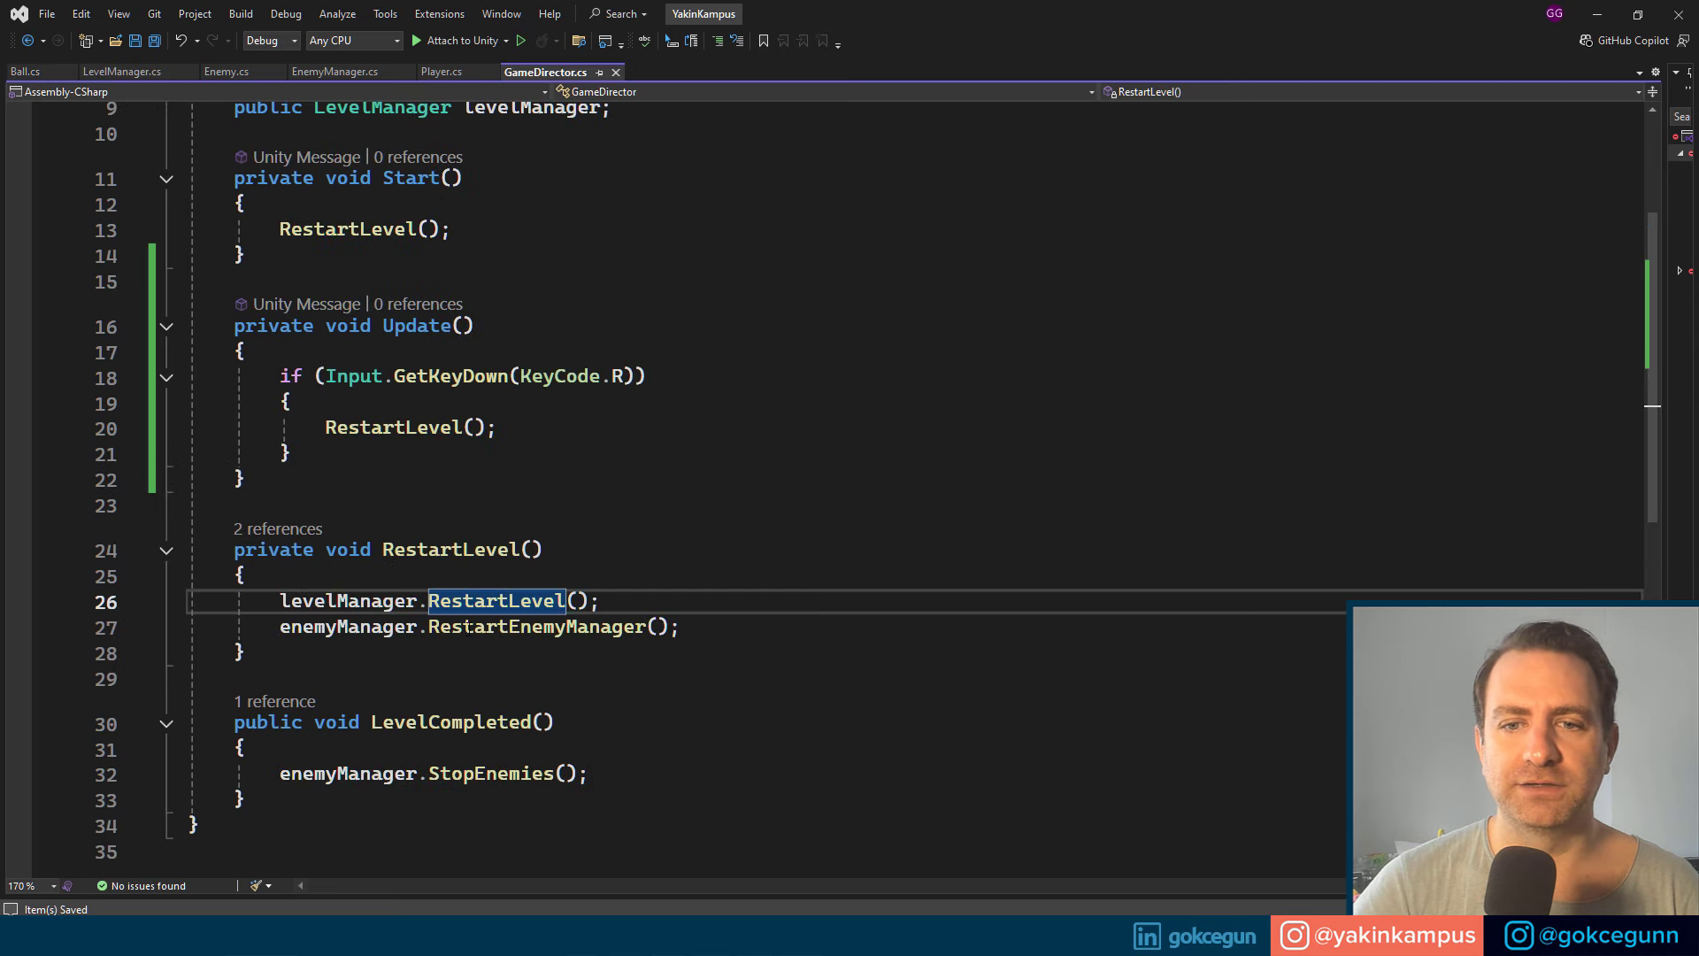
pyautogui.keyDown('ctrl'); pyautogui.click(578, 627); pyautogui.keyUp('ctrl')
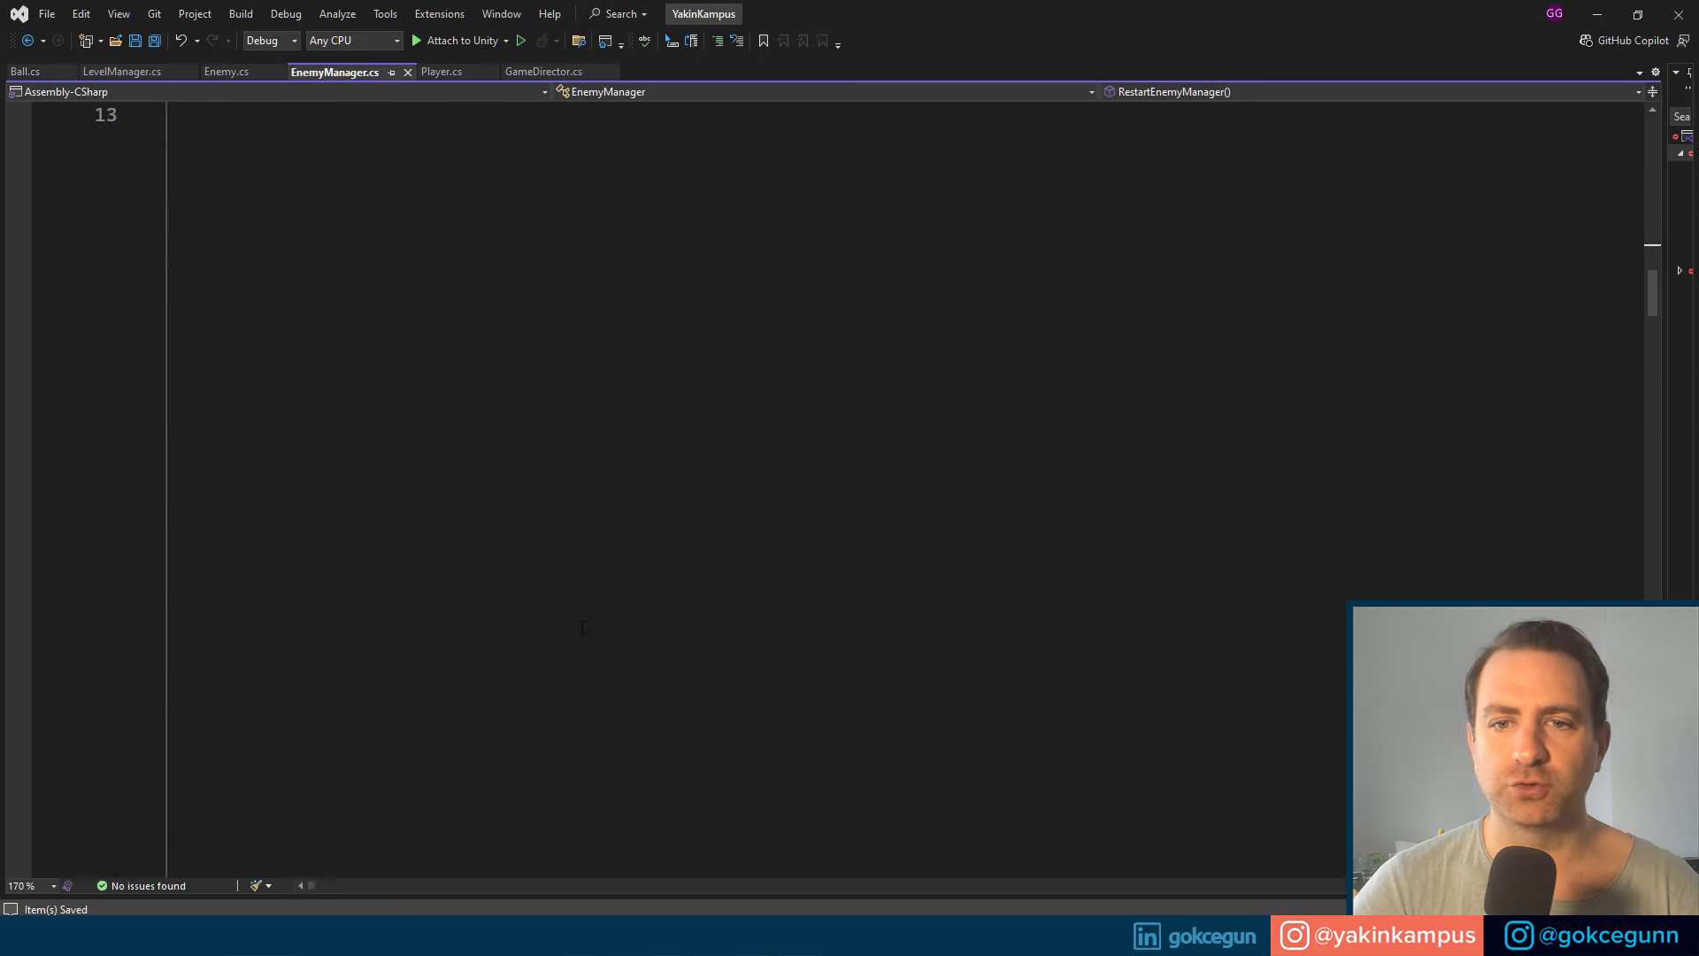
pyautogui.scroll(-1, 583, 627)
pyautogui.moveTo(360, 363); pyautogui.dragTo(462, 363)
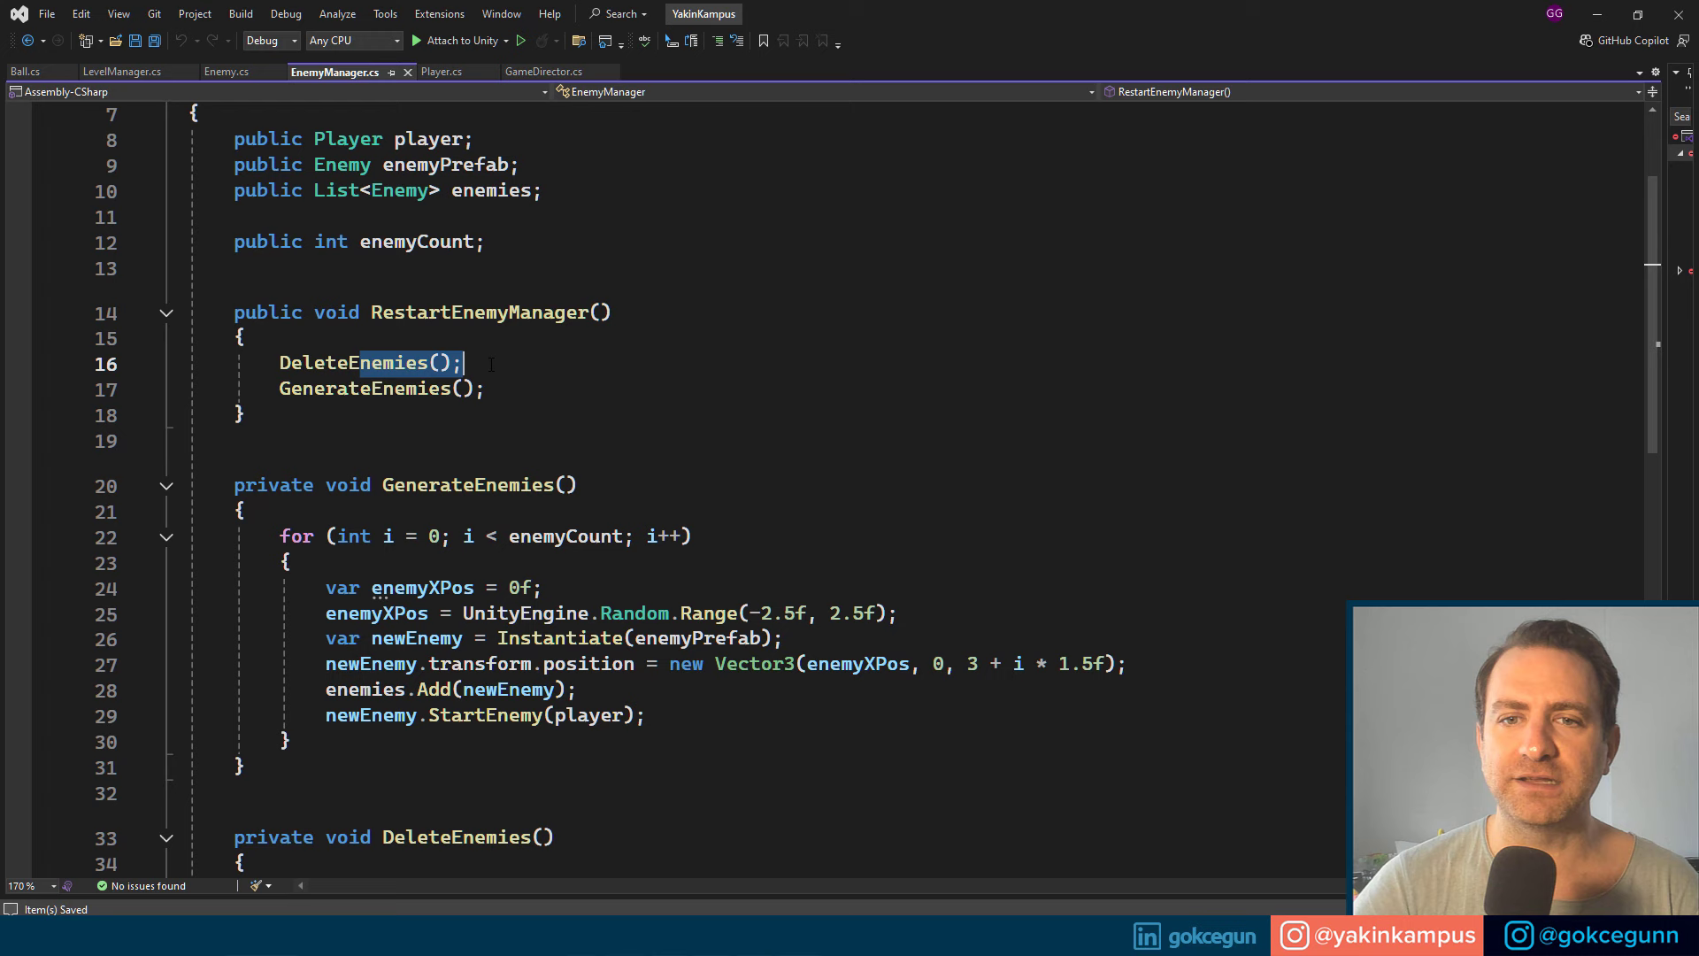
pyautogui.click(367, 390)
pyautogui.scroll(-2, 380, 399)
pyautogui.moveTo(371, 210); pyautogui.dragTo(441, 209)
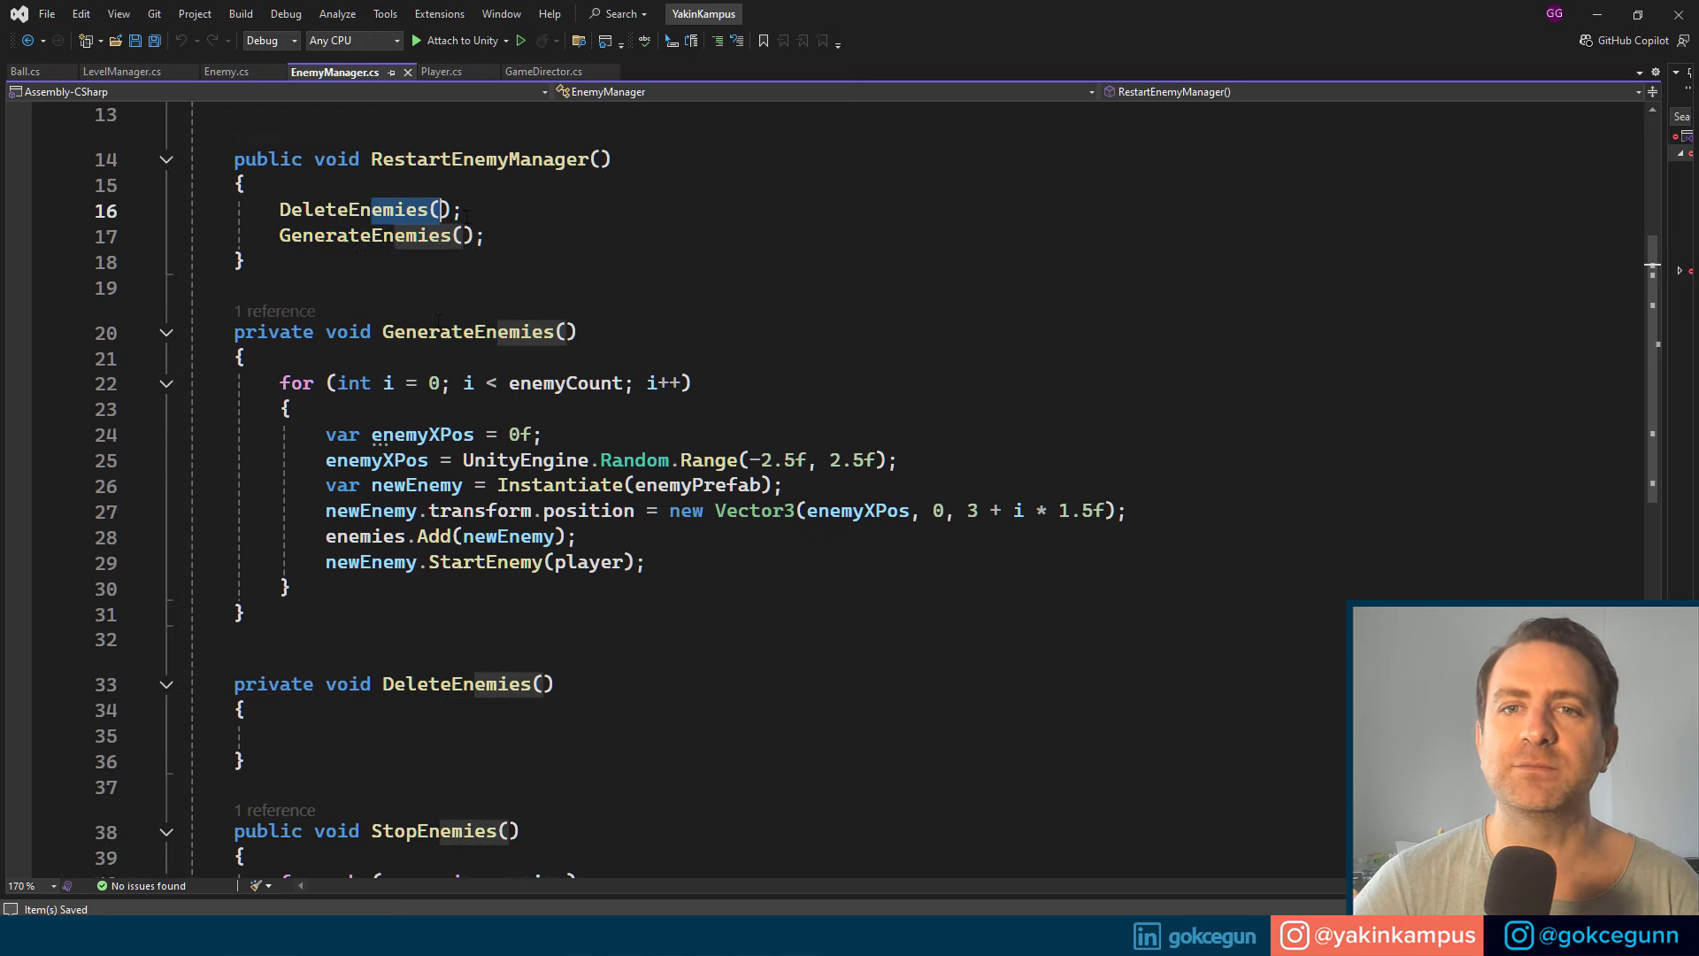
pyautogui.click(425, 734)
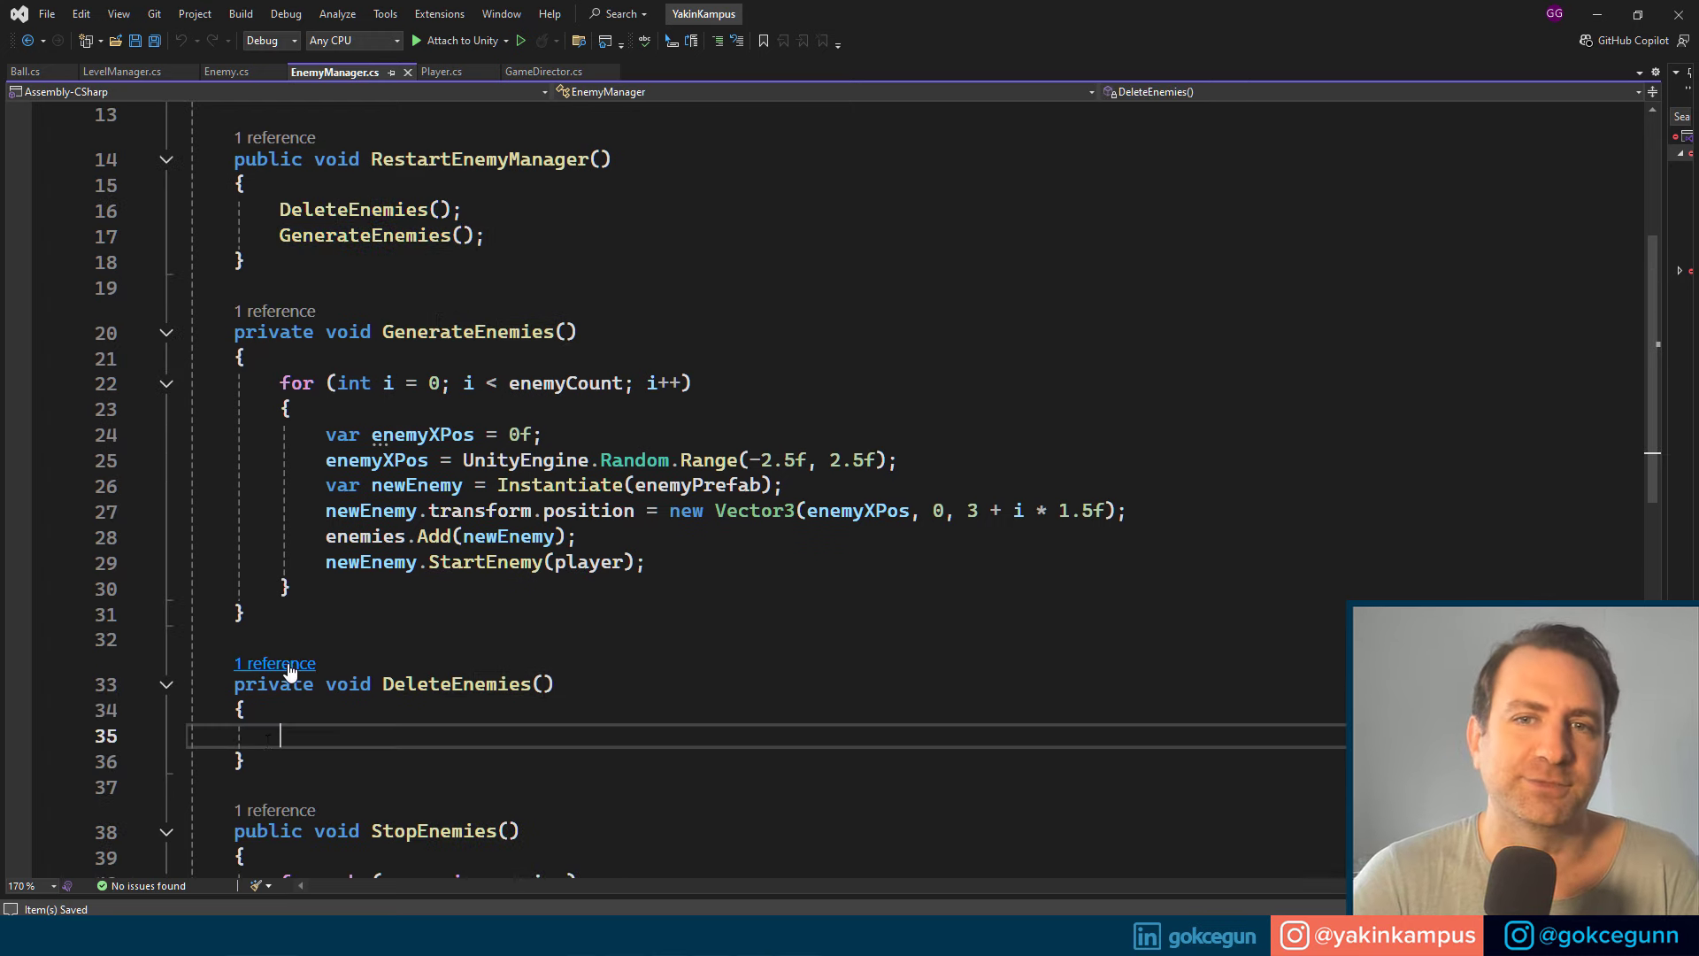
pyautogui.moveTo(650, 563); pyautogui.dragTo(324, 434)
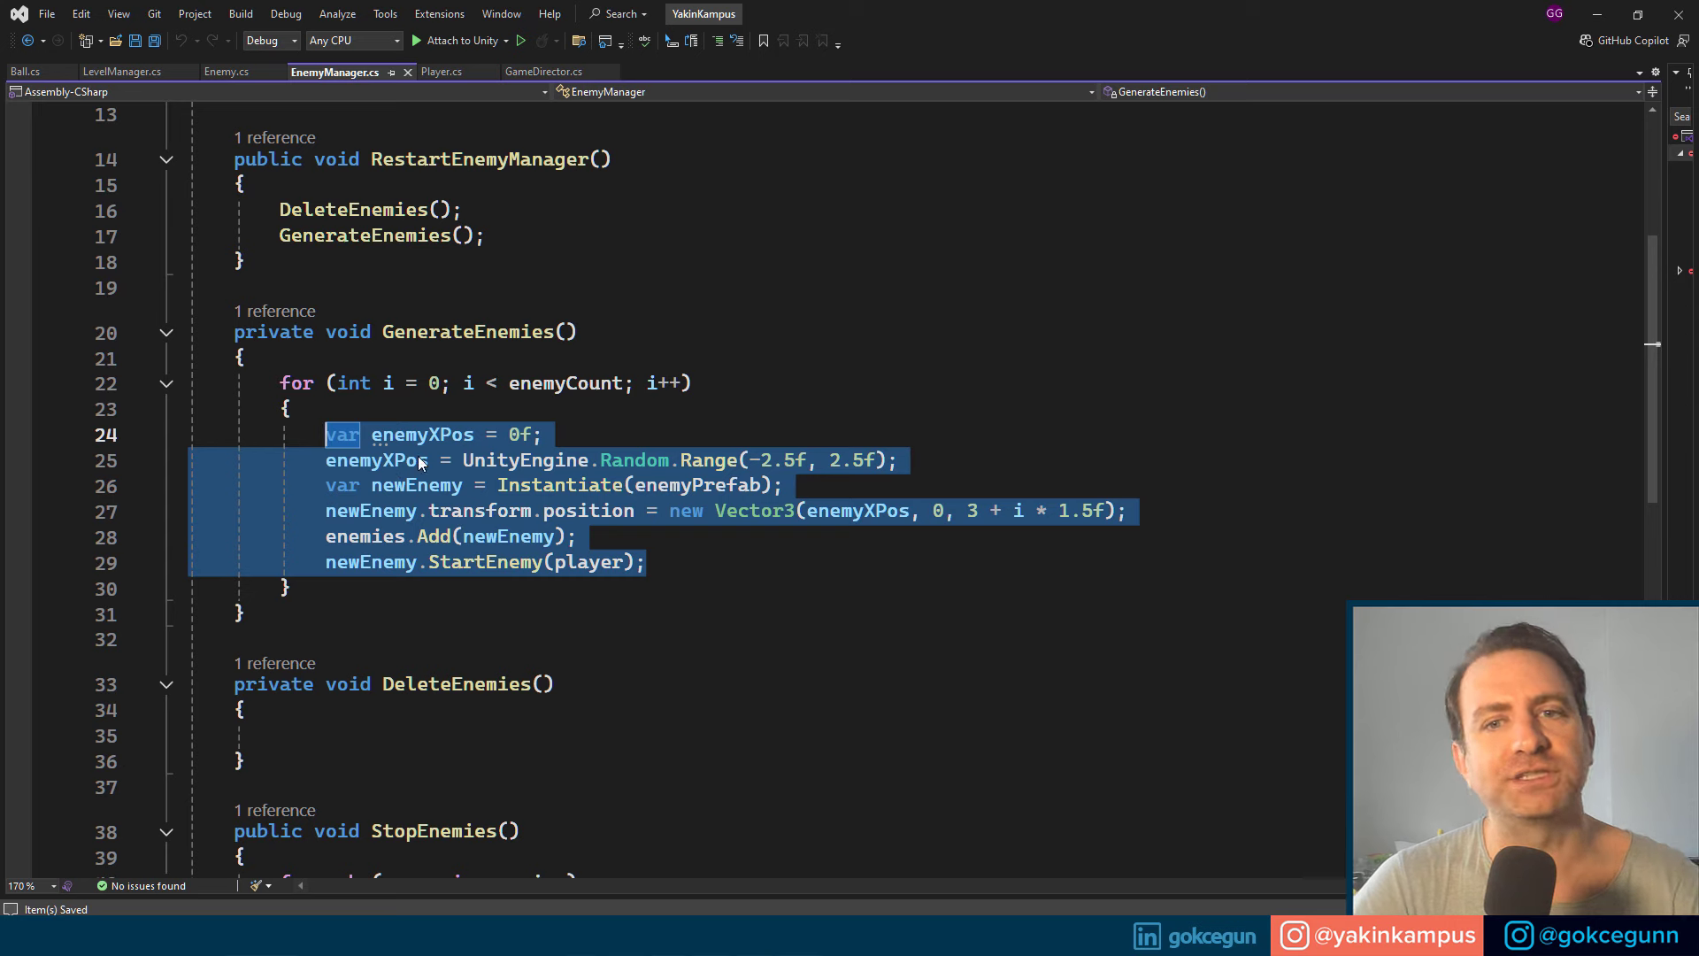
pyautogui.scroll(4, 458, 469)
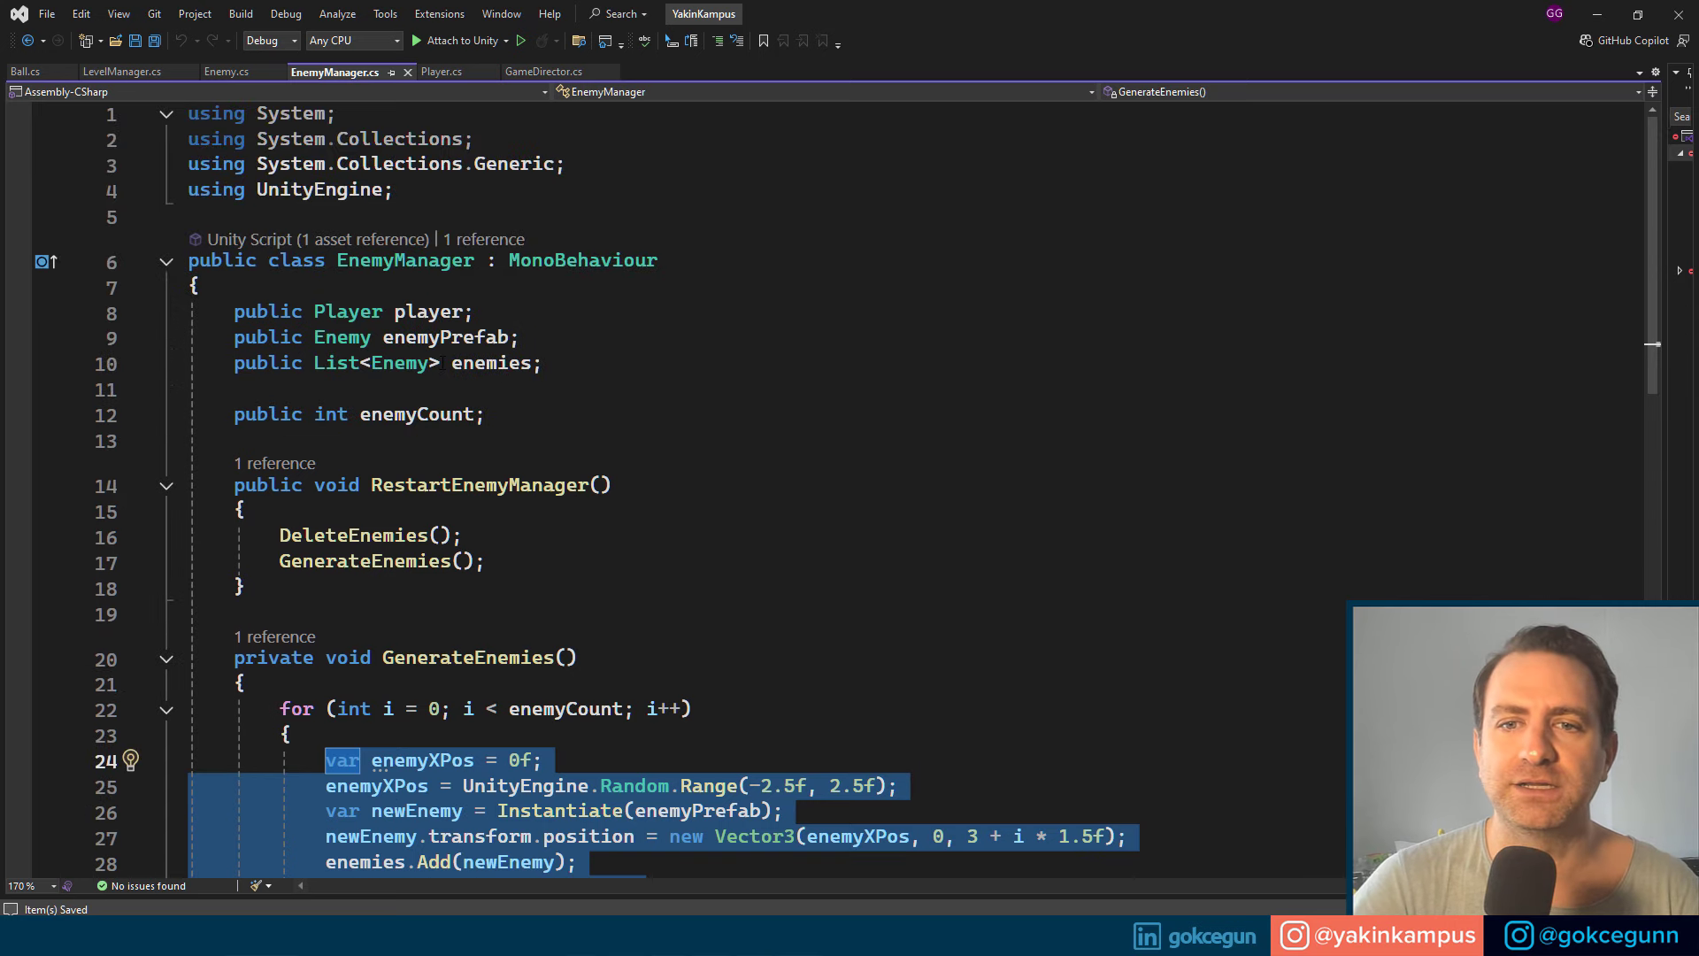
pyautogui.click(455, 363)
pyautogui.scroll(-3, 516, 573)
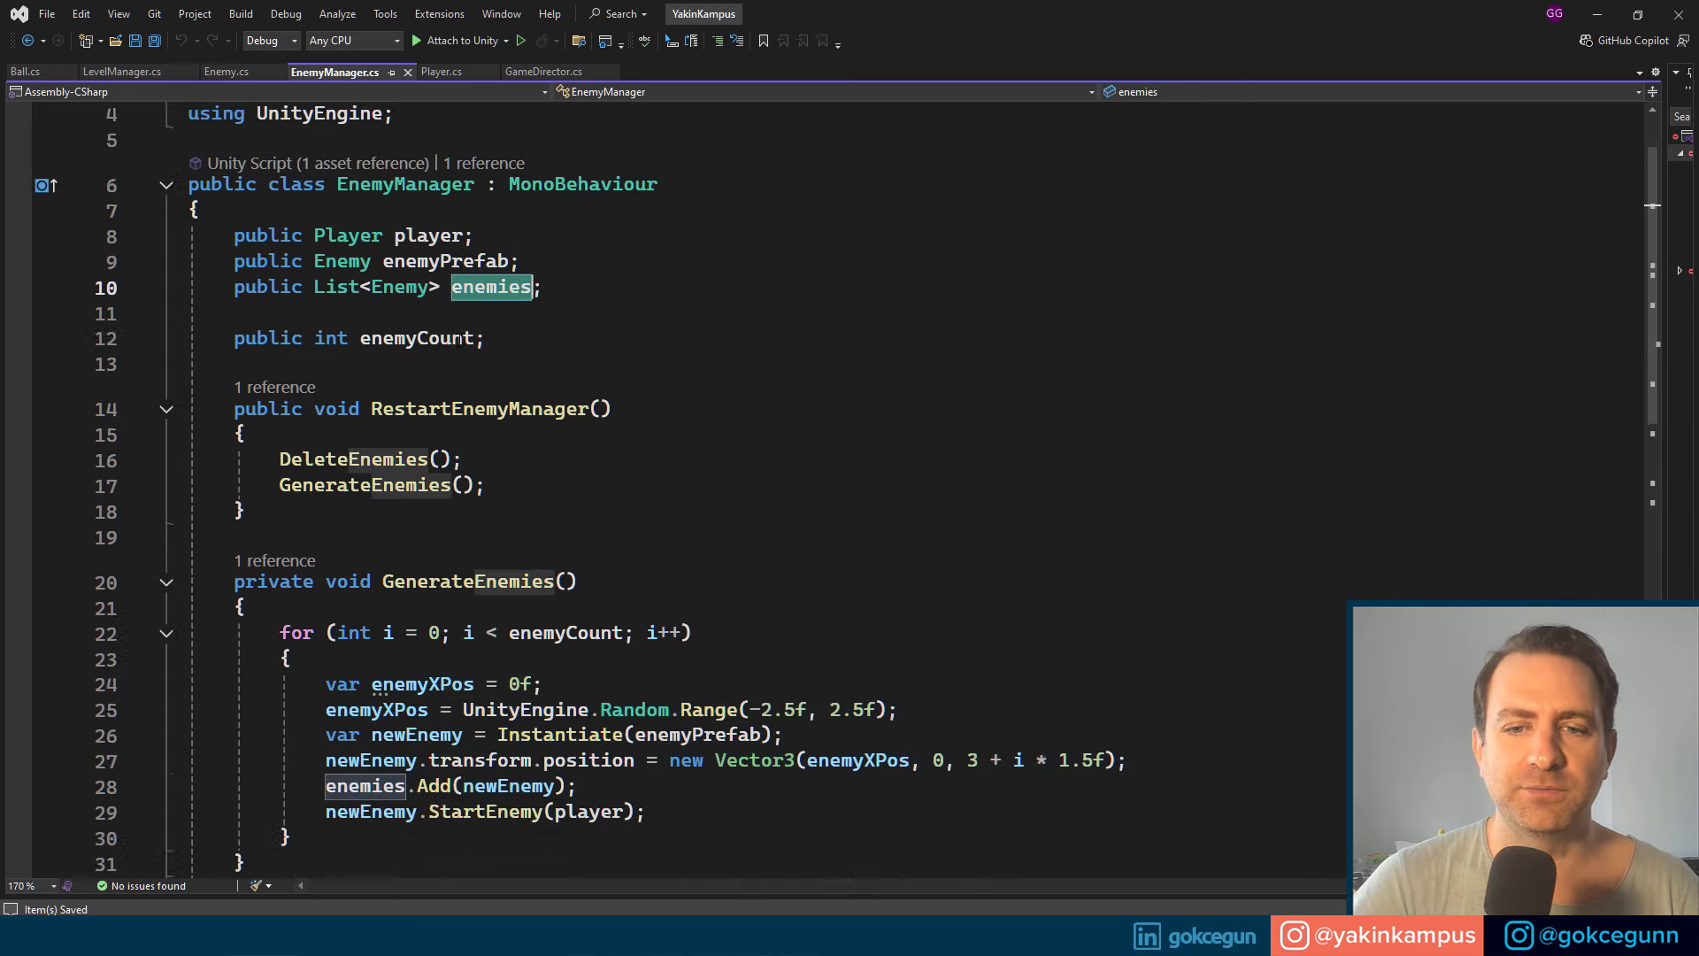
pyautogui.moveTo(584, 631); pyautogui.dragTo(326, 631)
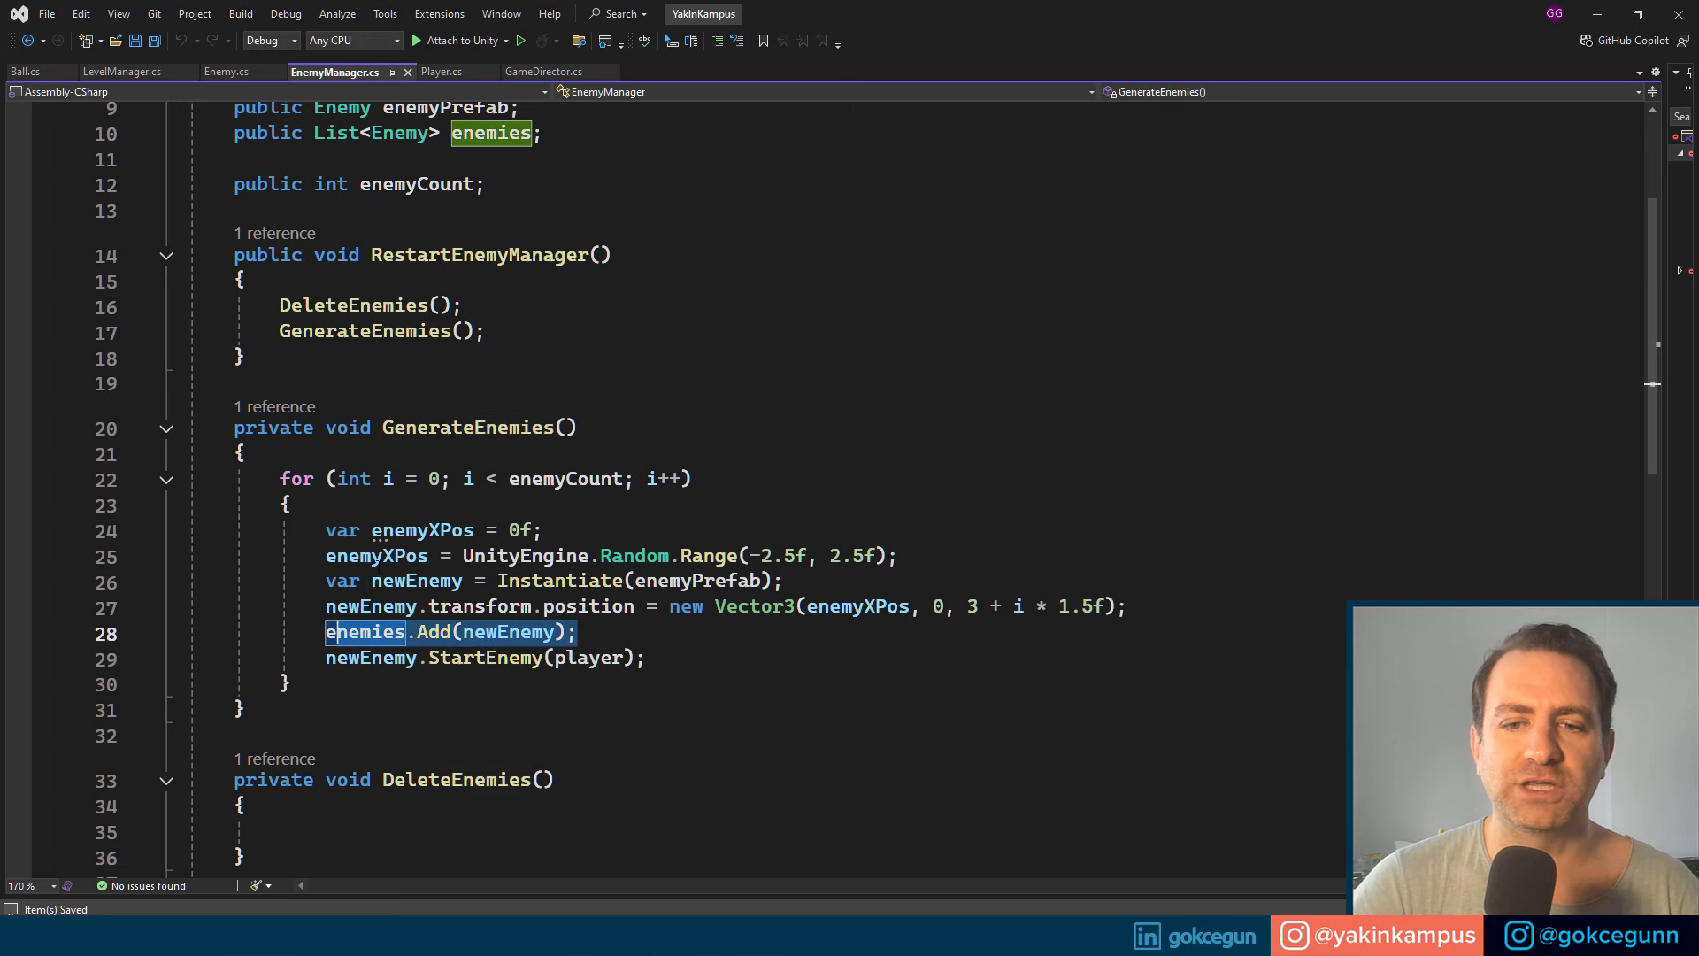
pyautogui.scroll(-2, 400, 626)
pyautogui.click(370, 683)
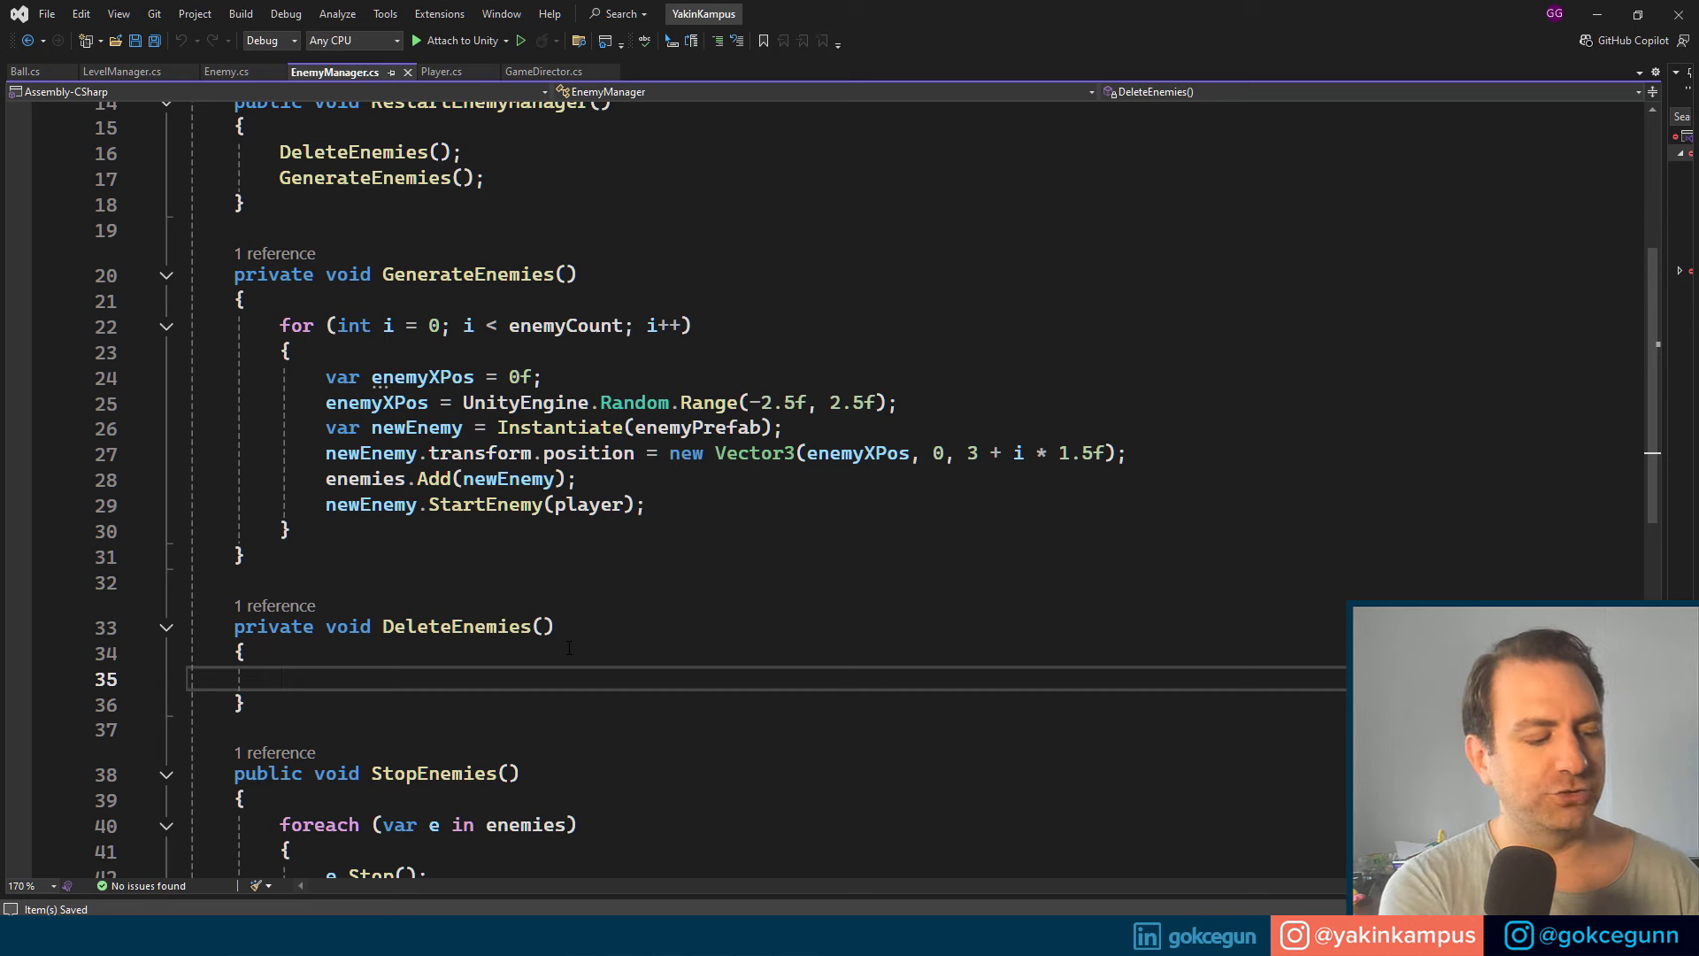
# Step: Add a foreach loop over enemies in DeleteEnemies with loop variable e and save
pyautogui.write('forea')
pyautogui.press('Tab')
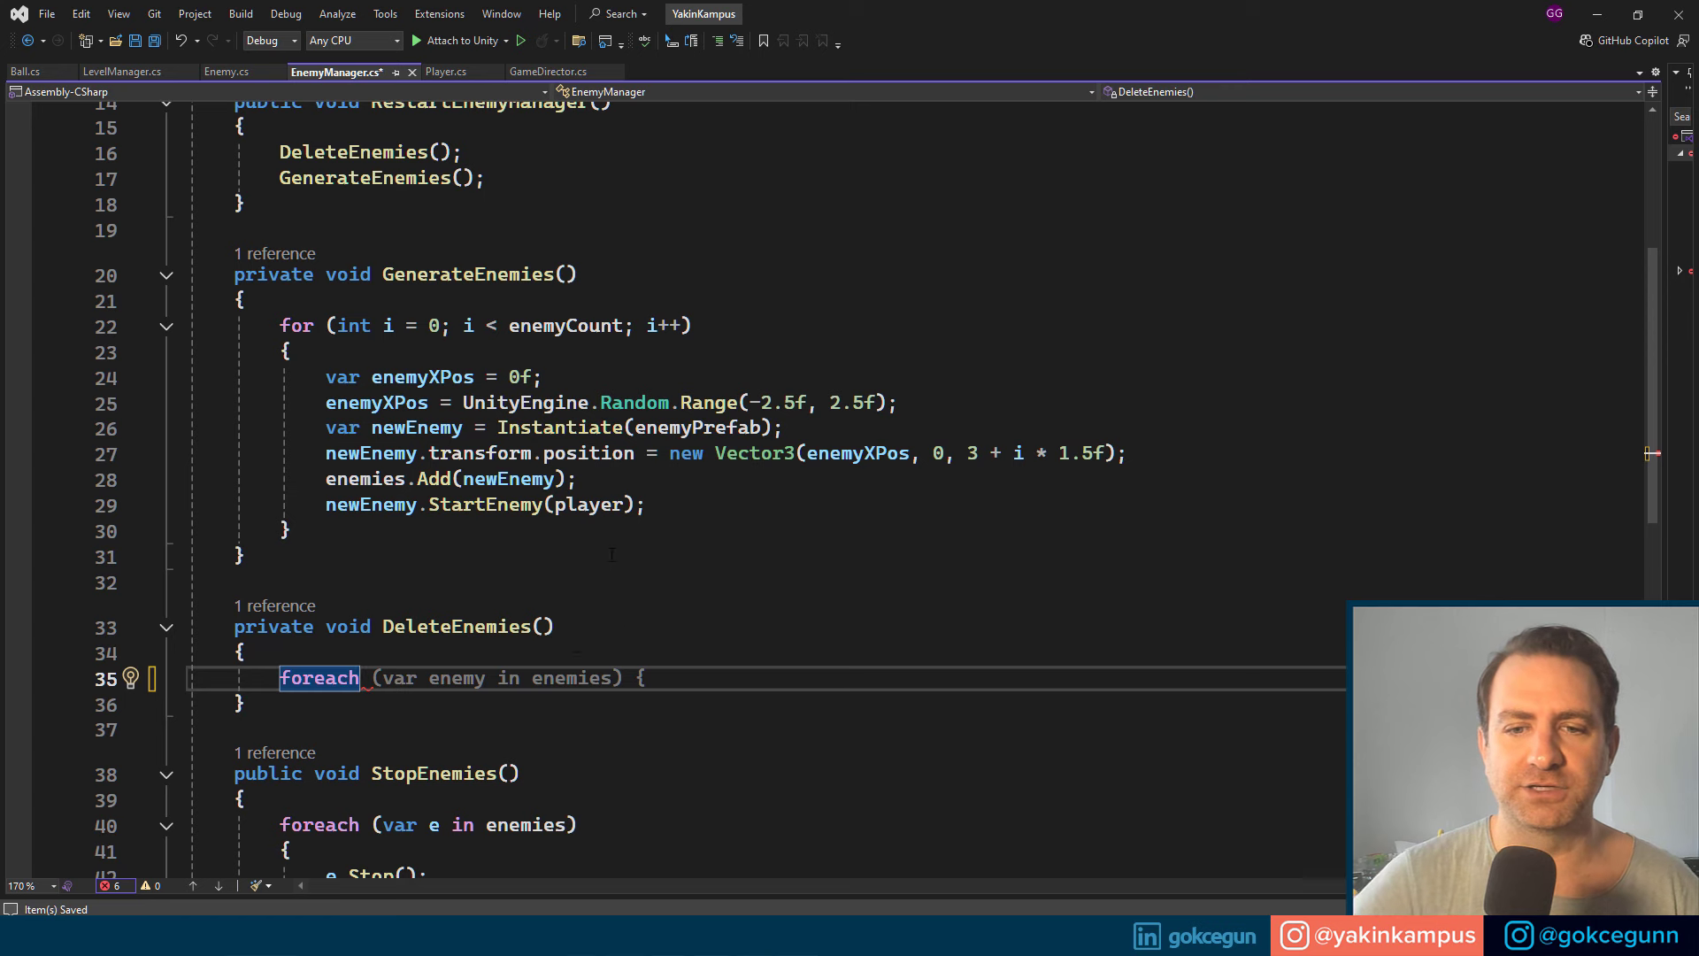
pyautogui.scroll(-1, 385, 784)
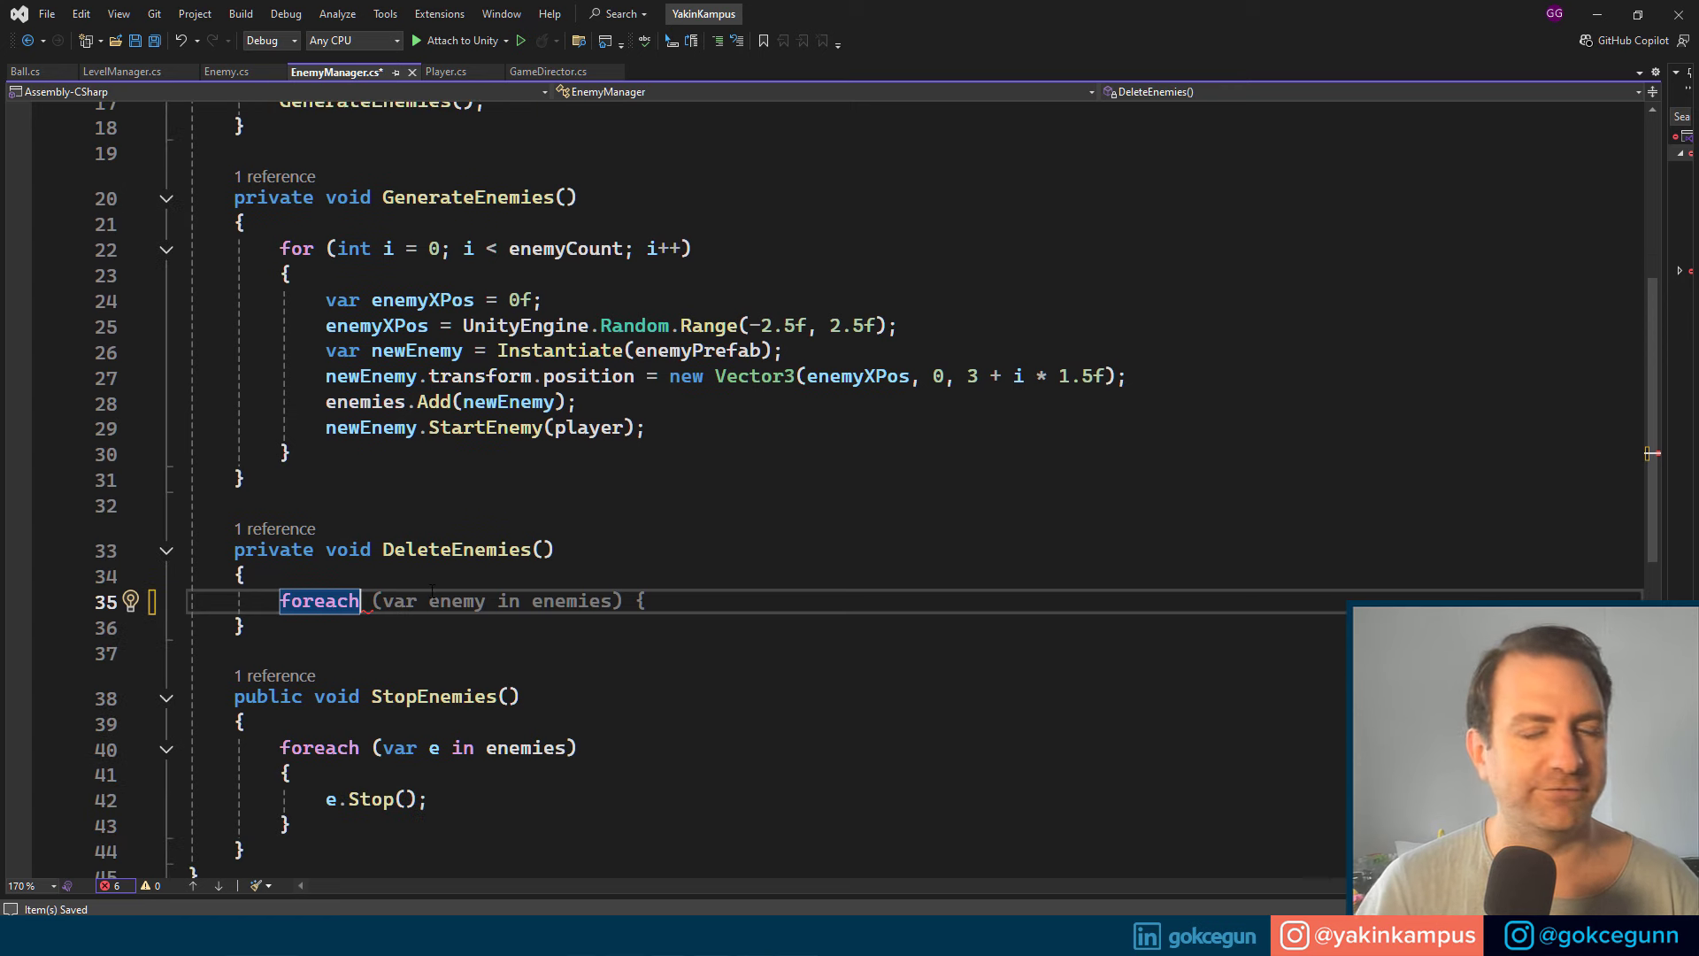
pyautogui.press('Tab')
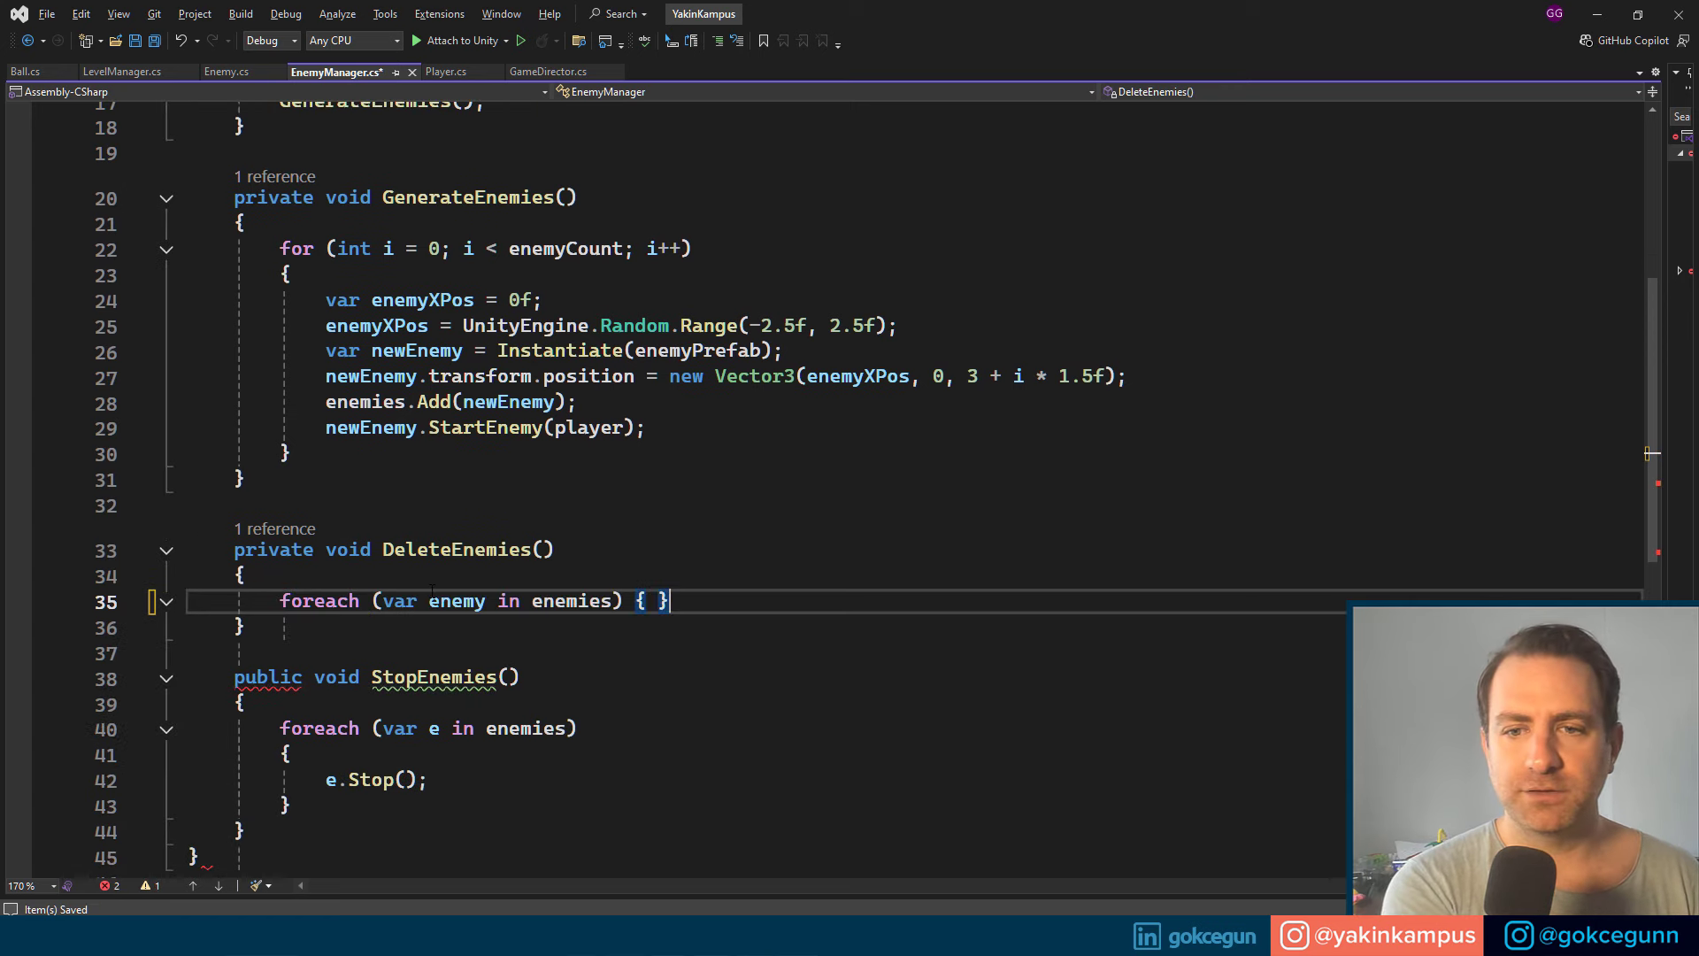
pyautogui.press('Left')
pyautogui.press('Left')
pyautogui.press('Left')
pyautogui.press('Return')
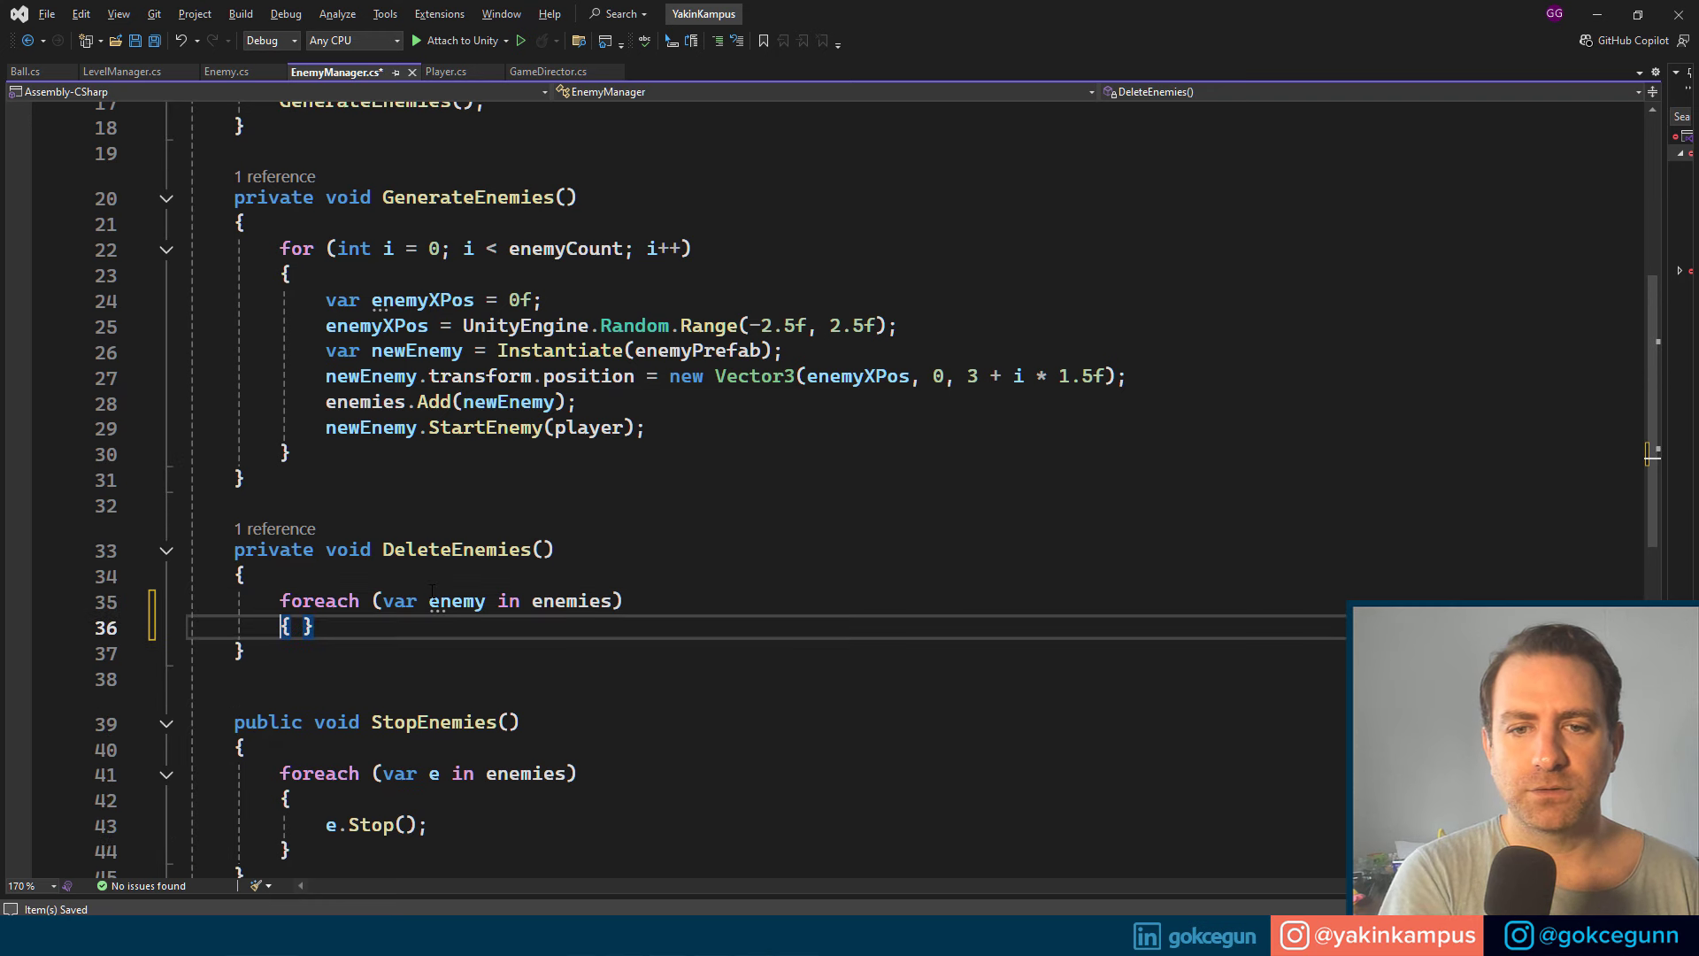
pyautogui.press('Return')
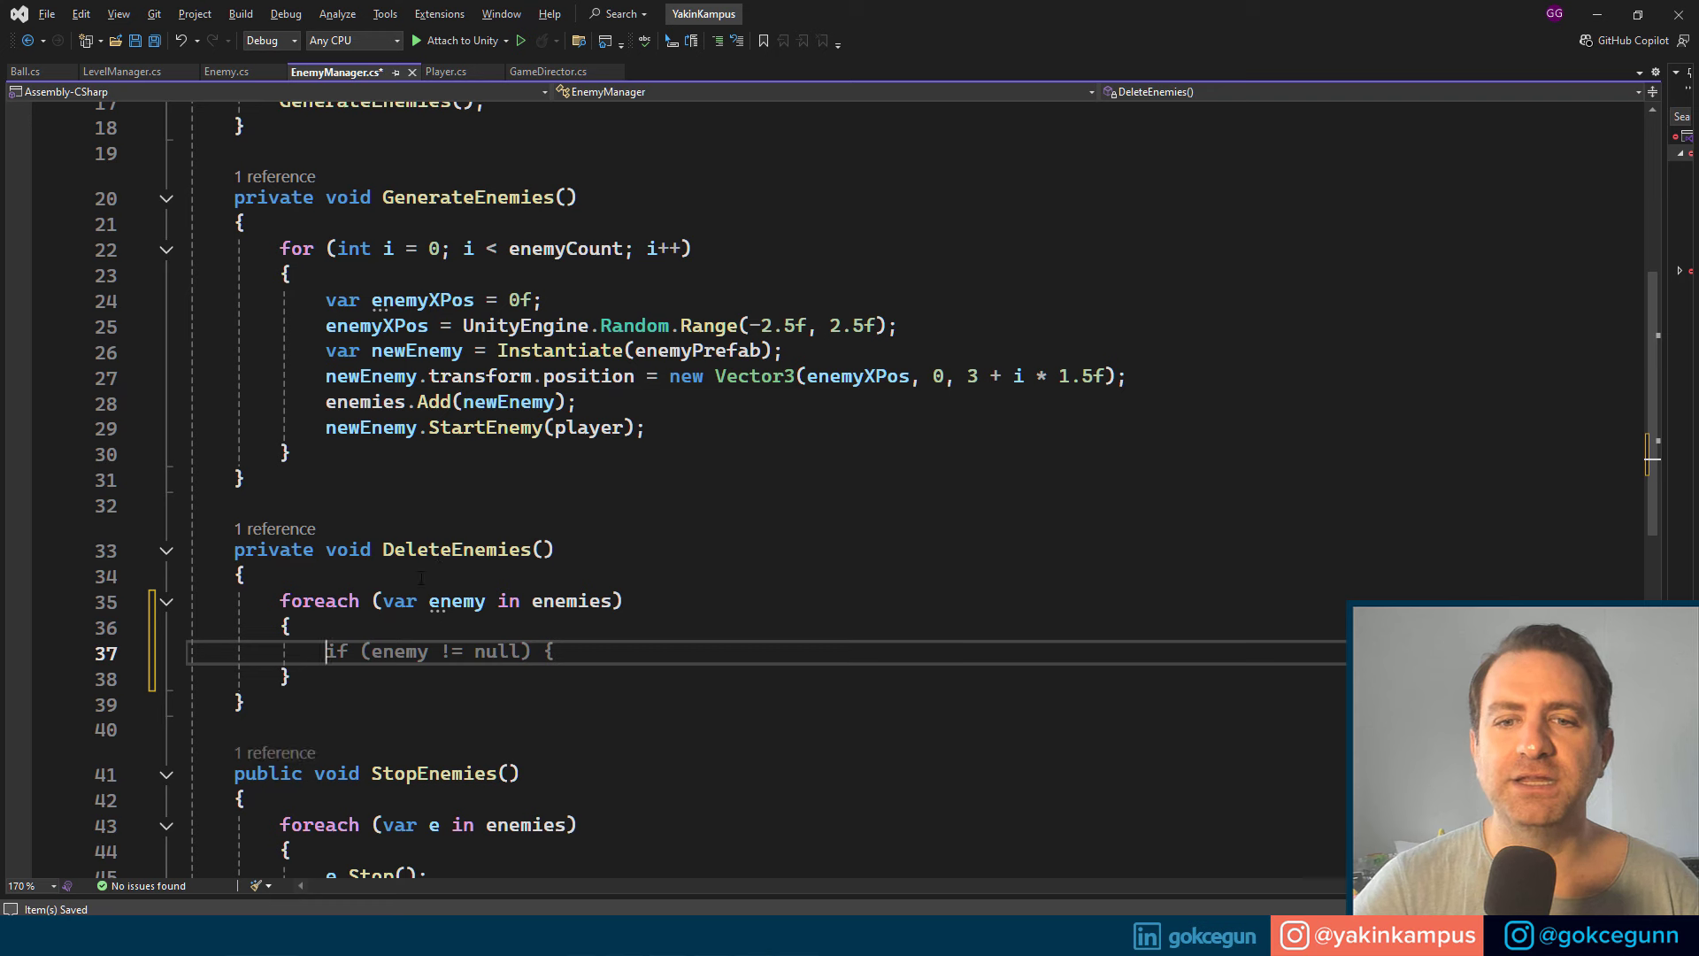
pyautogui.doubleClick(456, 601)
pyautogui.write('e')
pyautogui.click(354, 505)
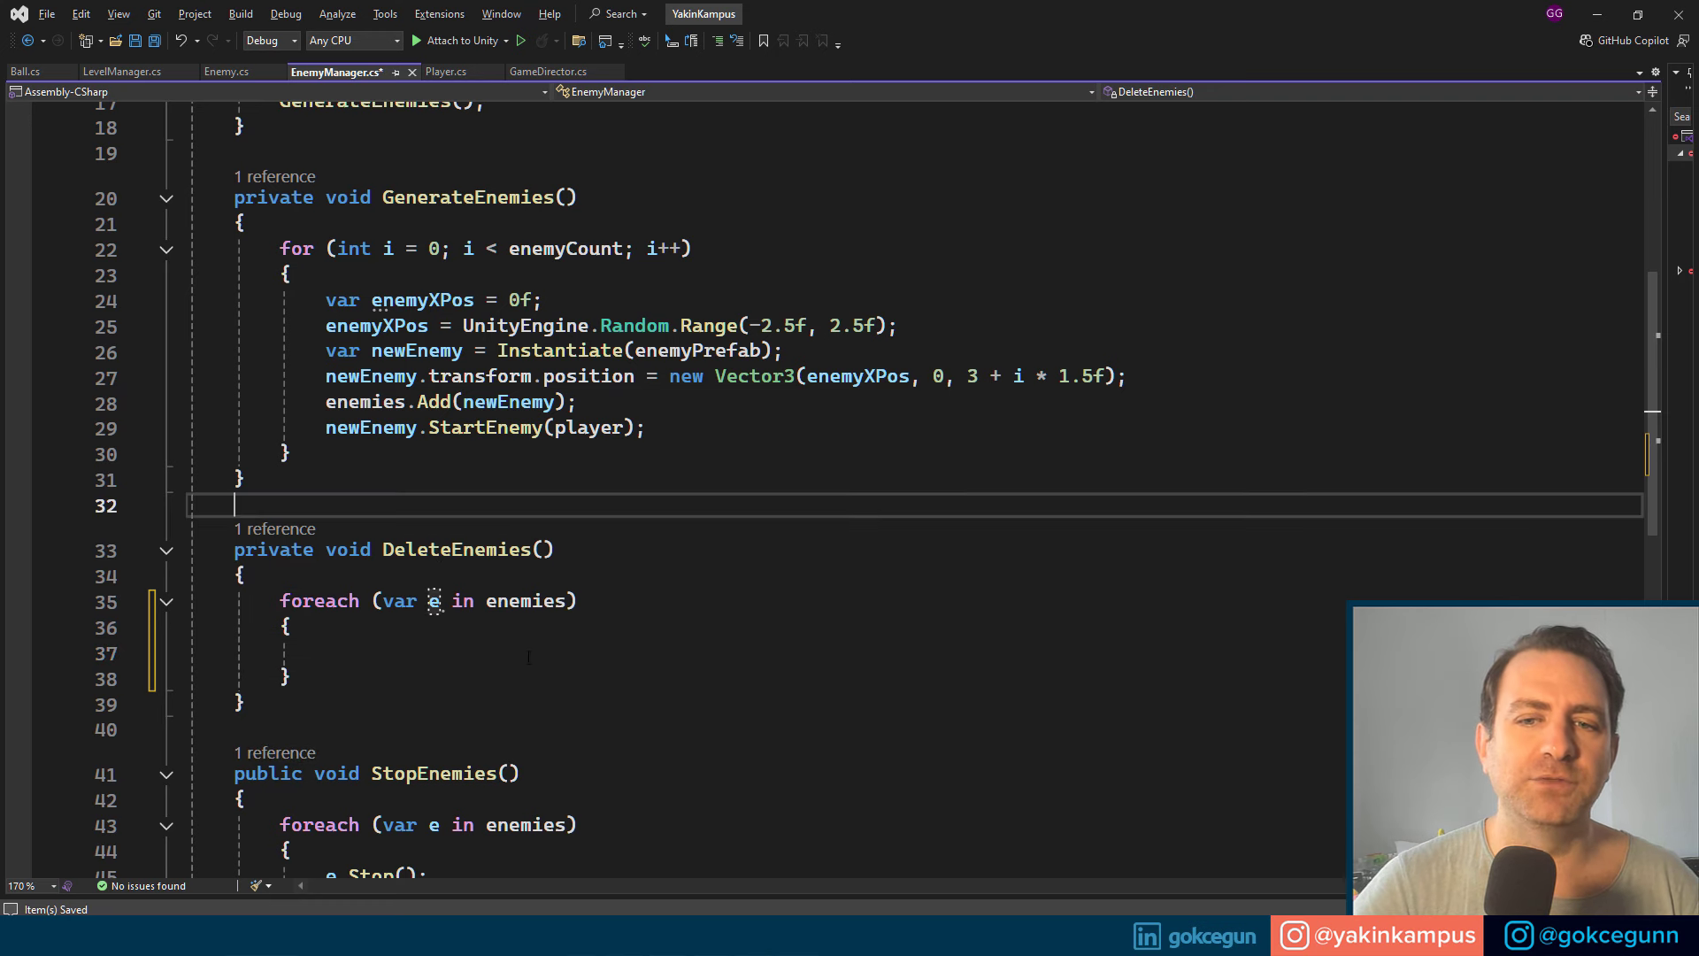
pyautogui.hotkey('ctrl', 's')
# Step: Put Destroy(e.gameObject); in the loop body and save EnemyManager.cs
pyautogui.click(381, 651)
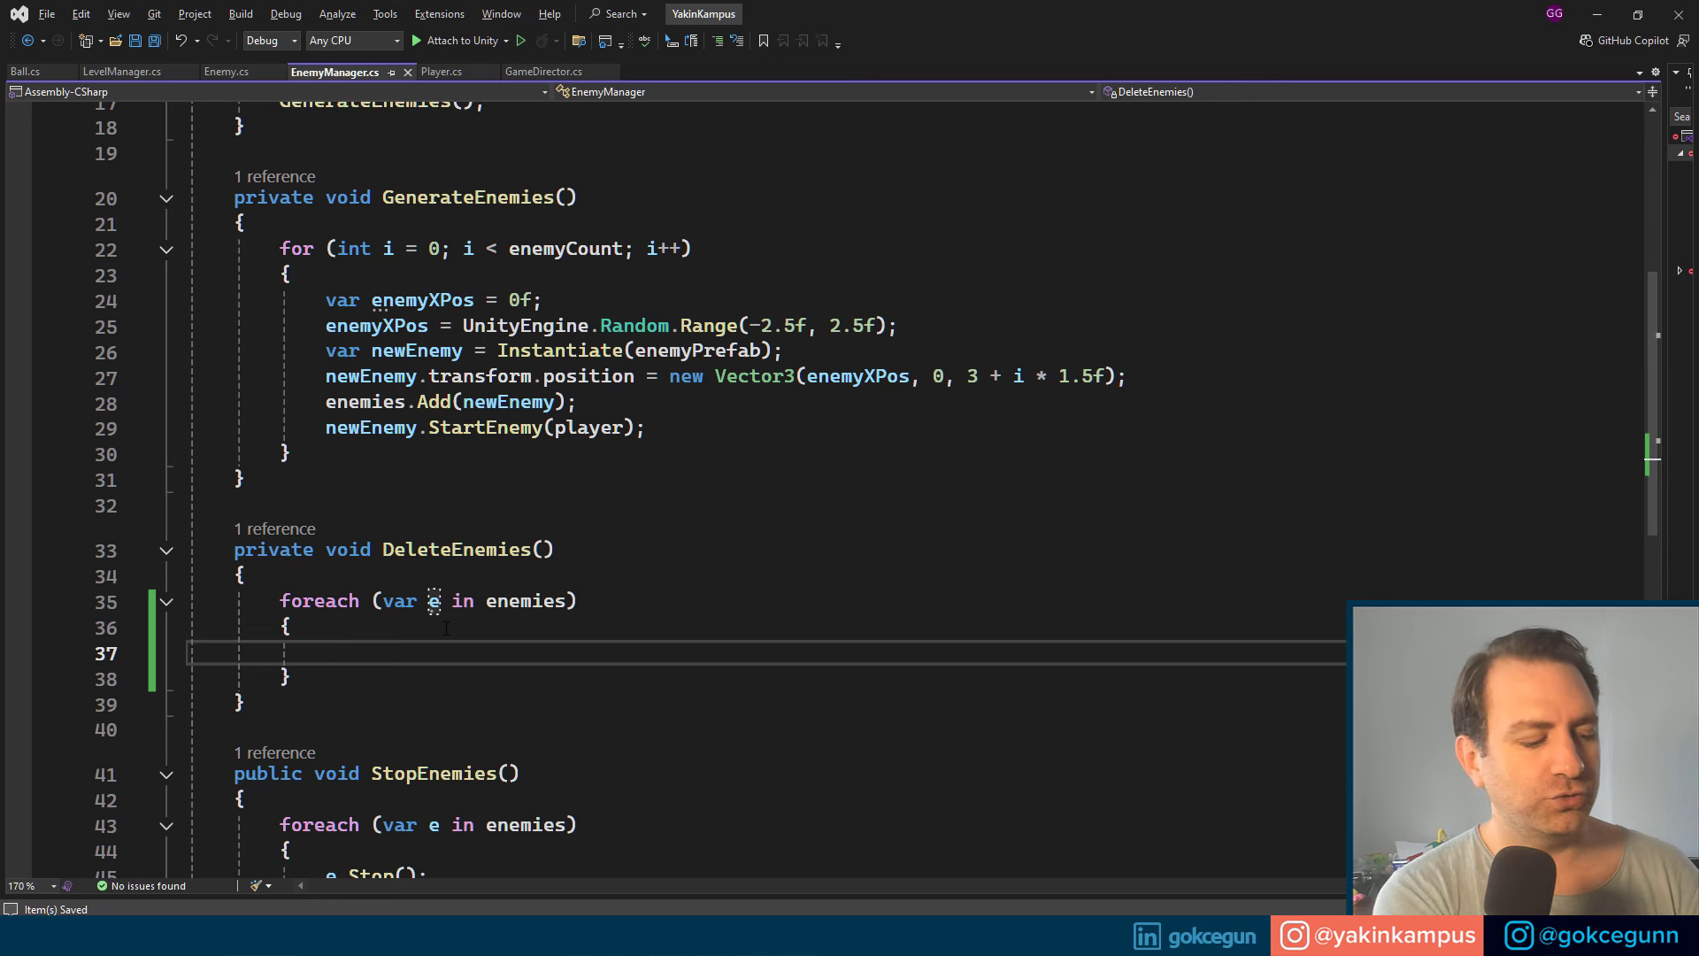
pyautogui.write('Destroy')
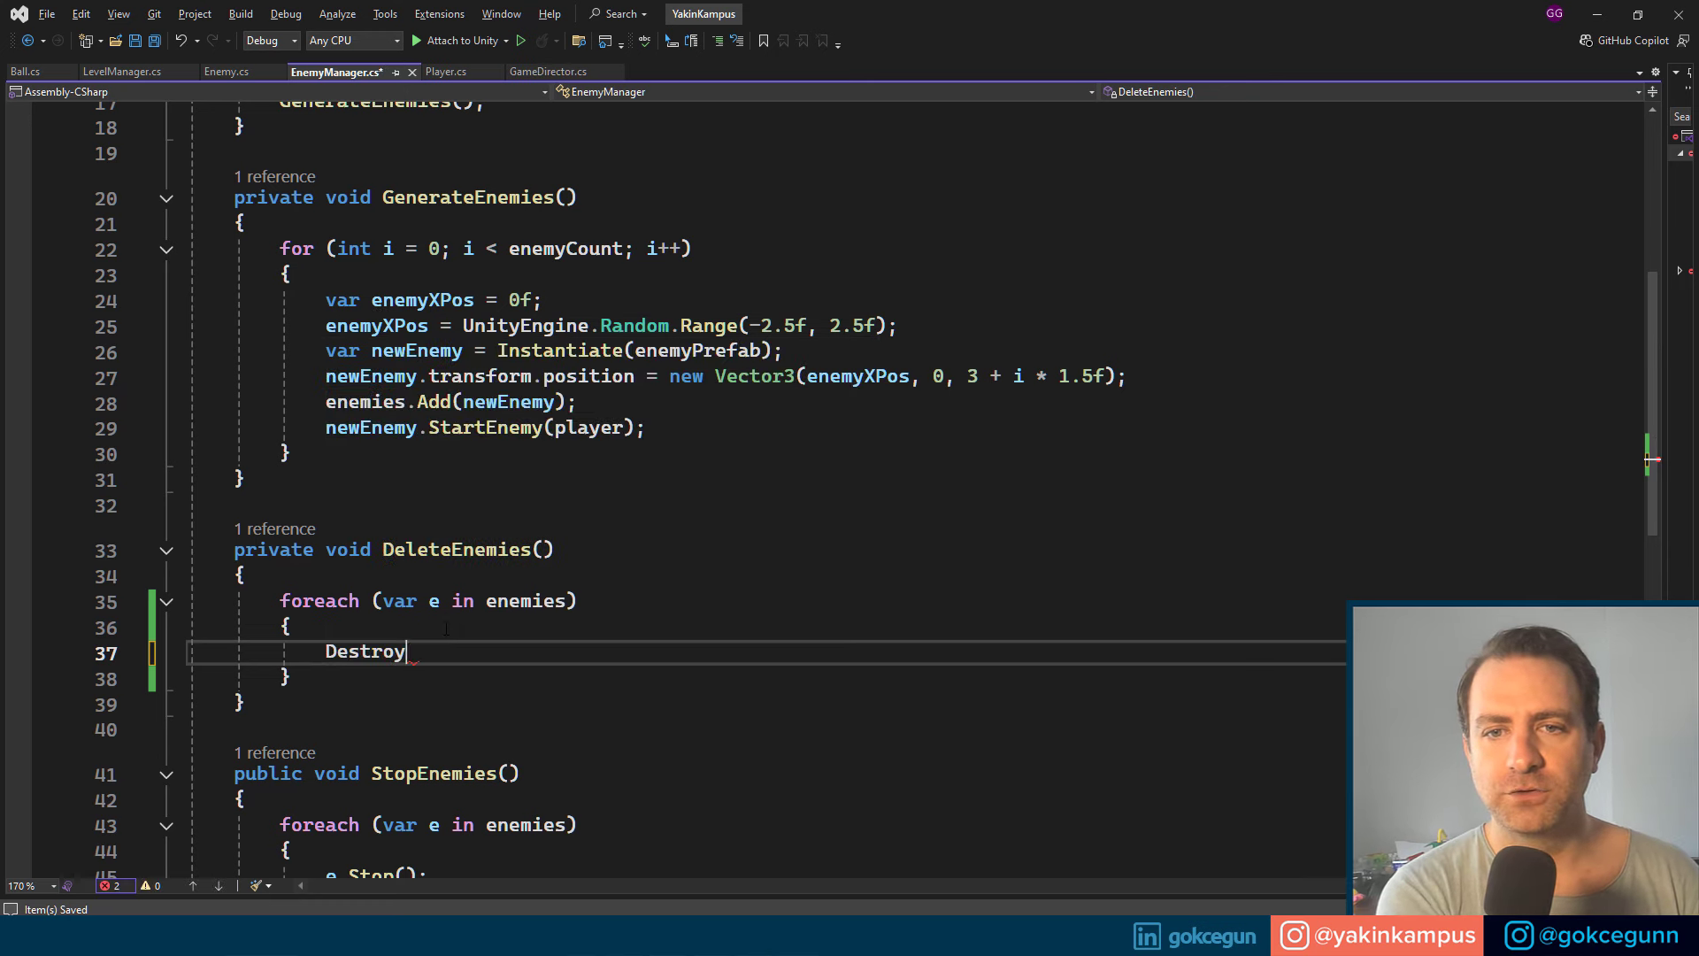
pyautogui.write('();')
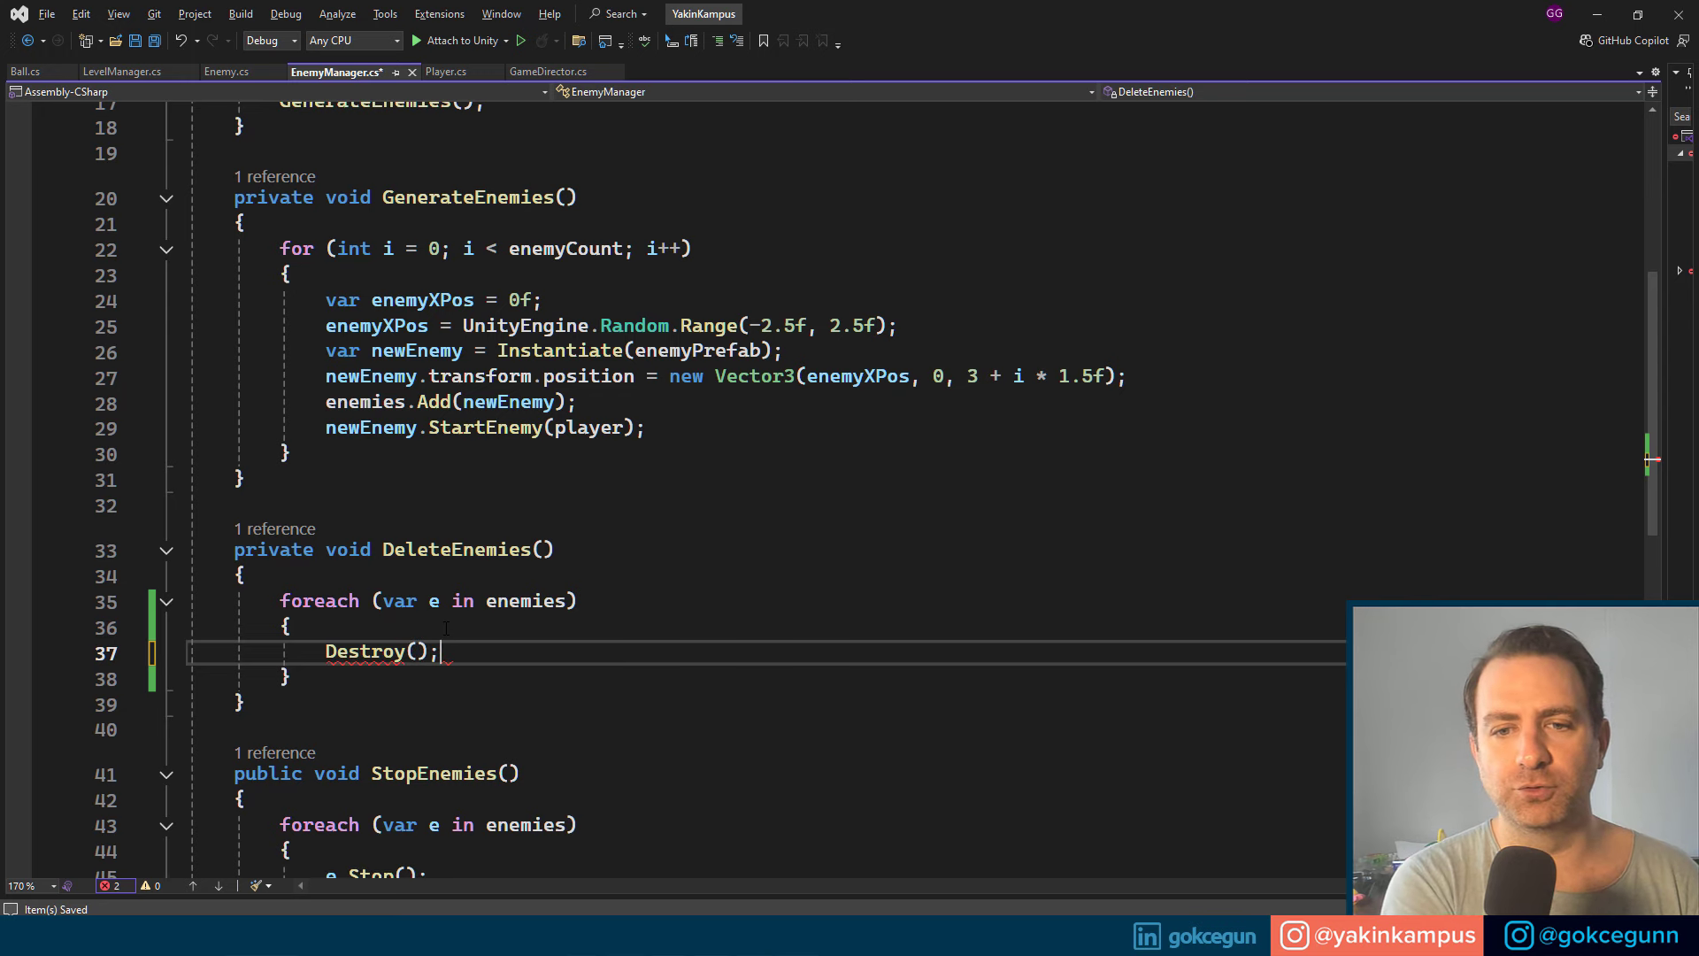
pyautogui.hotkey('ctrl', 's')
pyautogui.press('Left')
pyautogui.press('Left')
pyautogui.write('e.gam')
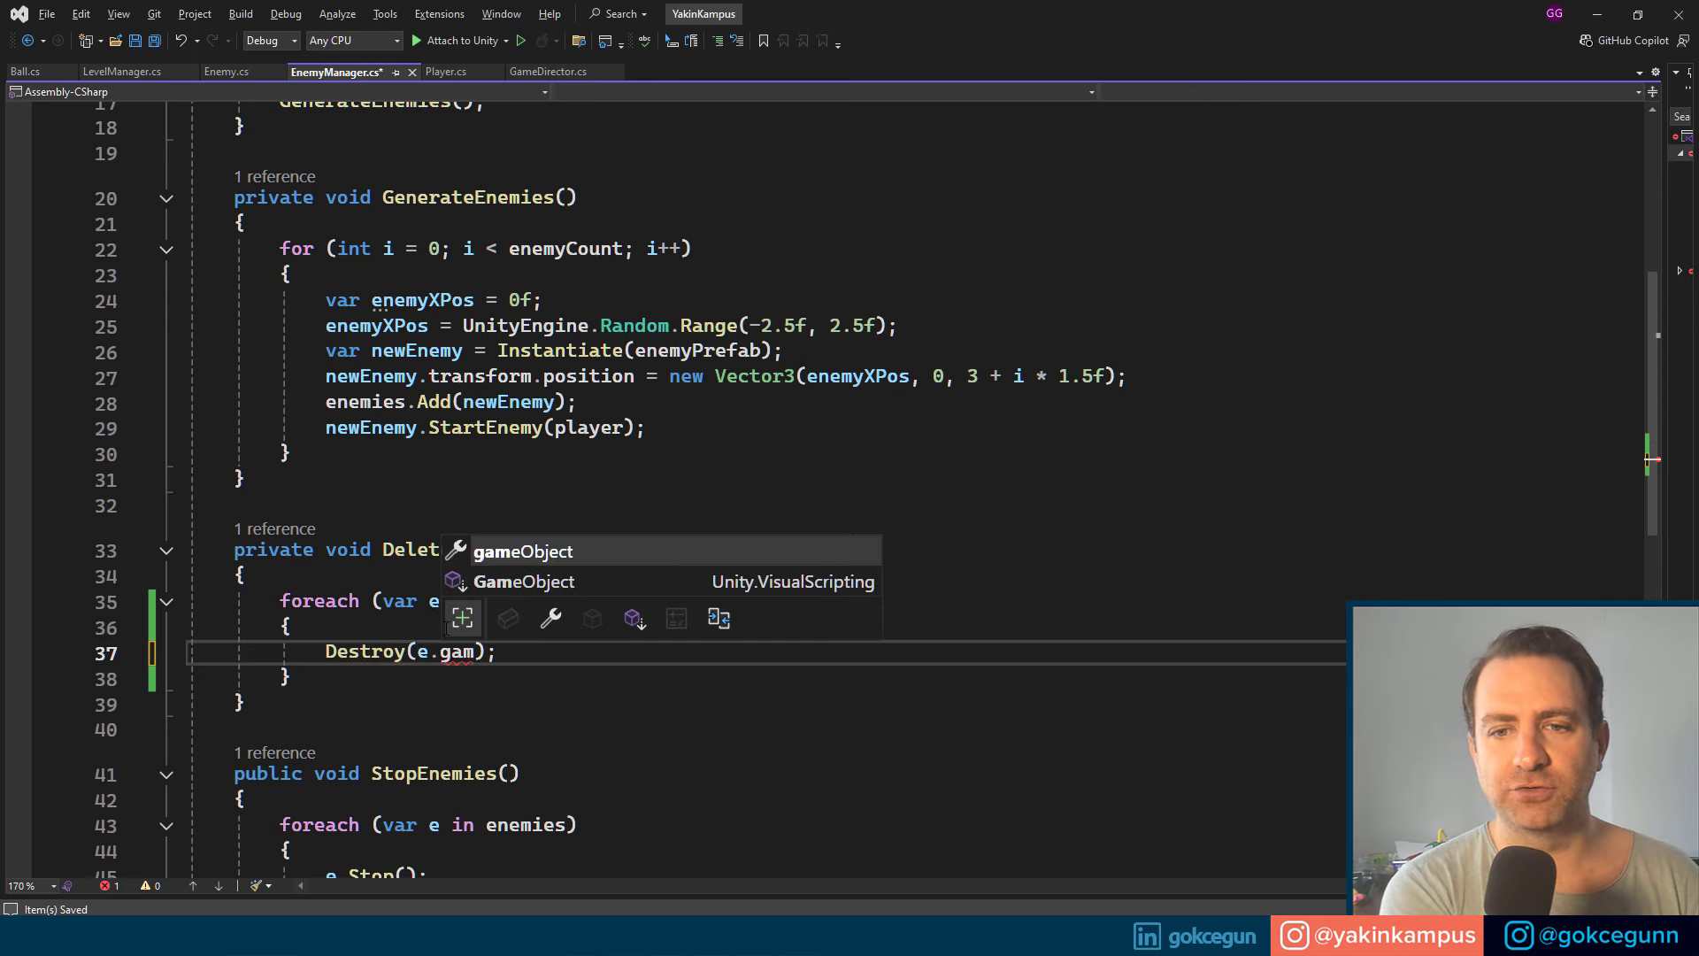
pyautogui.press('Tab')
pyautogui.hotkey('ctrl', 's')
pyautogui.press('Up')
pyautogui.press('Up')
pyautogui.press('Up')
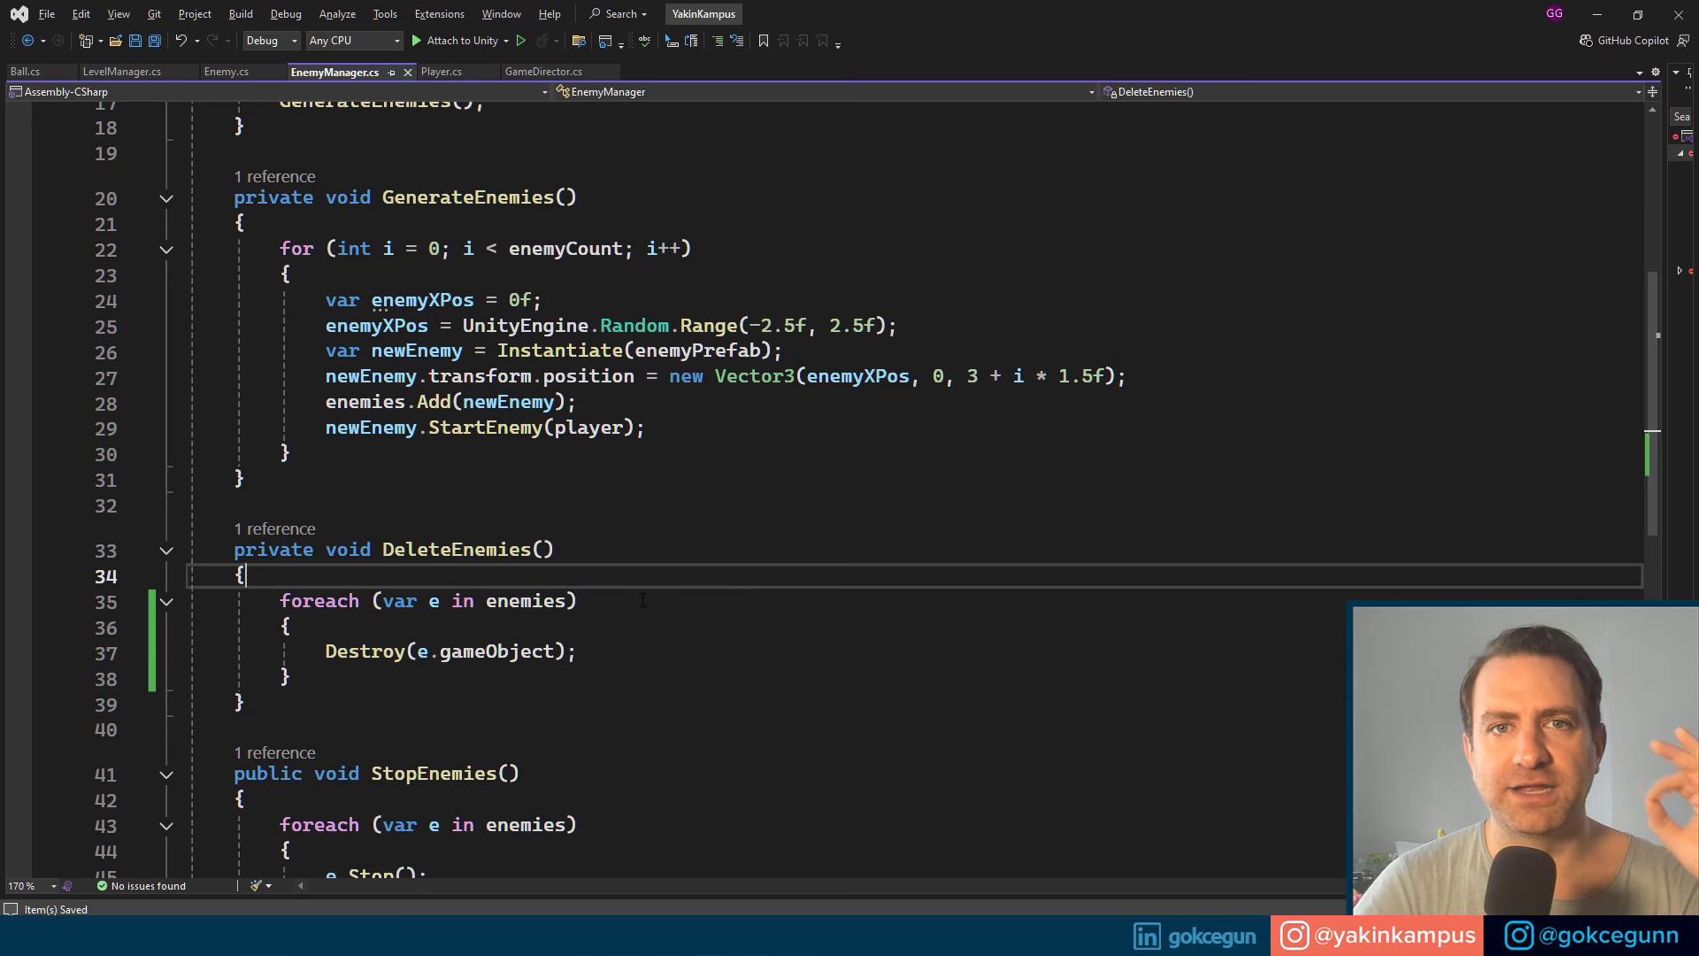
# Step: Check the gameObject description popup, then return to Unity
pyautogui.moveTo(440, 652); pyautogui.dragTo(558, 652)
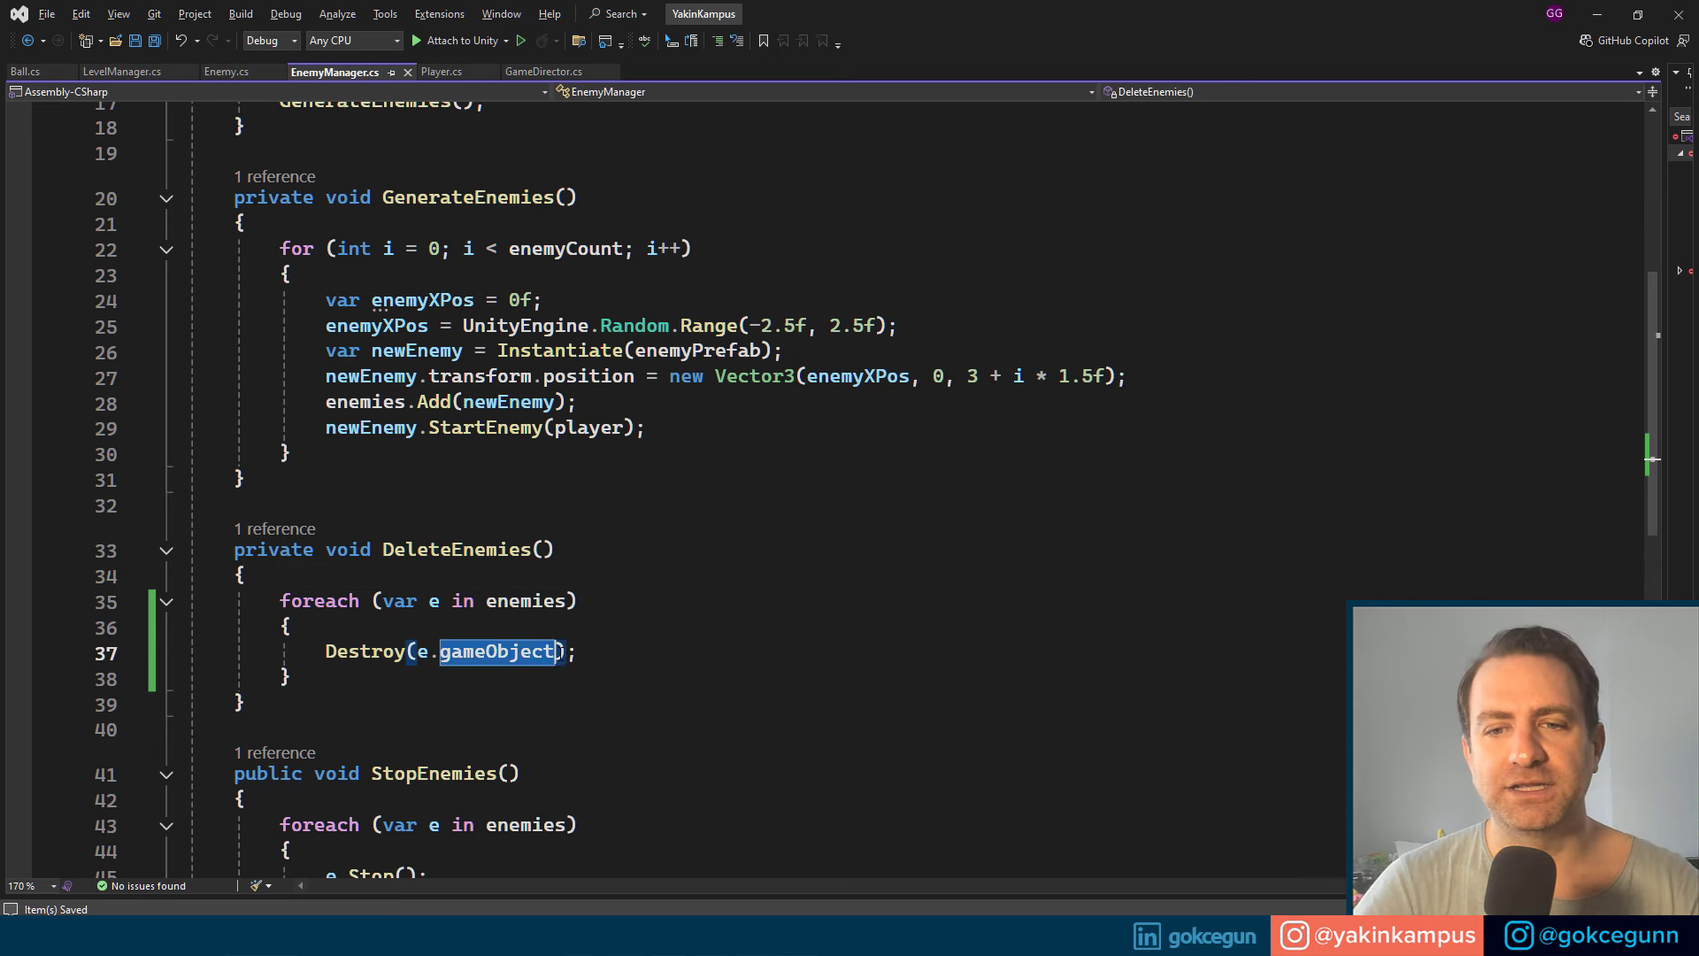
pyautogui.moveTo(558, 652)
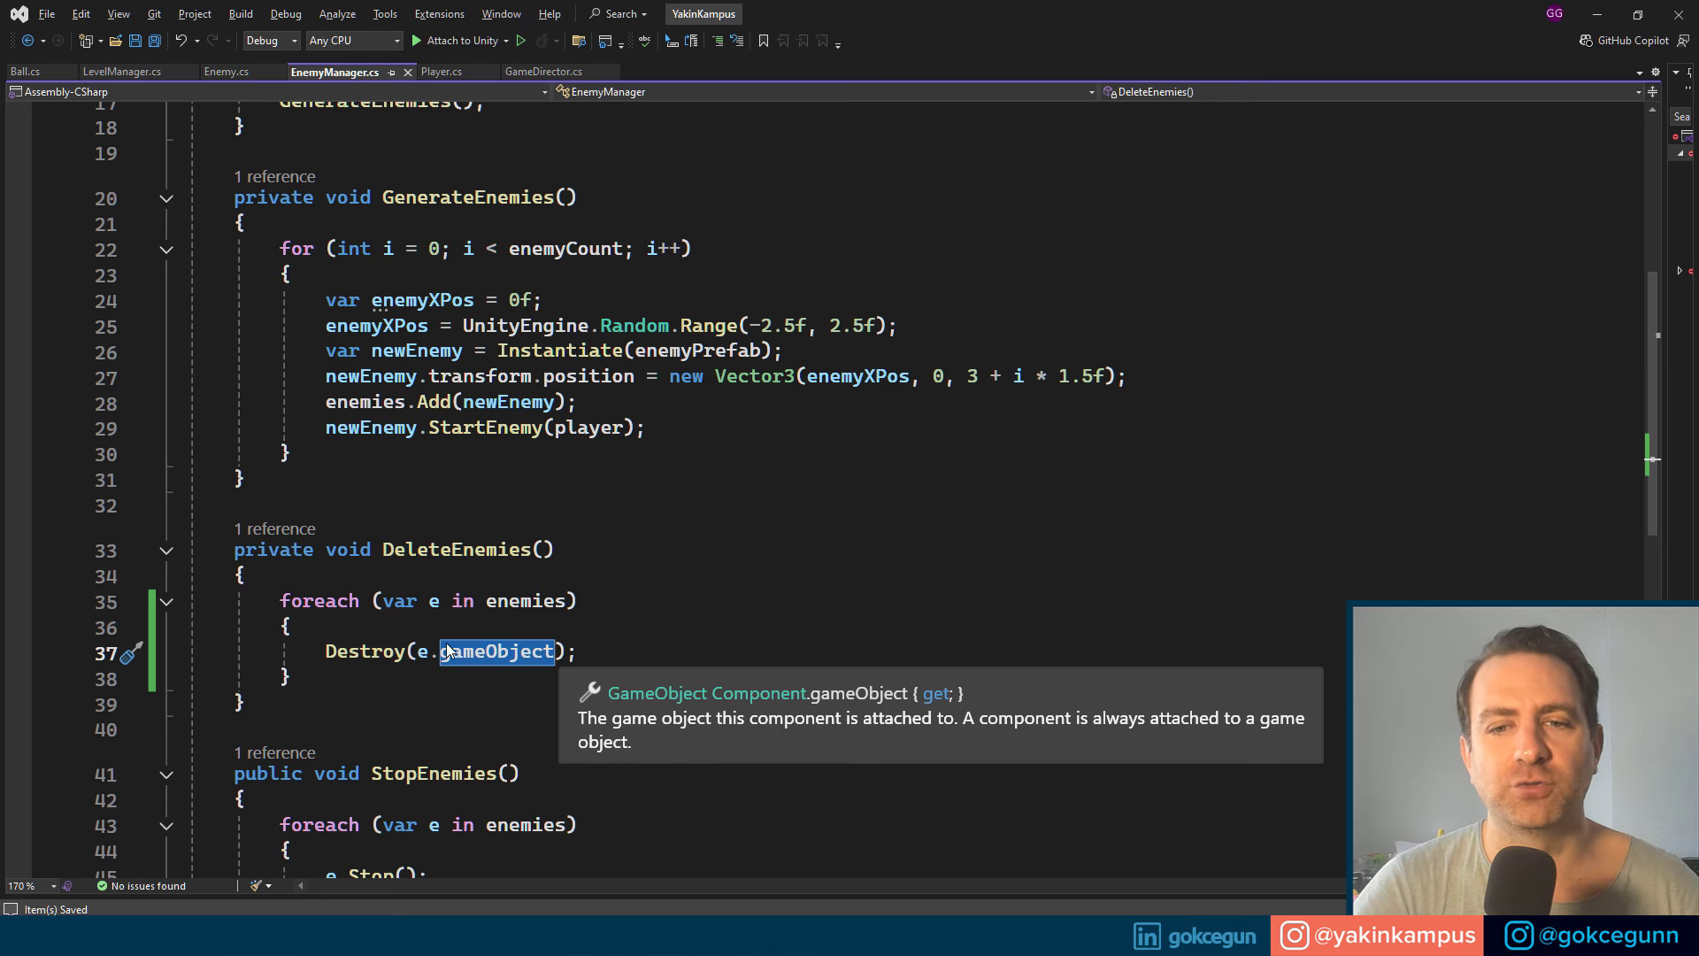
pyautogui.click(372, 652)
pyautogui.click(431, 678)
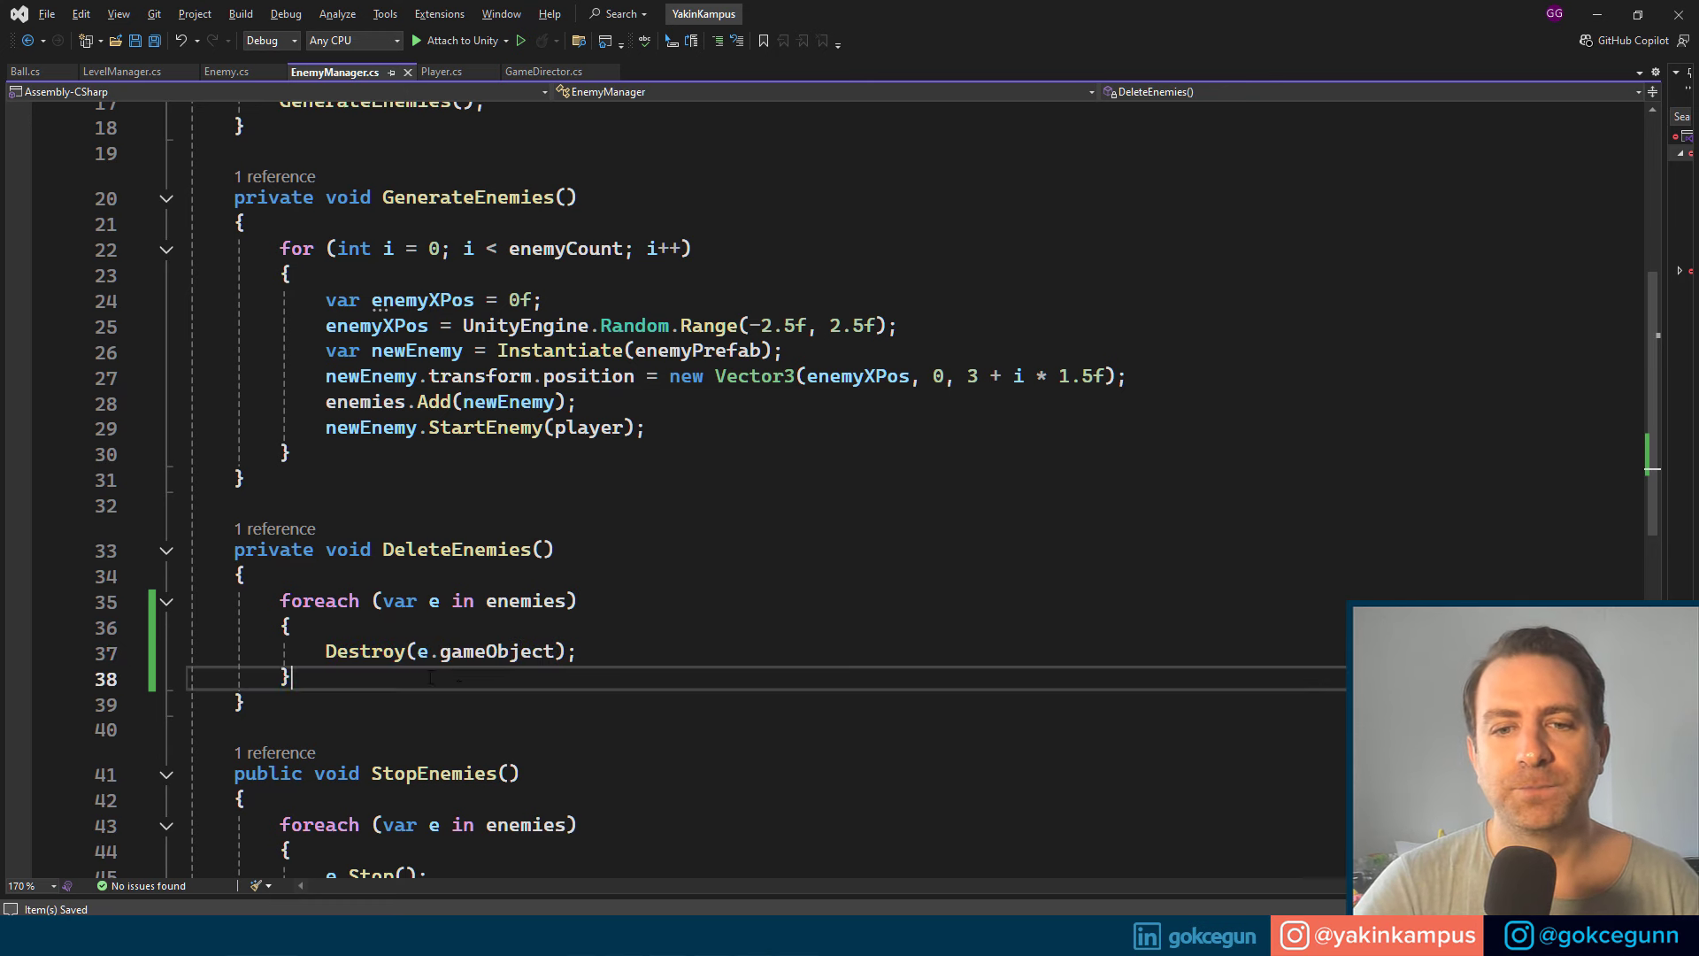
pyautogui.moveTo(515, 652)
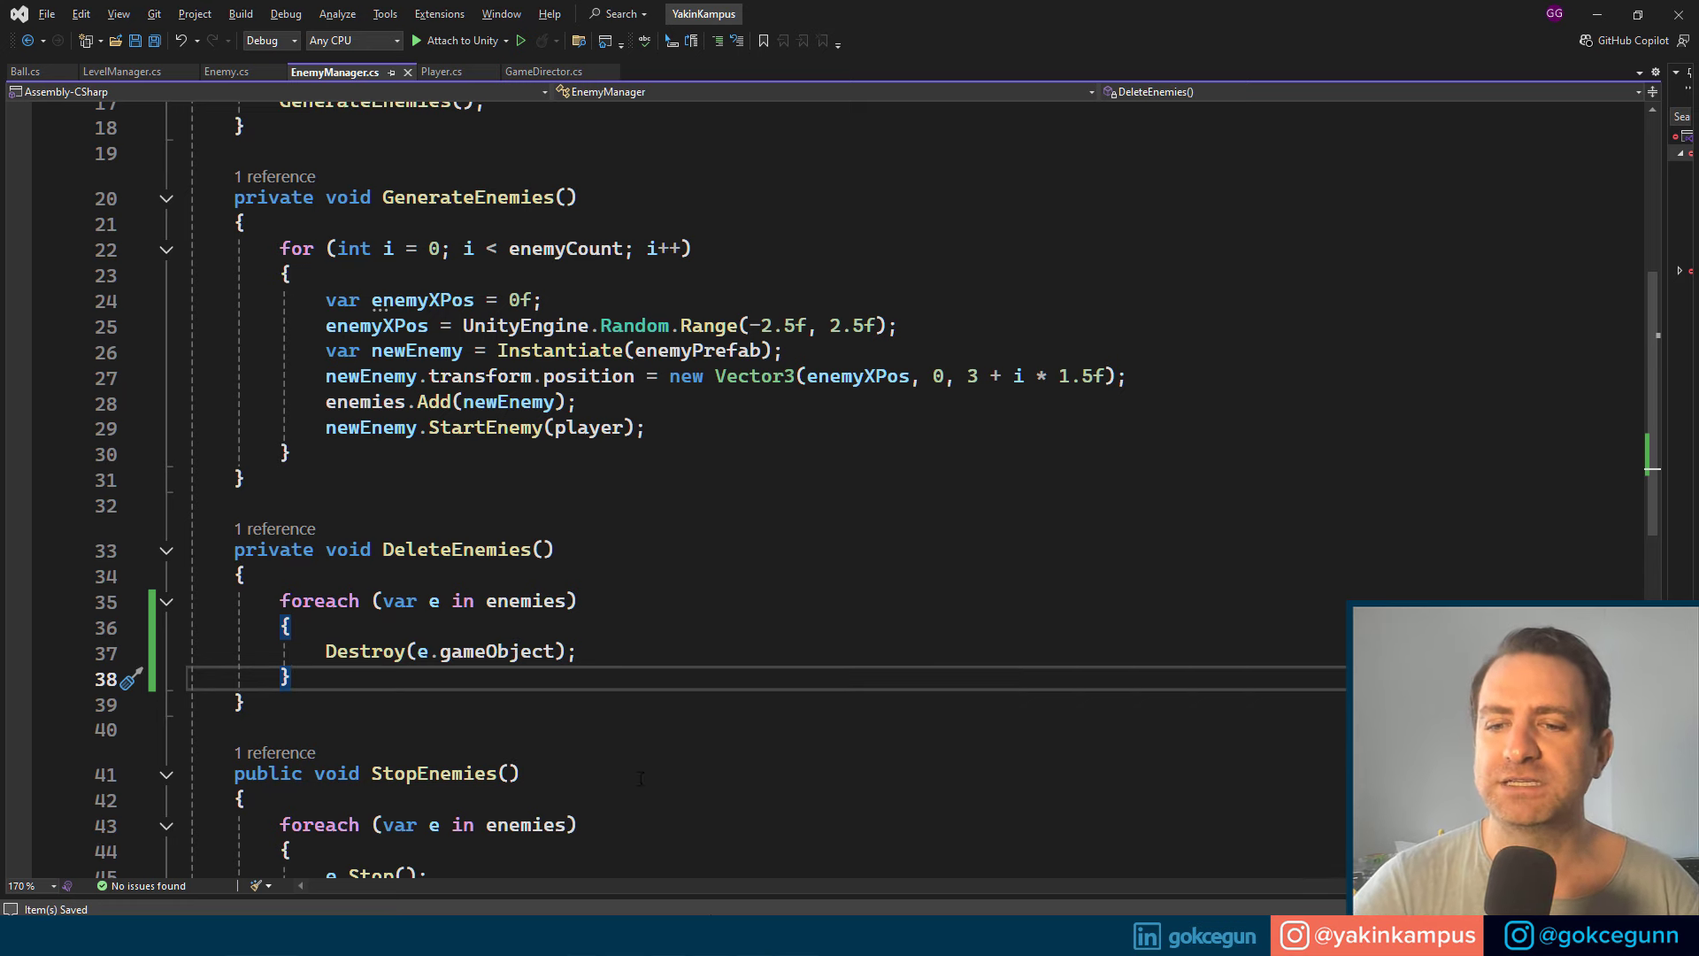
pyautogui.hotkey('alt', 'Tab')
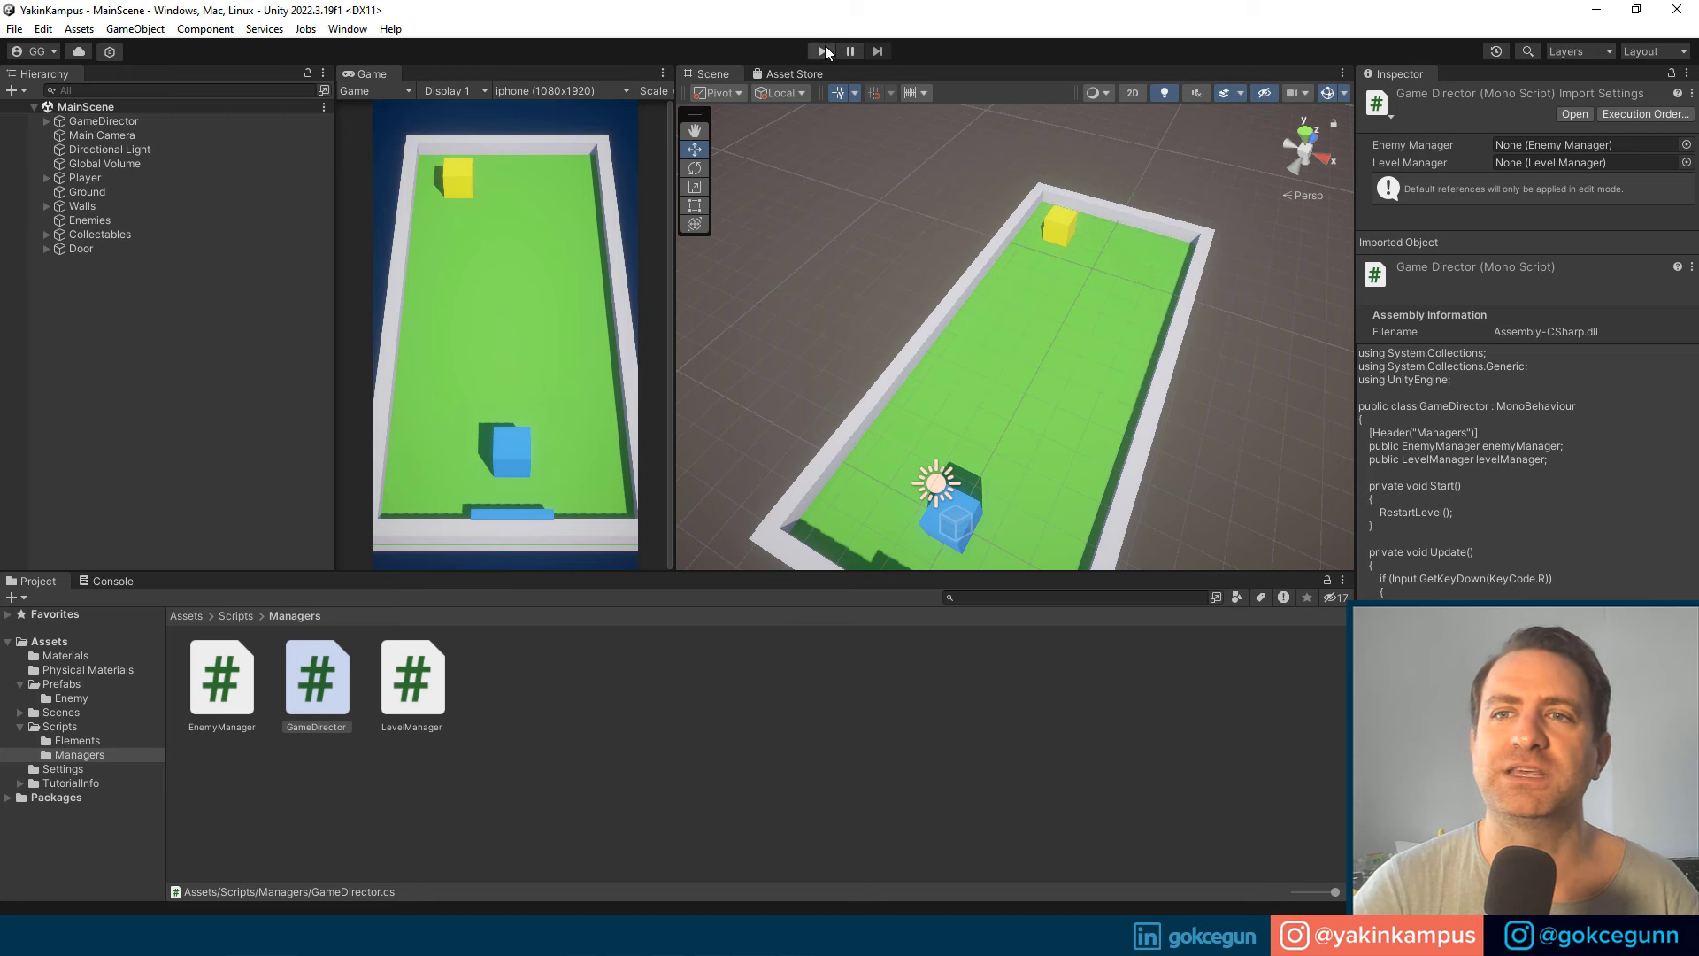
# Step: Play, expand EnemyManager's Enemies list, restart, and read the Console's MissingReferenceException before stopping
pyautogui.click(823, 50)
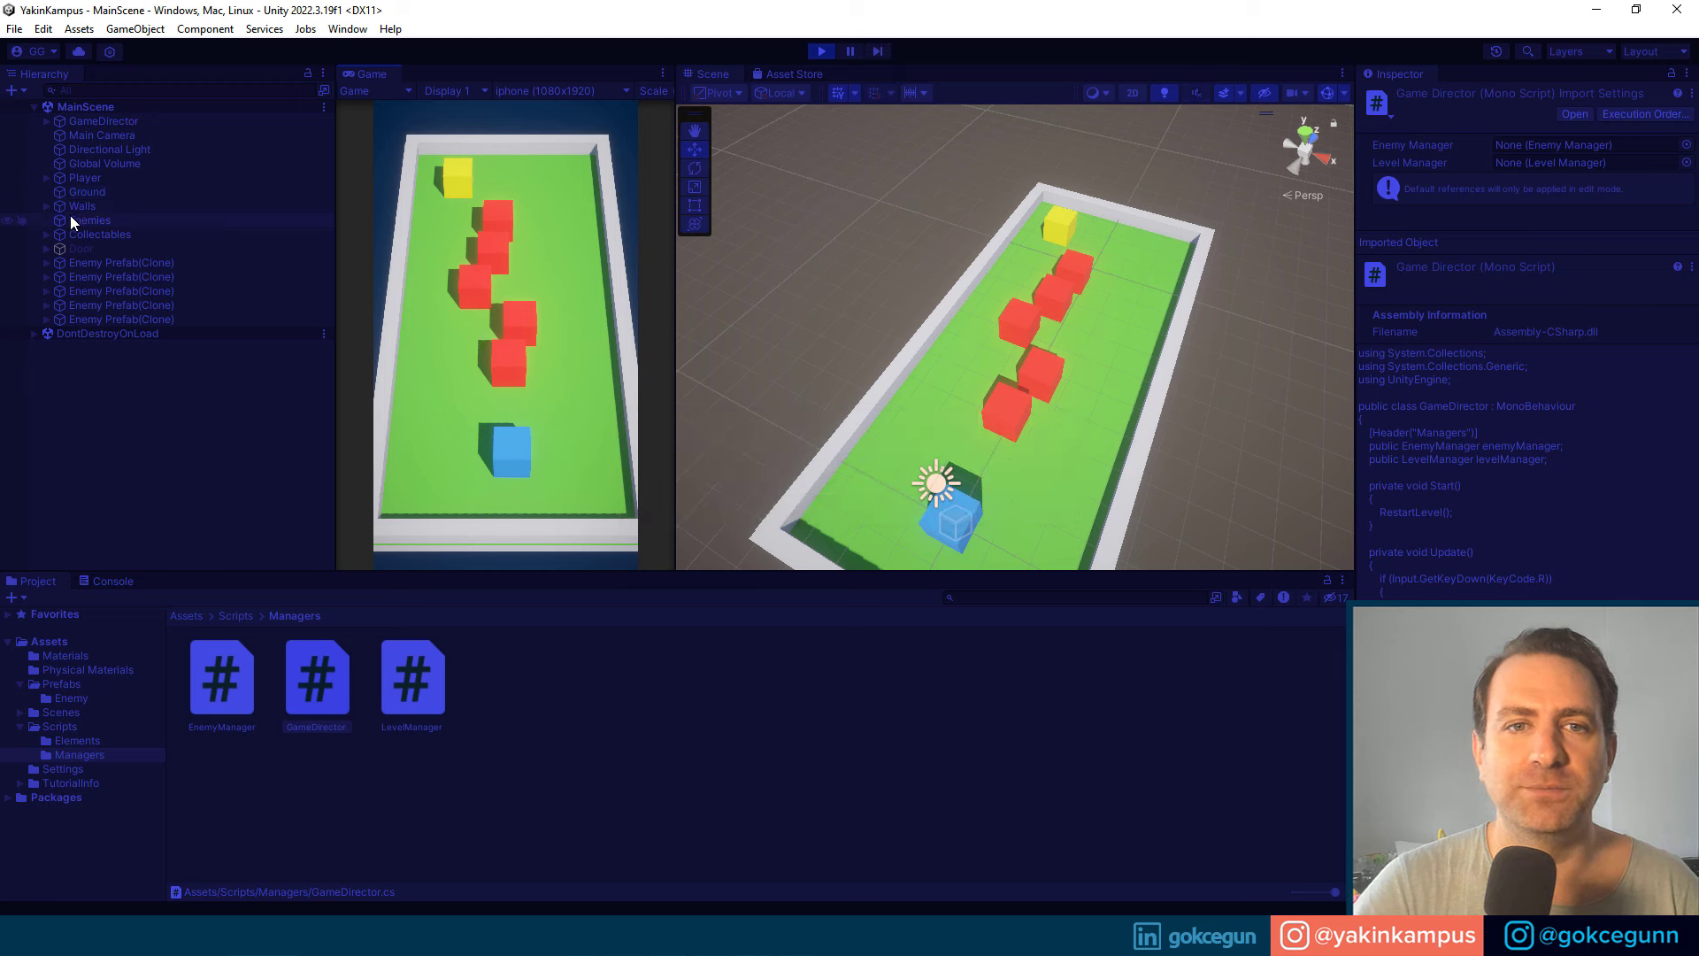
pyautogui.click(46, 121)
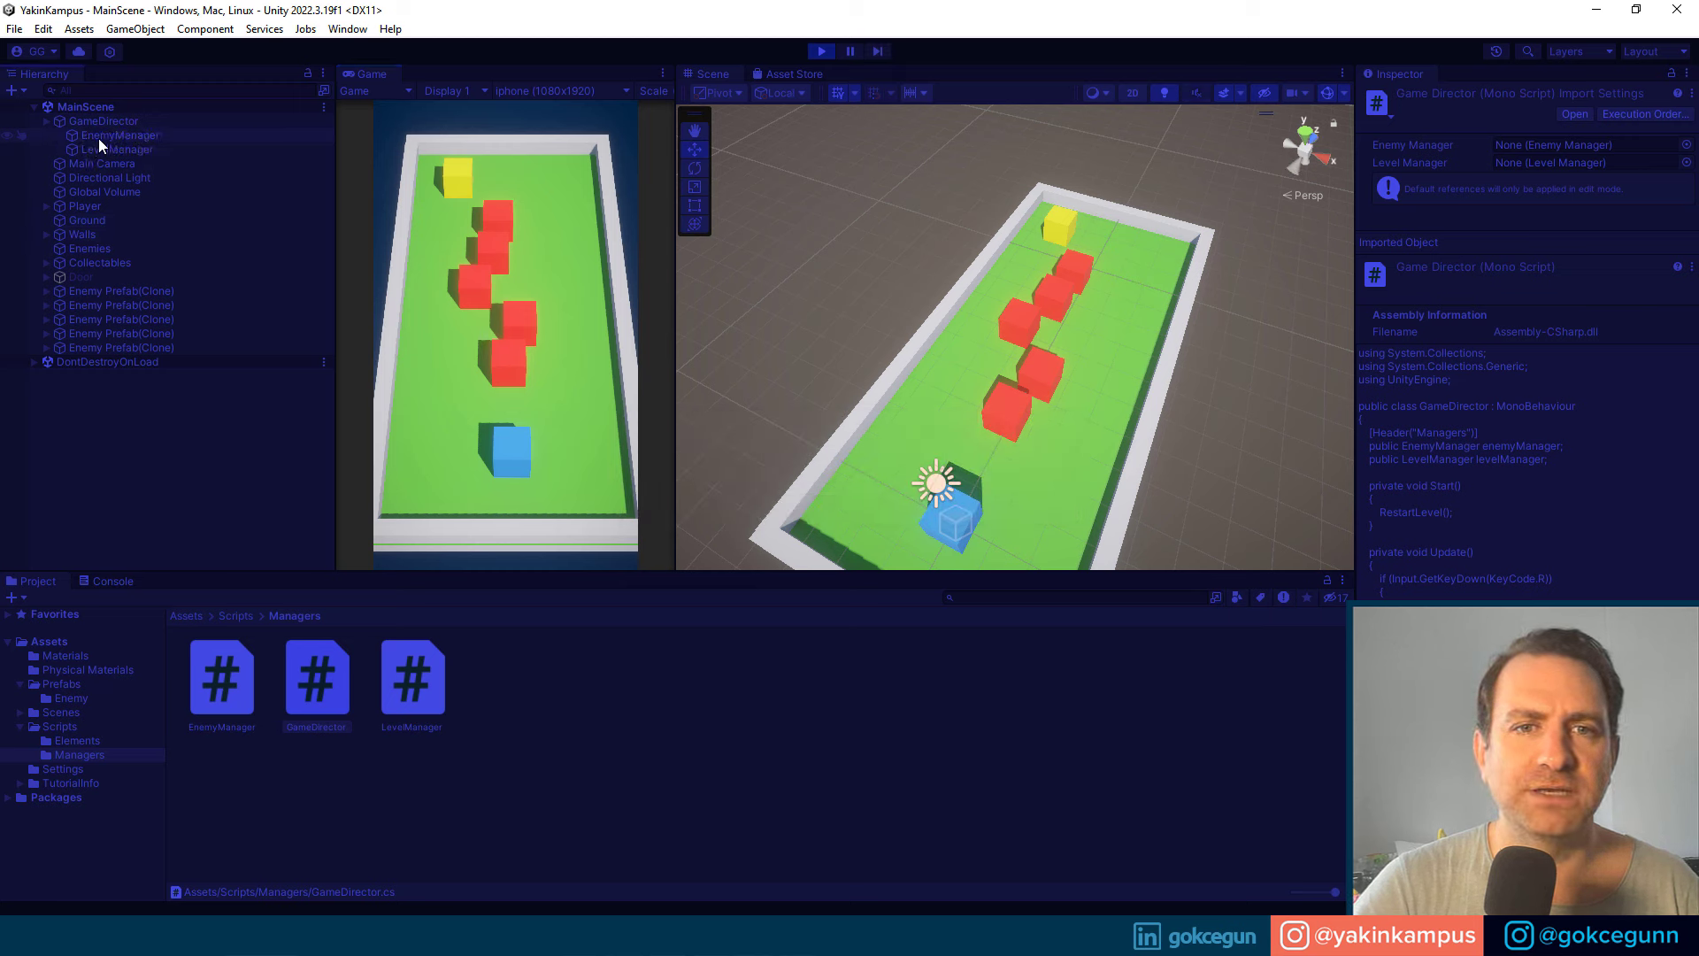
pyautogui.click(102, 135)
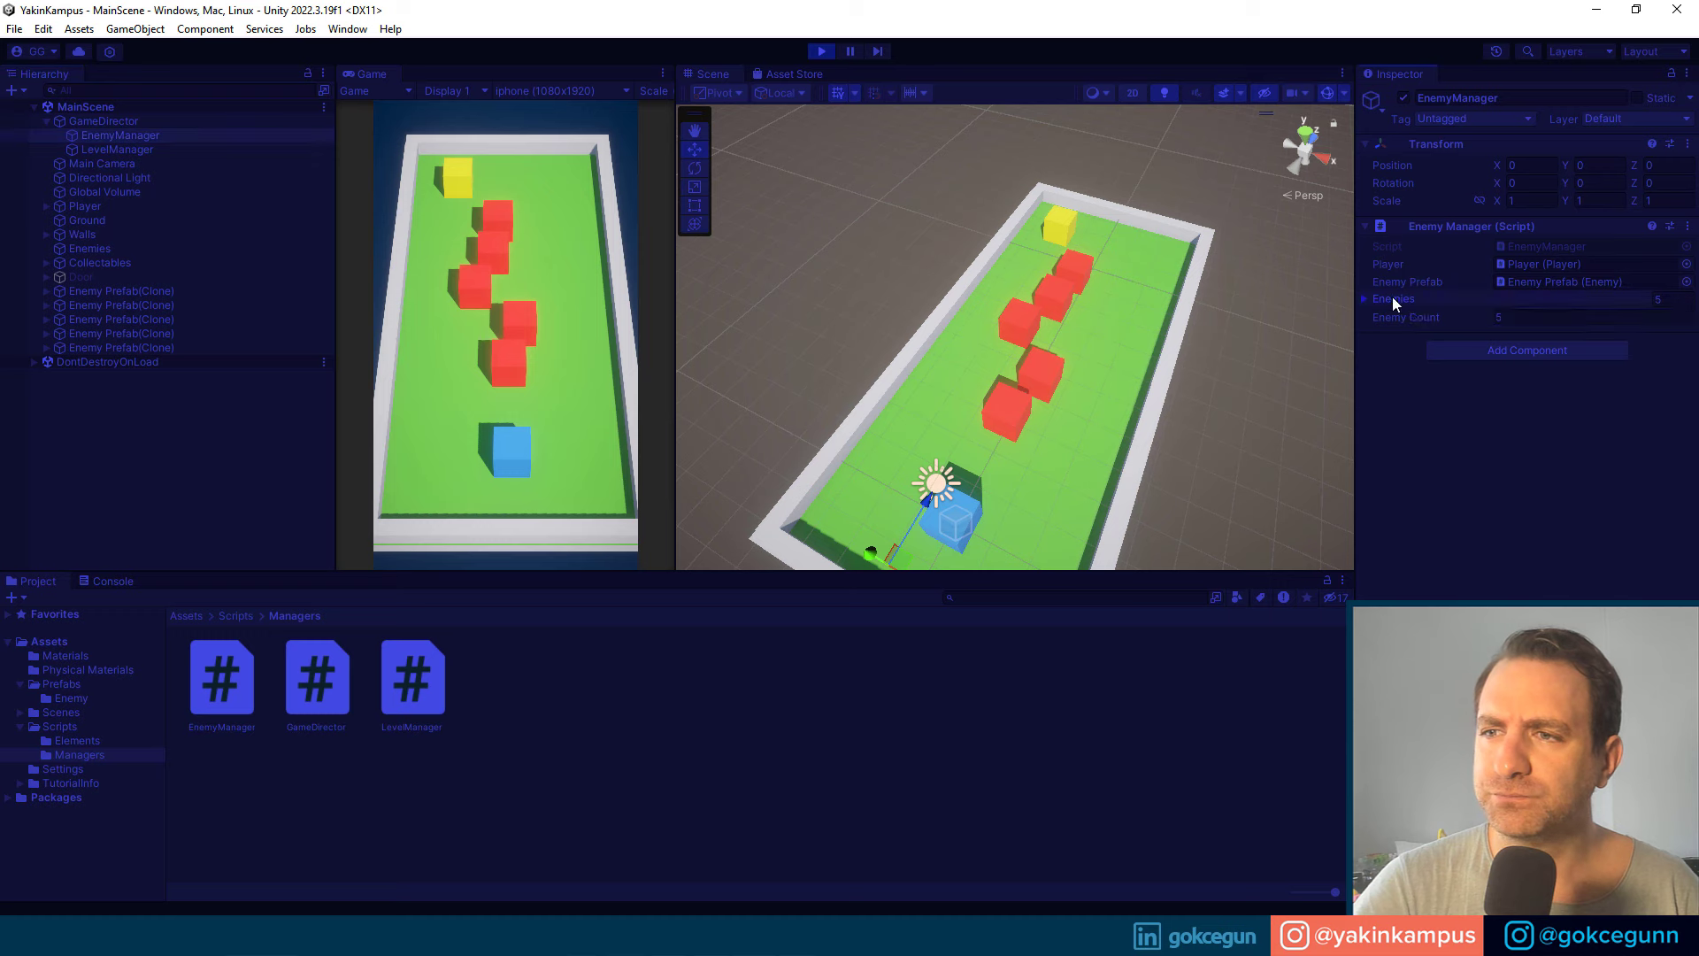
pyautogui.click(1397, 299)
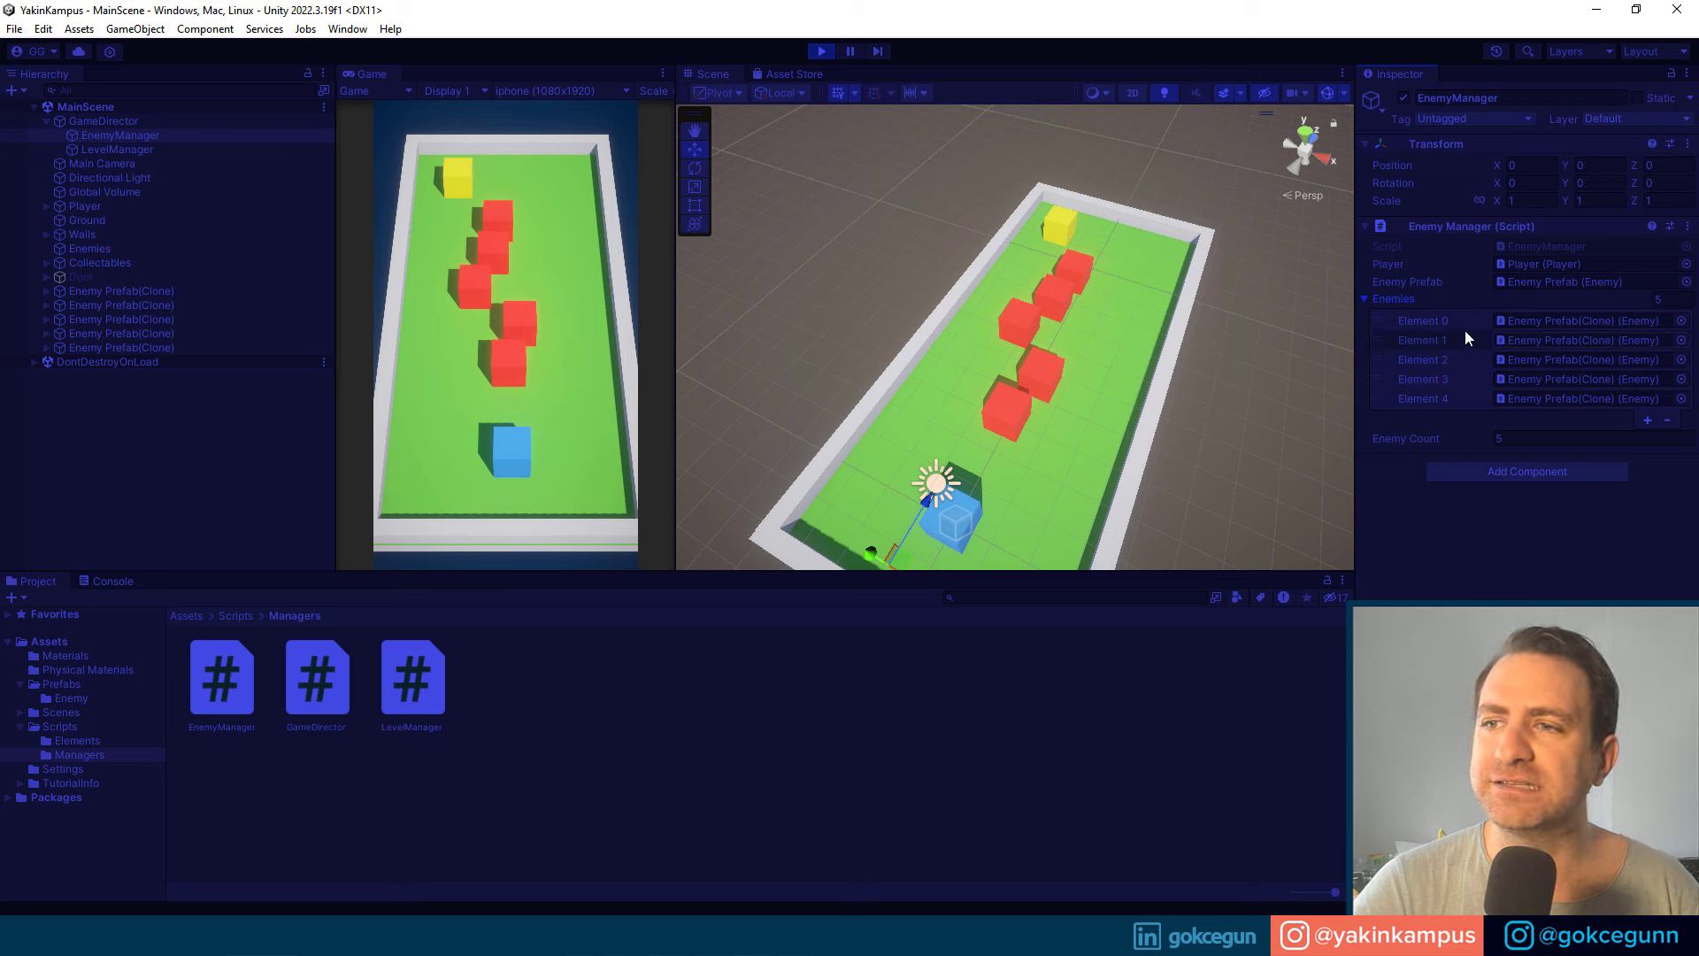
pyautogui.click(528, 333)
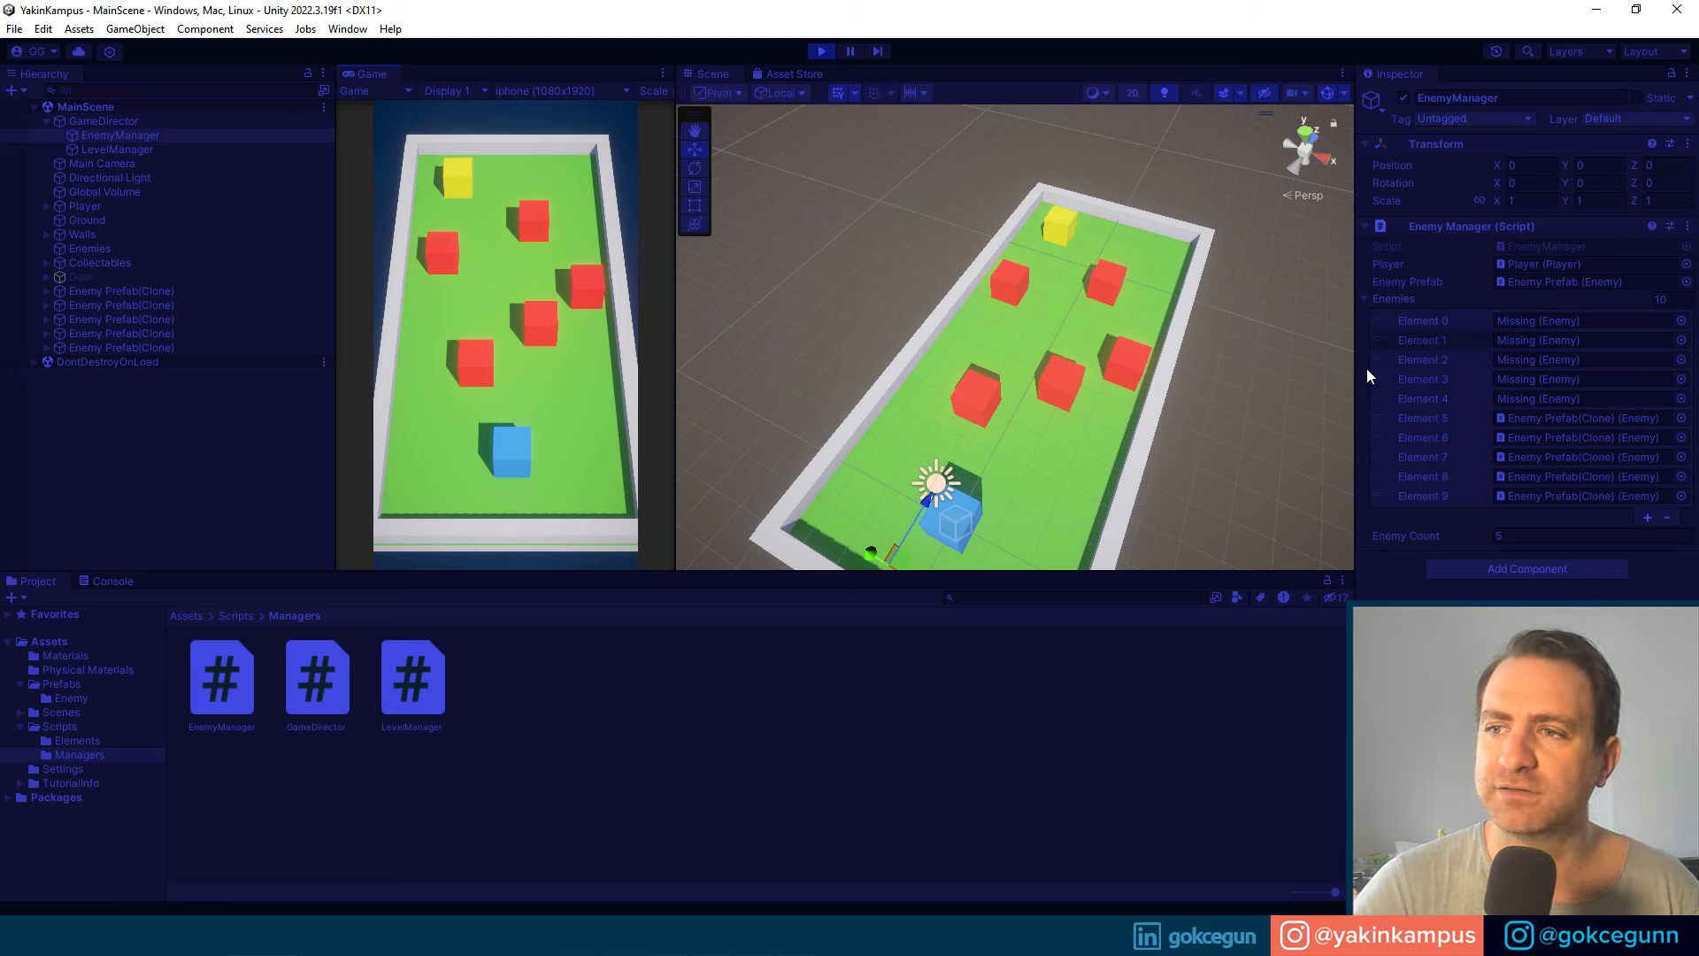
pyautogui.click(108, 581)
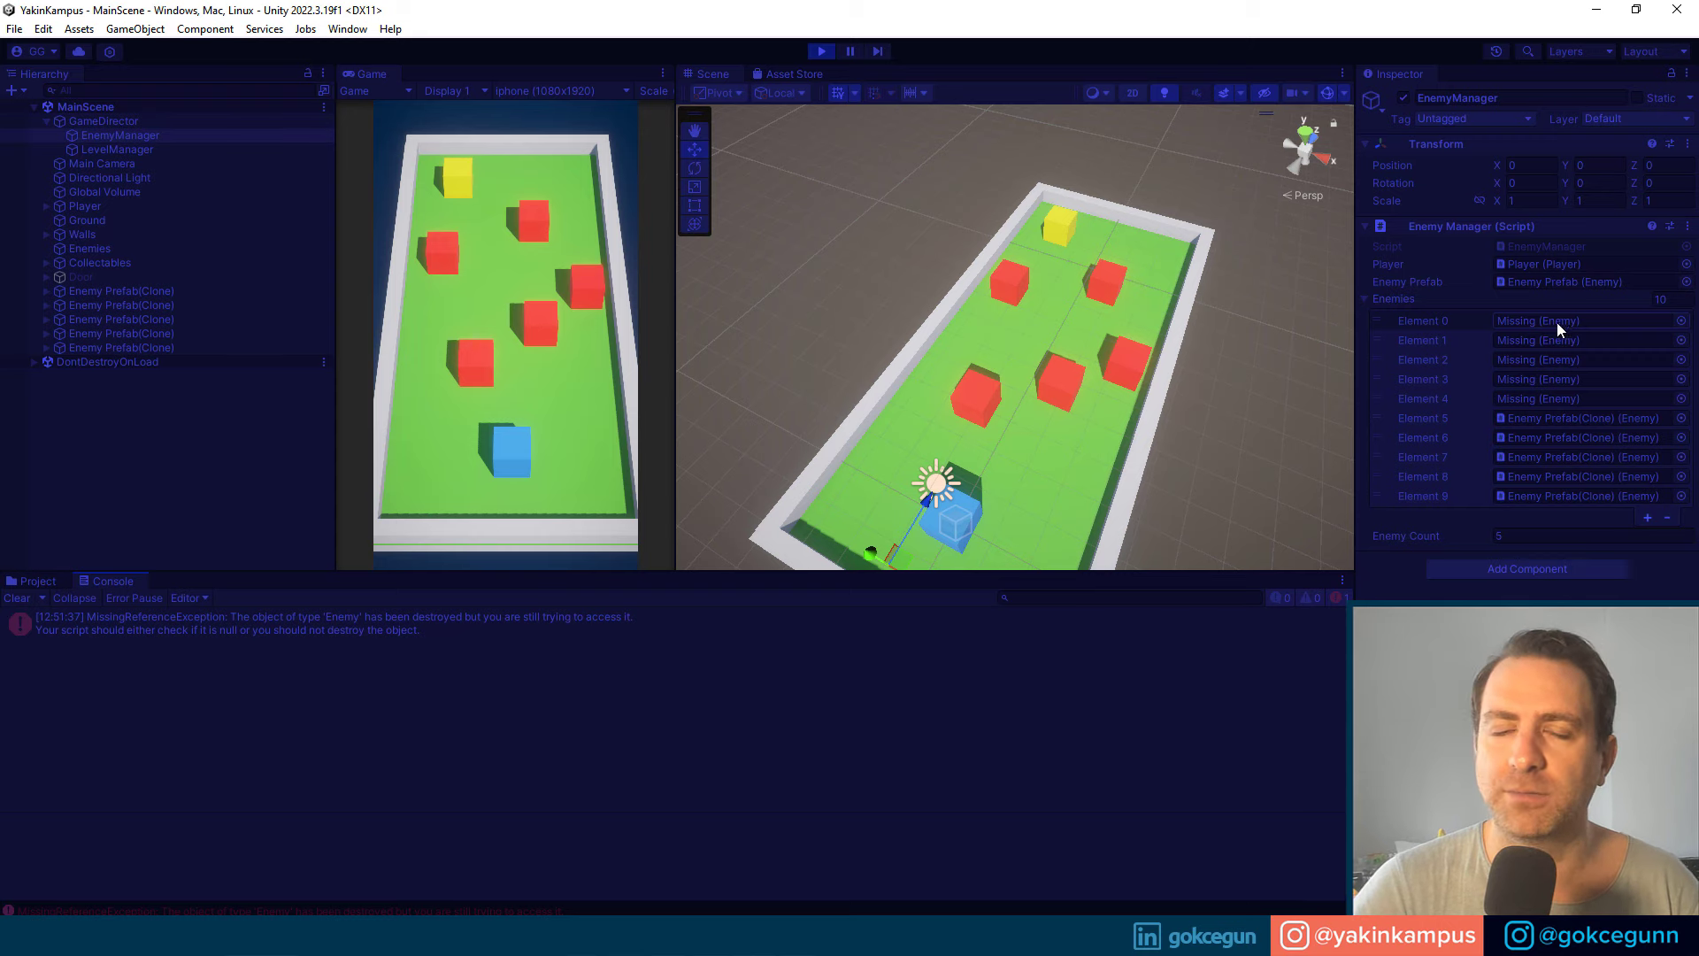
pyautogui.click(821, 50)
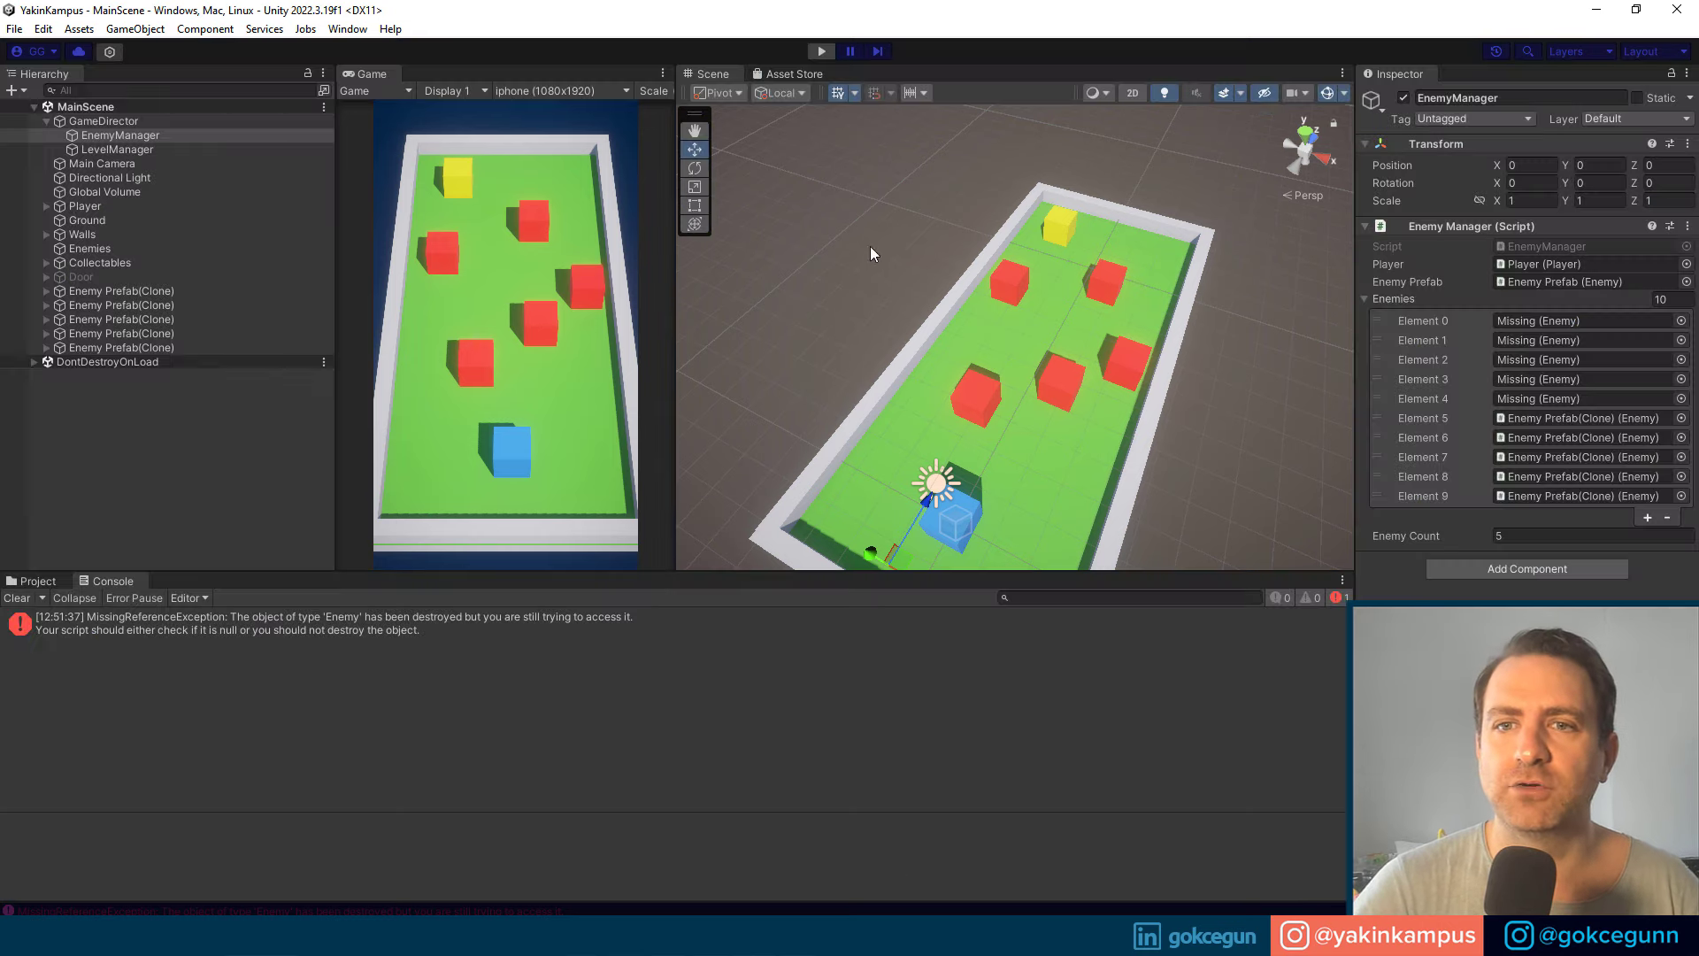
# Step: Add enemies.Clear(); after the destroy loop in DeleteEnemies, save, and return to Unity
pyautogui.hotkey('alt', 'Tab')
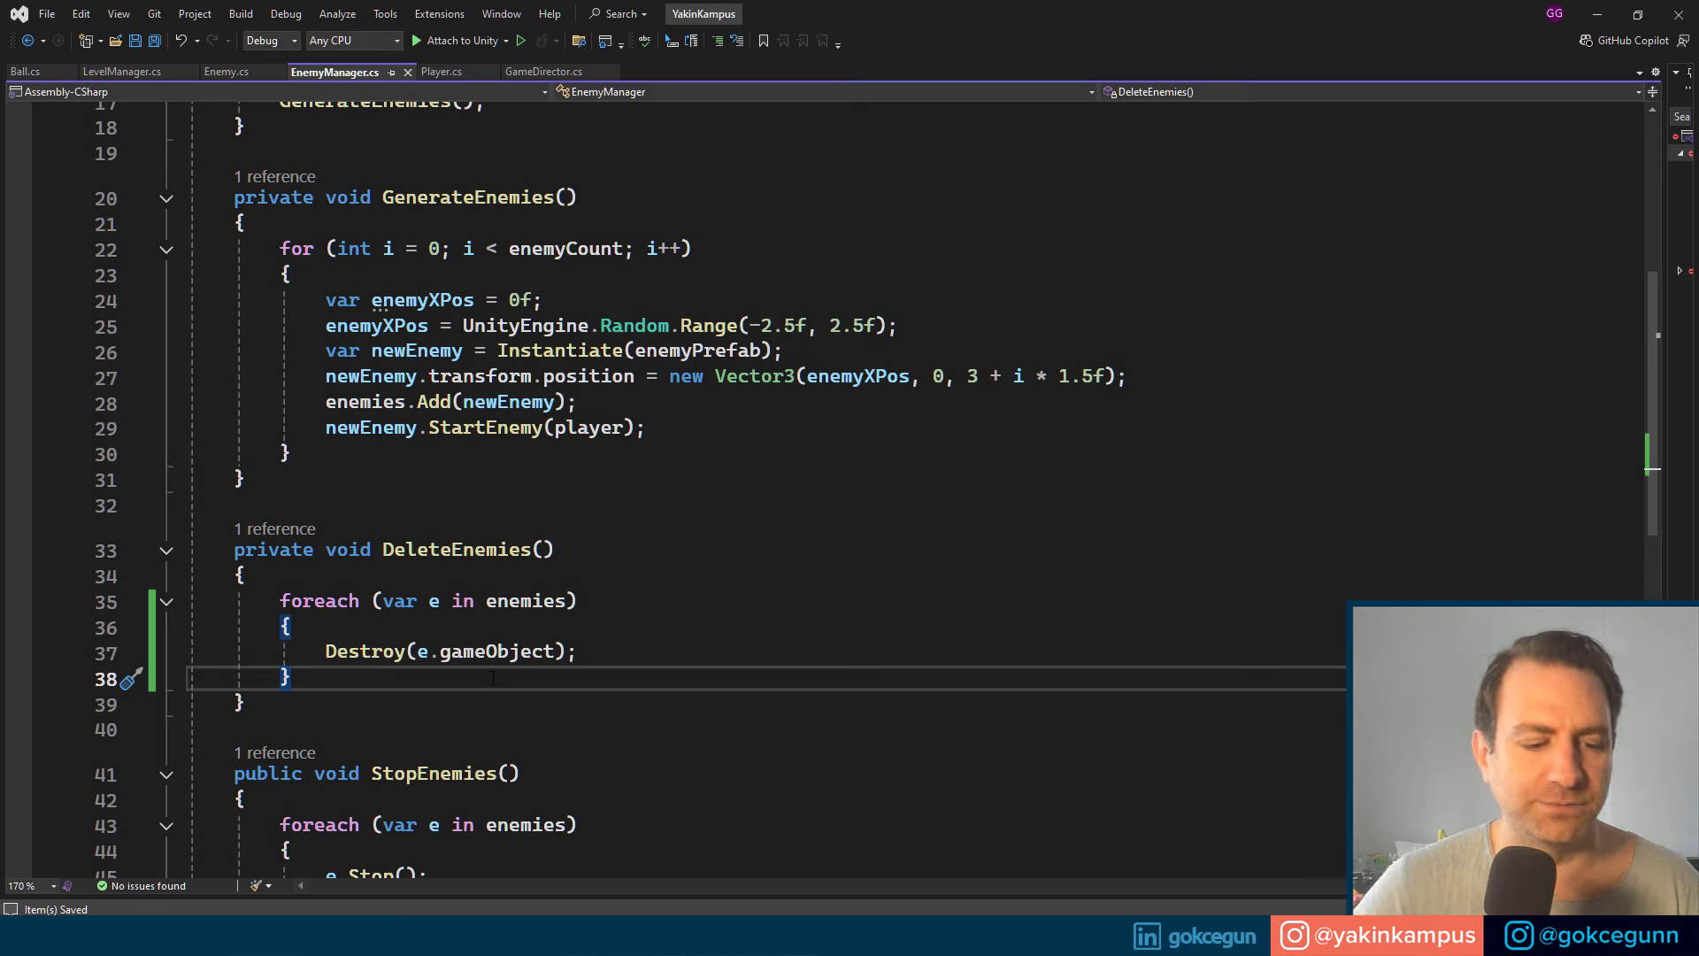
pyautogui.press('Return')
pyautogui.write('ene')
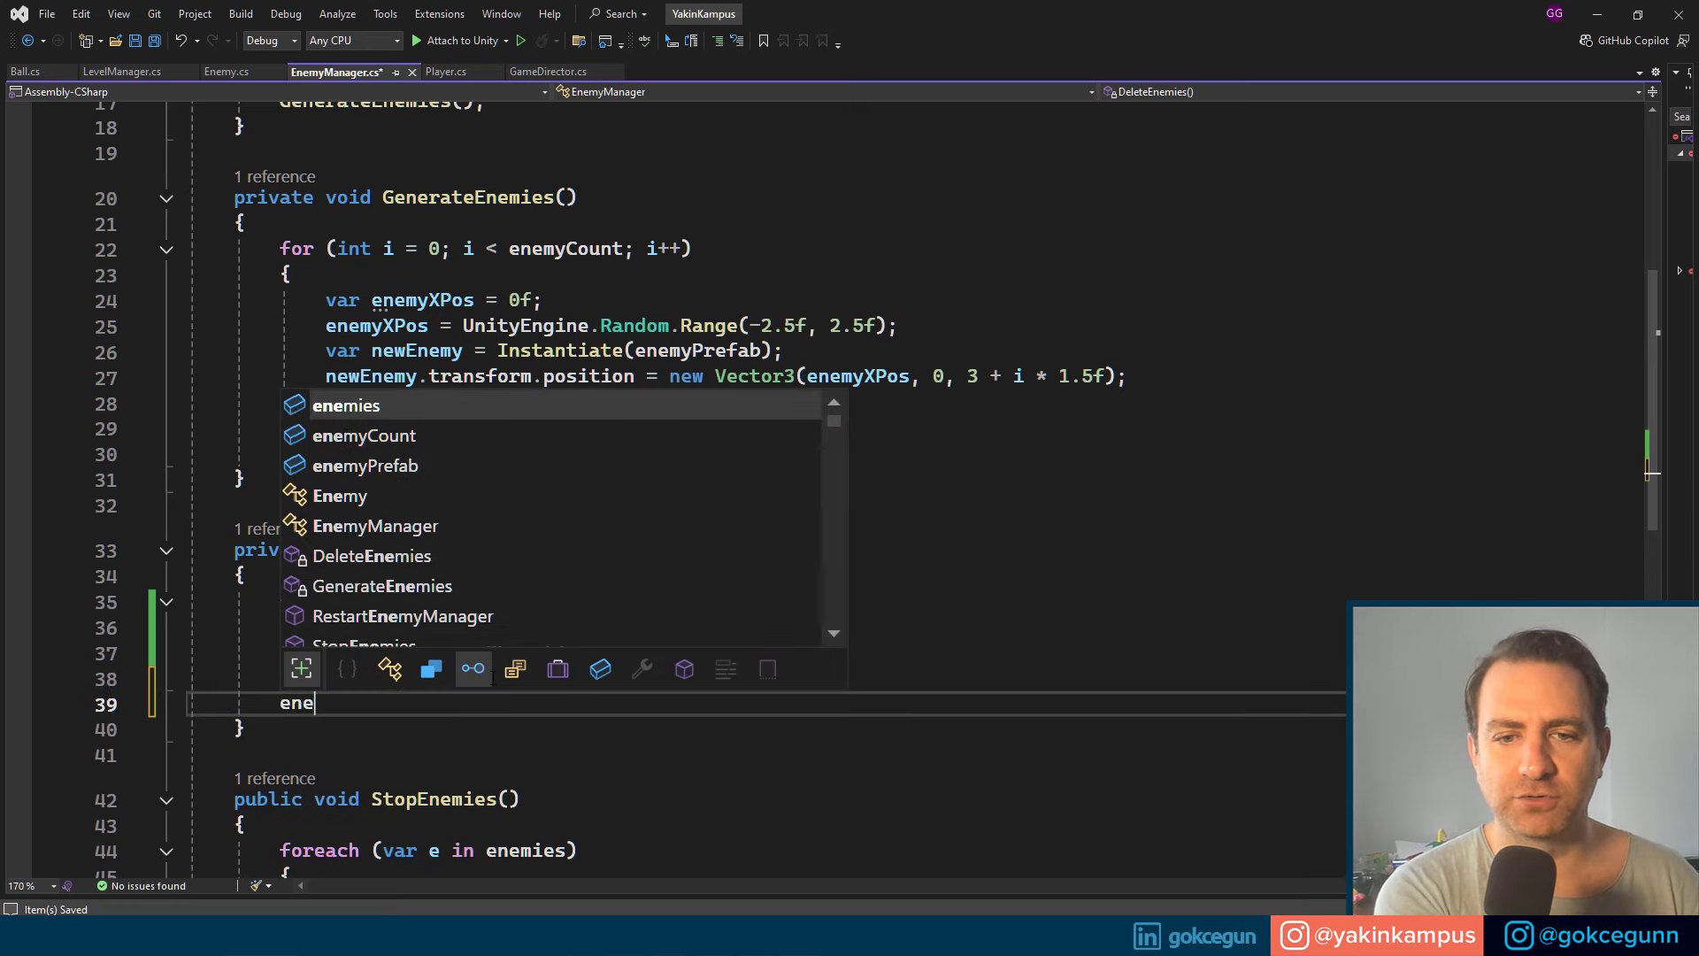
pyautogui.write('mies.cl')
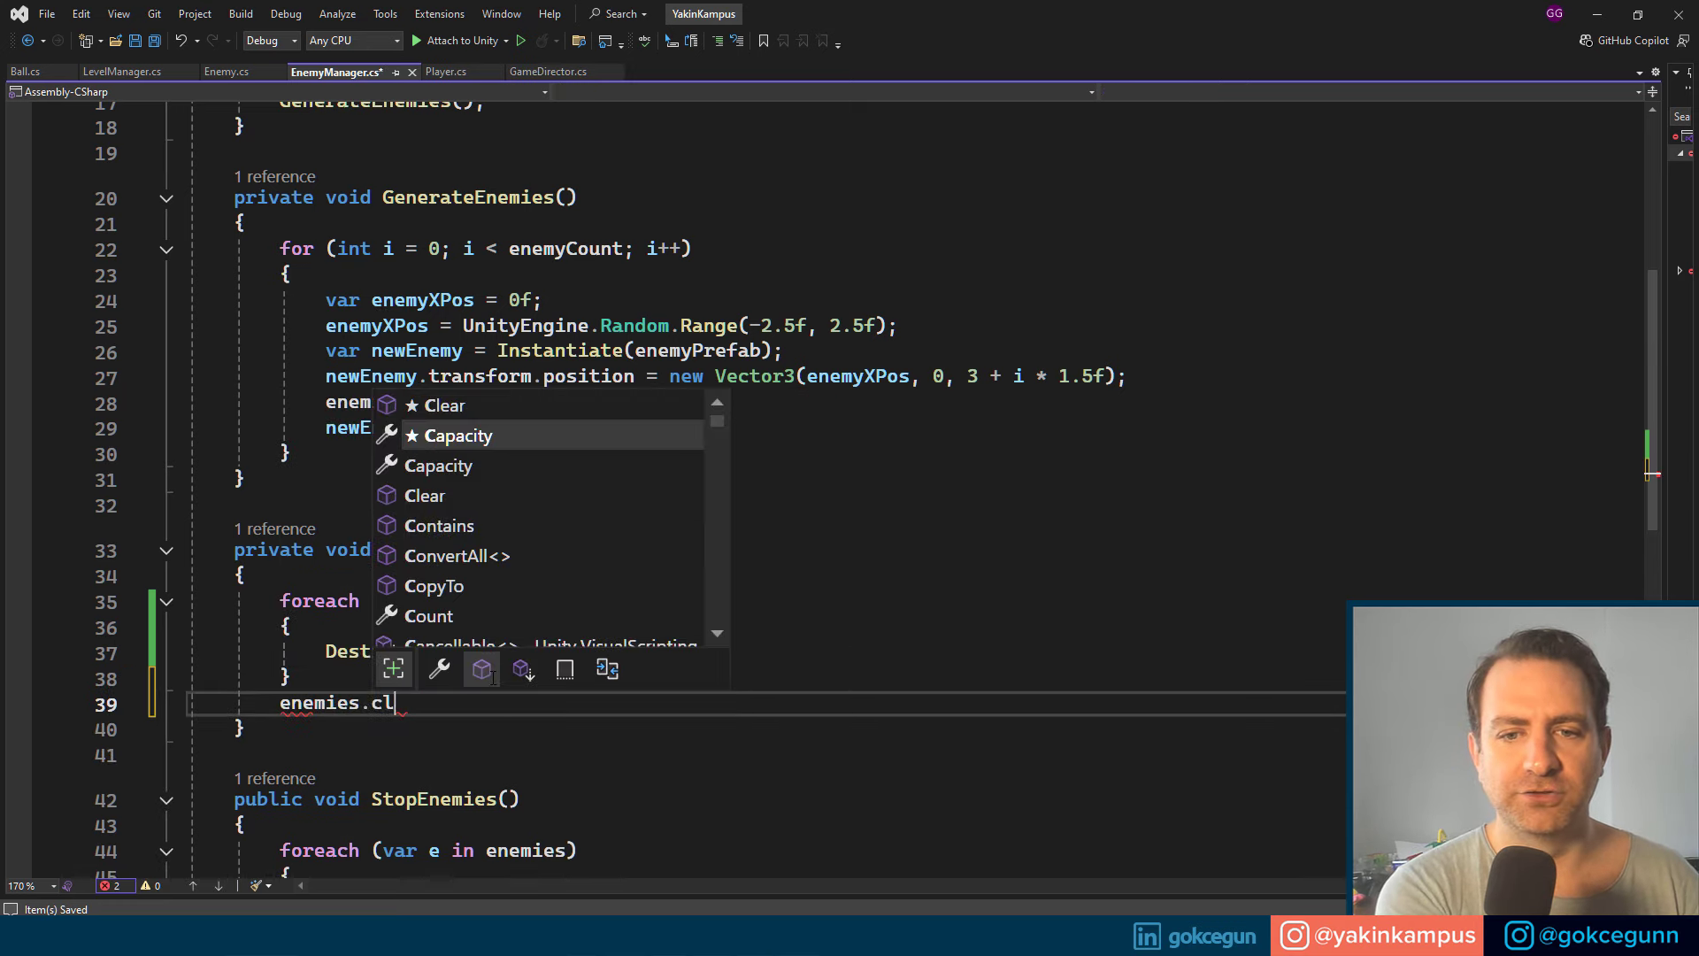
pyautogui.write('e();')
pyautogui.hotkey('ctrl', 's')
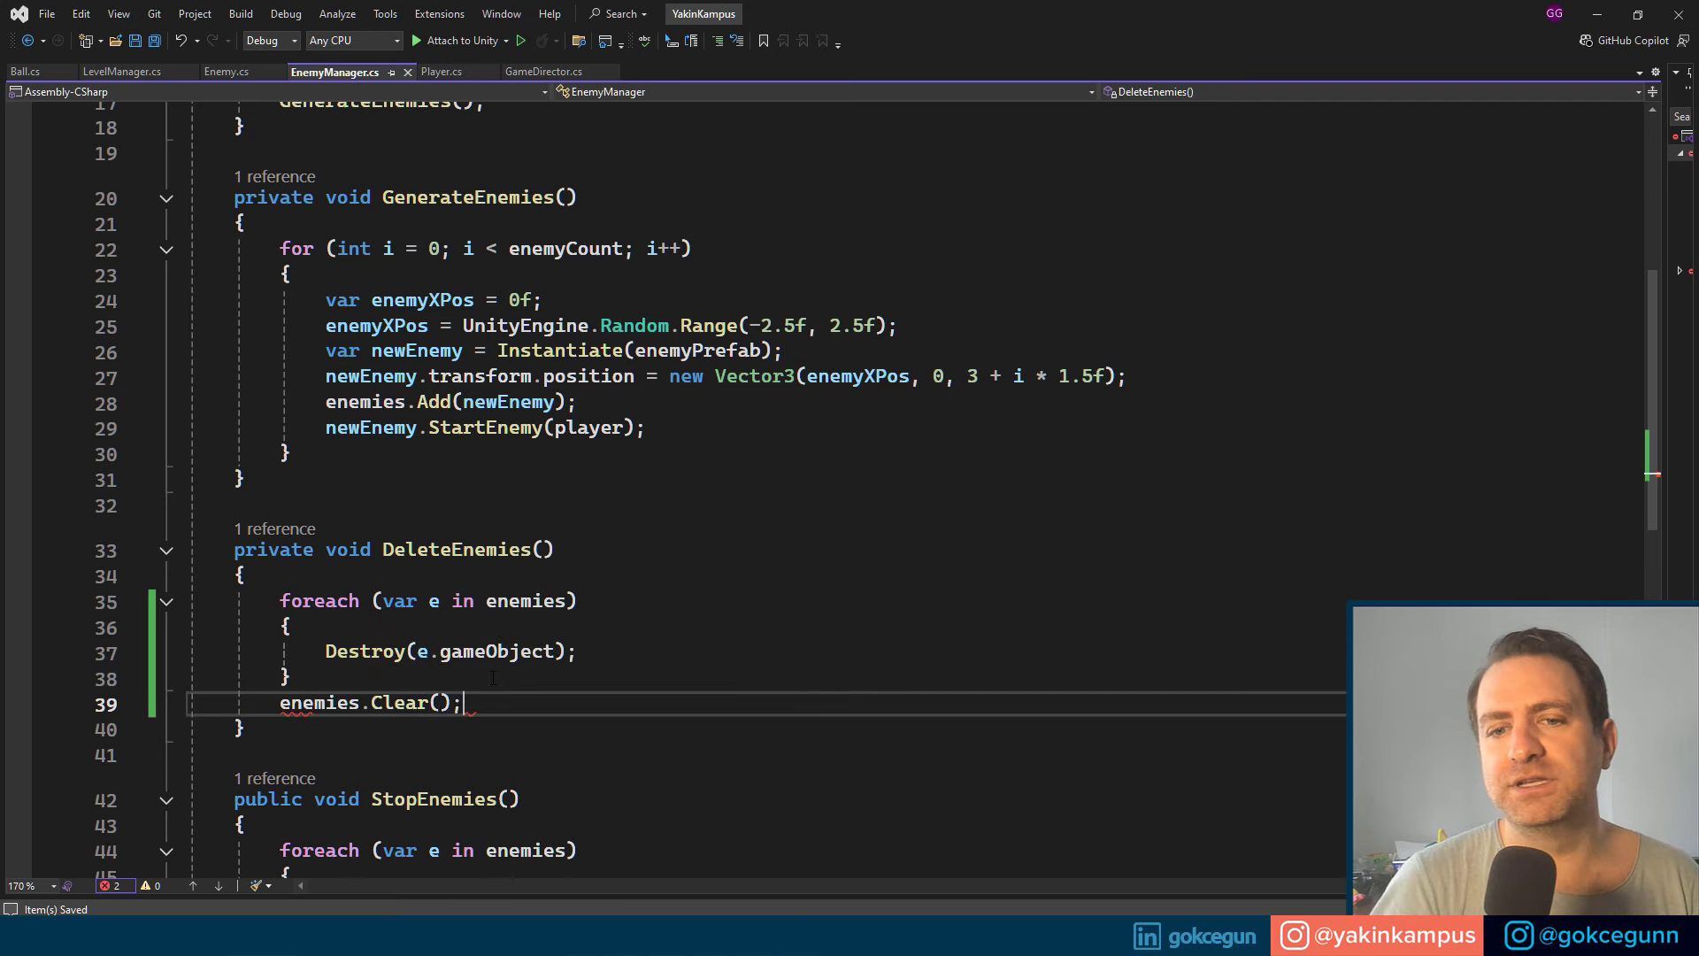
pyautogui.click(616, 673)
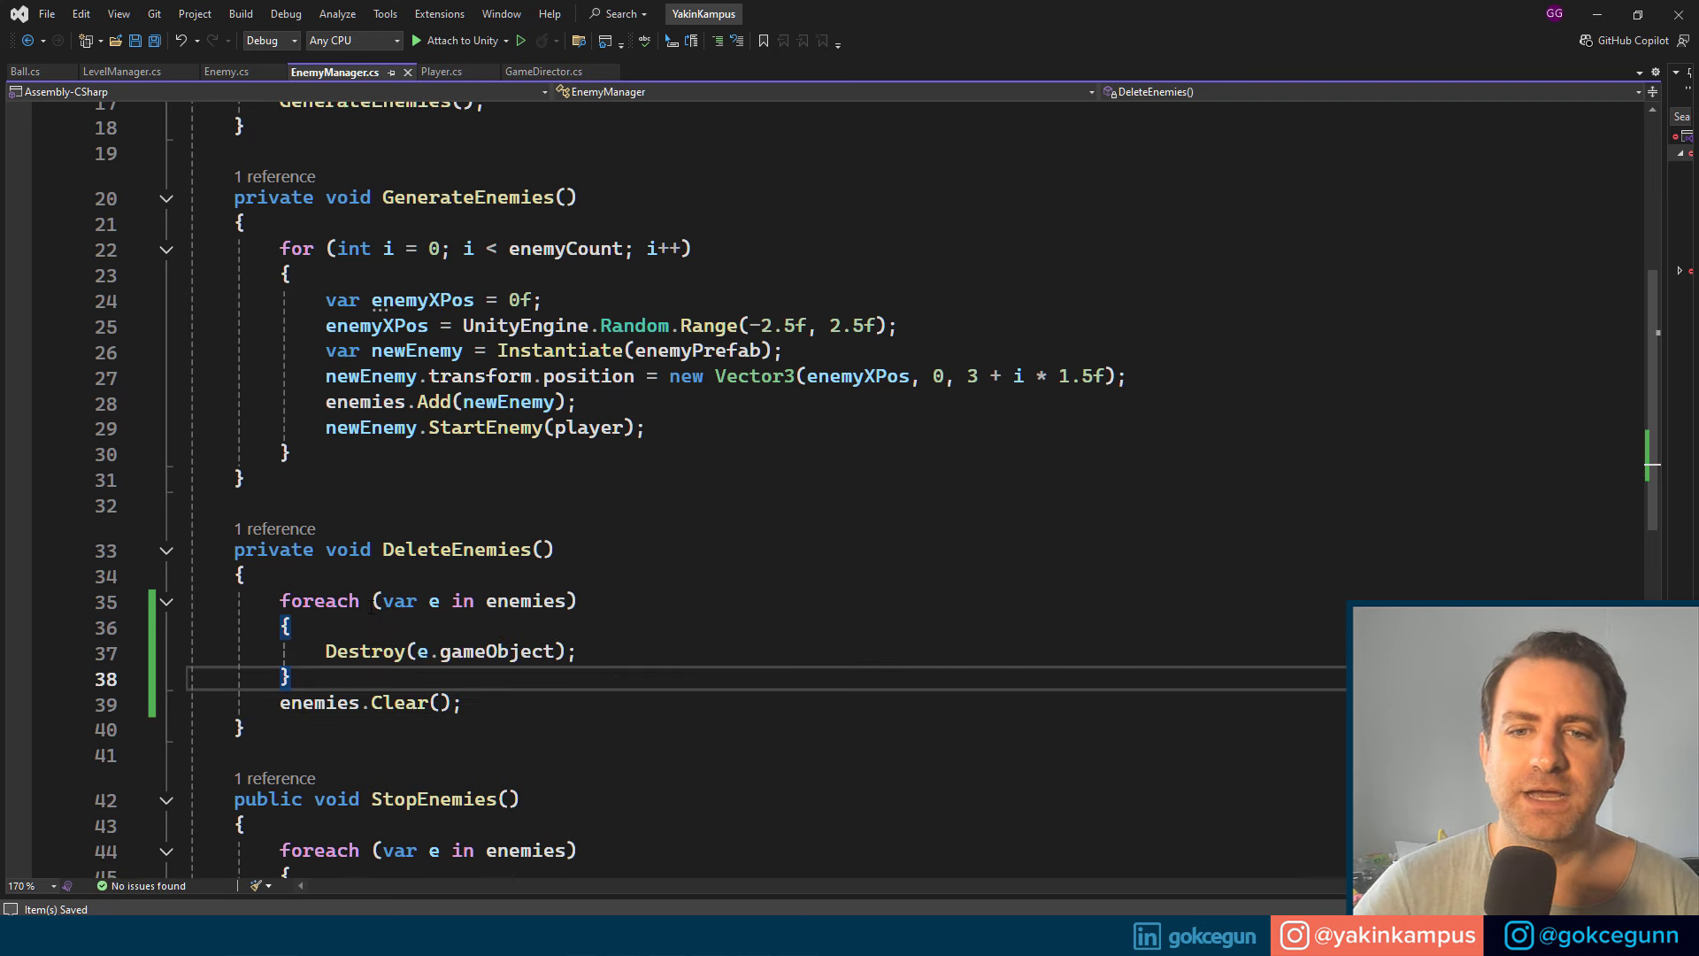
pyautogui.moveTo(303, 703); pyautogui.dragTo(482, 697)
pyautogui.click(483, 696)
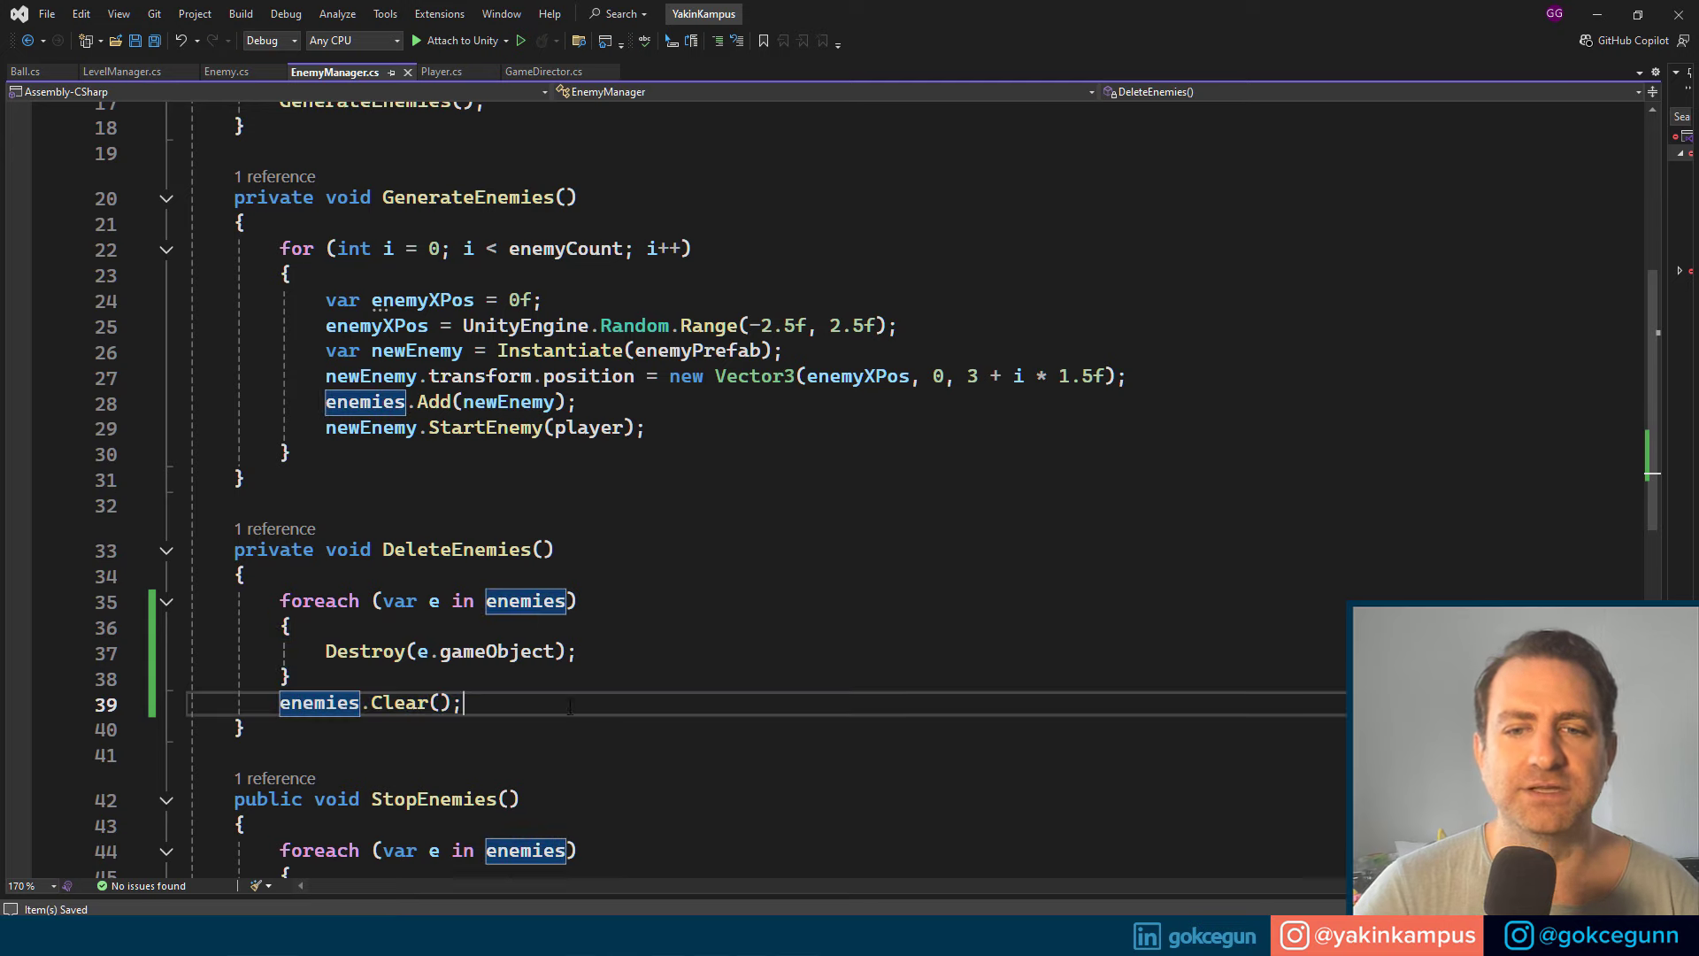
pyautogui.hotkey('alt', 'Tab')
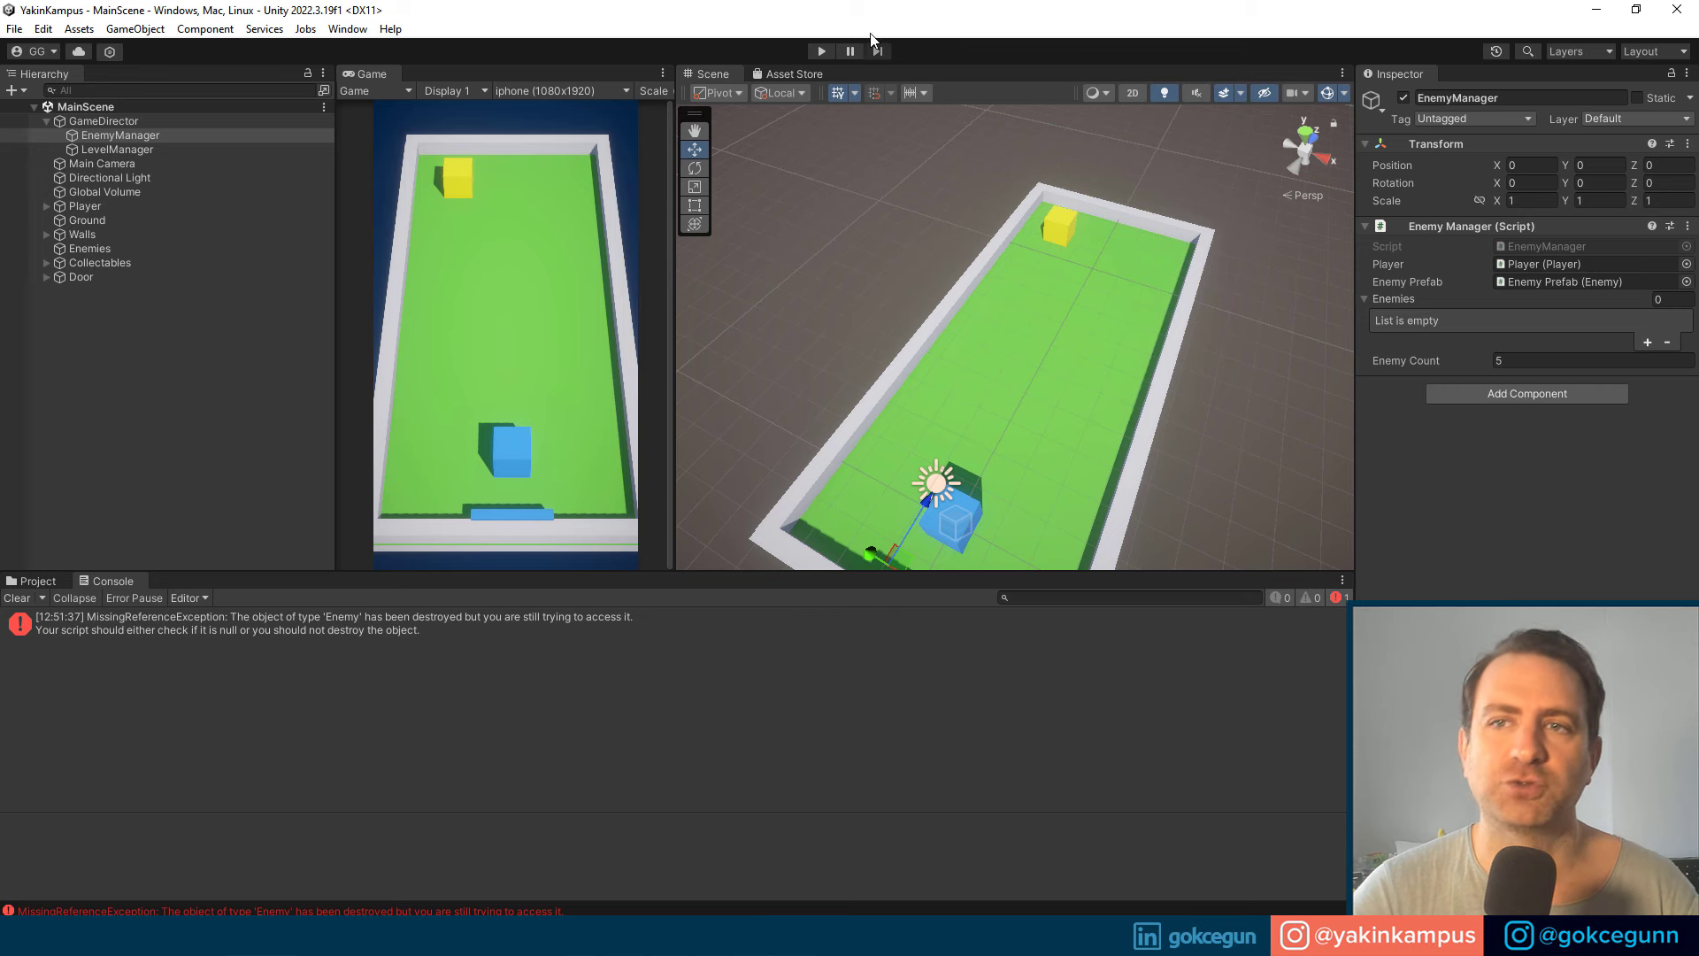
# Step: Play the level, steer the blue player around the board with arrow keys, then stop
pyautogui.click(823, 52)
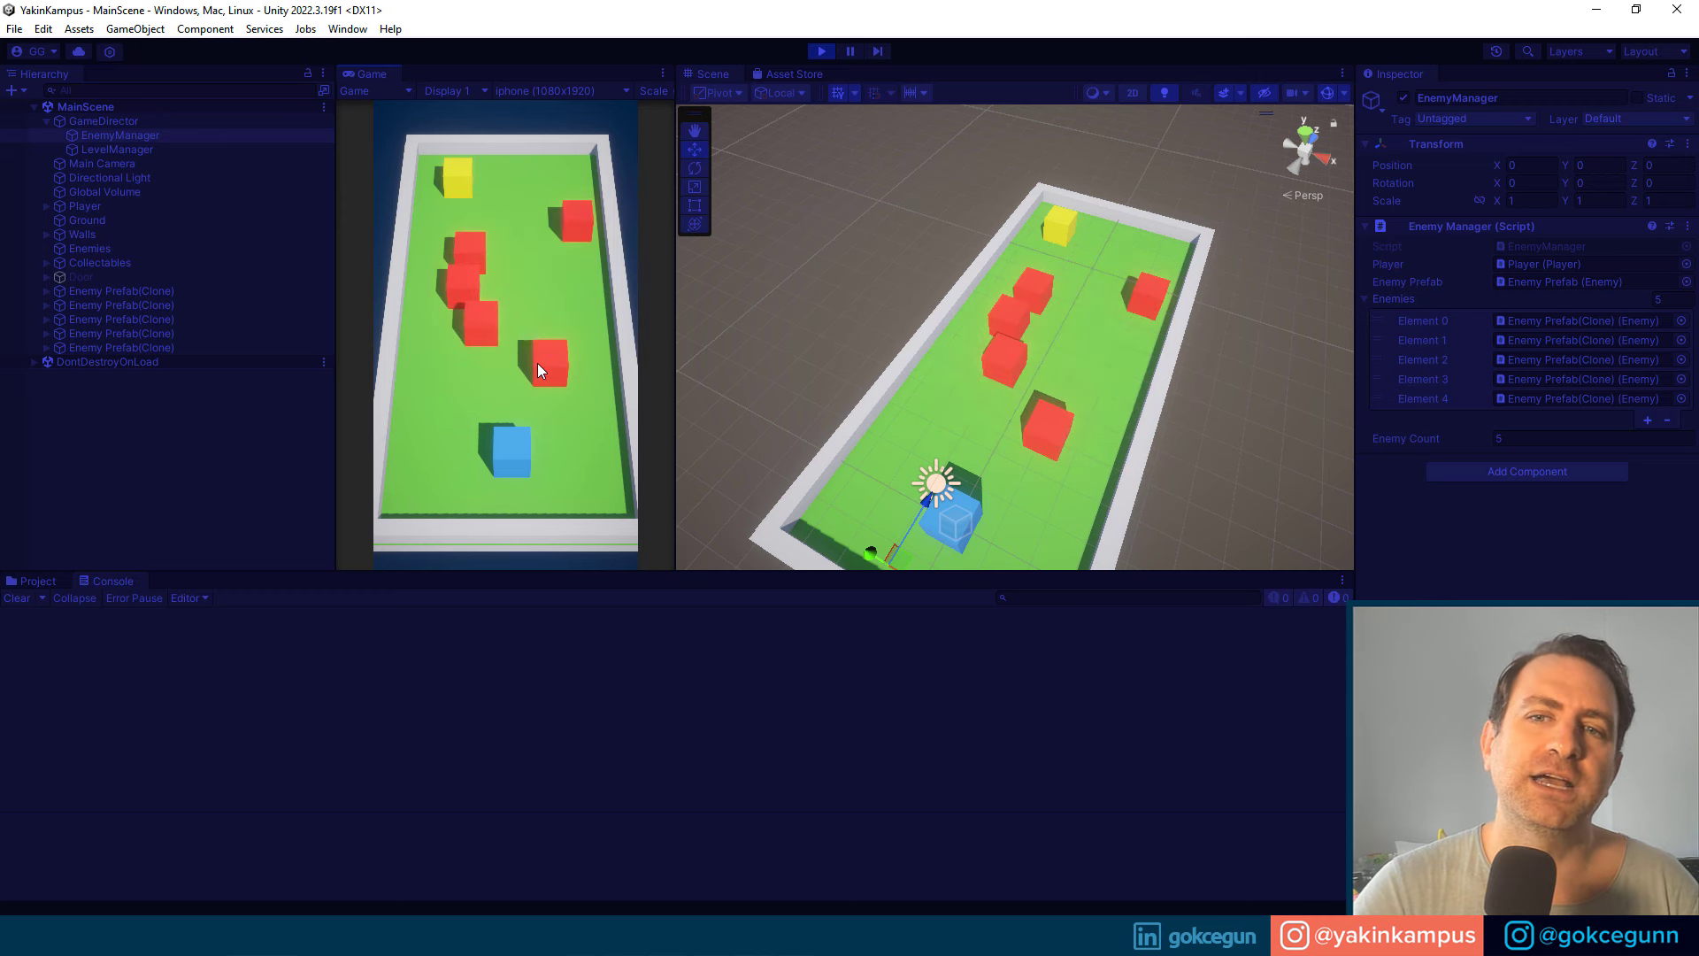
pyautogui.press('Up')
pyautogui.press('Left')
pyautogui.press('Up')
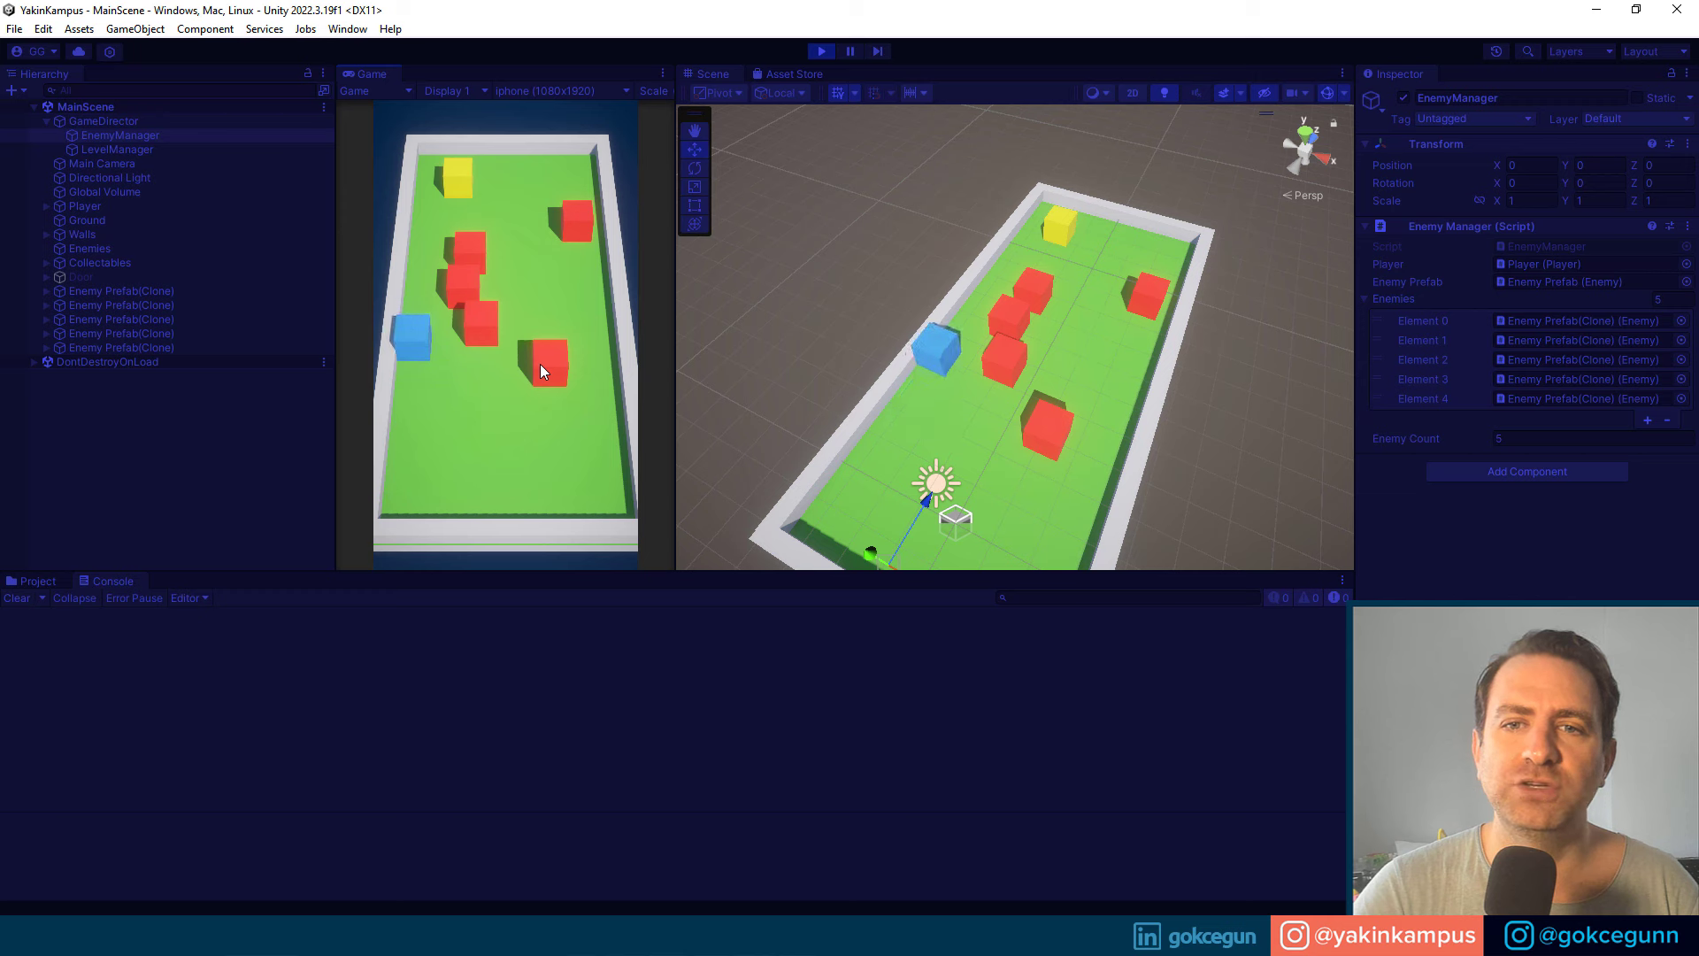
pyautogui.press('Up')
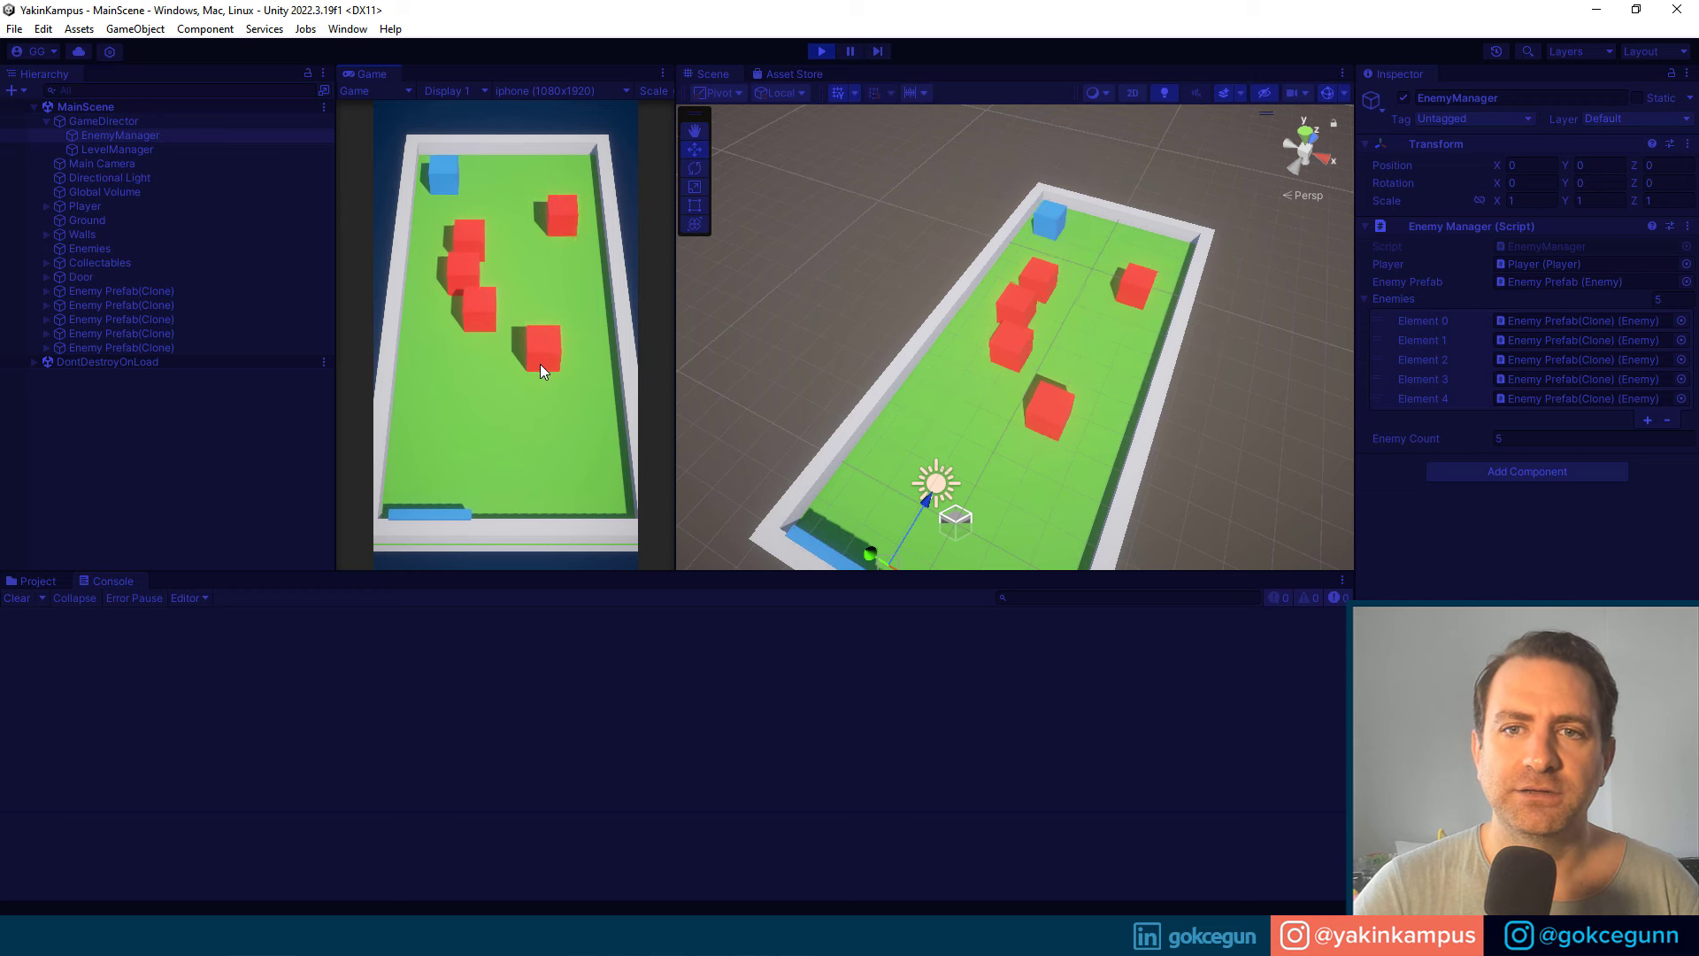
pyautogui.press('Right')
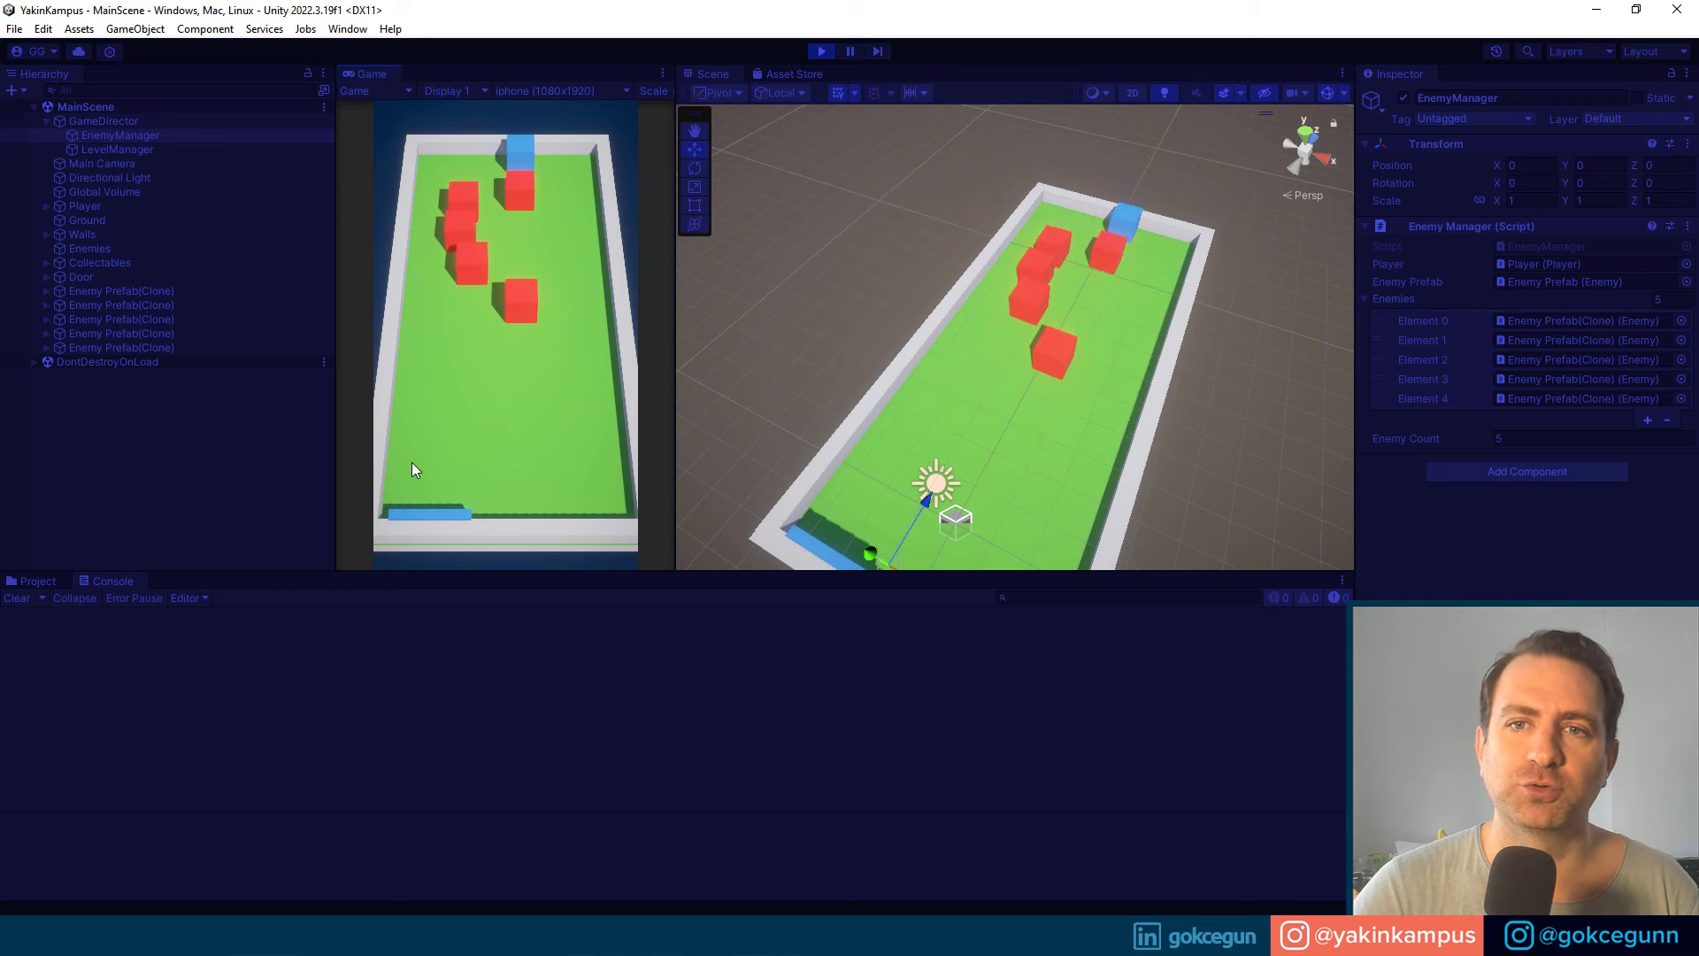
pyautogui.press('Down')
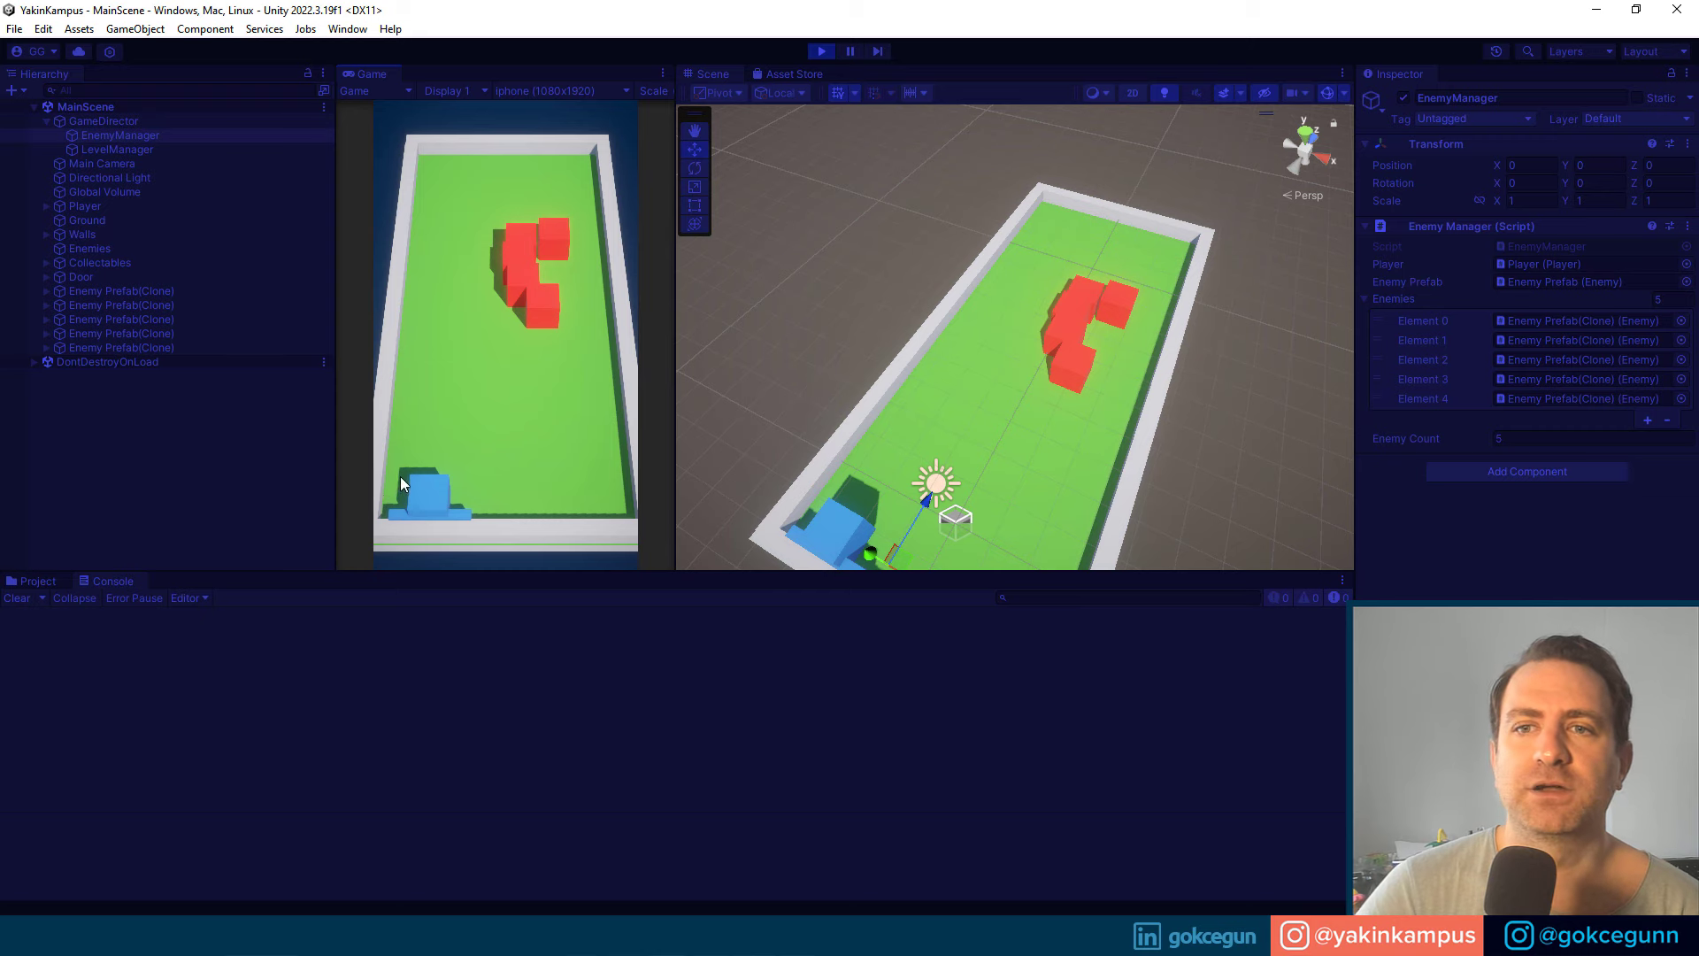
pyautogui.click(823, 51)
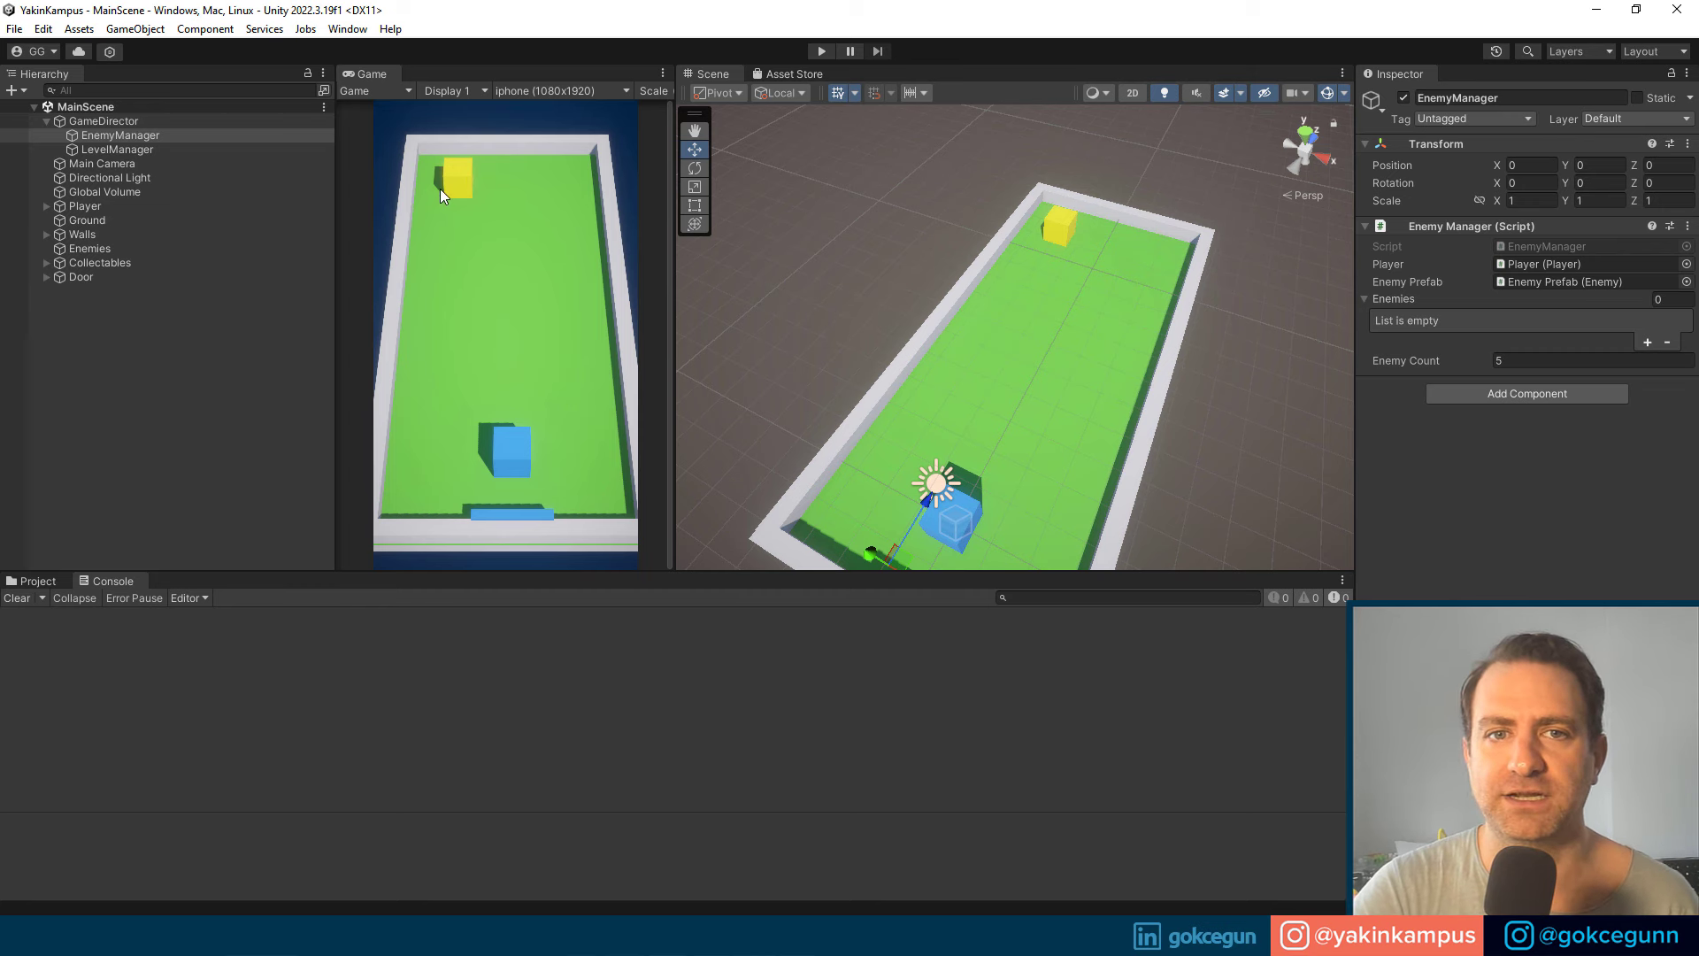
# Step: Show the Prefabs folder in the Project tab, collapse the Enemies list, and select LevelManager
pyautogui.click(32, 581)
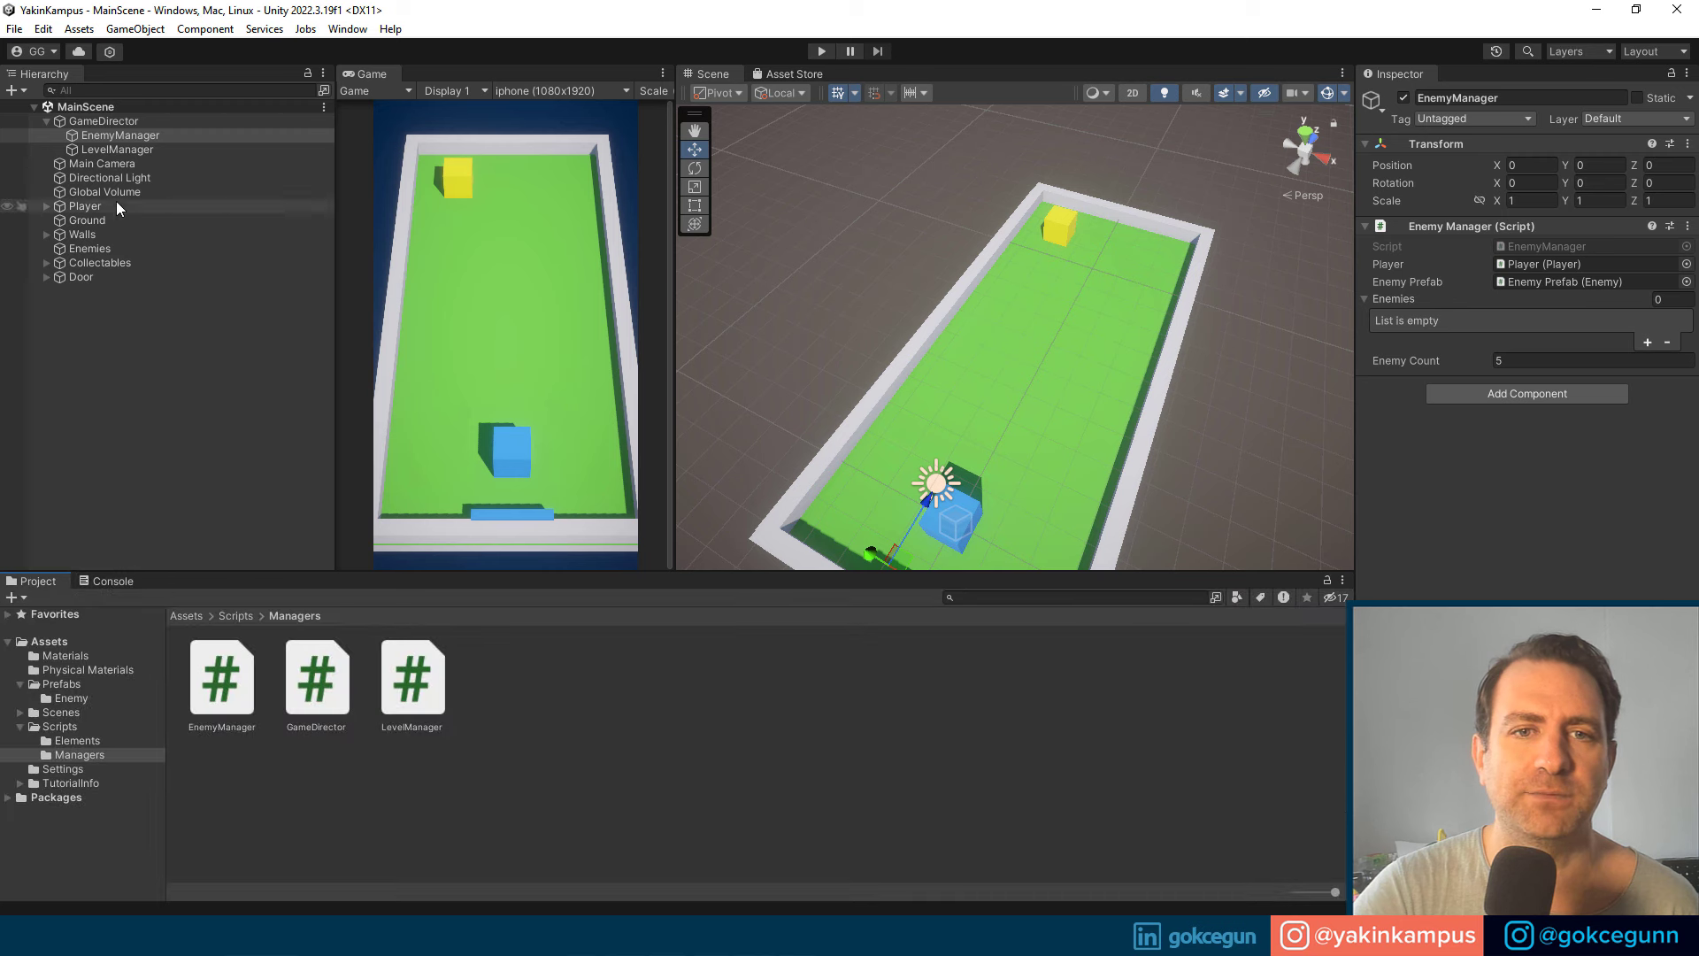
pyautogui.click(61, 684)
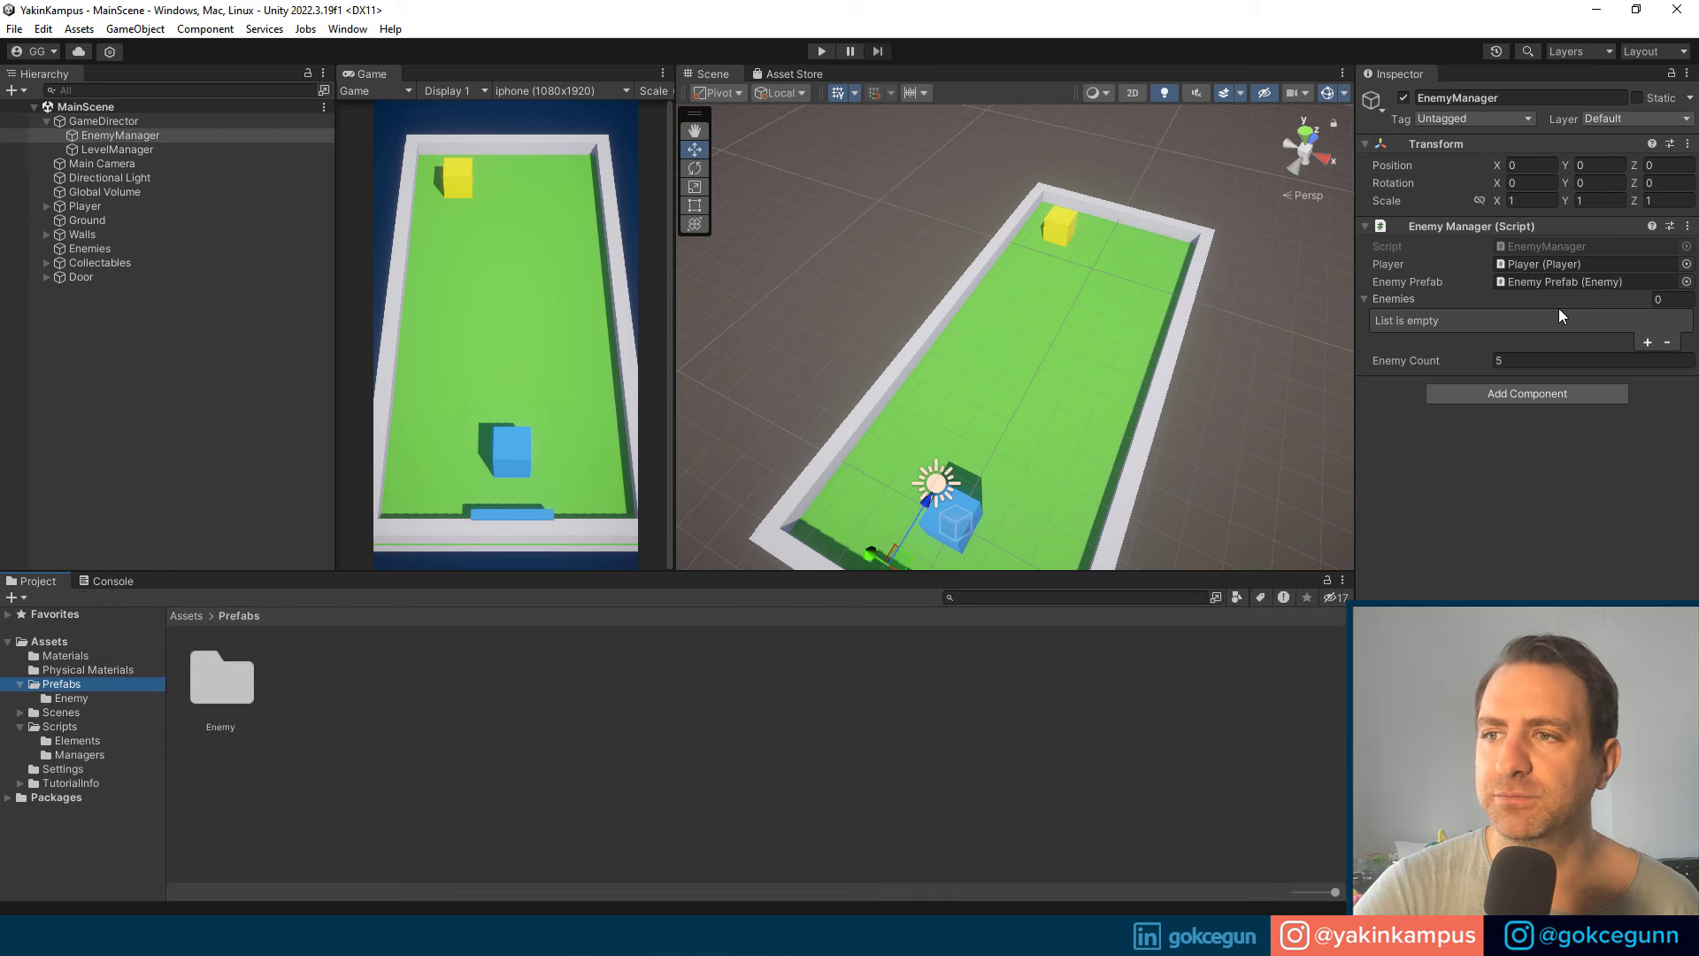
pyautogui.click(1478, 299)
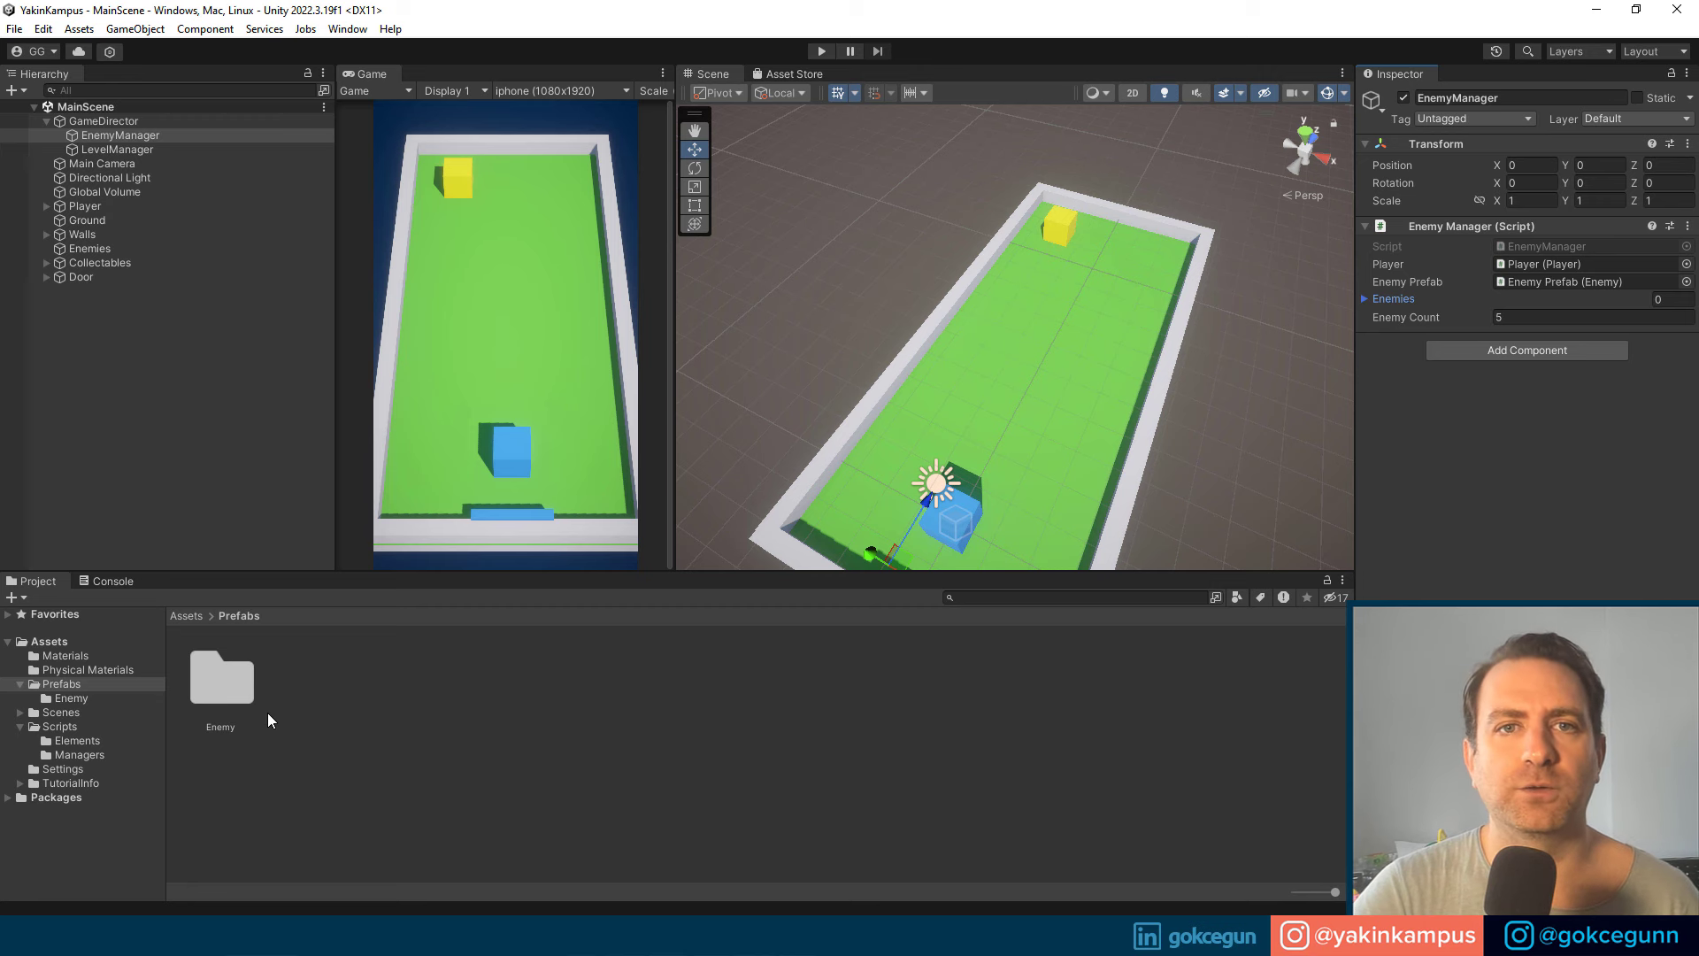
pyautogui.click(141, 151)
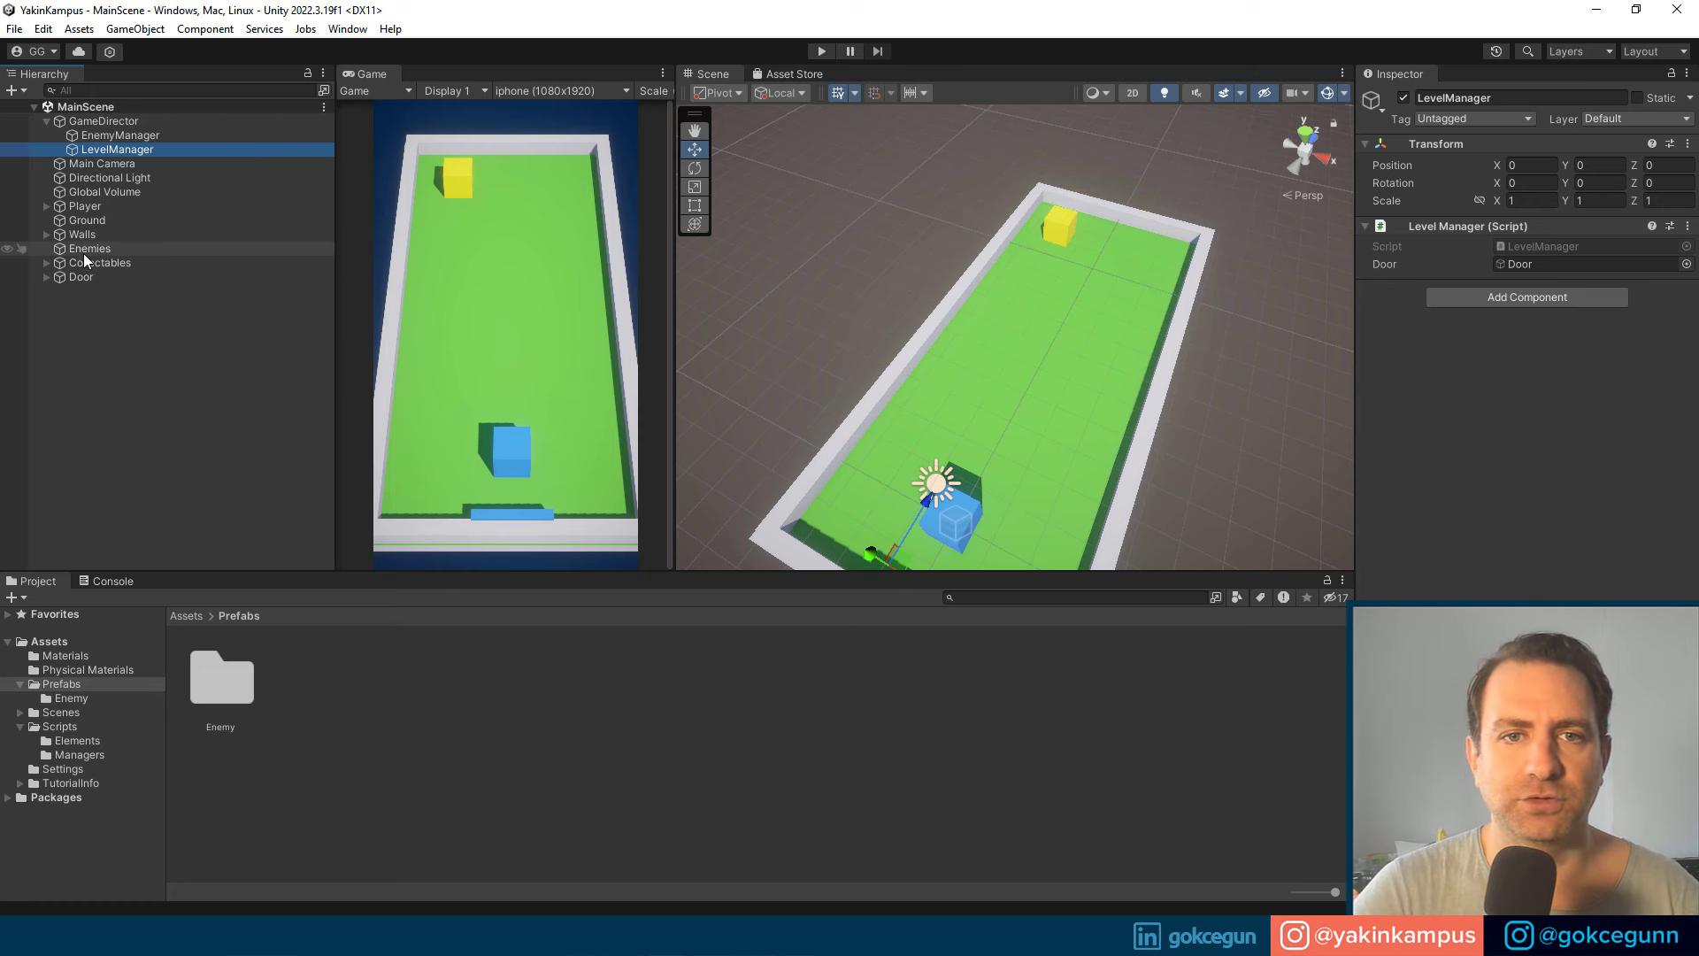
# Step: Expand Collectables in the Hierarchy and select Collectable1 to view its components
pyautogui.click(46, 263)
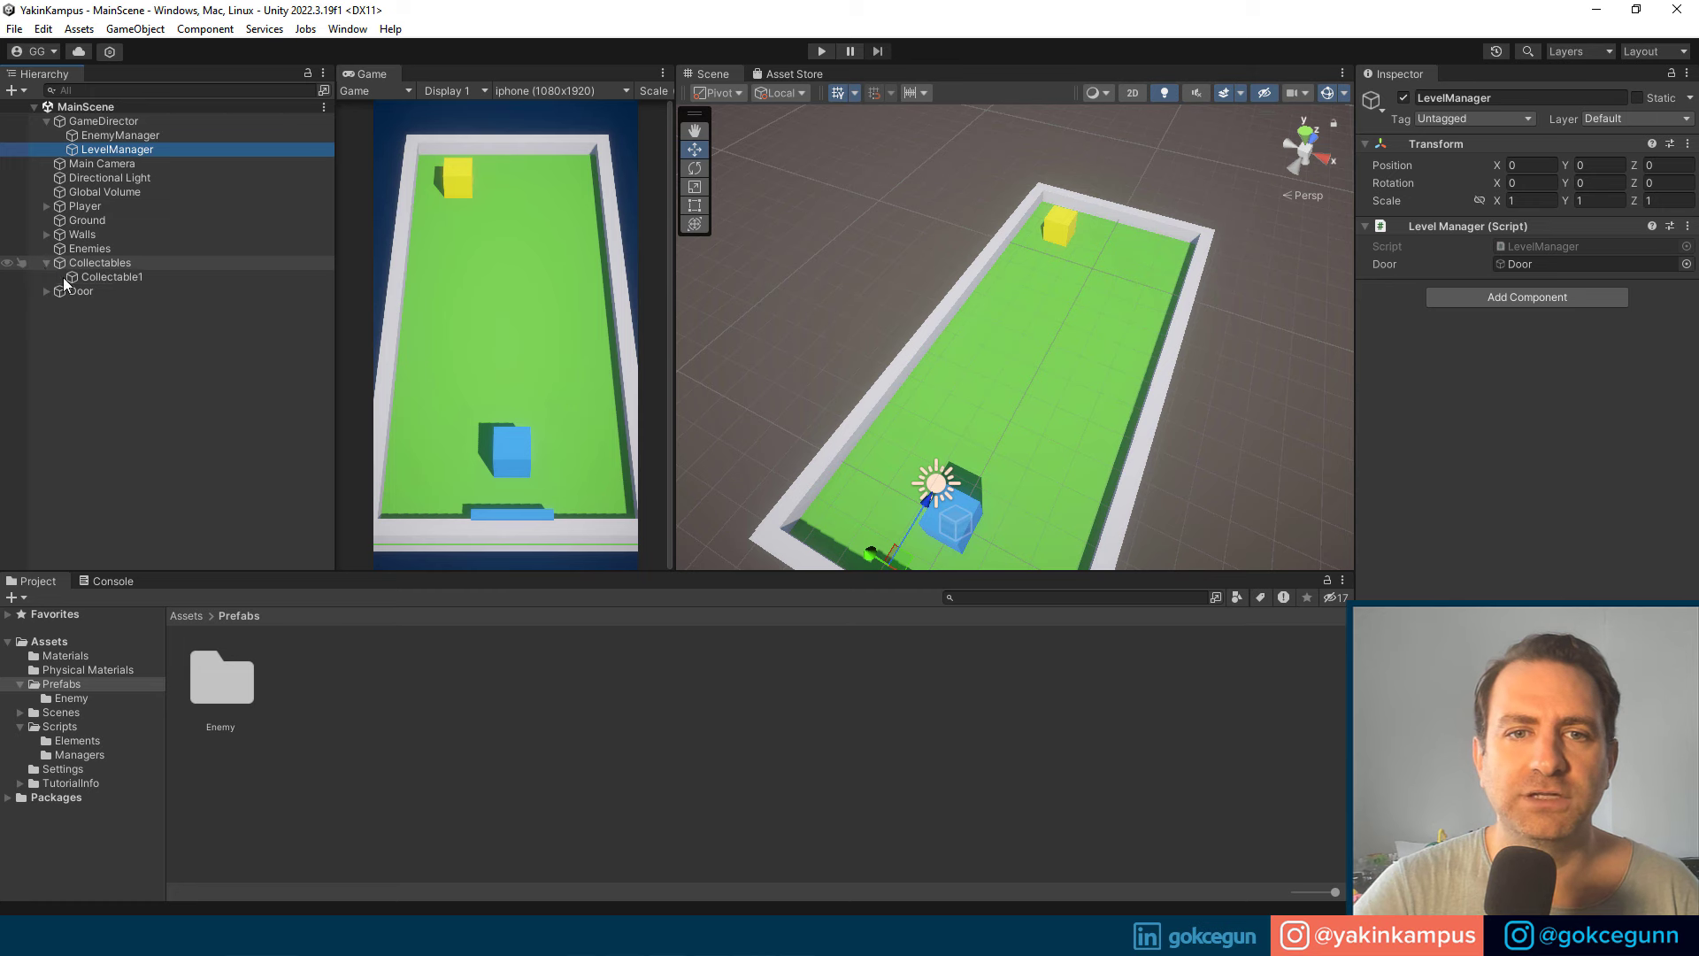
pyautogui.click(107, 277)
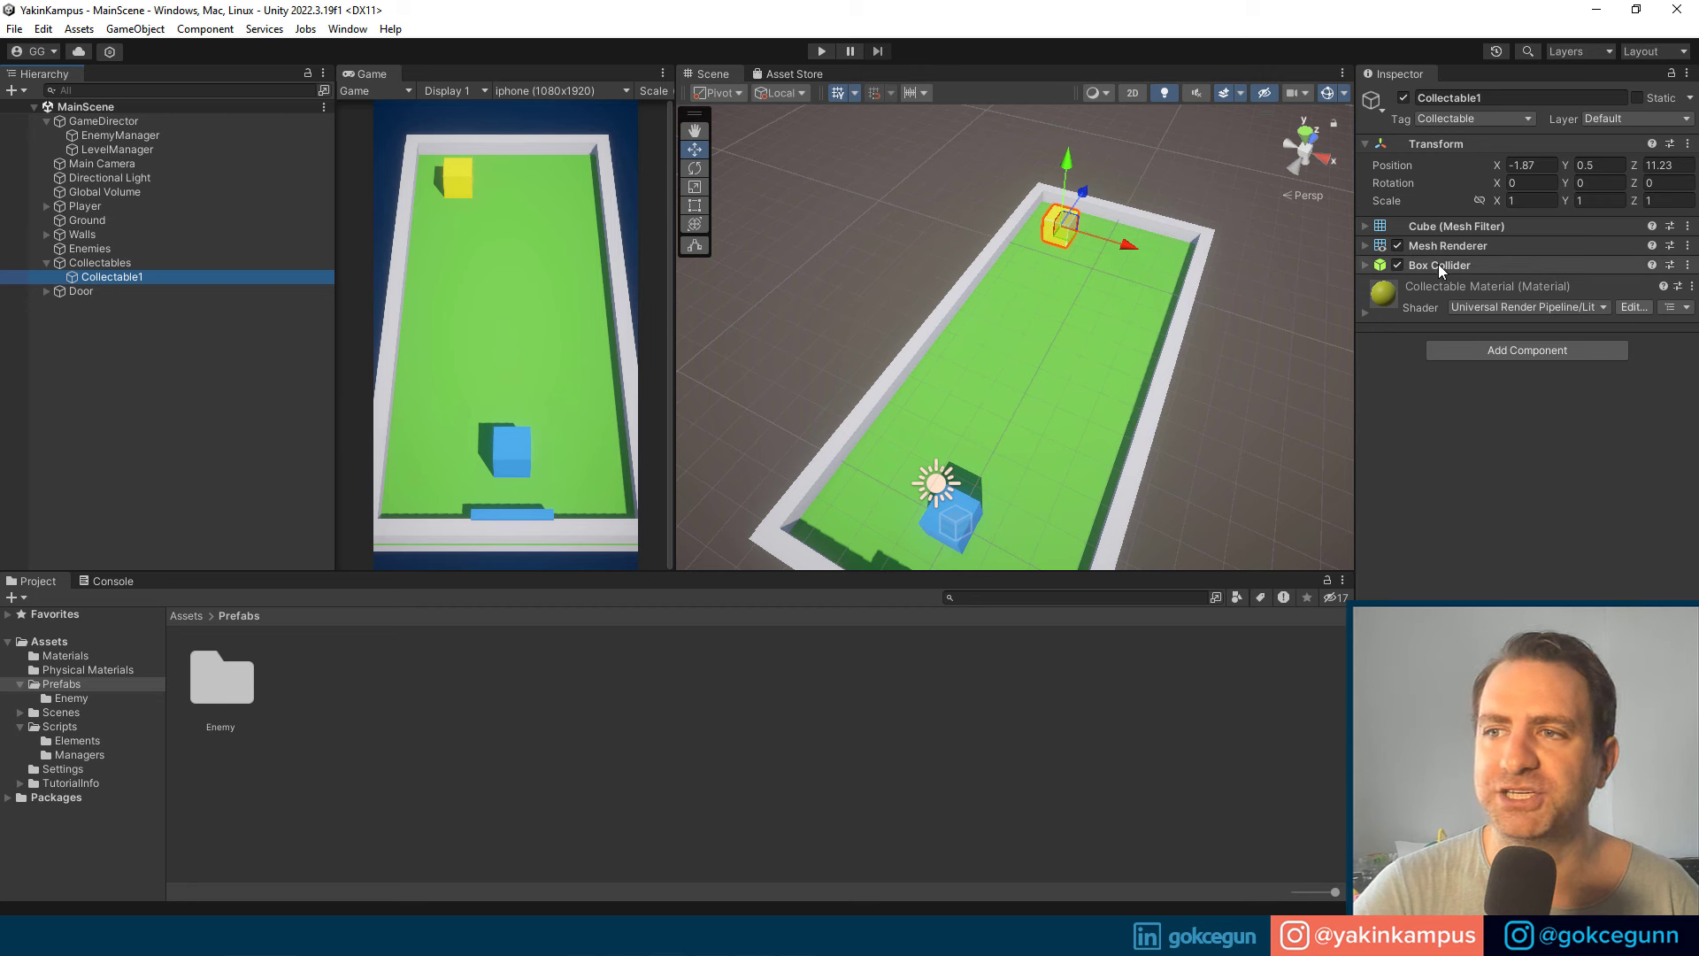
# Step: Create an empty scene object named 'Collectable Prefab'
pyautogui.click(125, 342)
pyautogui.rightClick(93, 343)
pyautogui.click(171, 582)
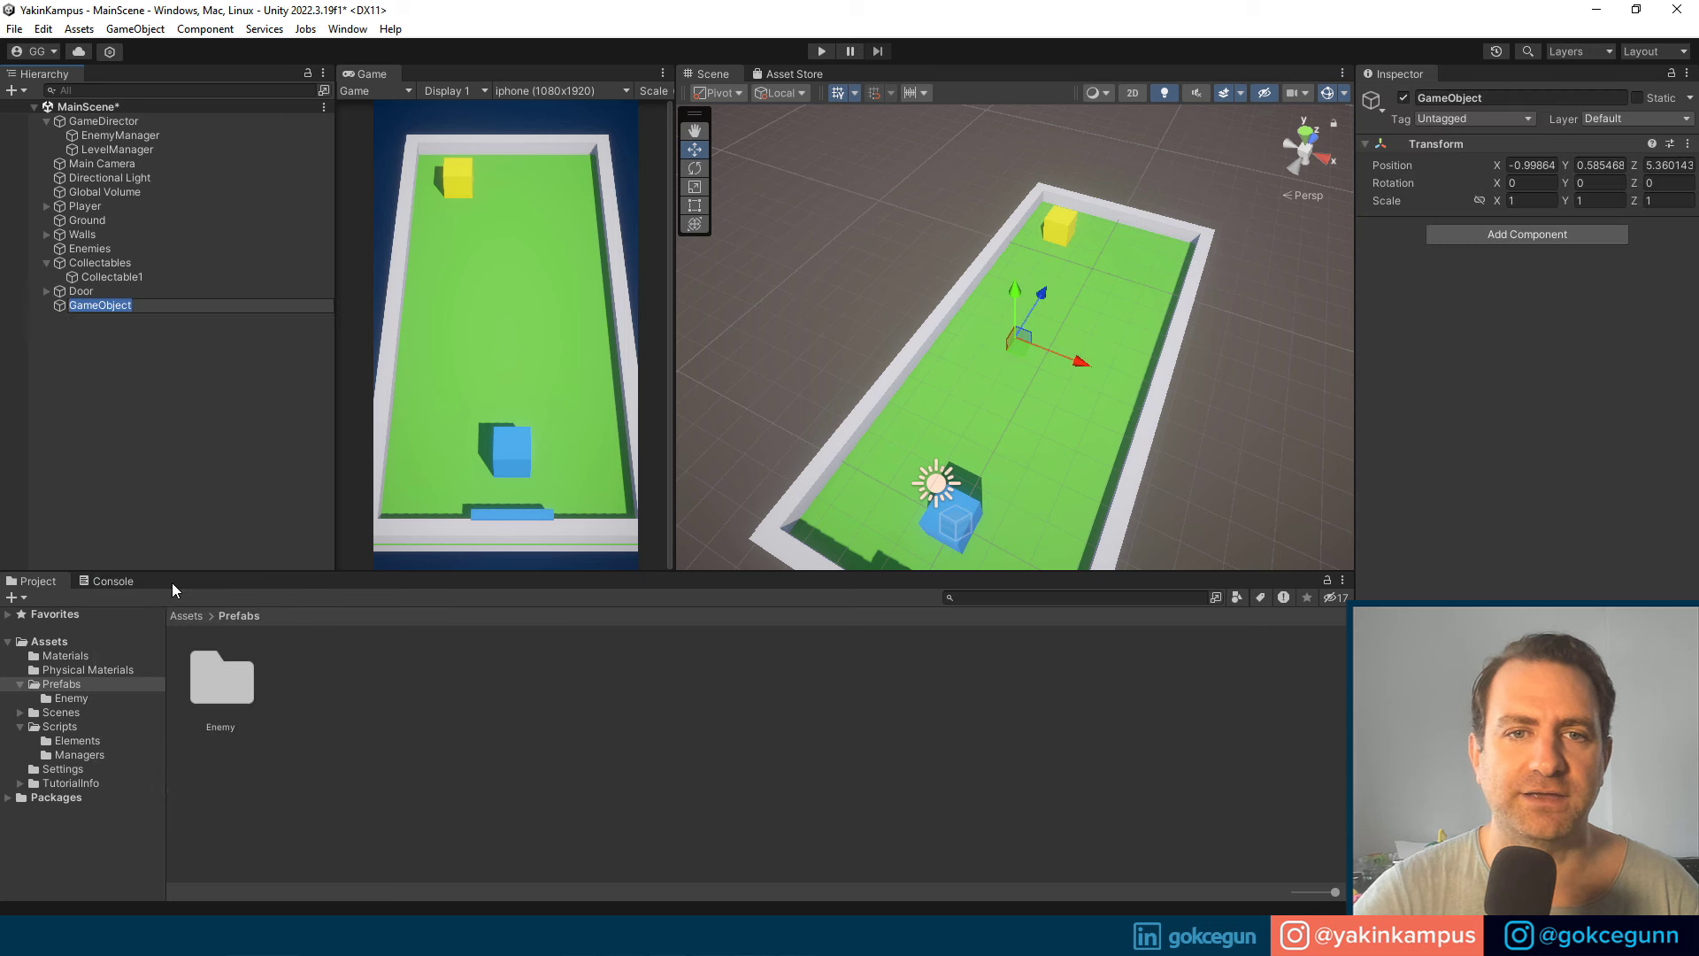
pyautogui.write('Collecta')
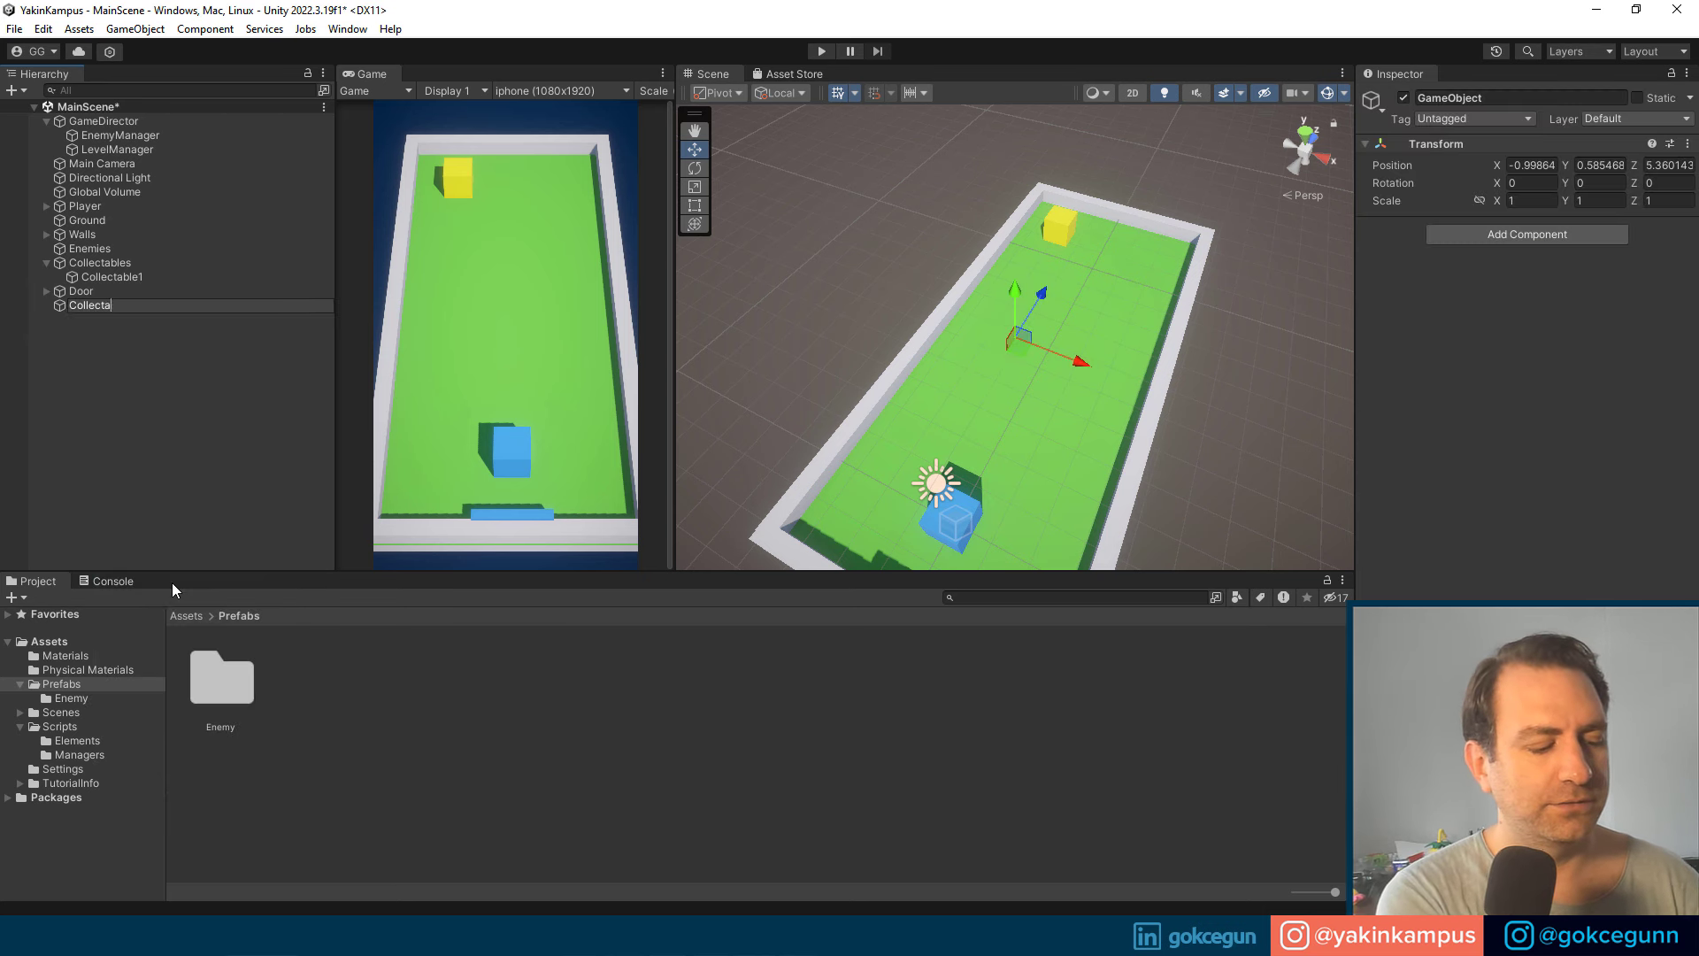
pyautogui.write('ble Prefa')
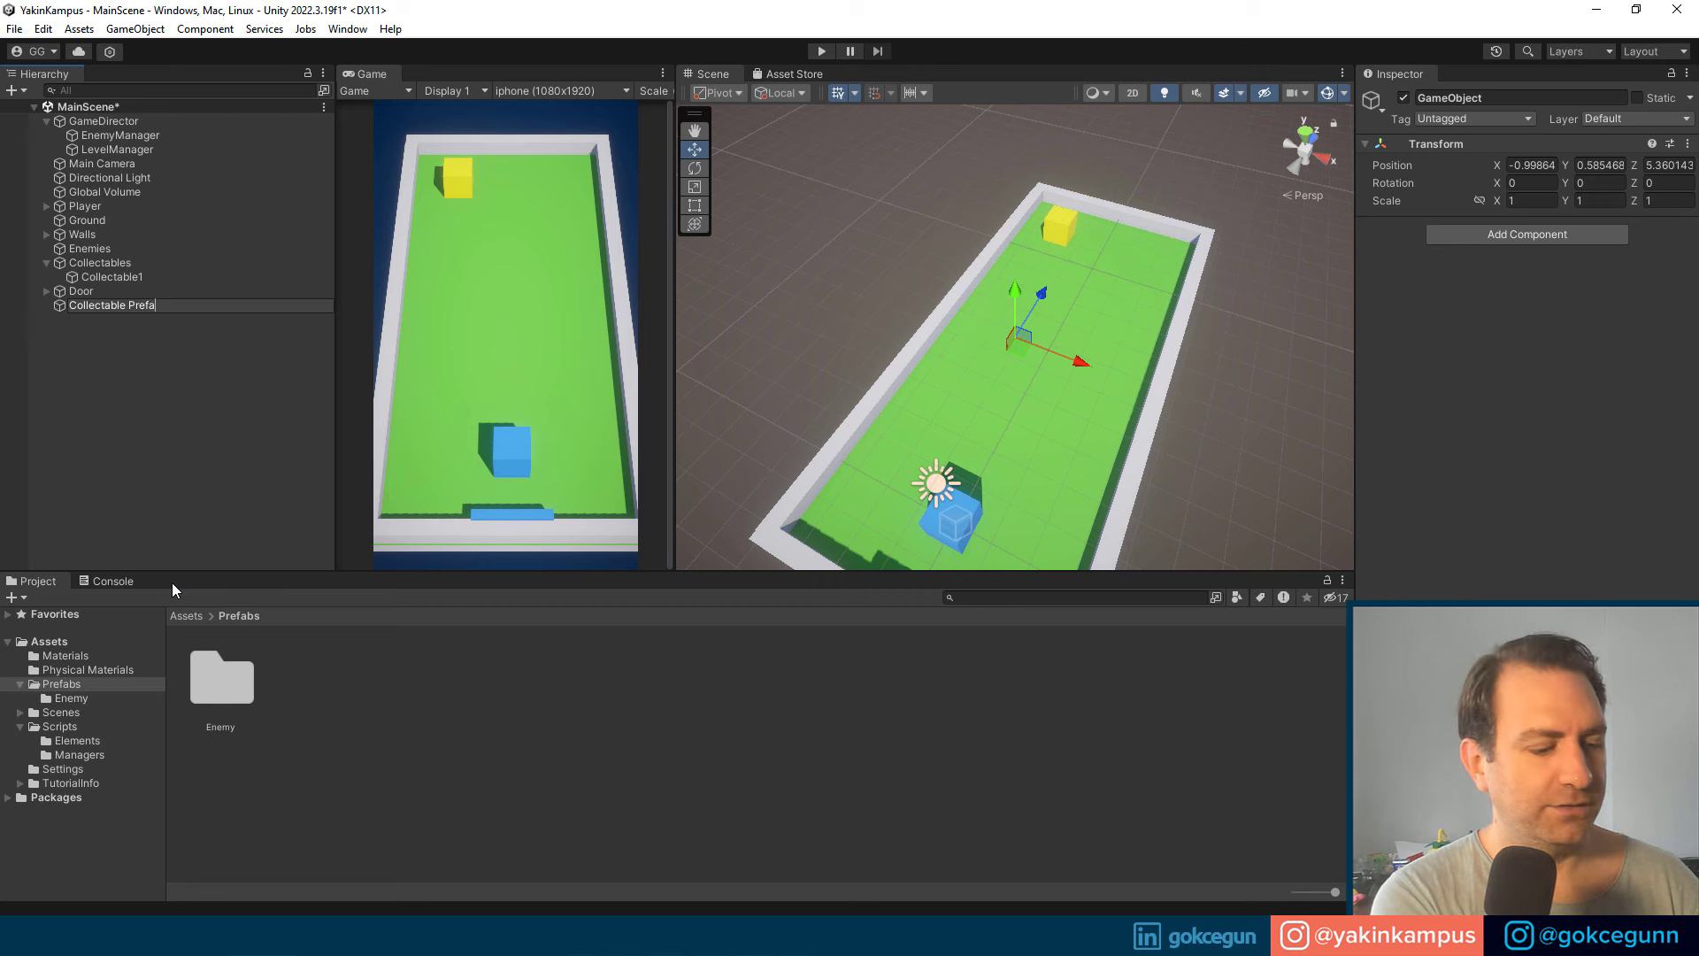
pyautogui.write('b')
pyautogui.press('Return')
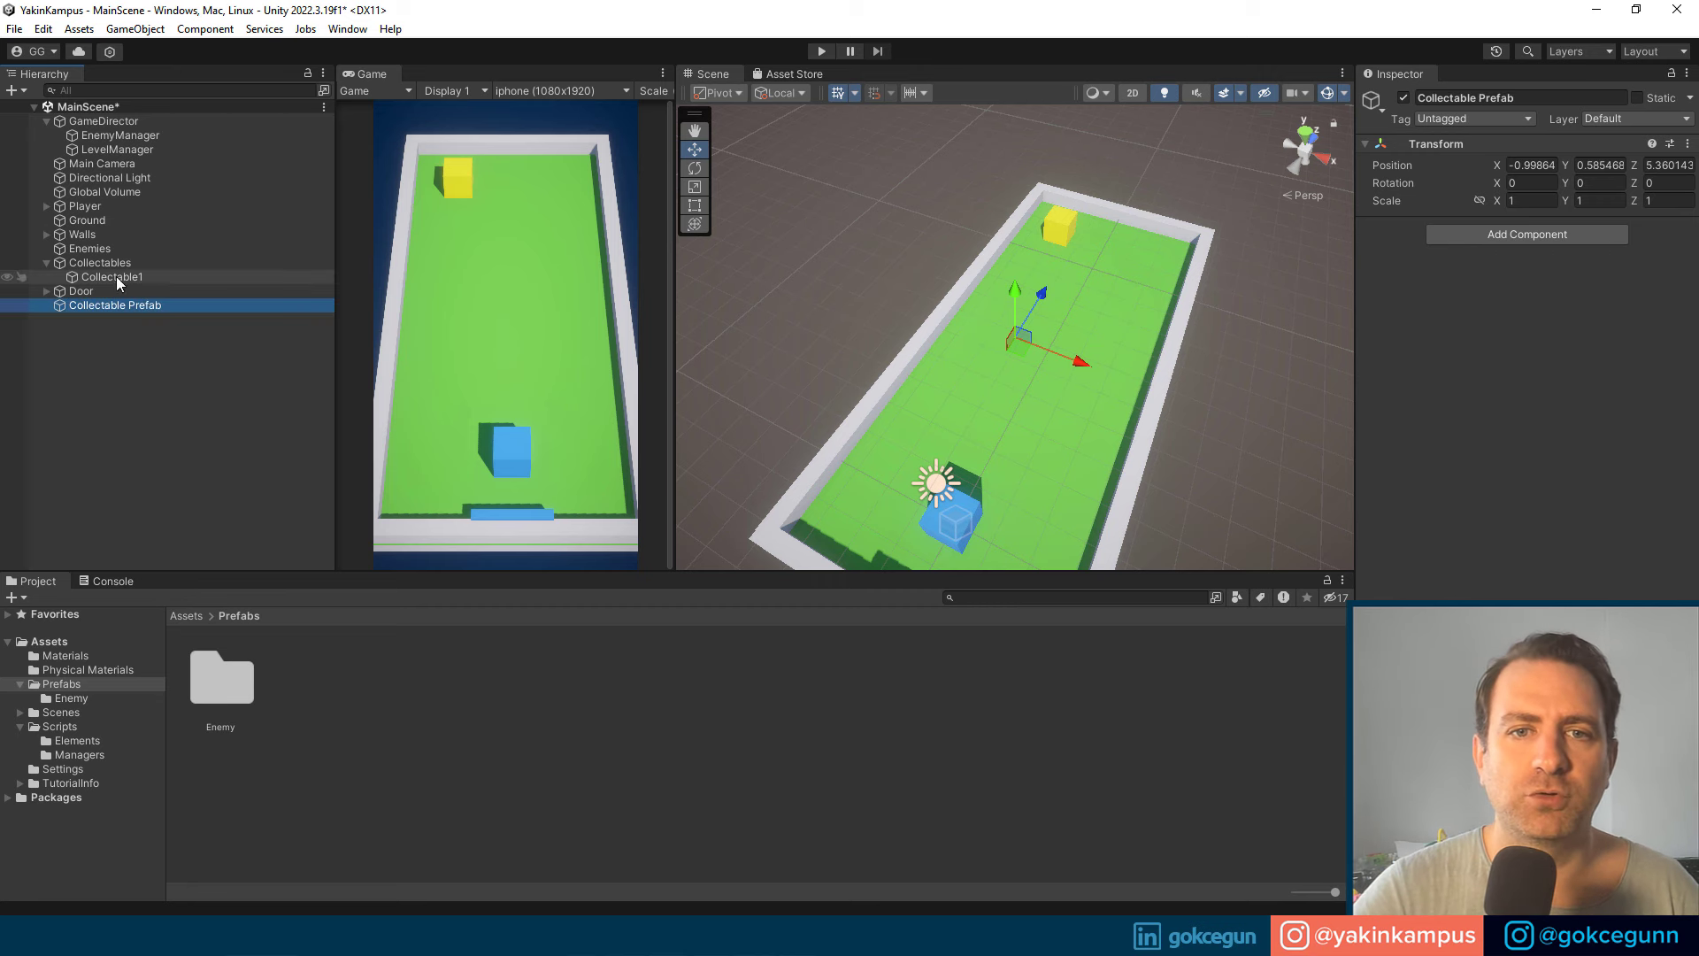
# Step: Parent Collectable1 under Collectable Prefab and rename it to 'Collectable'
pyautogui.moveTo(115, 277); pyautogui.dragTo(124, 307)
pyautogui.click(133, 305)
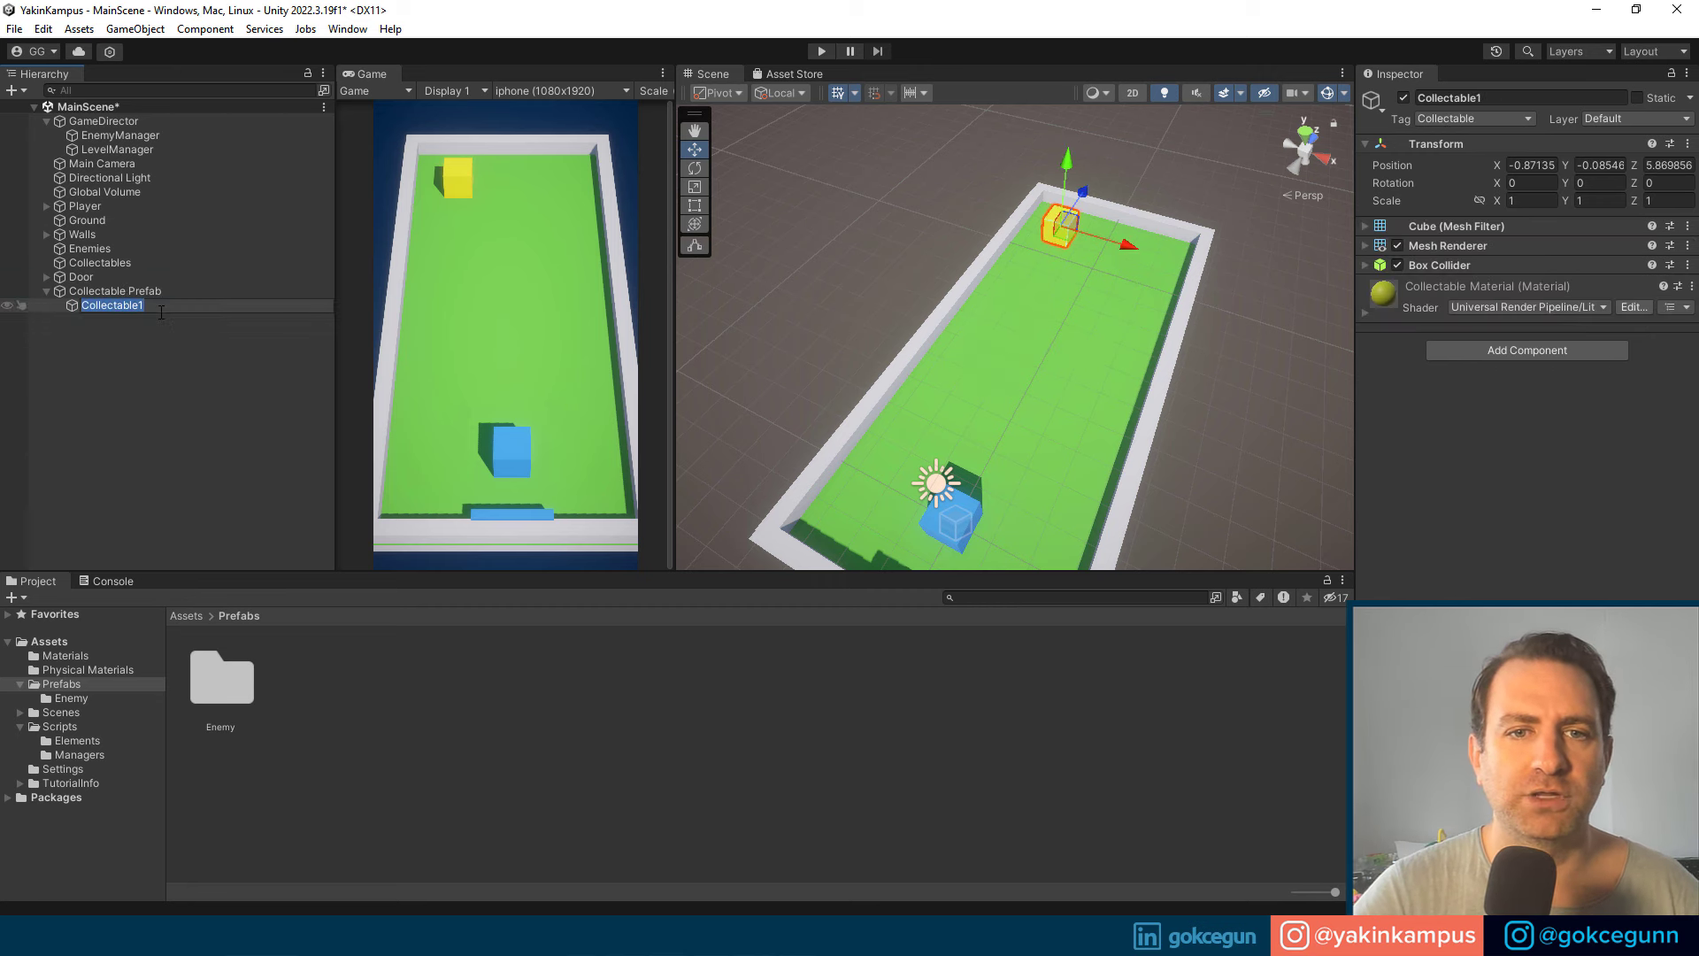
pyautogui.press('End')
pyautogui.press('BackSpace')
pyautogui.click(145, 359)
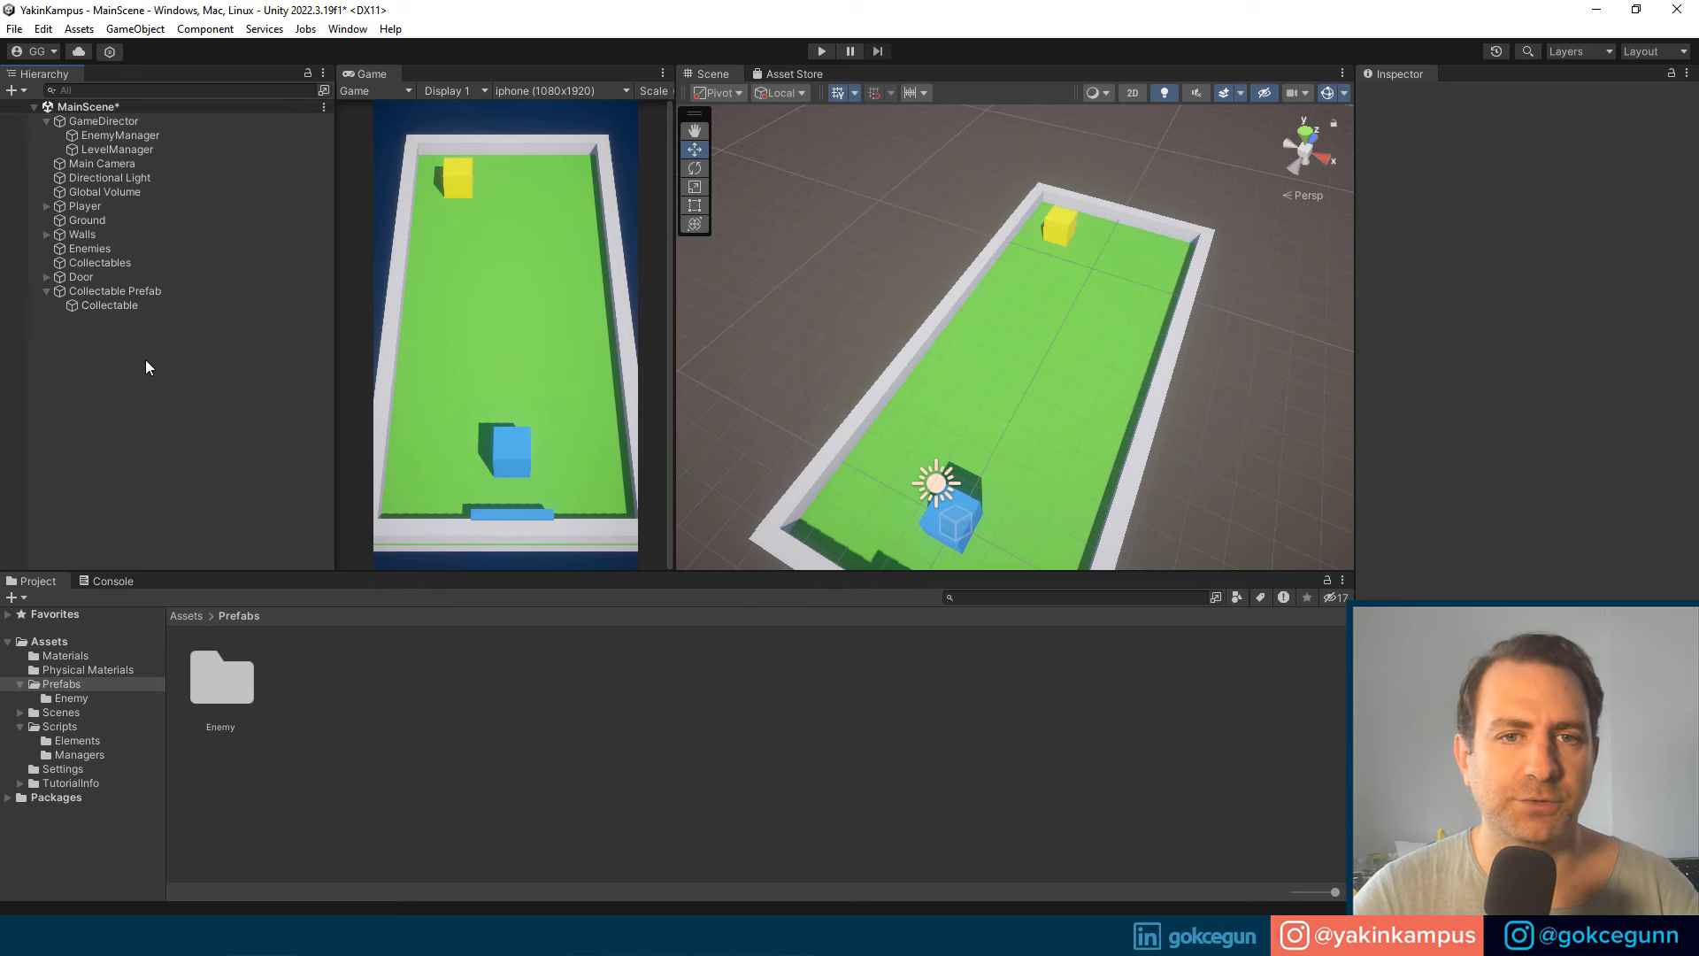
pyautogui.click(99, 310)
# Step: Add a Rigidbody component to Collectable Prefab and expand its settings
pyautogui.press('Up')
pyautogui.click(1493, 235)
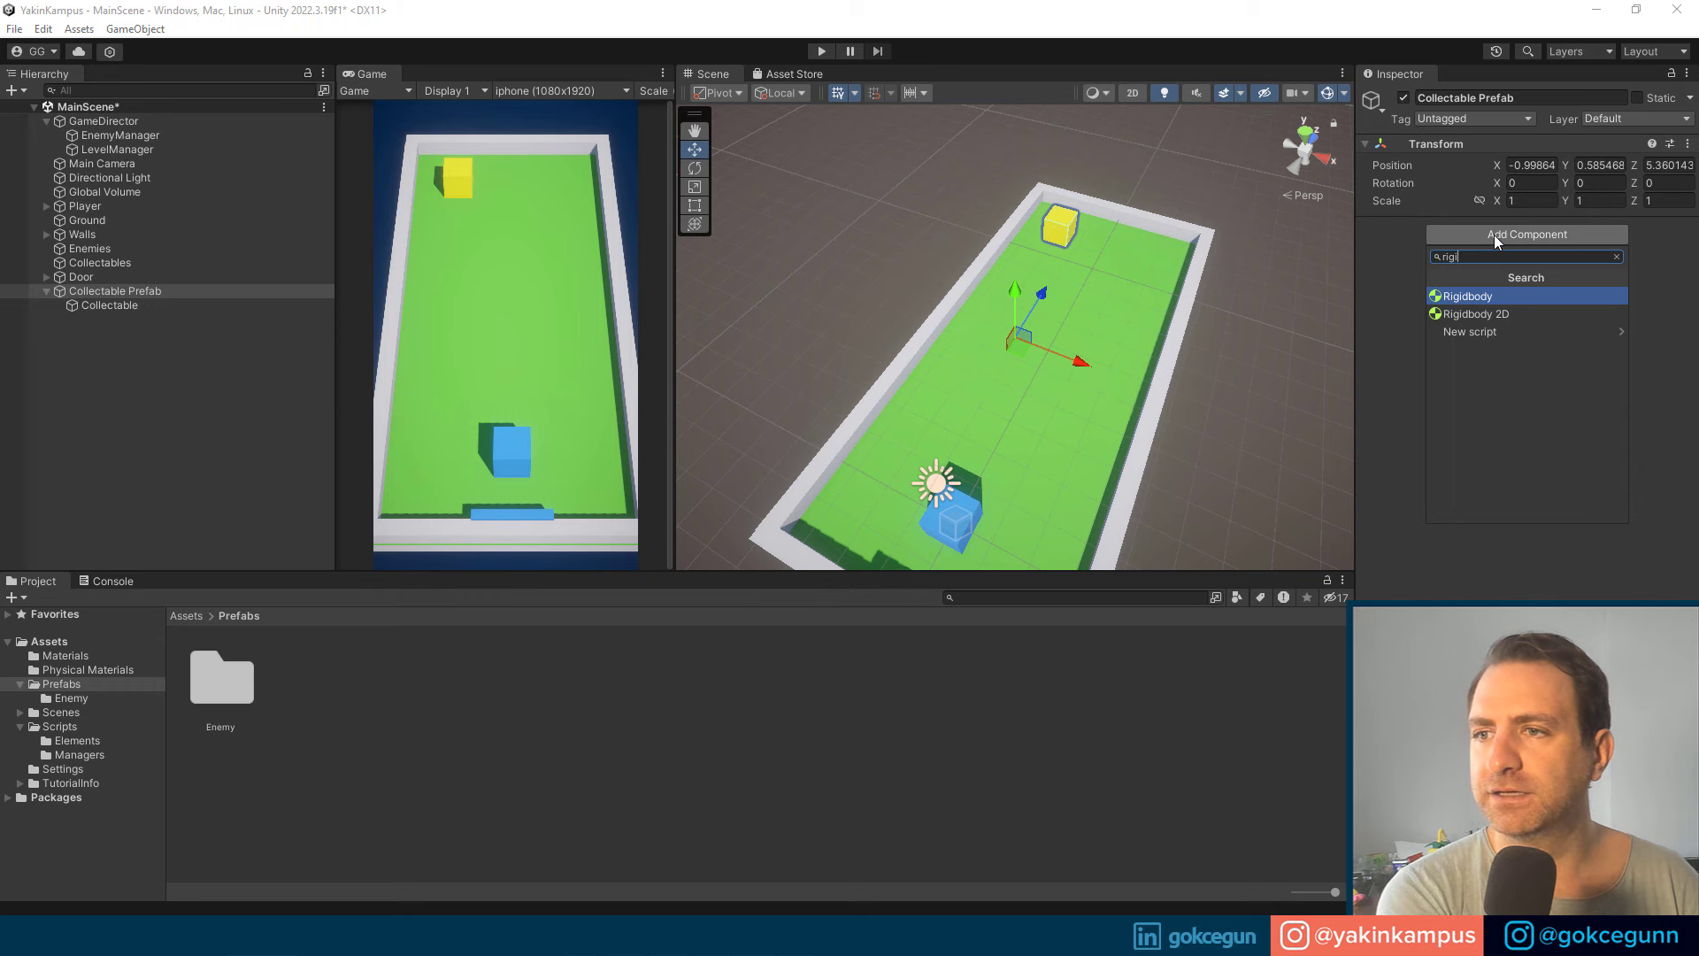
pyautogui.press('Return')
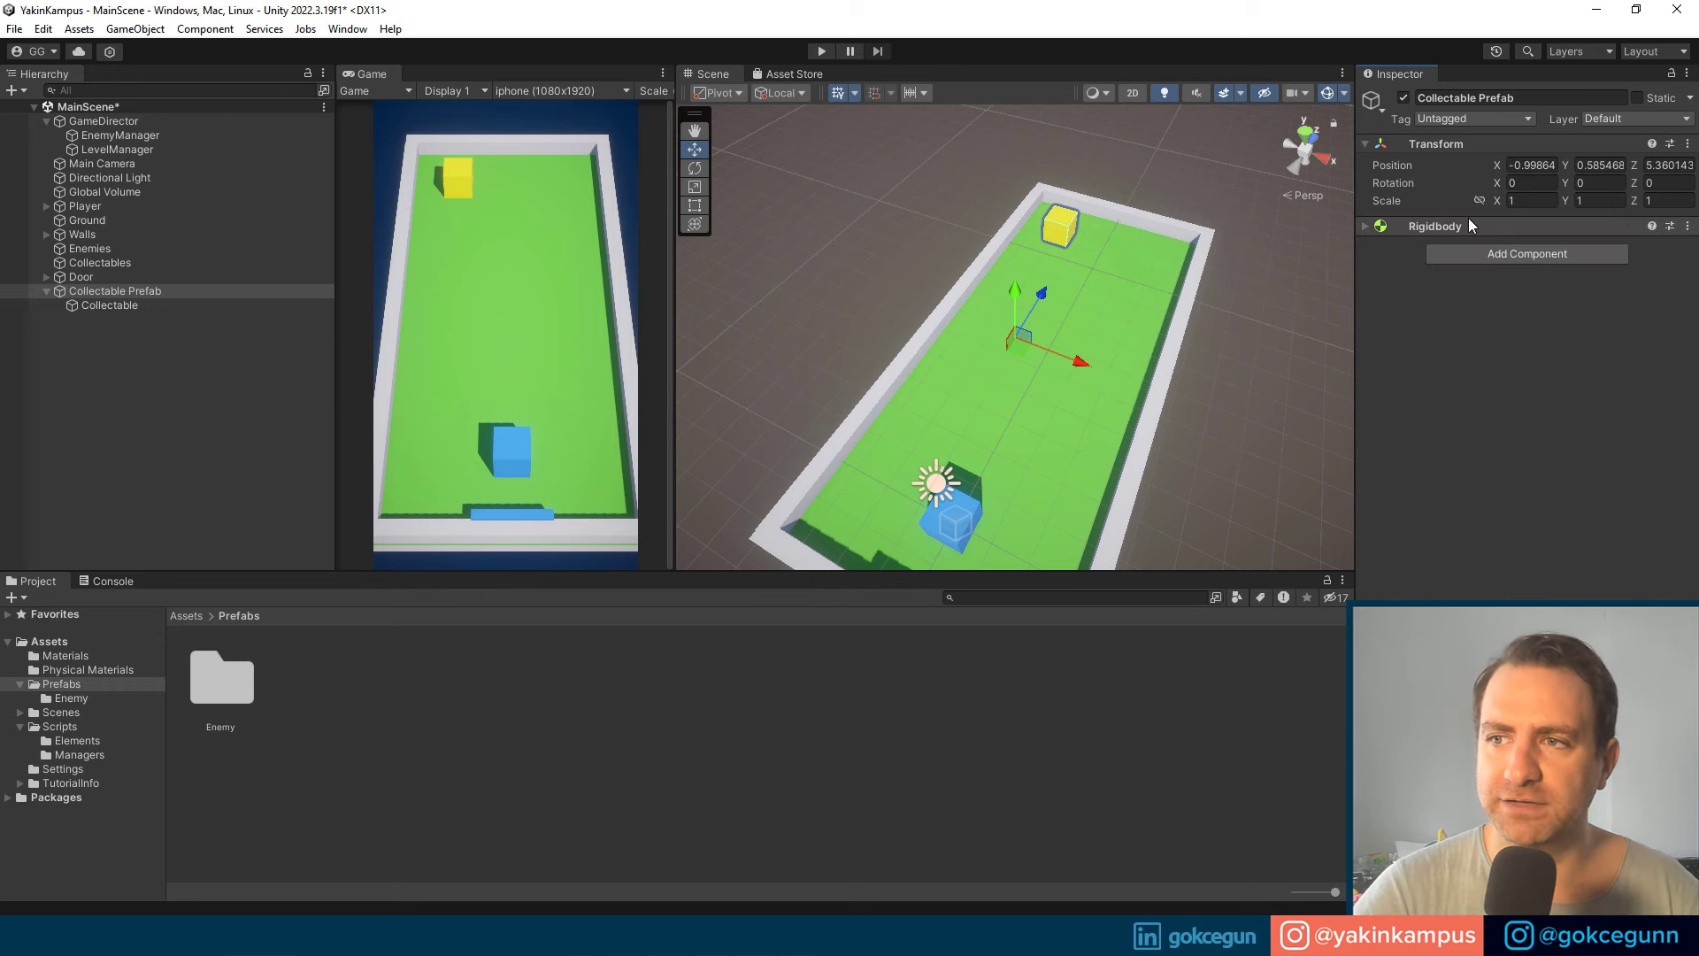
pyautogui.click(1462, 227)
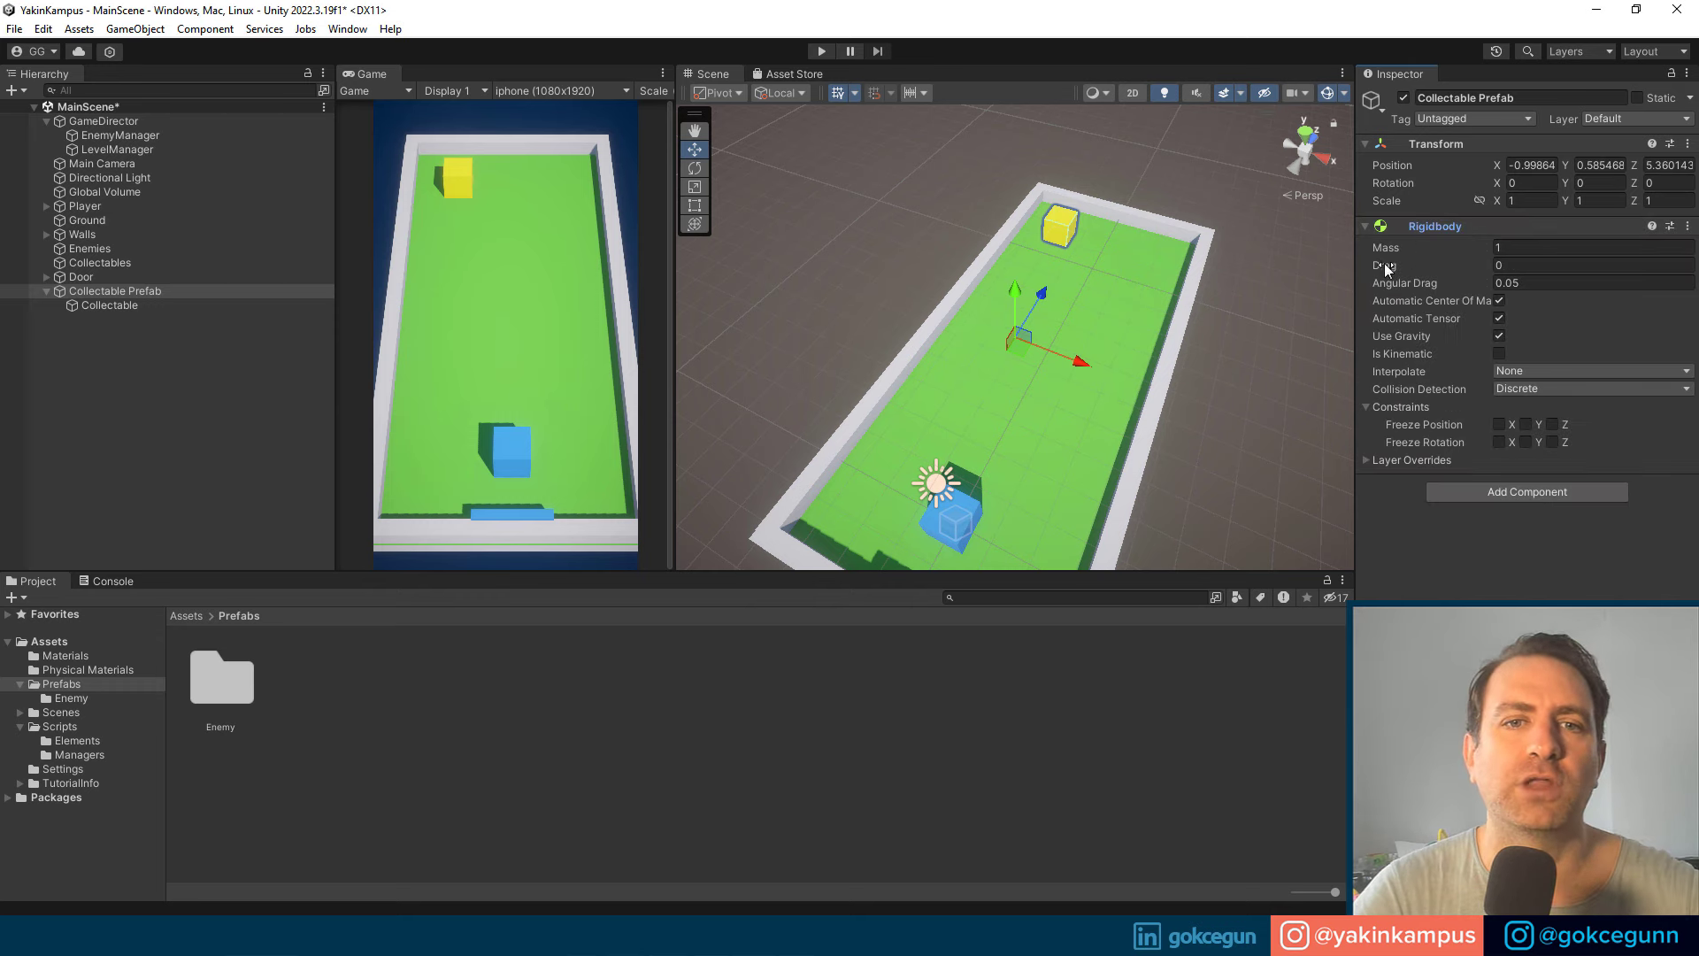
# Step: Tag Collectable Prefab as 'Collectable', save the scene, and inspect the child's Box Collider
pyautogui.click(147, 310)
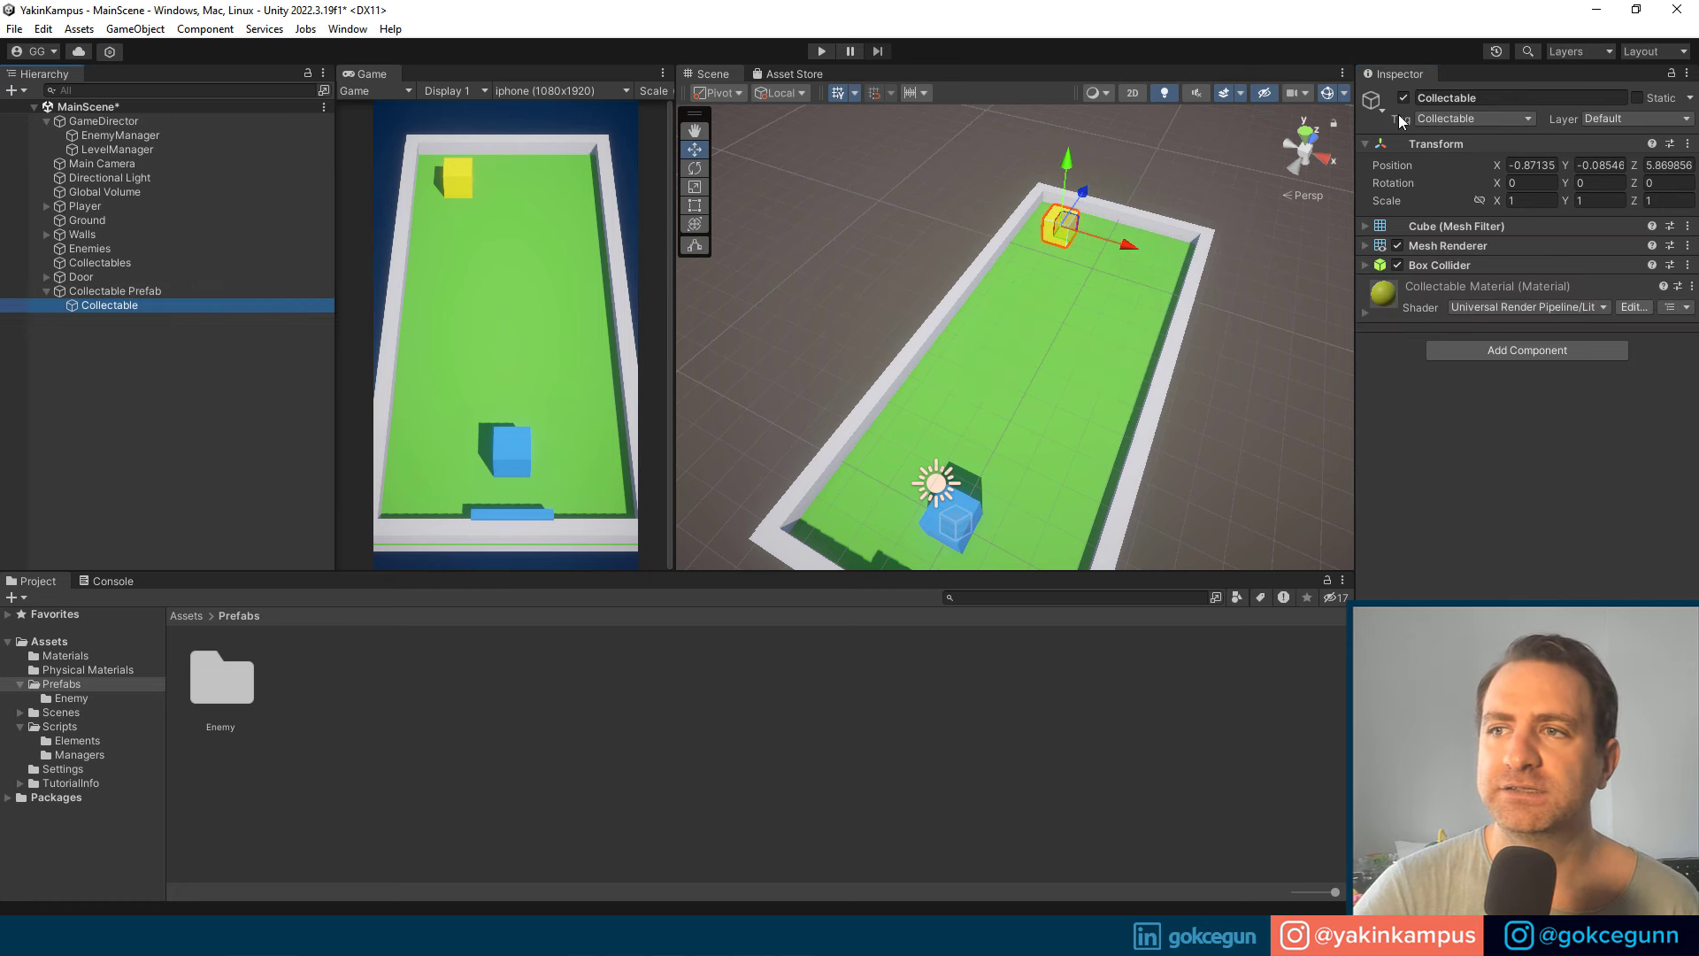
pyautogui.click(295, 291)
pyautogui.click(1427, 118)
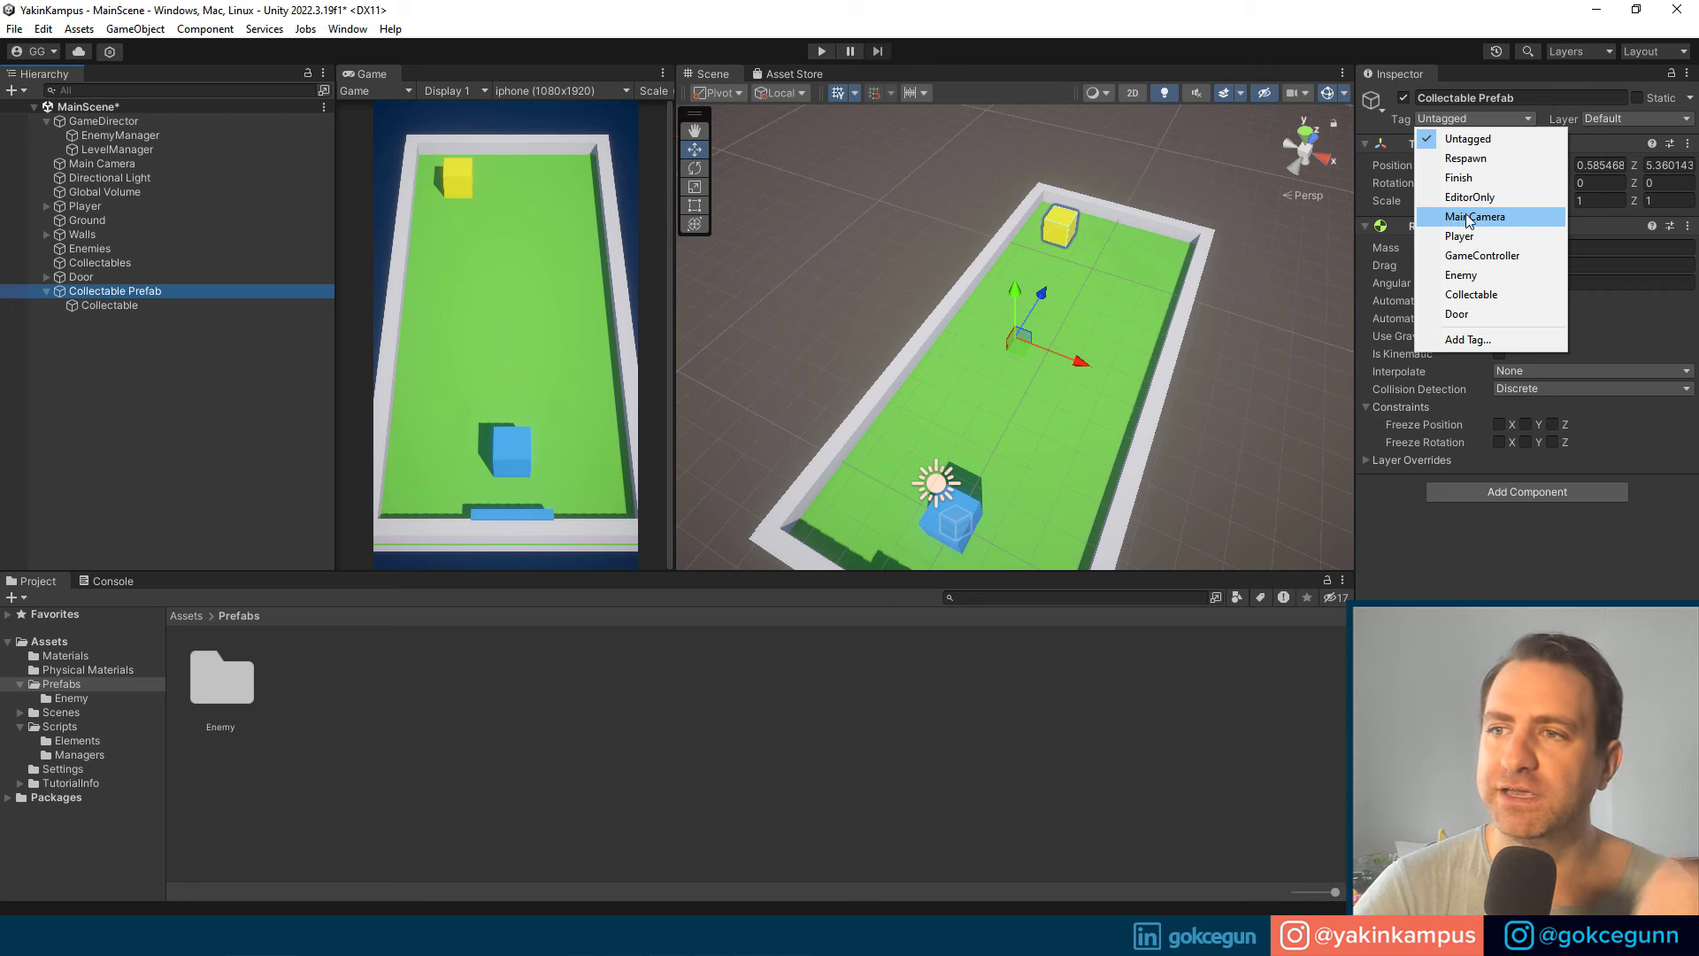
pyautogui.click(1471, 294)
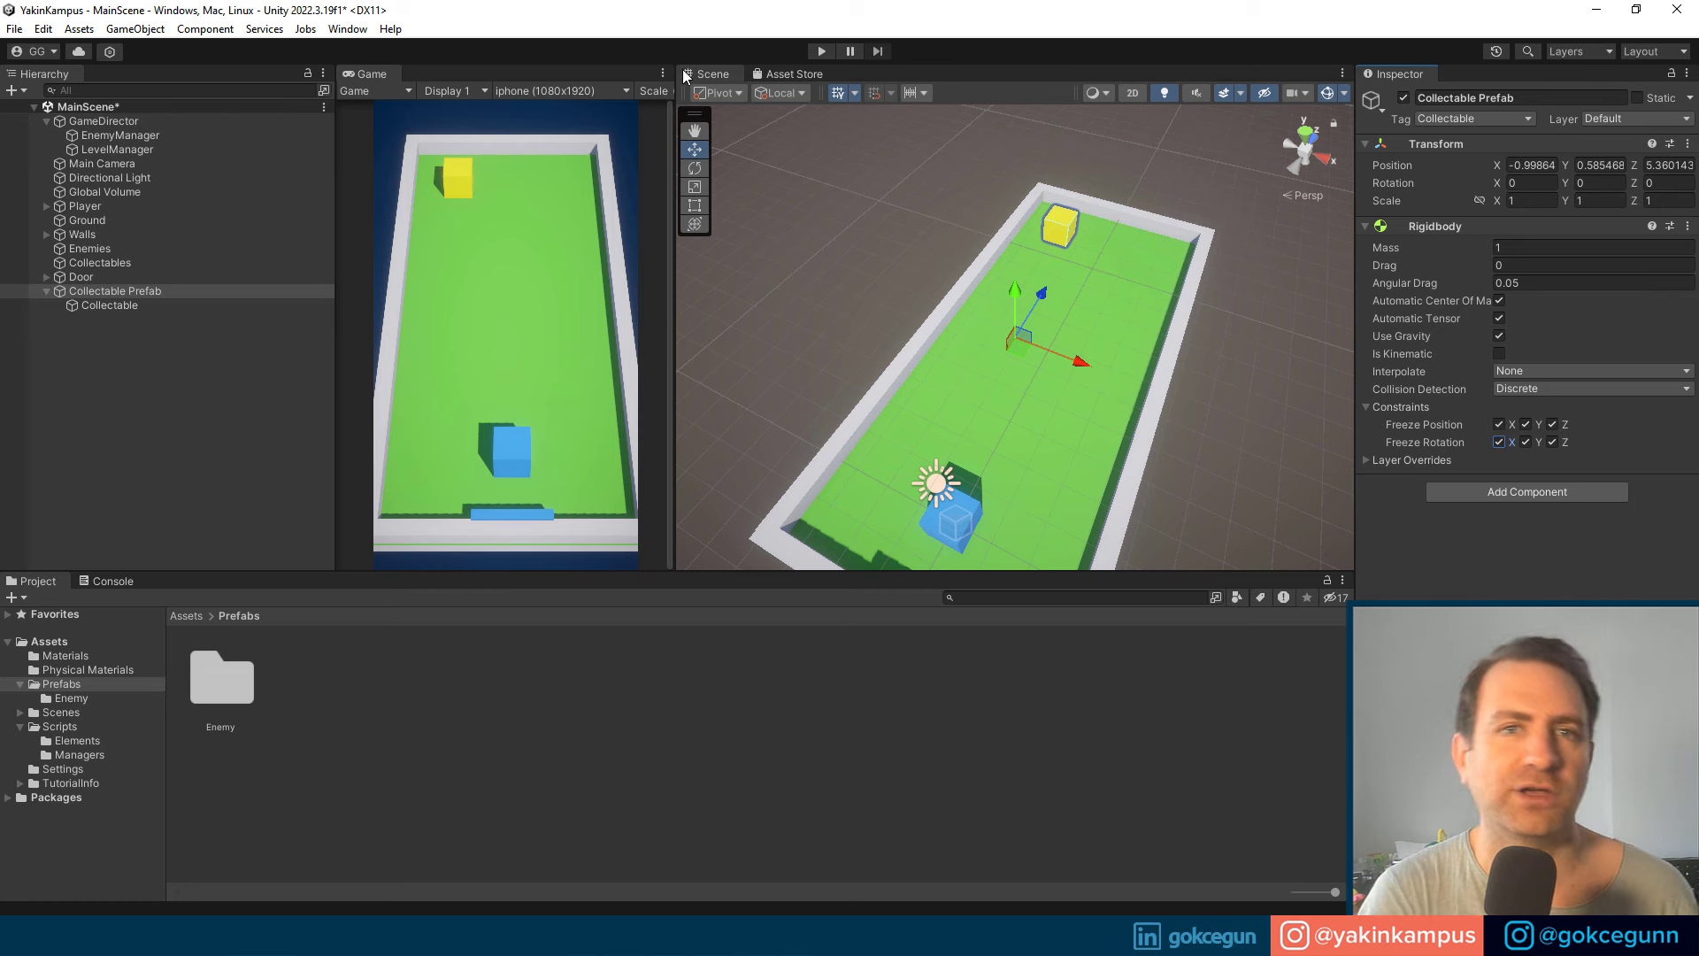
pyautogui.hotkey('ctrl', 's')
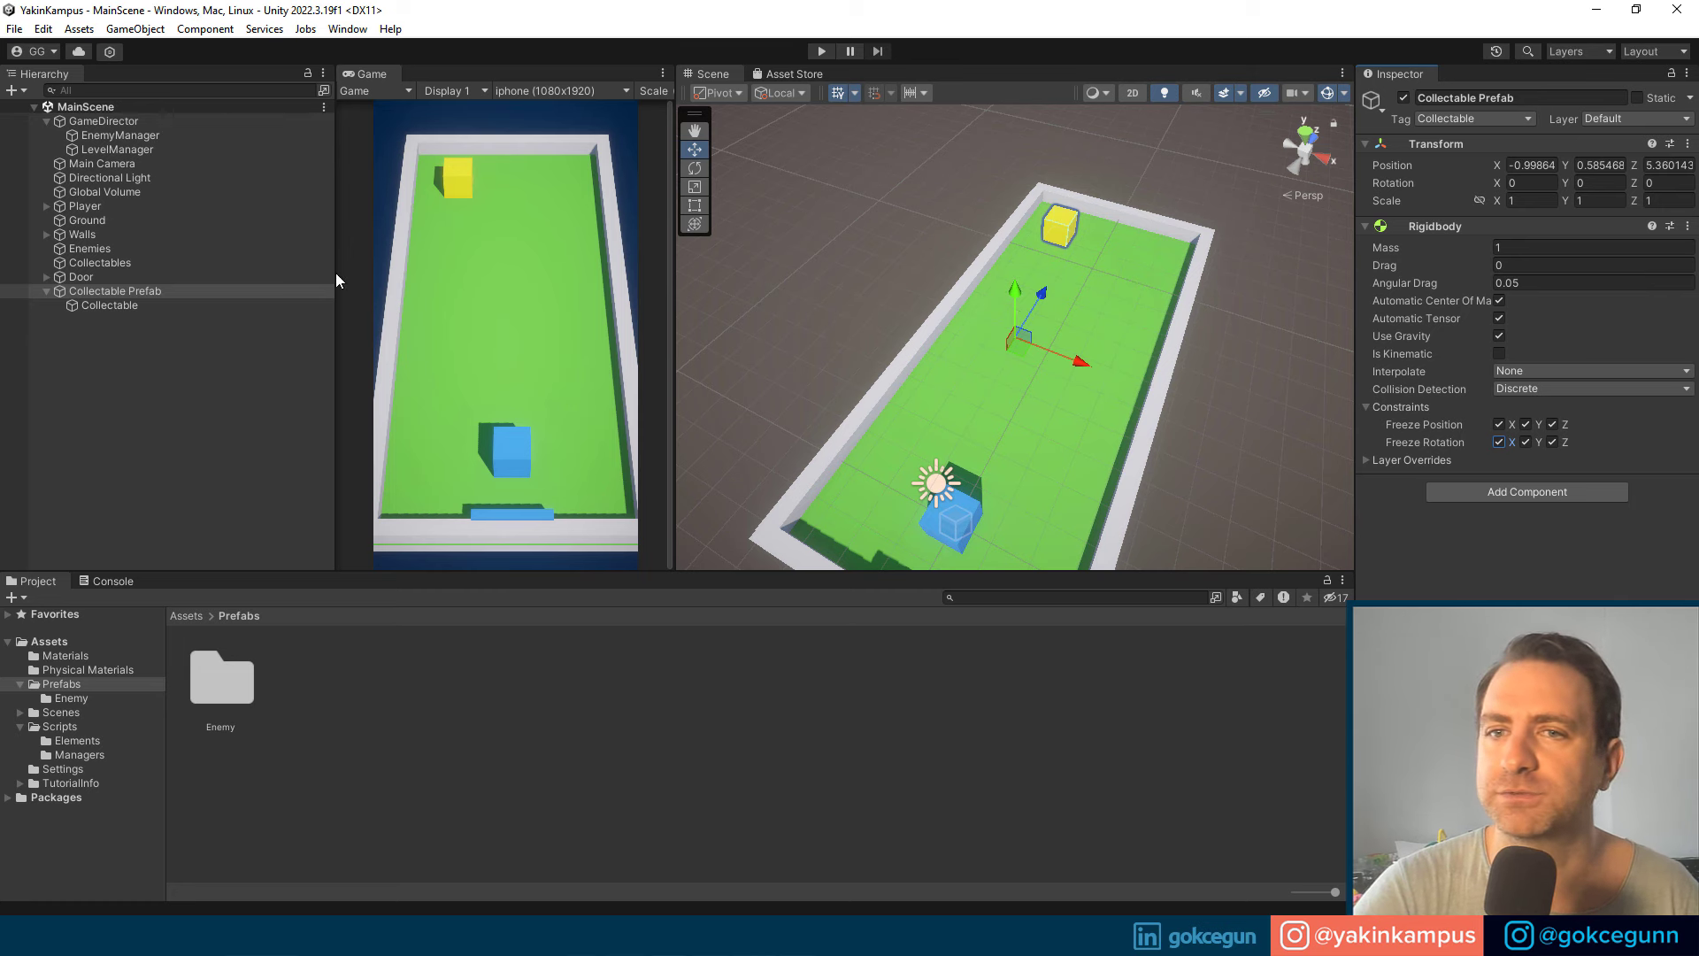
pyautogui.click(162, 306)
pyautogui.click(1432, 269)
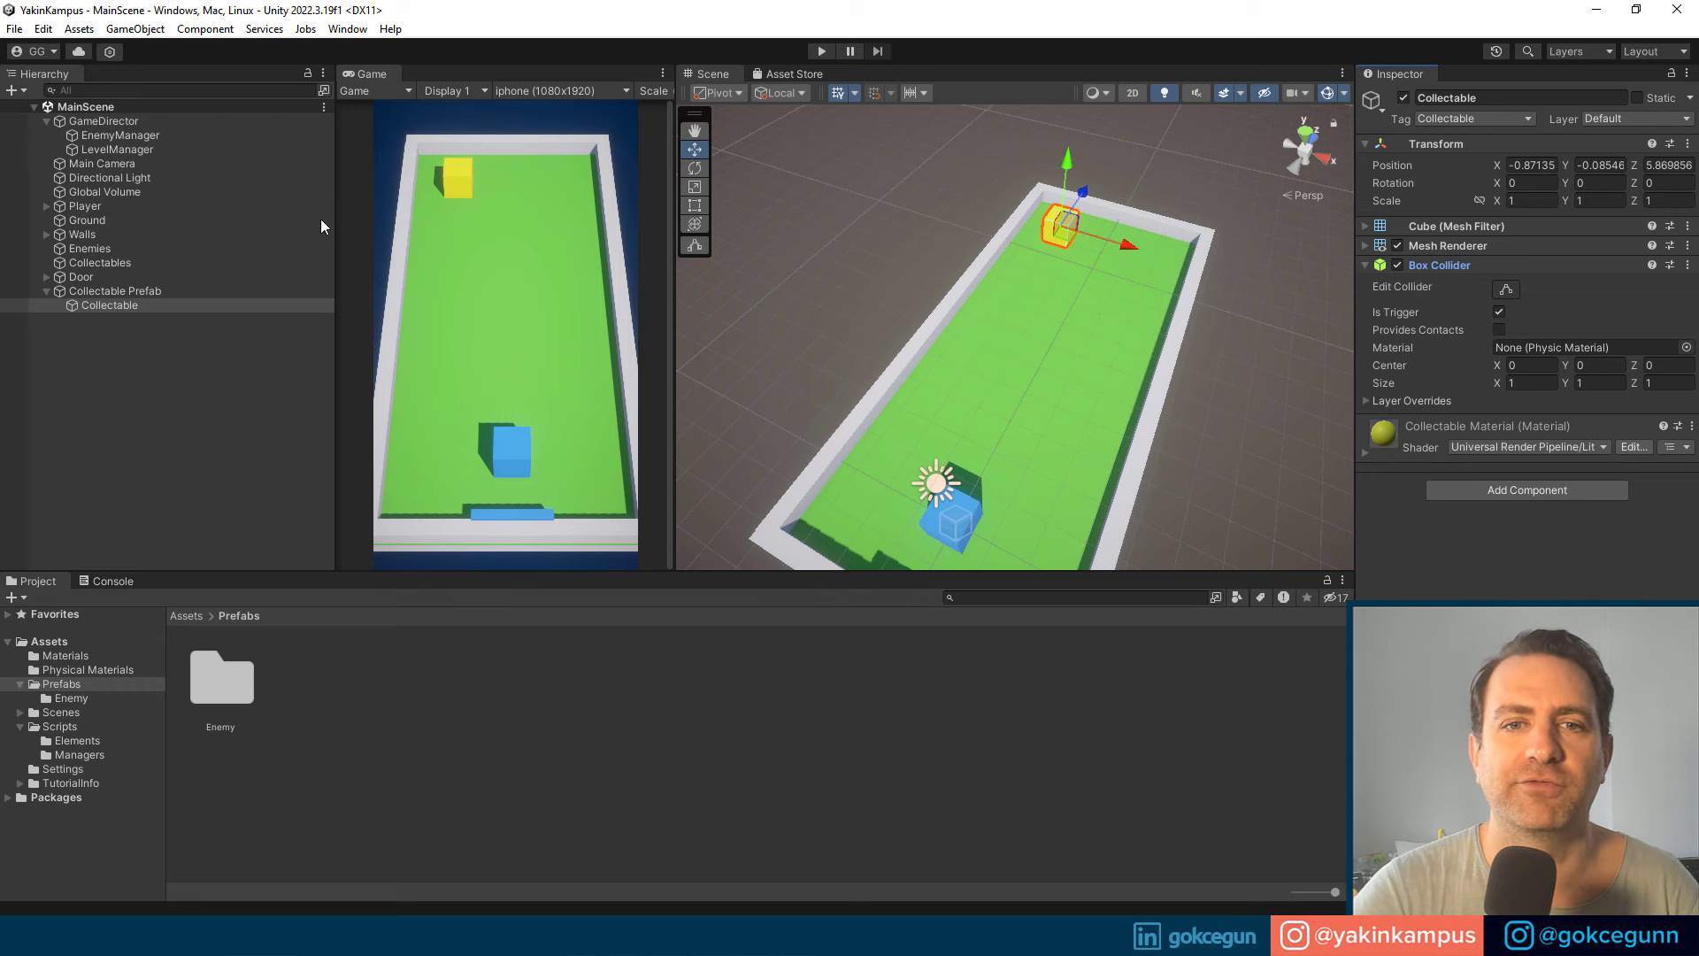
# Step: Create a new folder named 'Collectable' inside the Prefabs folder
pyautogui.rightClick(328, 710)
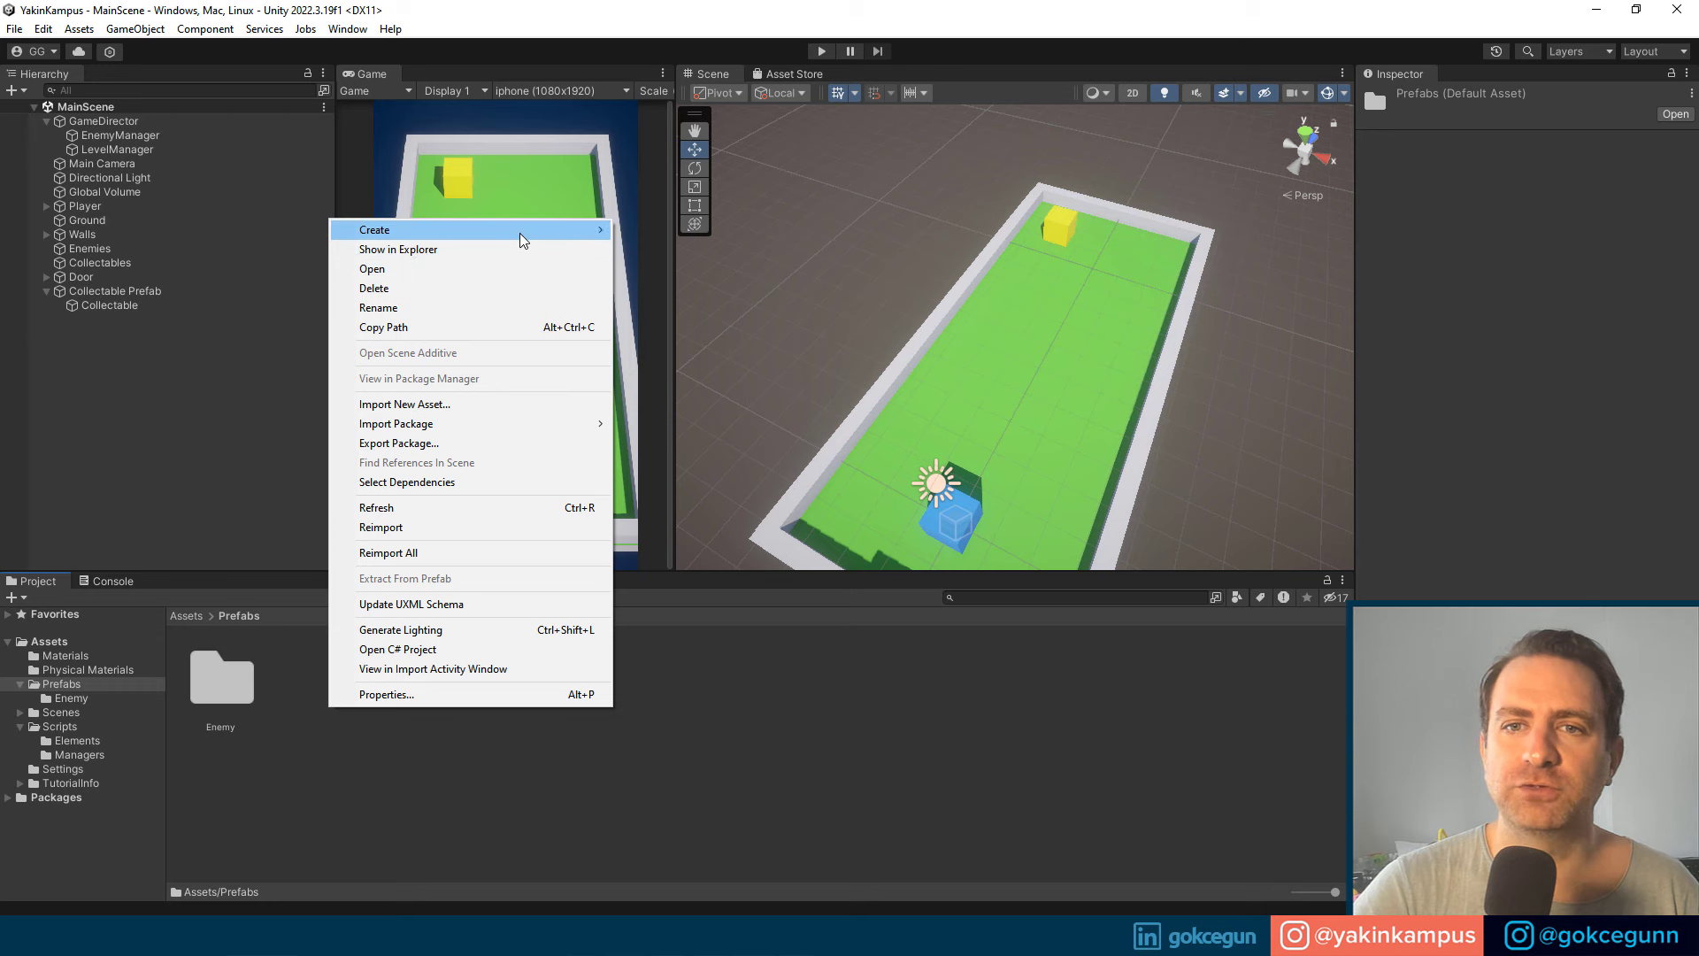
pyautogui.moveTo(513, 230)
pyautogui.click(740, 42)
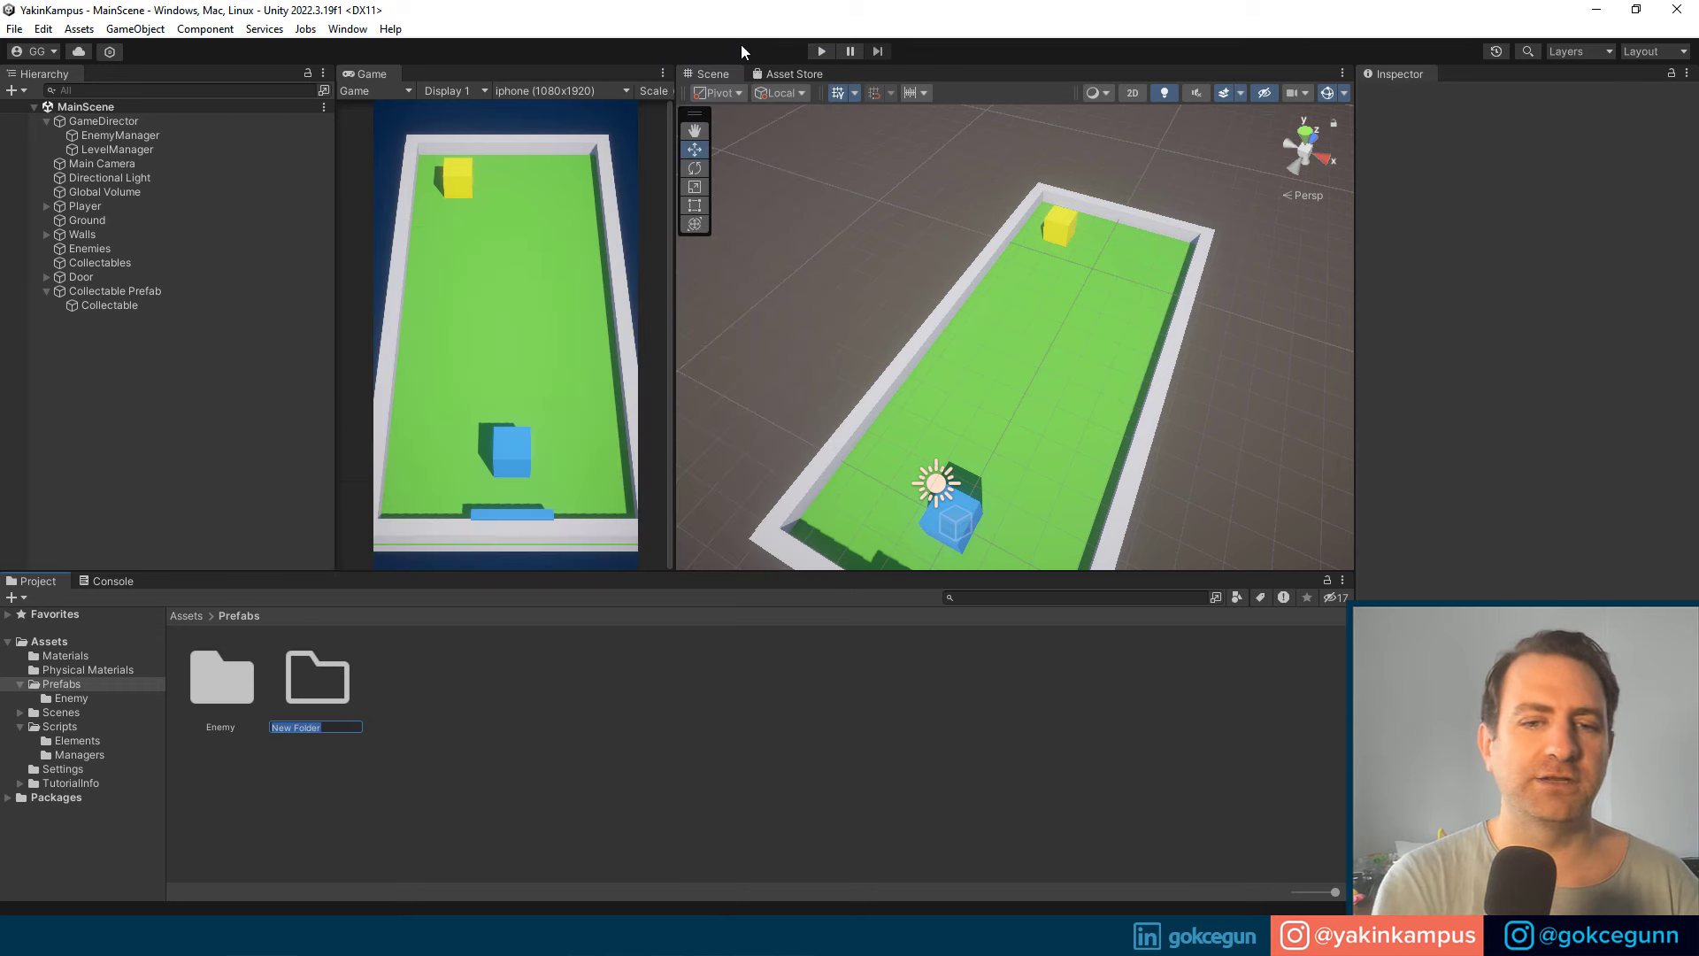
pyautogui.write('coll')
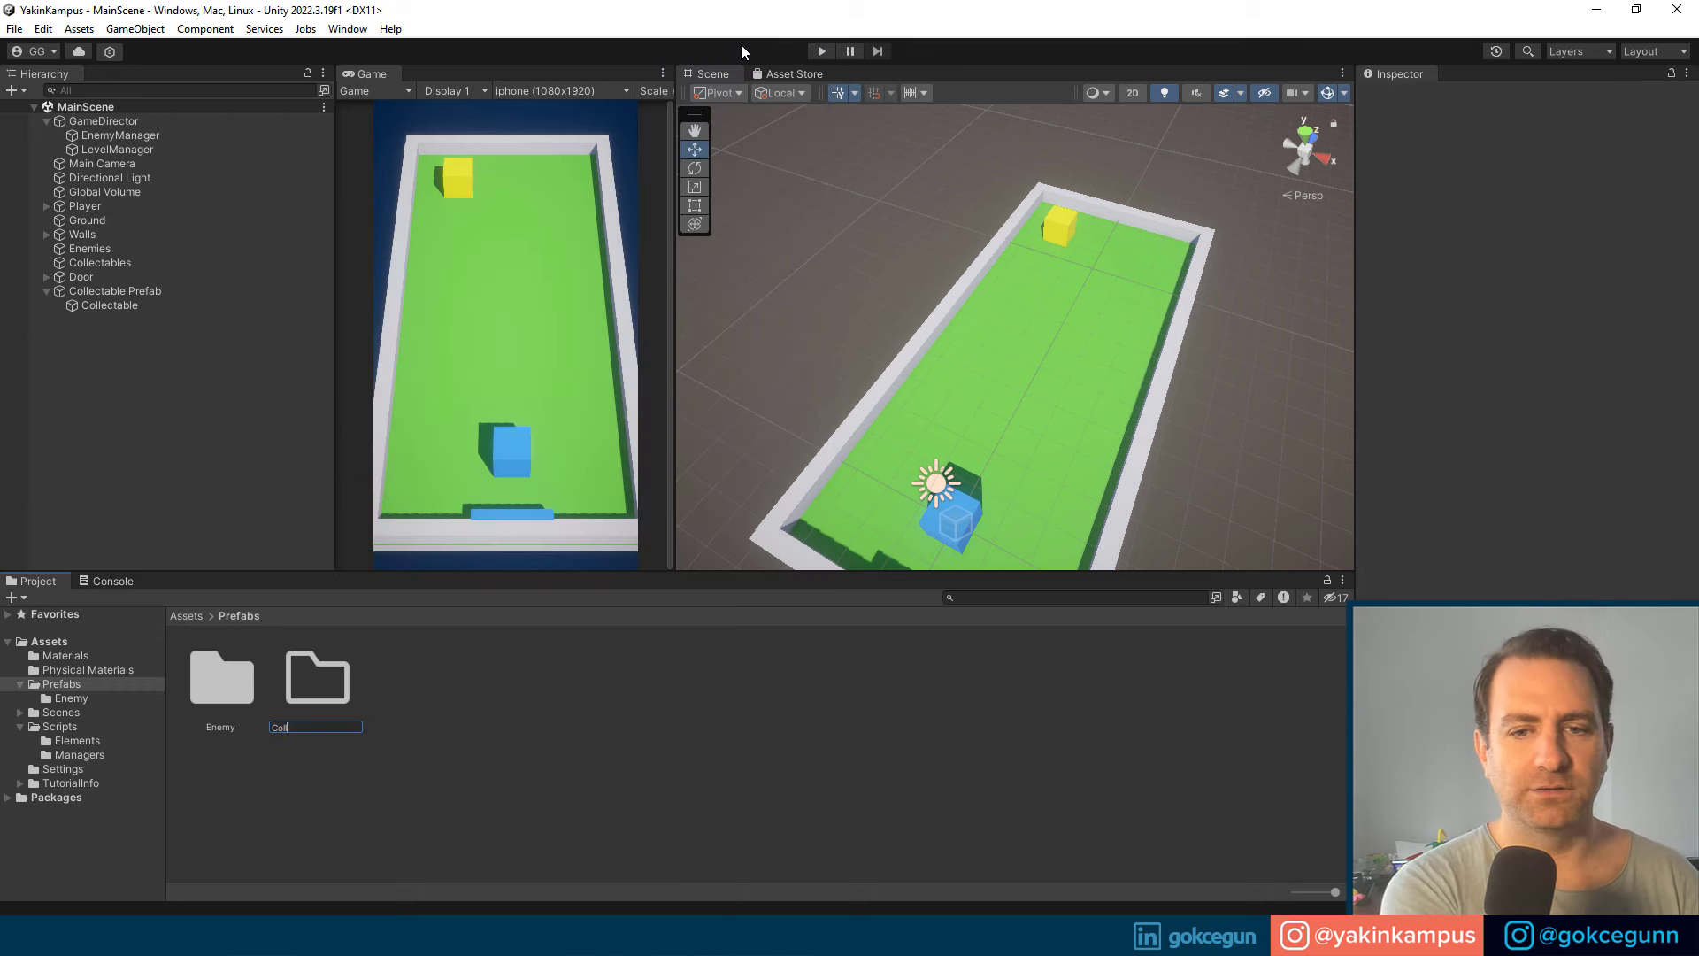
pyautogui.write('lectab')
pyautogui.press('Return')
pyautogui.press('Return')
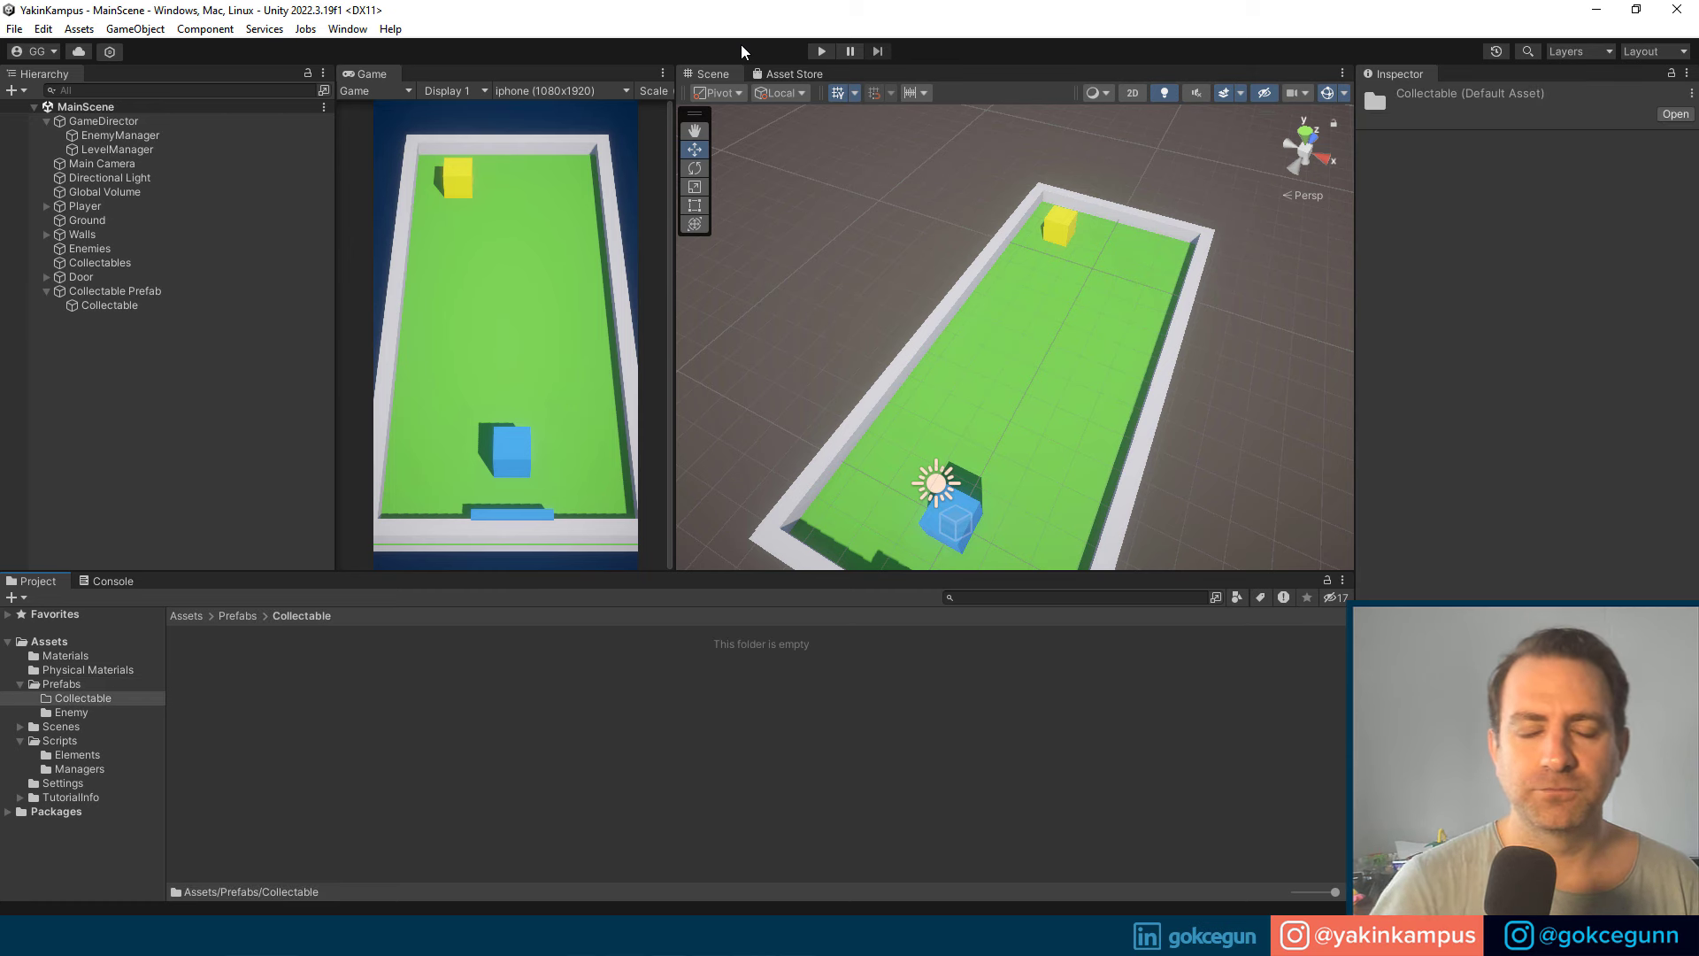
# Step: Save Collectable Prefab as an asset in that folder and delete the scene copy
pyautogui.moveTo(108, 285); pyautogui.dragTo(303, 716)
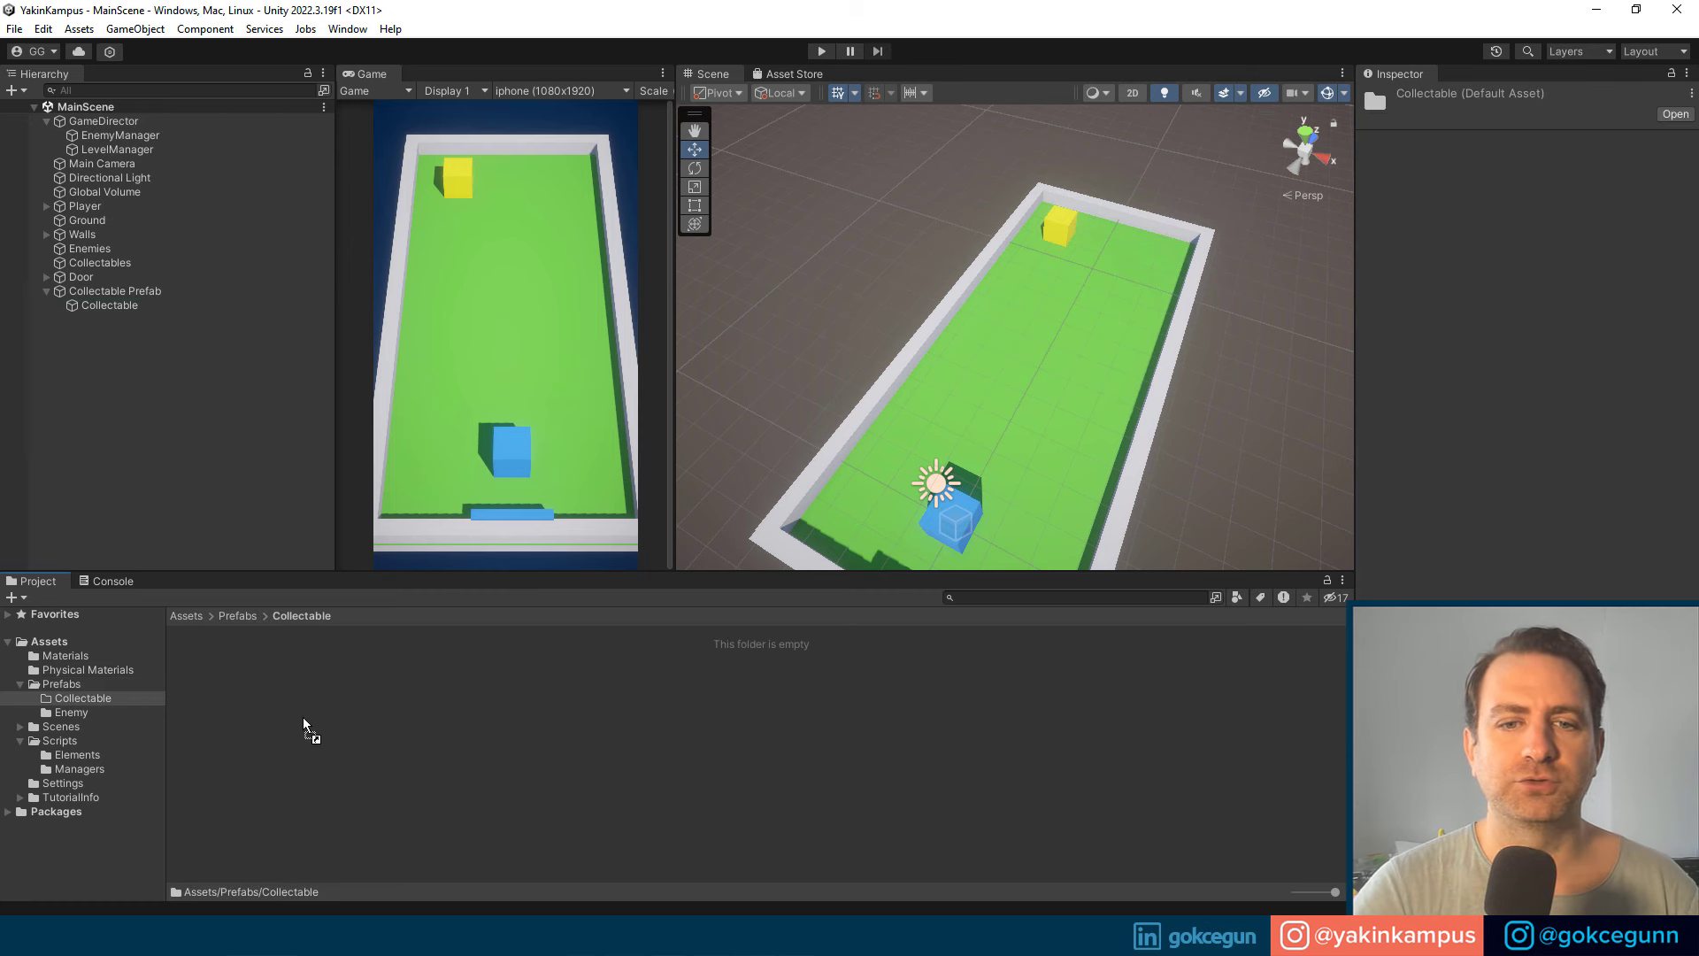
pyautogui.press('Delete')
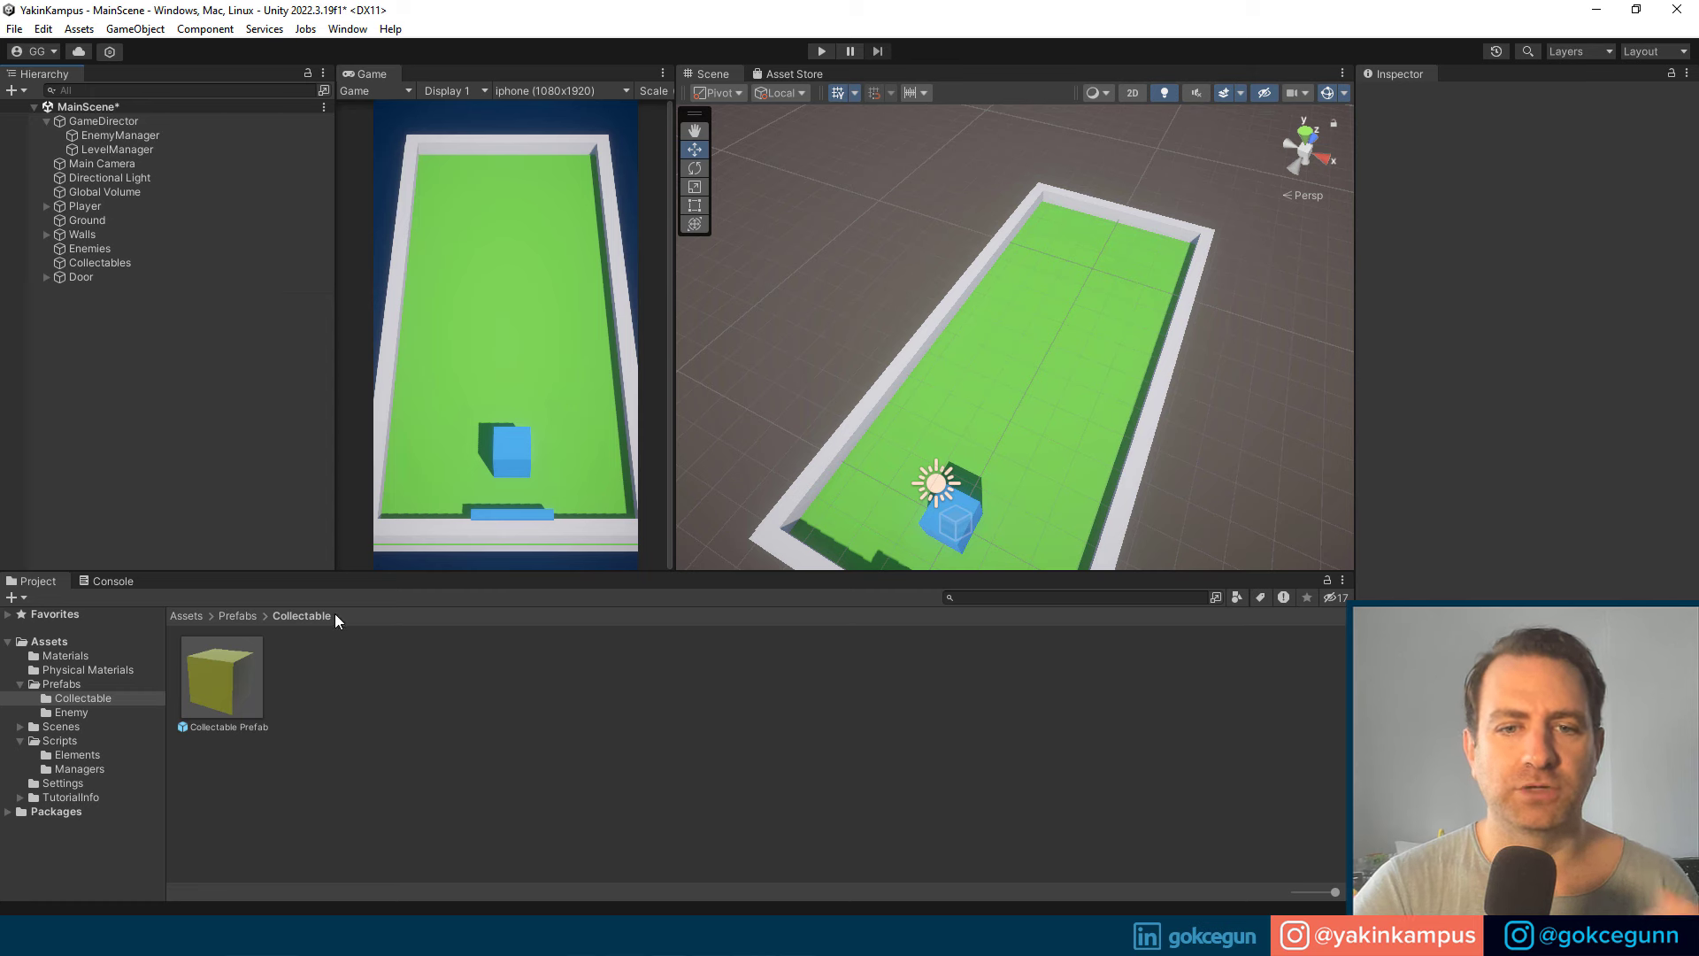
pyautogui.click(115, 149)
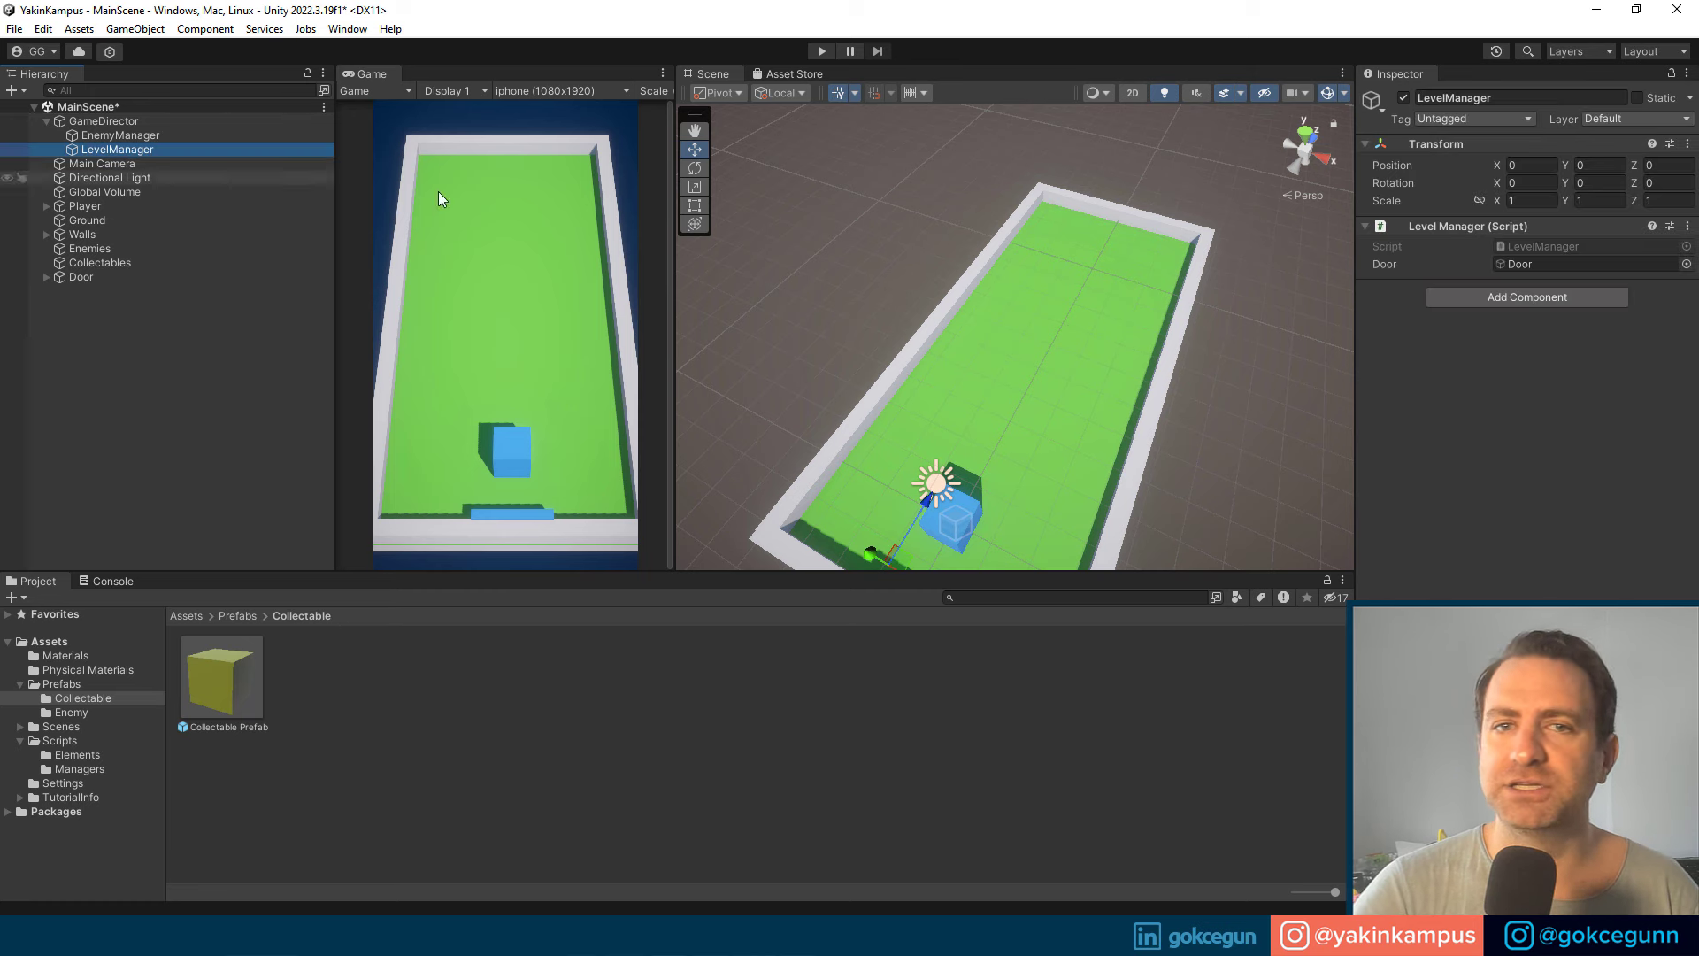
# Step: In LevelManager.cs, call CreateCollectable() after RandomizeDoorPosition in RestartLevel and generate its method stub
pyautogui.doubleClick(1557, 244)
pyautogui.scroll(3, 425, 461)
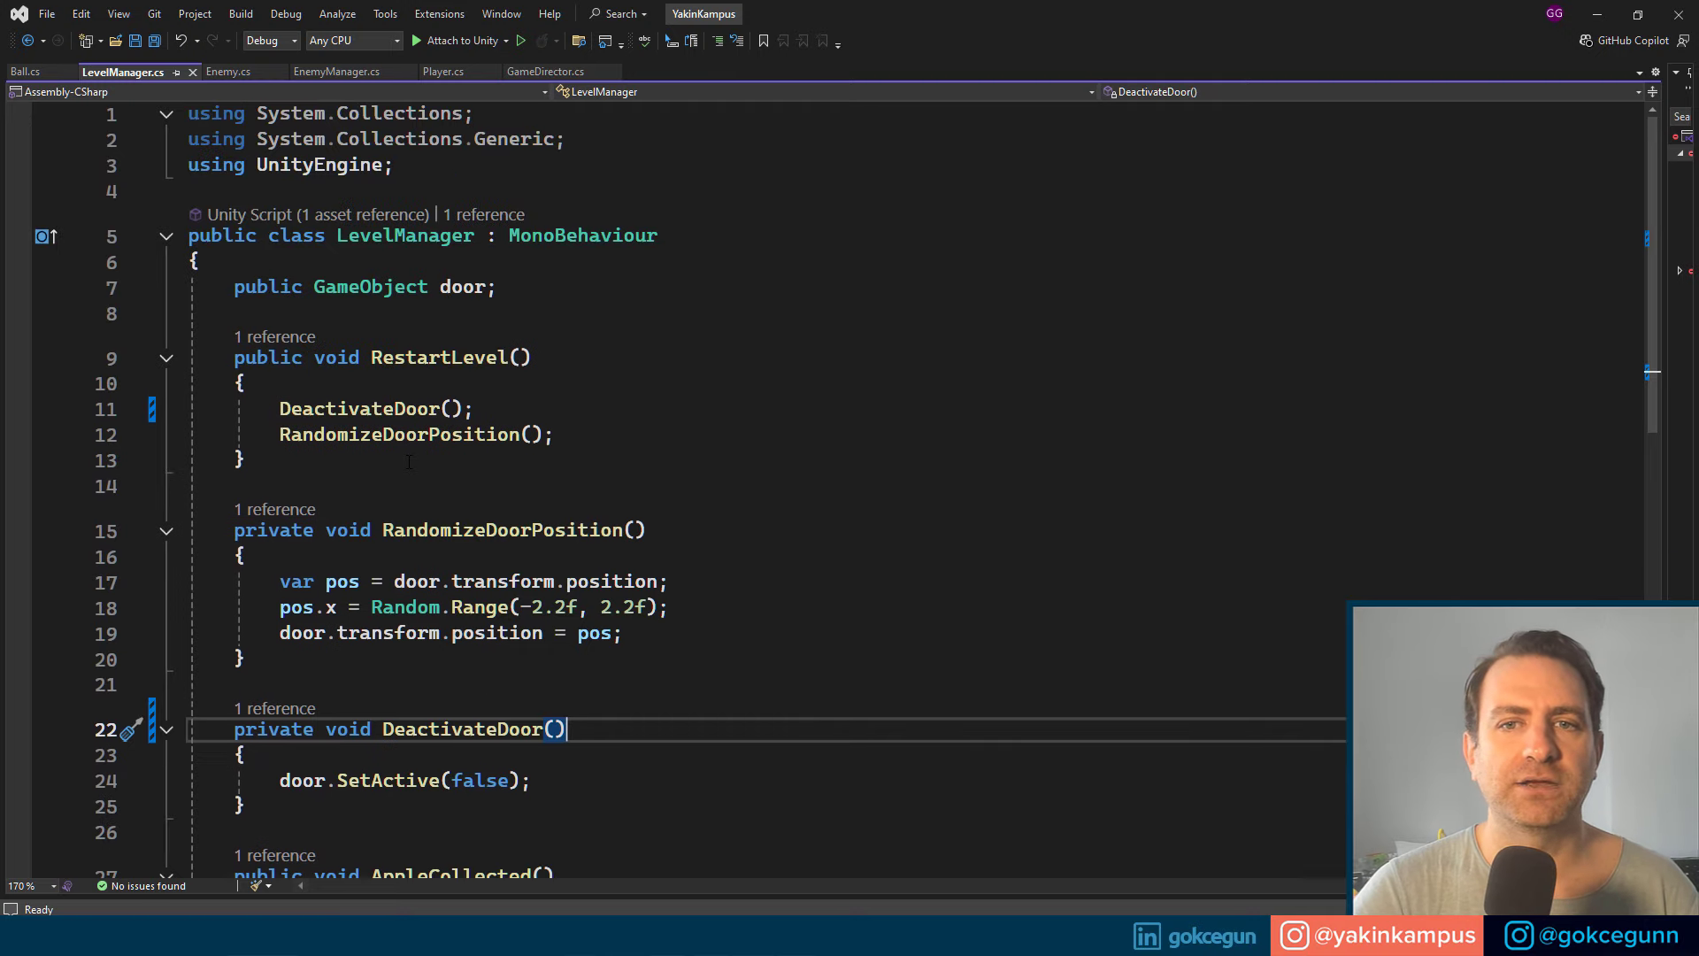
pyautogui.click(391, 361)
pyautogui.click(588, 407)
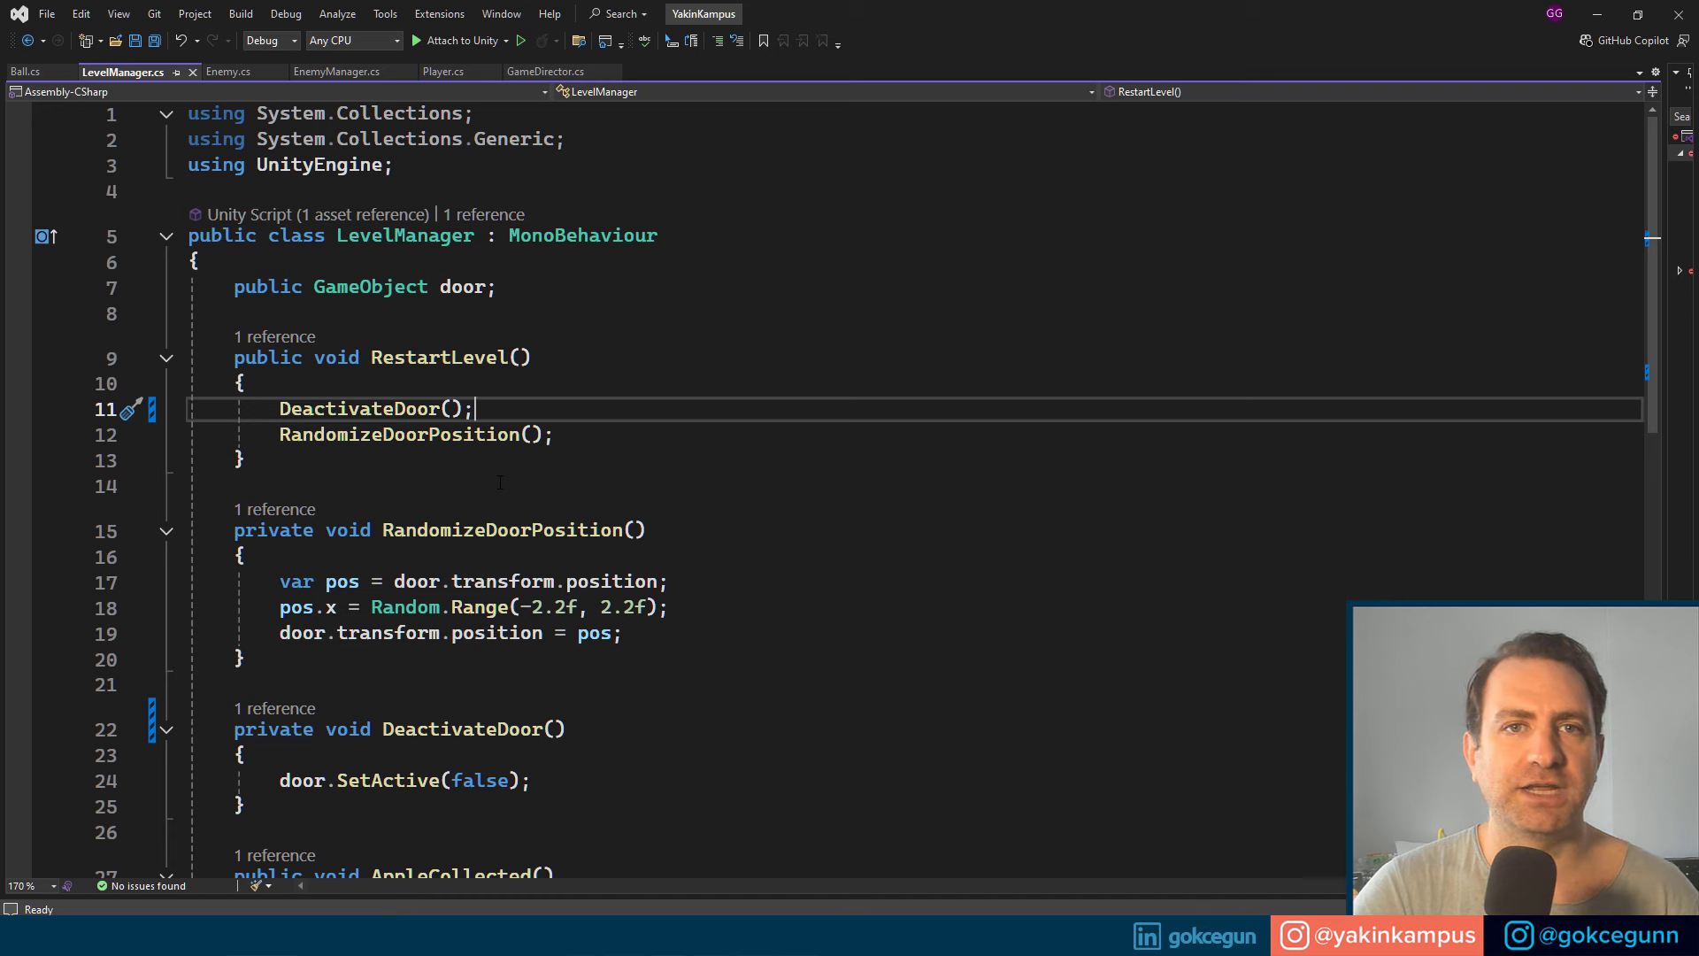
pyautogui.click(489, 473)
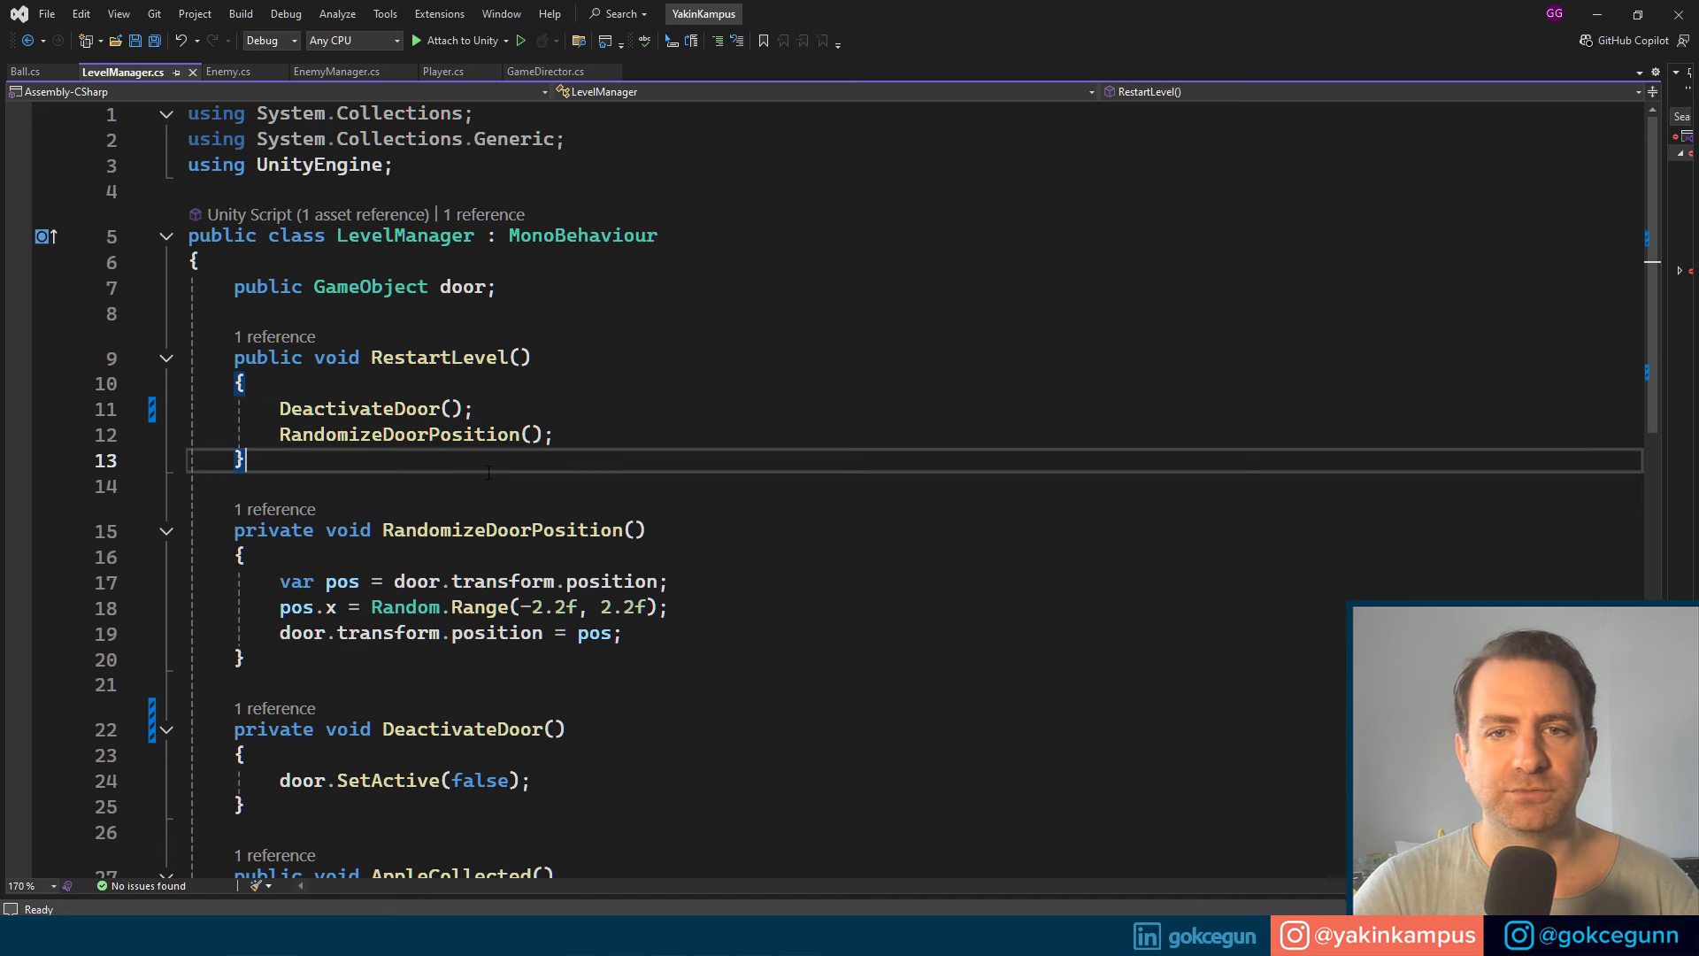
pyautogui.click(569, 436)
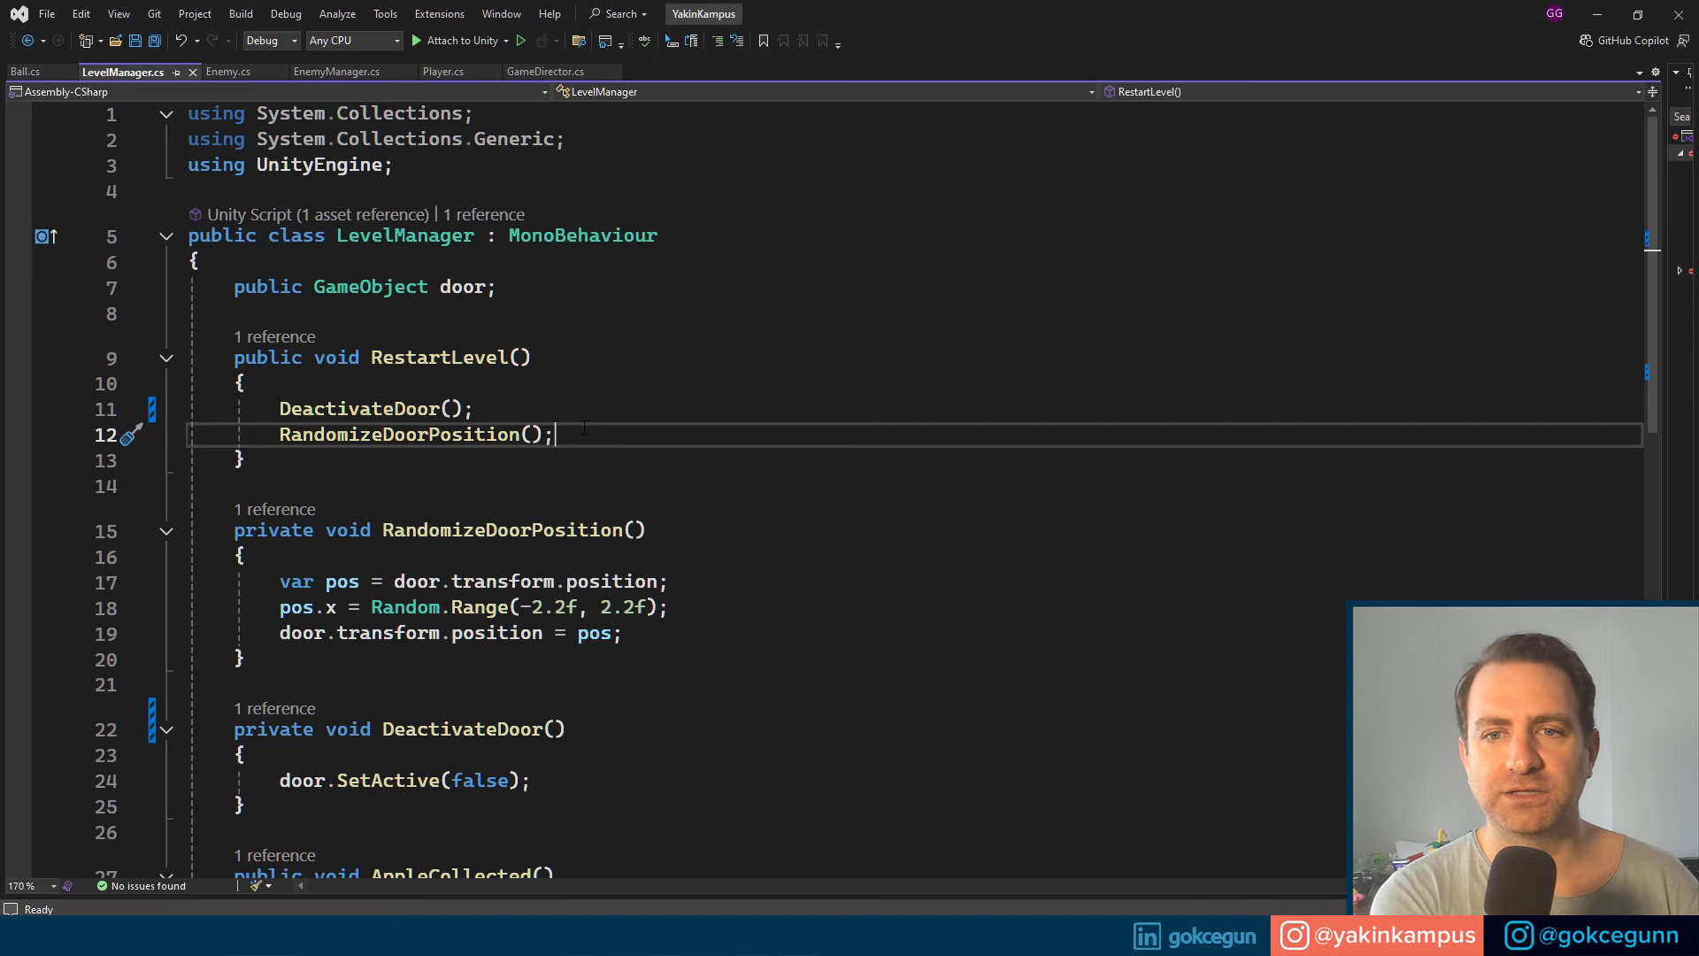
pyautogui.press('Return')
pyautogui.write('Create')
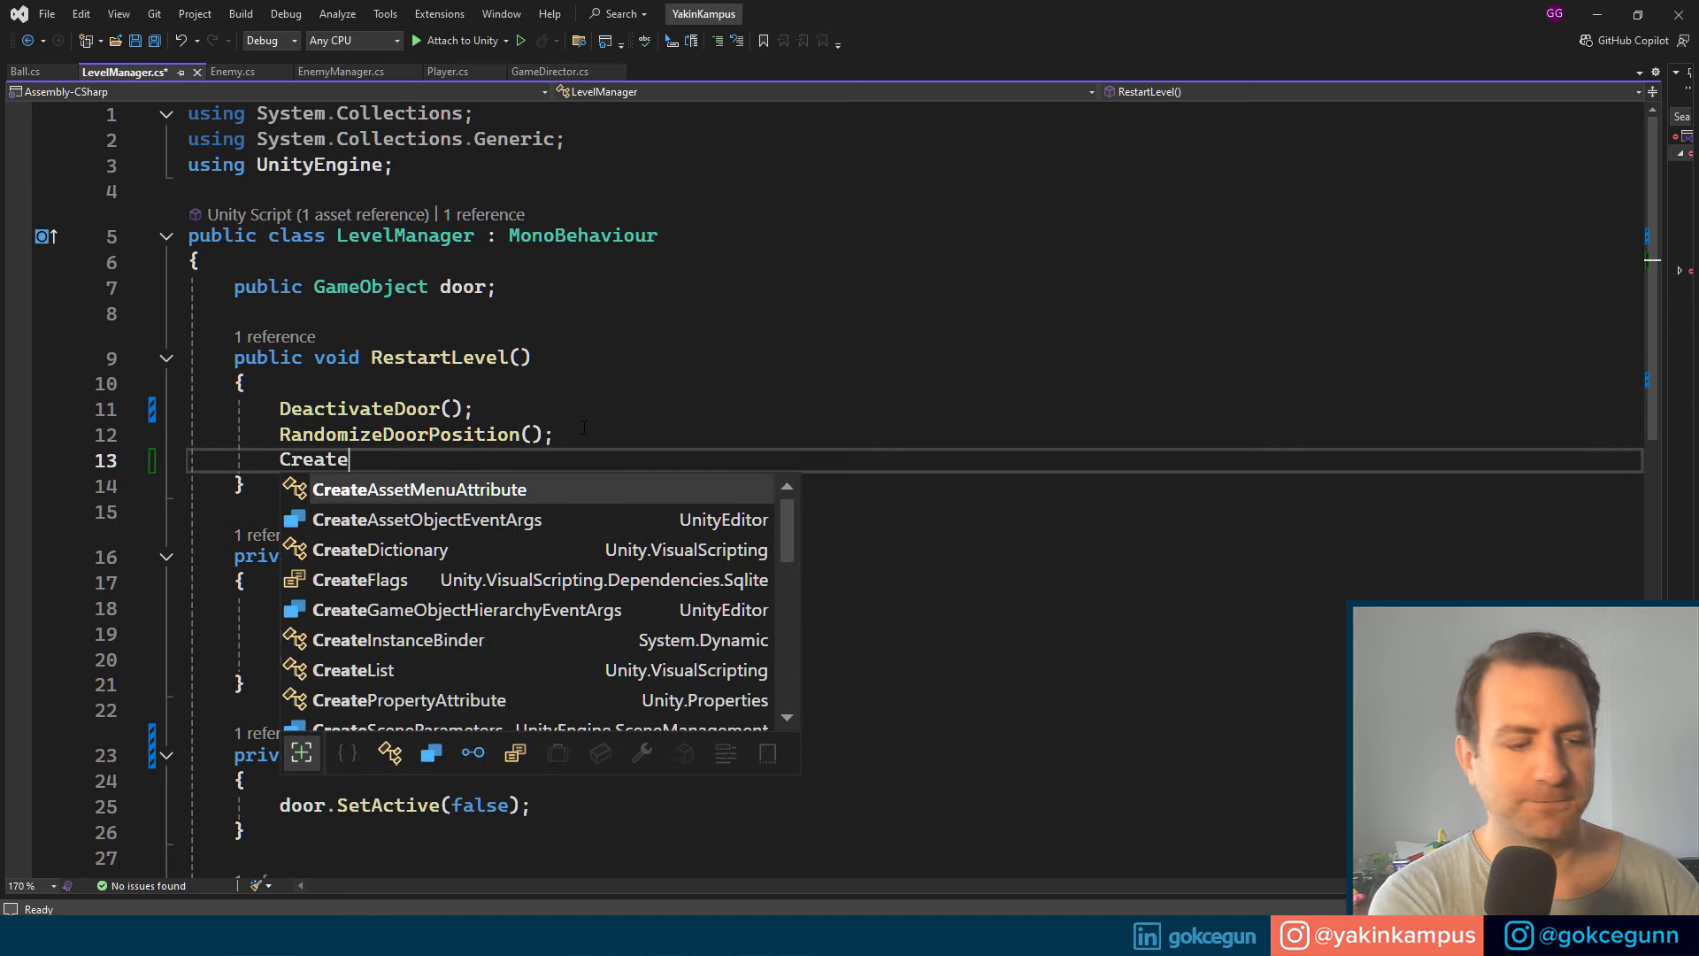
pyautogui.write('Collectab')
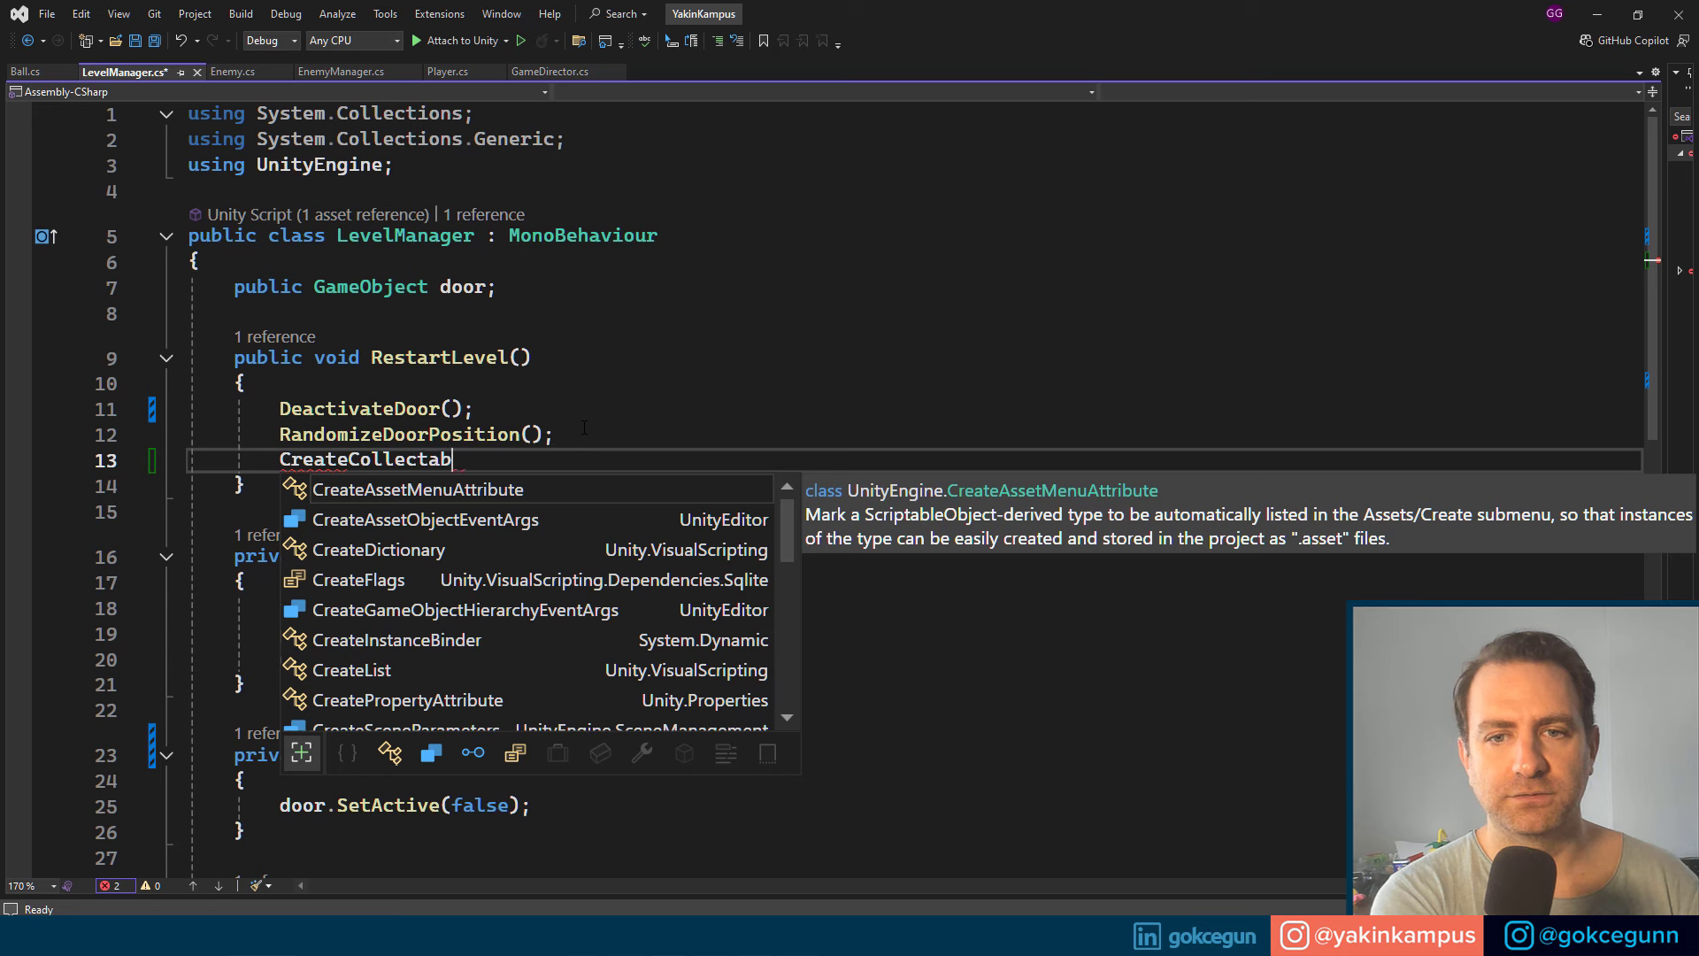
pyautogui.write('le();')
pyautogui.press('Left')
pyautogui.press('Left')
pyautogui.press('Left')
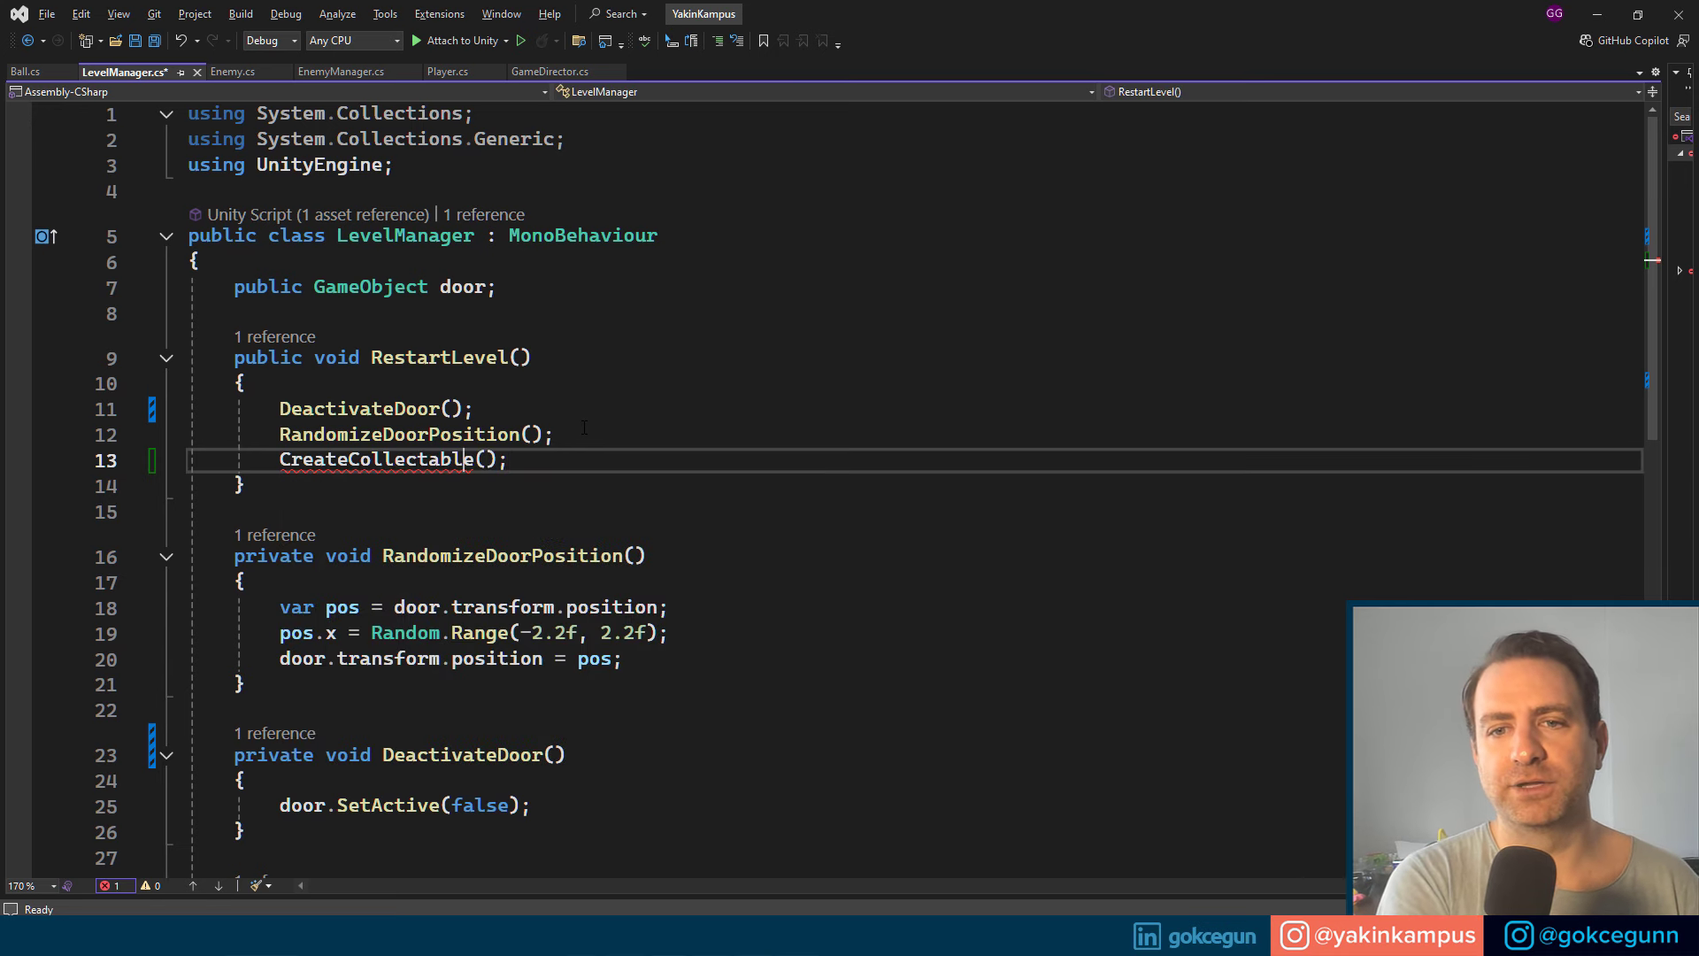
pyautogui.hotkey('ctrl', '.')
pyautogui.press('Return')
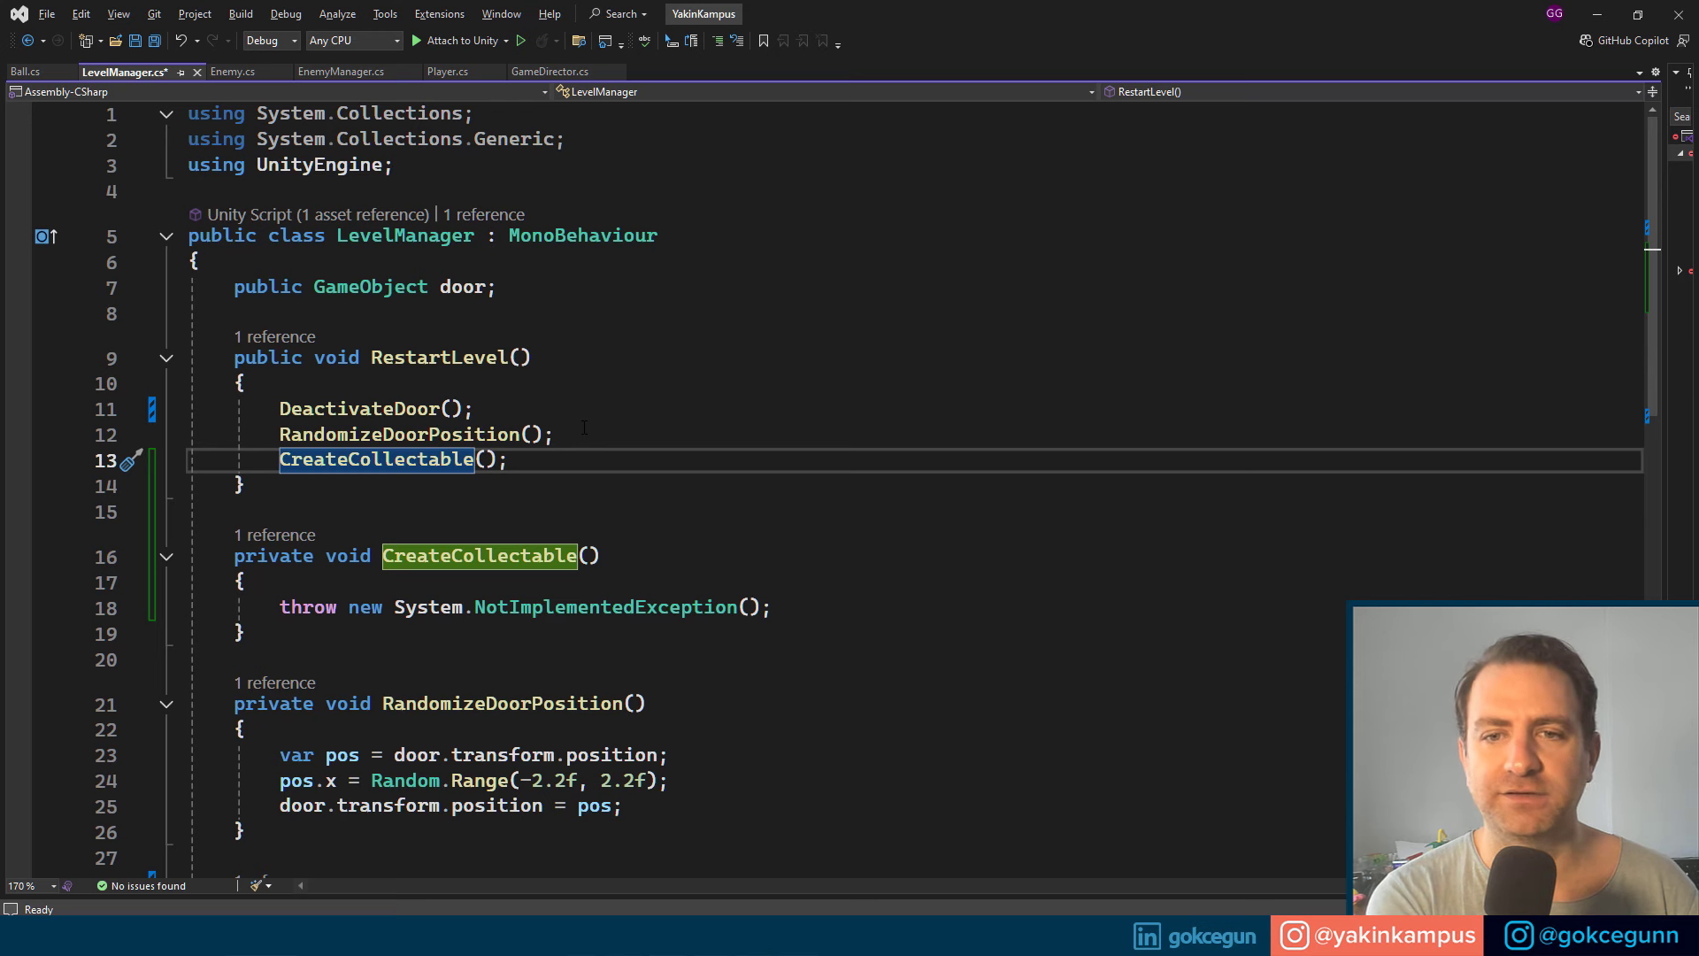
# Step: Remove the stub's placeholder throw and add a public GameObject collectablePrefab field
pyautogui.press('Down')
pyautogui.press('Down')
pyautogui.press('Down')
pyautogui.press('Down')
pyautogui.press('Down')
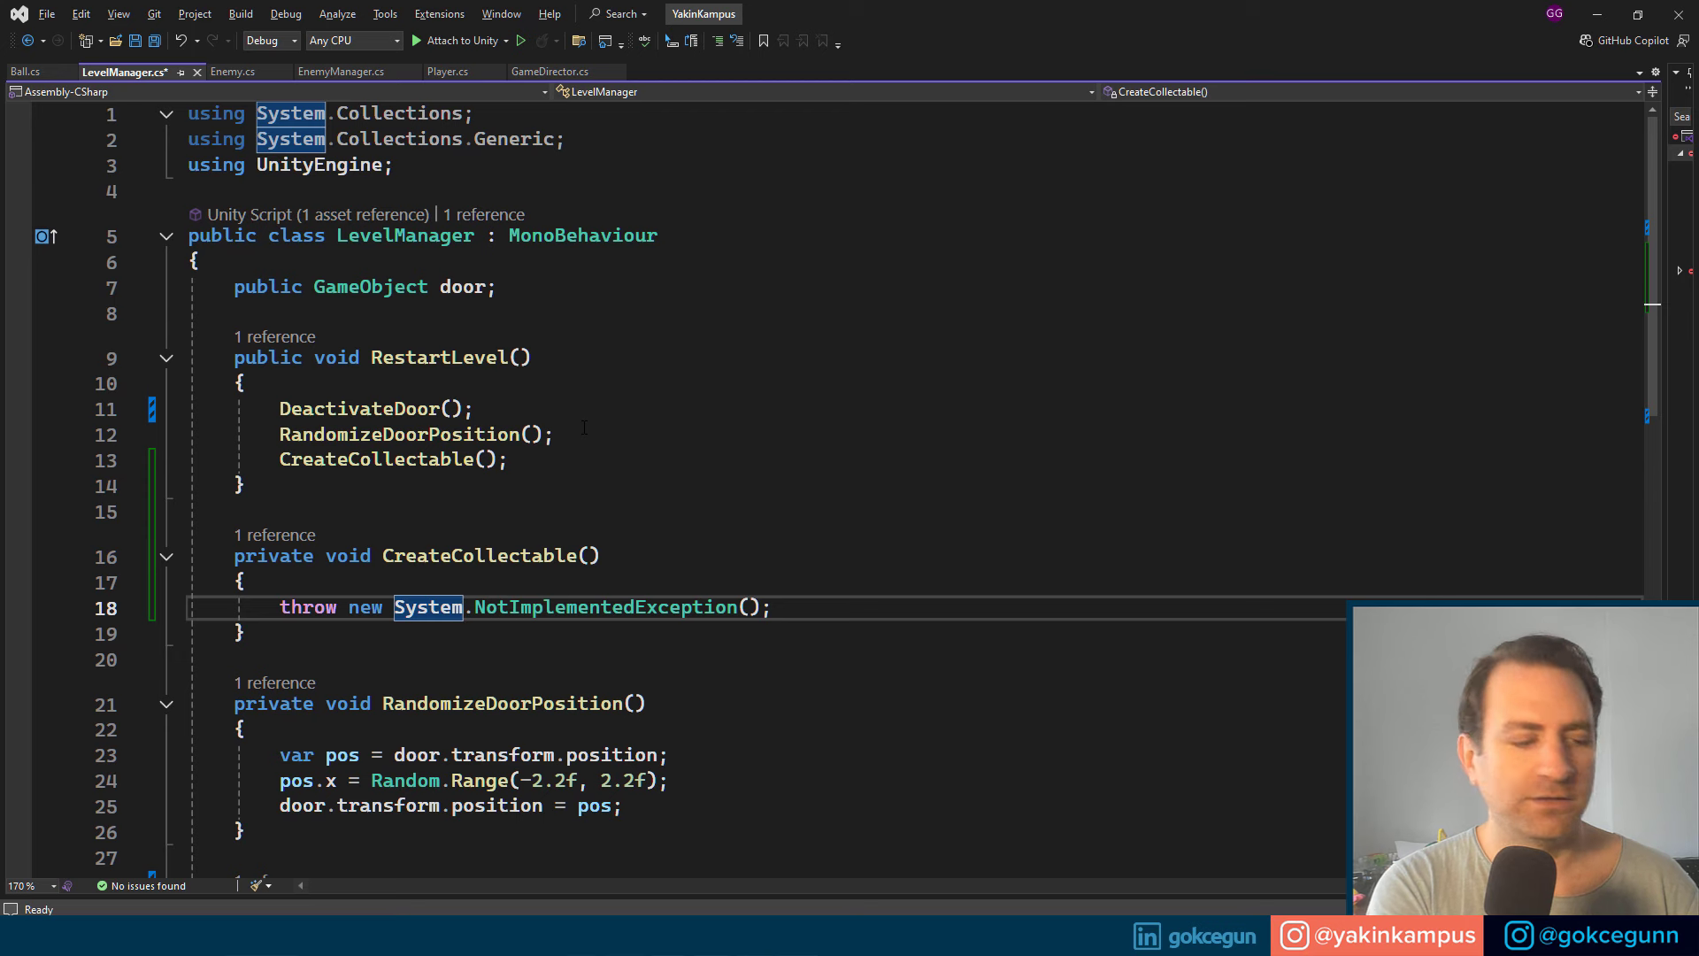
pyautogui.hotkey('ctrl', 'x')
pyautogui.press('Return')
pyautogui.hotkey('ctrl', 's')
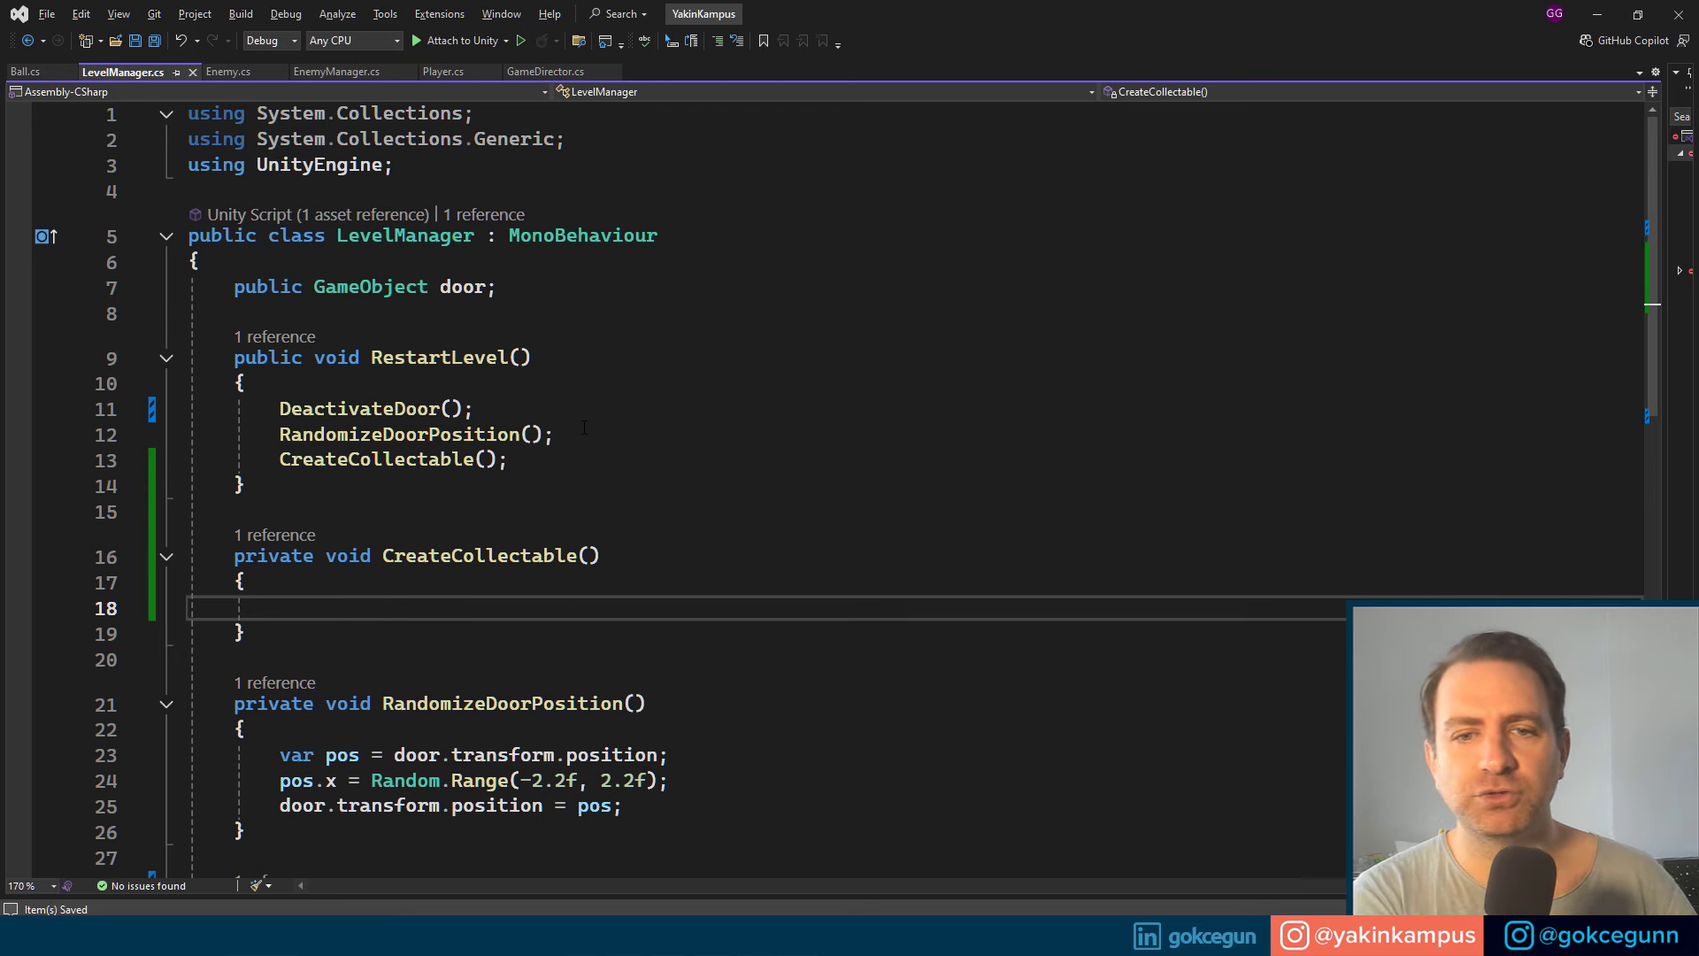
pyautogui.write('pu')
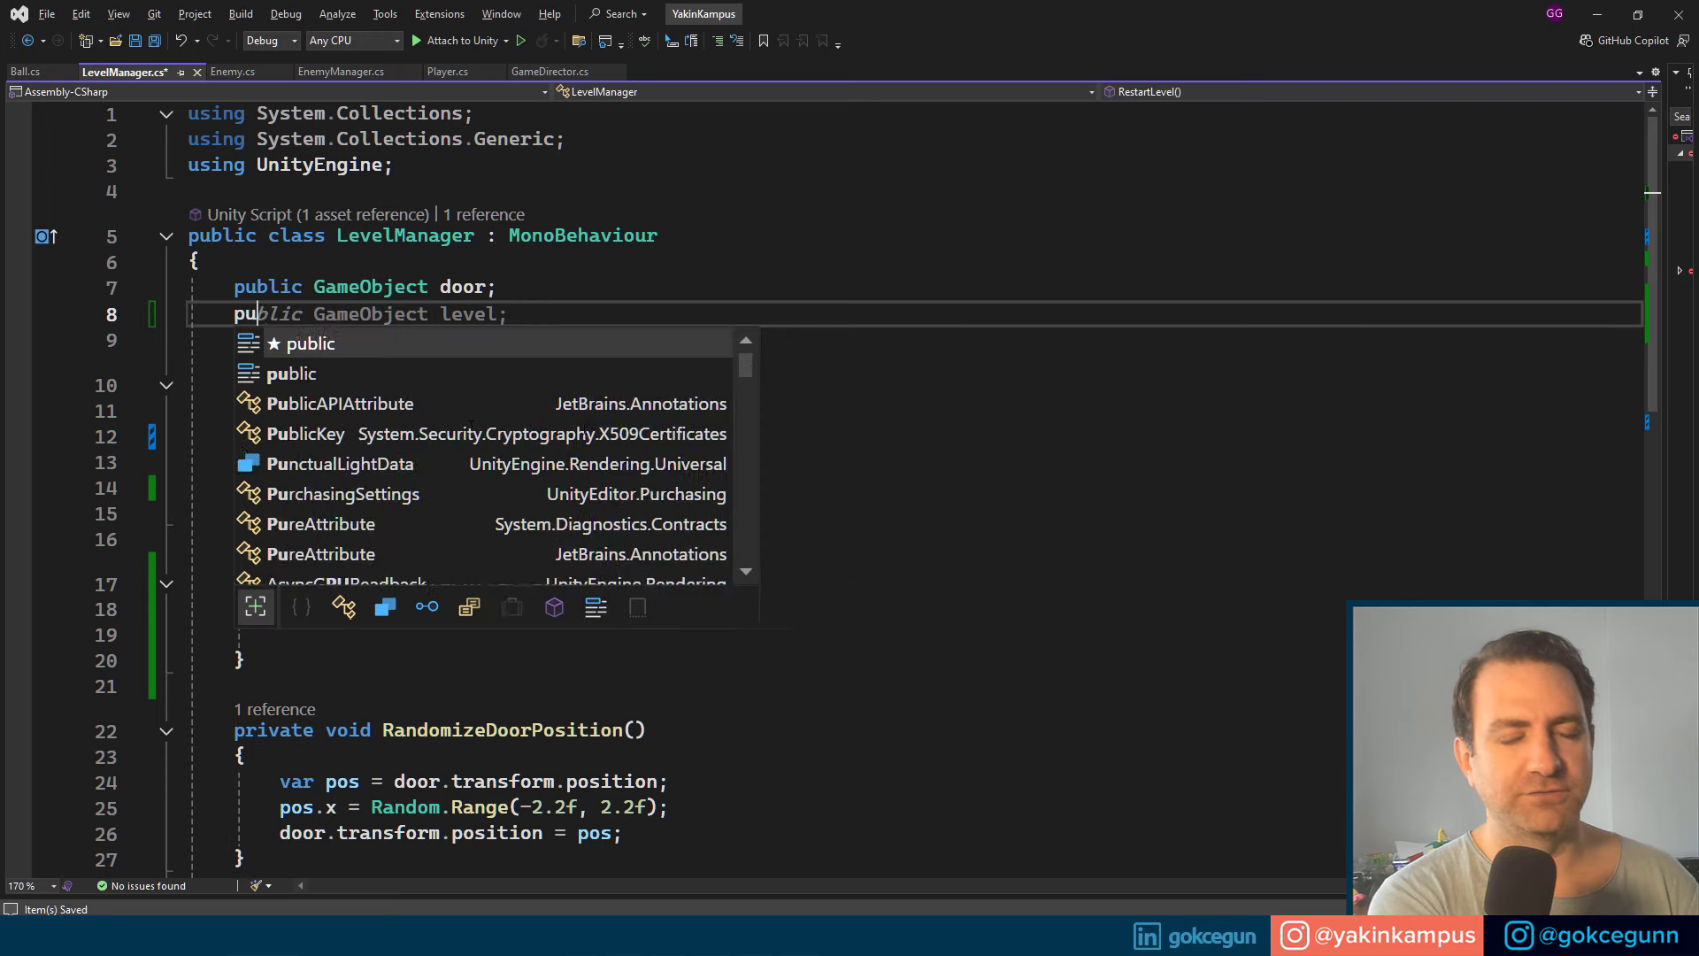
pyautogui.write('blic gam')
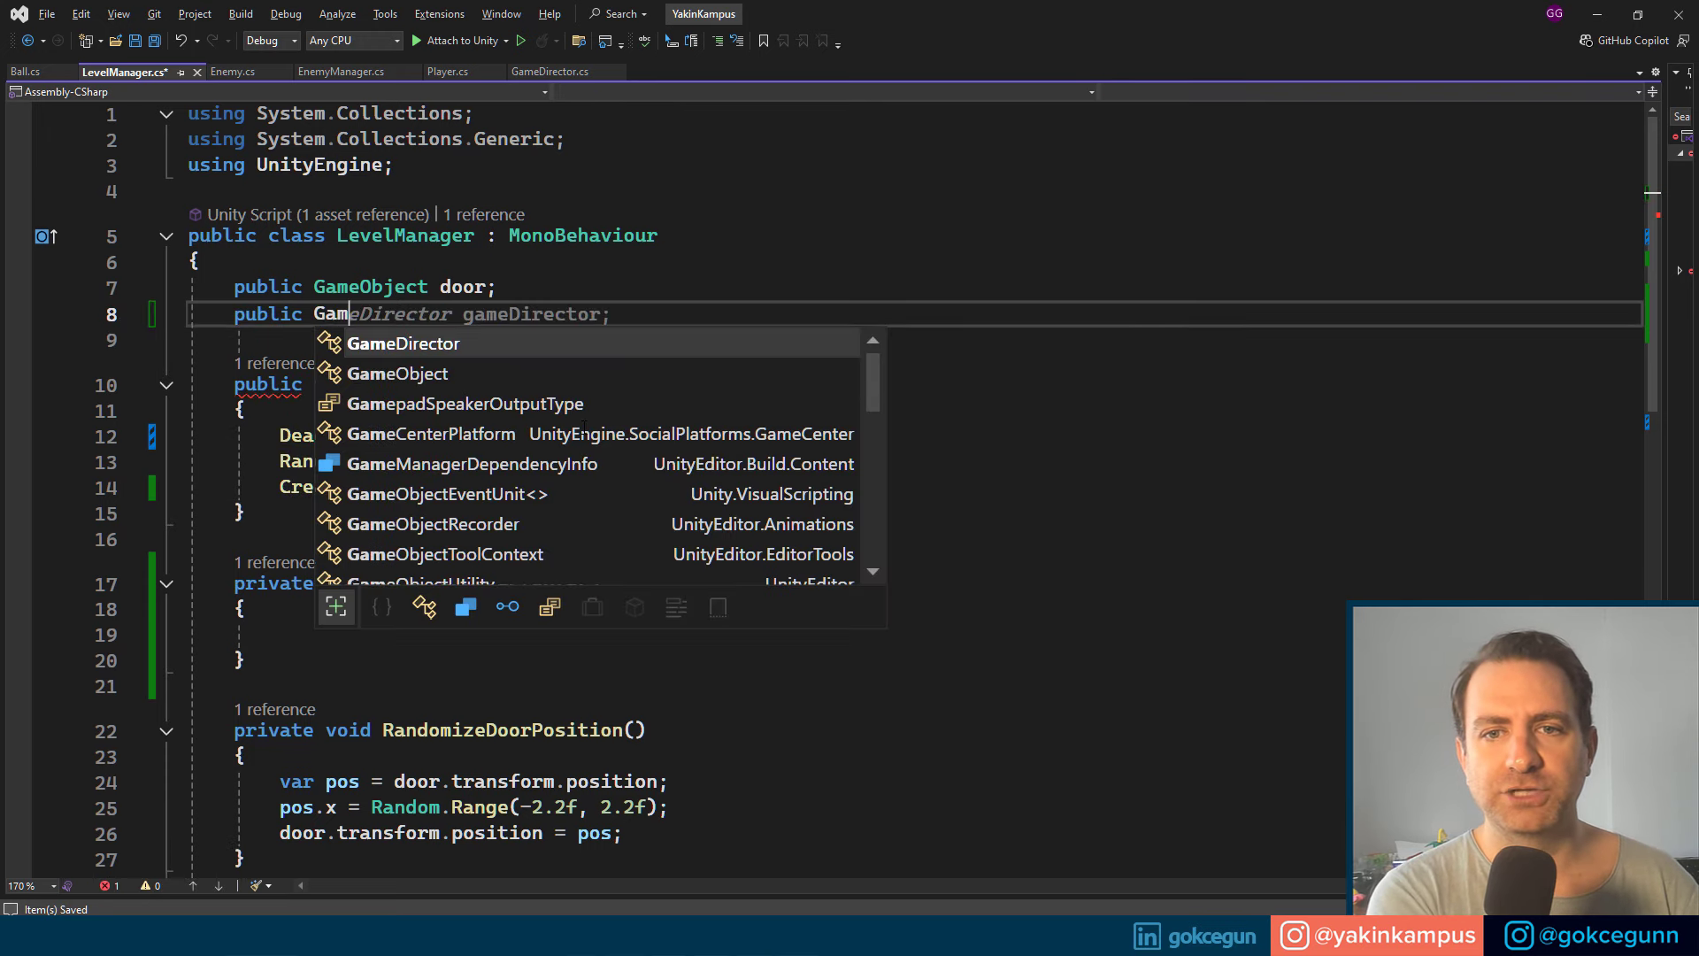
pyautogui.write('eObject colle')
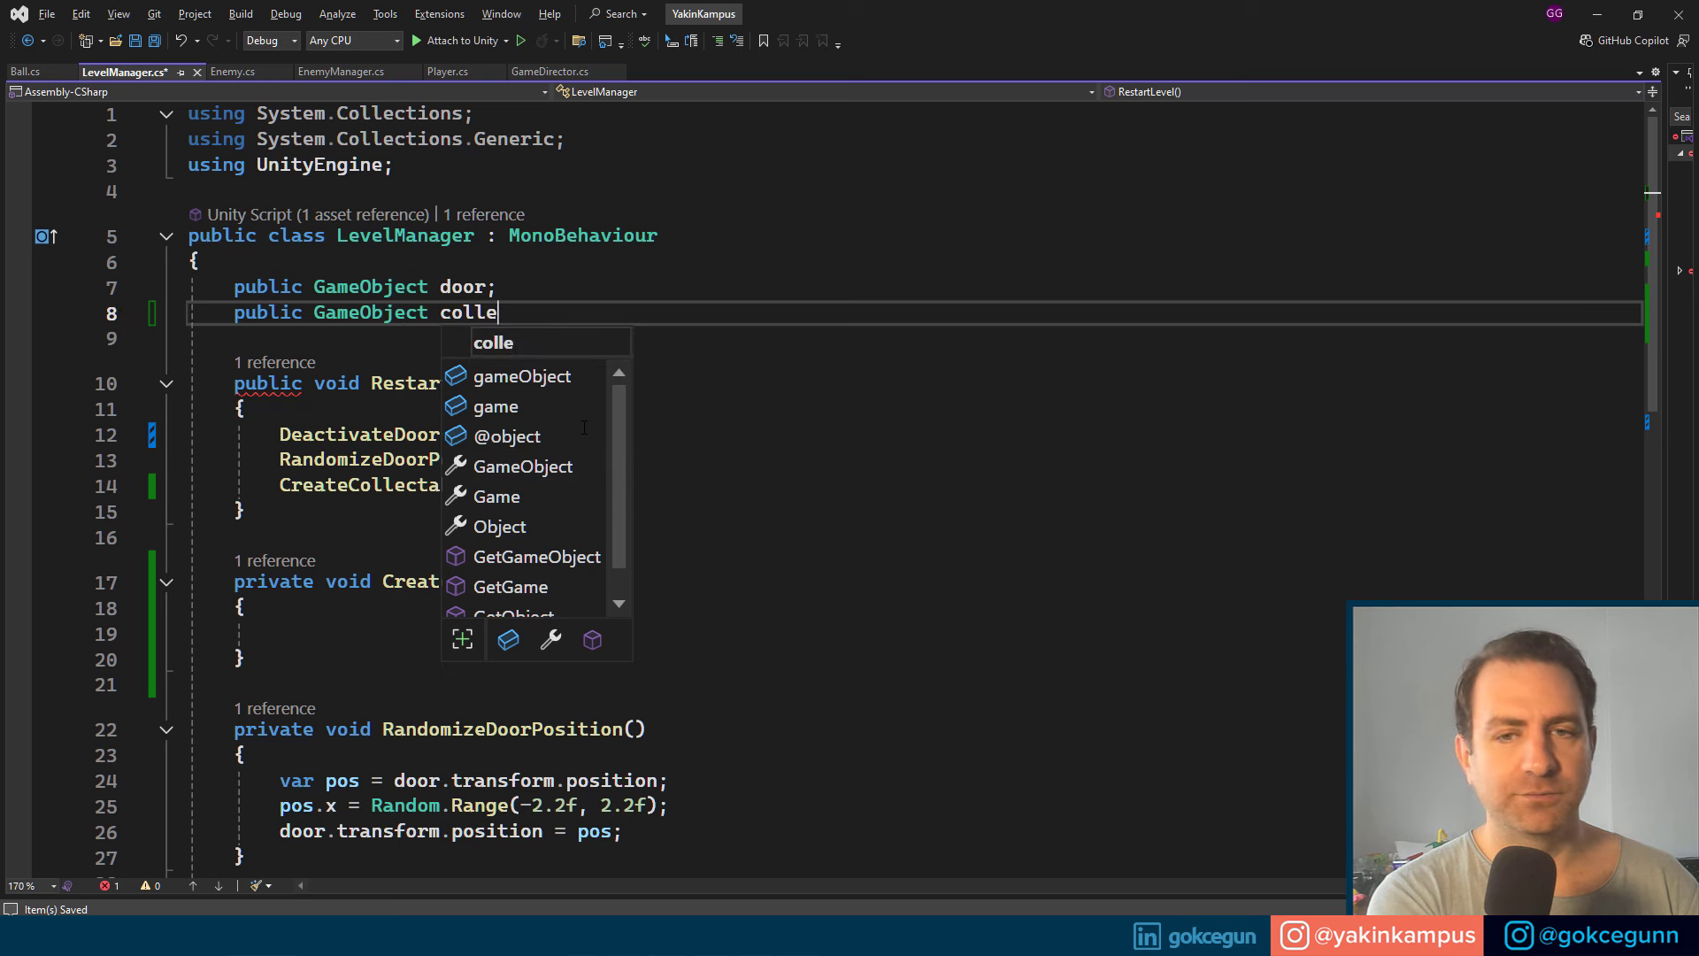
pyautogui.write('ctablePrea')
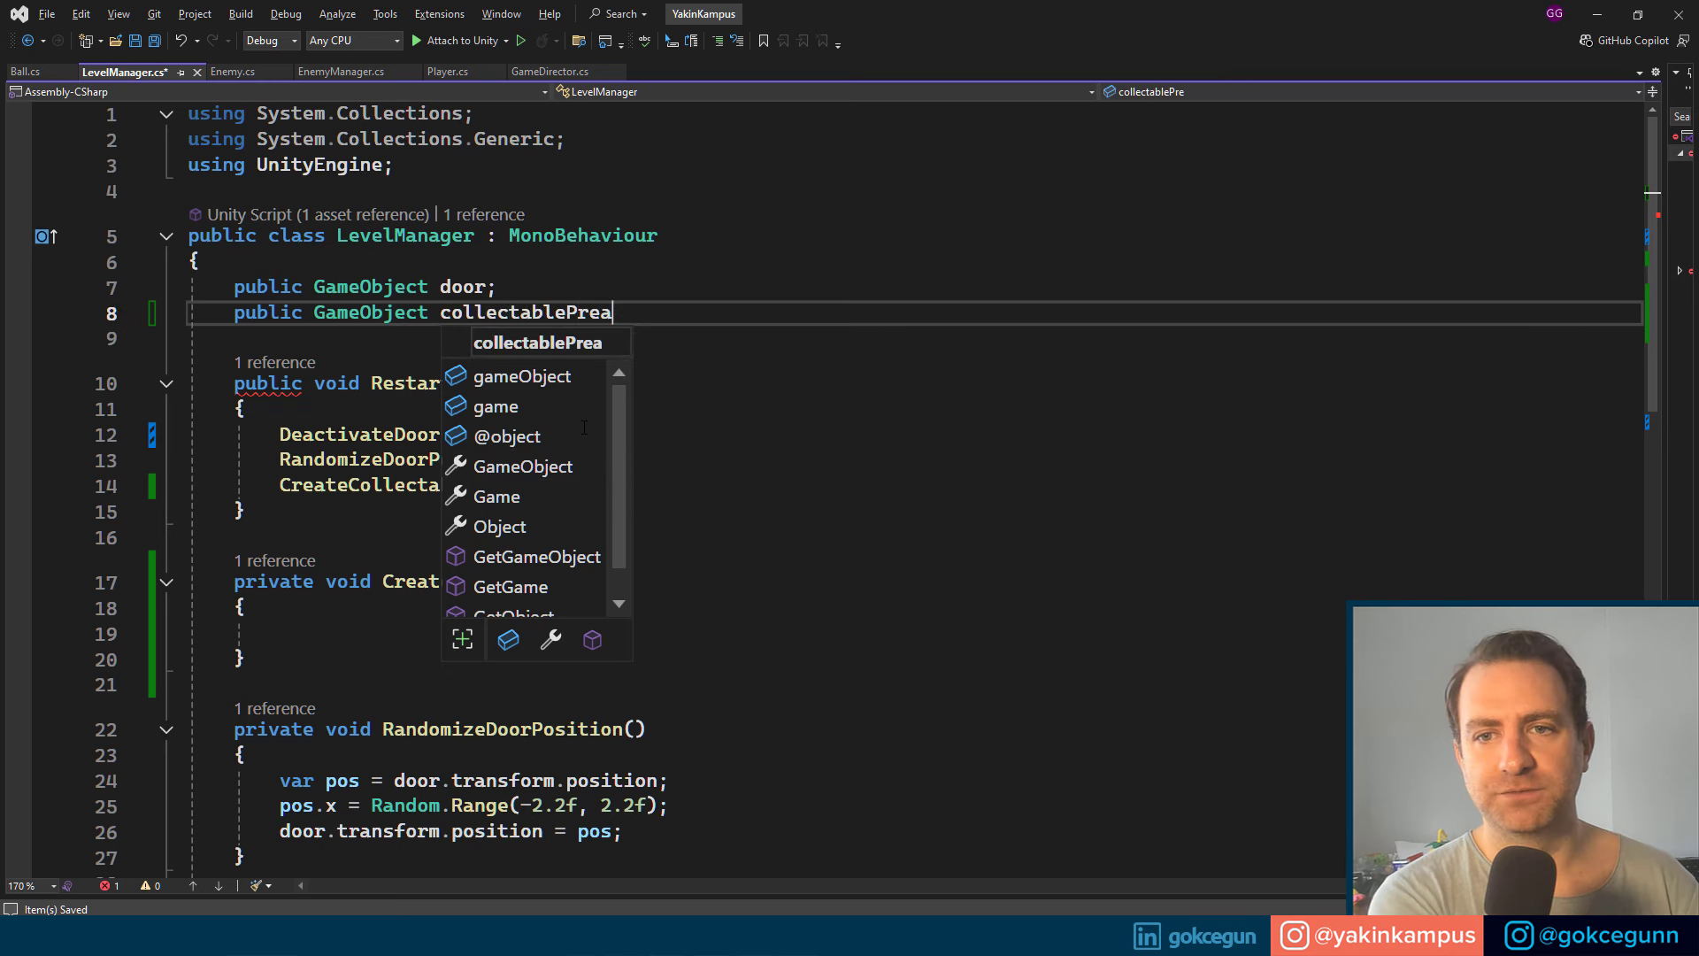
pyautogui.write(';')
pyautogui.hotkey('ctrl', 's')
pyautogui.press('Down')
pyautogui.press('Down')
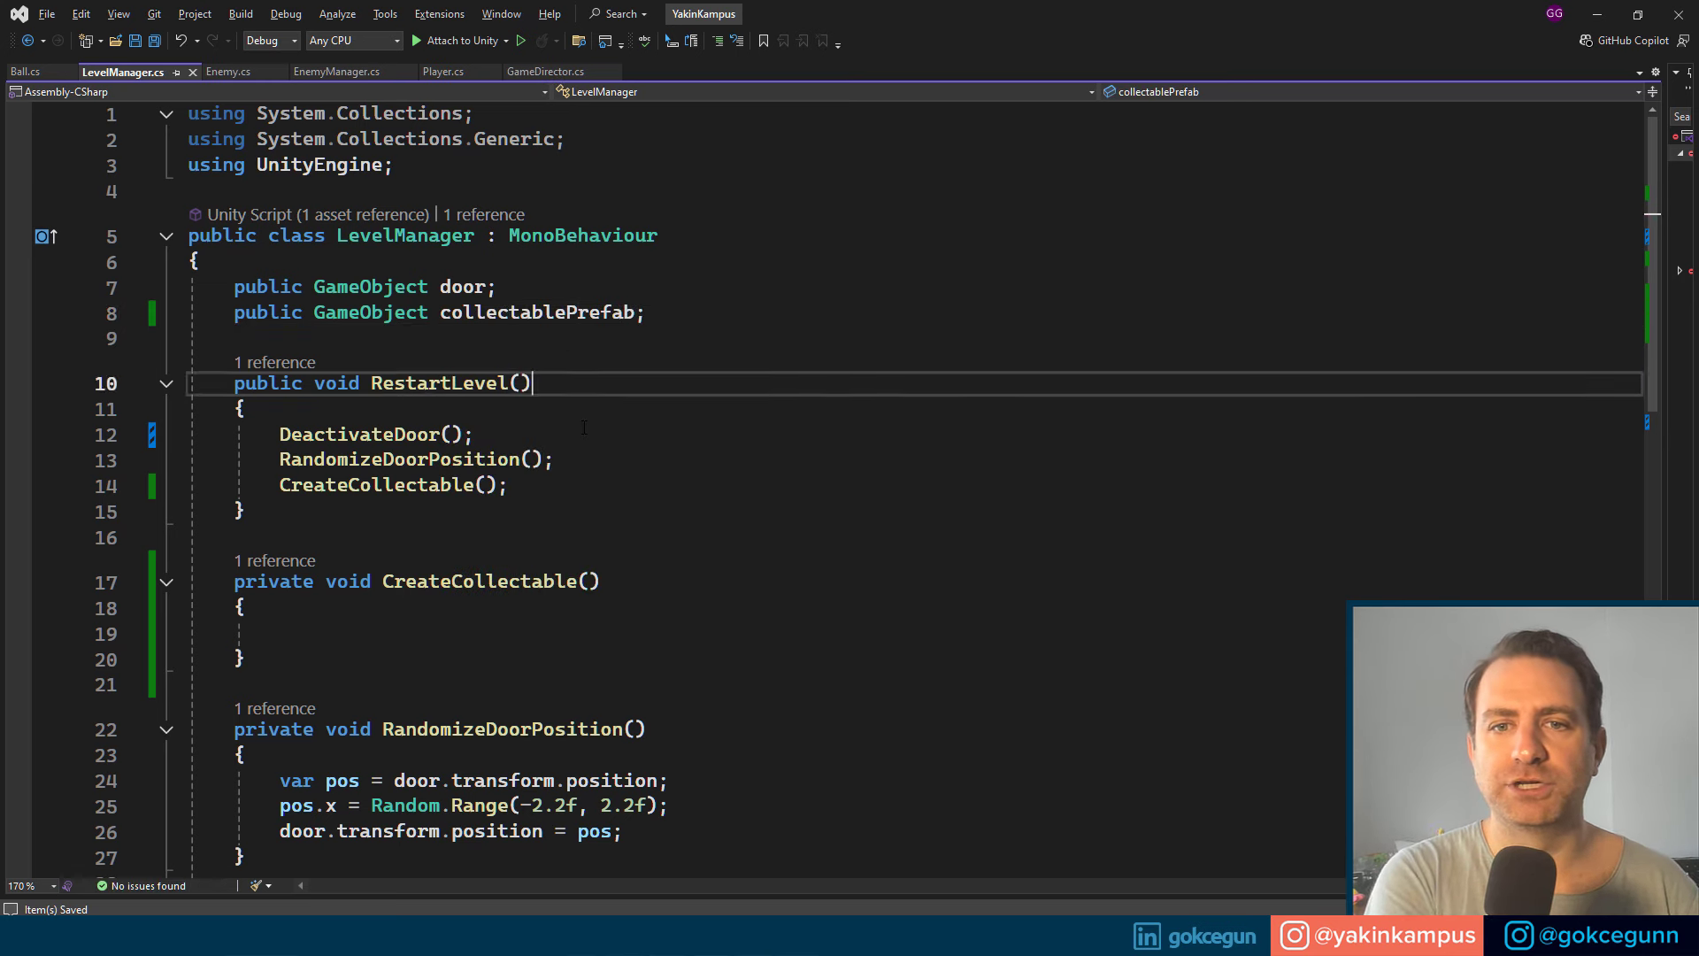
pyautogui.press('Down')
pyautogui.press('Down')
pyautogui.press('Down')
pyautogui.press('Down')
pyautogui.press('Down')
pyautogui.press('Down')
pyautogui.press('Down')
pyautogui.press('Down')
pyautogui.press('Down')
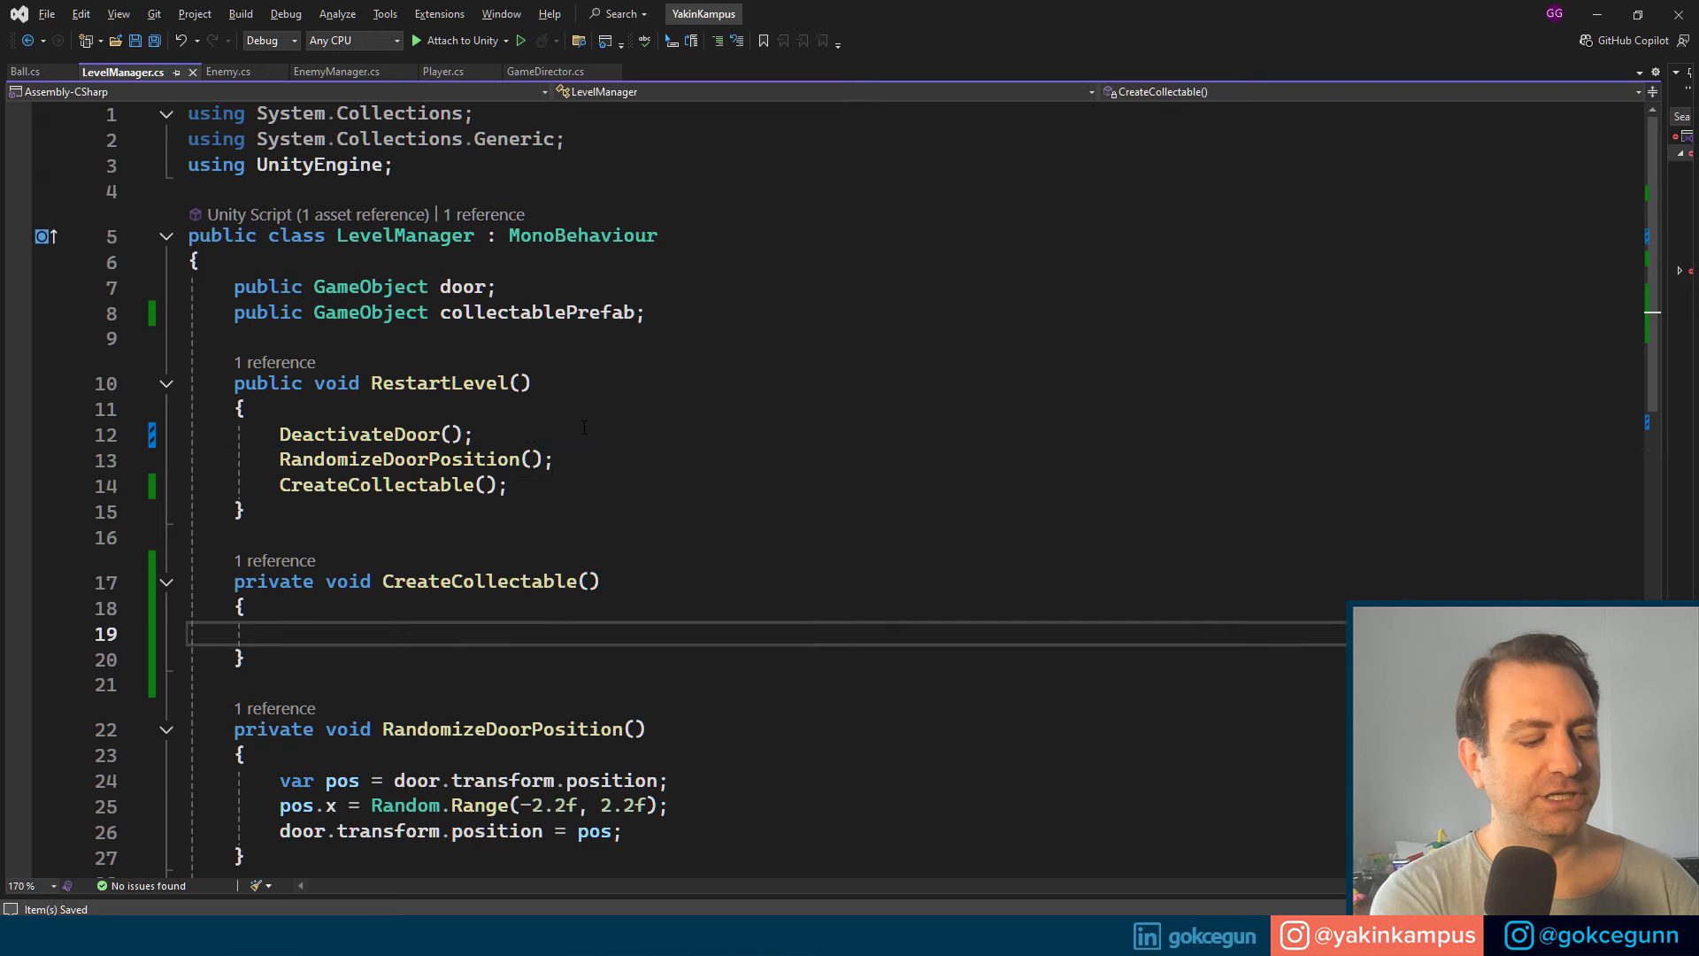
# Step: Rename the CreateCollectable method to GenerateCollectable
pyautogui.scroll(-1, 584, 427)
pyautogui.click(472, 504)
pyautogui.hotkey('ctrl', 'r')
pyautogui.hotkey('ctrl', 'r')
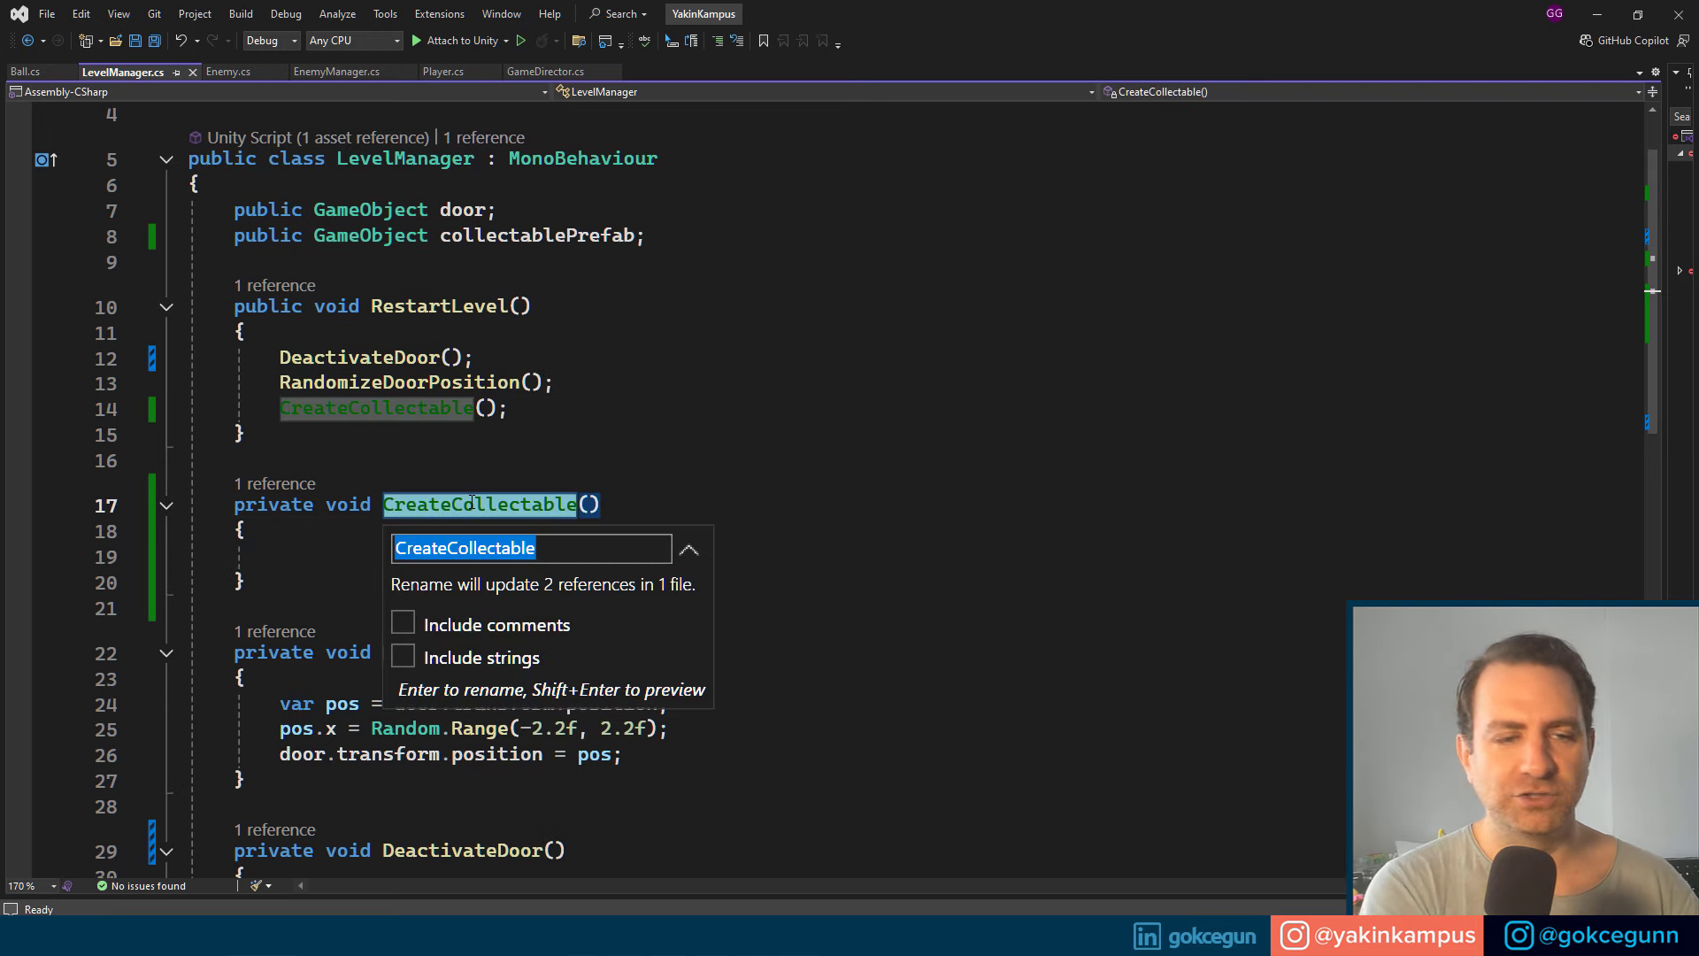
pyautogui.write('Gener')
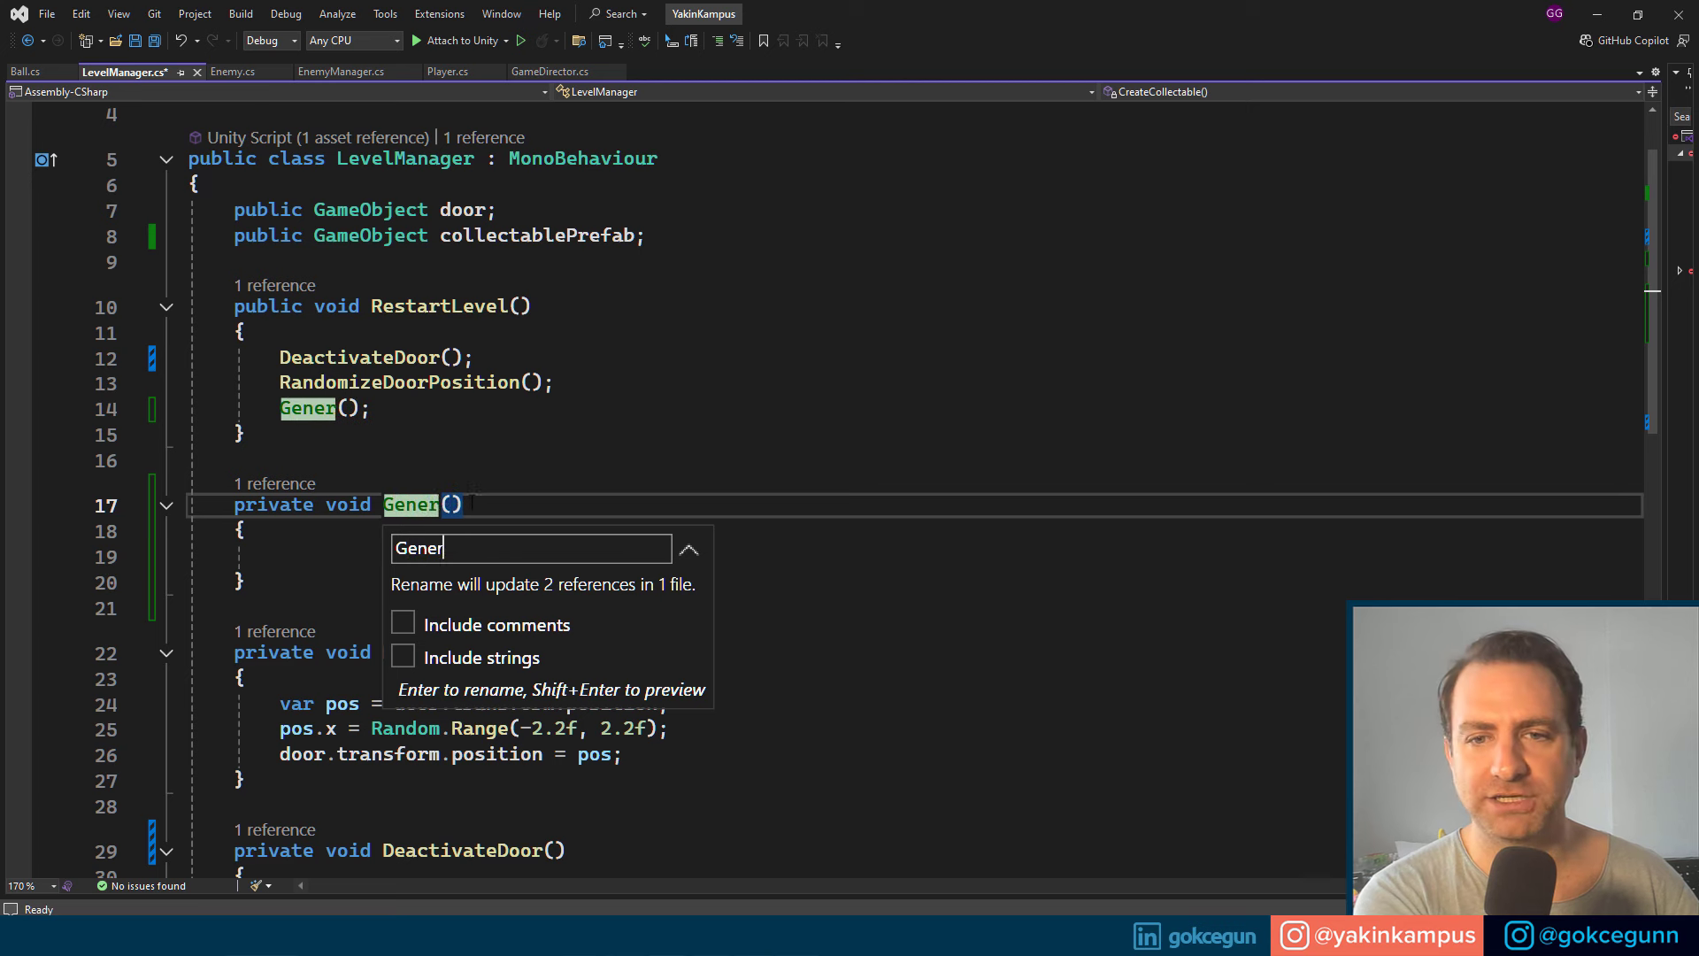
pyautogui.write('ateCollec')
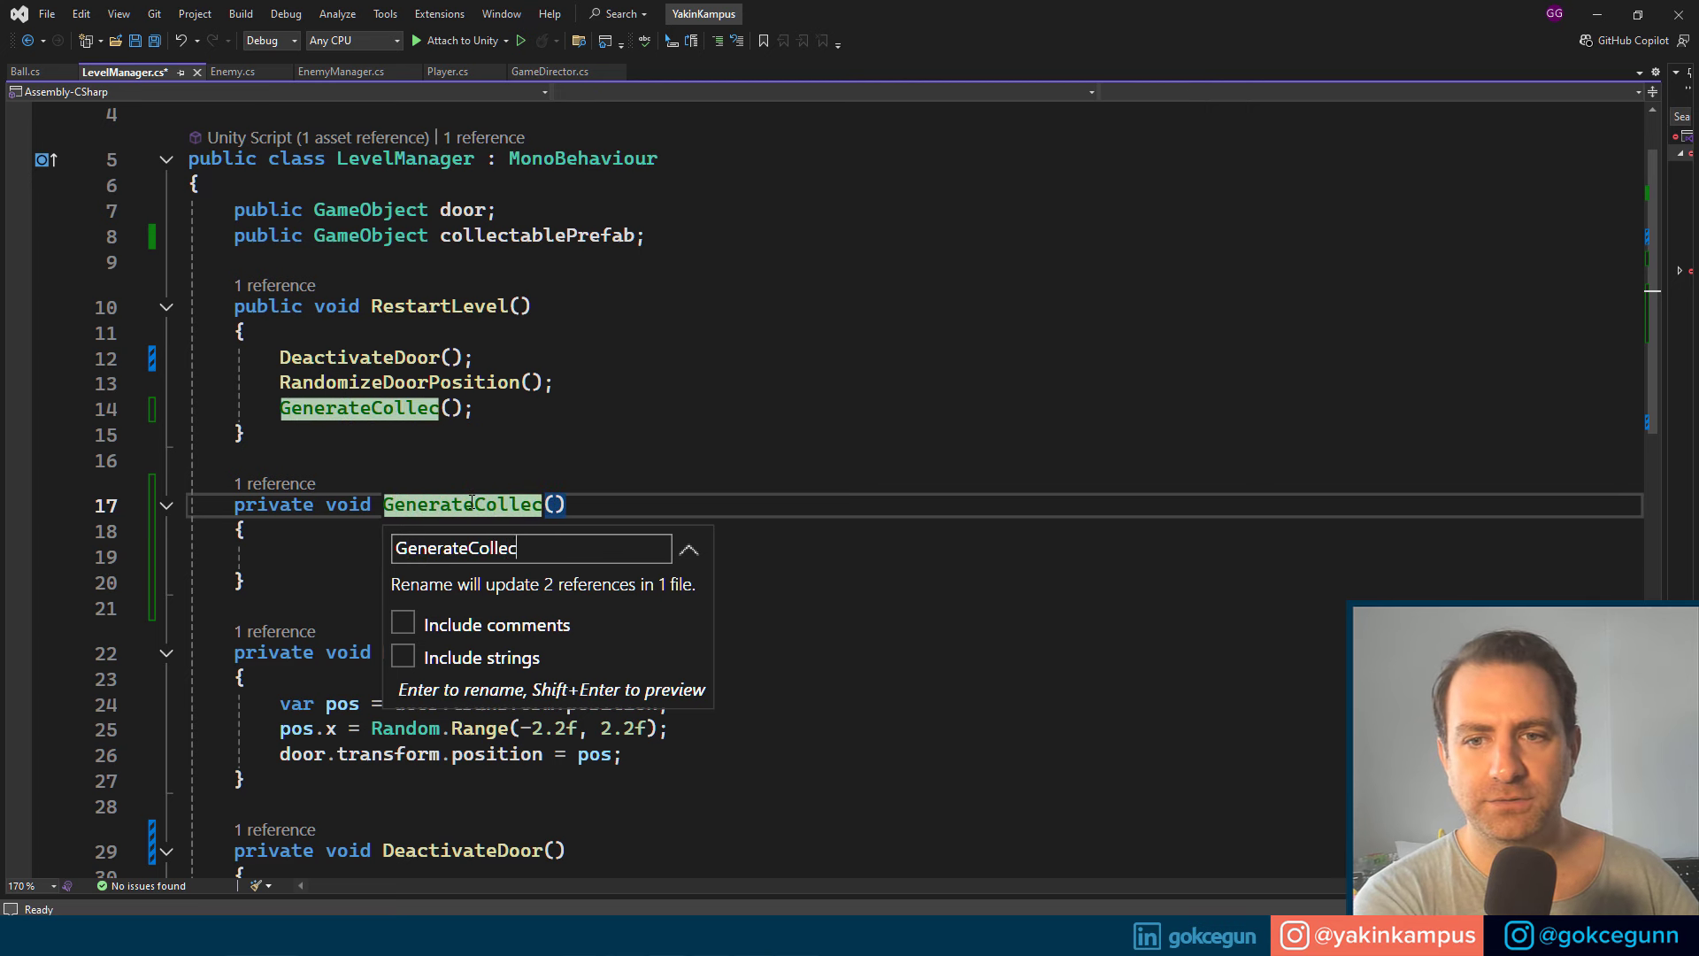
pyautogui.write('table')
pyautogui.press('Return')
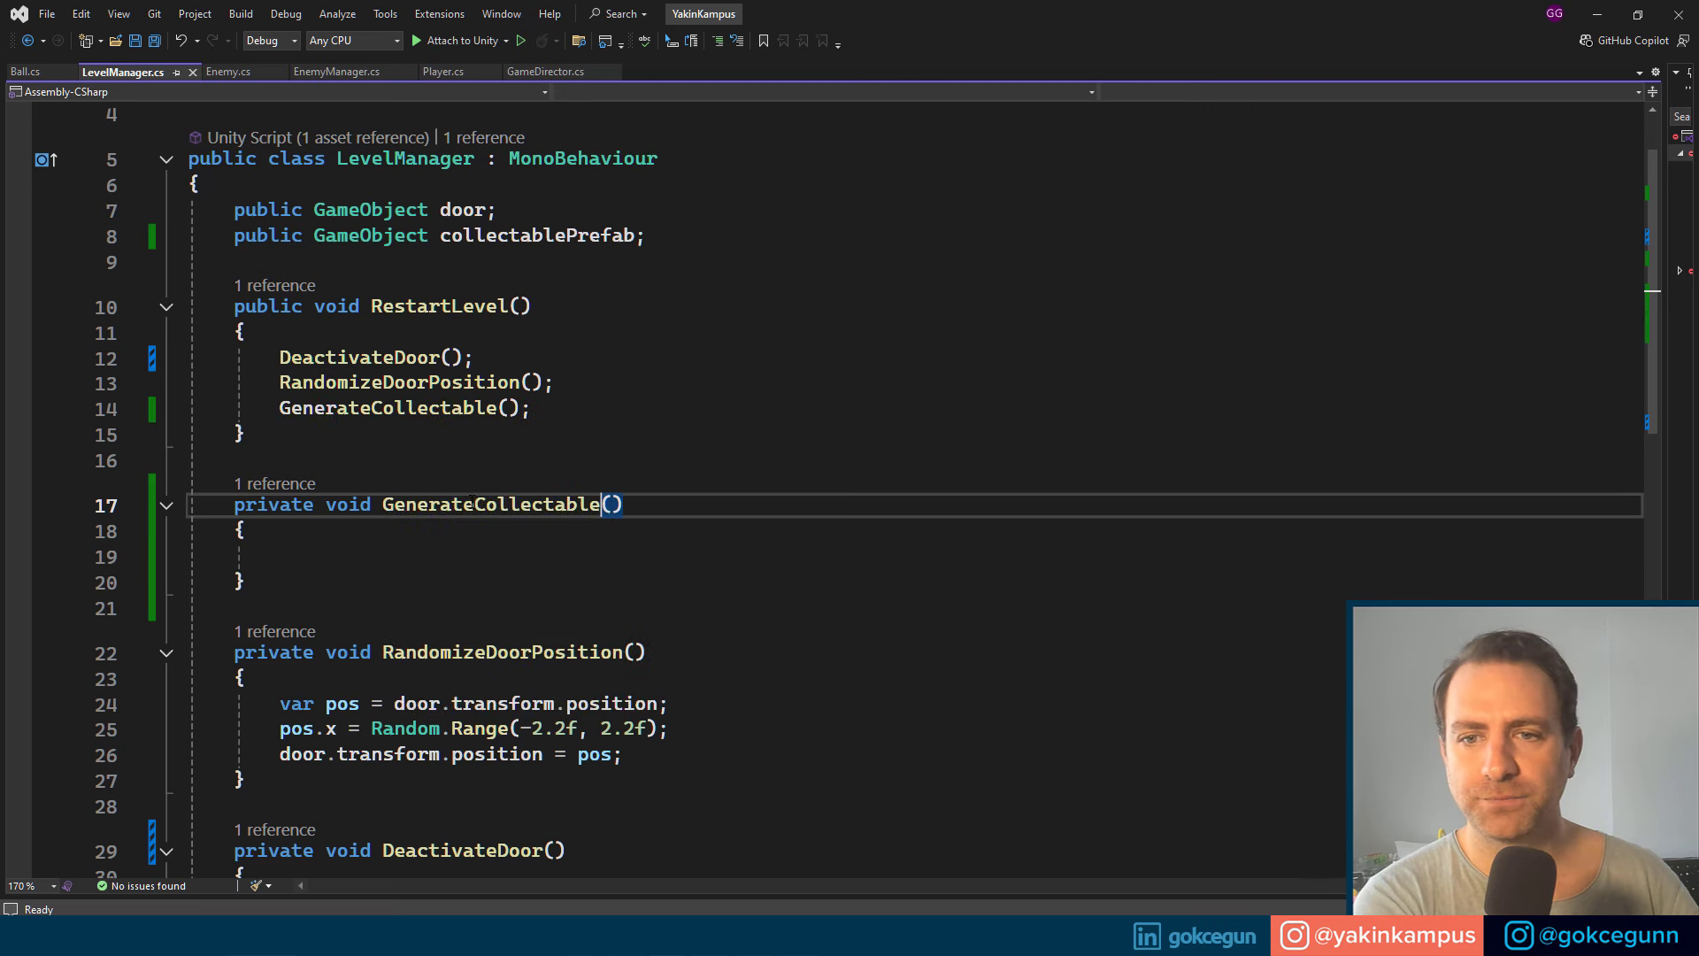
# Step: Write 'var newCollectable = Instantiate(collectablePrefab);' in GenerateCollectable and save
pyautogui.press('Down')
pyautogui.press('Down')
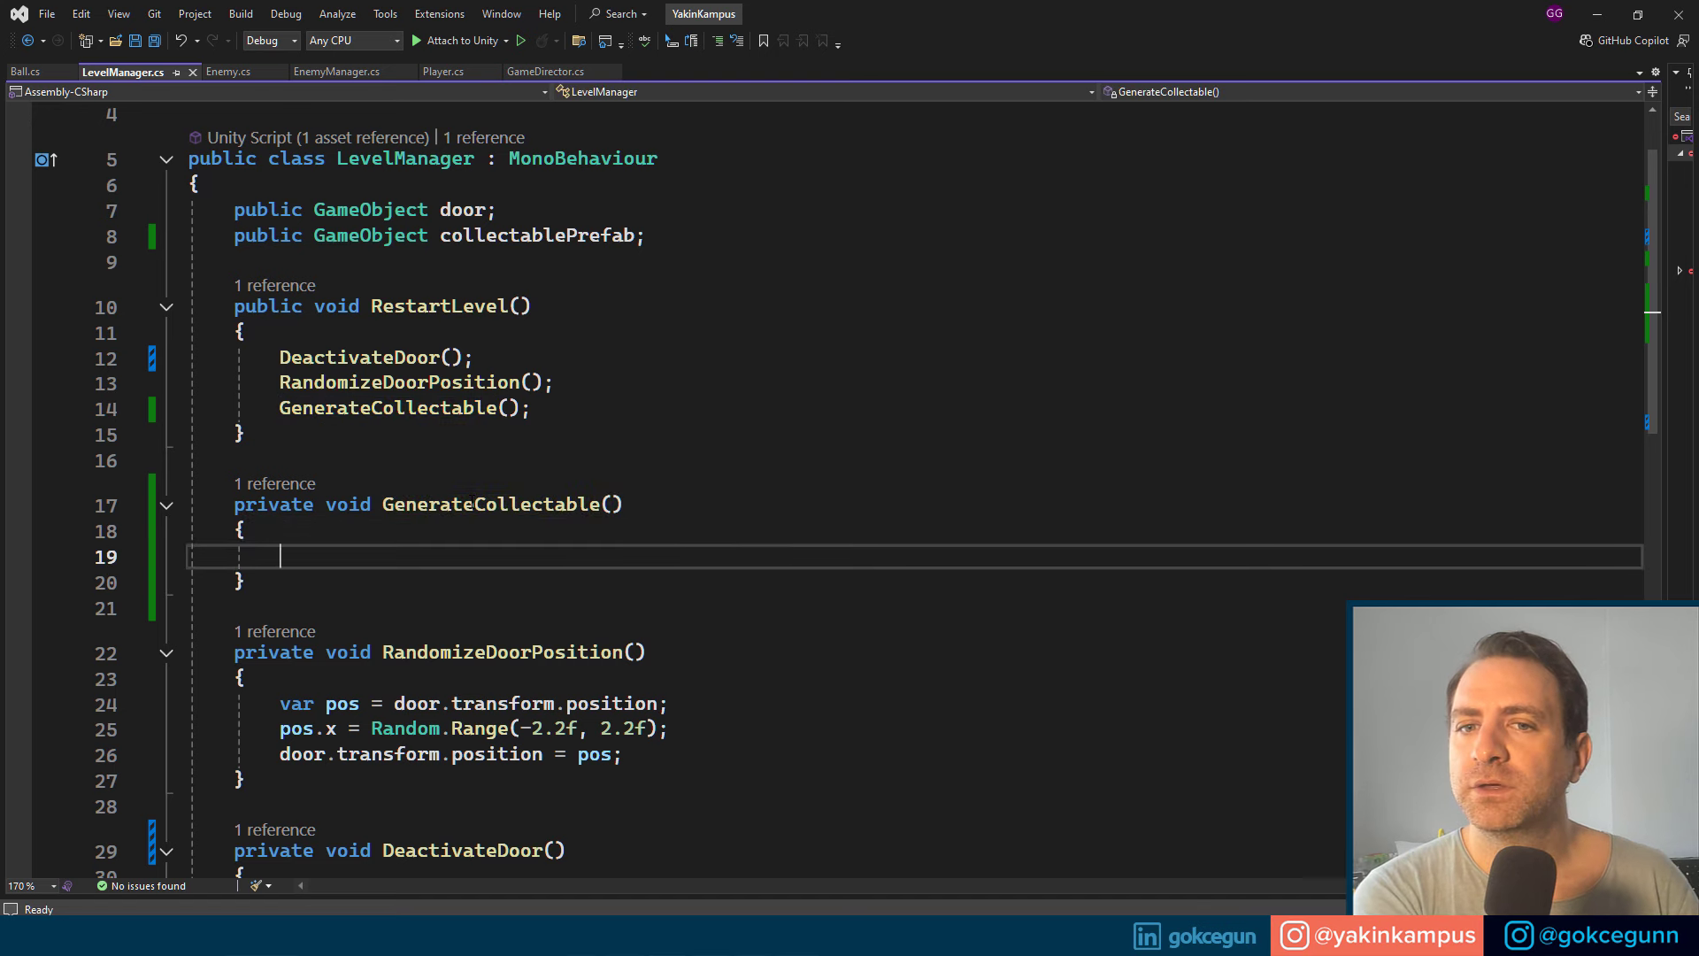
pyautogui.press('Tab')
pyautogui.write('var new')
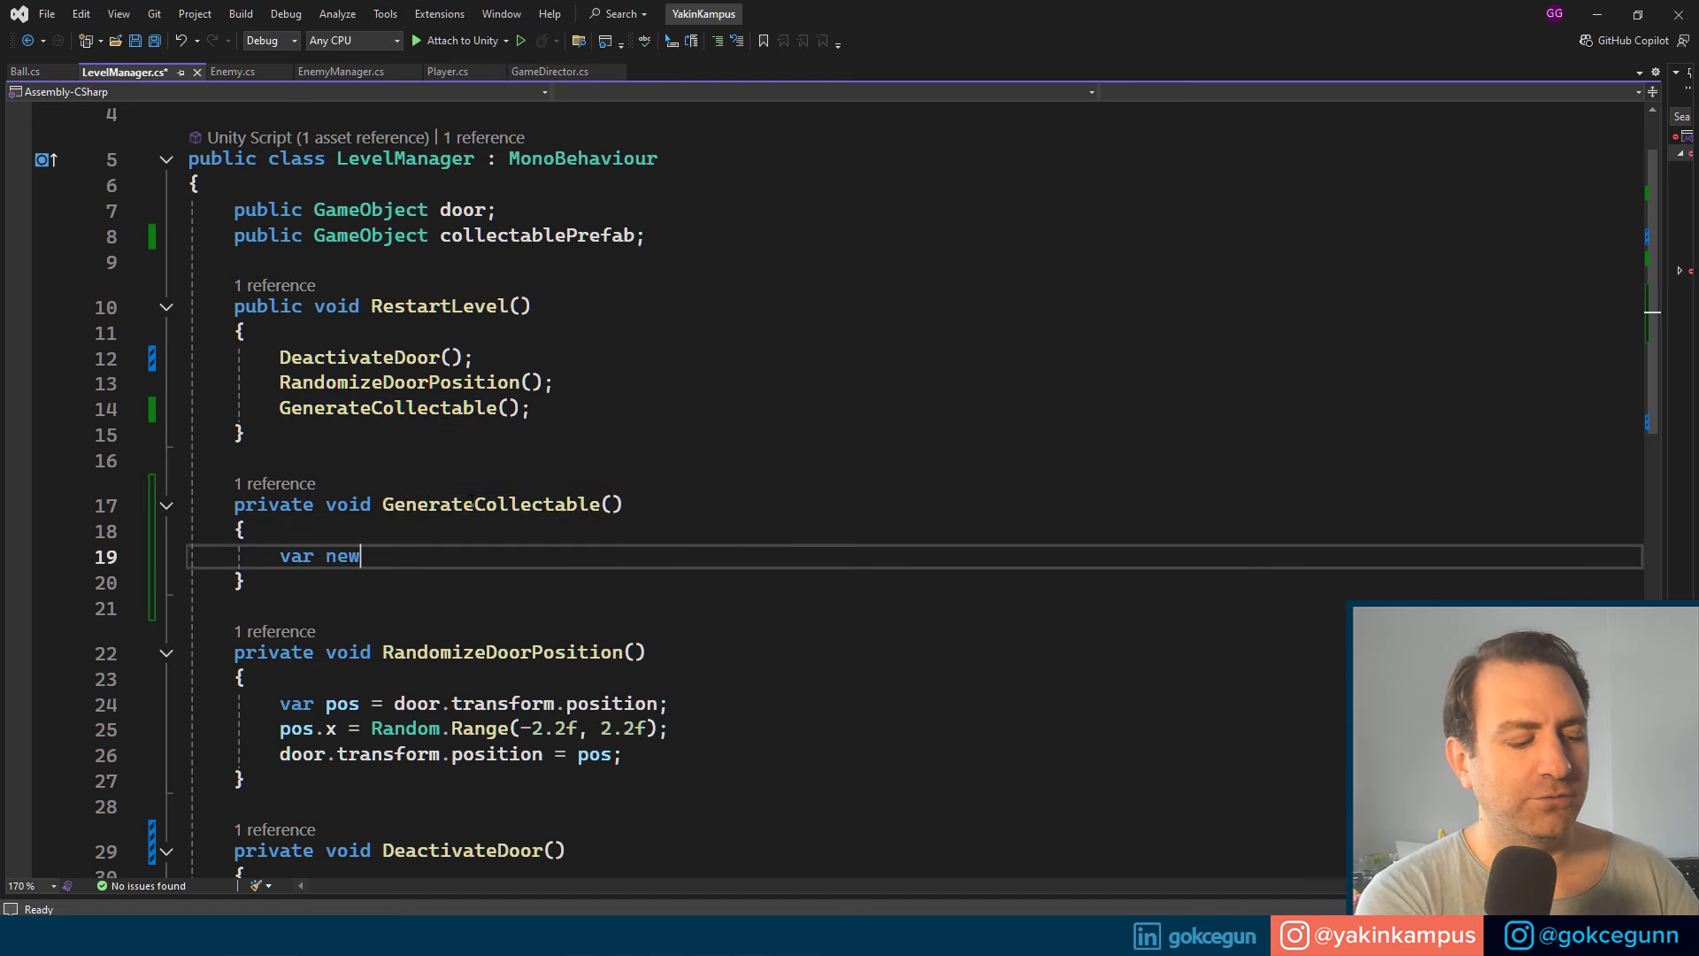
pyautogui.write('Collectable = ')
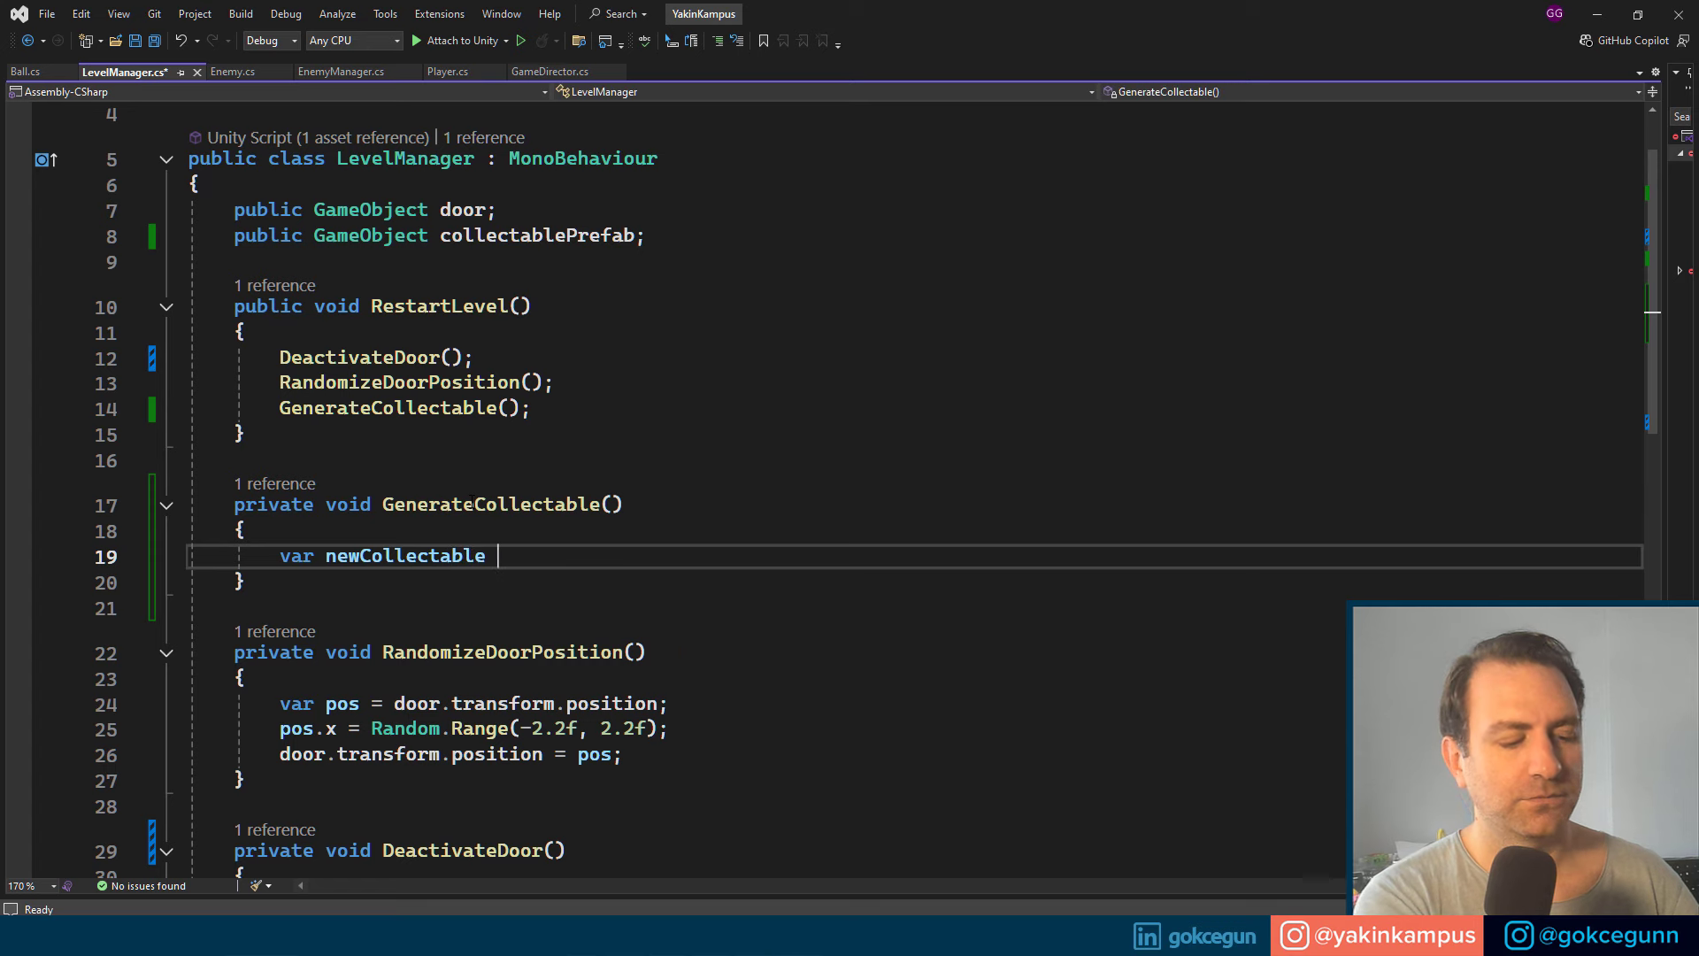
pyautogui.write('Insta')
pyautogui.press('Tab')
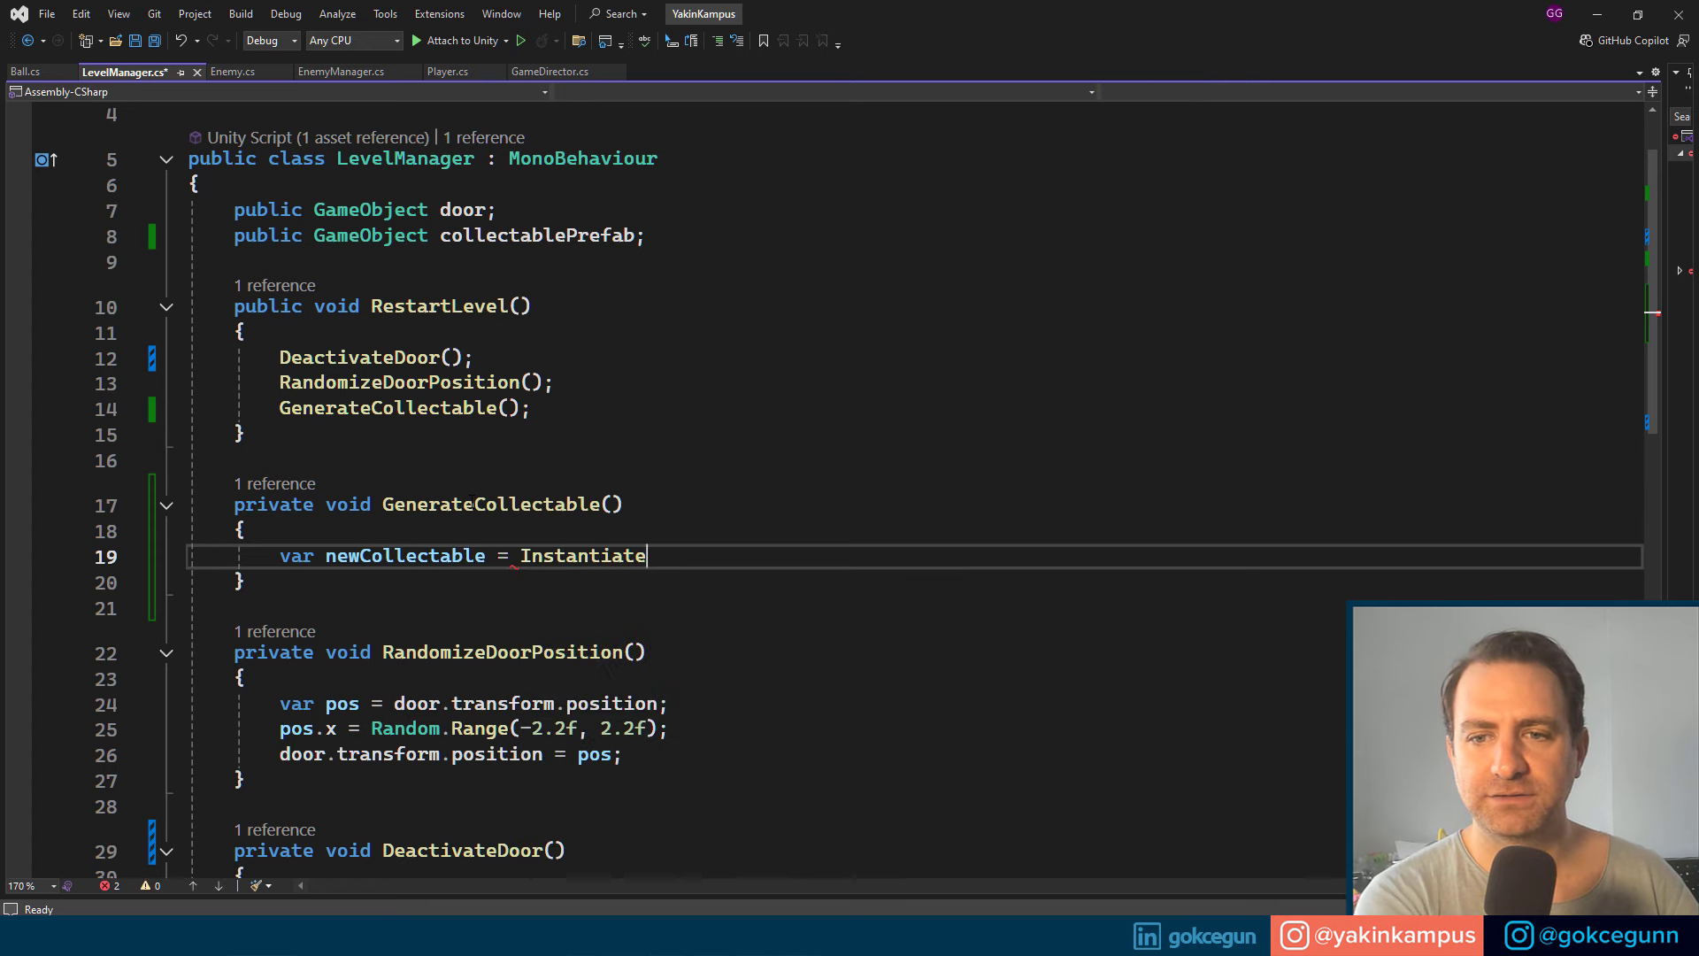
pyautogui.write('();')
pyautogui.press('Left')
pyautogui.press('Left')
pyautogui.write('co')
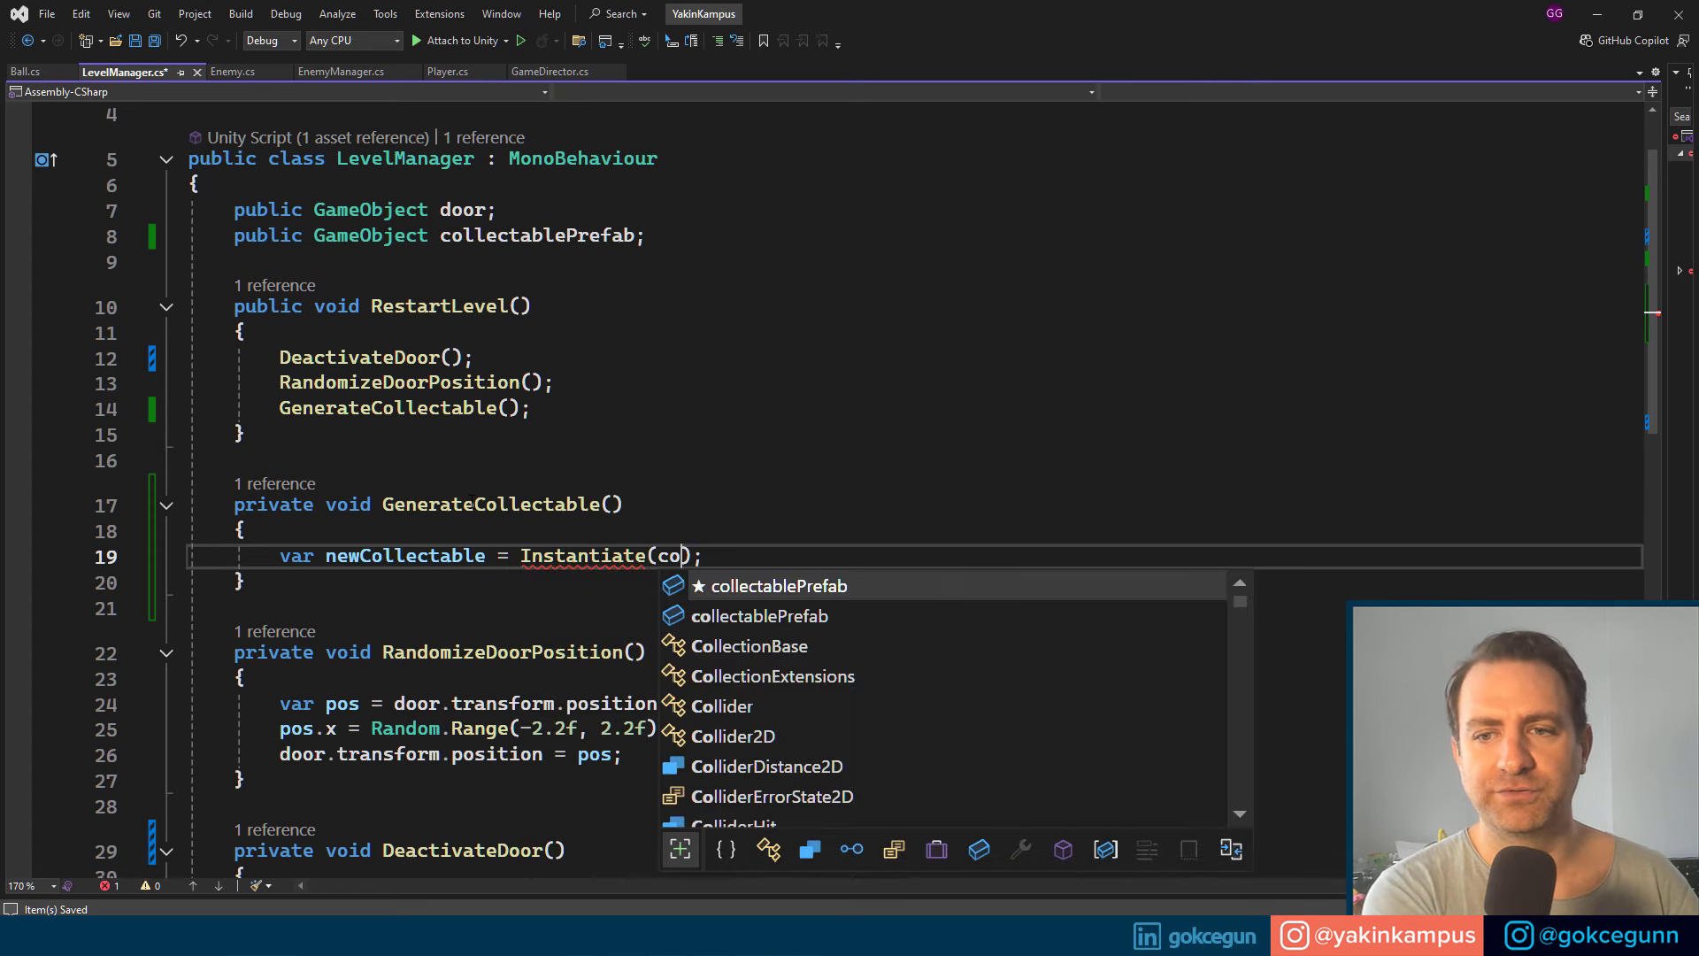
pyautogui.press('Tab')
pyautogui.hotkey('ctrl', 's')
# Step: Begin the line 'newCollectable.transform.position ='
pyautogui.press('End')
pyautogui.press('Return')
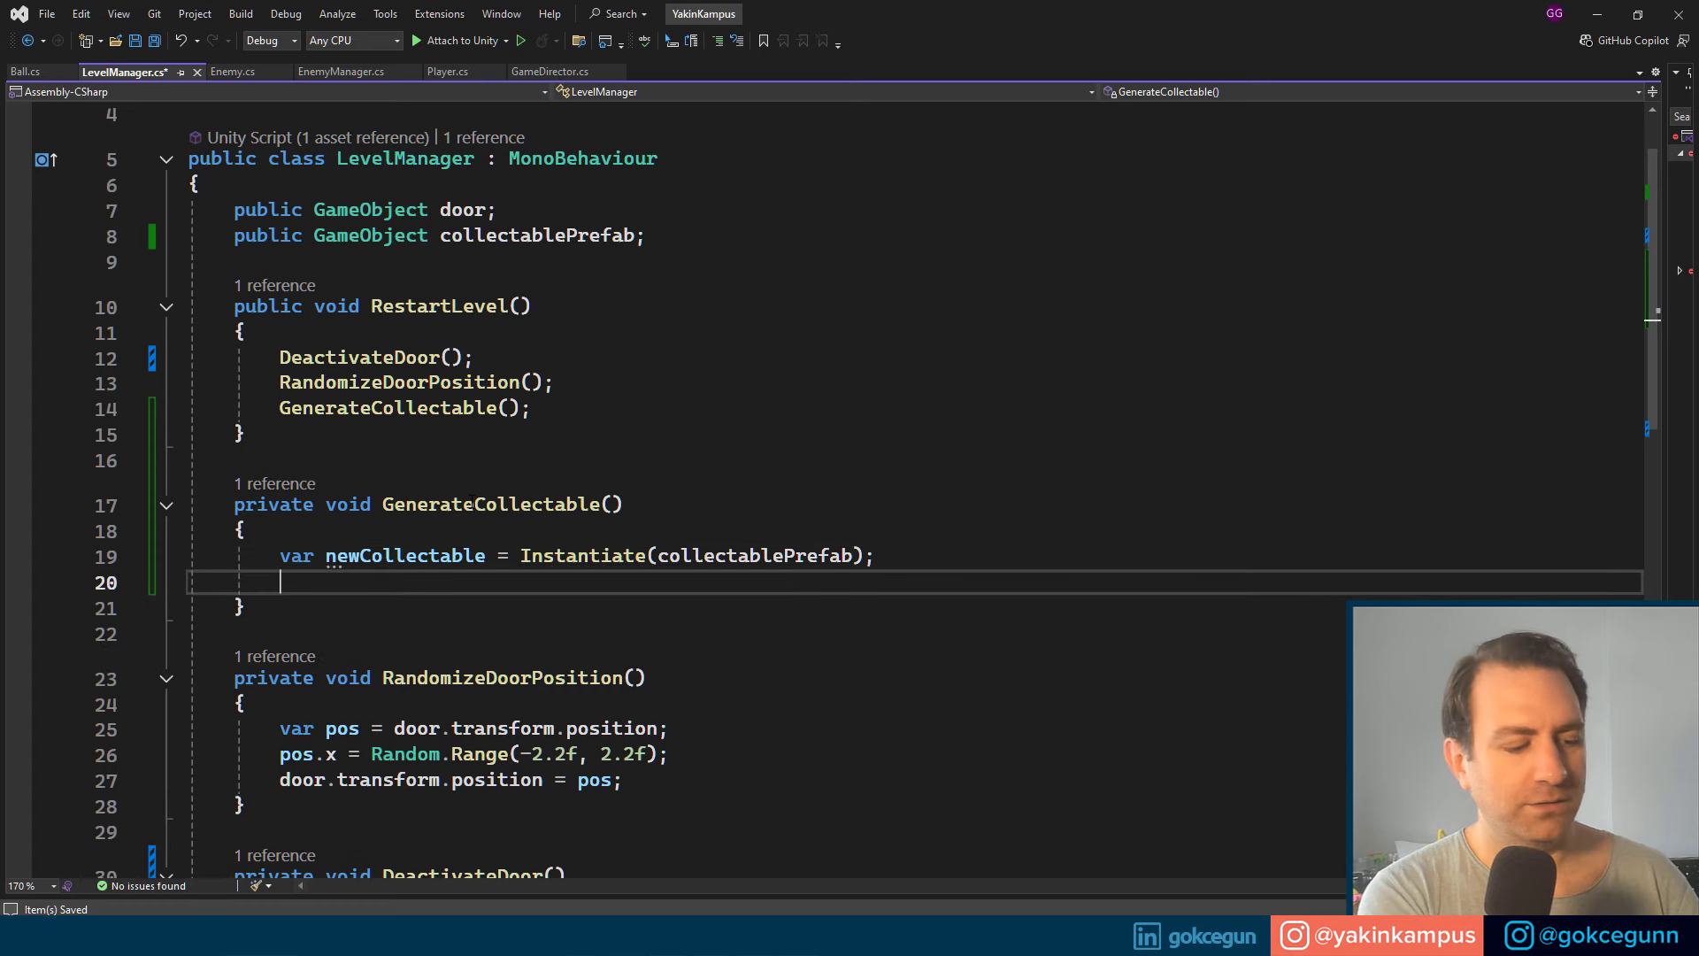
pyautogui.write('ewCo')
pyautogui.press('Tab')
pyautogui.write('.t')
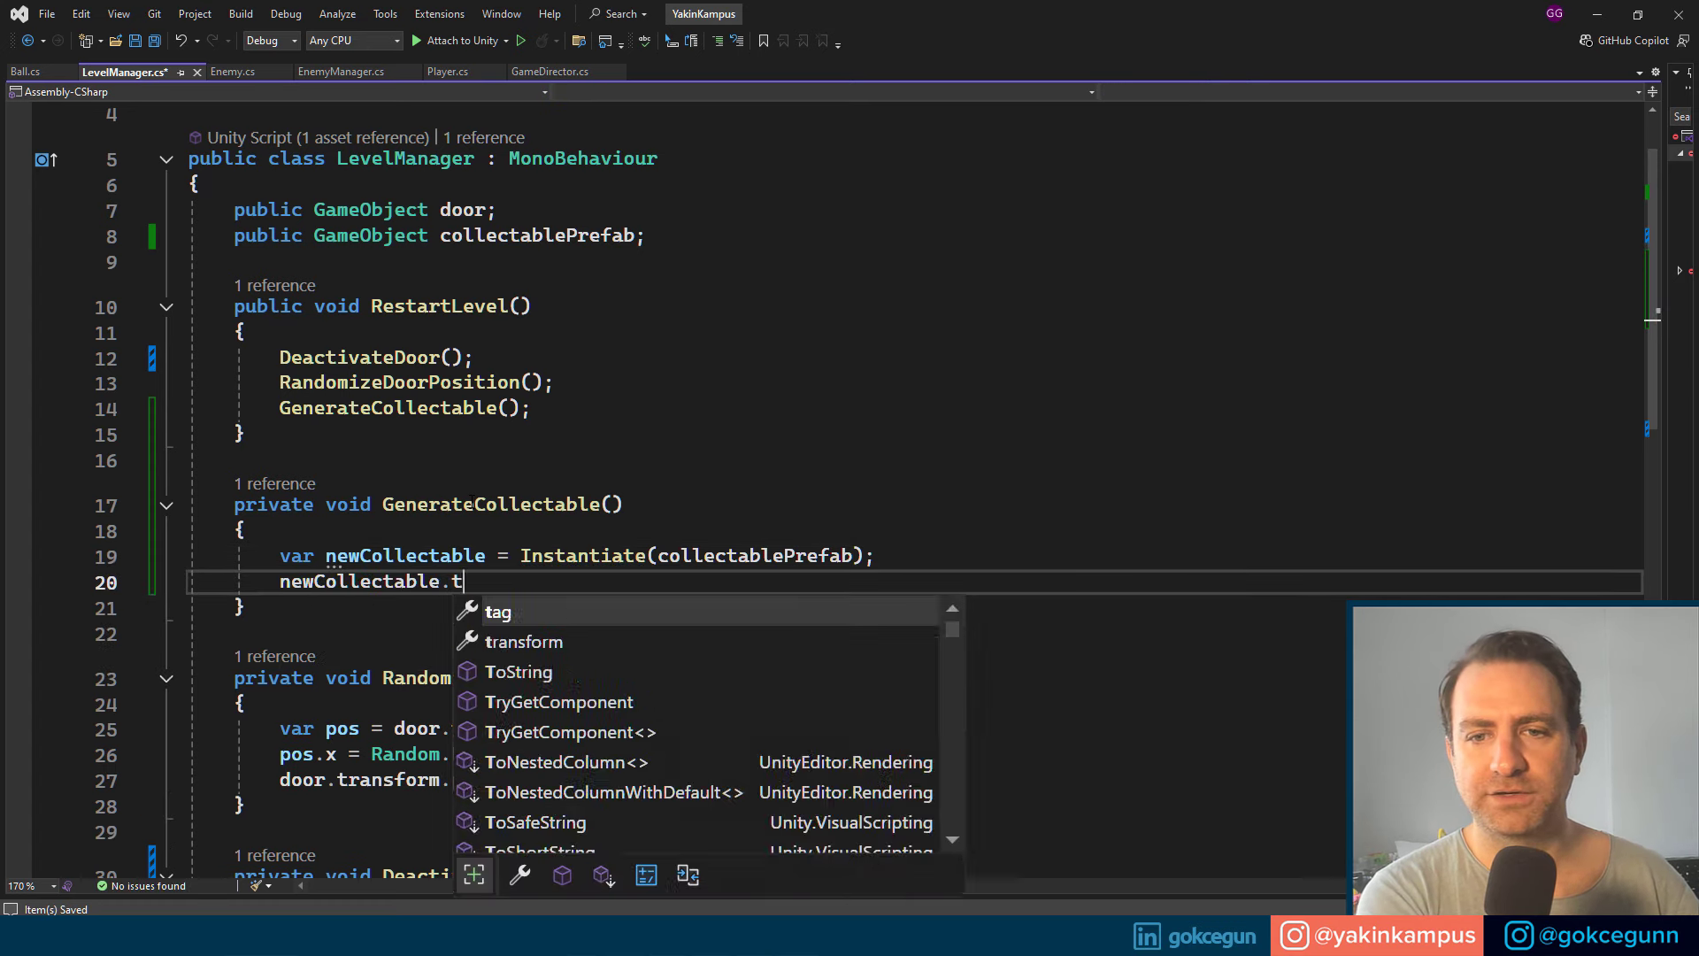
pyautogui.write('ransform.pos')
pyautogui.press('Tab')
pyautogui.write('=')
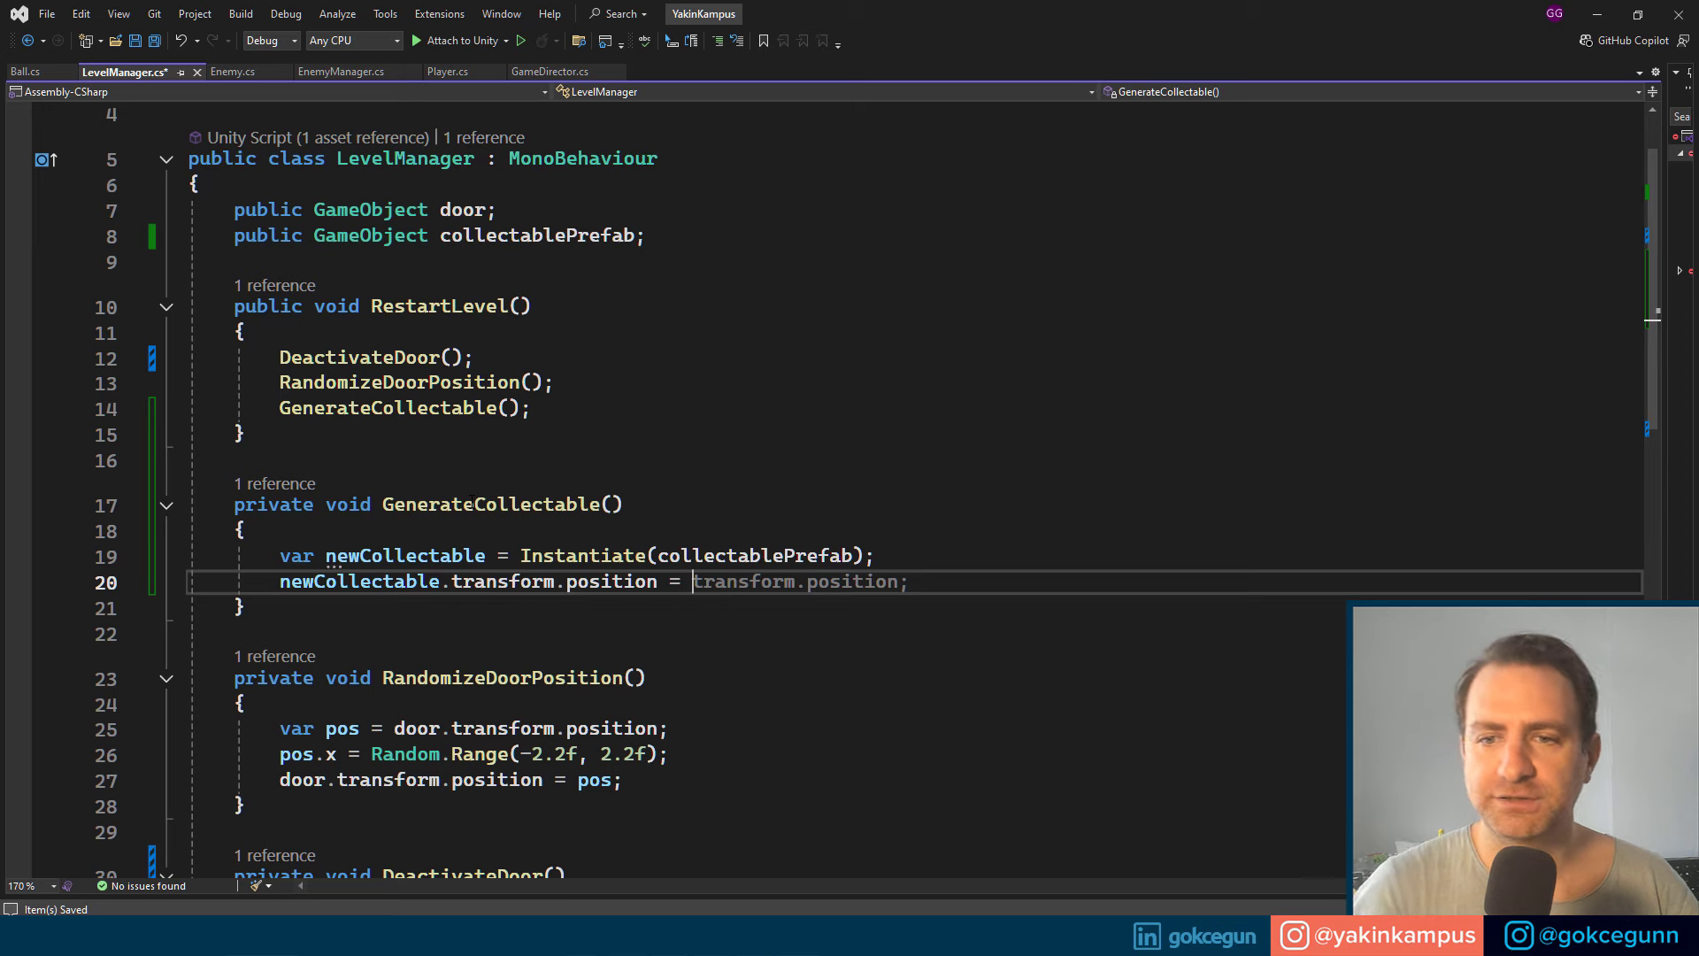
# Step: Back in Unity, drag Collectable Prefab from Prefabs/Collectable into the Hierarchy
pyautogui.hotkey('alt', 'Tab')
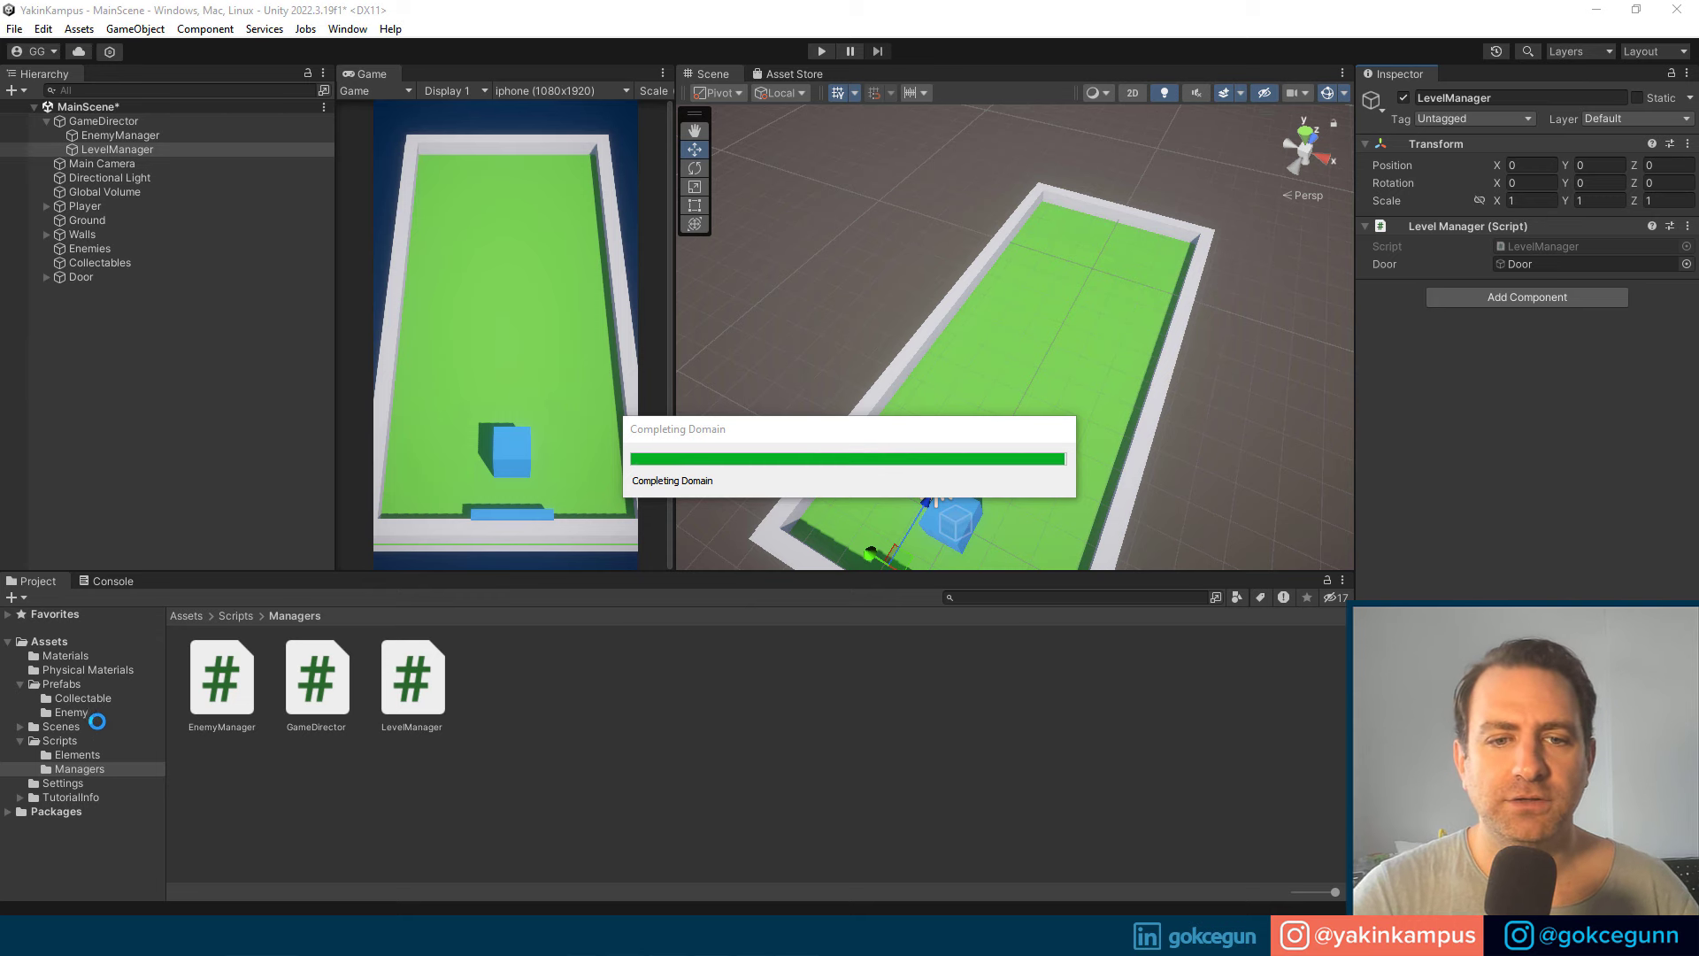
pyautogui.click(99, 697)
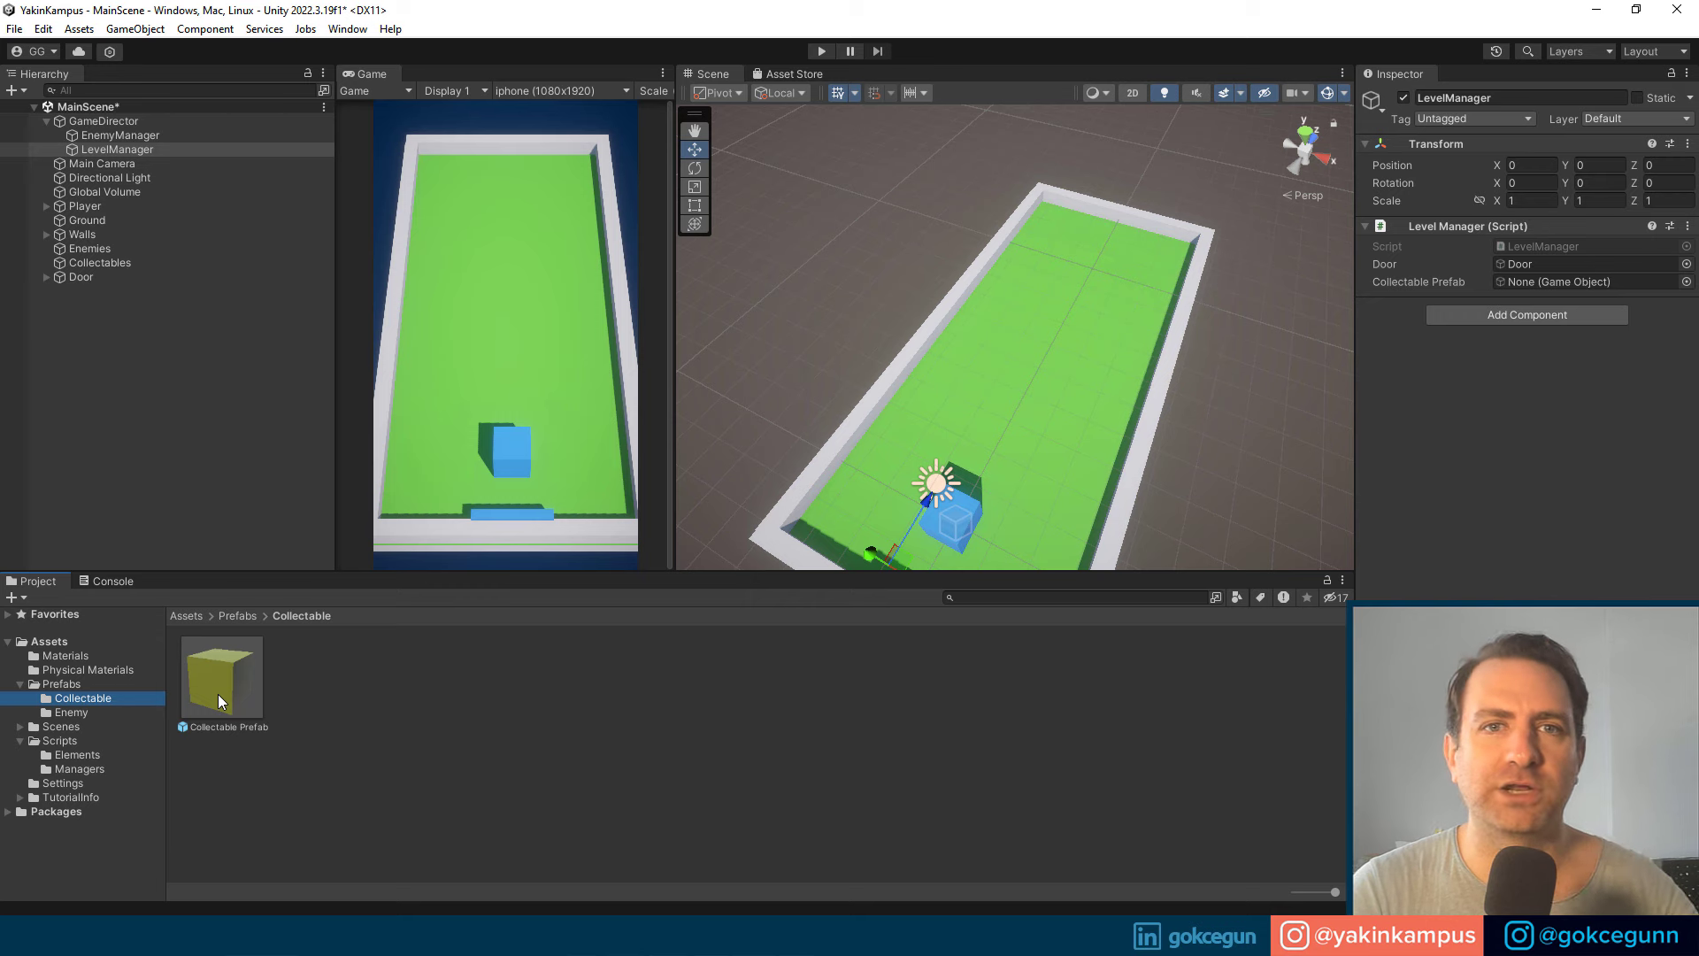
pyautogui.moveTo(222, 702); pyautogui.dragTo(208, 470)
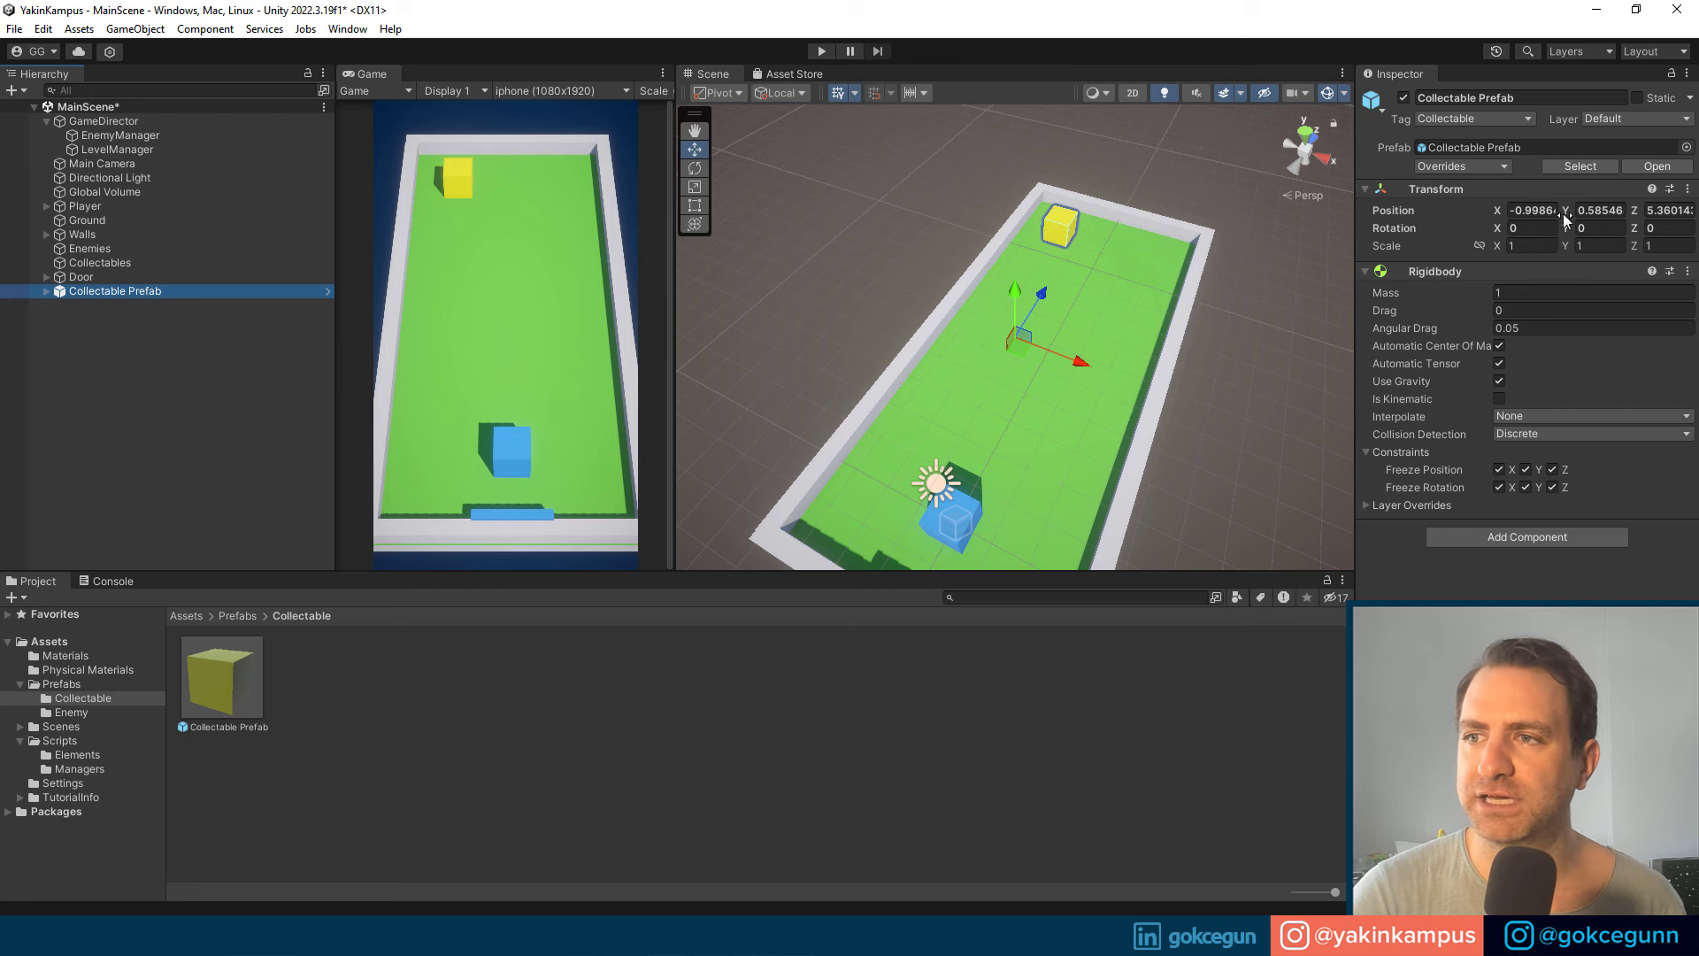
pyautogui.click(1593, 210)
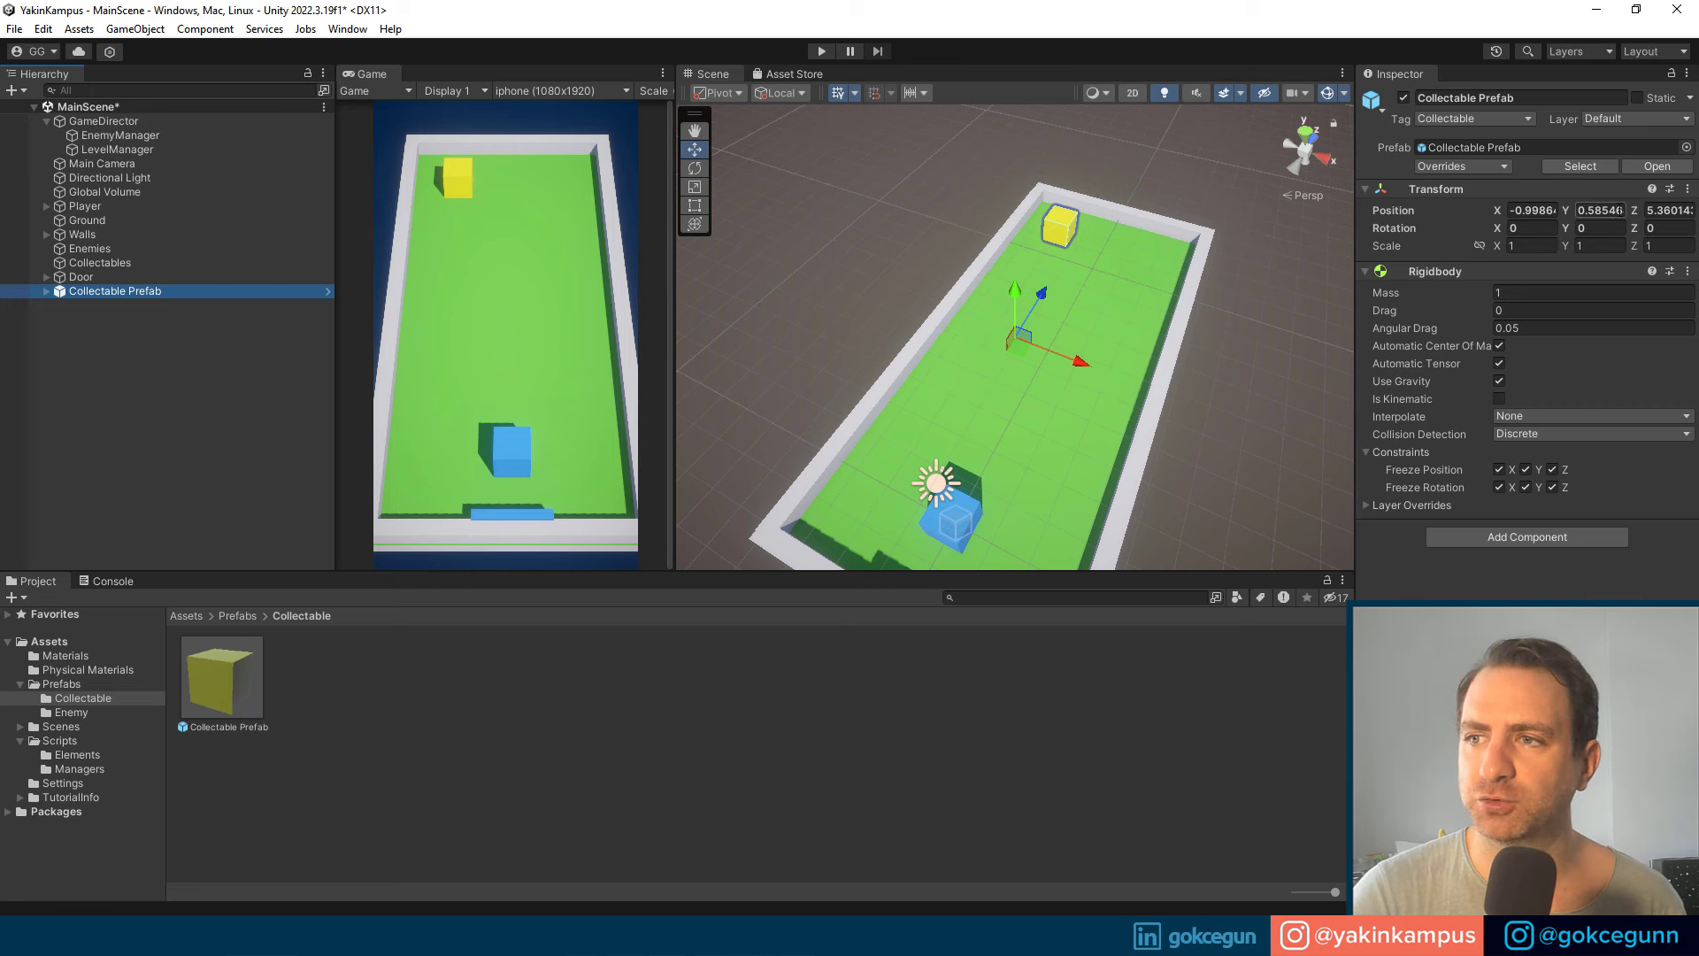
pyautogui.click(46, 292)
# Step: Open Collectable Prefab in prefab mode and set its root position to 0, 0, 0
pyautogui.click(110, 305)
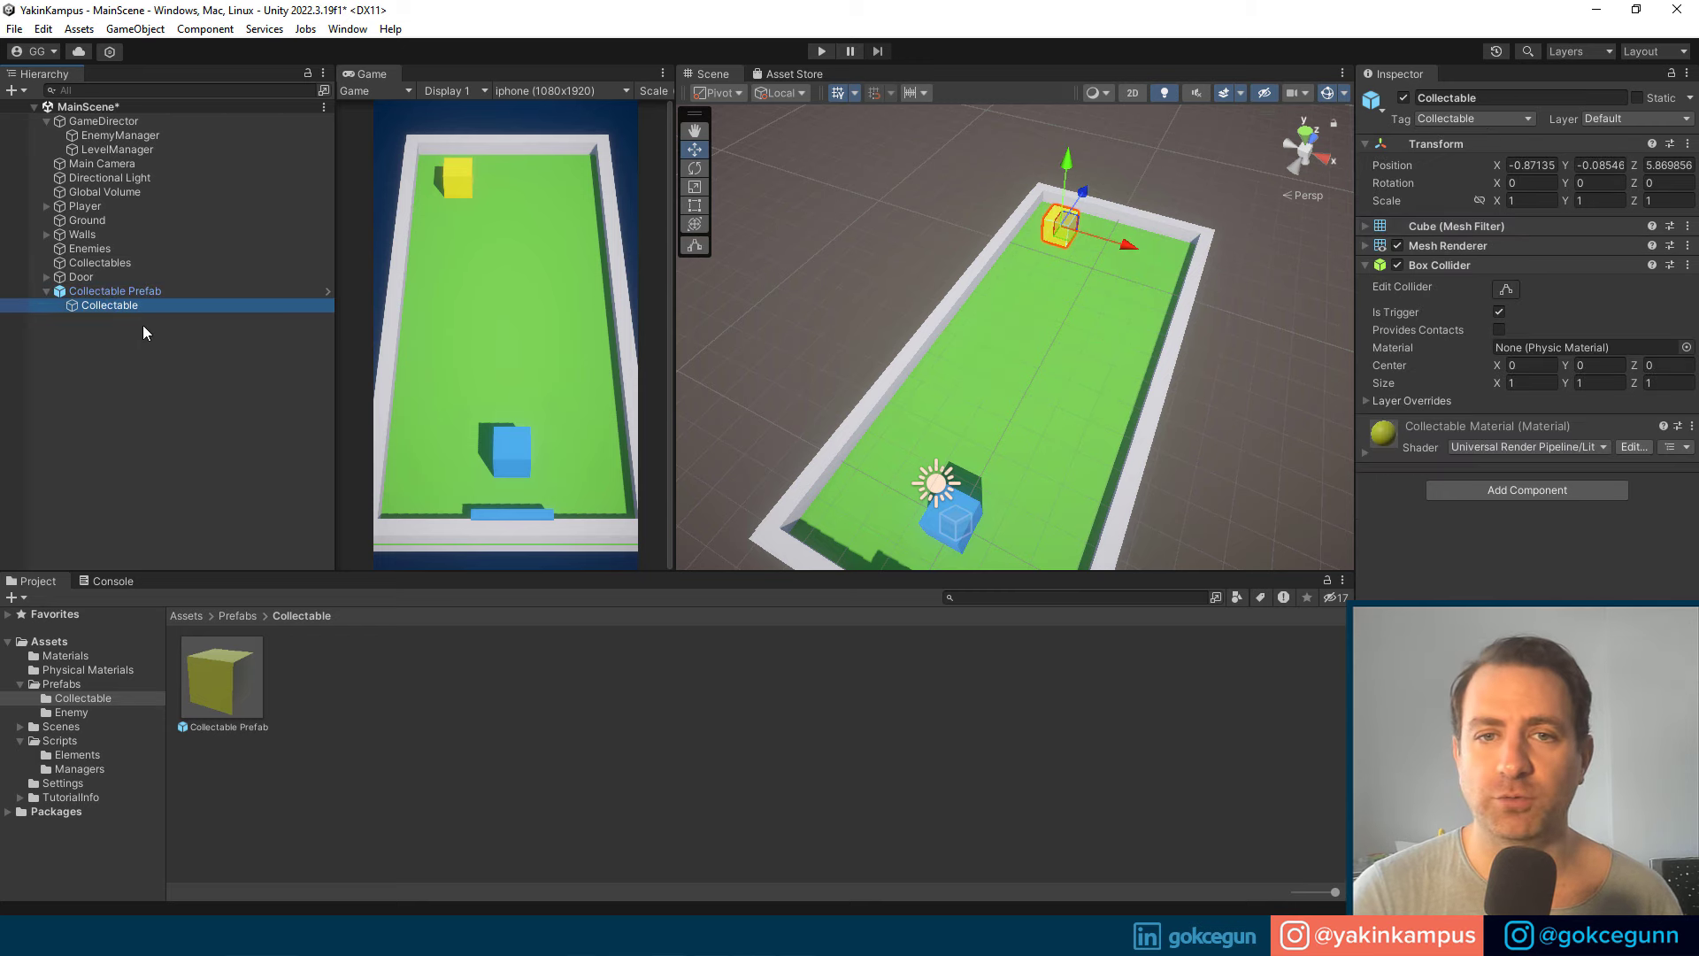
pyautogui.doubleClick(100, 292)
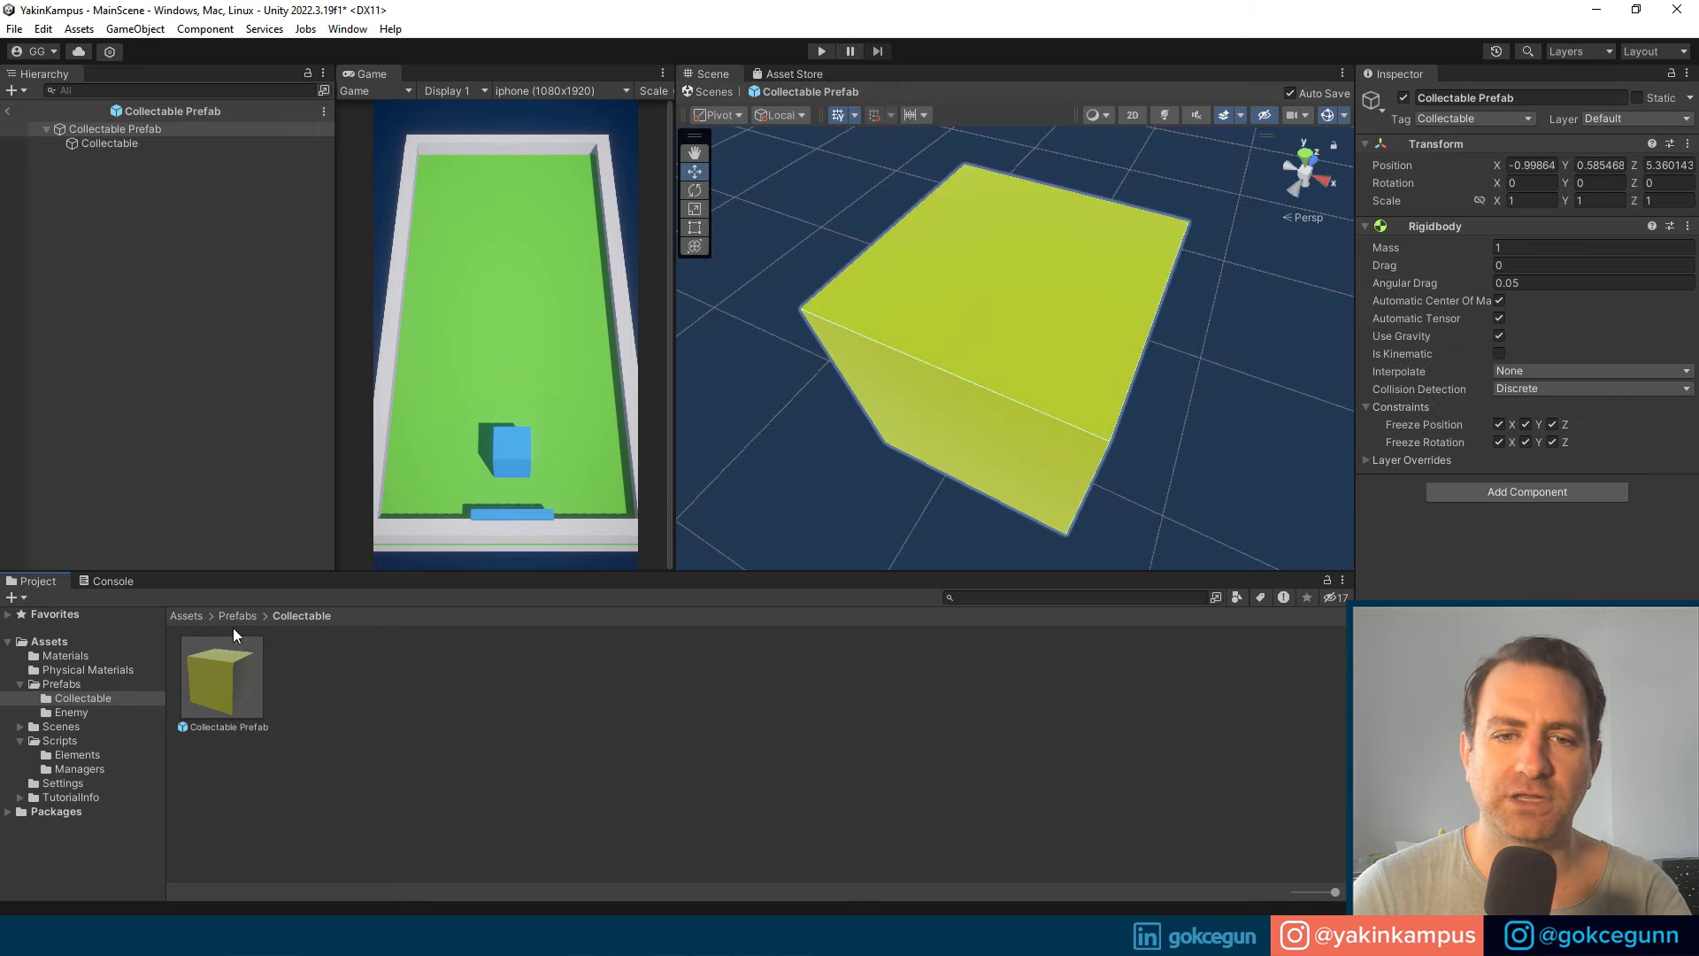
pyautogui.click(1532, 165)
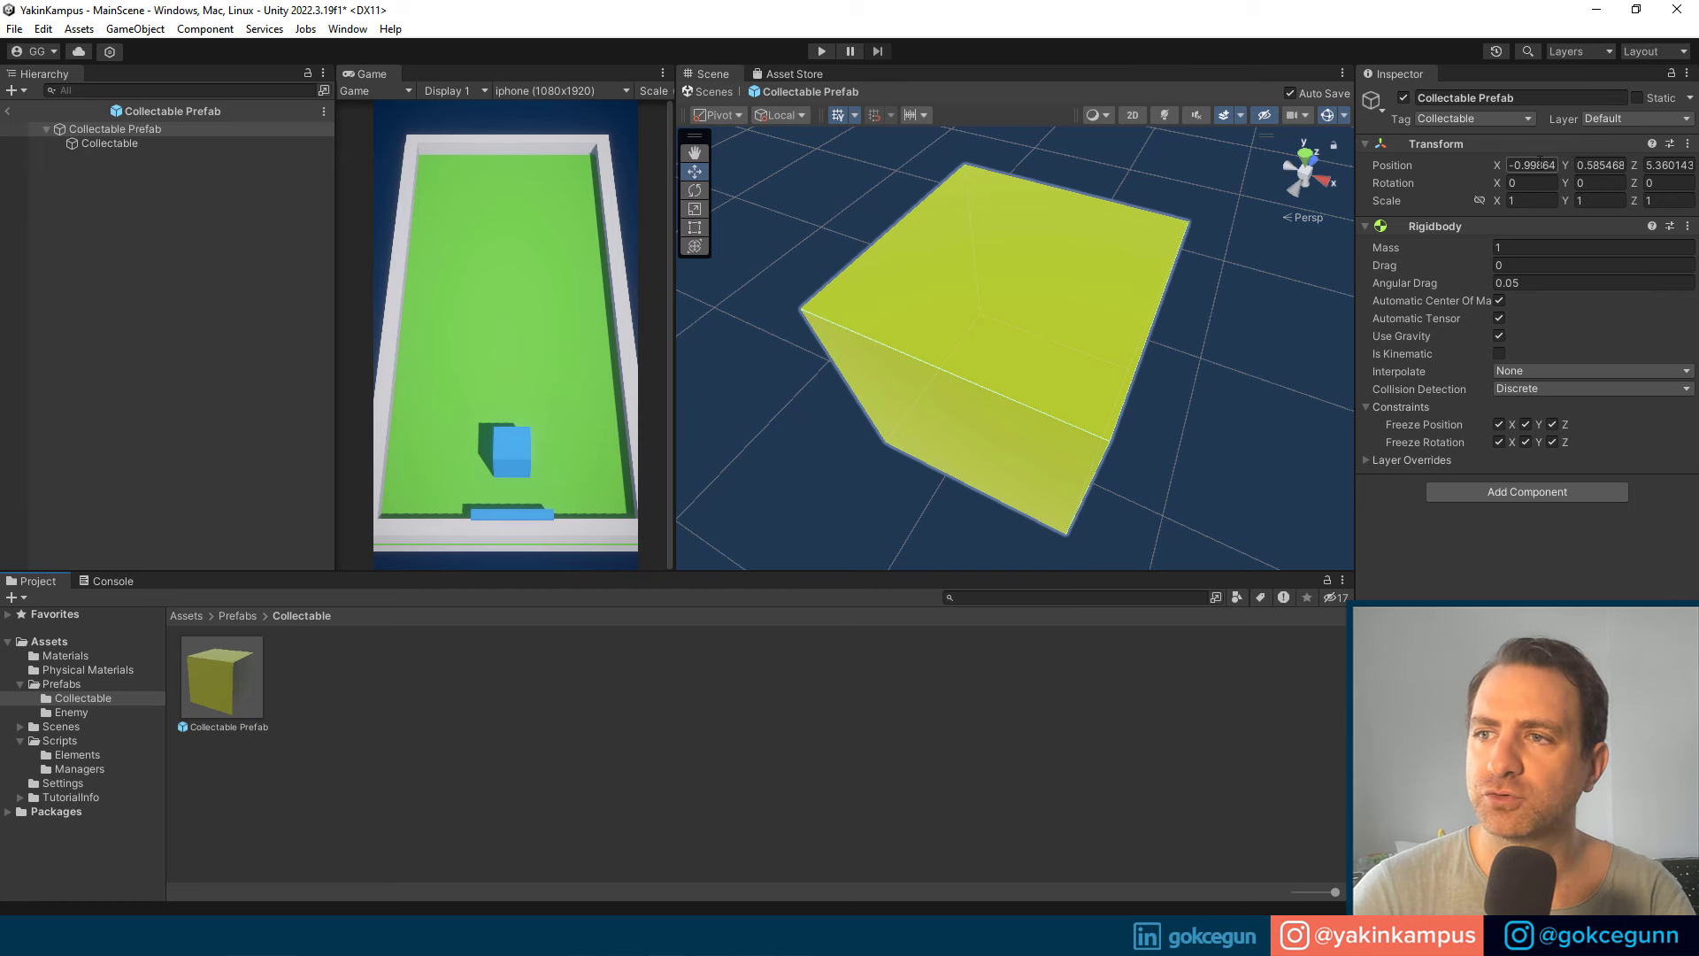
pyautogui.write('0')
pyautogui.press('Tab')
pyautogui.write('0')
pyautogui.press('Tab')
pyautogui.write('0')
pyautogui.press('Return')
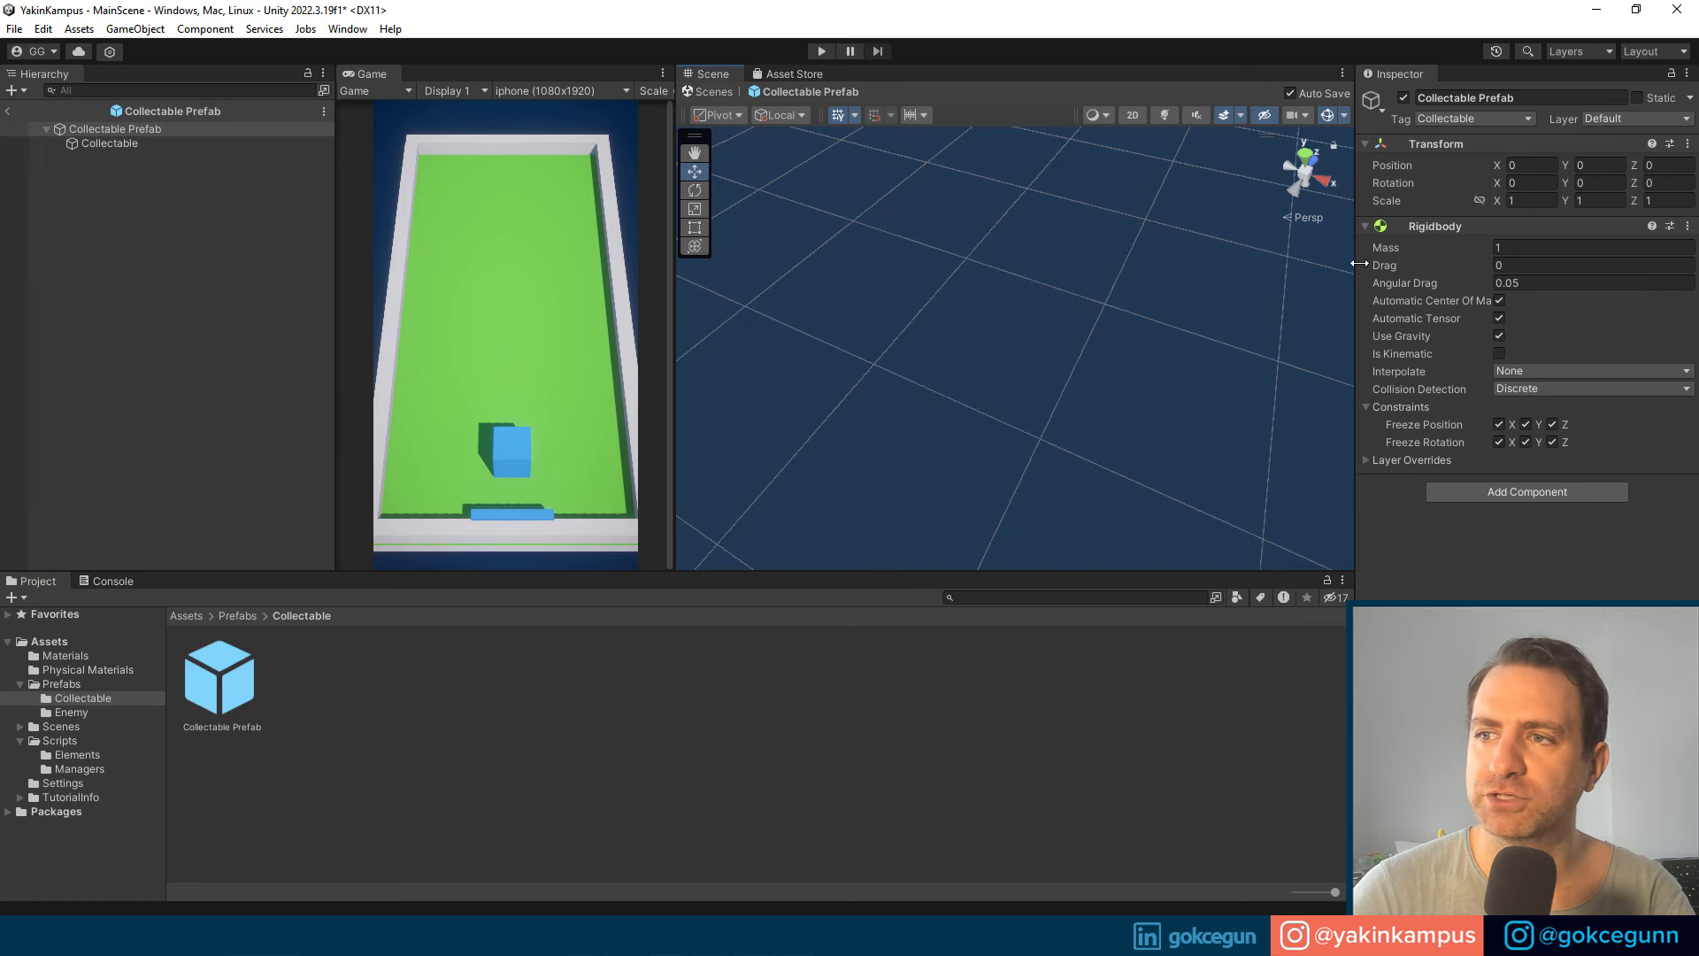
# Step: Set the child Collectable's position to 0, 0.5, 0
pyautogui.click(83, 146)
pyautogui.press('f')
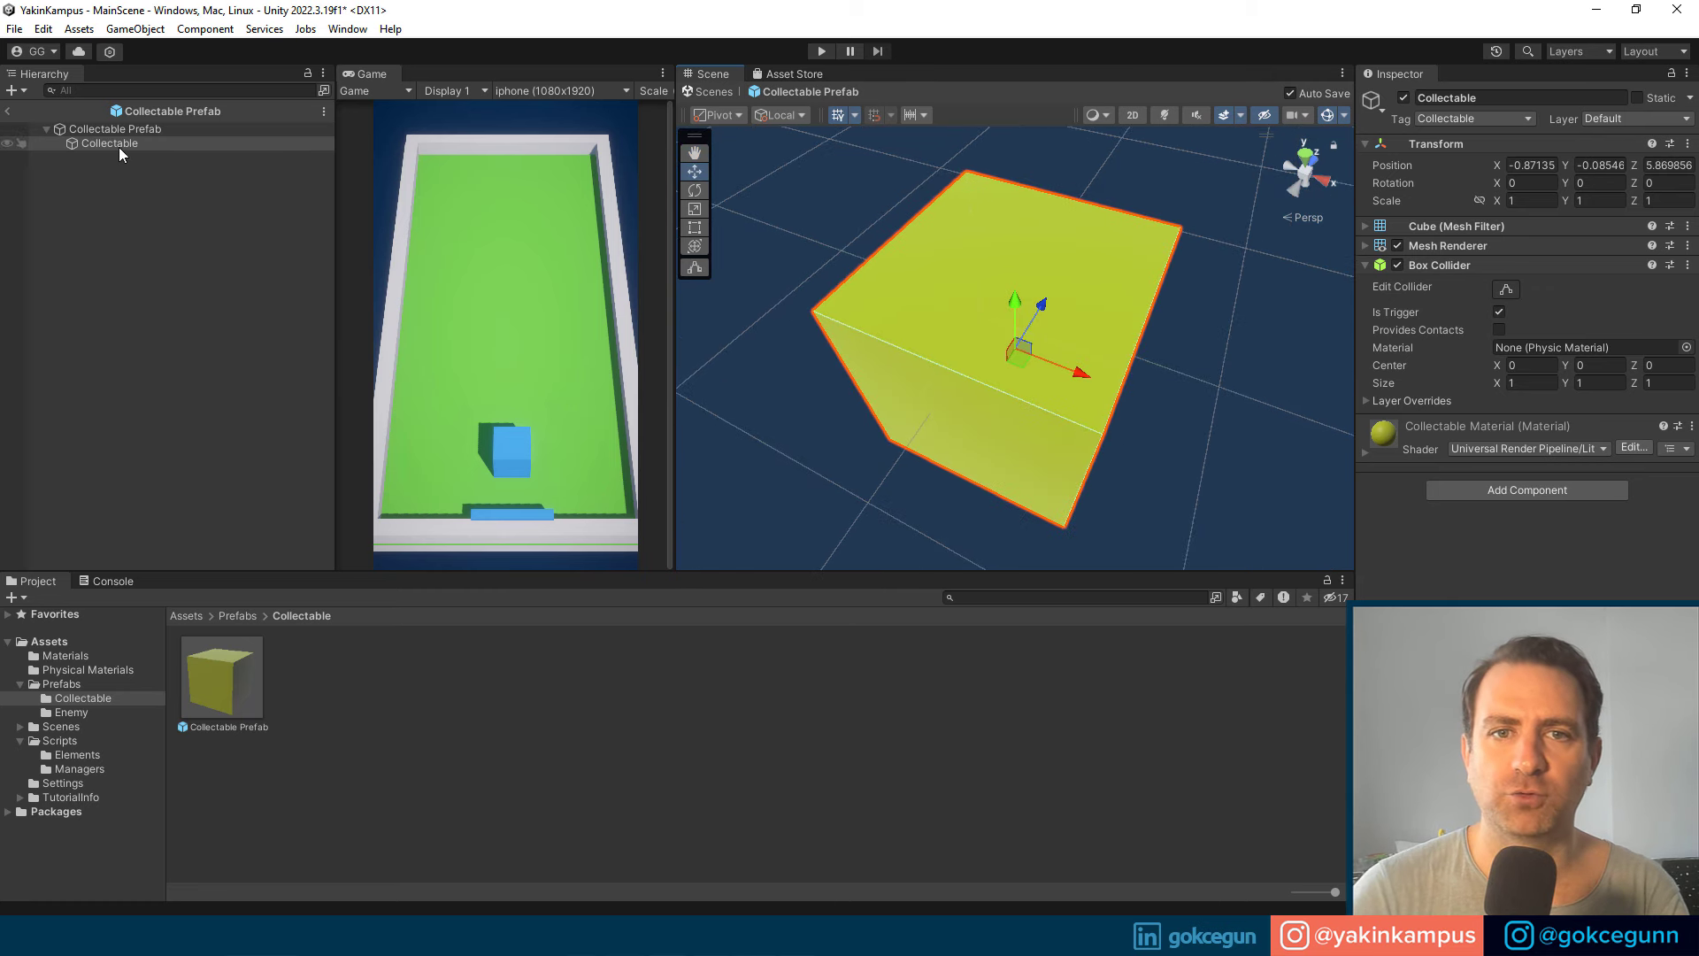
pyautogui.write('0')
pyautogui.press('Tab')
pyautogui.write('0')
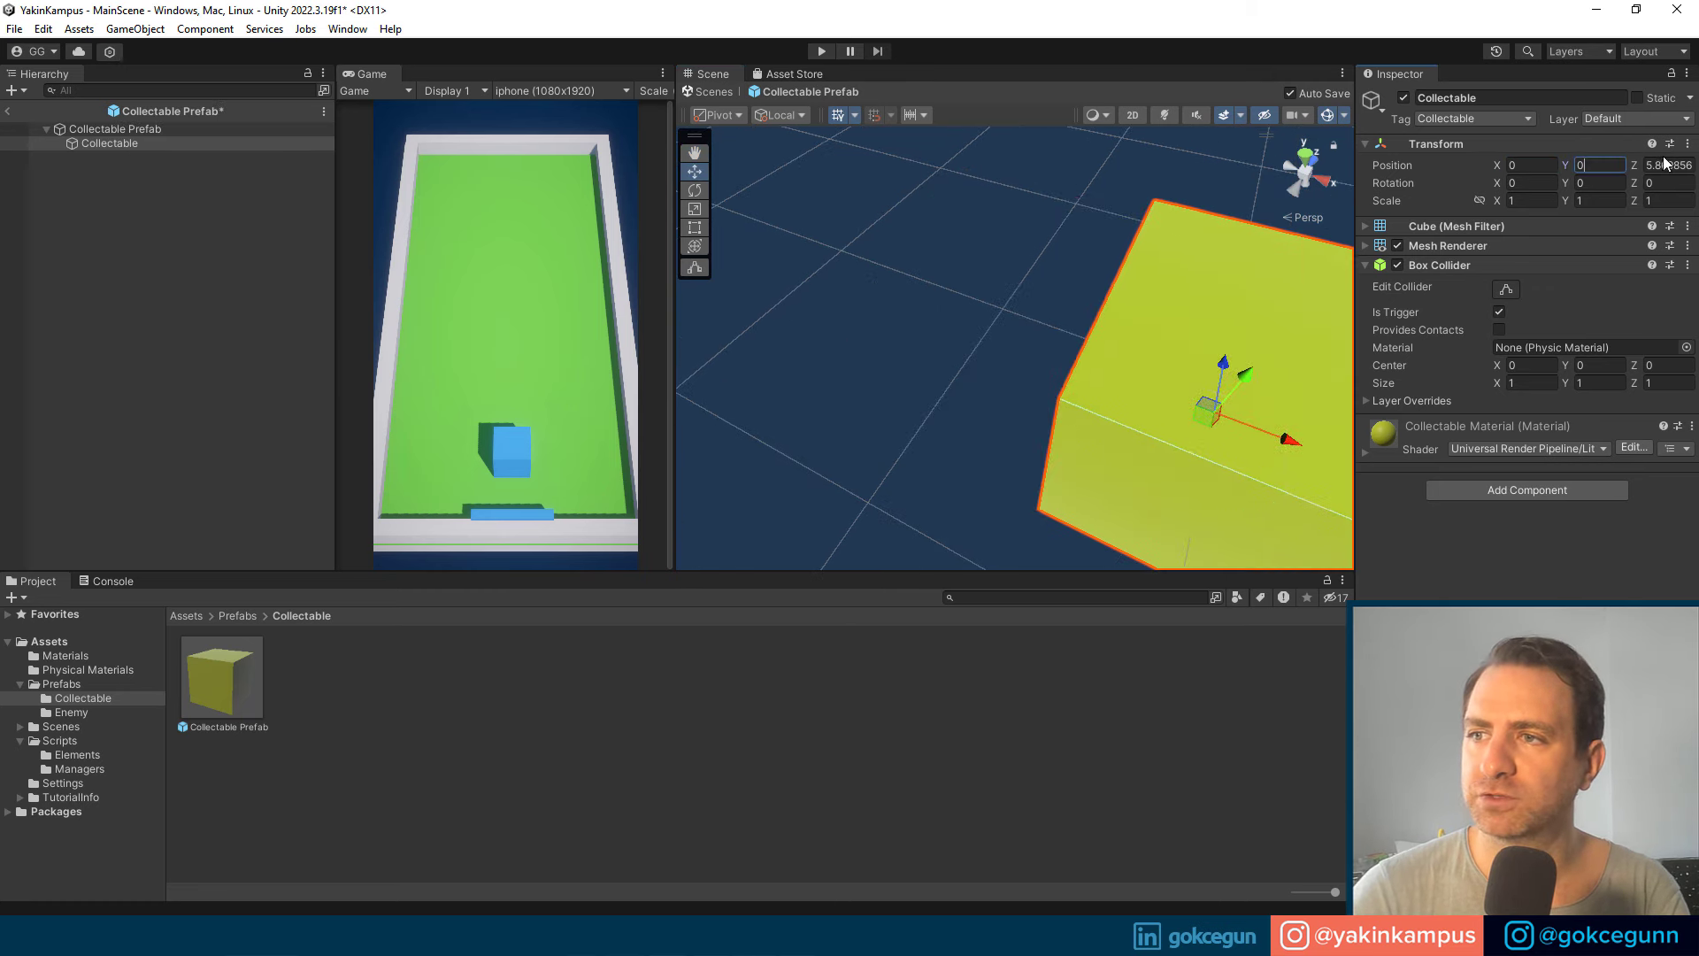
pyautogui.press('Tab')
pyautogui.write('0')
pyautogui.press('Return')
pyautogui.press('f')
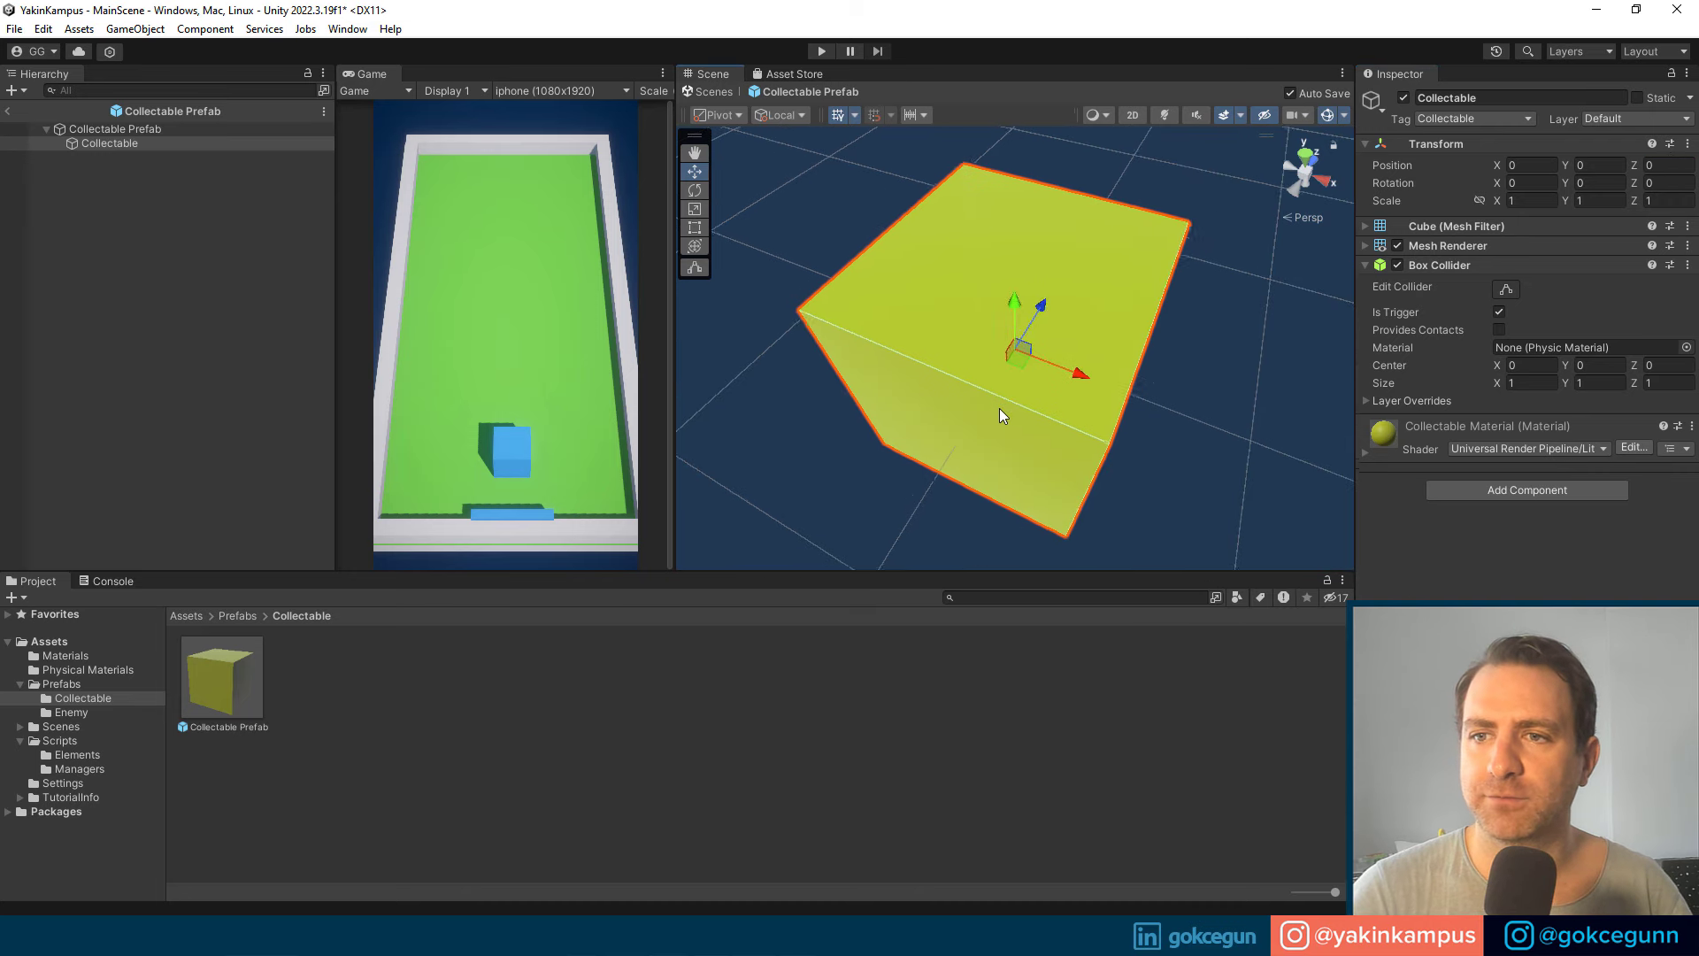
pyautogui.keyDown('alt'); pyautogui.moveTo(1011, 399); pyautogui.dragTo(1437, 216); pyautogui.keyUp('alt')
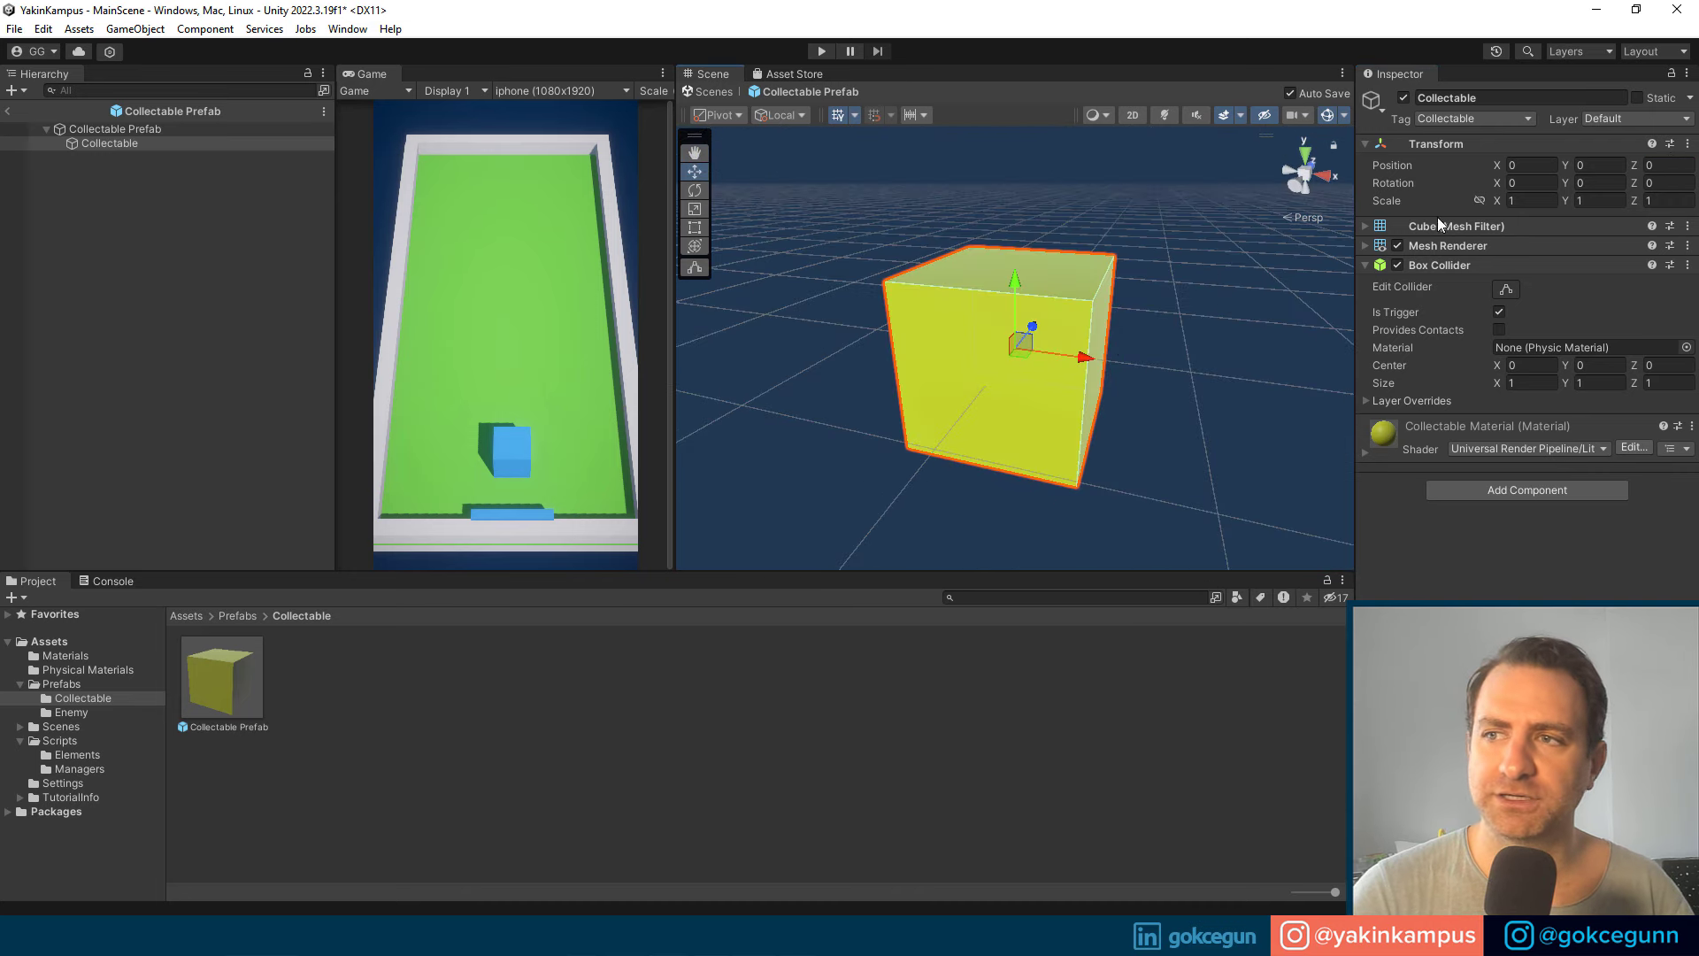
pyautogui.write('0.5')
pyautogui.press('Return')
# Step: Check the root and child objects, then return to MainScene
pyautogui.moveTo(1127, 273)
pyautogui.keyDown('alt'); pyautogui.mouseDown()
pyautogui.moveTo(1012, 437)
pyautogui.moveTo(1191, 258)
pyautogui.moveTo(1089, 292)
pyautogui.mouseUp(); pyautogui.keyUp('alt')
pyautogui.click(177, 129)
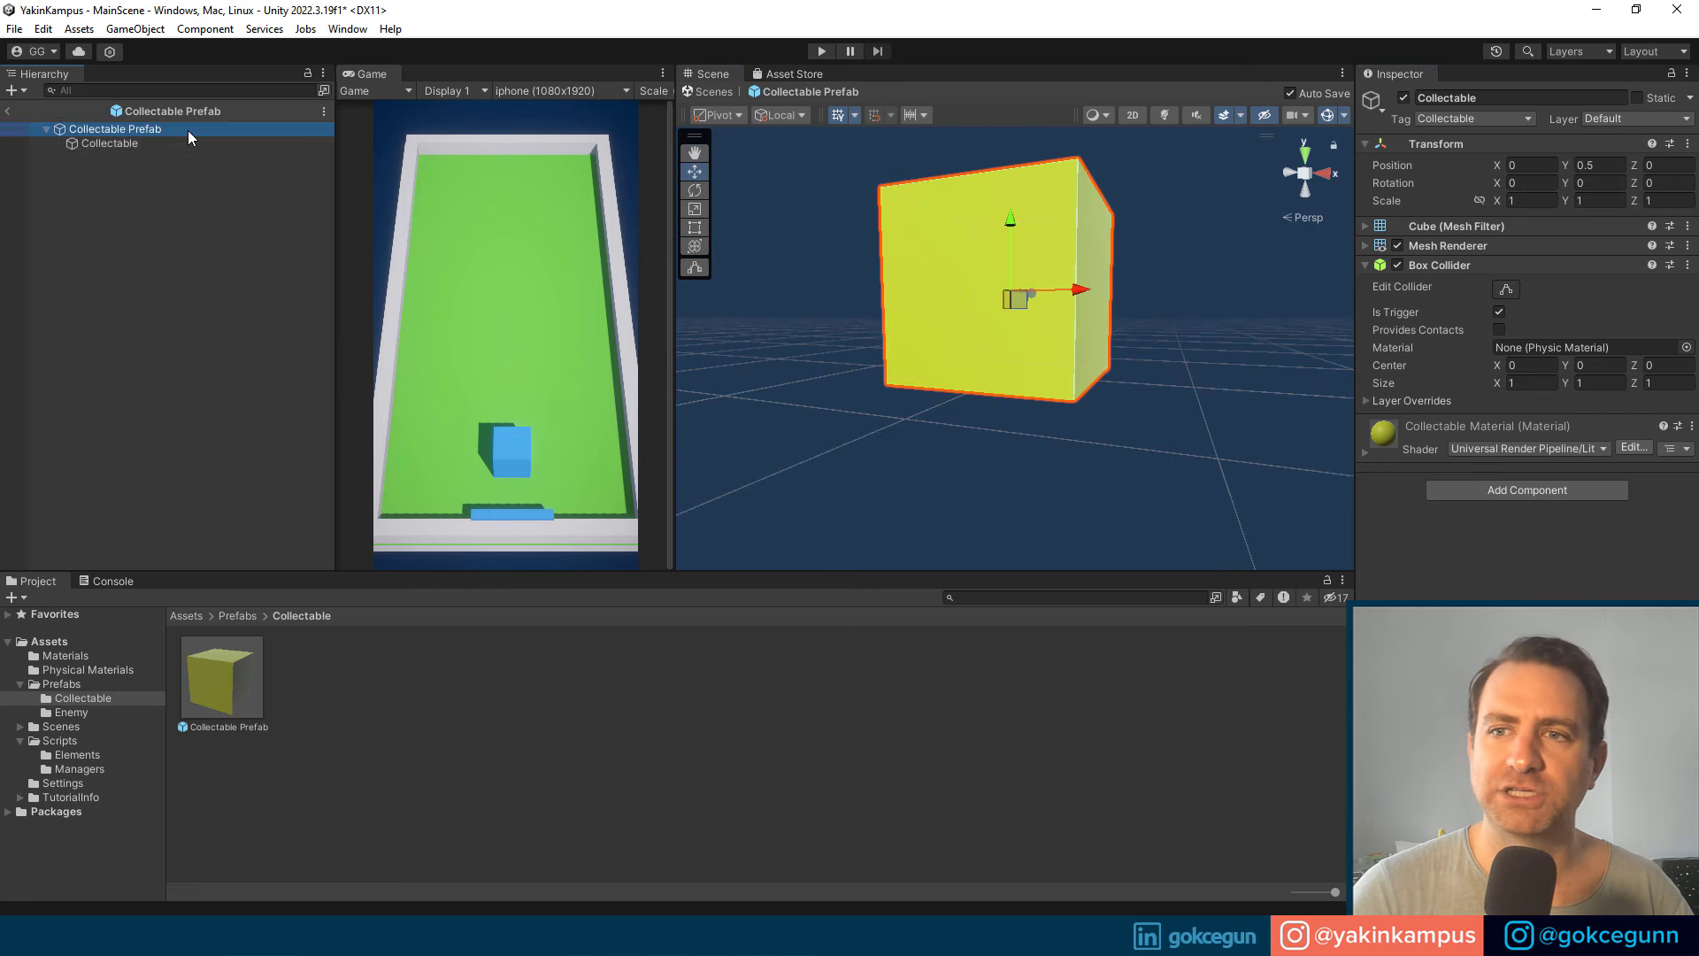
pyautogui.click(141, 146)
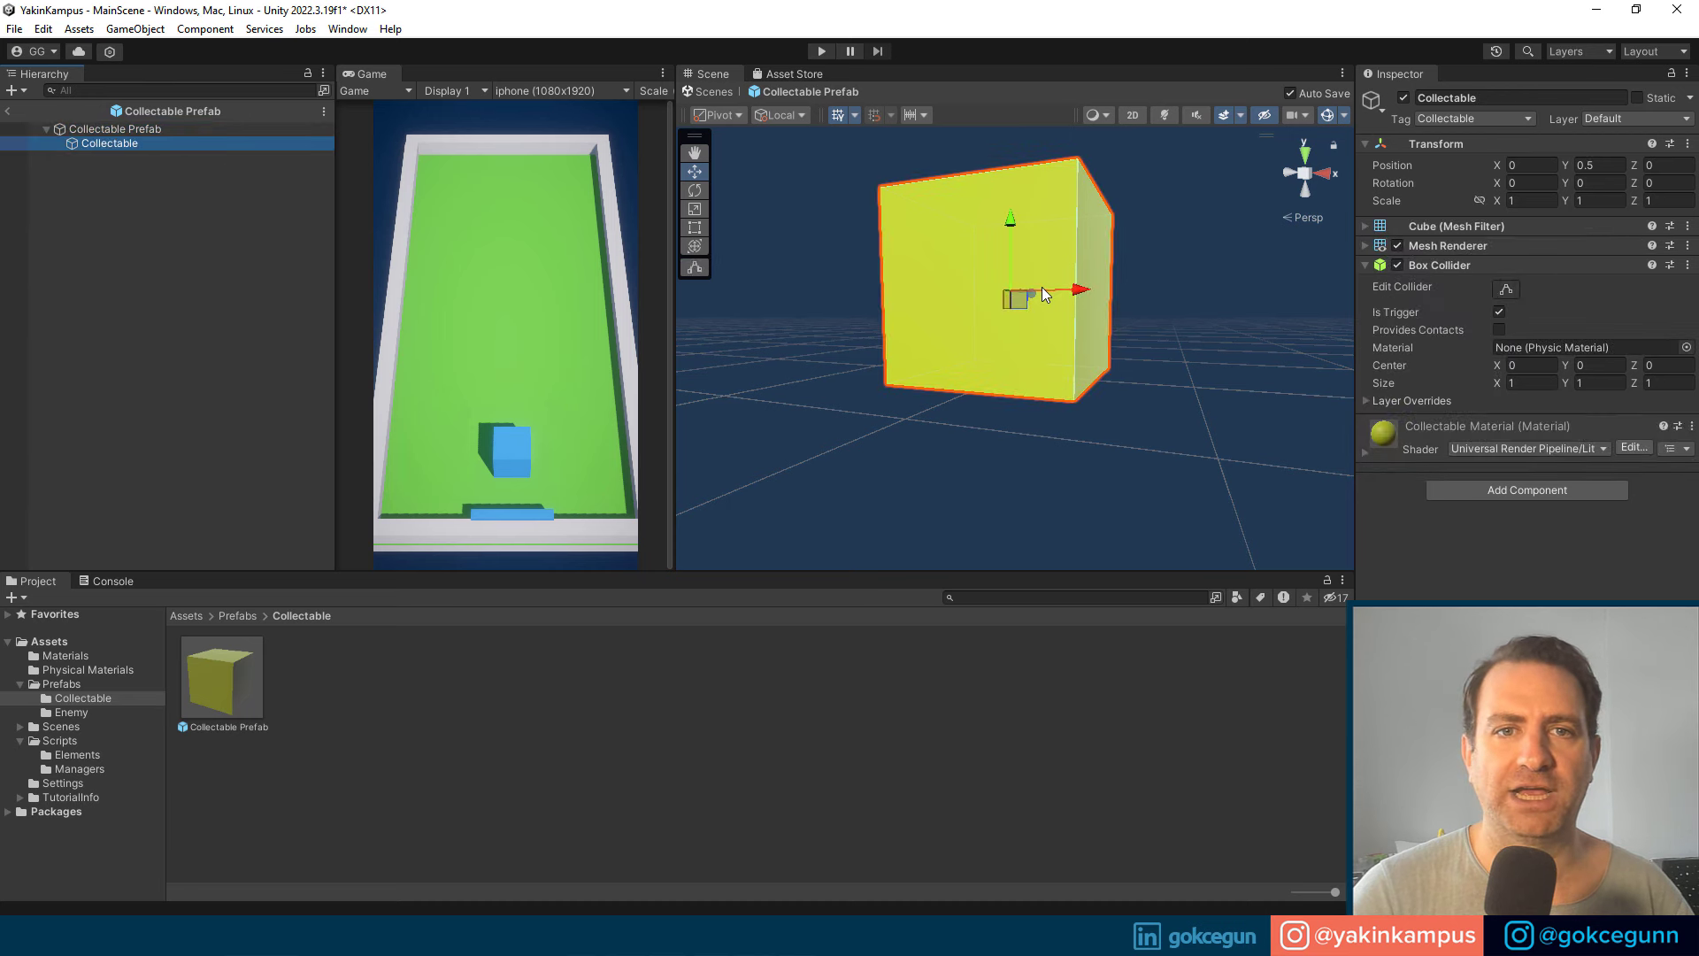
pyautogui.click(11, 112)
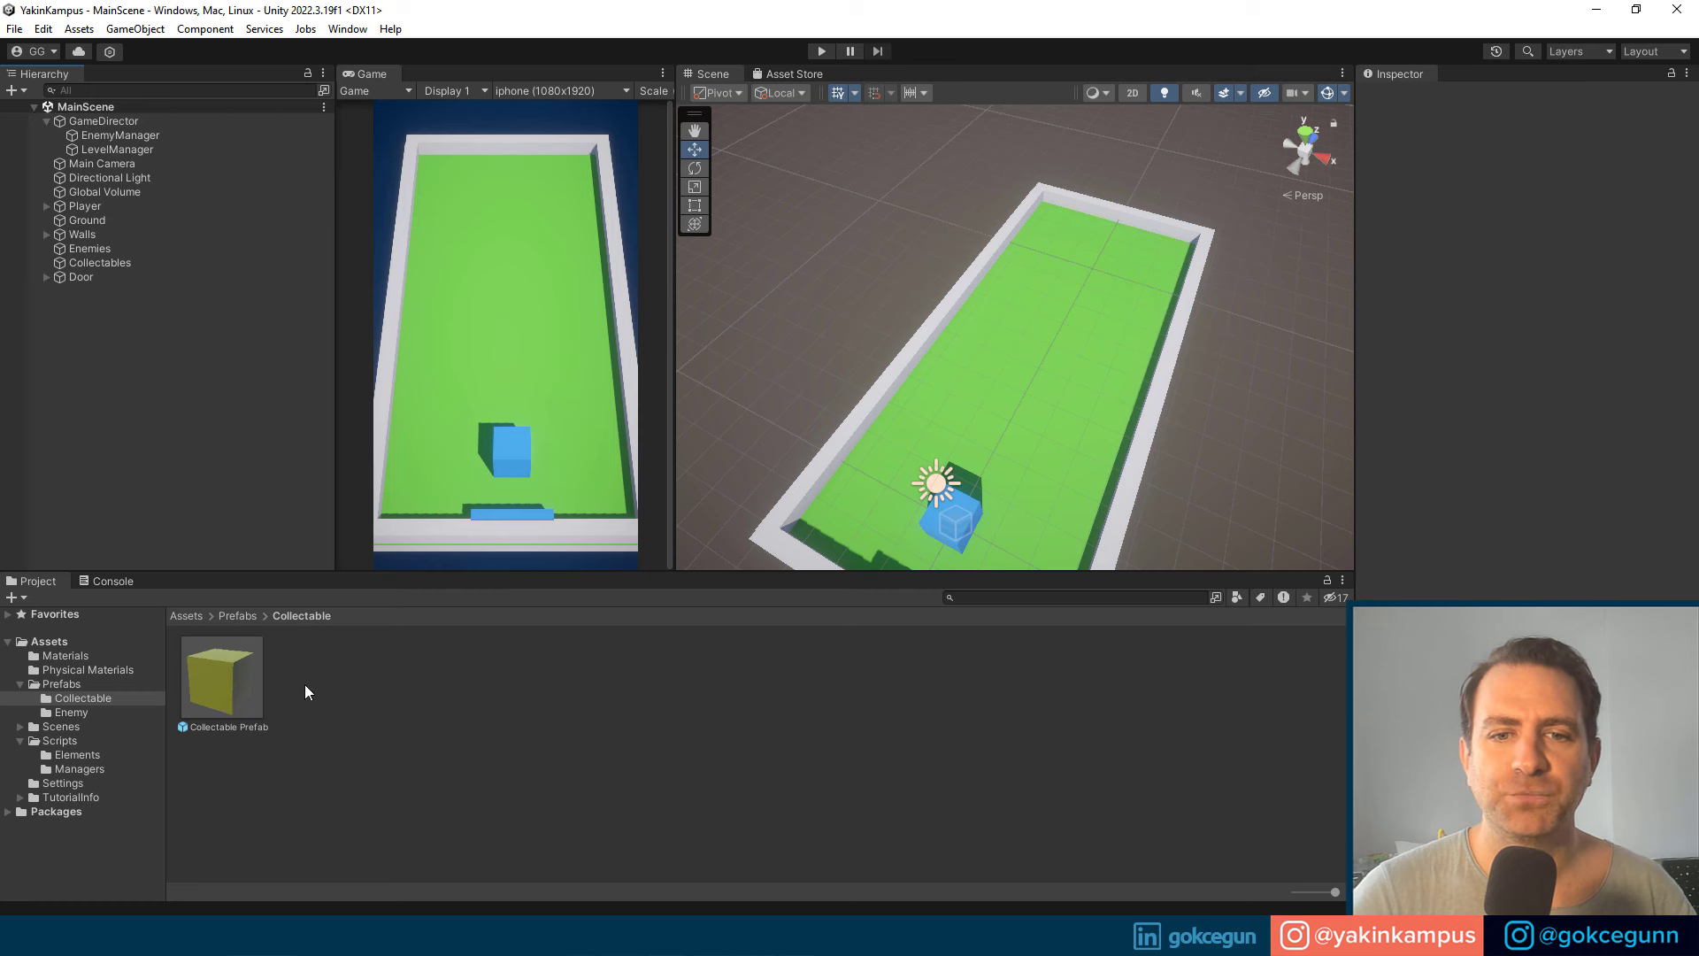
# Step: Slide the yellow Collectable Prefab instance along X to test positions, then select it for removal
pyautogui.moveTo(184, 353); pyautogui.dragTo(187, 354)
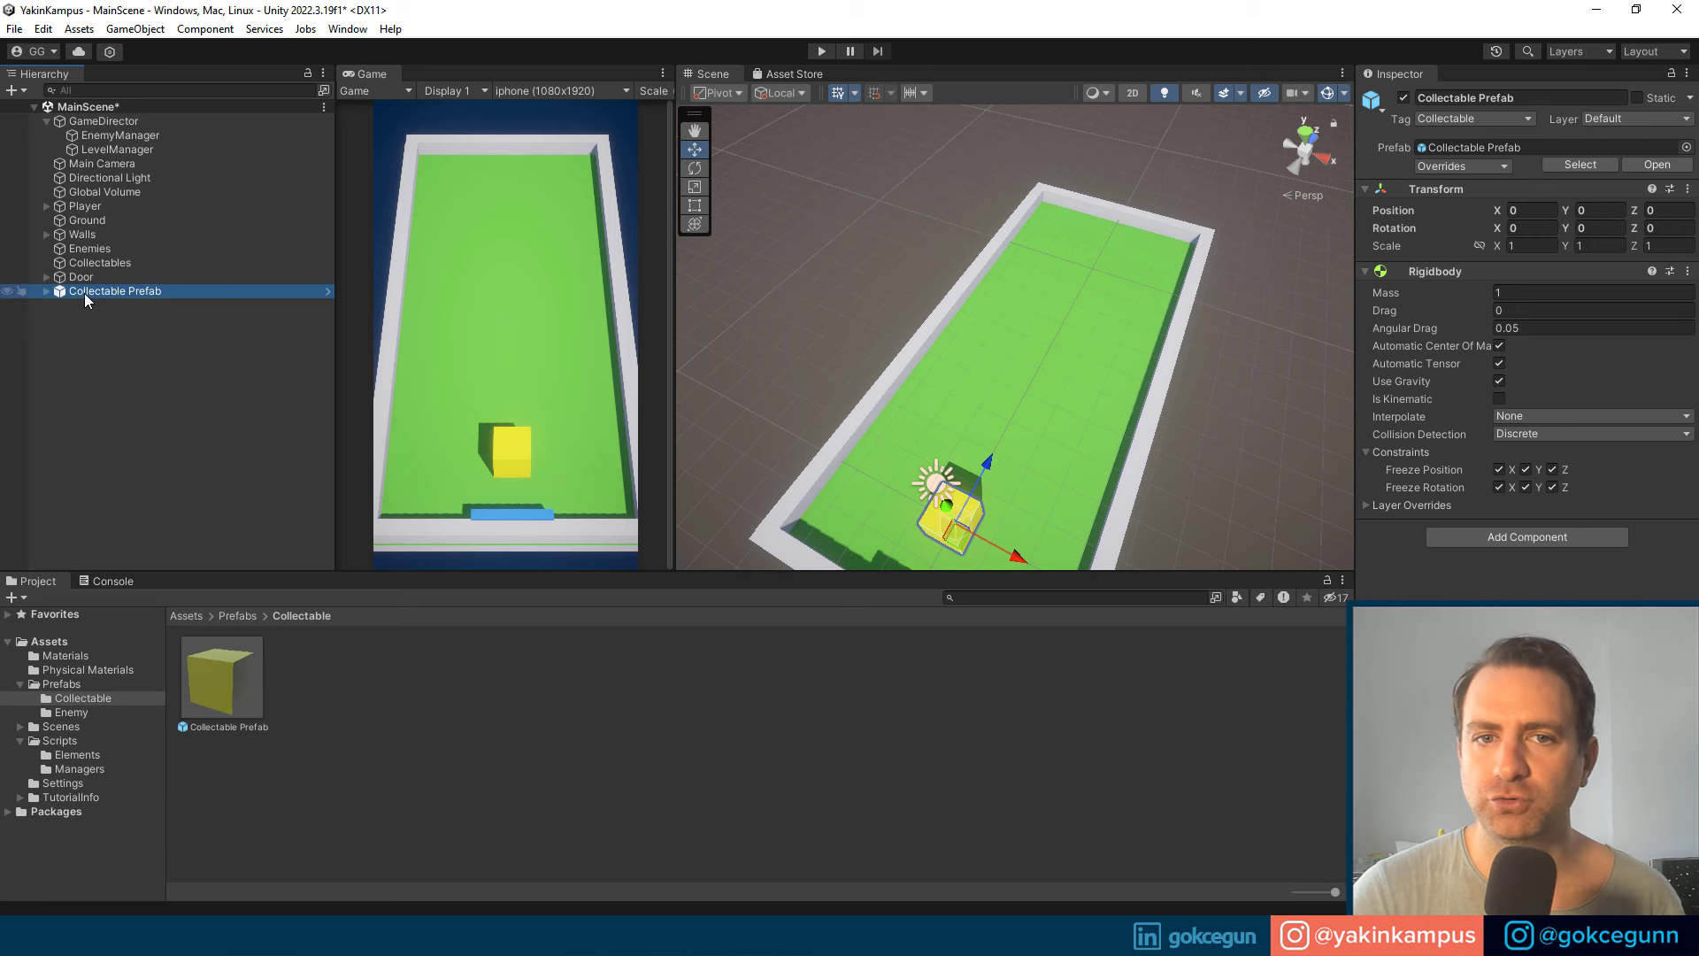
pyautogui.moveTo(955, 528)
pyautogui.mouseDown()
pyautogui.moveTo(1073, 265)
pyautogui.moveTo(1058, 242)
pyautogui.mouseUp()
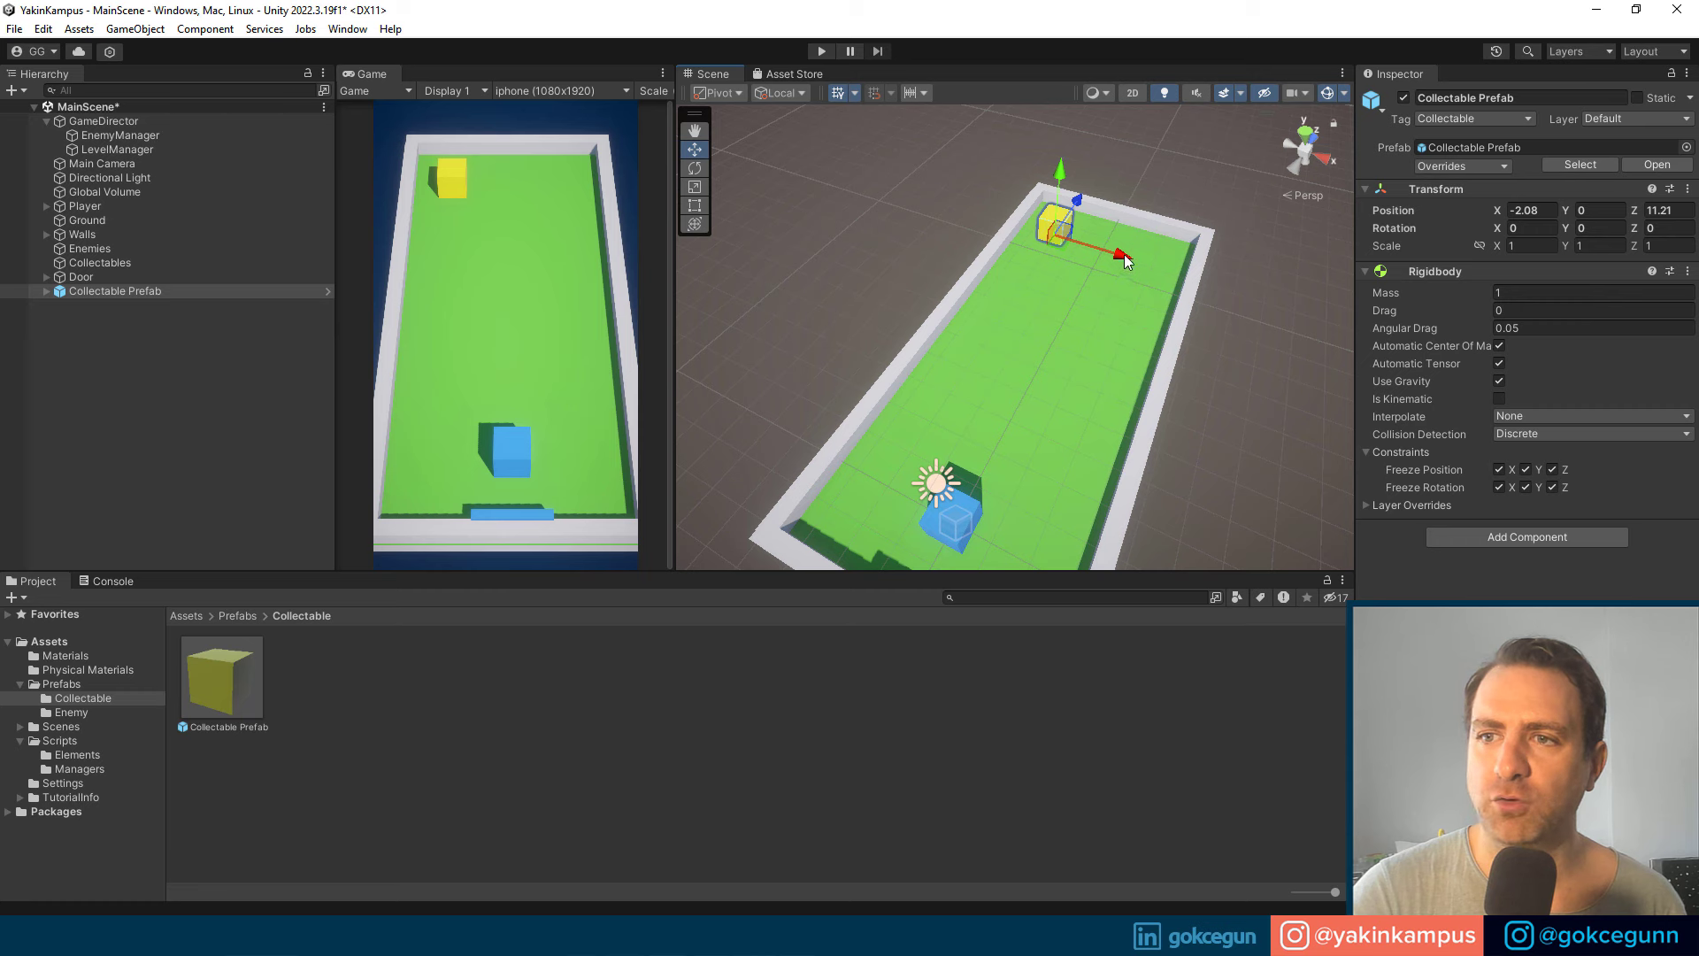
pyautogui.moveTo(1106, 259); pyautogui.dragTo(1243, 278)
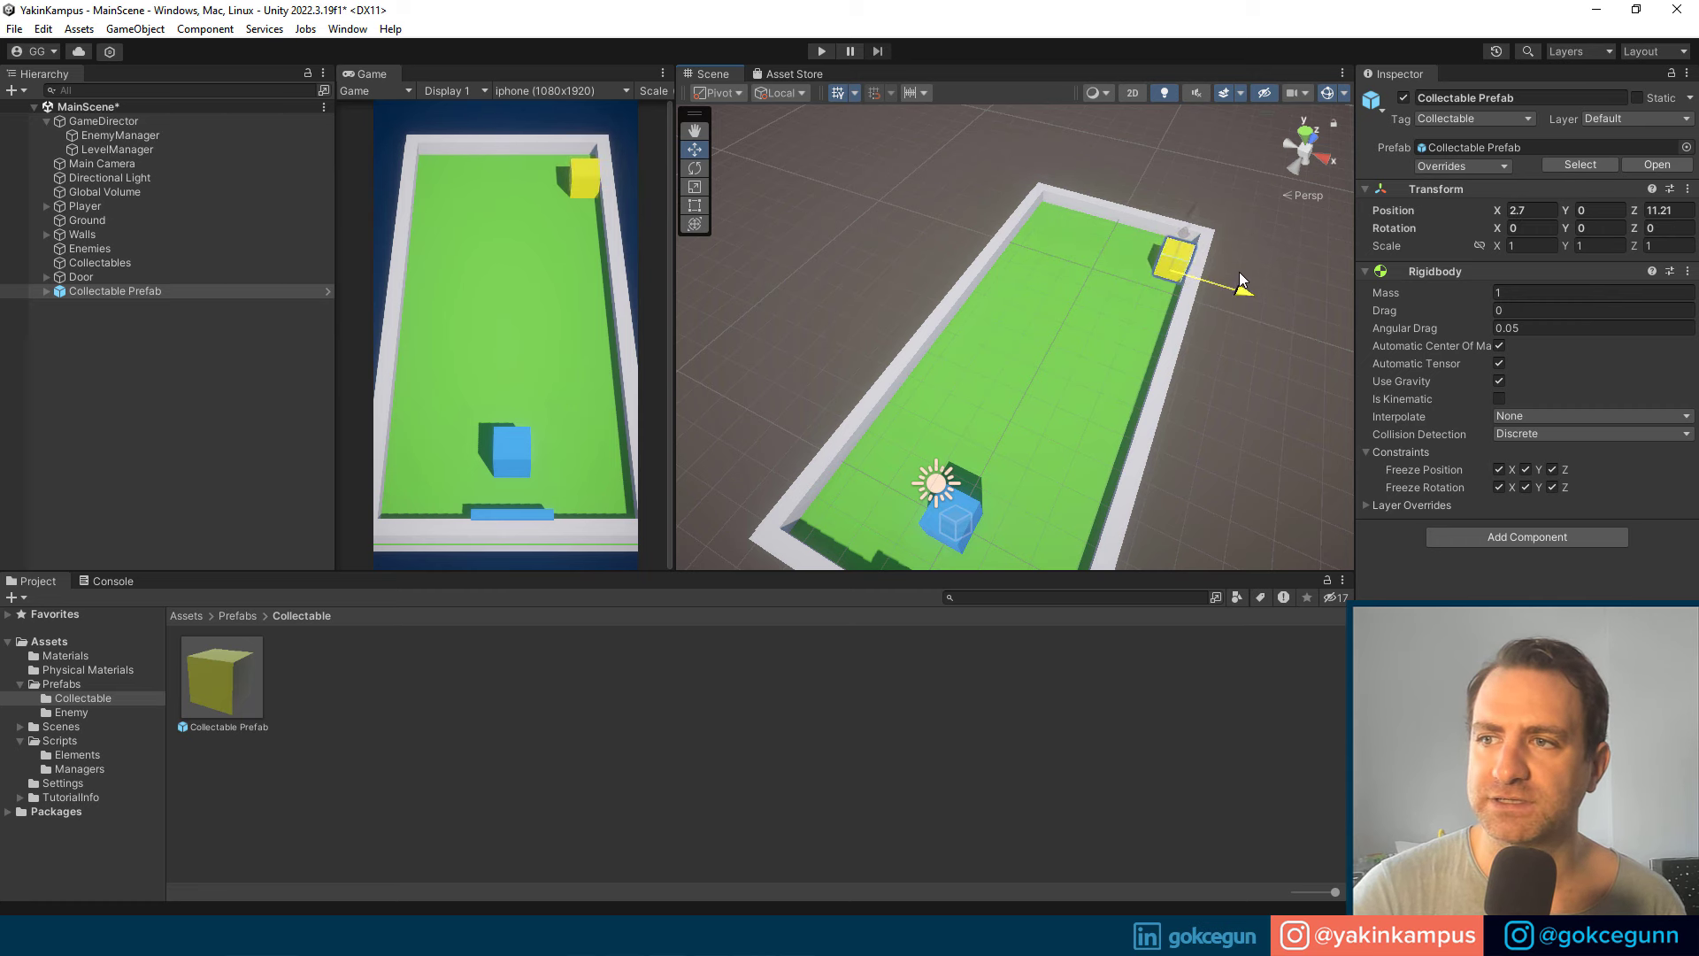
pyautogui.moveTo(1244, 276)
pyautogui.mouseDown()
pyautogui.moveTo(1182, 261)
pyautogui.moveTo(1207, 268)
pyautogui.mouseUp()
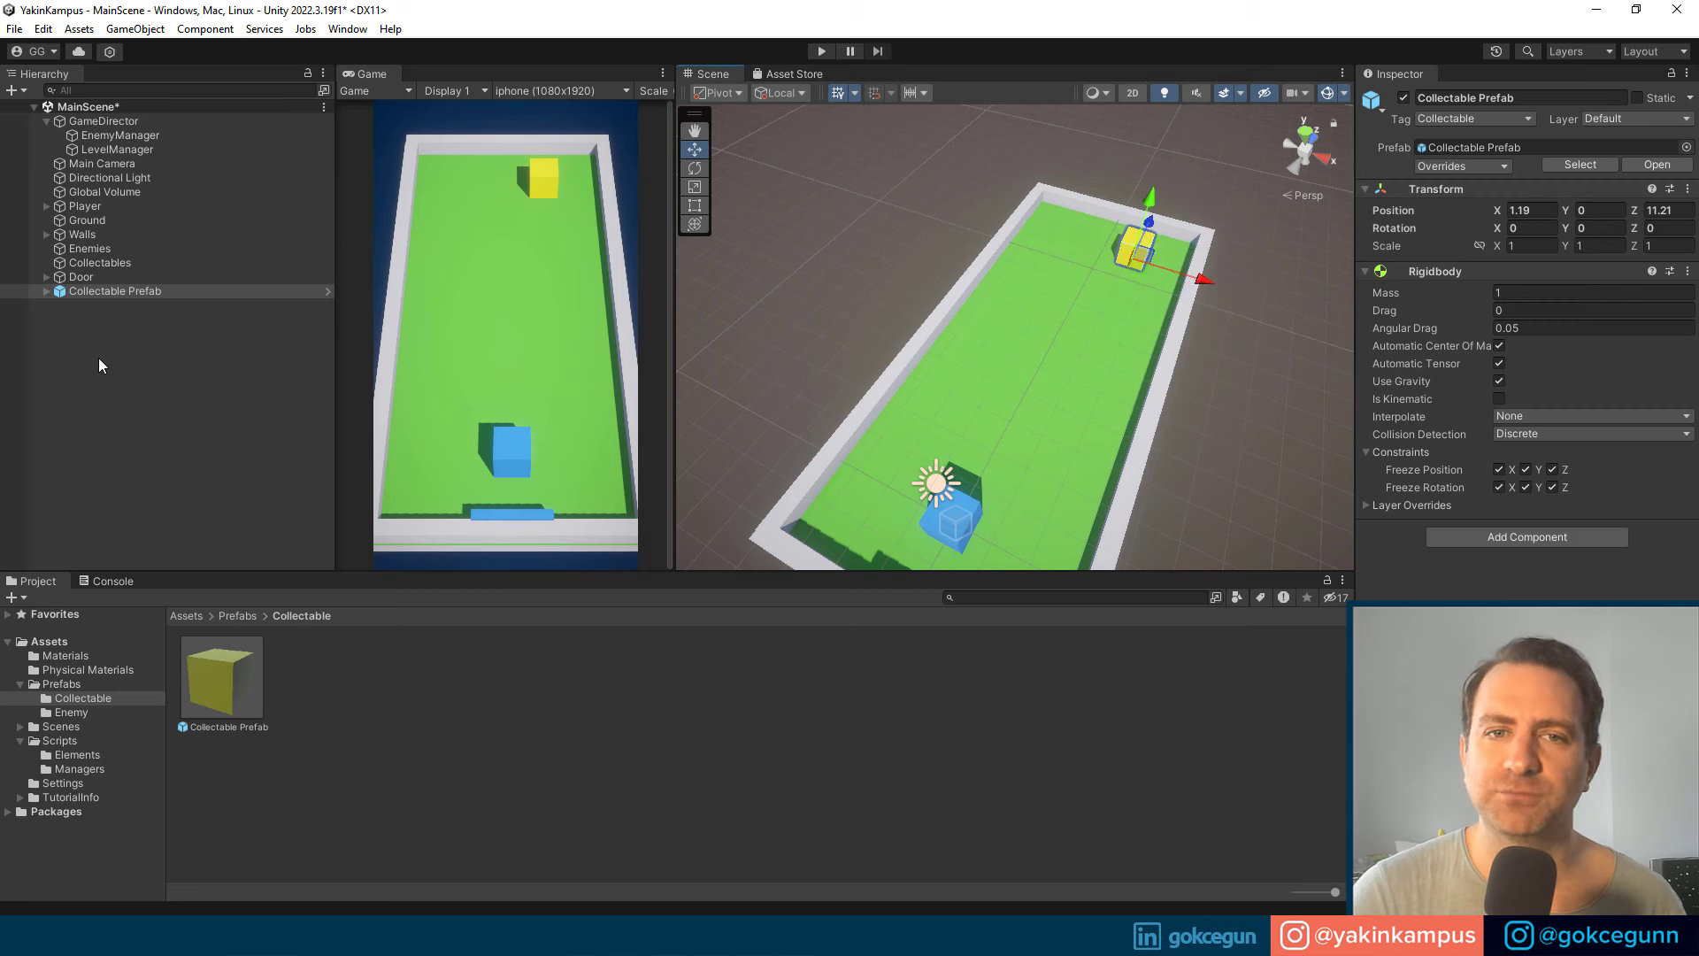
pyautogui.click(138, 291)
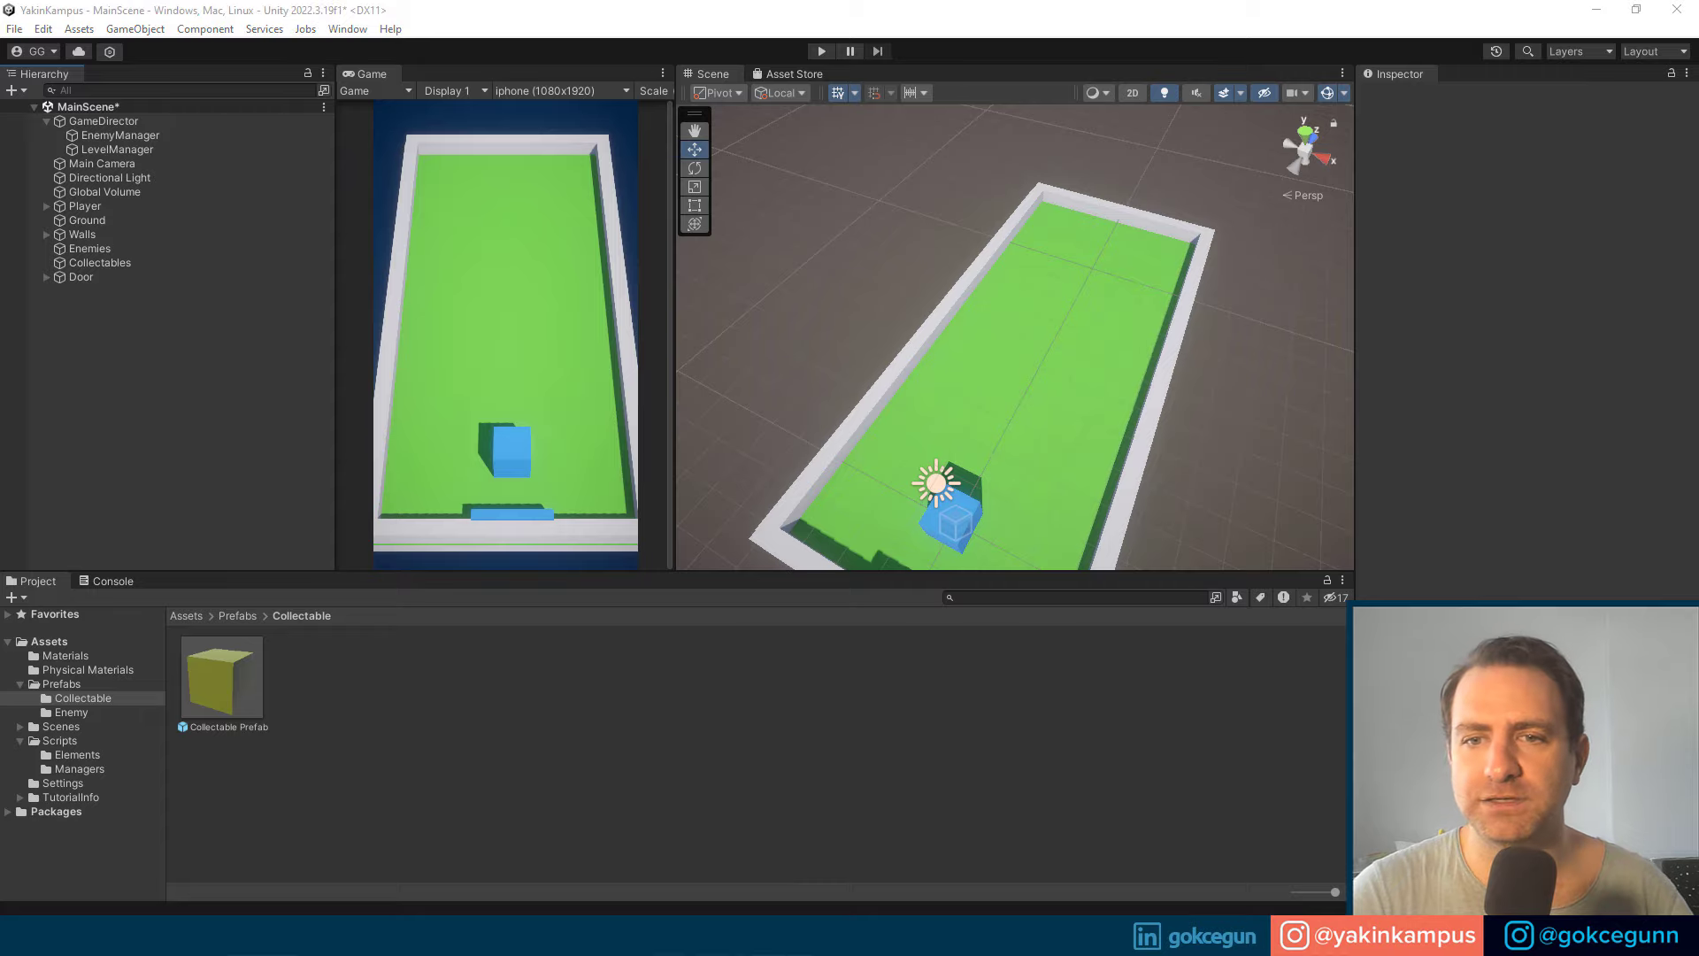
pyautogui.hotkey('alt', 'Tab')
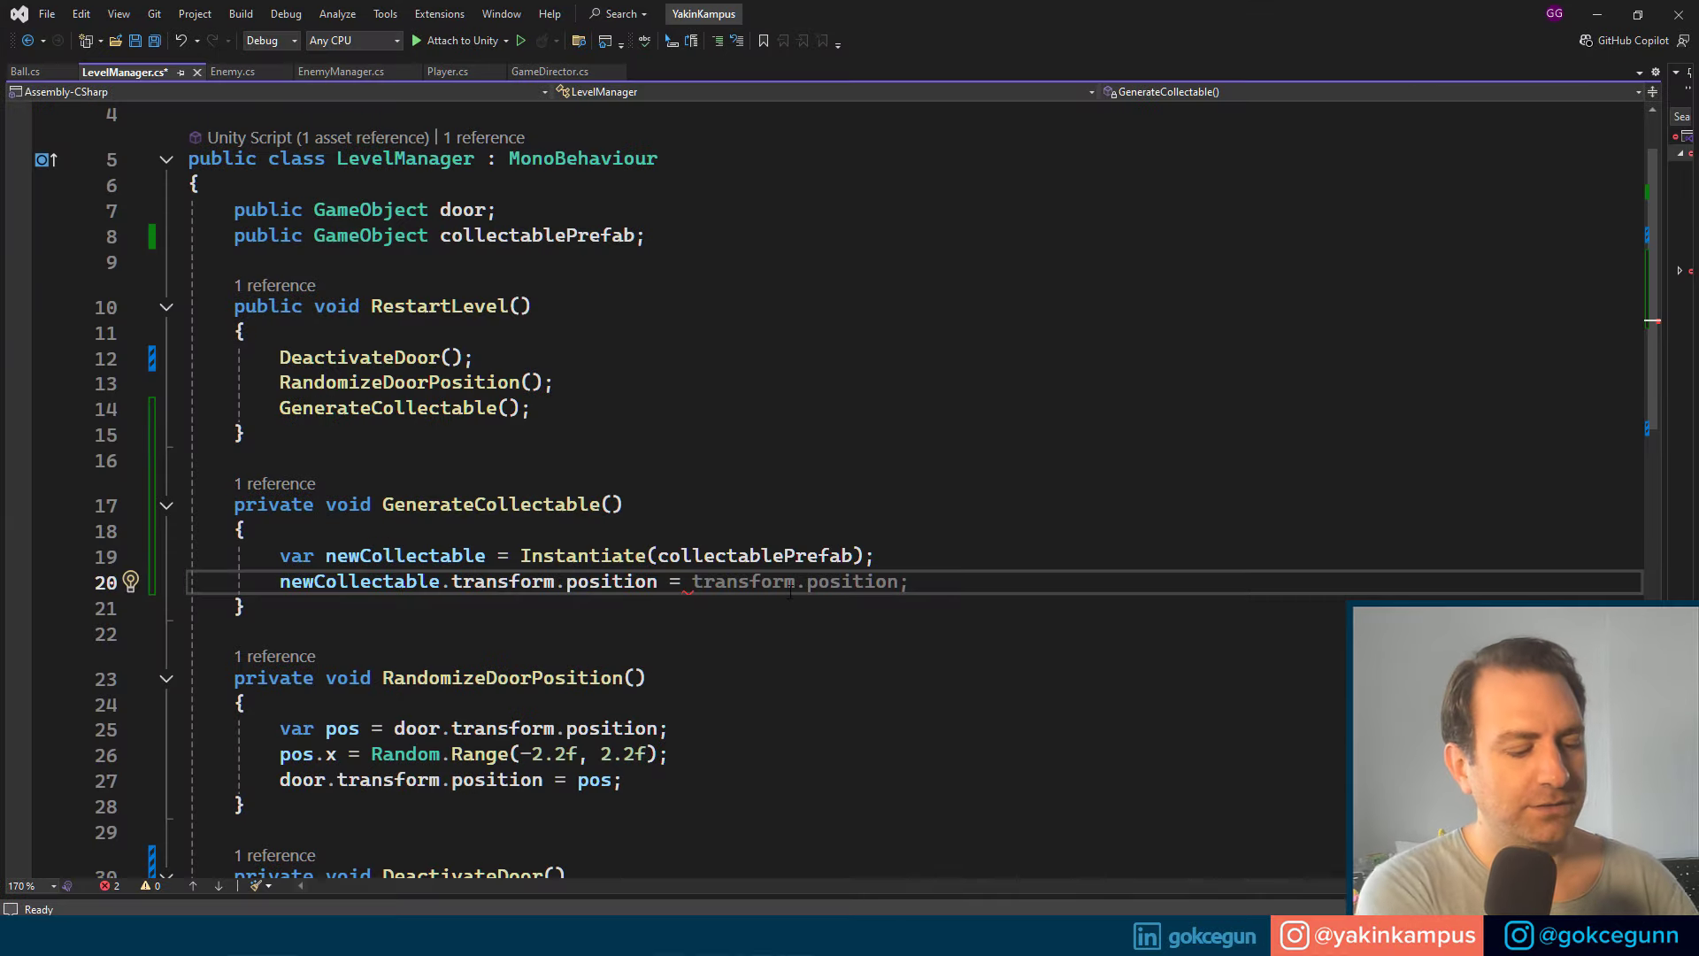
# Step: Assign the position as new Vector3(0,0,11)
pyautogui.write('new Vec')
pyautogui.press('Tab')
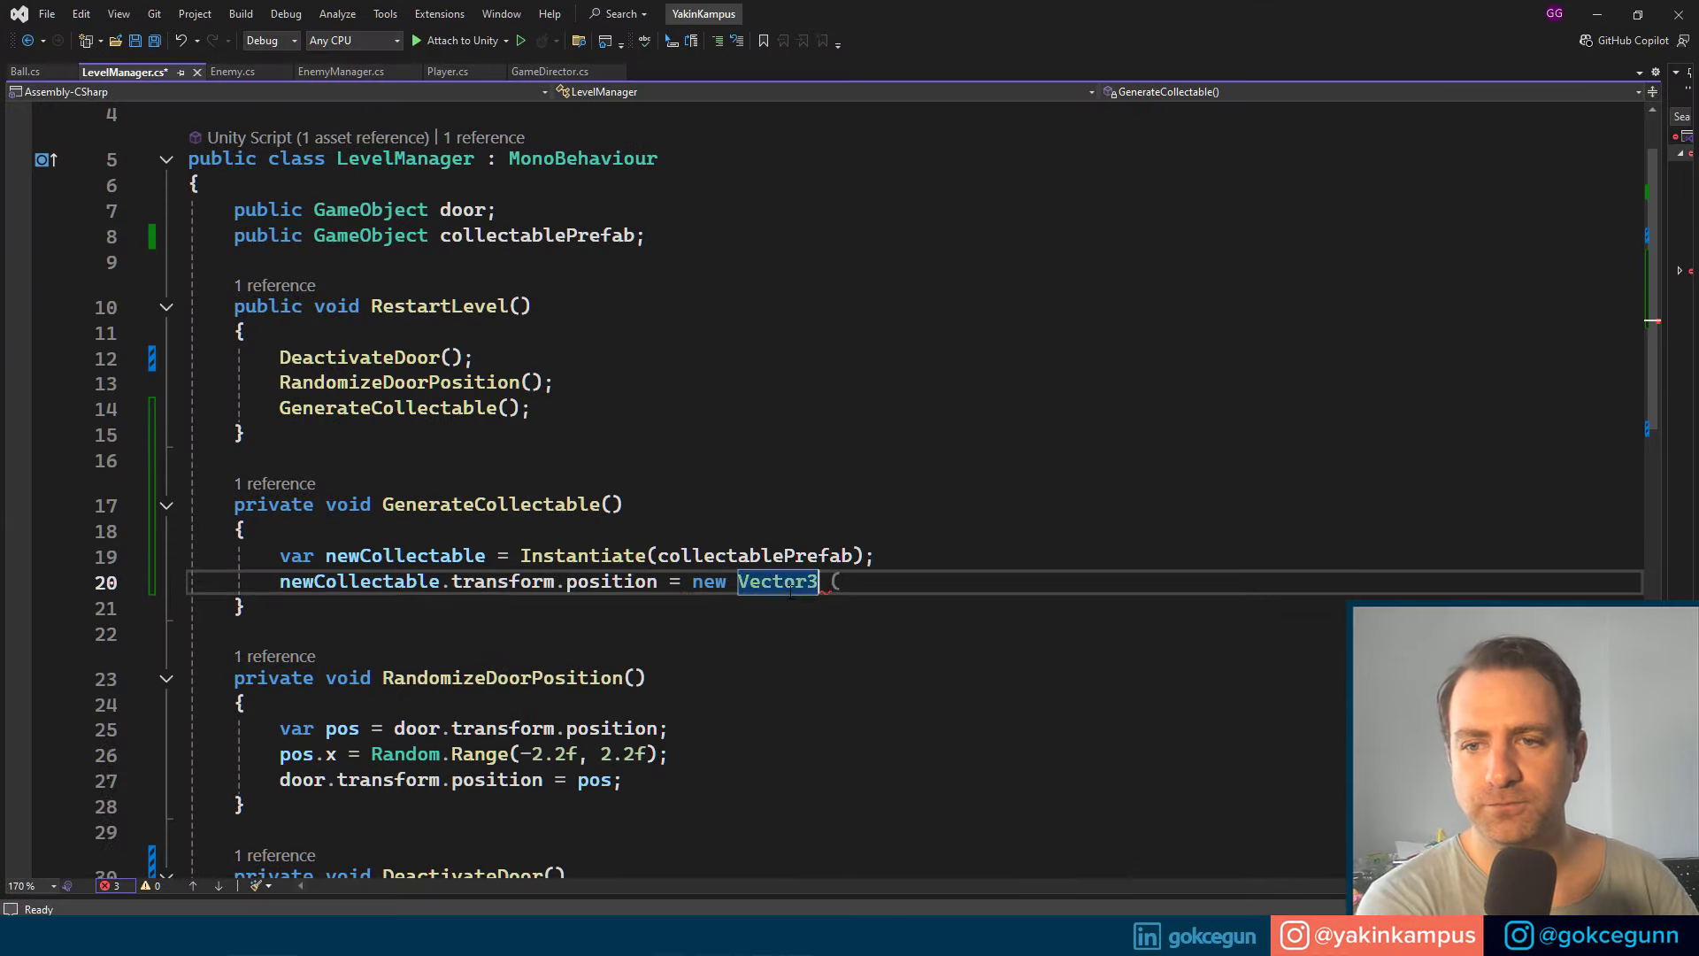
pyautogui.write(')')
pyautogui.hotkey('ctrl', 's')
pyautogui.press('Left')
pyautogui.press('Left')
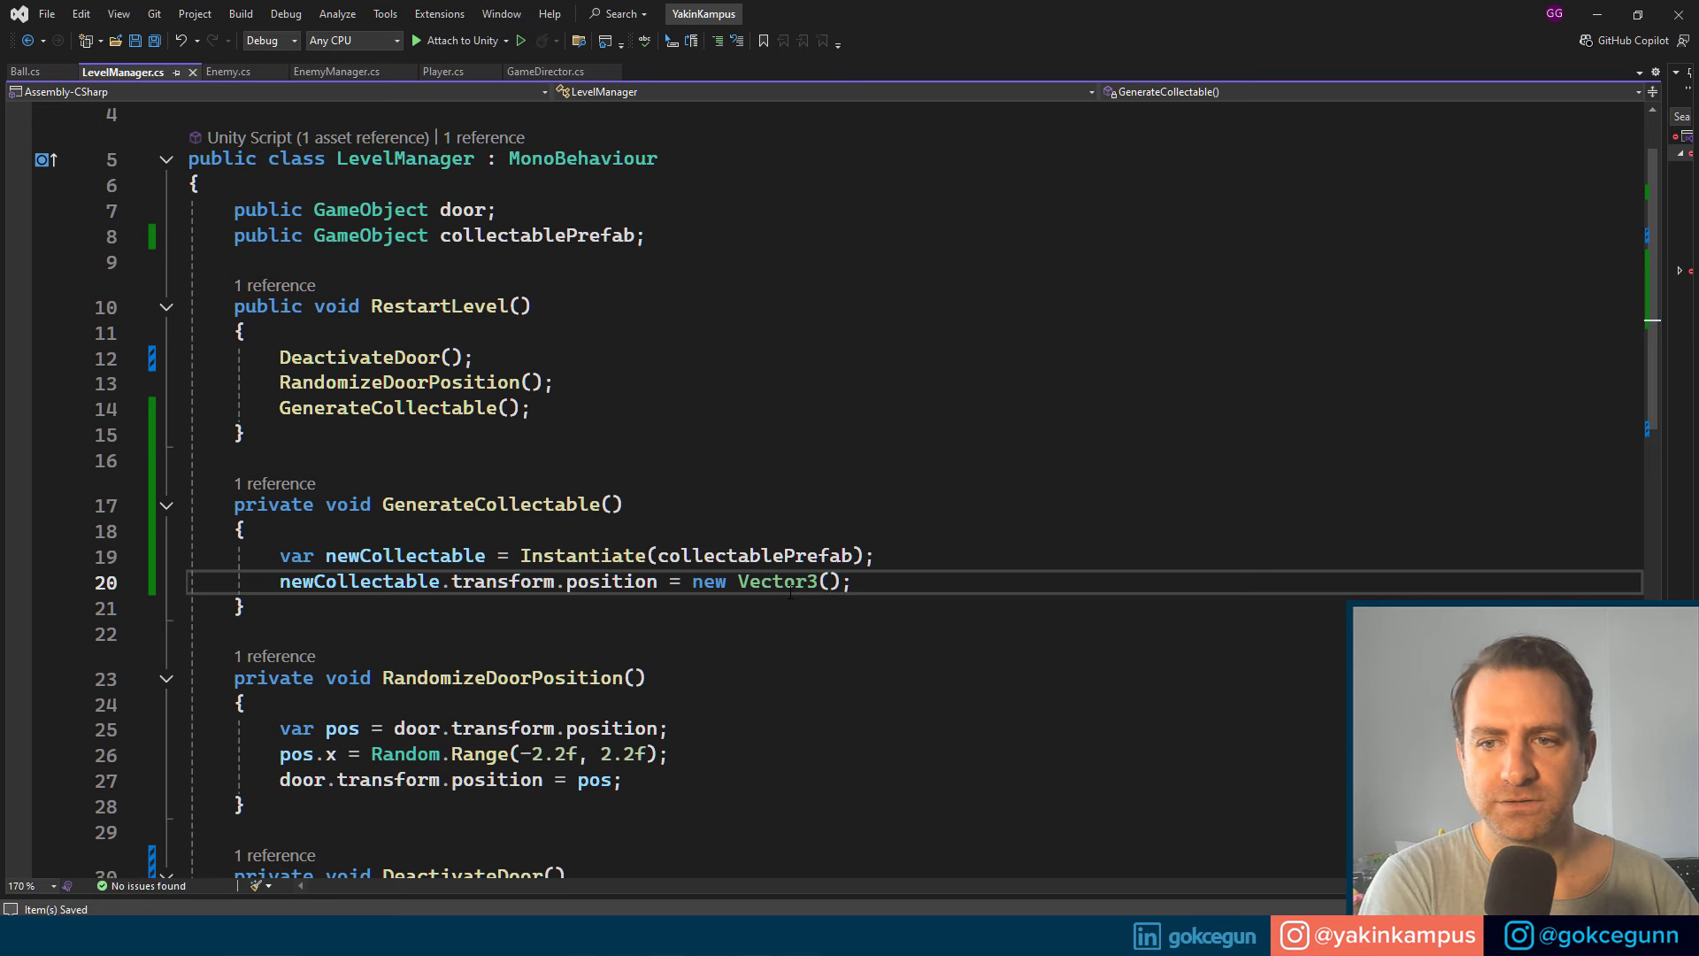
pyautogui.write('0,0,0')
pyautogui.press('Left')
pyautogui.press('Left')
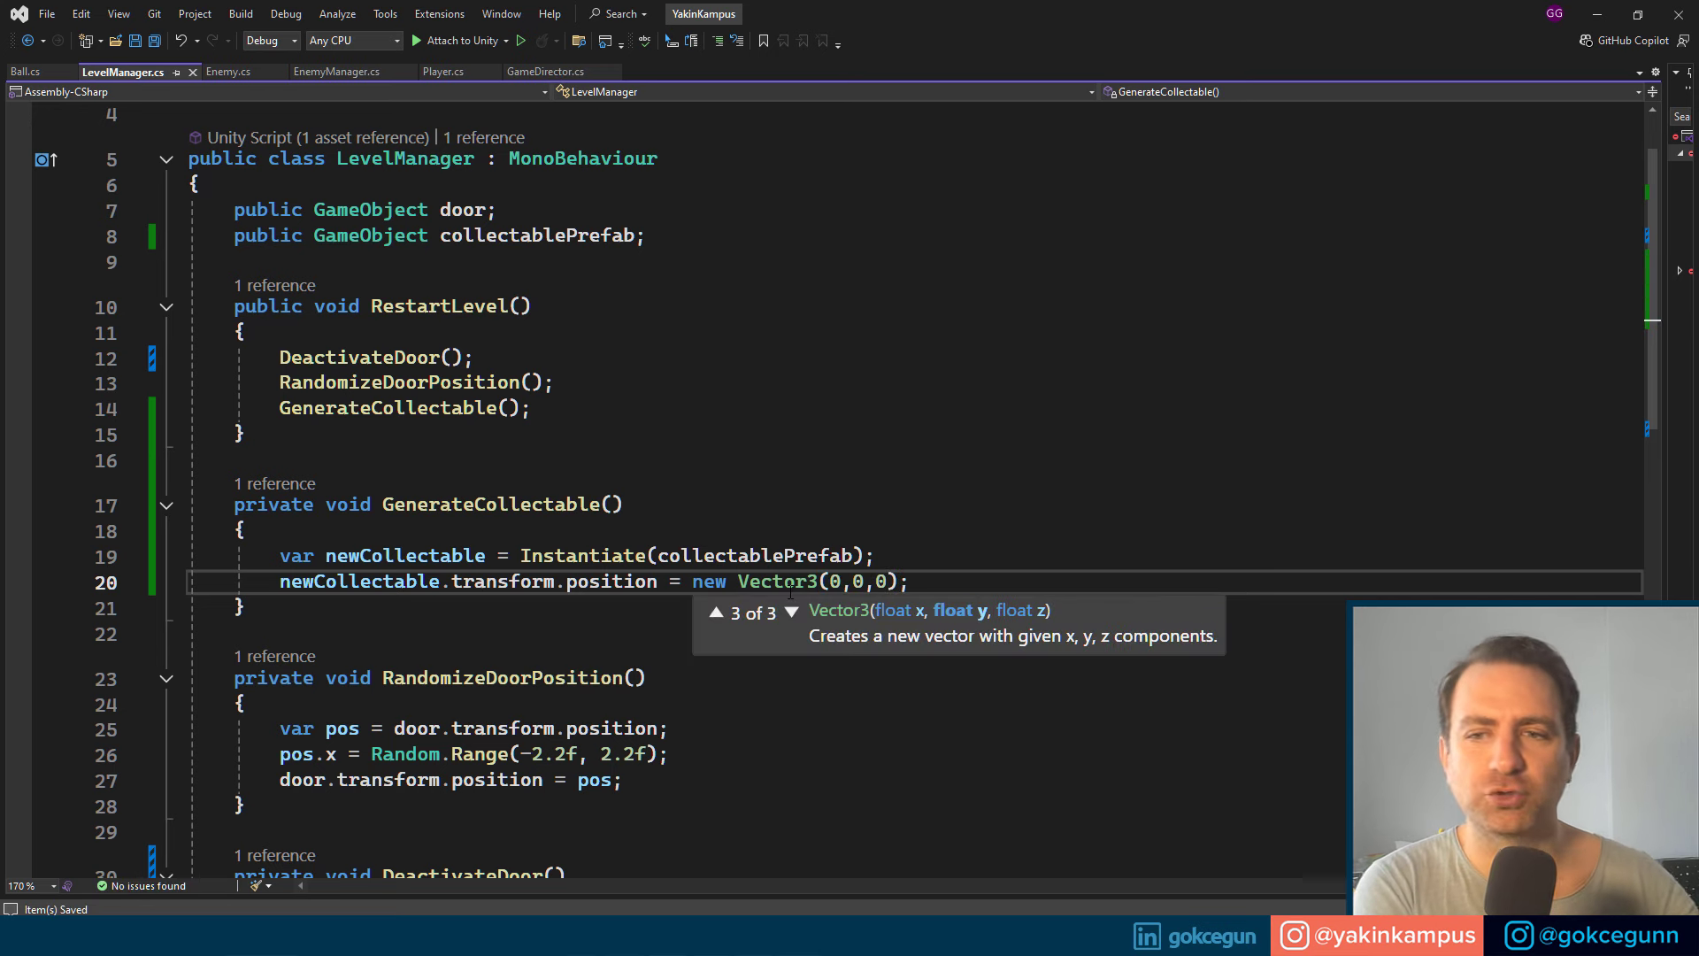
pyautogui.press('Right')
pyautogui.hotkey('shift', 'Right')
pyautogui.write('11')
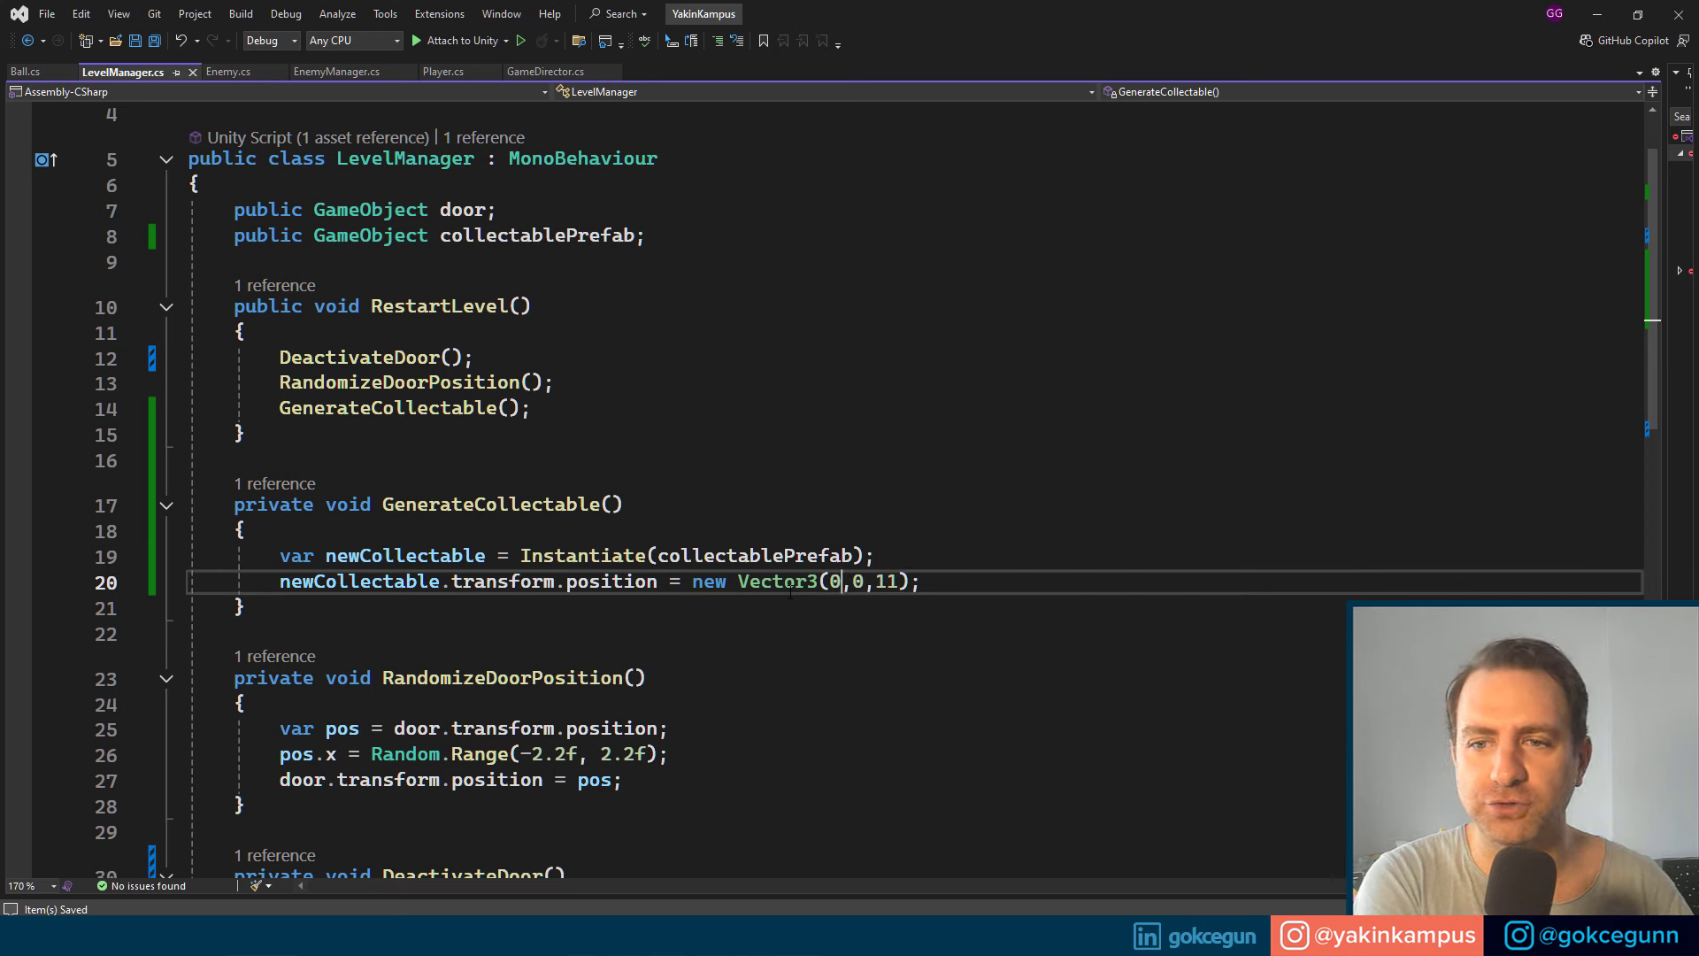
# Step: Replace the x value with Random.Range(-2.5f,2.5f), save, and switch to Enemy.cs
pyautogui.hotkey('shift', 'Left')
pyautogui.write('Ran')
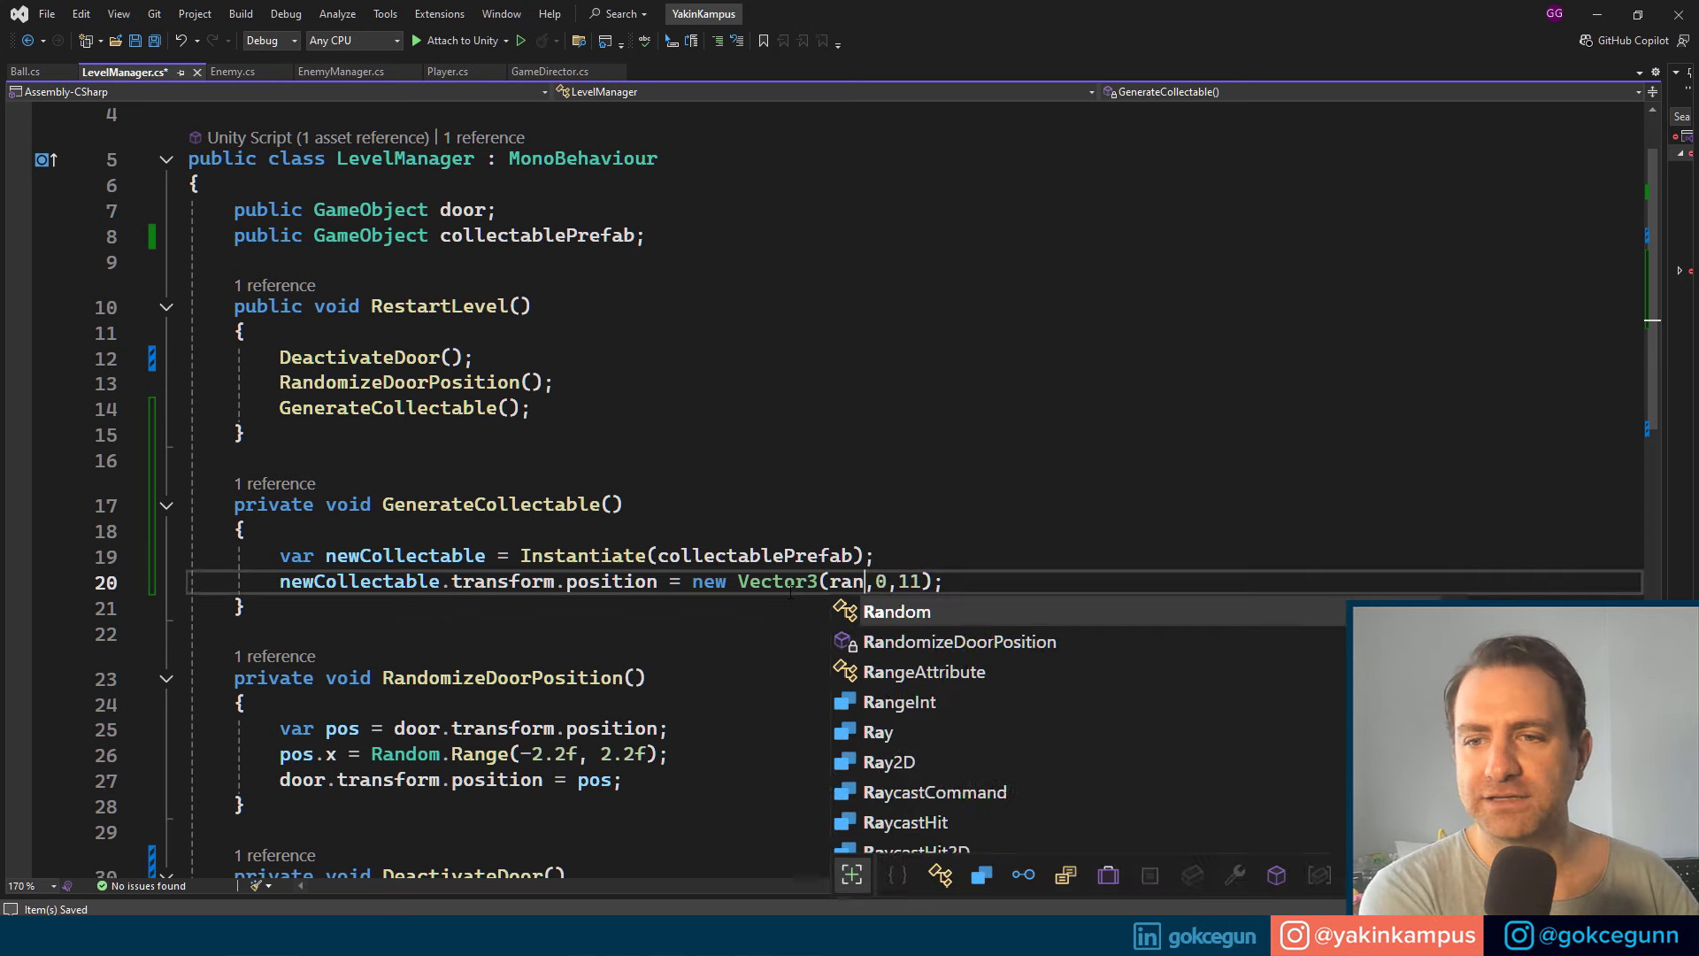
pyautogui.write('dom.ra')
pyautogui.press('Tab')
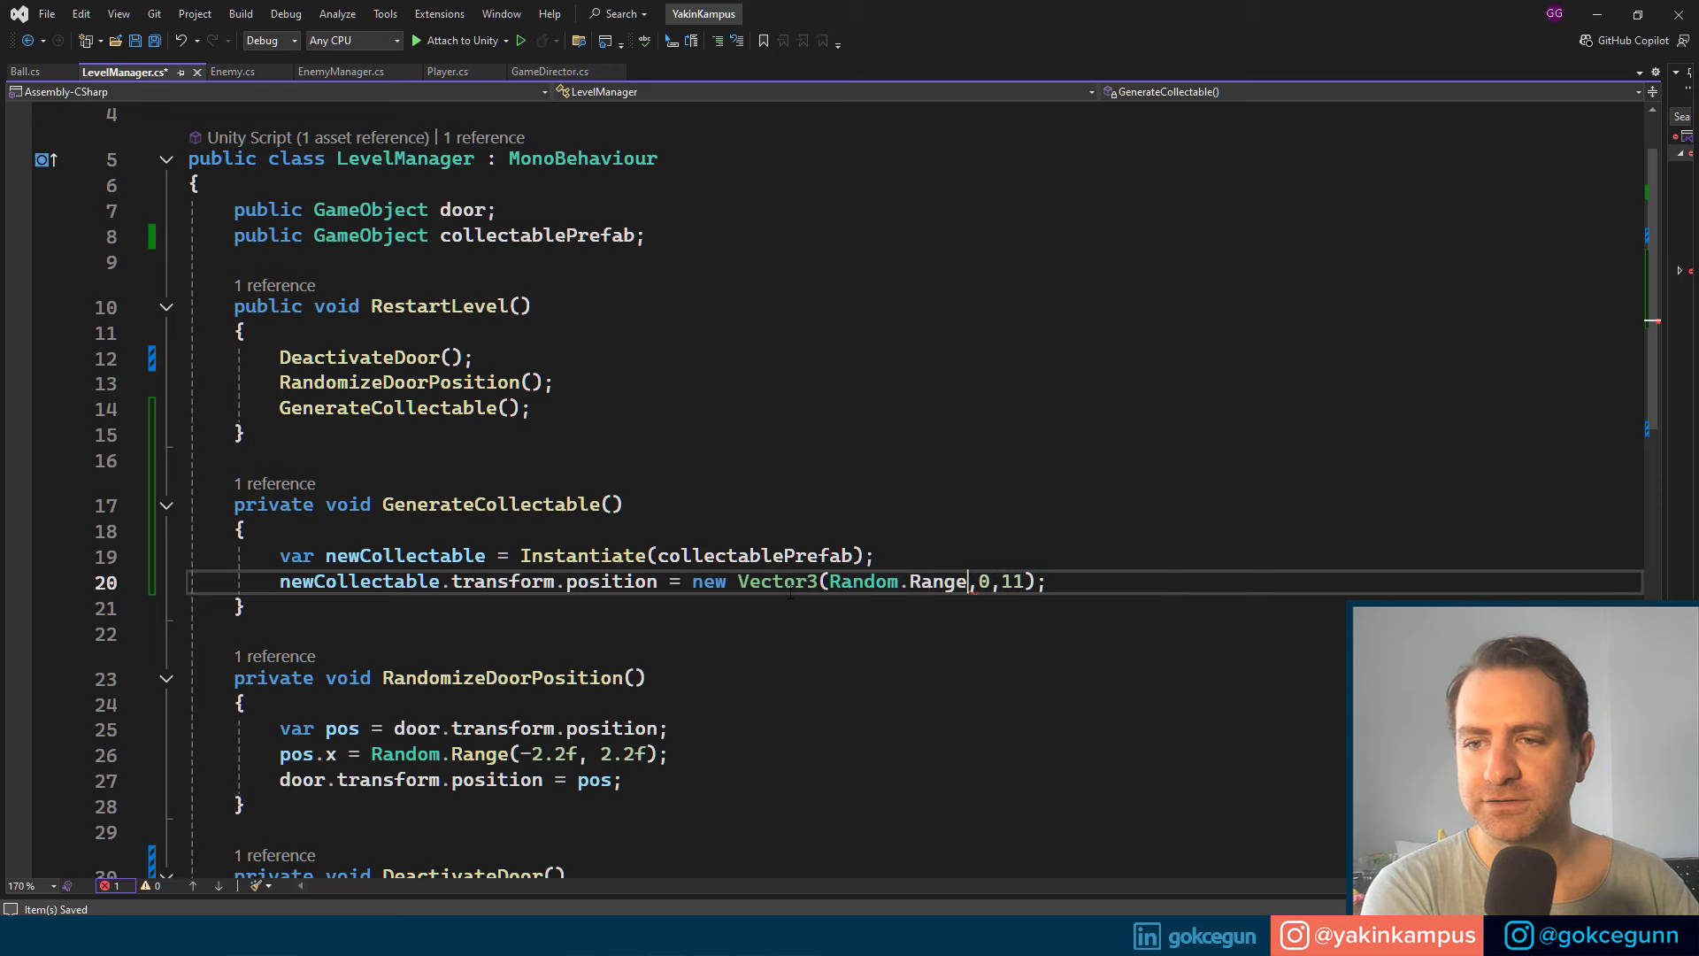
pyautogui.write('(')
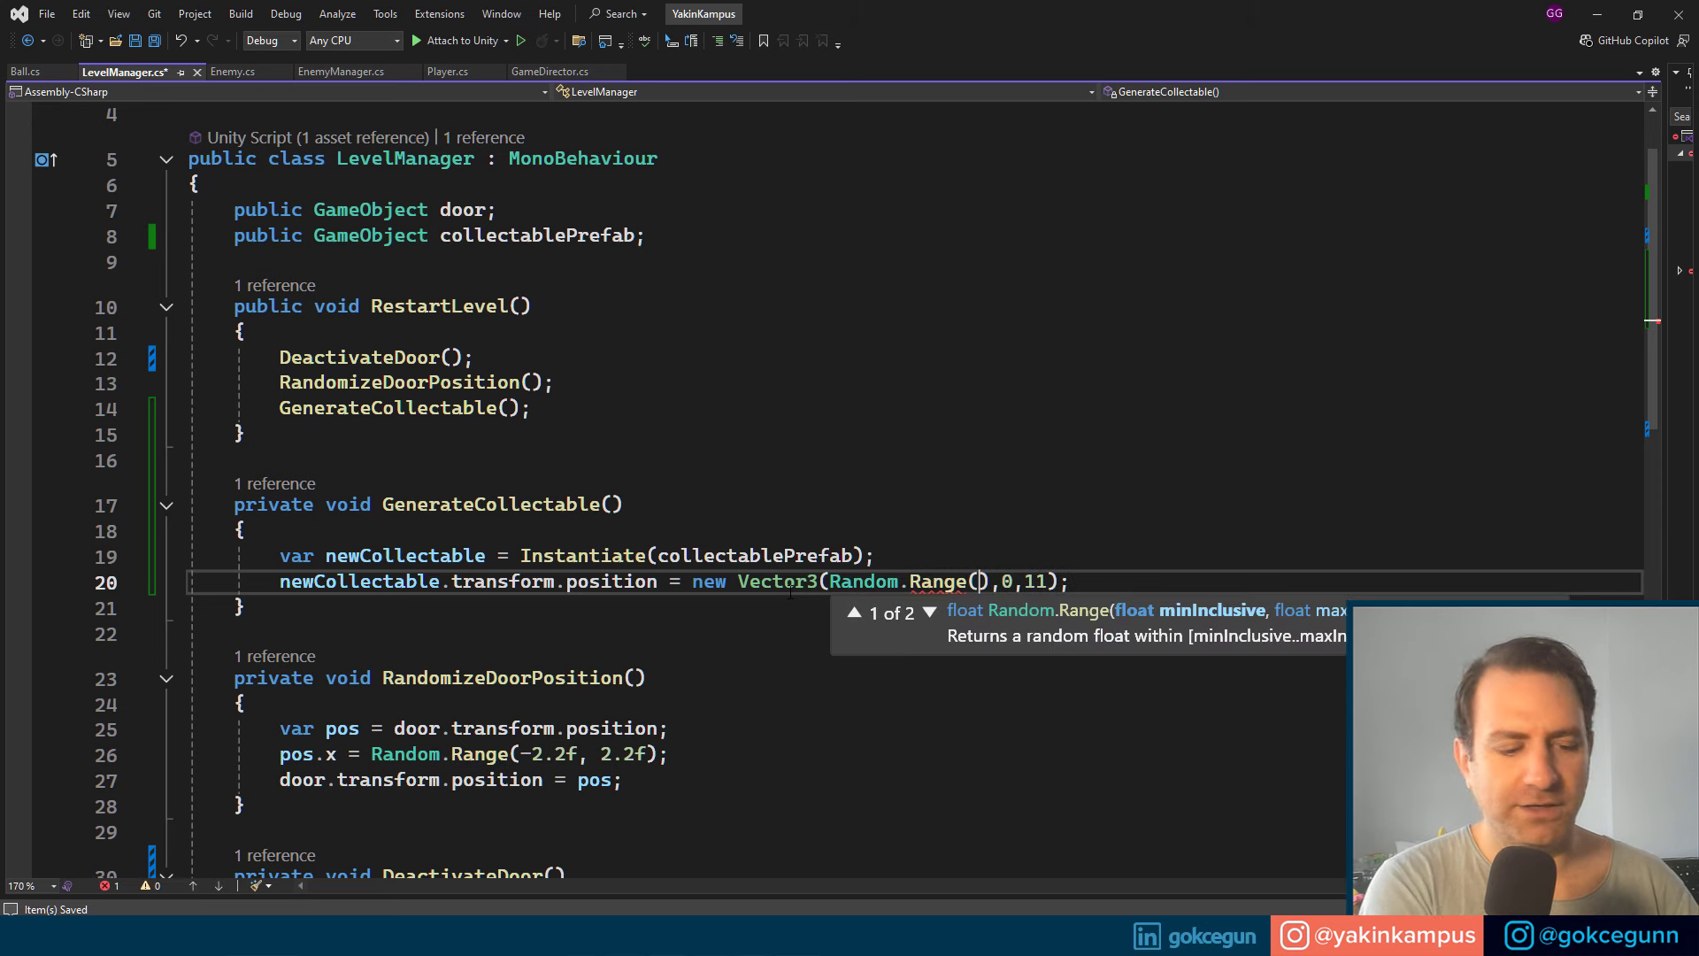
pyautogui.write('-2.5f,')
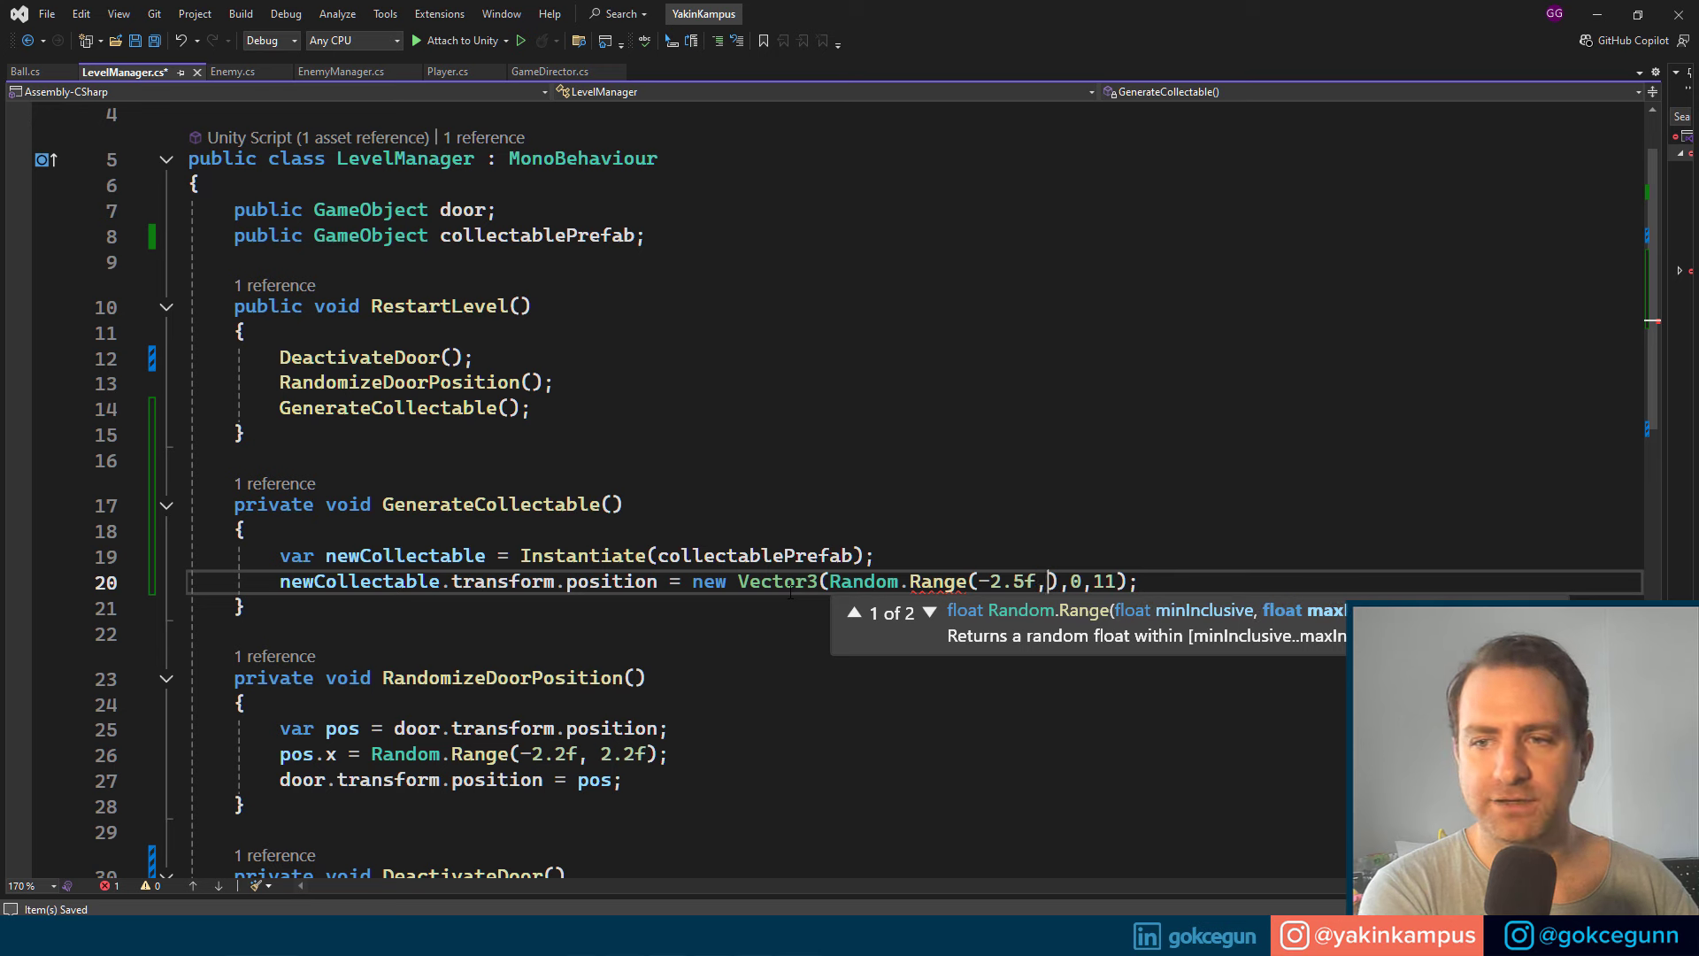
pyautogui.write('2.5f')
pyautogui.hotkey('ctrl', 's')
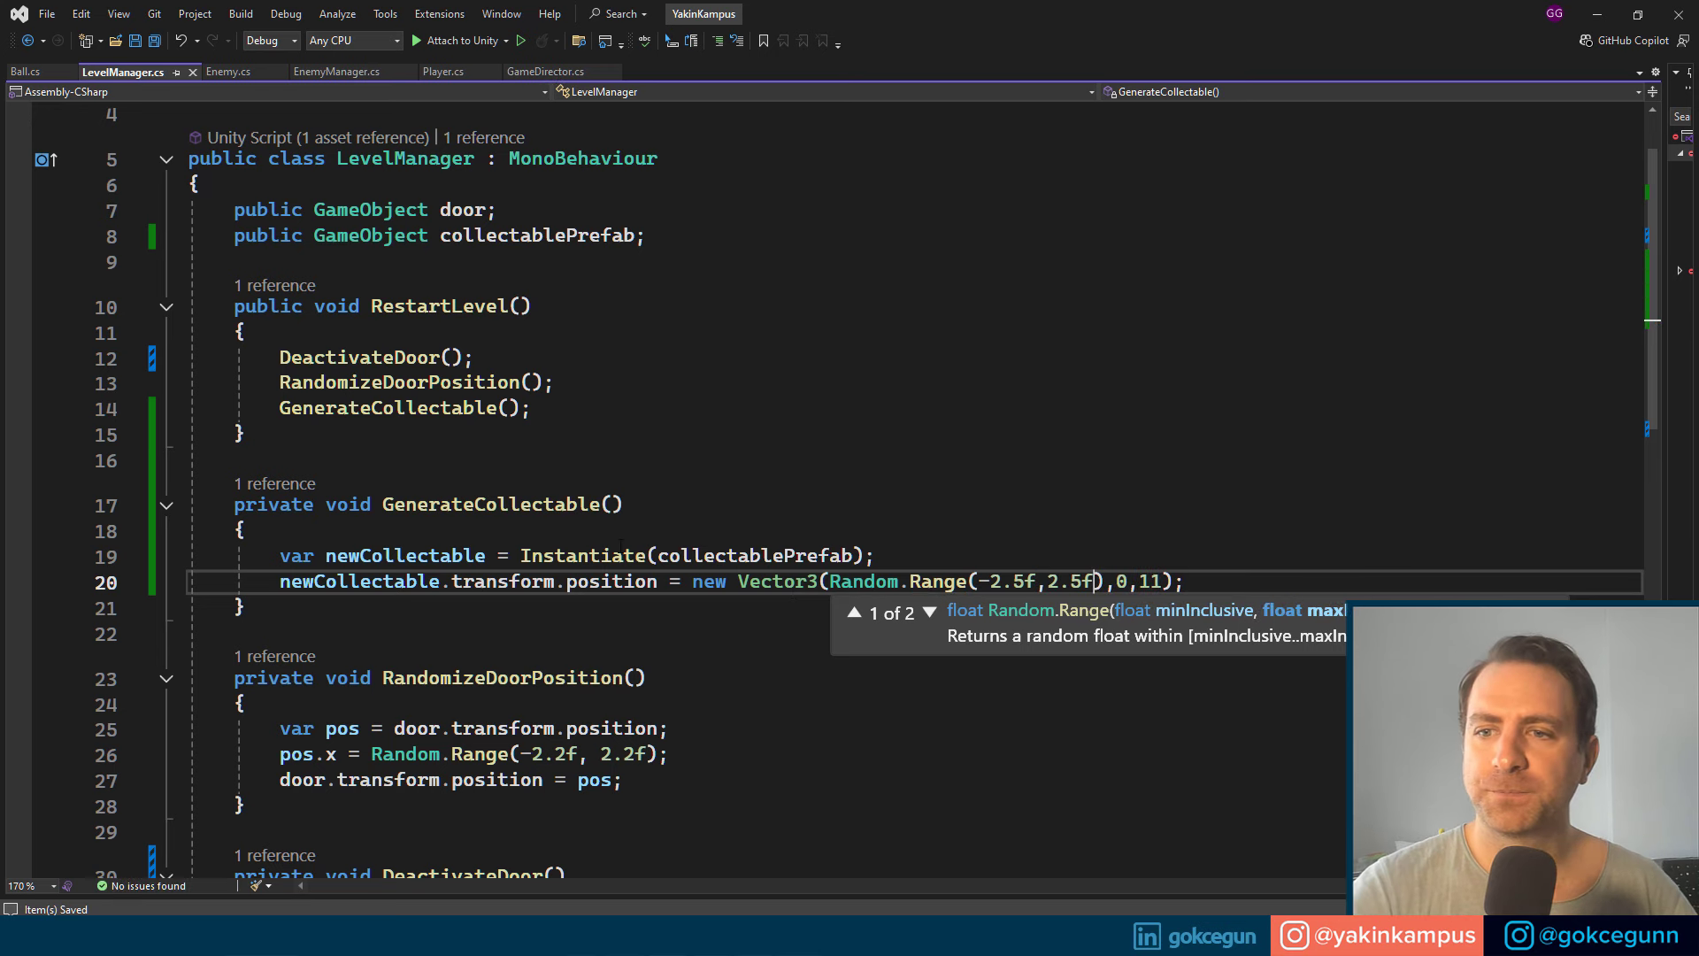
pyautogui.click(863, 426)
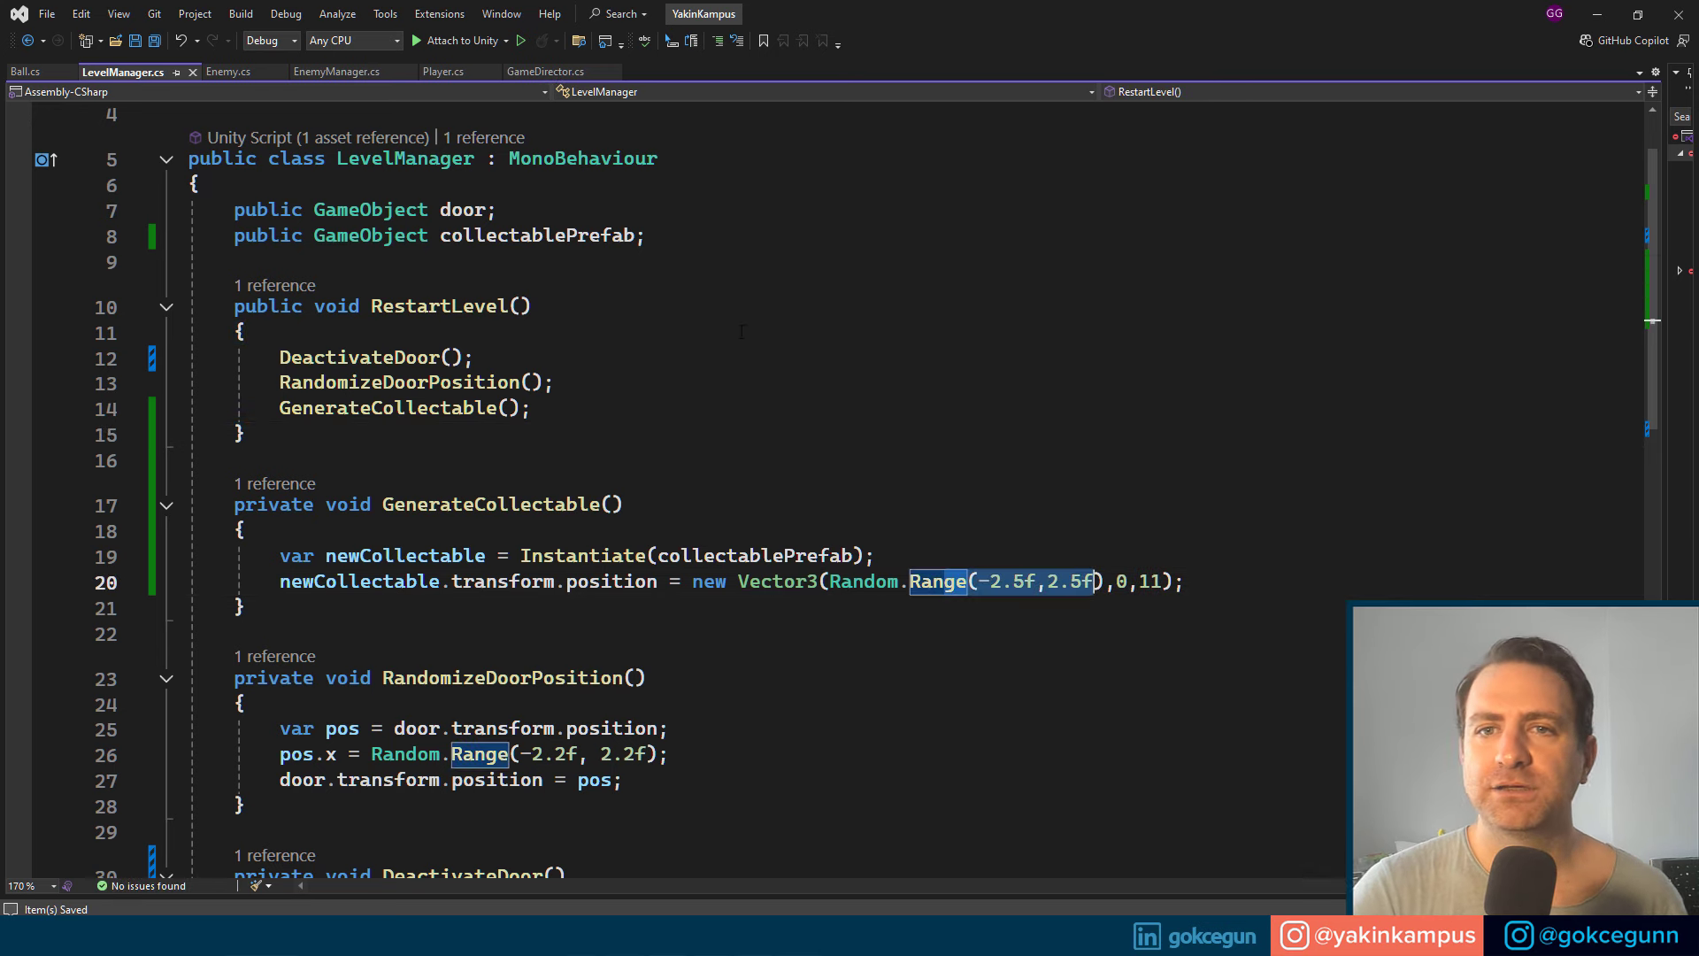
pyautogui.click(218, 70)
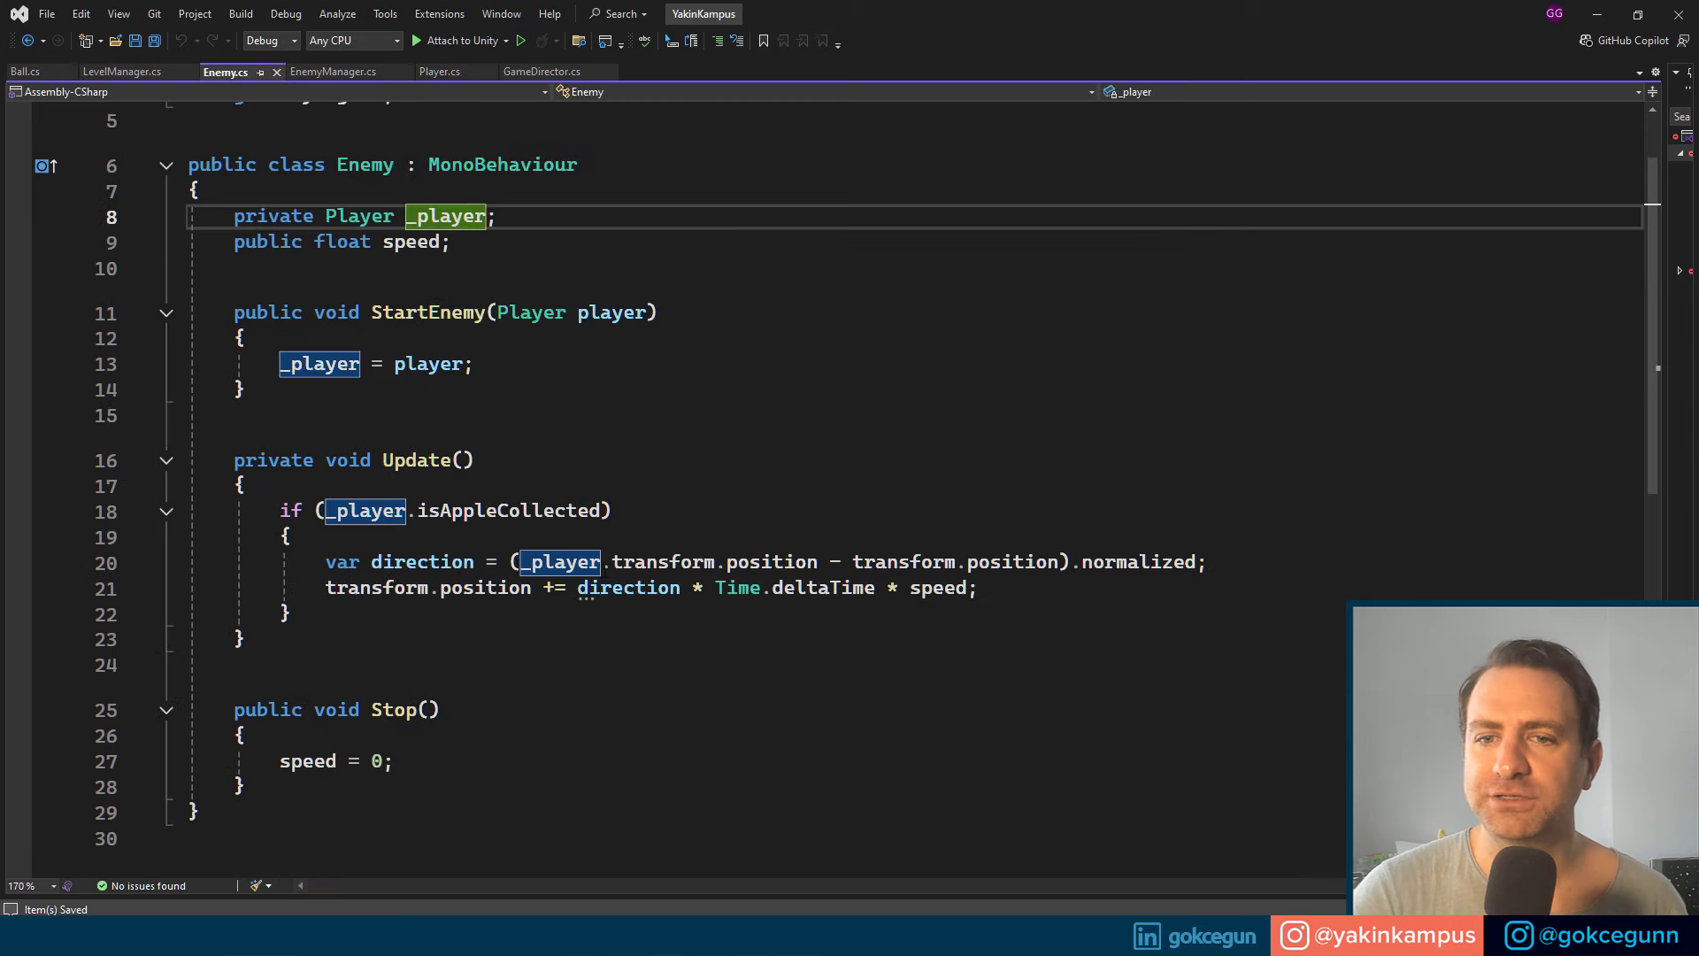
# Step: In EnemyManager.cs, cut the Random.Range(-2.5f, 2.5f) call from line 25
pyautogui.click(333, 72)
pyautogui.click(651, 428)
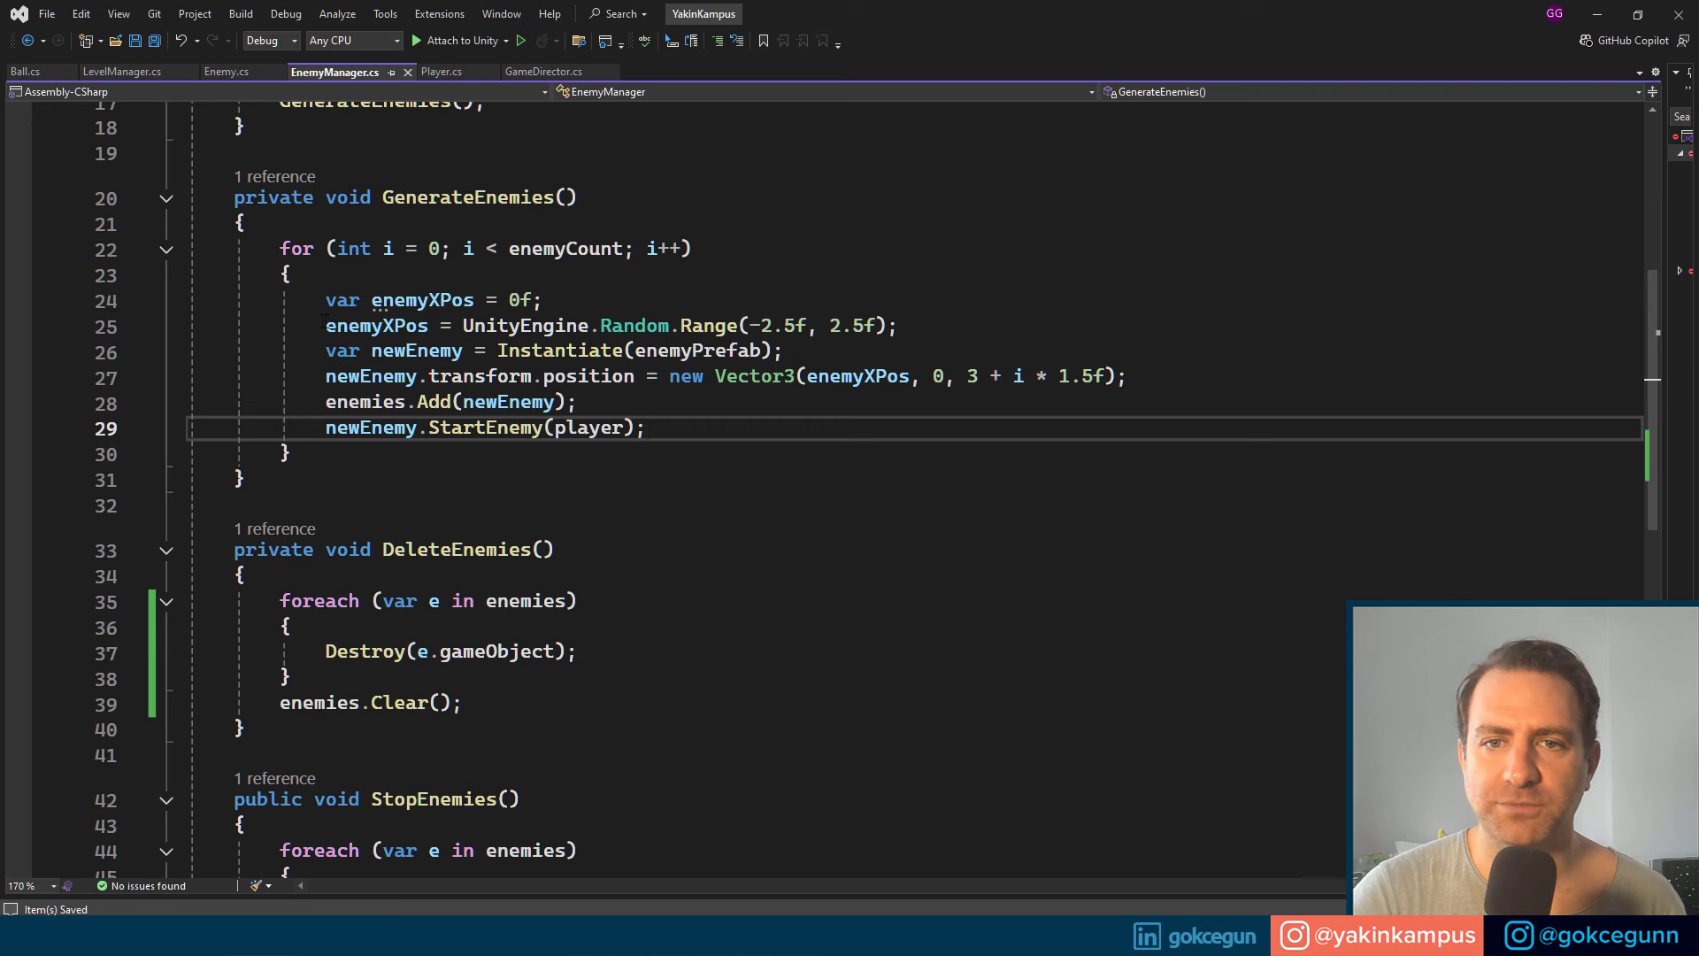
pyautogui.moveTo(326, 326); pyautogui.dragTo(900, 325)
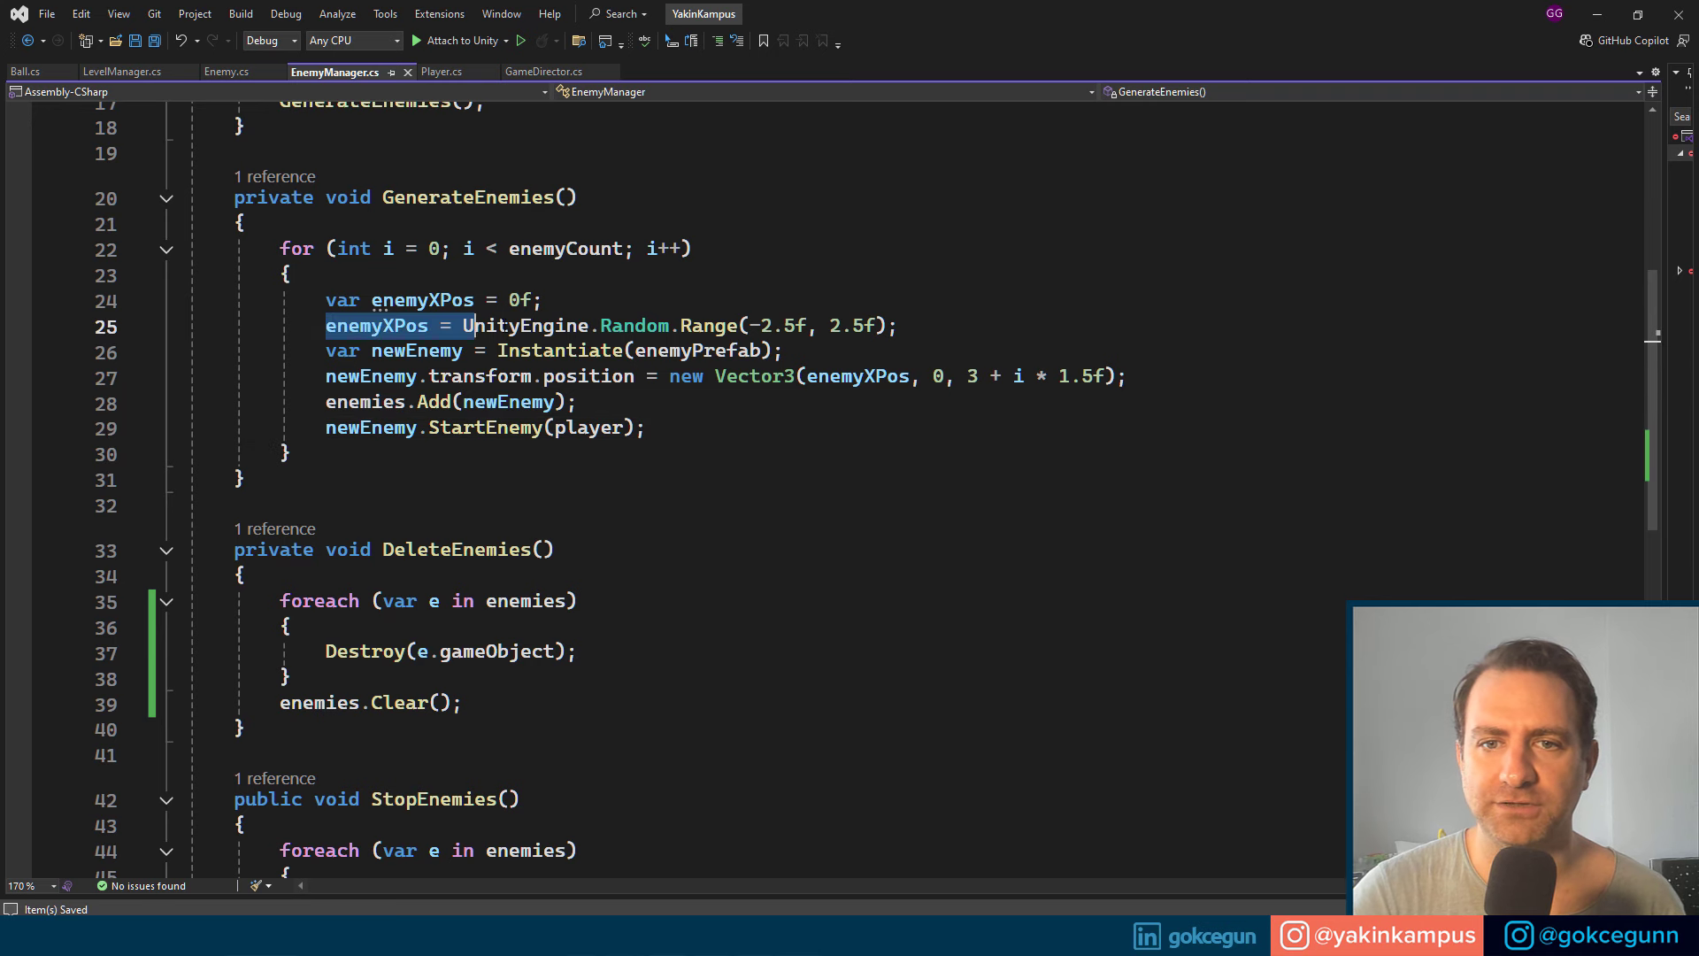
pyautogui.click(856, 515)
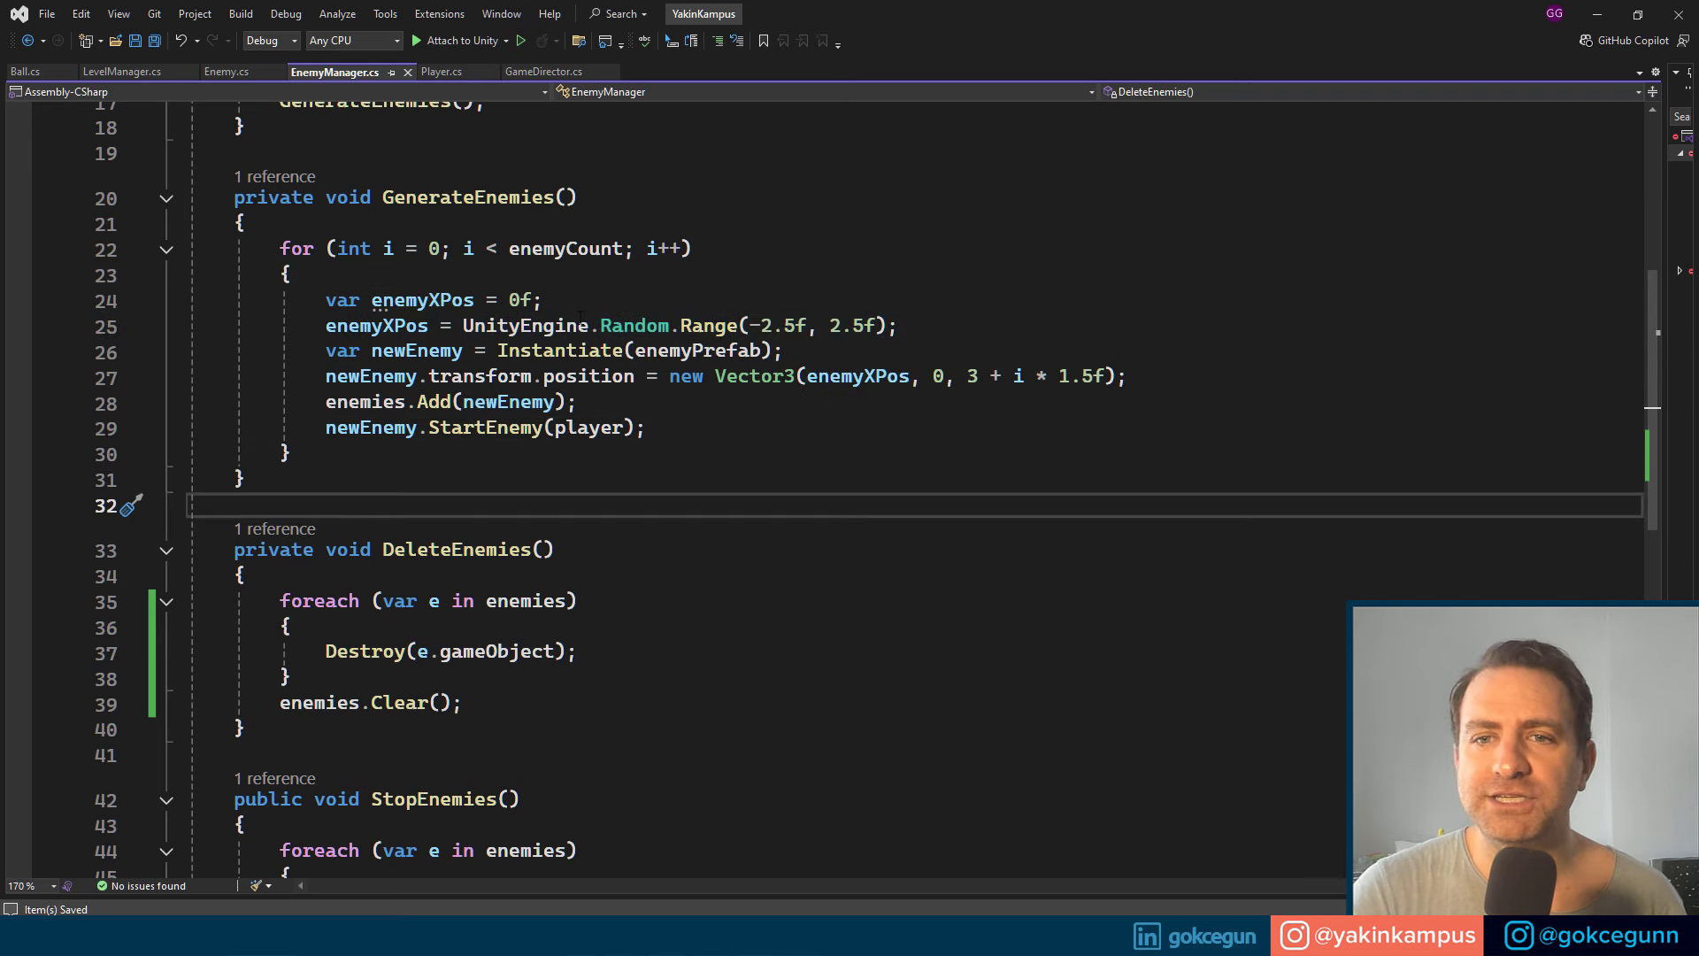
pyautogui.moveTo(371, 300); pyautogui.dragTo(543, 300)
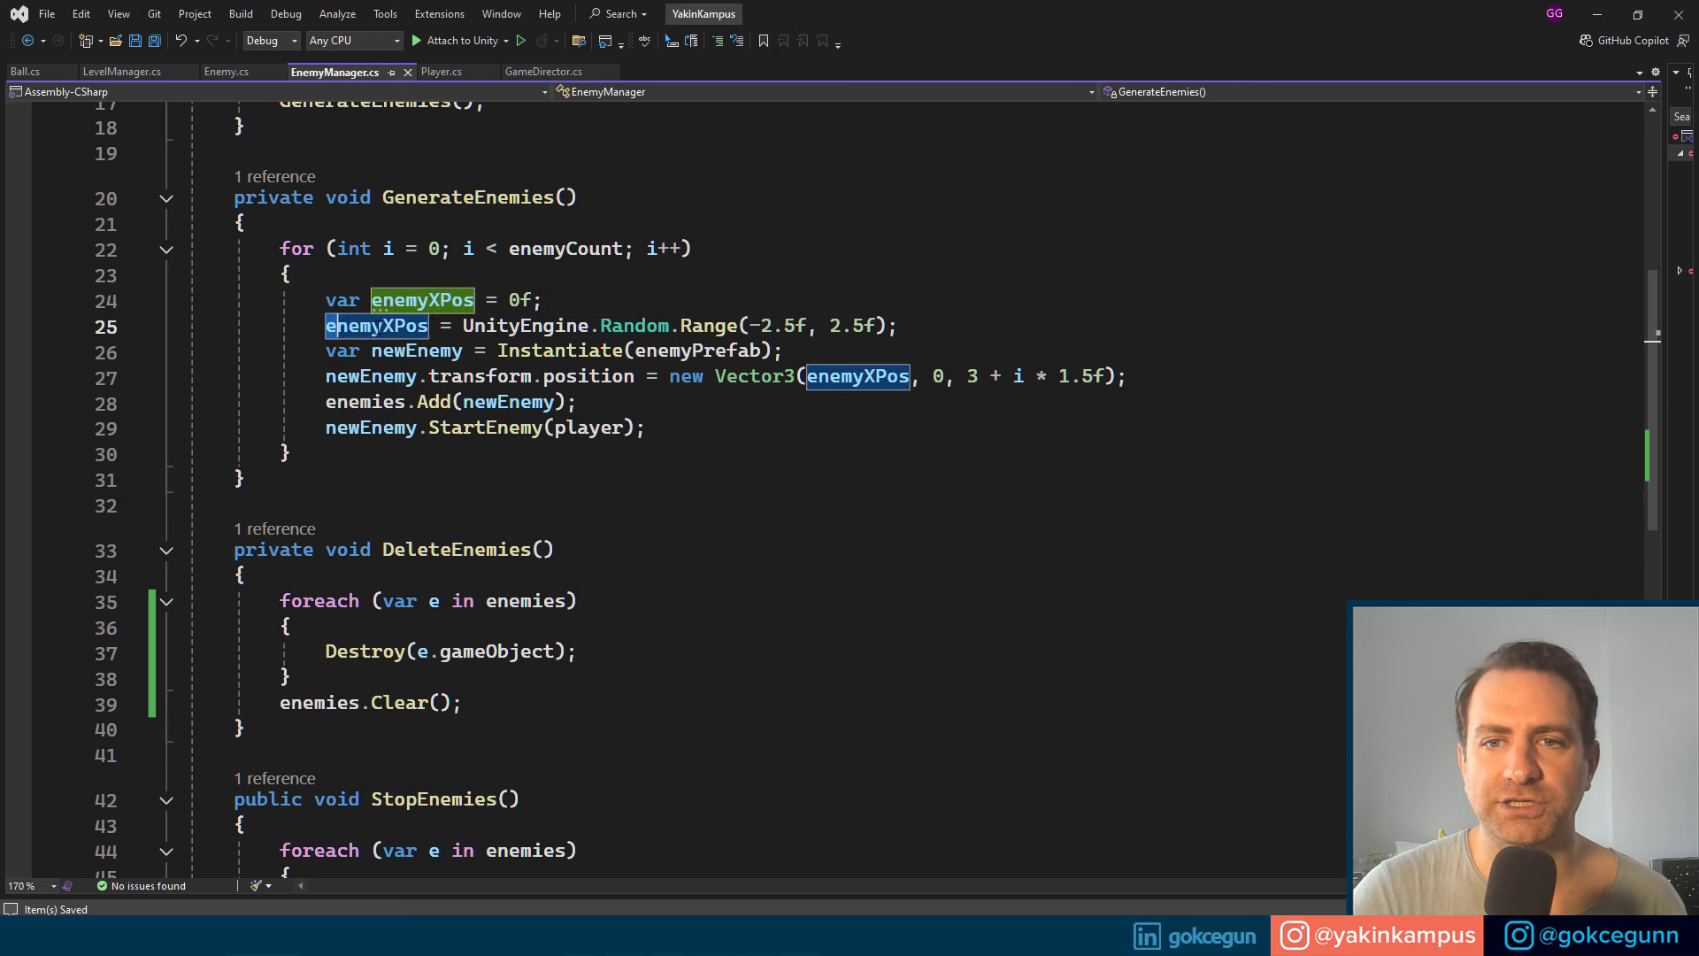
pyautogui.moveTo(325, 326); pyautogui.dragTo(660, 325)
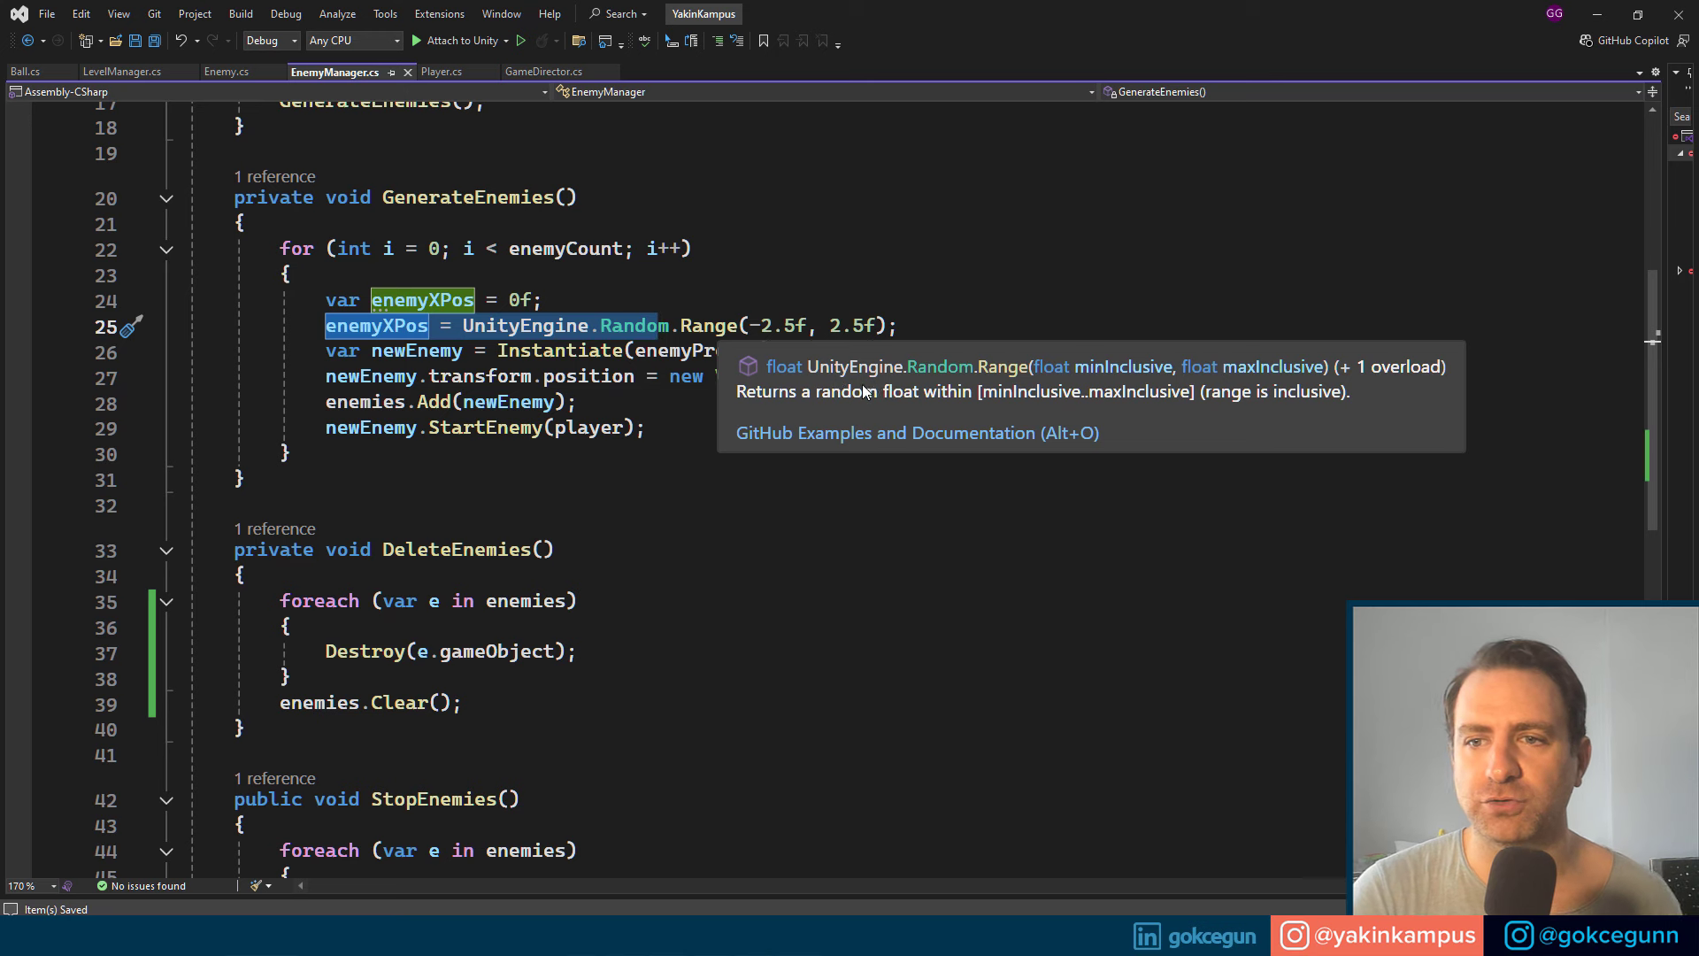
pyautogui.click(914, 503)
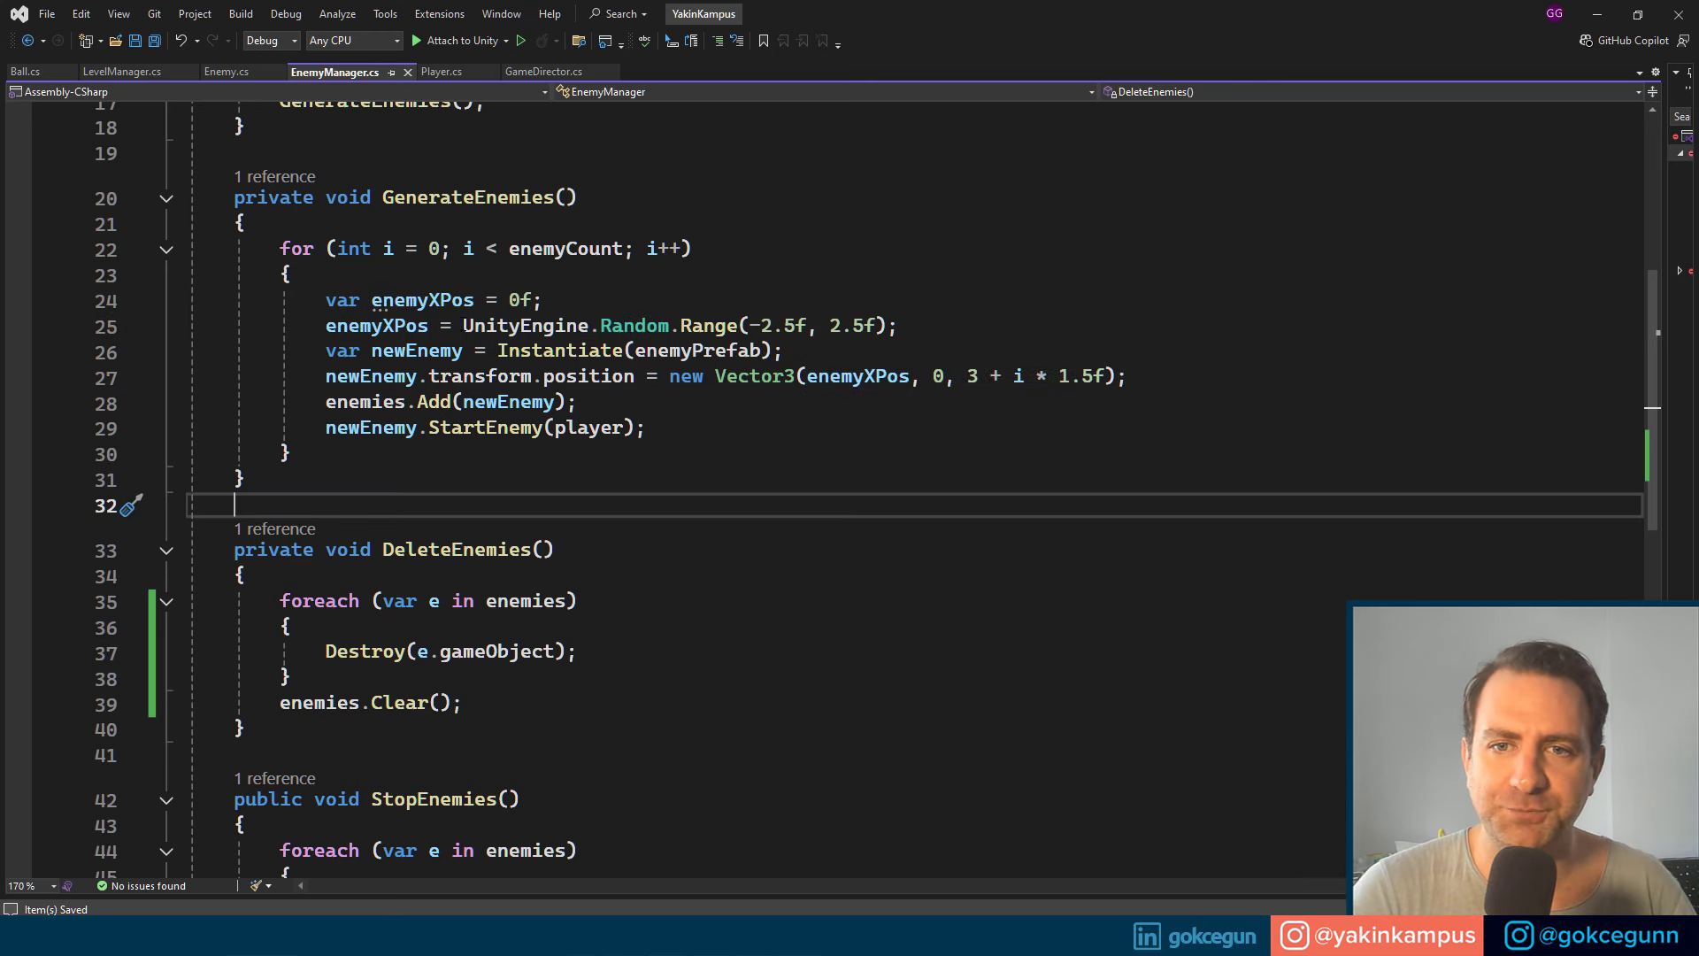
pyautogui.moveTo(463, 326); pyautogui.dragTo(898, 326)
pyautogui.hotkey('ctrl', 'c')
pyautogui.press('BackSpace')
# Step: Paste it over 0f on line 24, delete the leftover enemyXPos line, and save
pyautogui.click(510, 300)
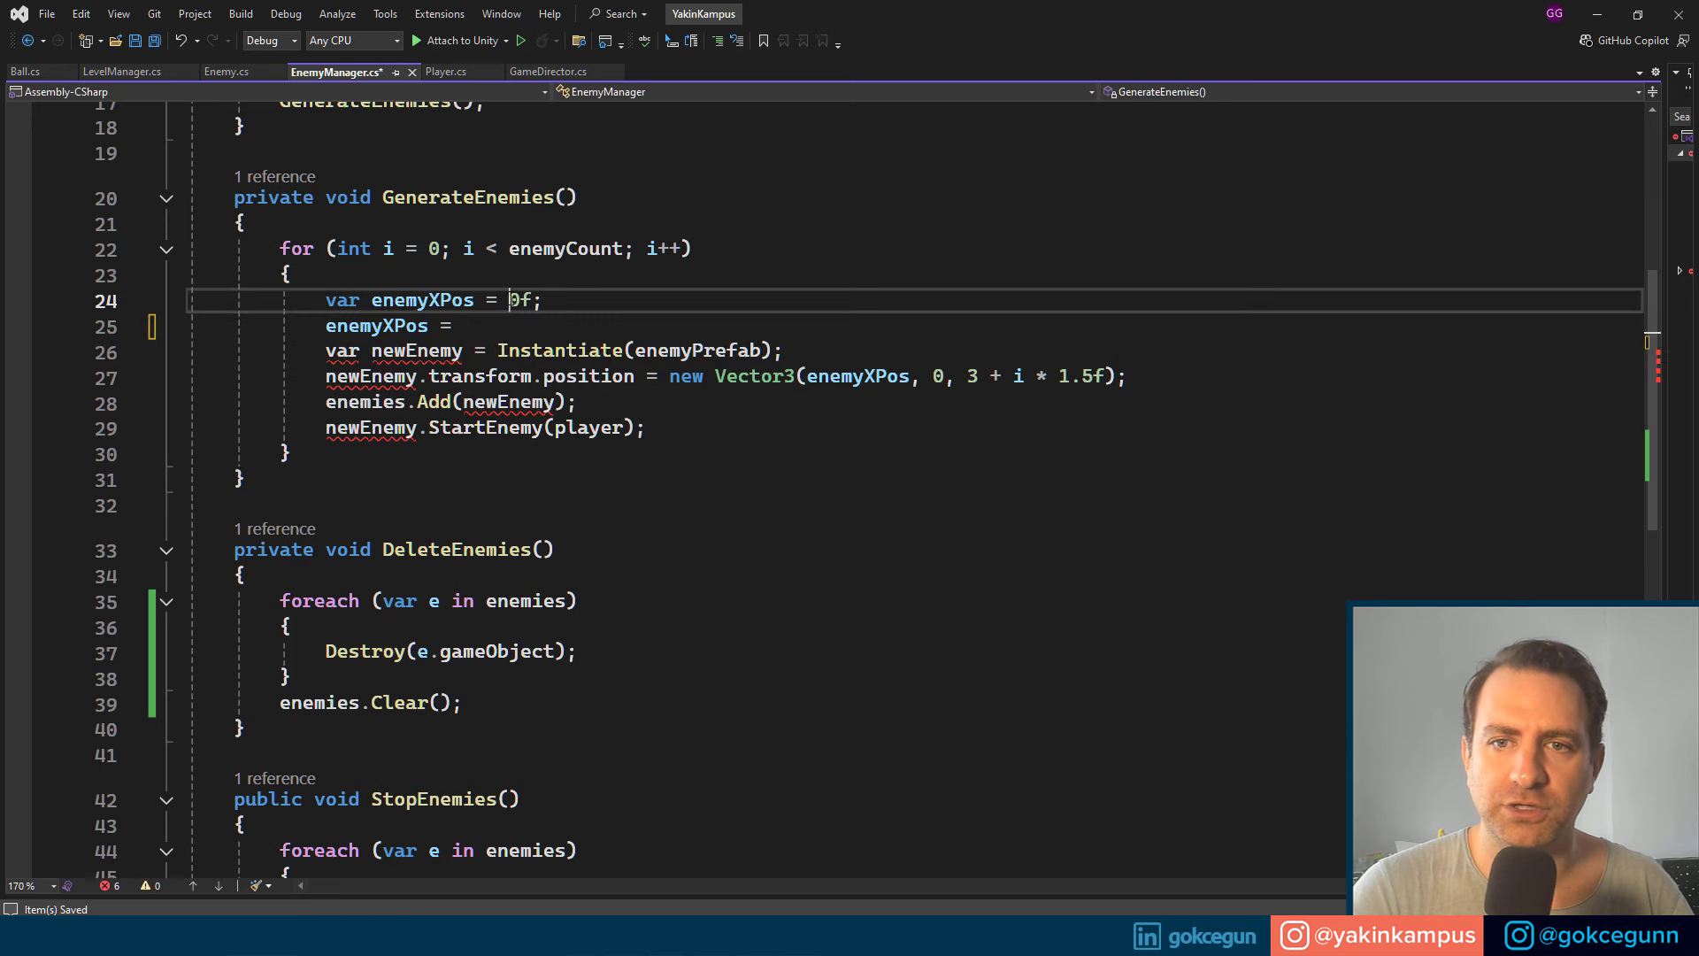
pyautogui.hotkey('shift', 'End')
pyautogui.hotkey('ctrl', 'v')
pyautogui.tripleClick(376, 325)
pyautogui.press('Delete')
pyautogui.click(1022, 224)
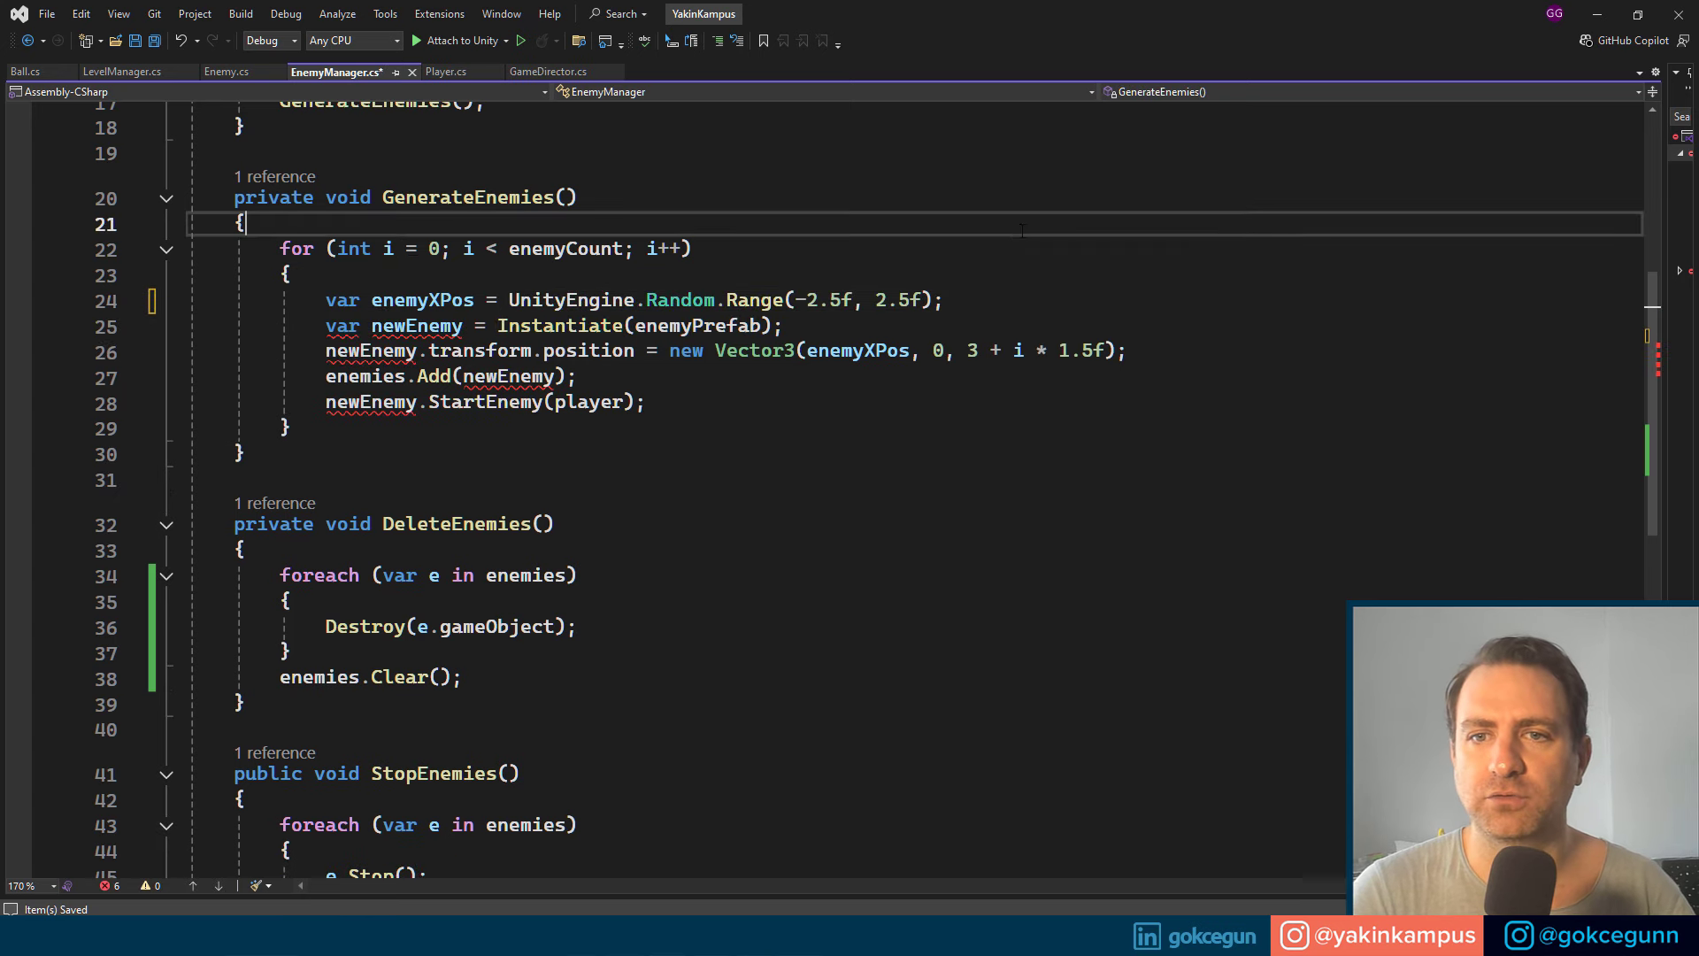
pyautogui.hotkey('ctrl', 's')
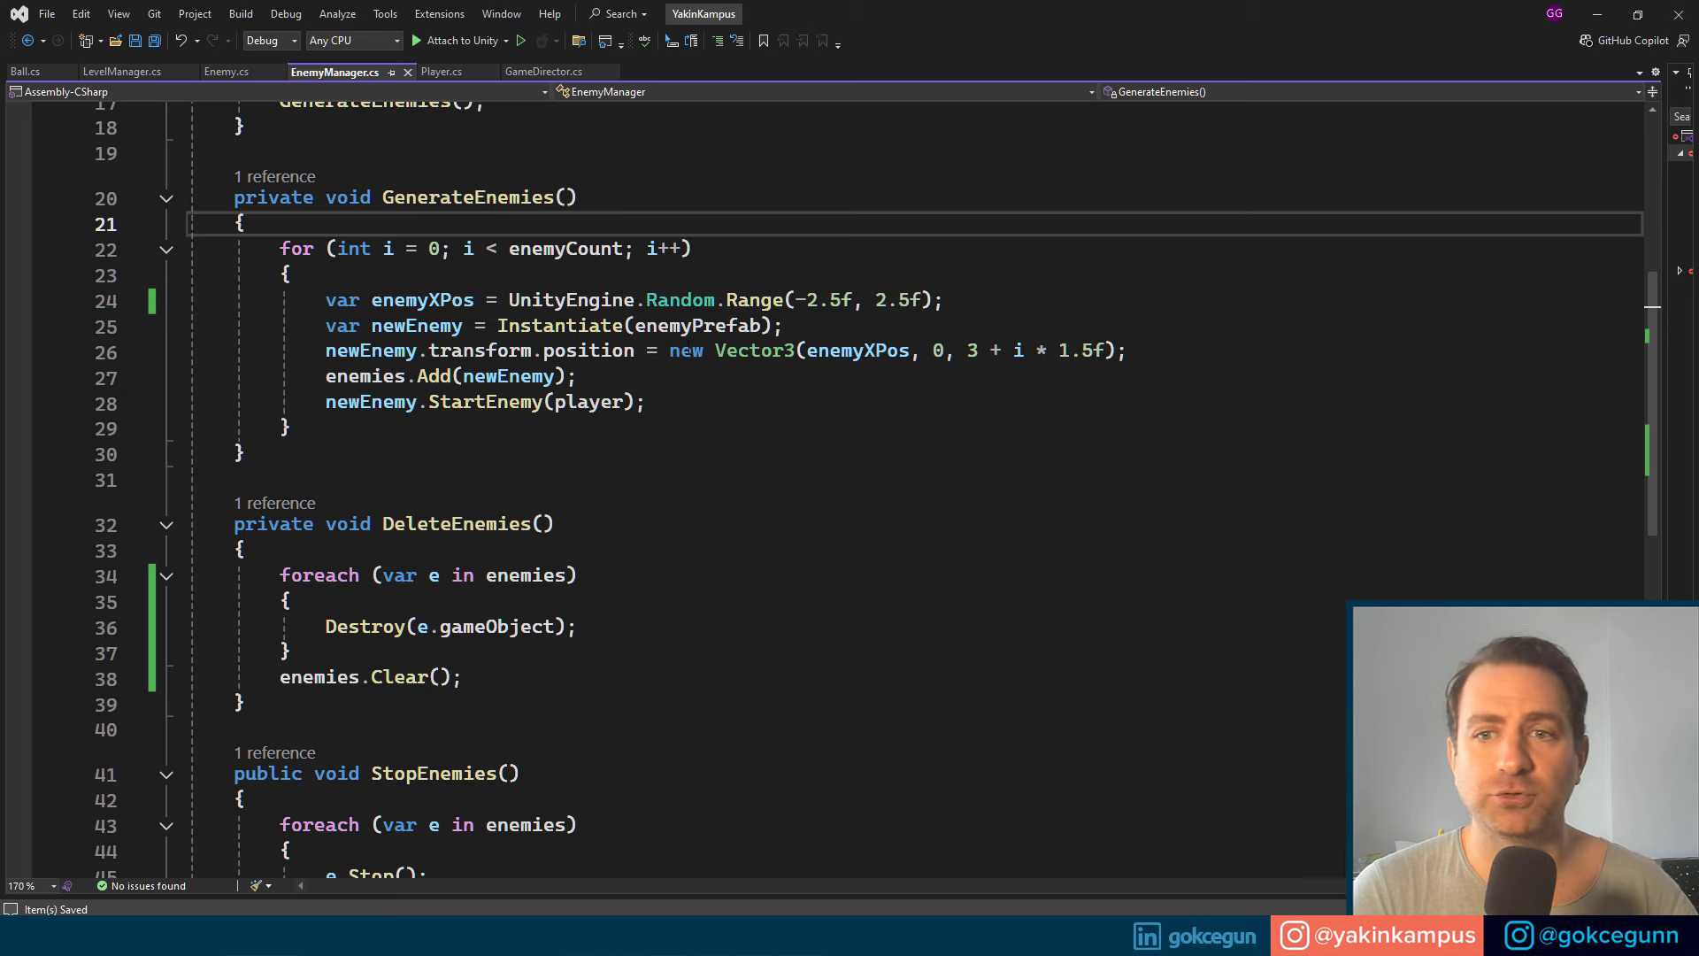
pyautogui.doubleClick(423, 300)
pyautogui.doubleClick(872, 352)
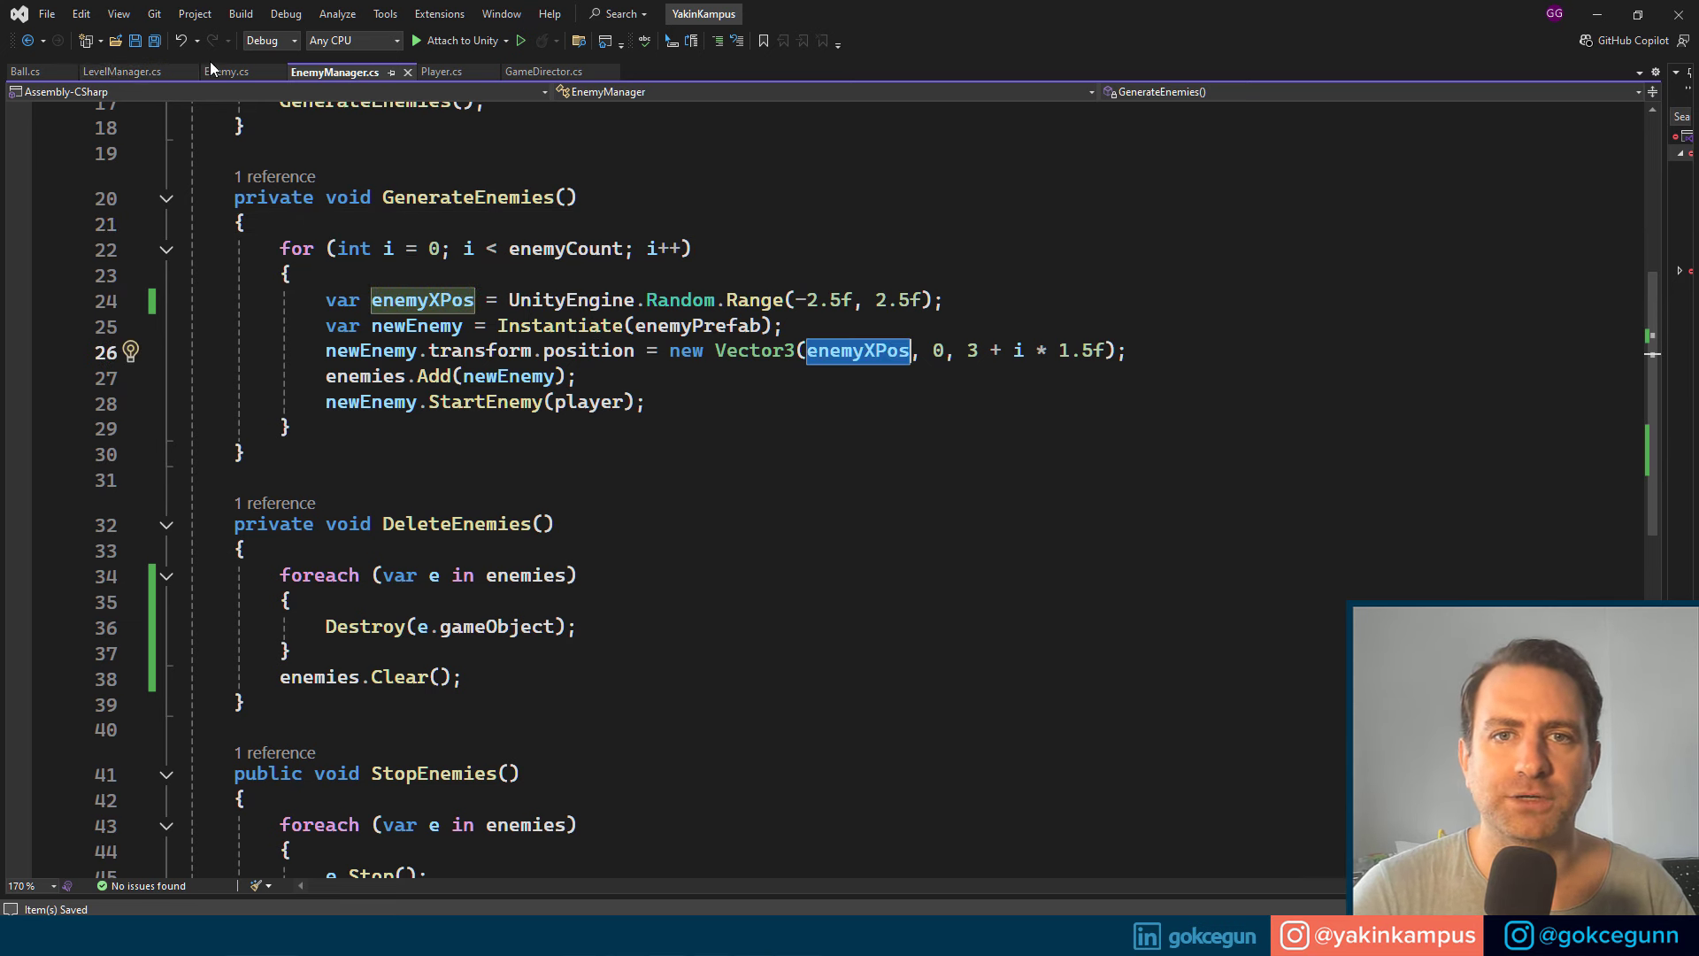
pyautogui.click(133, 71)
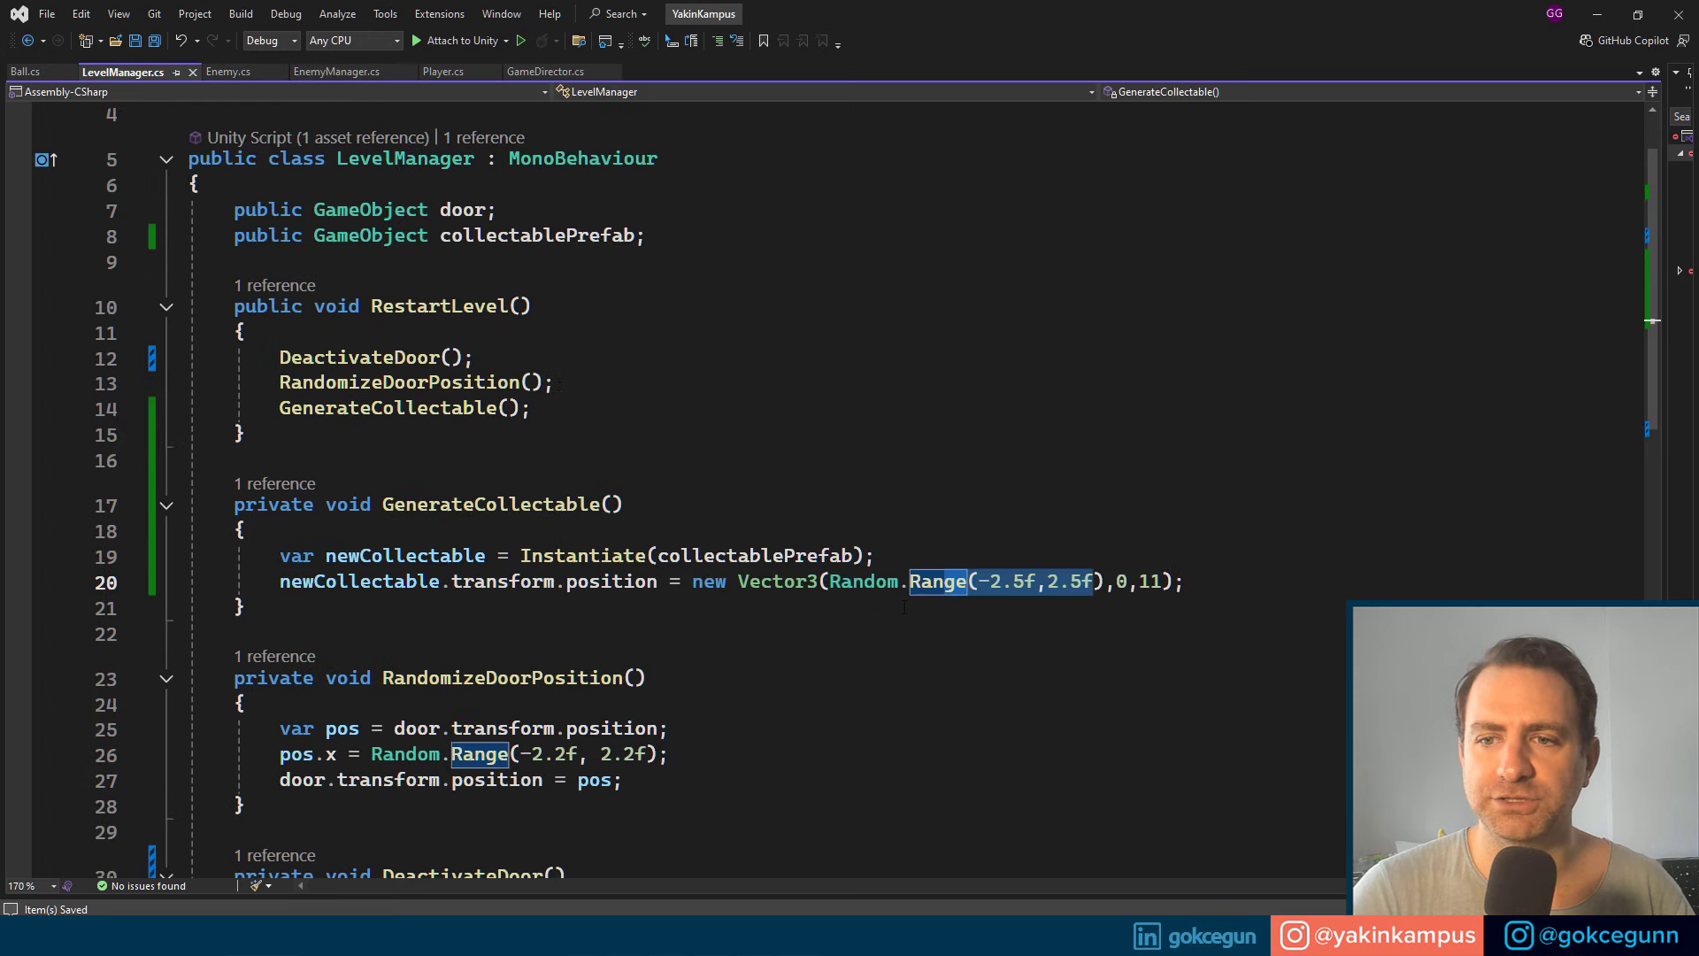
# Step: Declare a public List<GameObject> collectables field below collectablePrefab
pyautogui.click(235, 460)
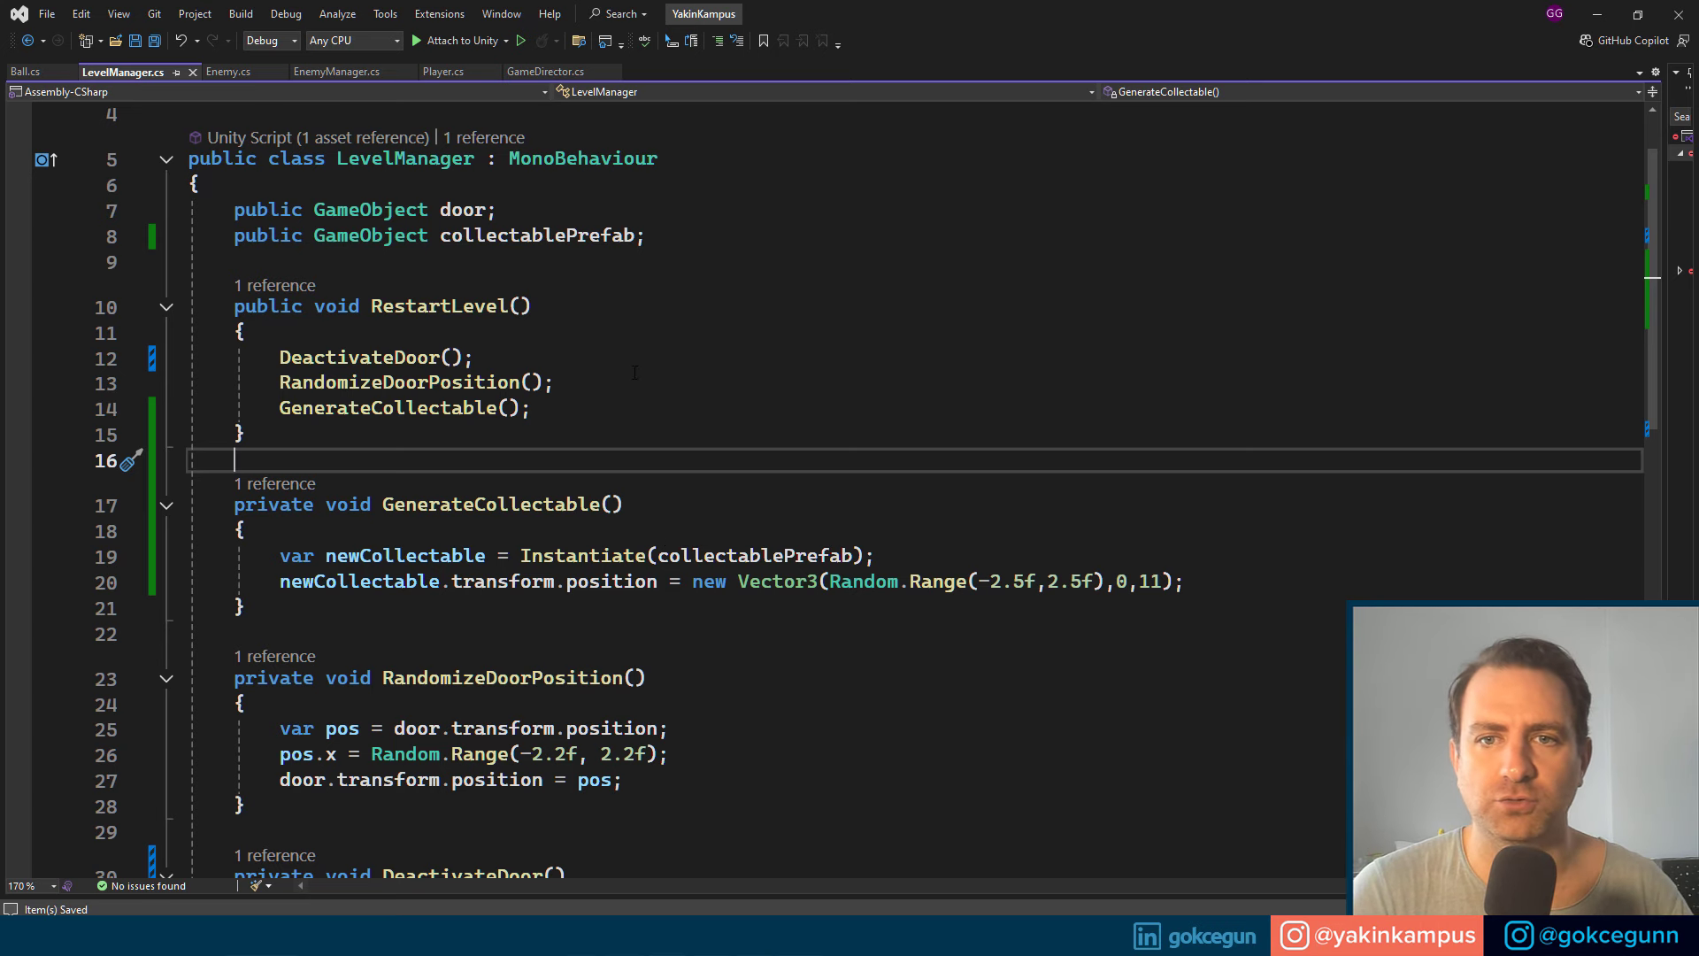
pyautogui.scroll(1, 634, 373)
pyautogui.click(693, 309)
pyautogui.press('Return')
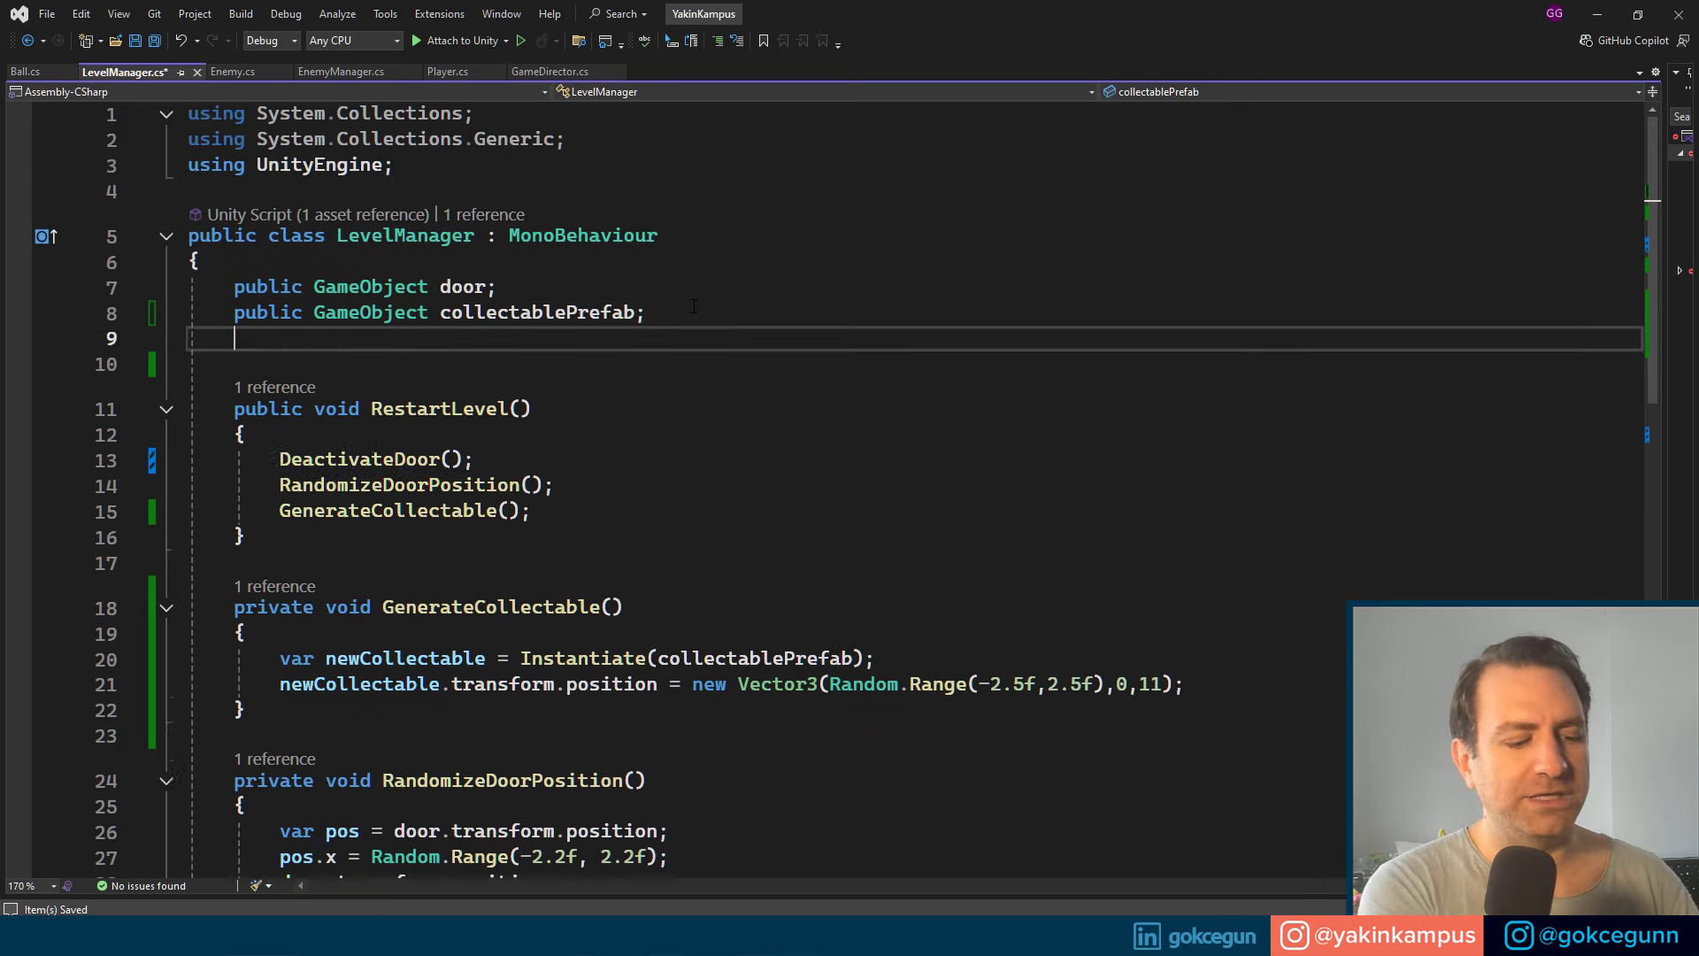
pyautogui.write('public ')
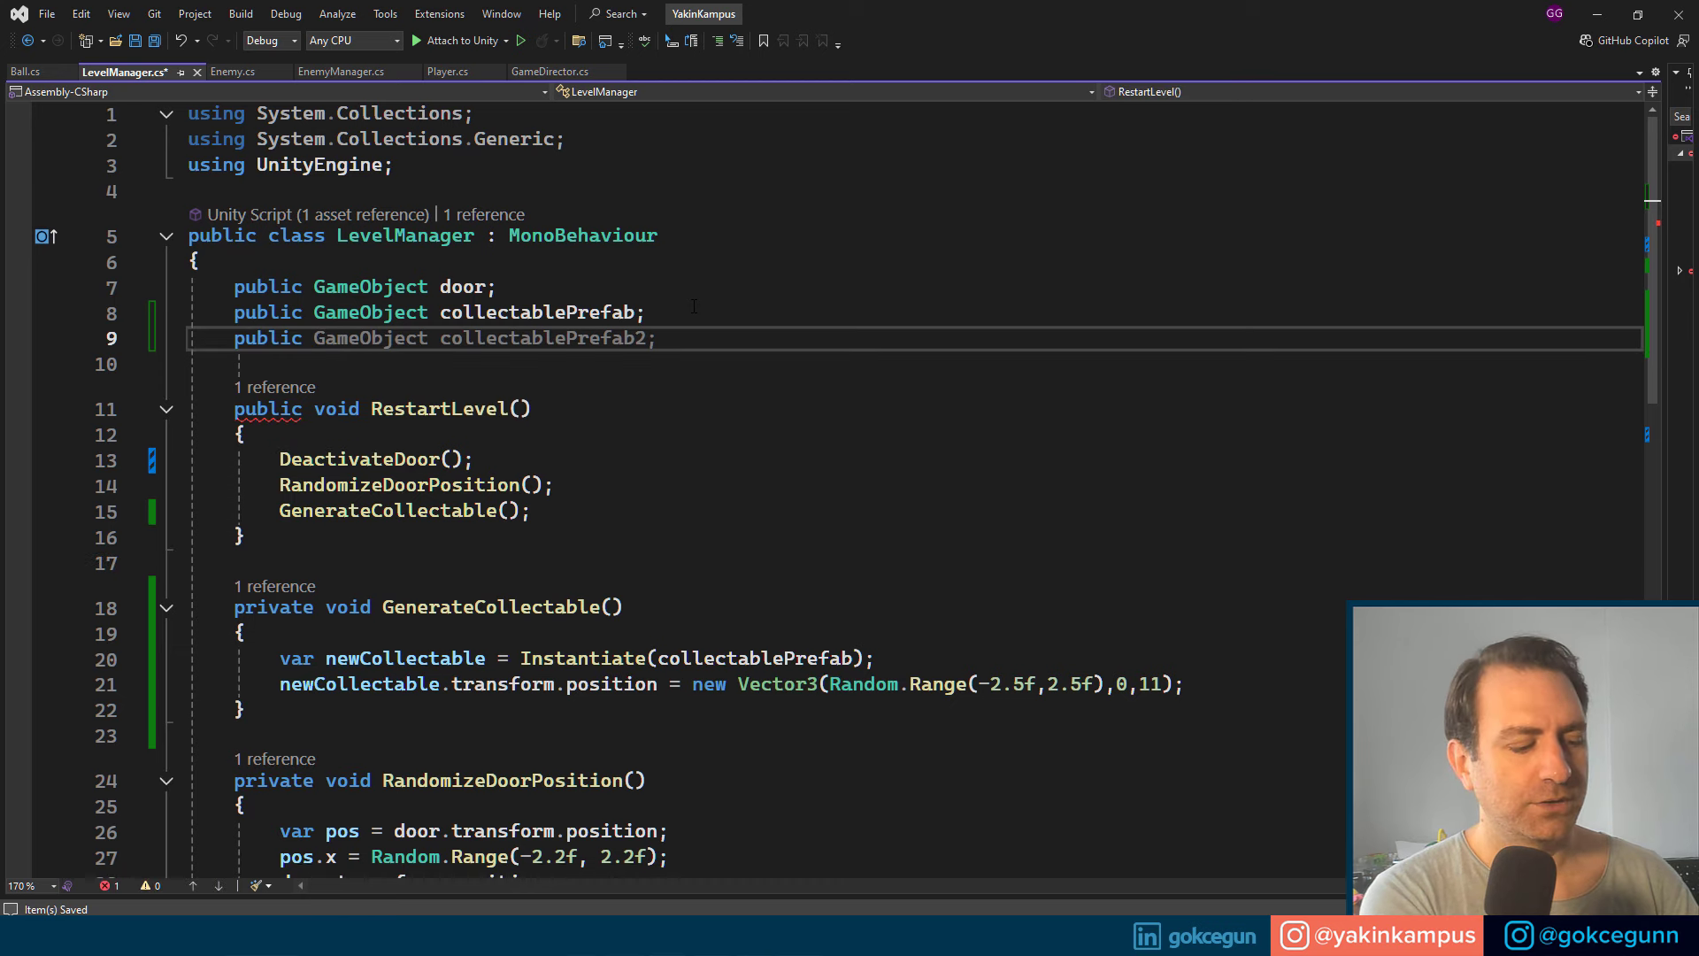
pyautogui.write('List<')
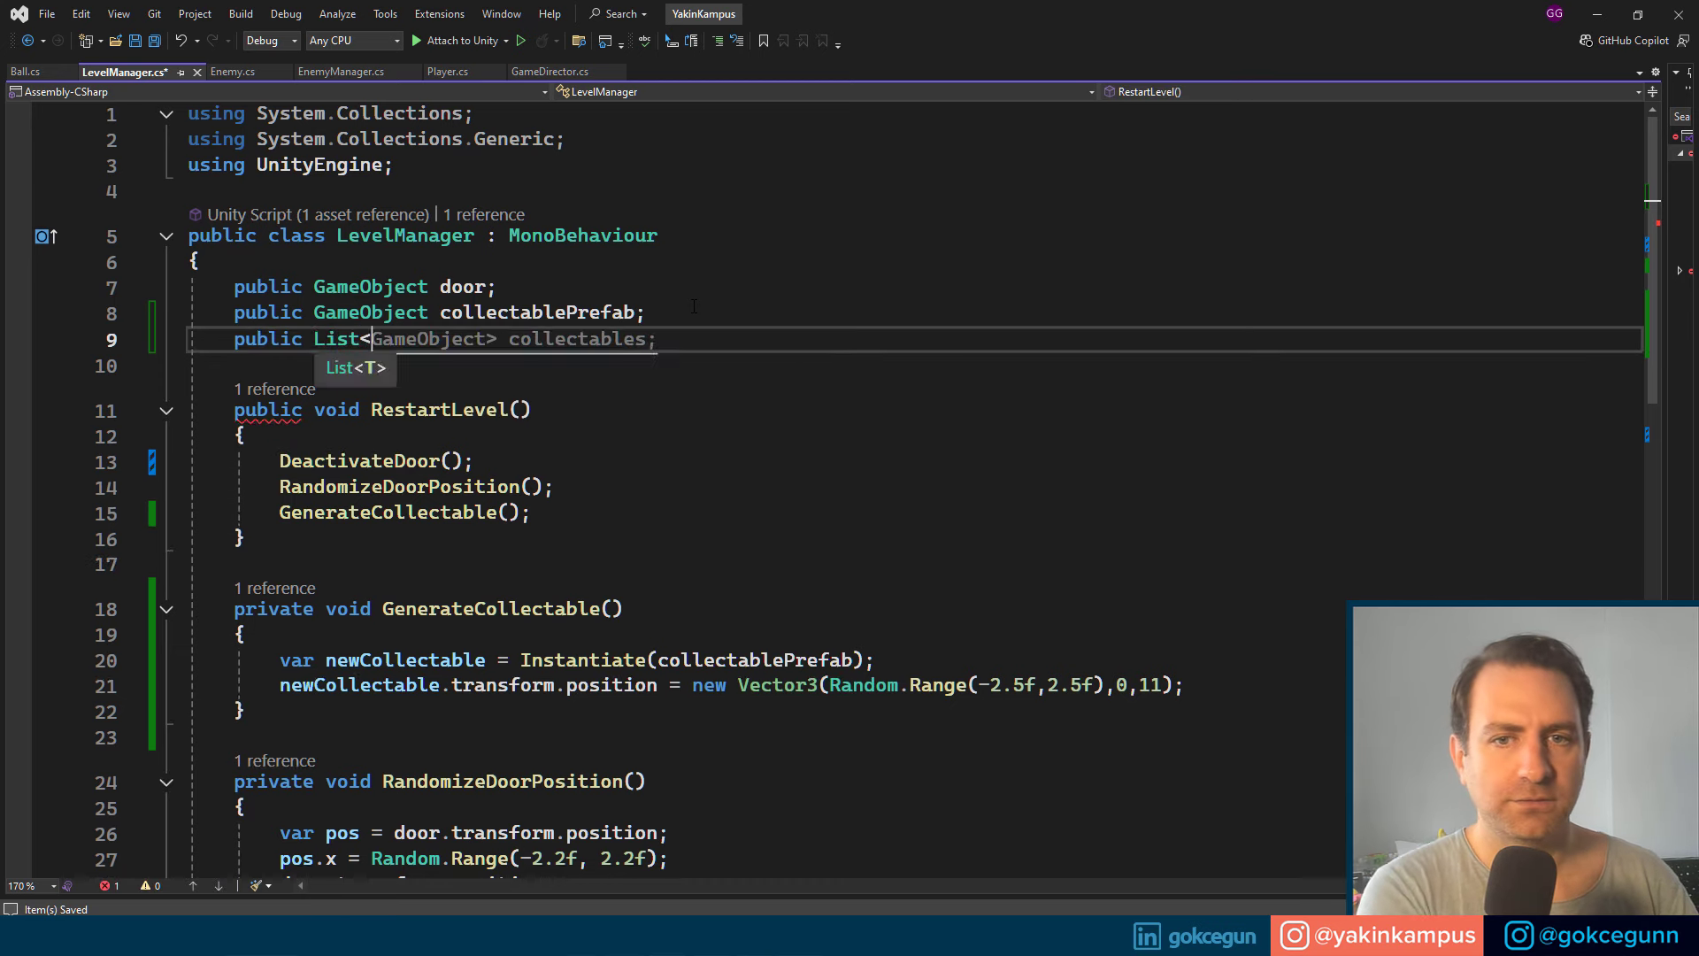
pyautogui.write('gameo')
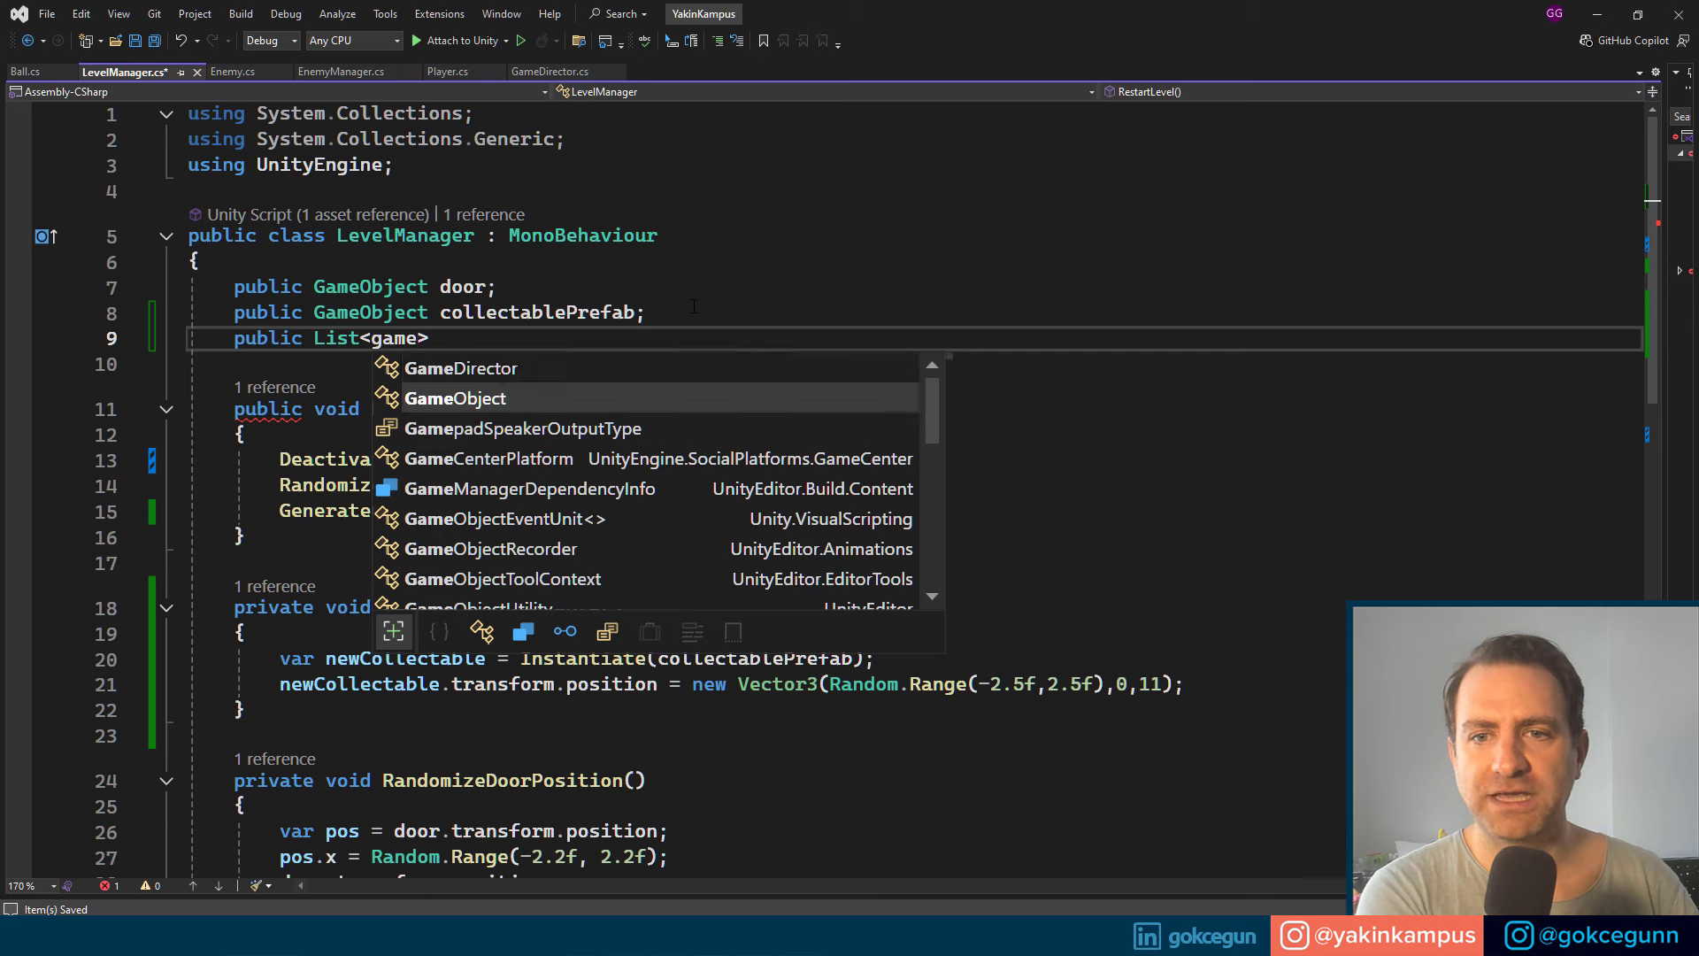
pyautogui.press('Tab')
pyautogui.write('> collec')
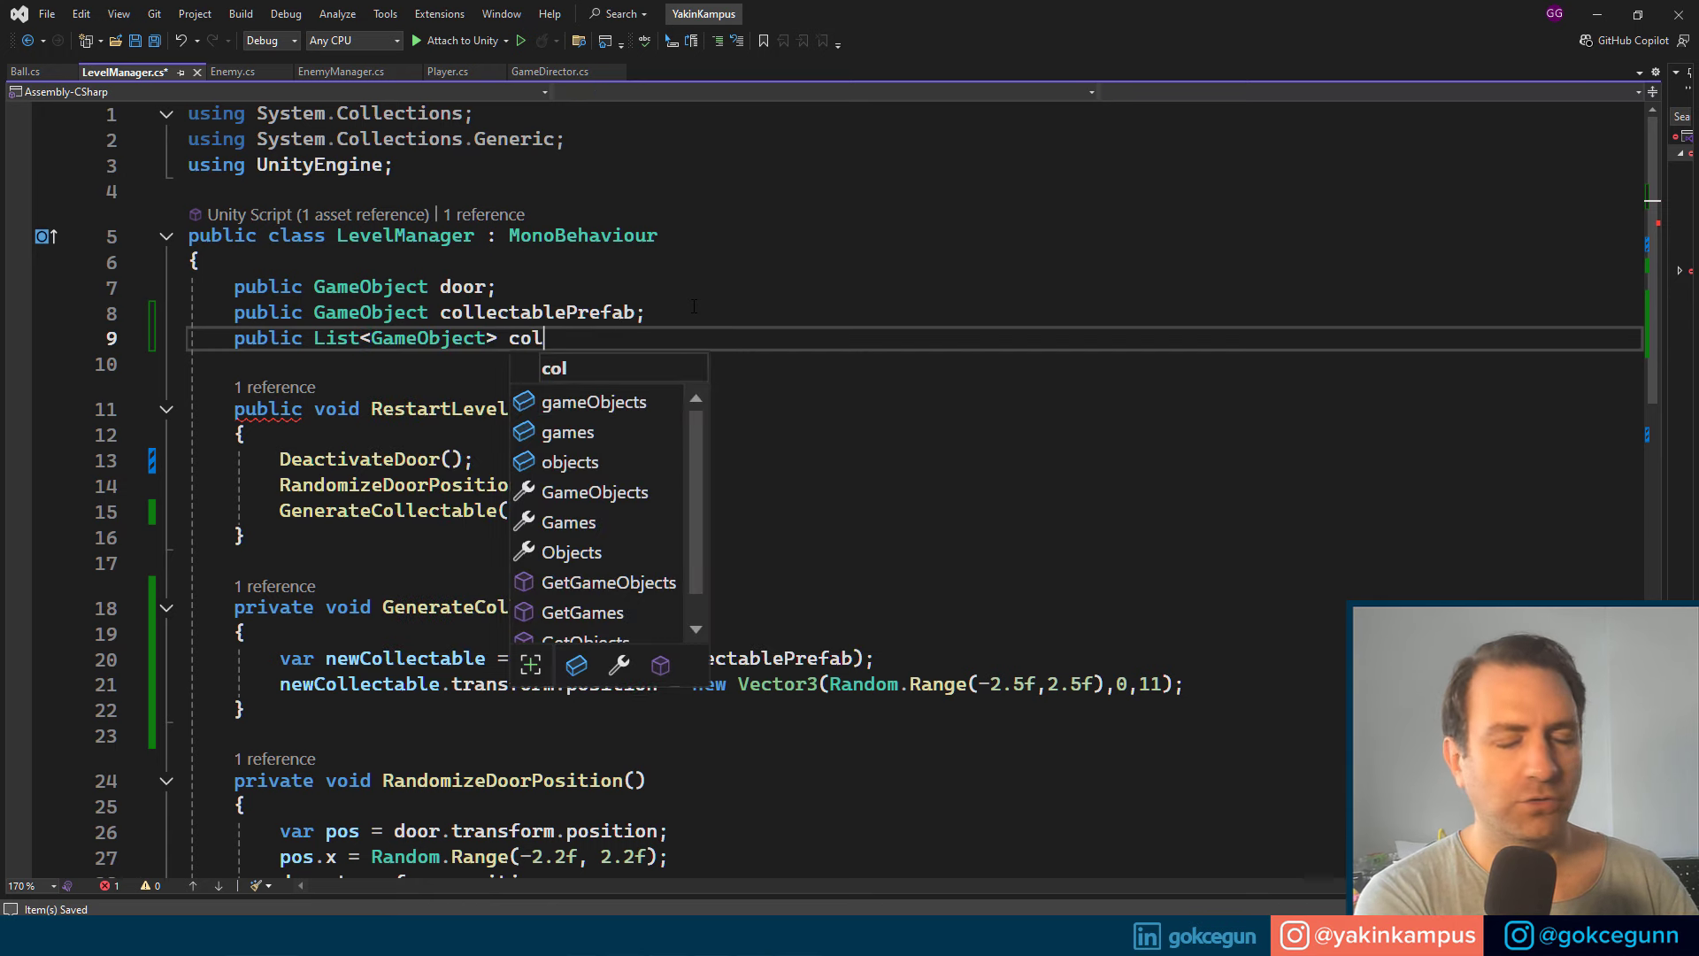
pyautogui.write('tables;')
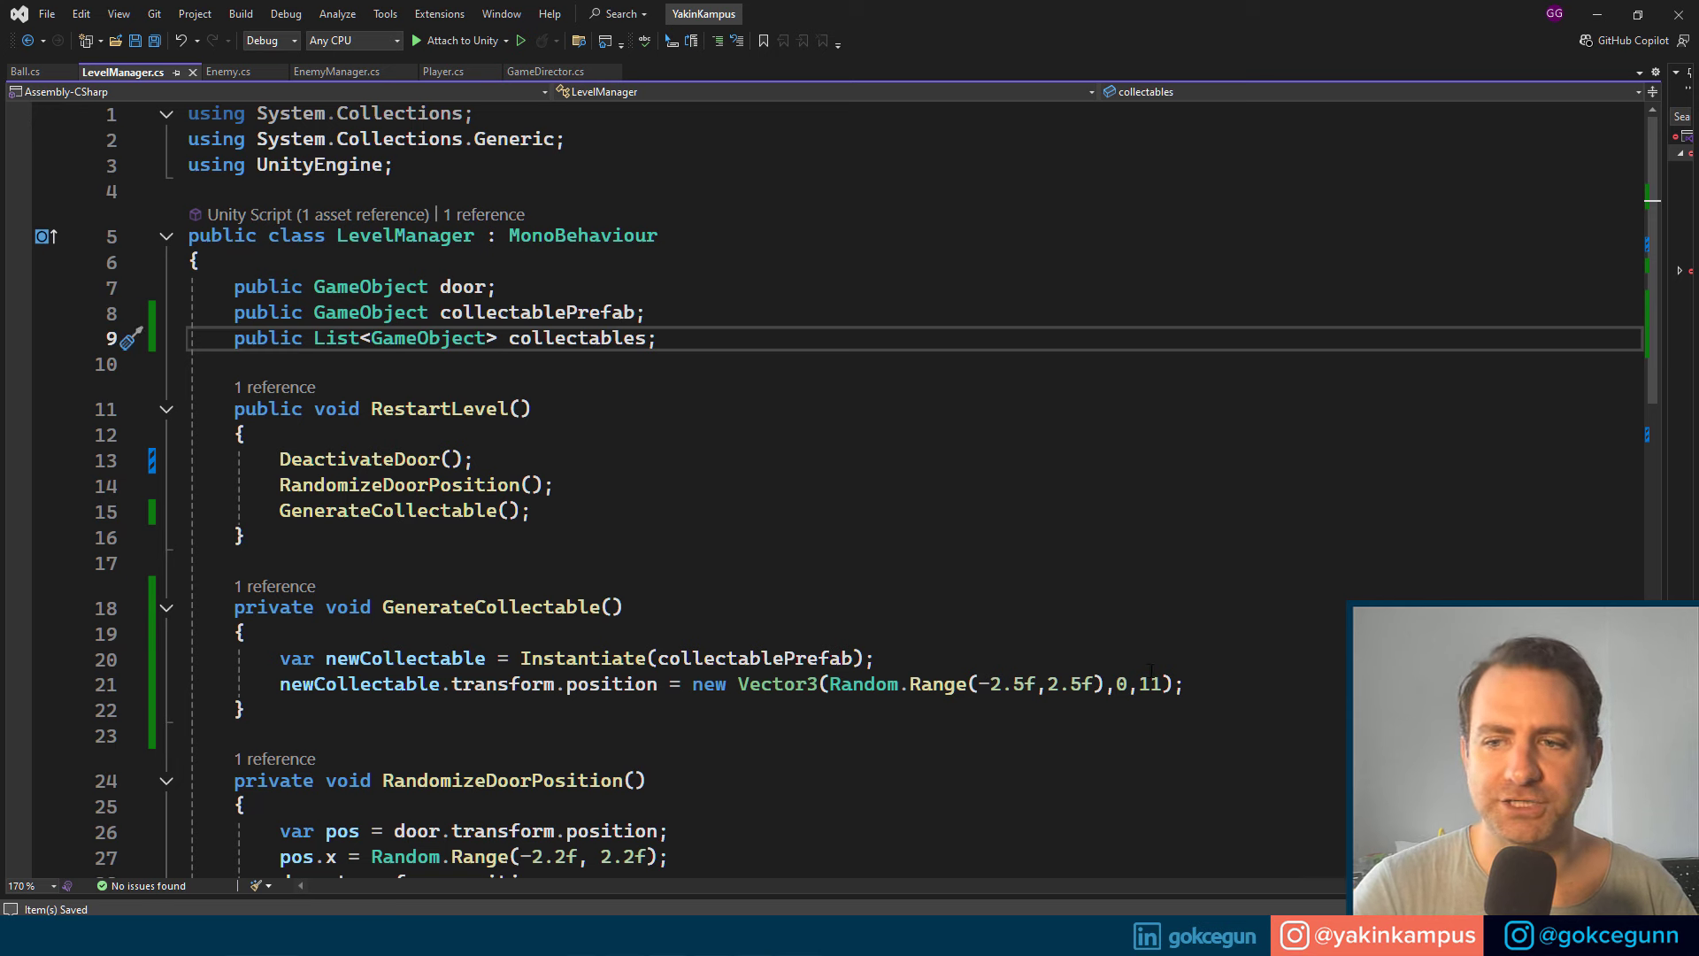
# Step: Add collectables.Add(newCollectable) after the position line in GenerateCollectable and save
pyautogui.click(1200, 684)
pyautogui.press('Return')
pyautogui.write('coll')
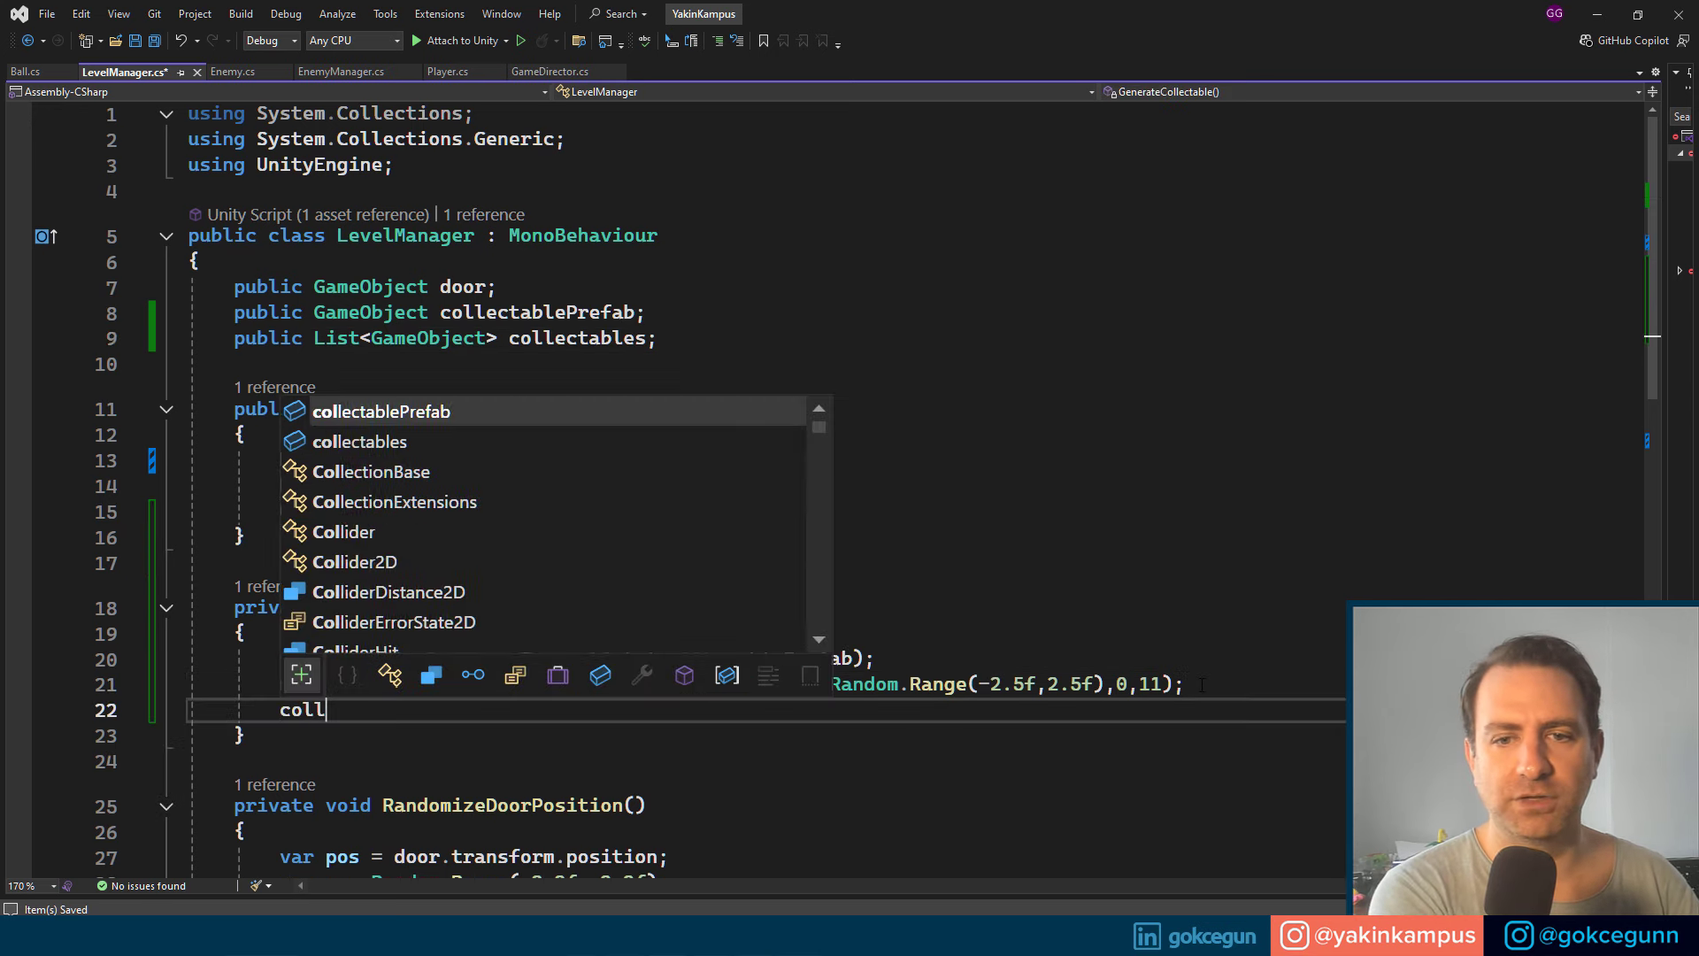
pyautogui.write('ectables.Add')
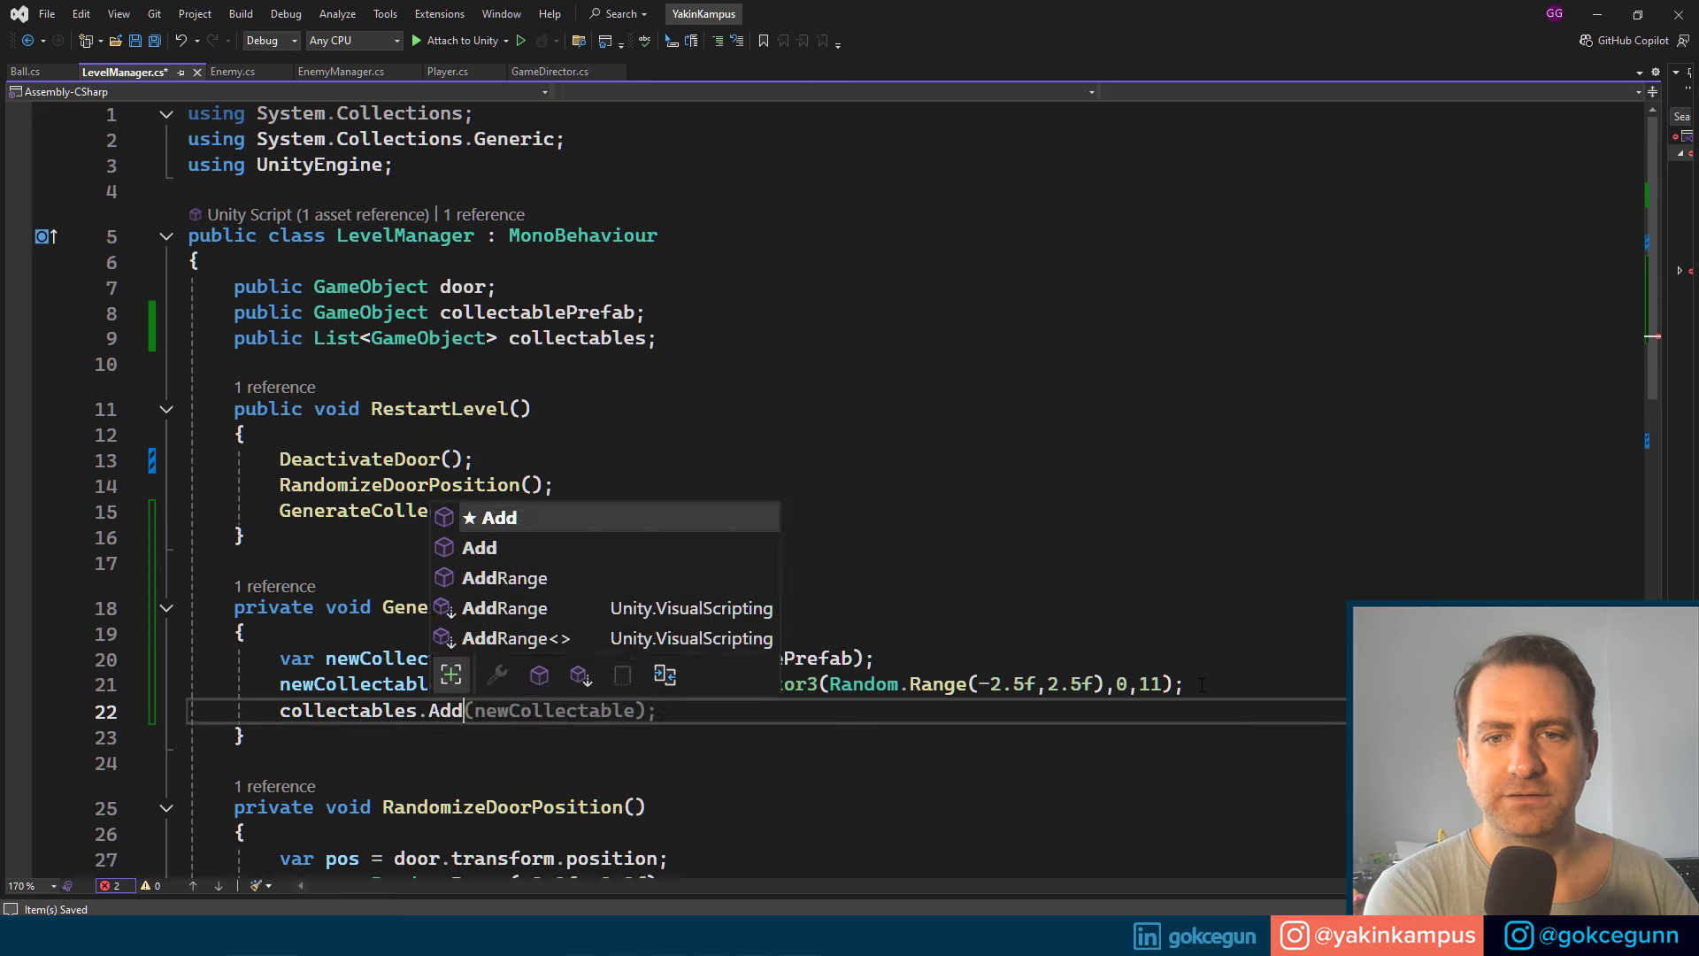
pyautogui.press('Tab')
pyautogui.press('Tab')
pyautogui.hotkey('ctrl', 's')
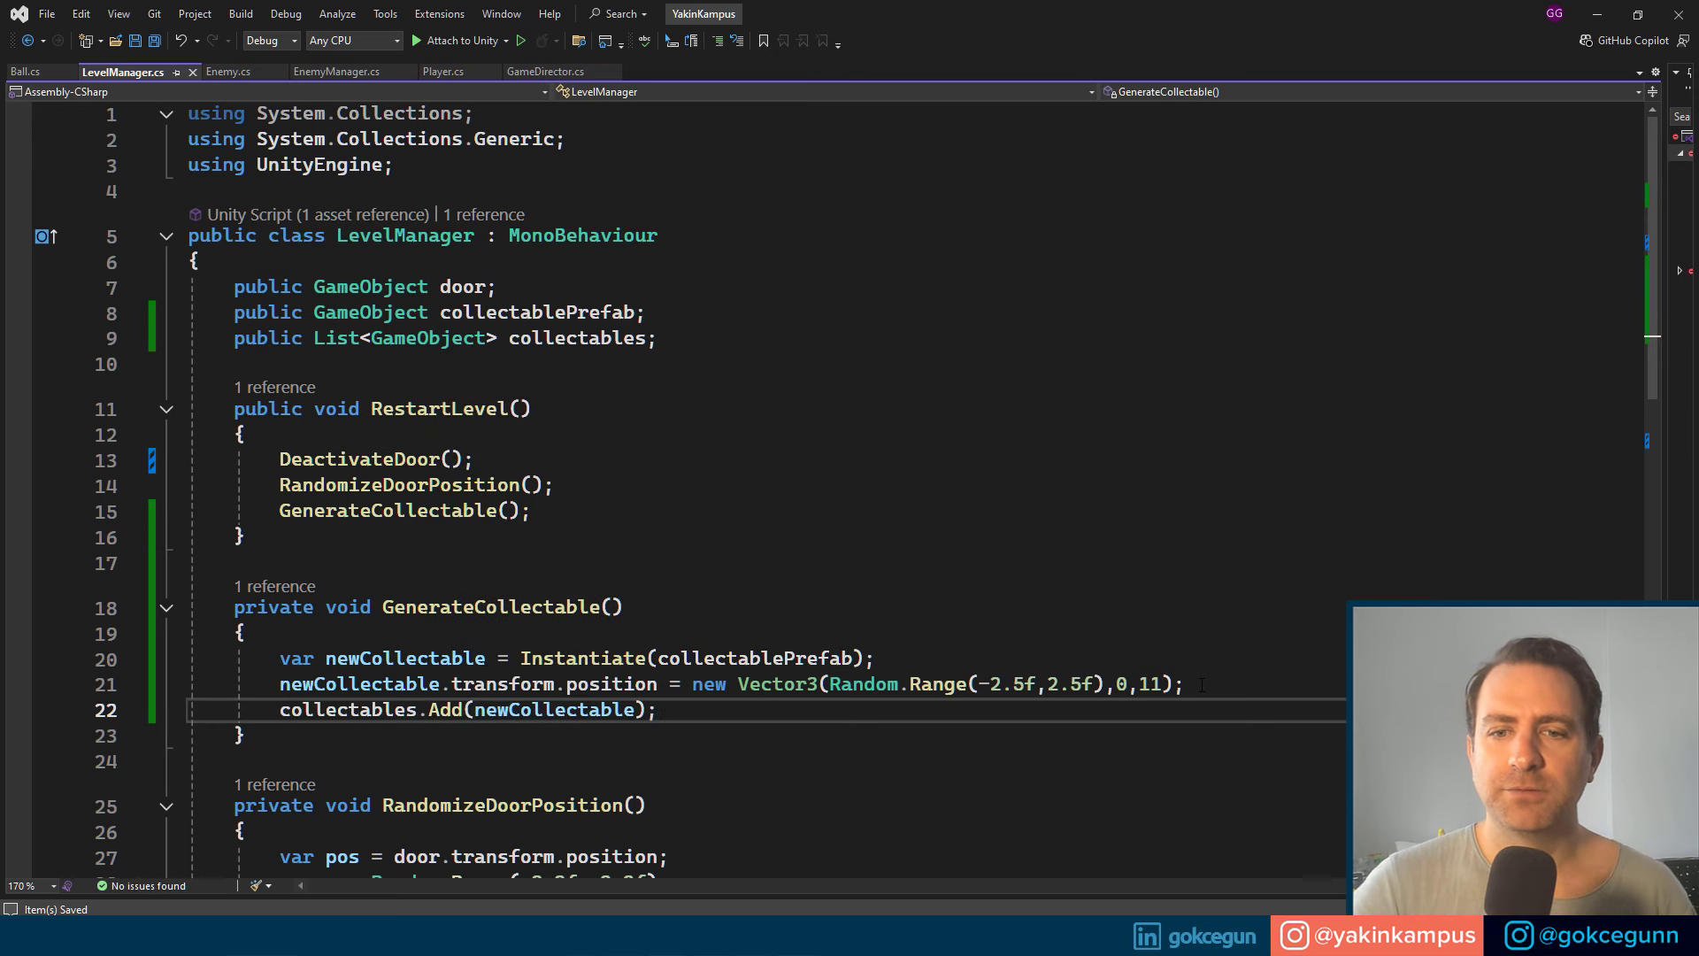
# Step: Review the new list code, briefly edit RestartLevel without changes, and save again
pyautogui.click(554, 338)
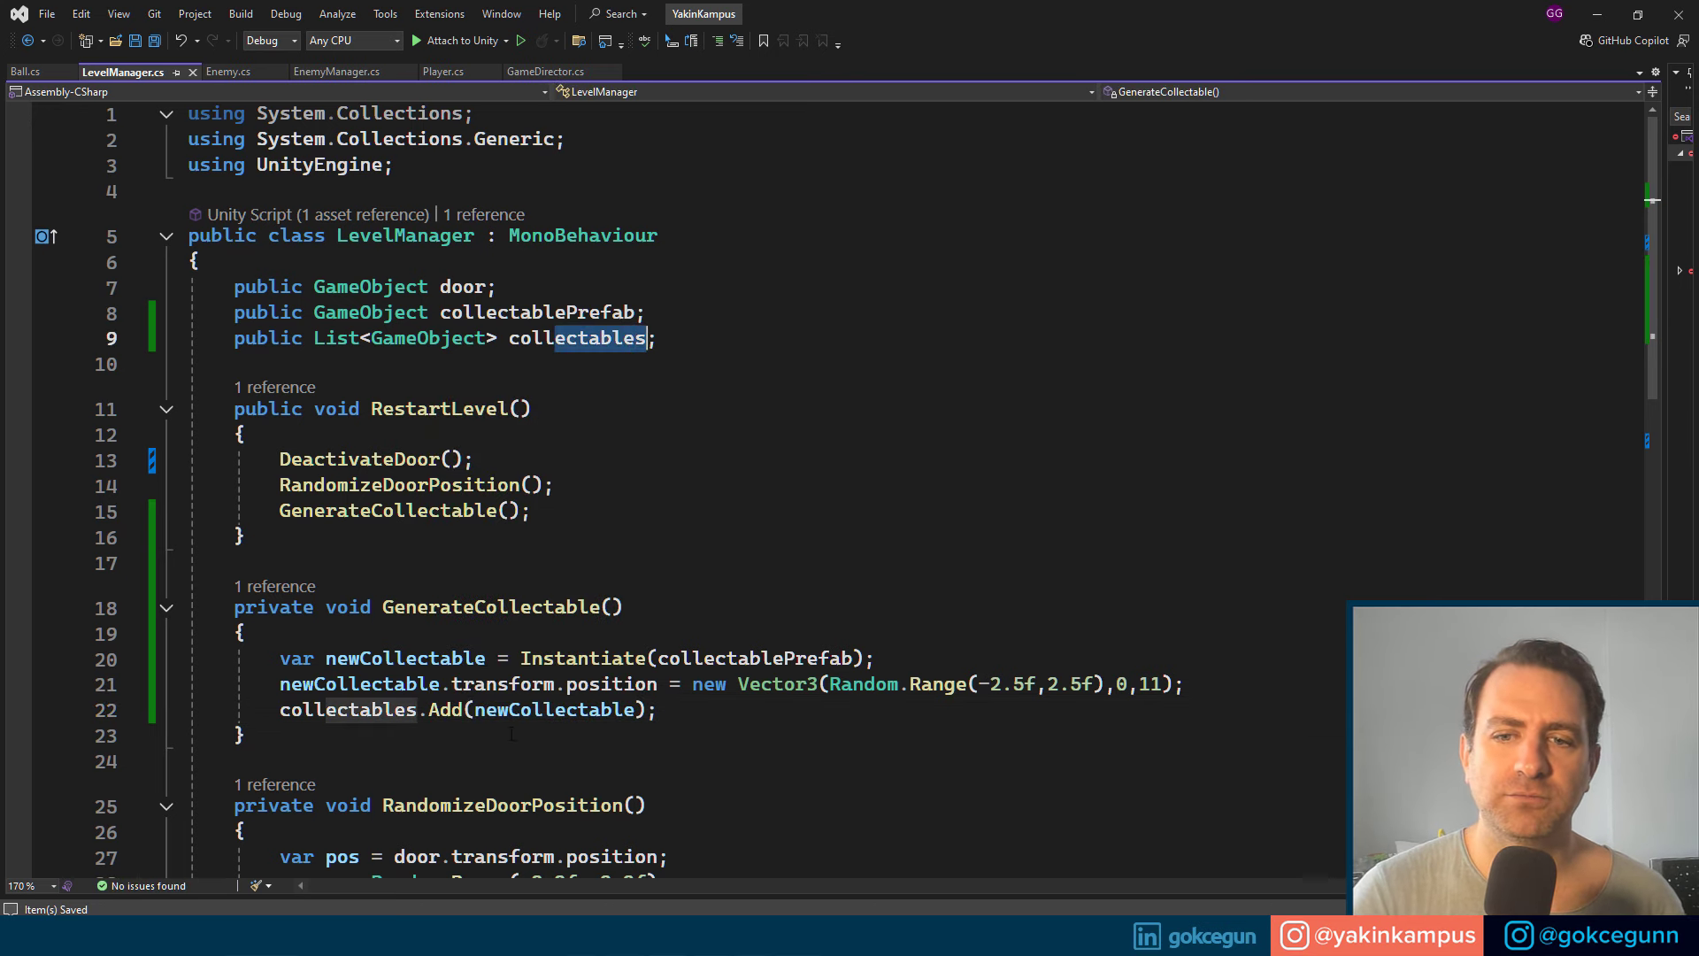
pyautogui.click(566, 709)
pyautogui.click(679, 531)
pyautogui.click(667, 491)
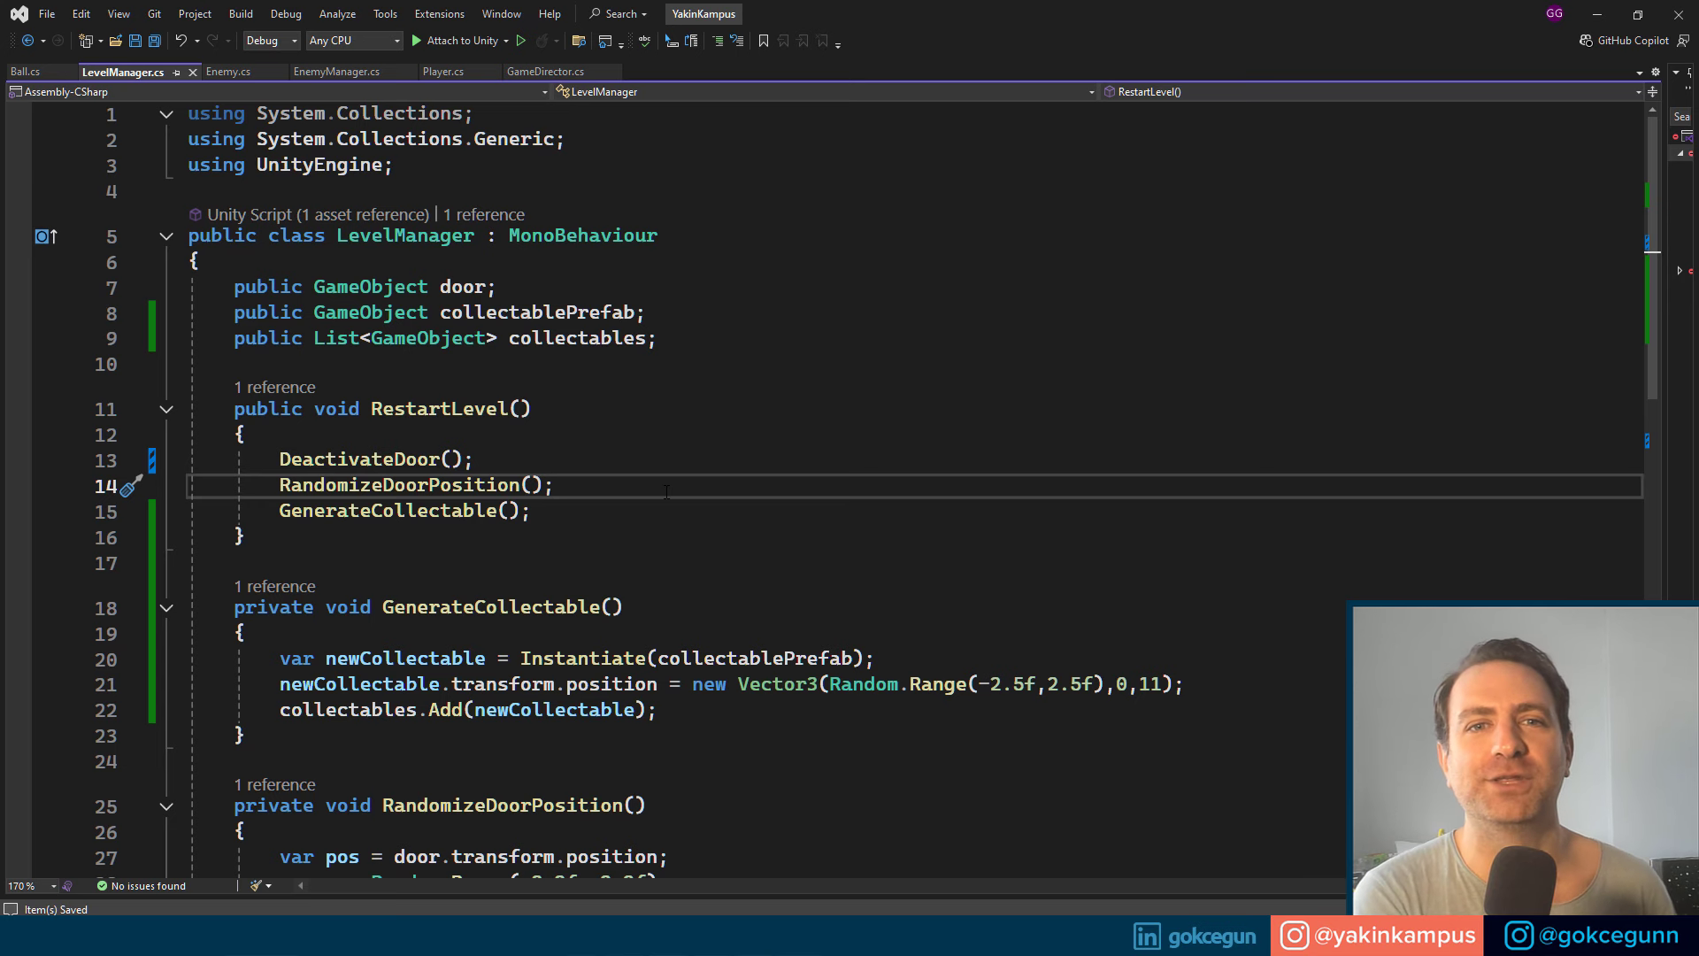
pyautogui.press('Return')
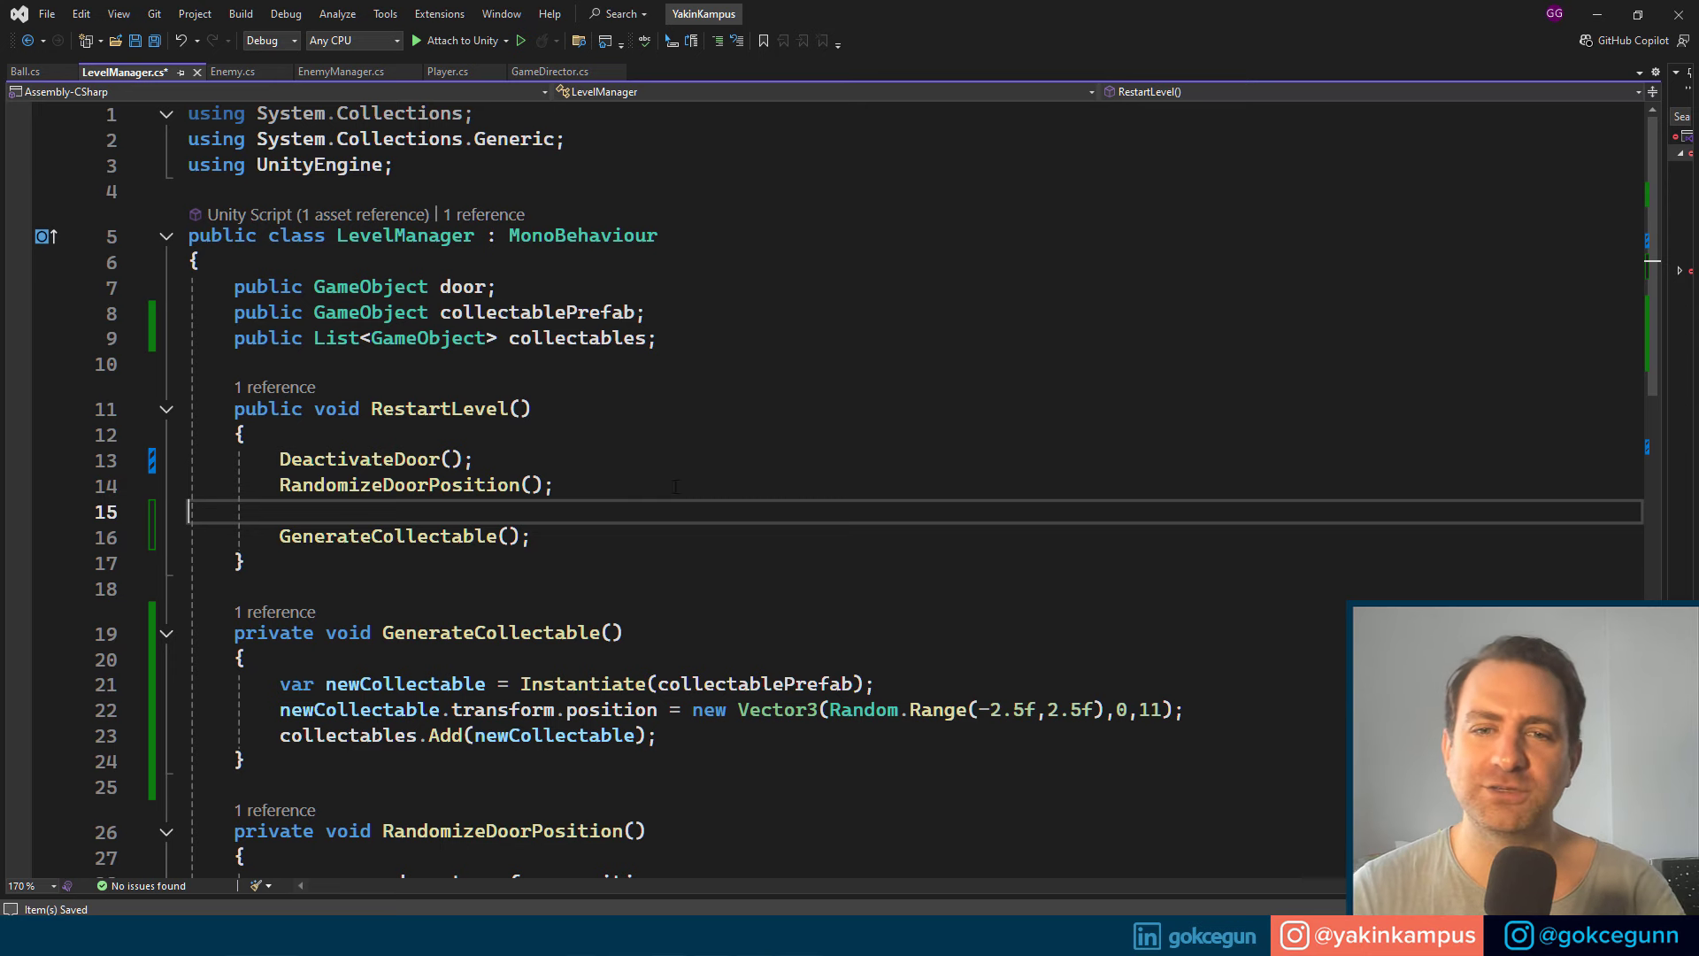
pyautogui.press('BackSpace')
pyautogui.press('Up')
pyautogui.press('Up')
pyautogui.hotkey('ctrl', 's')
# Step: Play the scene, read the unassigned collectablePrefab exception in the Console, then stop
pyautogui.hotkey('alt', 'Tab')
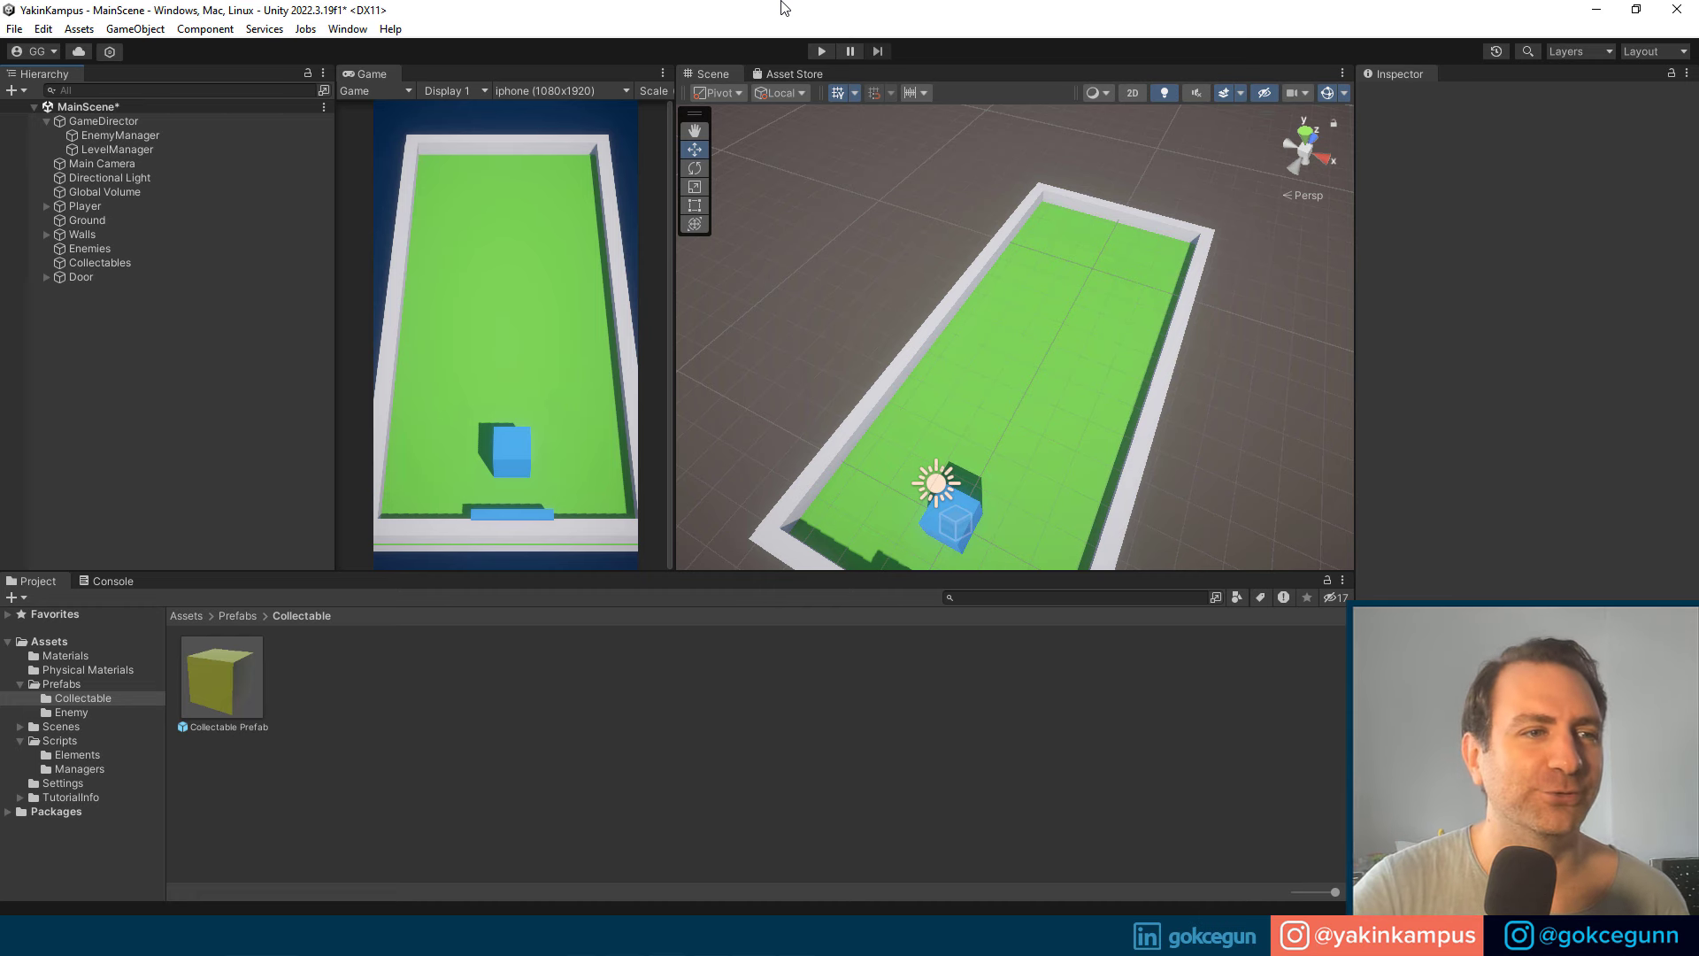
pyautogui.click(819, 52)
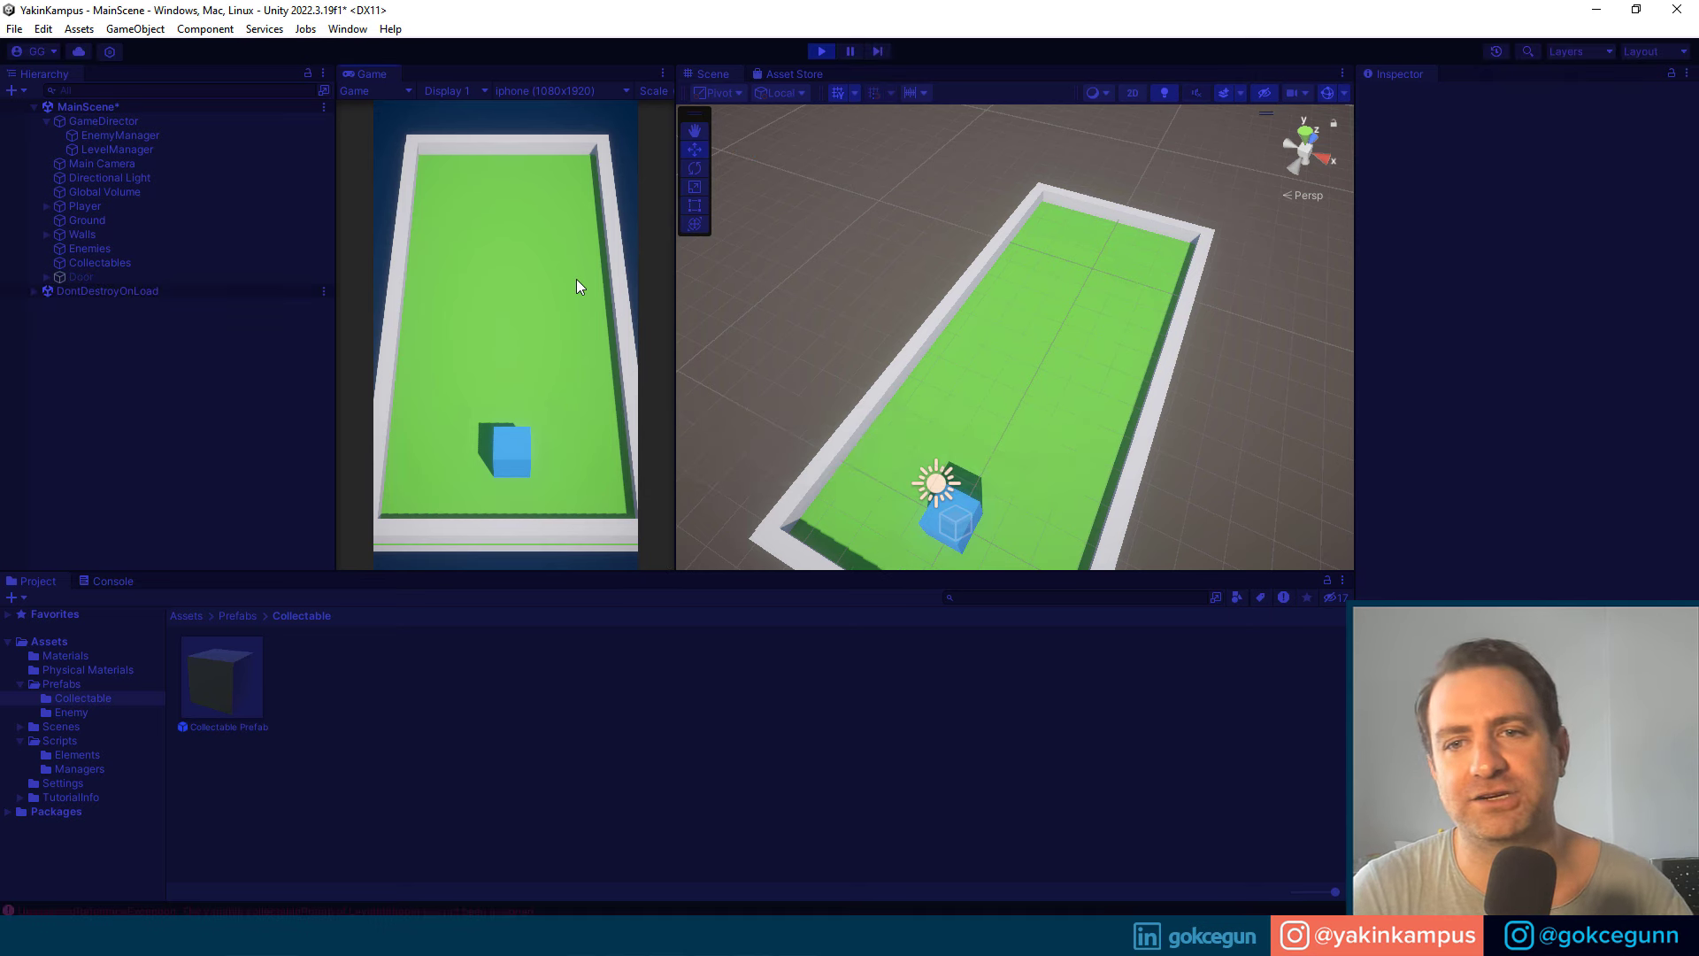
pyautogui.click(104, 580)
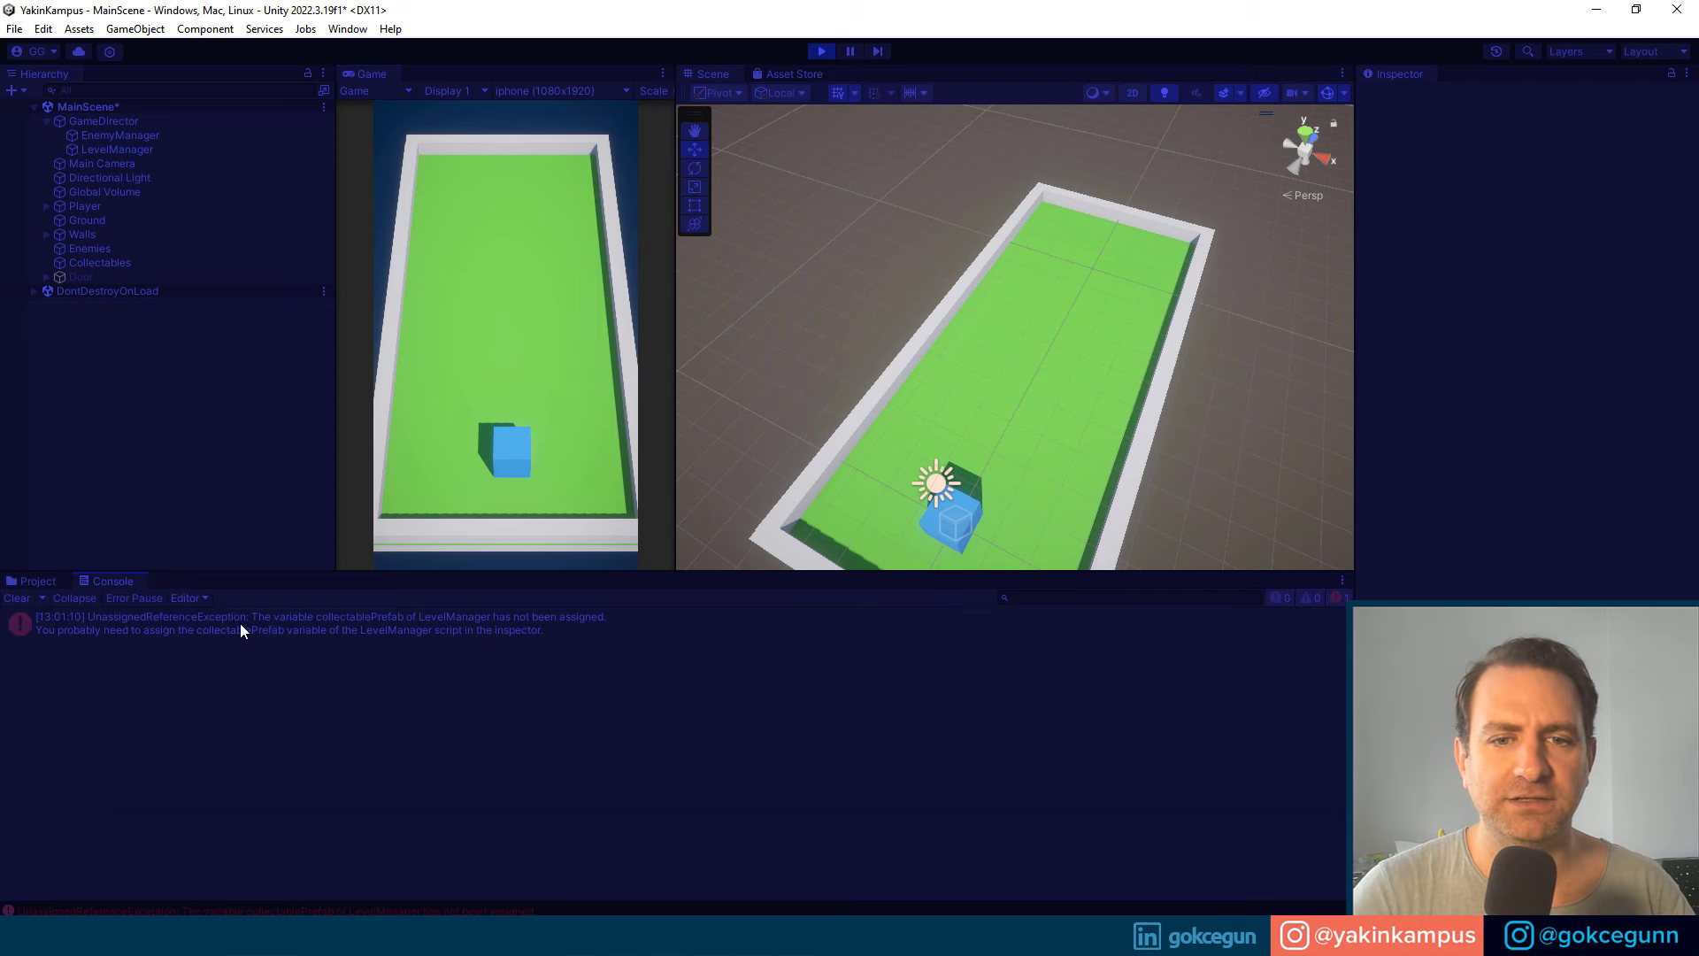
pyautogui.click(821, 51)
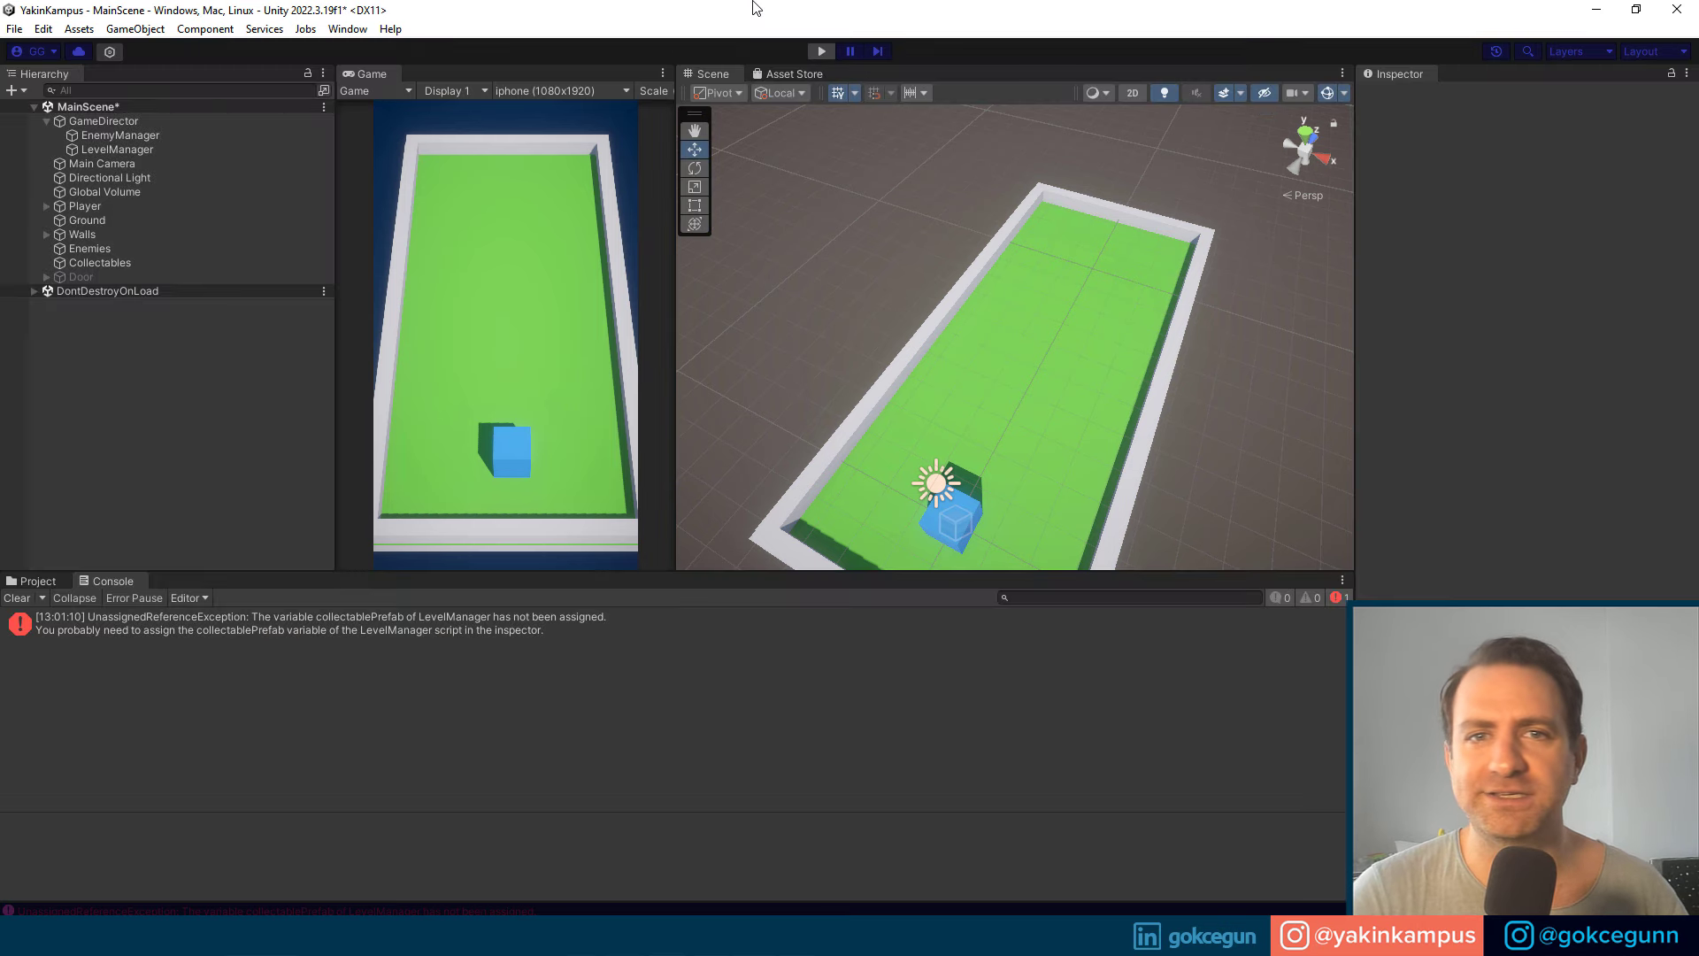
# Step: Drag the Collectable Prefab asset into LevelManager's Collectable Prefab field and play-test the spawning
pyautogui.click(88, 148)
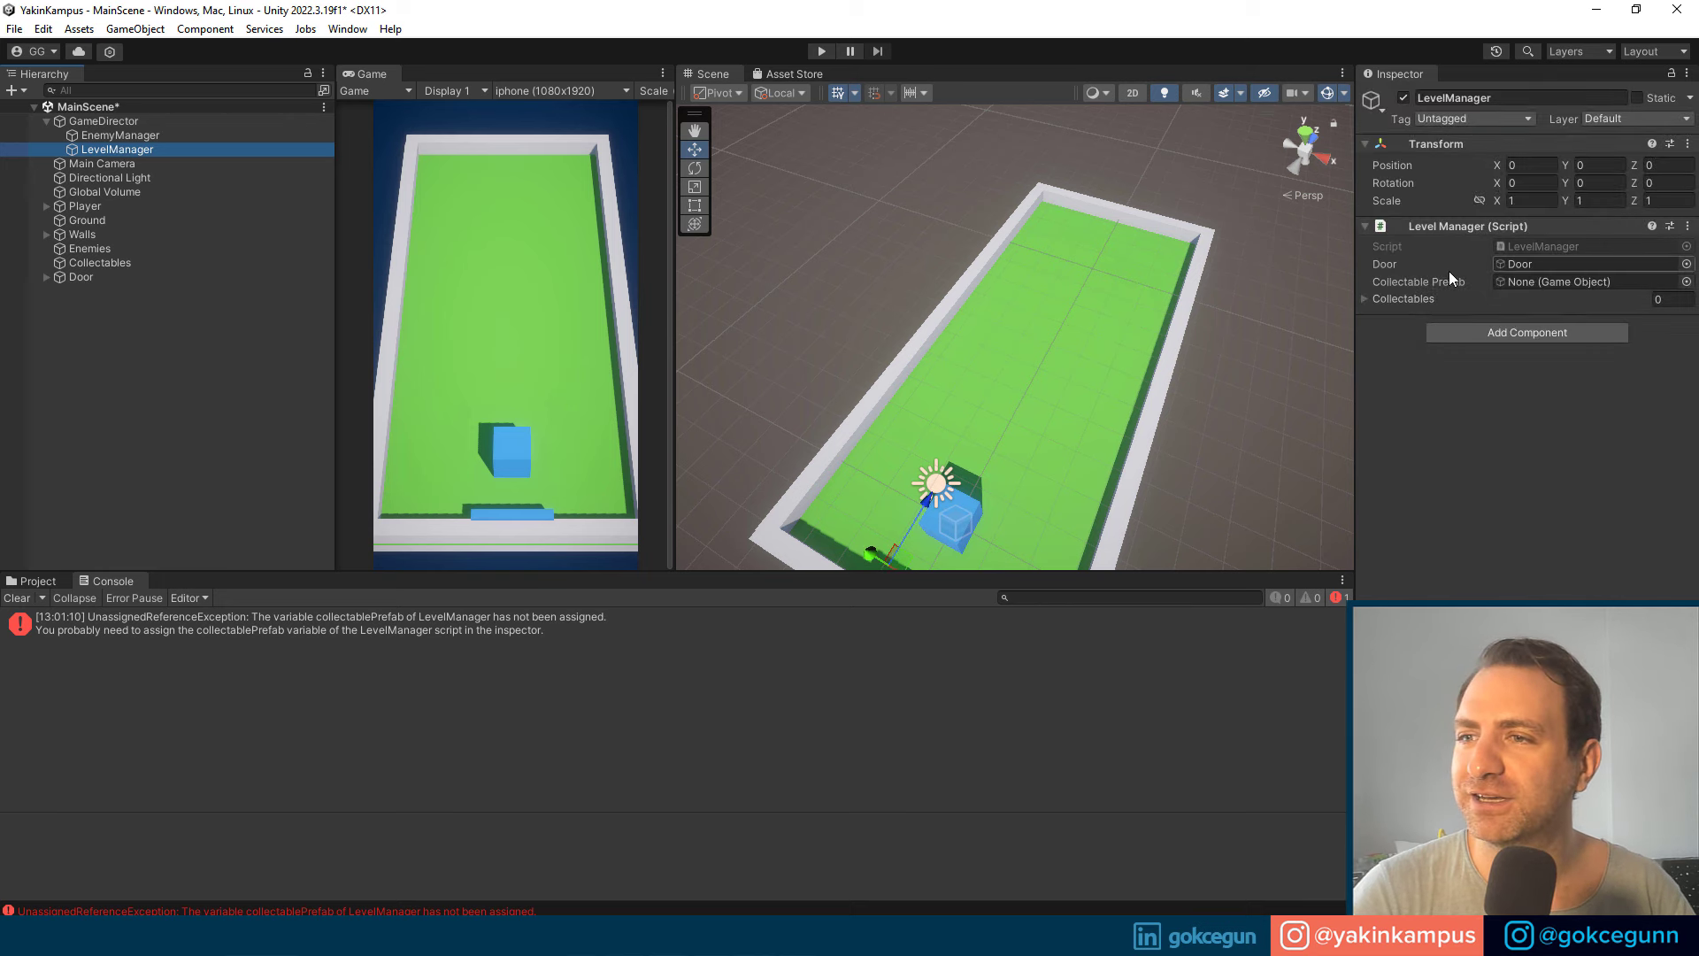
pyautogui.click(42, 582)
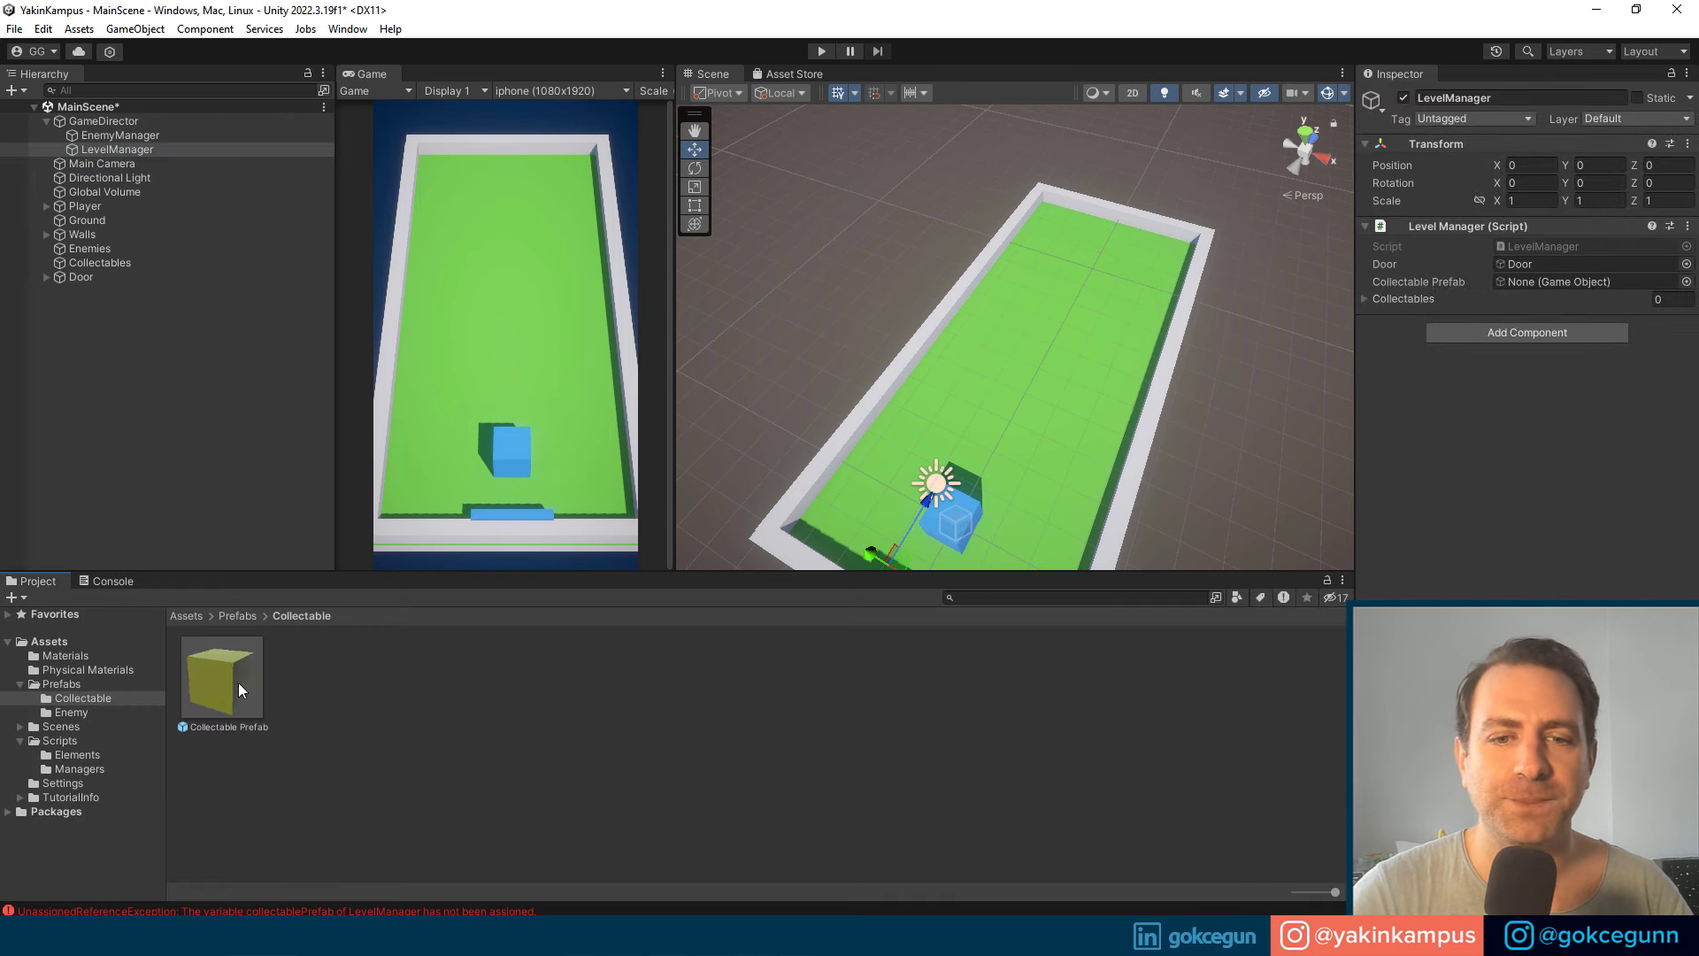
pyautogui.moveTo(237, 683)
pyautogui.mouseDown()
pyautogui.moveTo(1534, 287)
pyautogui.moveTo(1508, 287)
pyautogui.mouseUp()
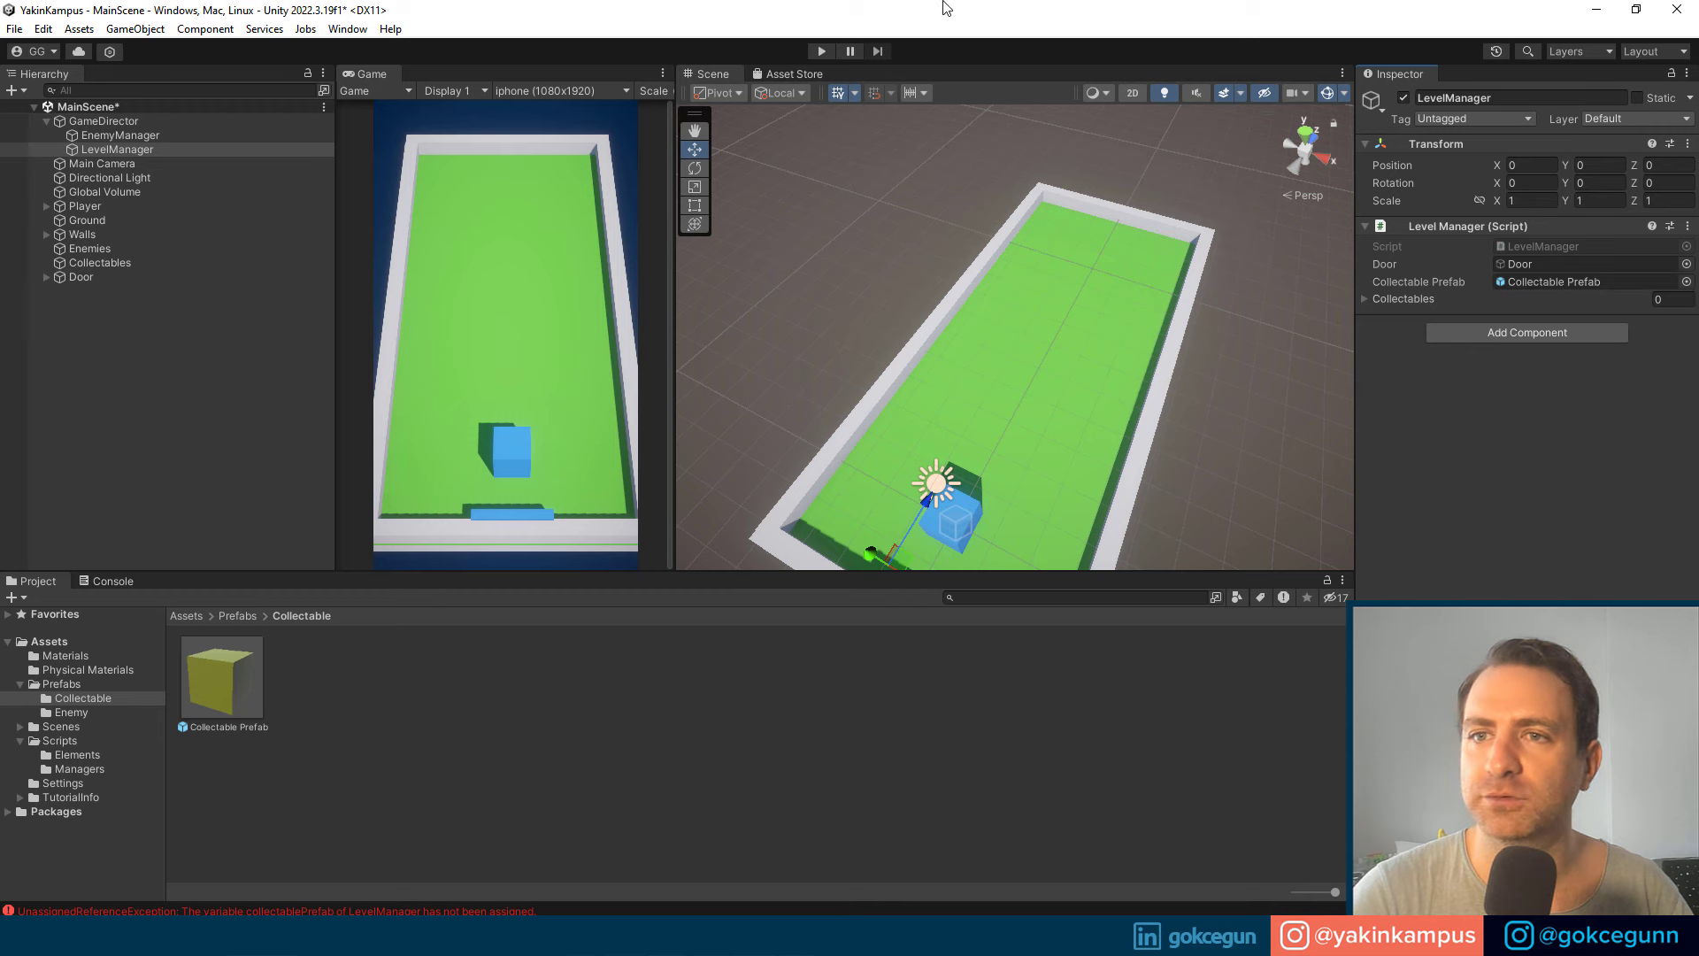
pyautogui.click(819, 50)
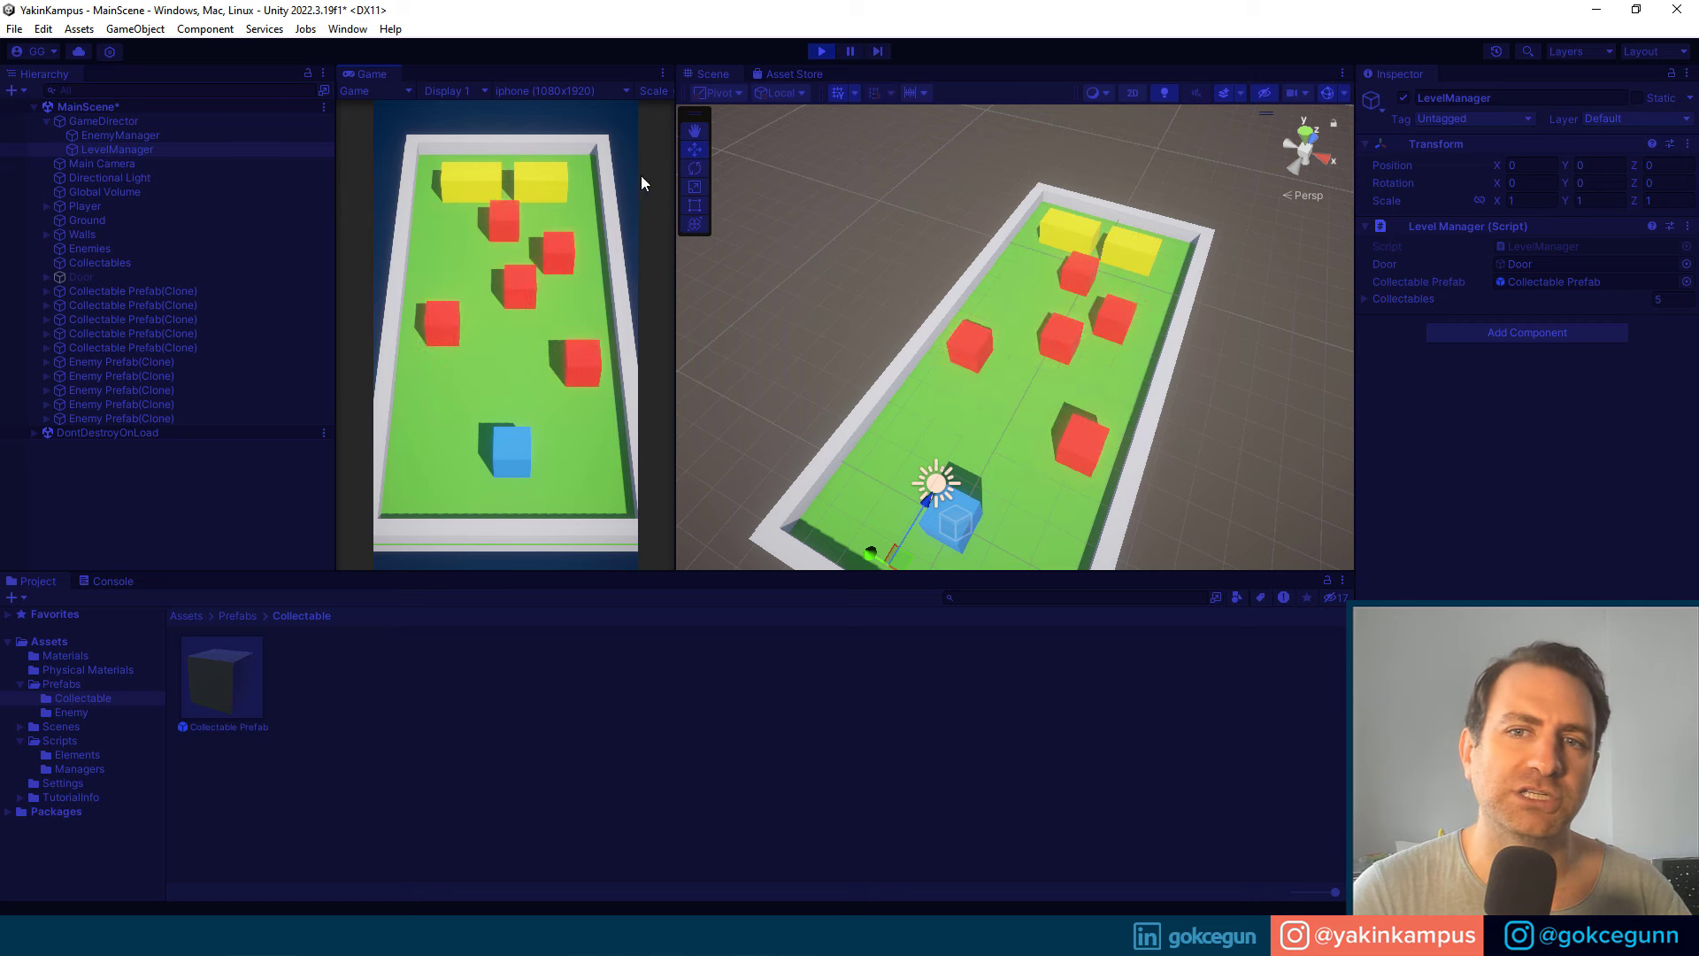
pyautogui.click(822, 51)
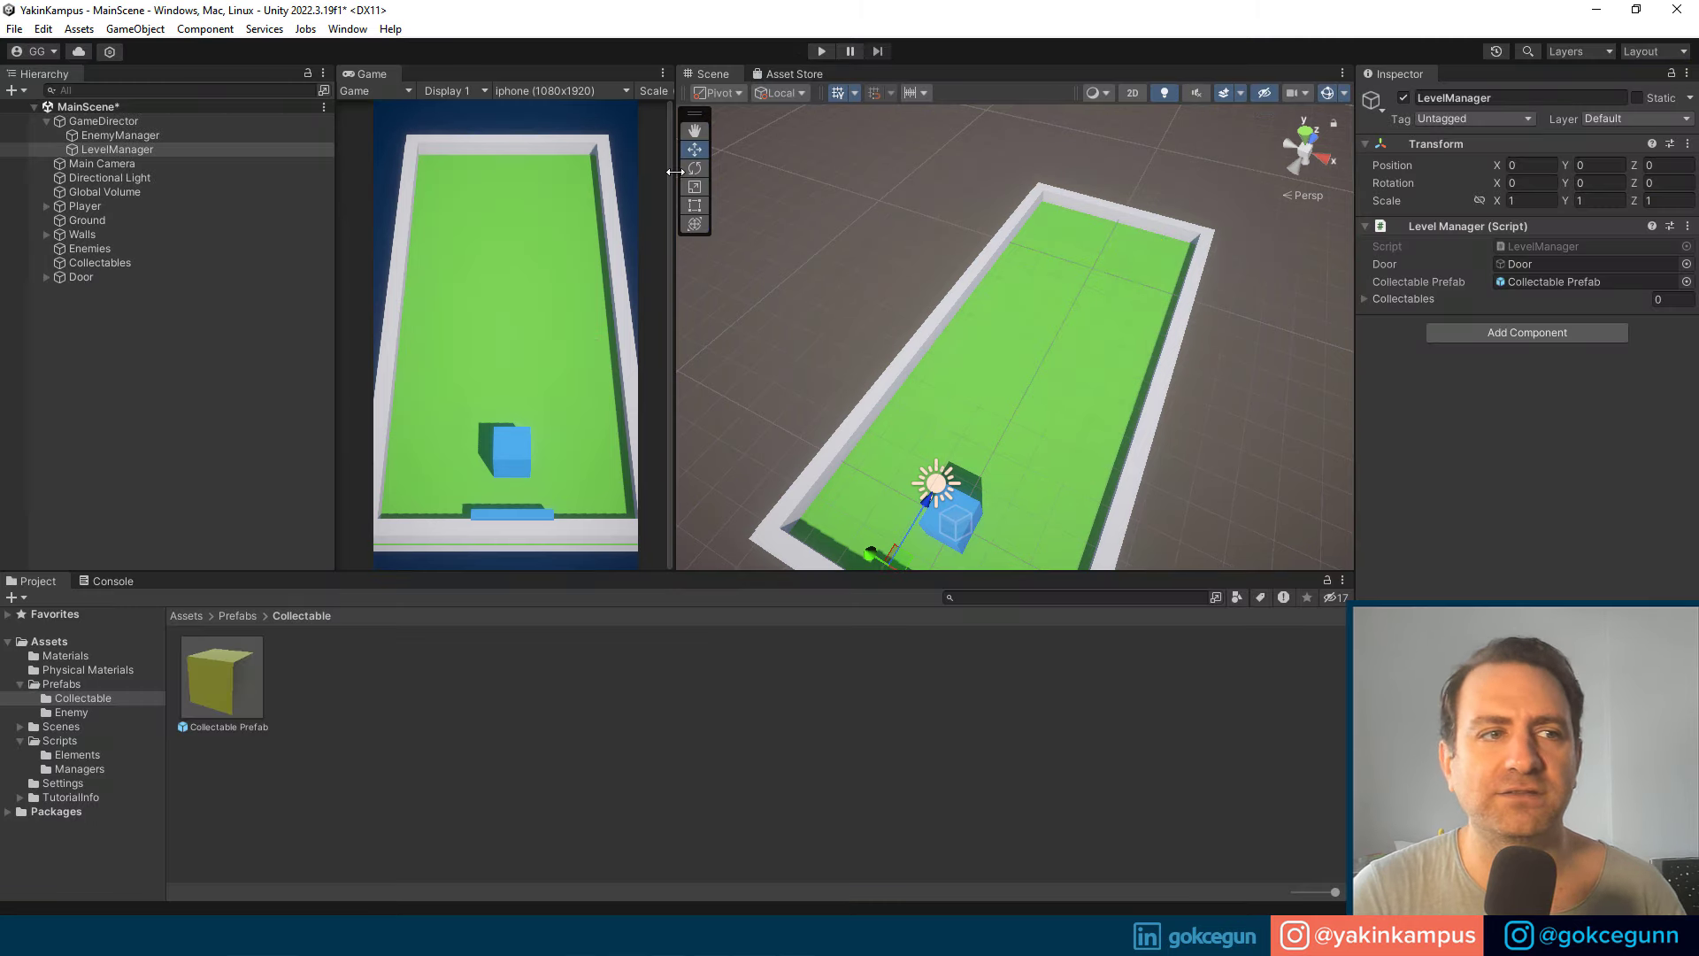
# Step: Call a new DeleteCollectables() method in RestartLevel, generating its stub and renaming it
pyautogui.hotkey('alt', 'Tab')
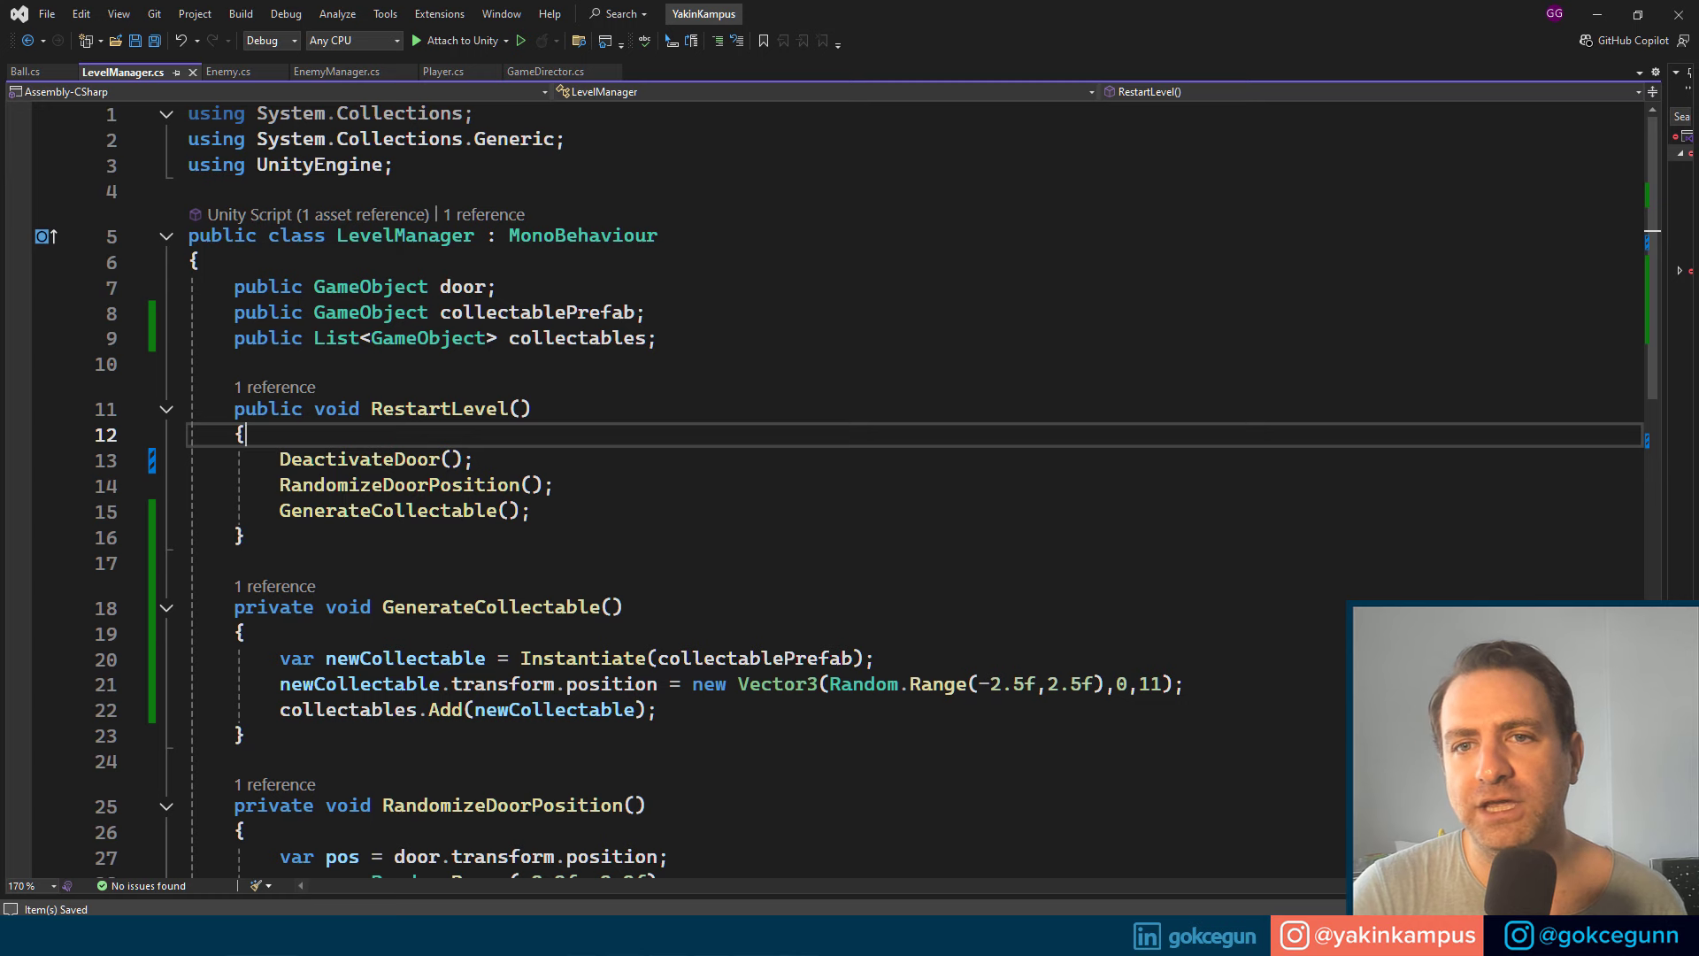
pyautogui.click(595, 488)
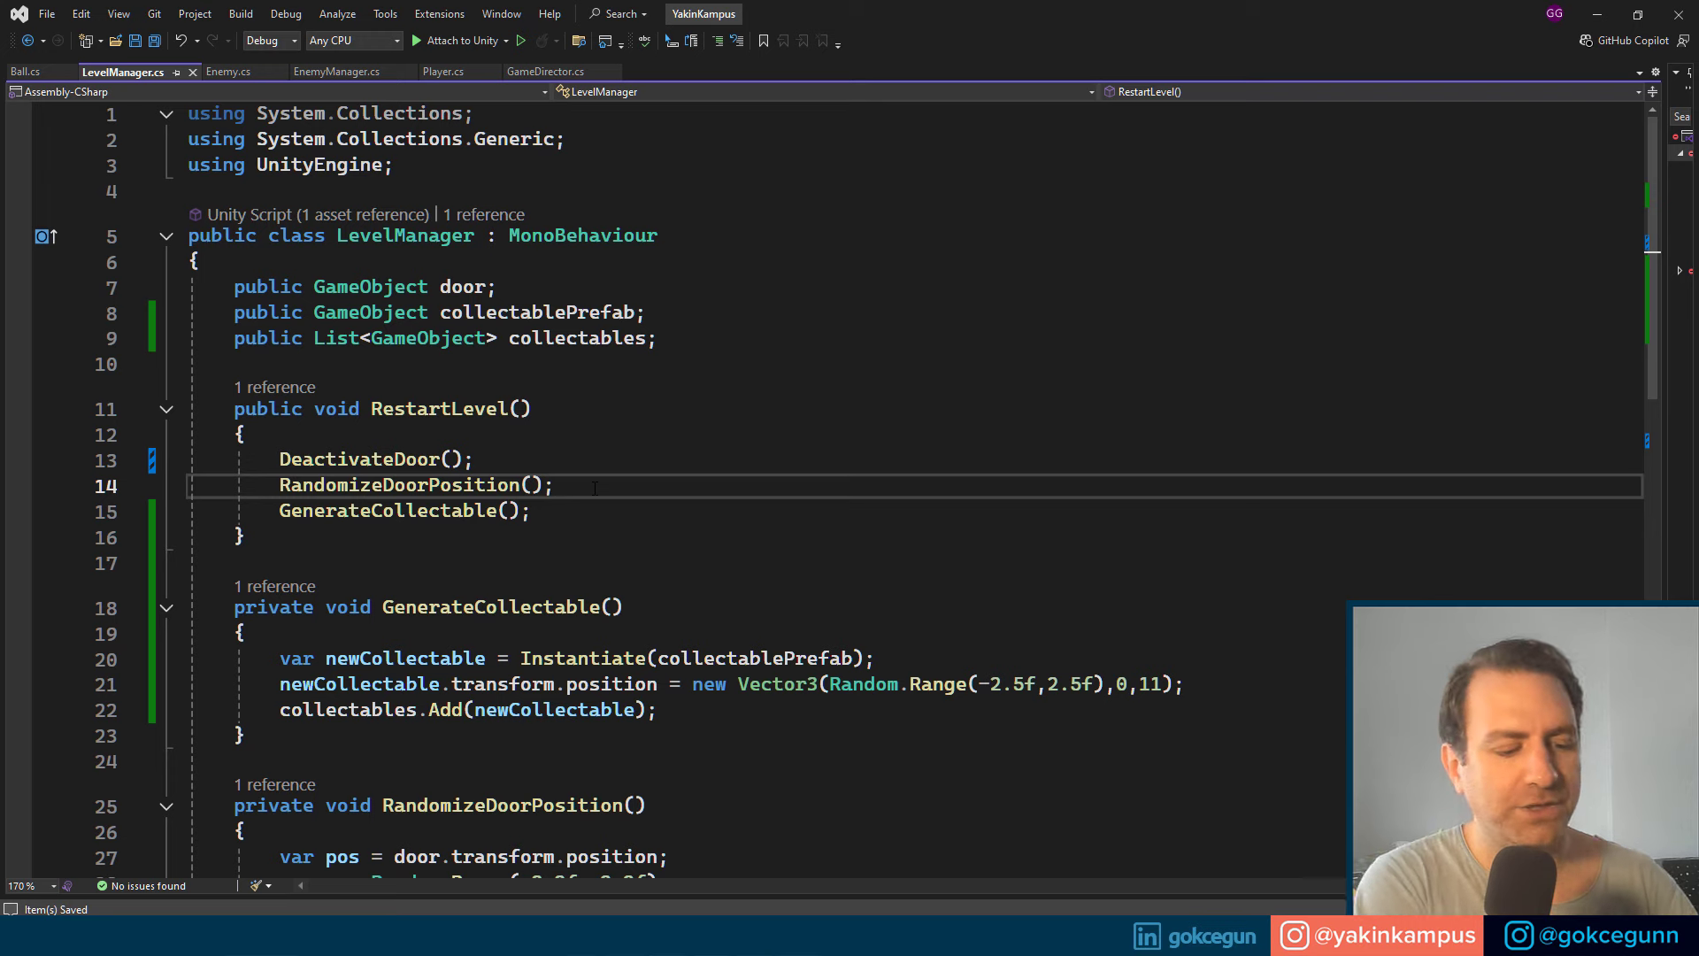
pyautogui.press('Return')
pyautogui.write('Delete')
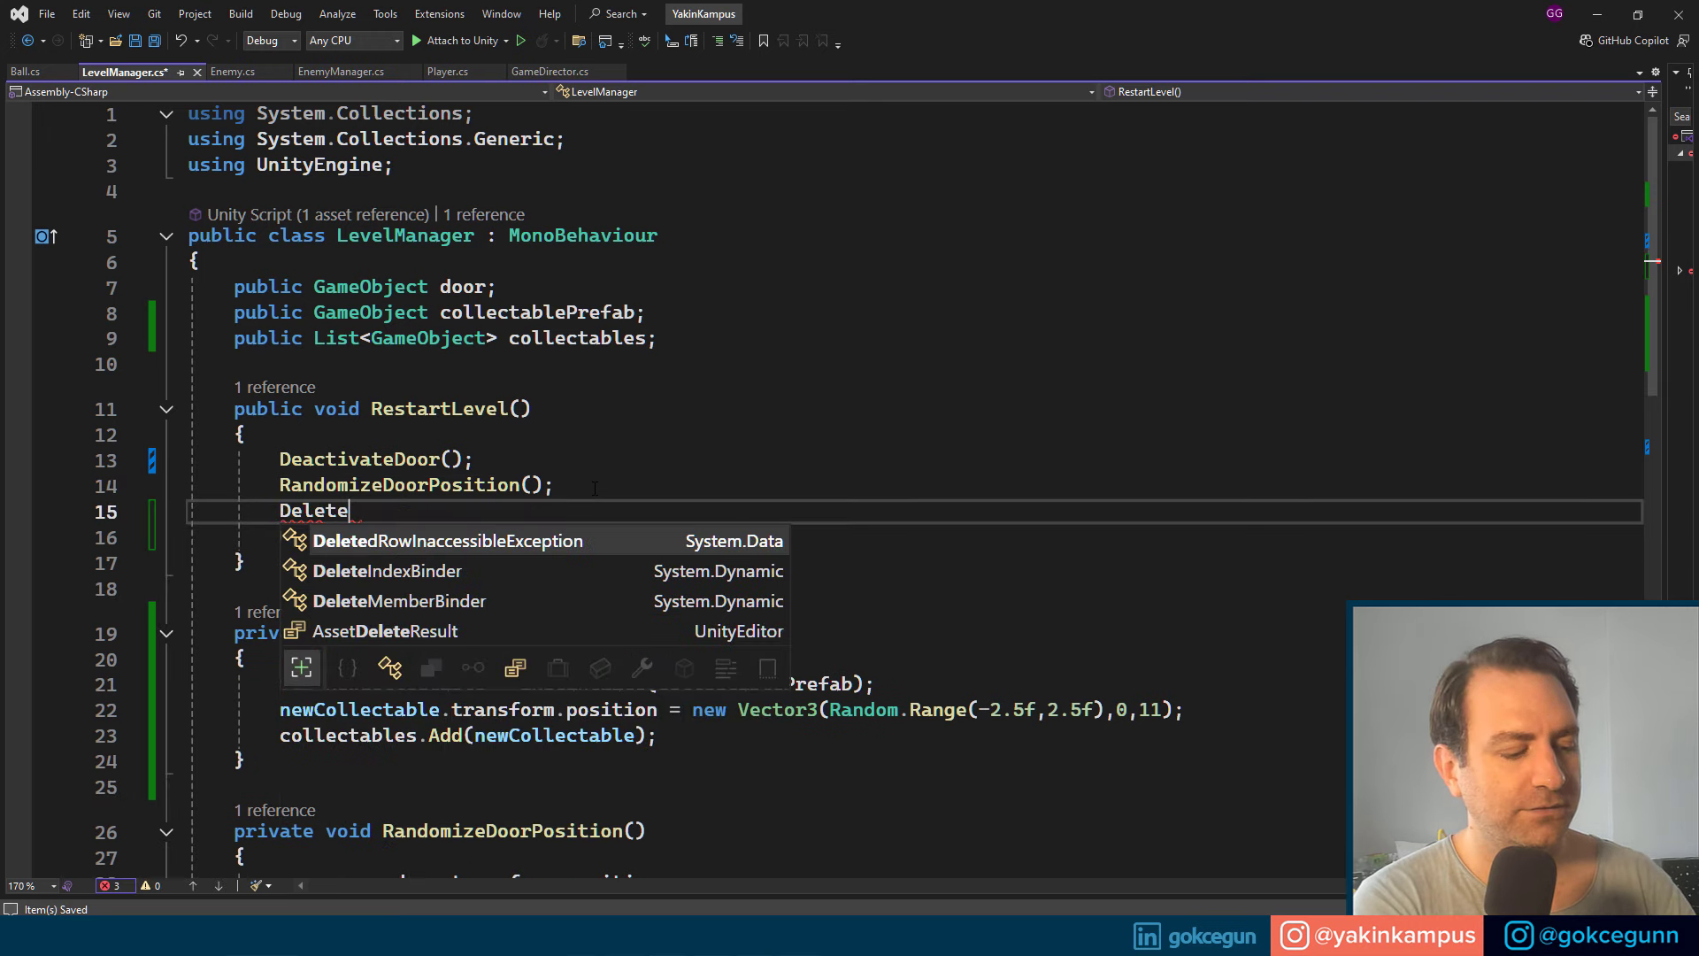
pyautogui.write('Collectab')
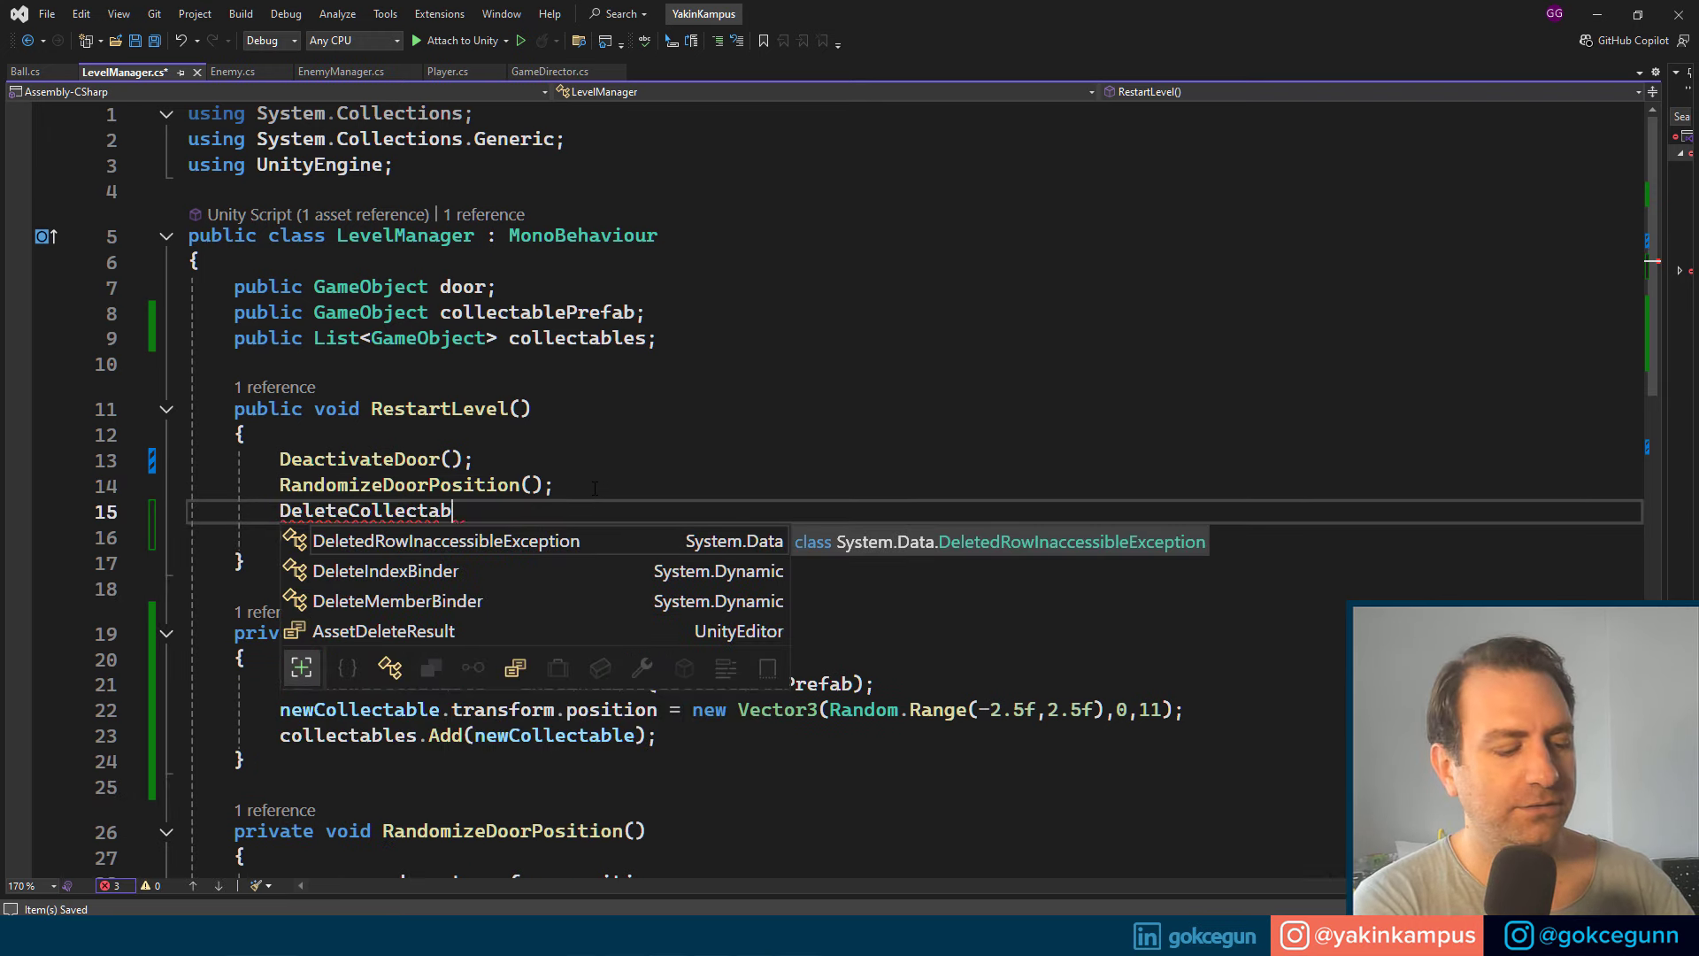
pyautogui.write('le();')
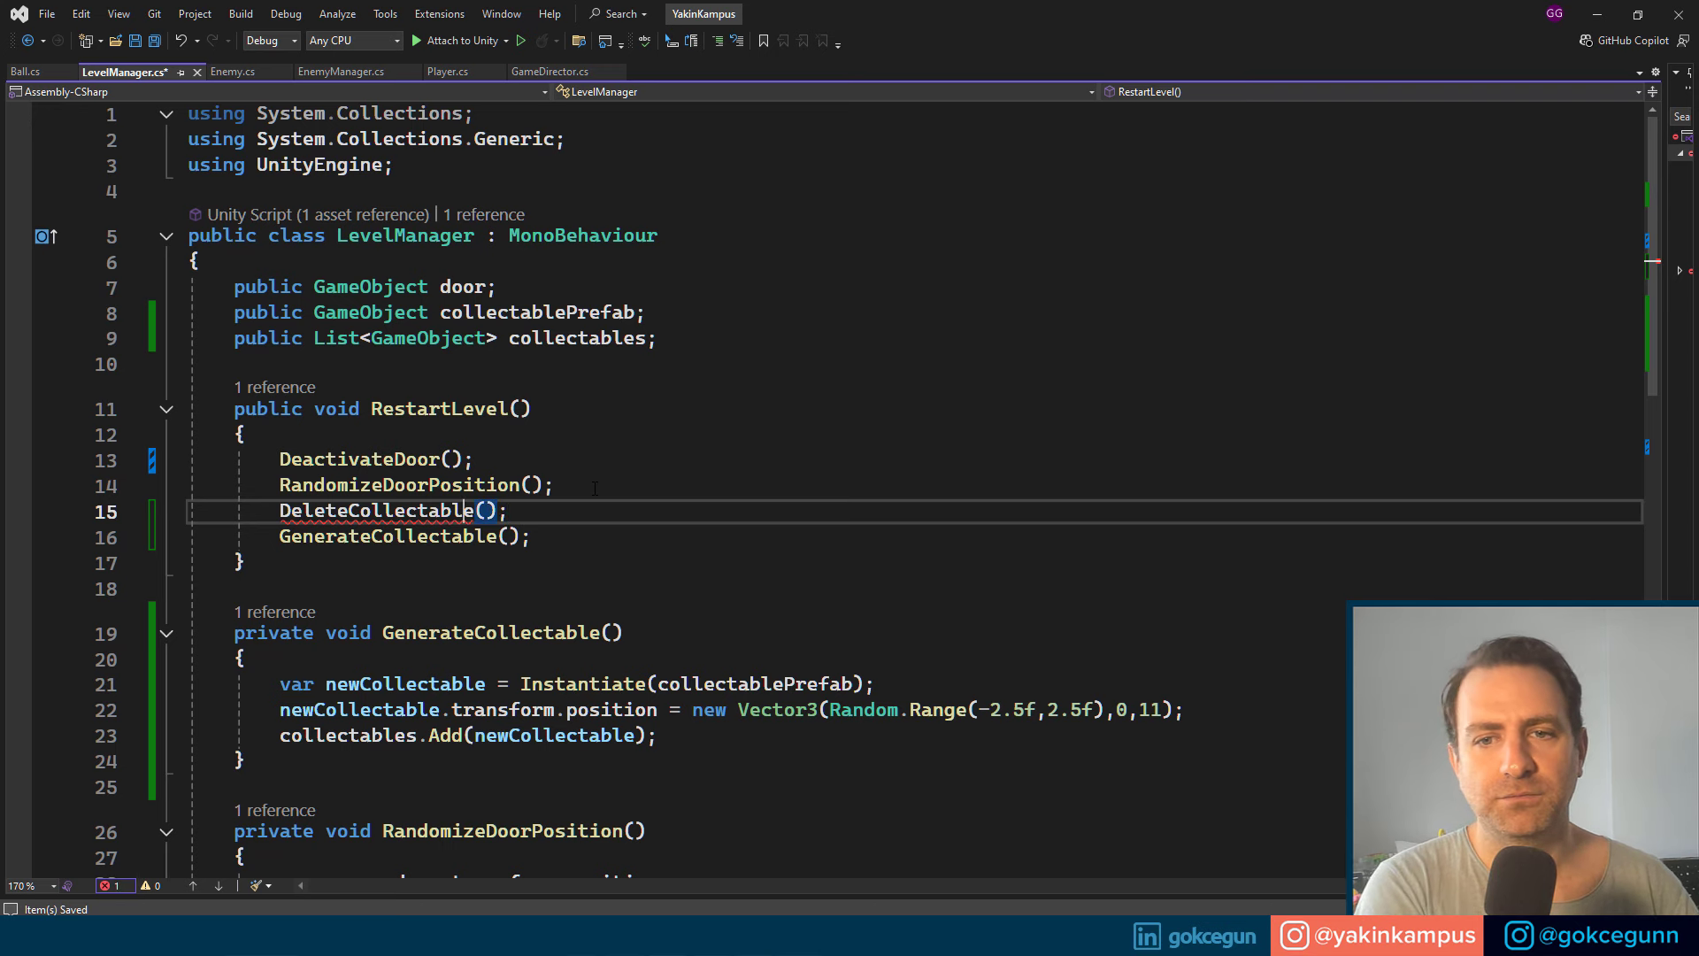
pyautogui.hotkey('ctrl', '.')
pyautogui.press('Return')
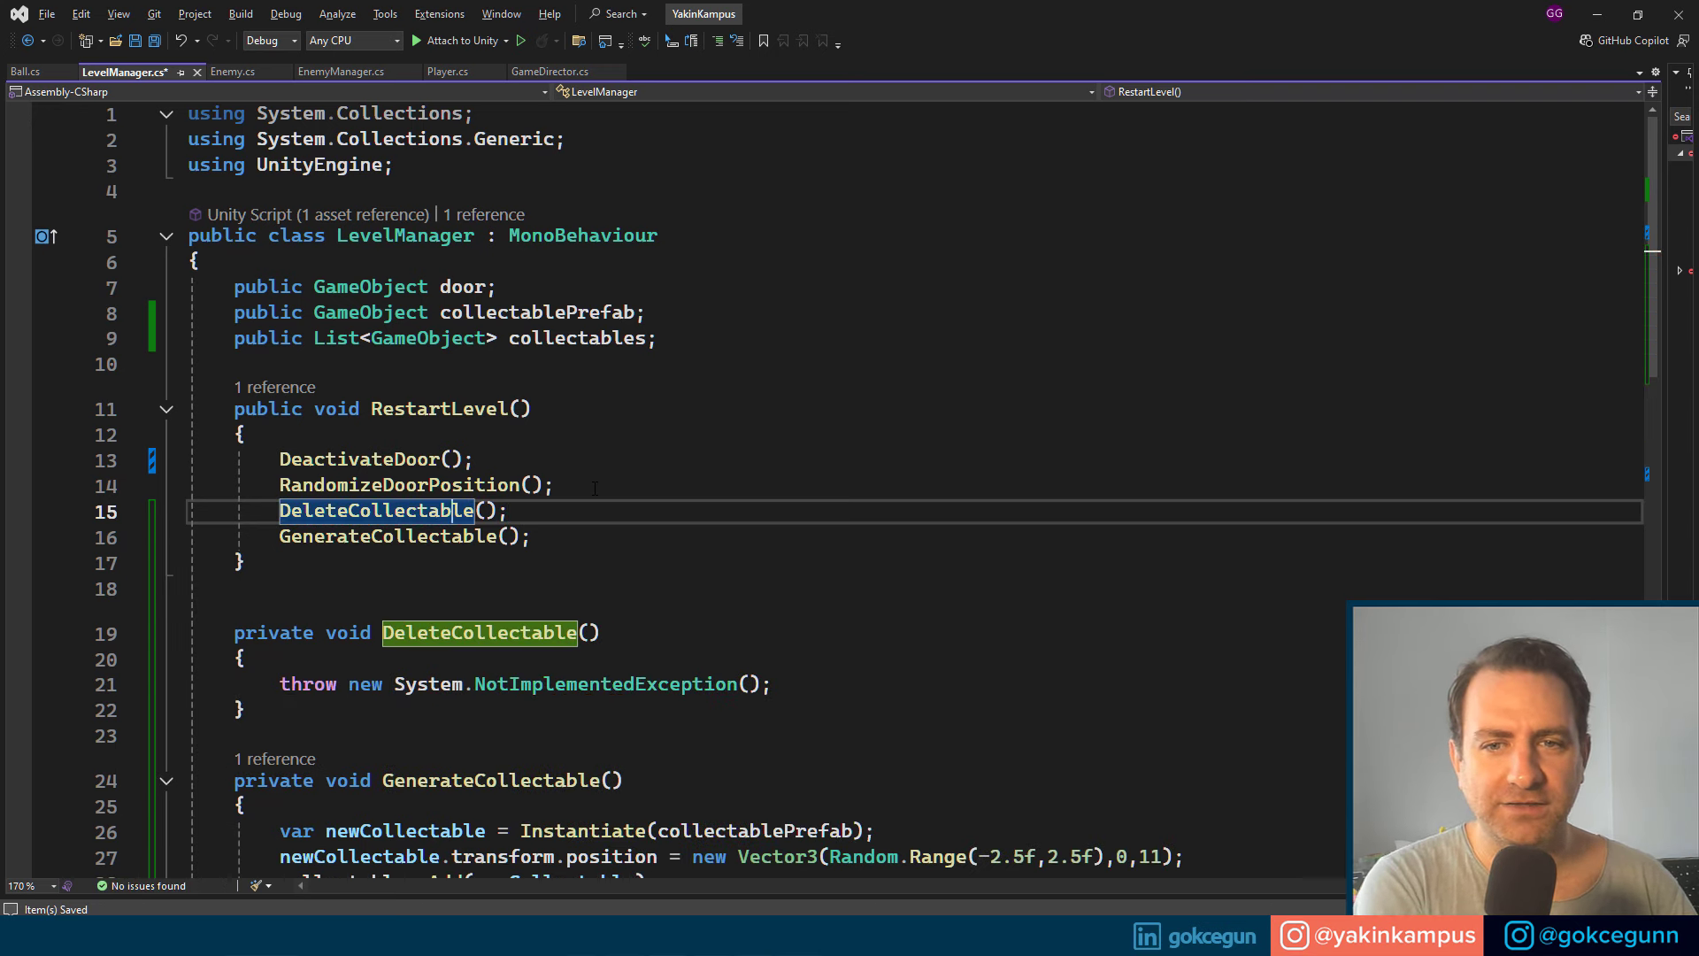
pyautogui.hotkey('ctrl', 'r')
pyautogui.hotkey('ctrl', 'r')
pyautogui.press('End')
pyautogui.write('s')
pyautogui.press('Return')
pyautogui.hotkey('ctrl', 's')
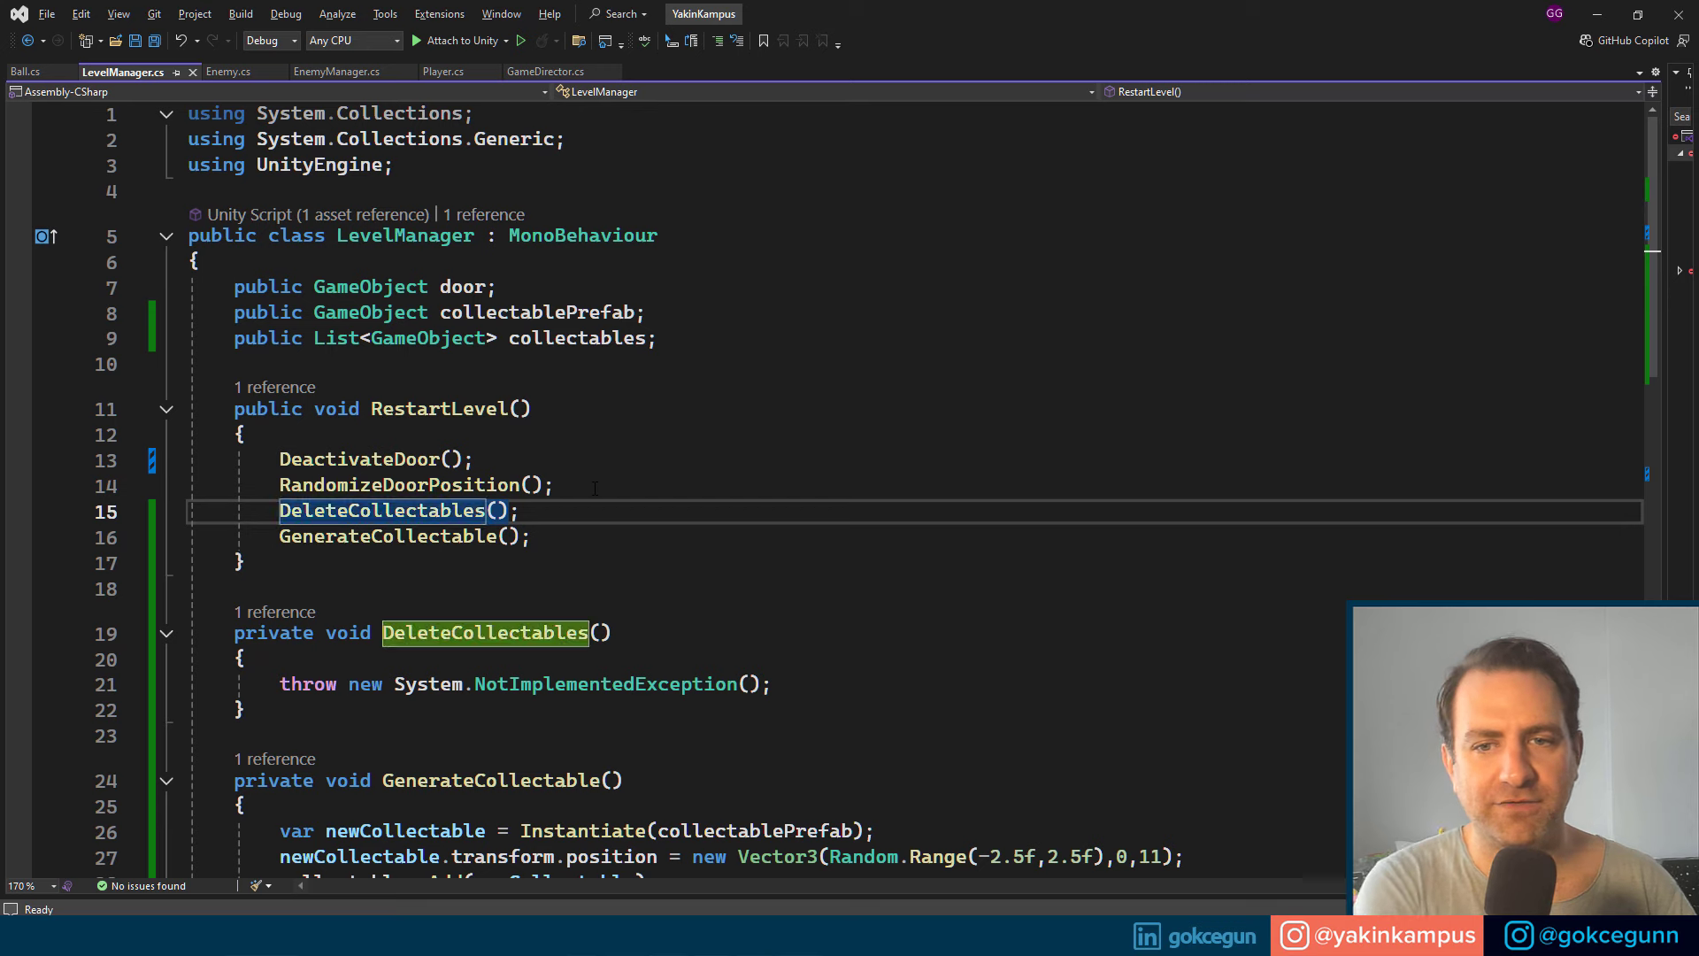
# Step: Replace the stub's placeholder exception with a foreach loop over collectables
pyautogui.press('Down')
pyautogui.press('Down')
pyautogui.press('Down')
pyautogui.press('Down')
pyautogui.press('Down')
pyautogui.press('Down')
pyautogui.press('Home')
pyautogui.hotkey('shift', 'End')
pyautogui.press('BackSpace')
pyautogui.hotkey('ctrl', 's')
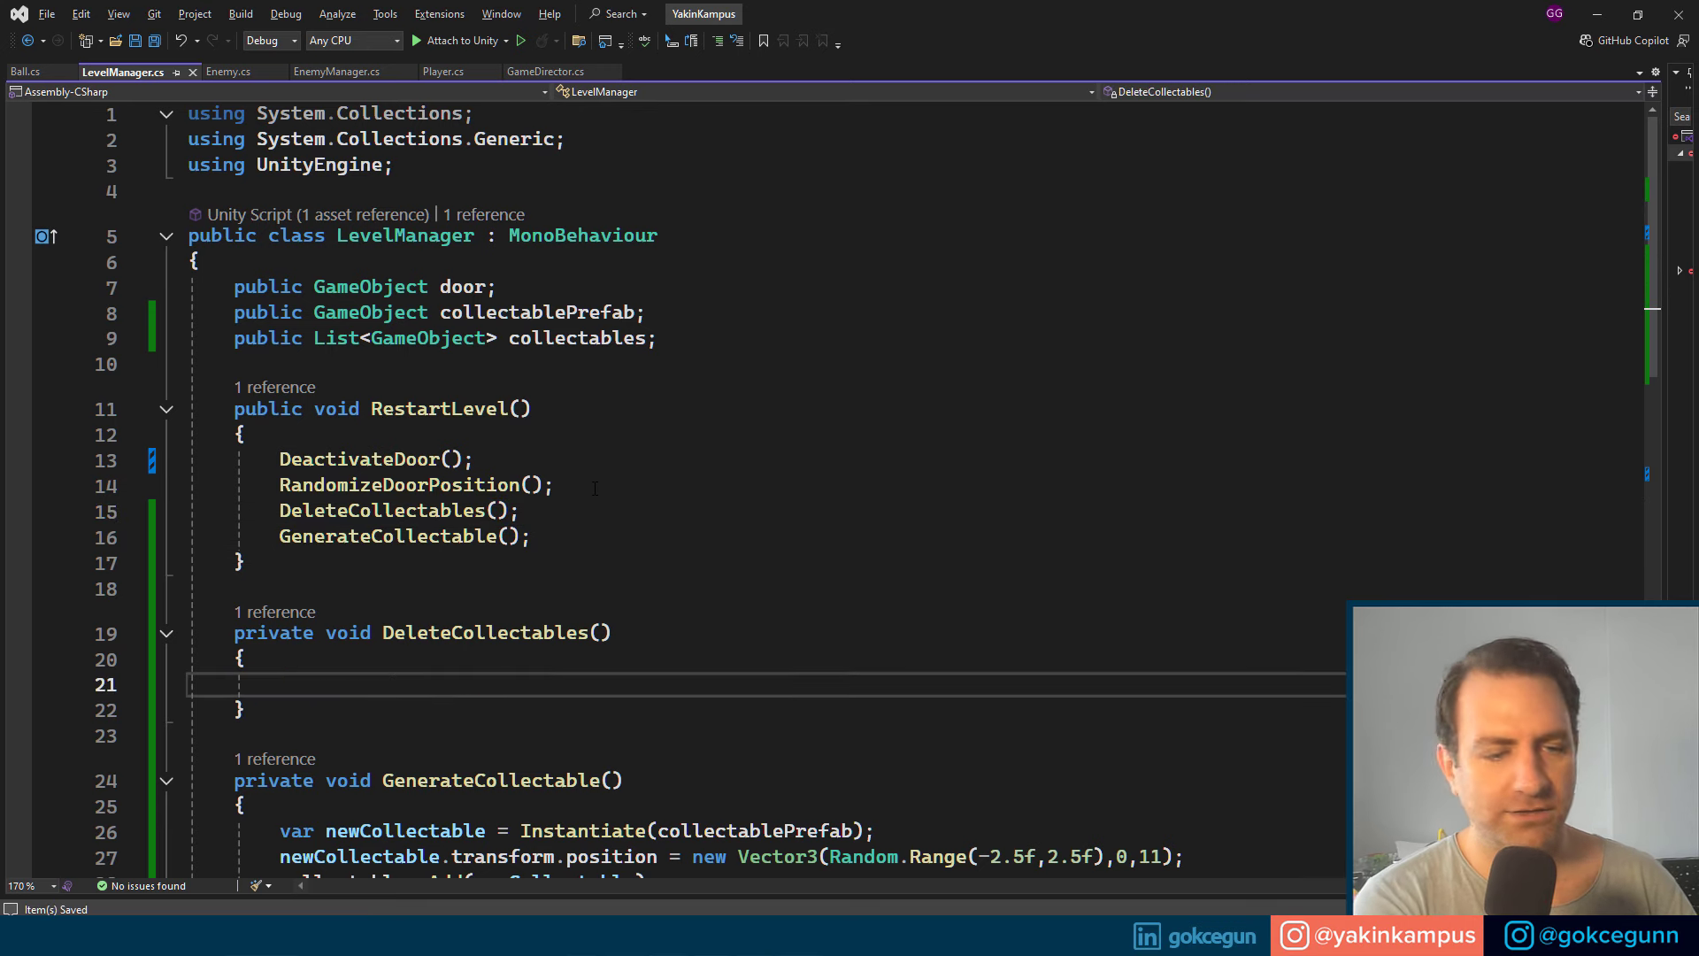
pyautogui.write('forea')
pyautogui.press('Tab')
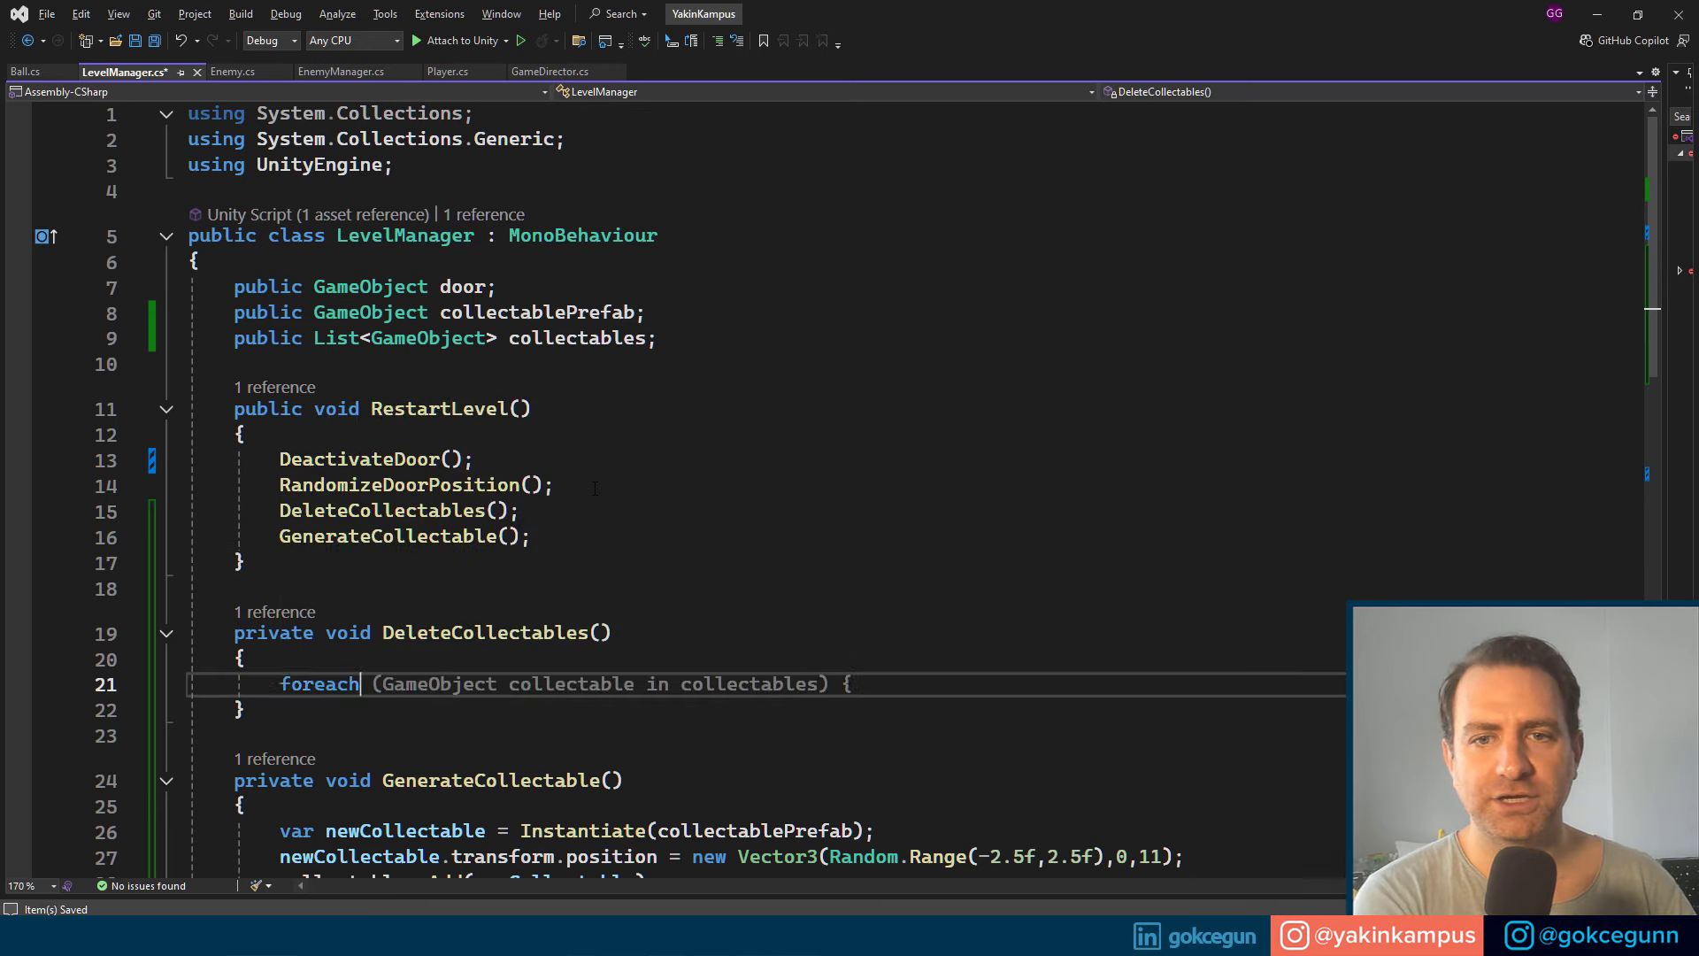
pyautogui.press('Tab')
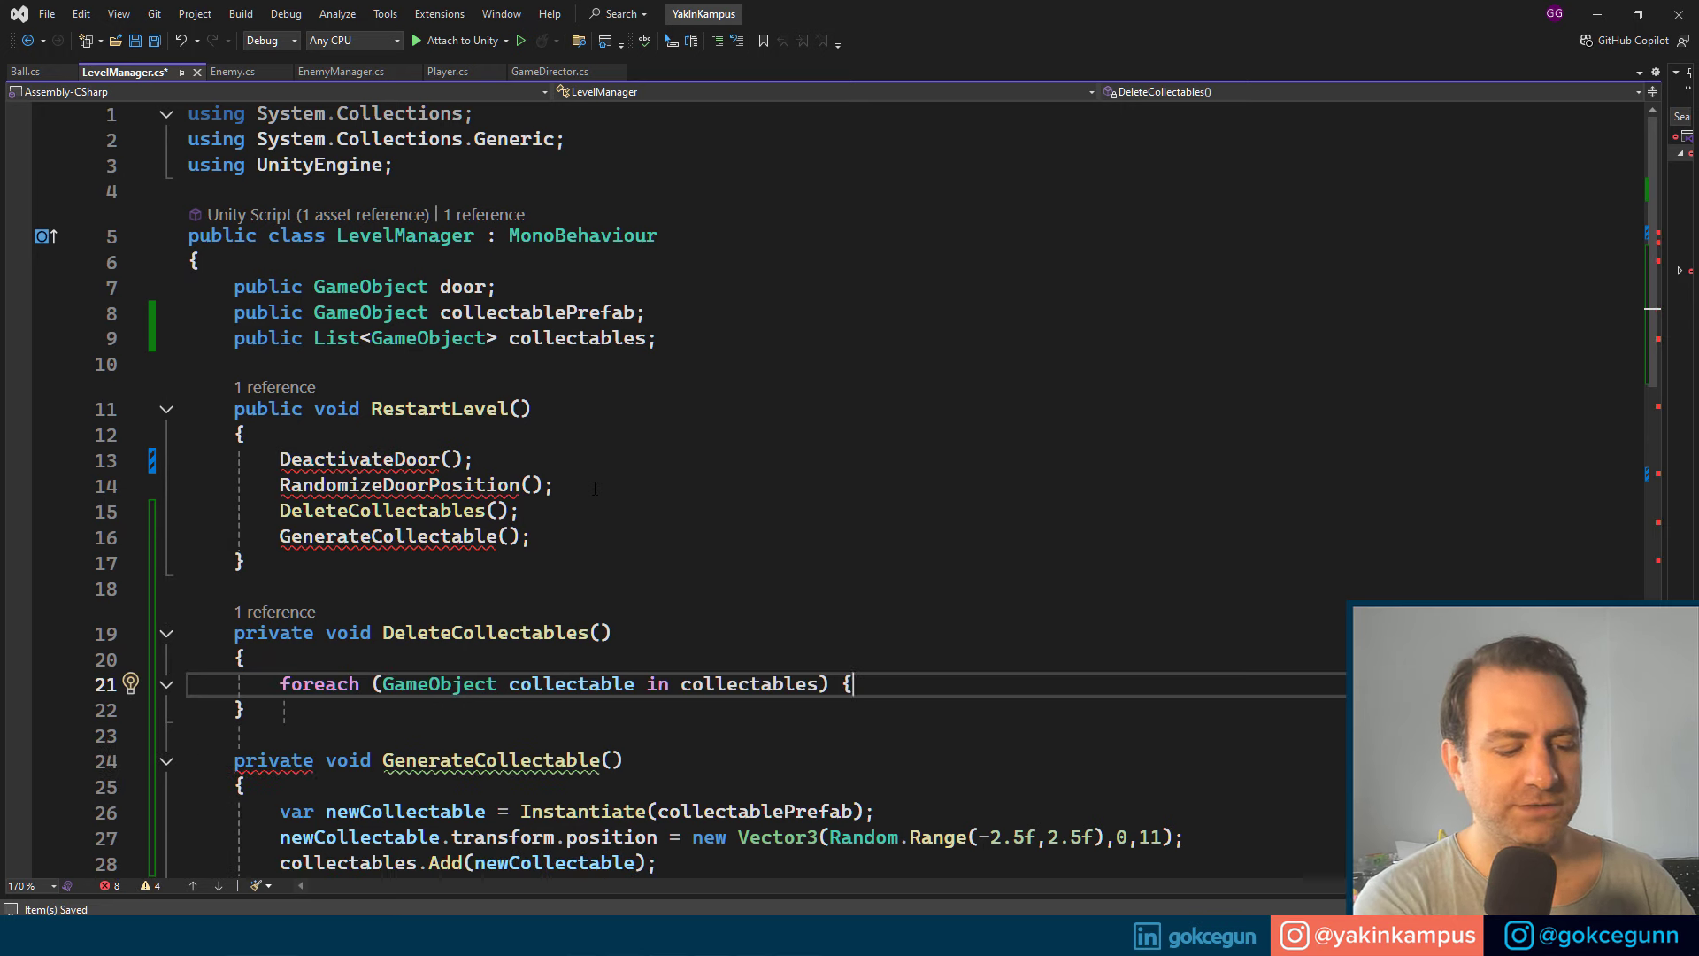
pyautogui.write('{')
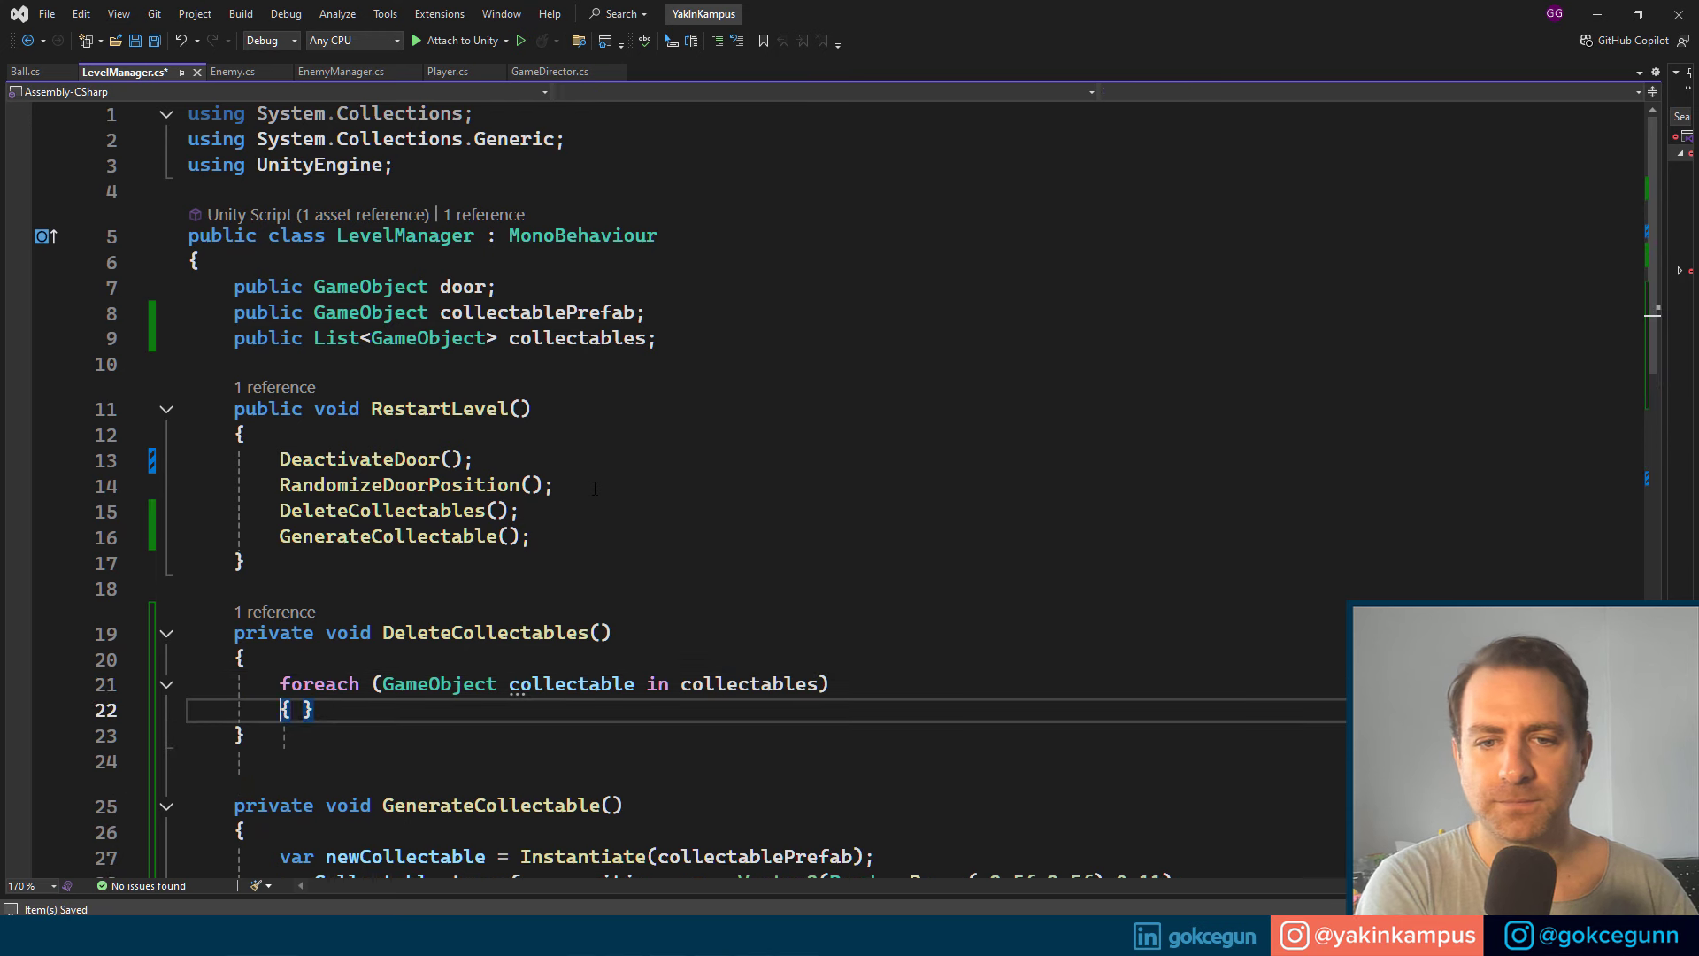
pyautogui.press('Return')
pyautogui.press('Return')
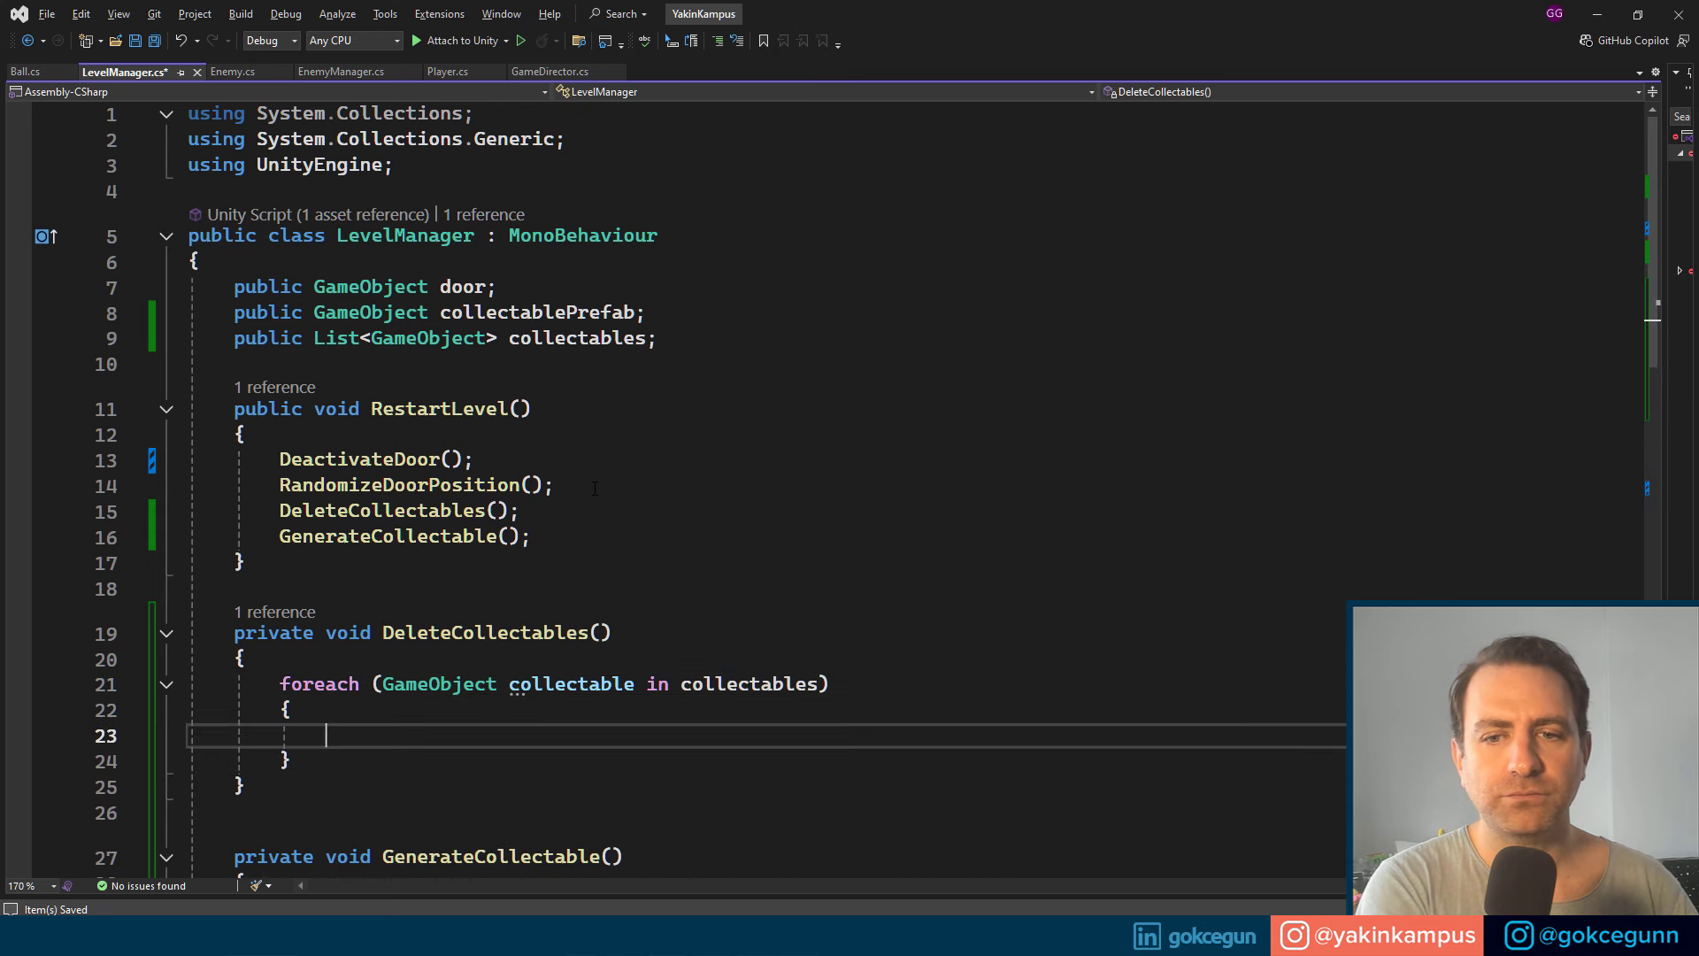
# Step: Rename the foreach loop variable to c
pyautogui.press('Up')
pyautogui.press('Up')
pyautogui.hotkey('ctrl', 'Right')
pyautogui.hotkey('ctrl', 'Right')
pyautogui.hotkey('ctrl', 'Right')
pyautogui.hotkey('ctrl', 'shift', 'Left')
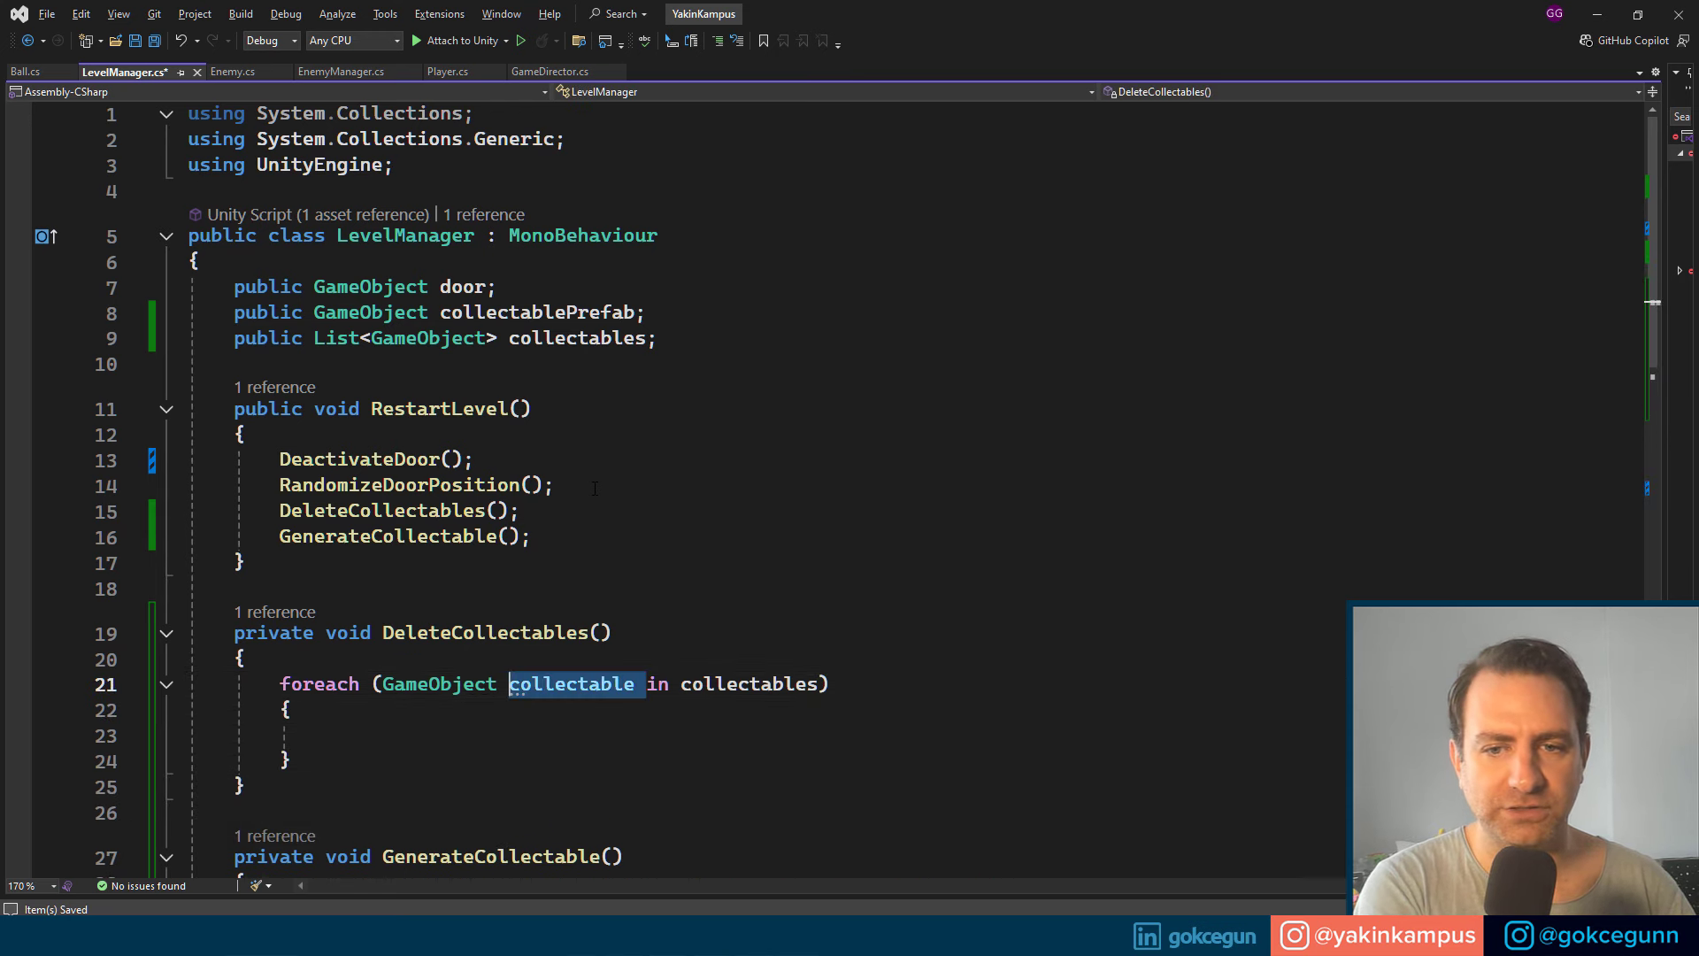
pyautogui.write('c')
pyautogui.press('Down')
pyautogui.press('Down')
pyautogui.press('Down')
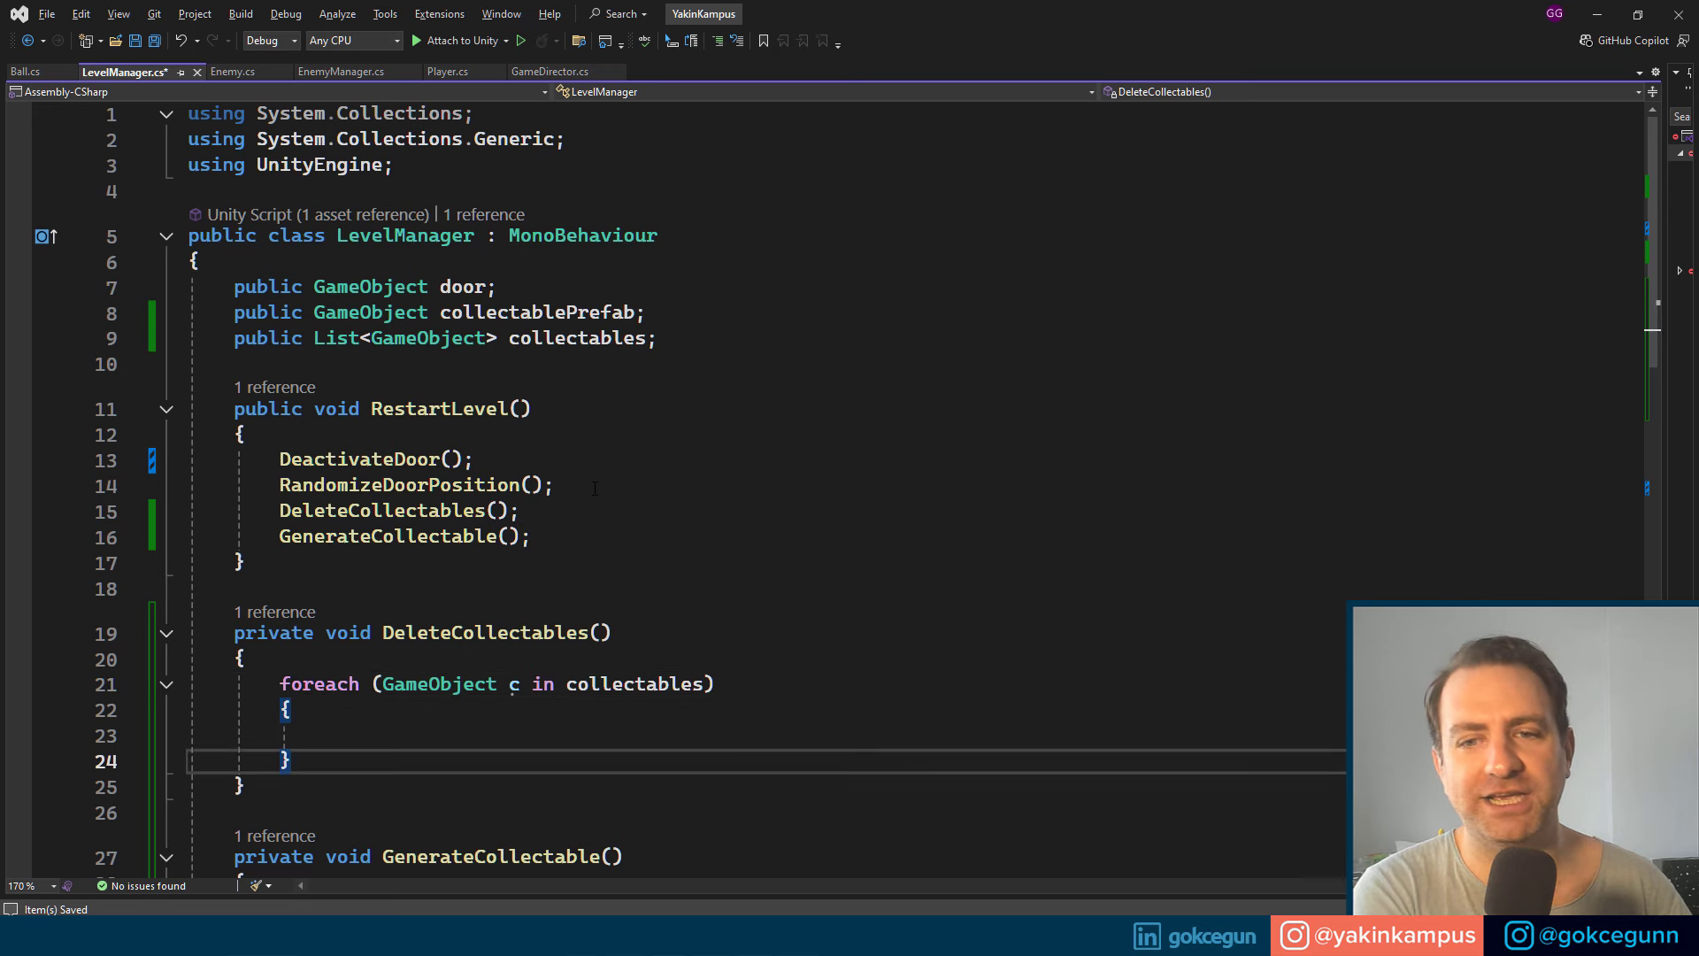
# Step: Add Destroy(c); inside the loop body and save the script
pyautogui.press('Up')
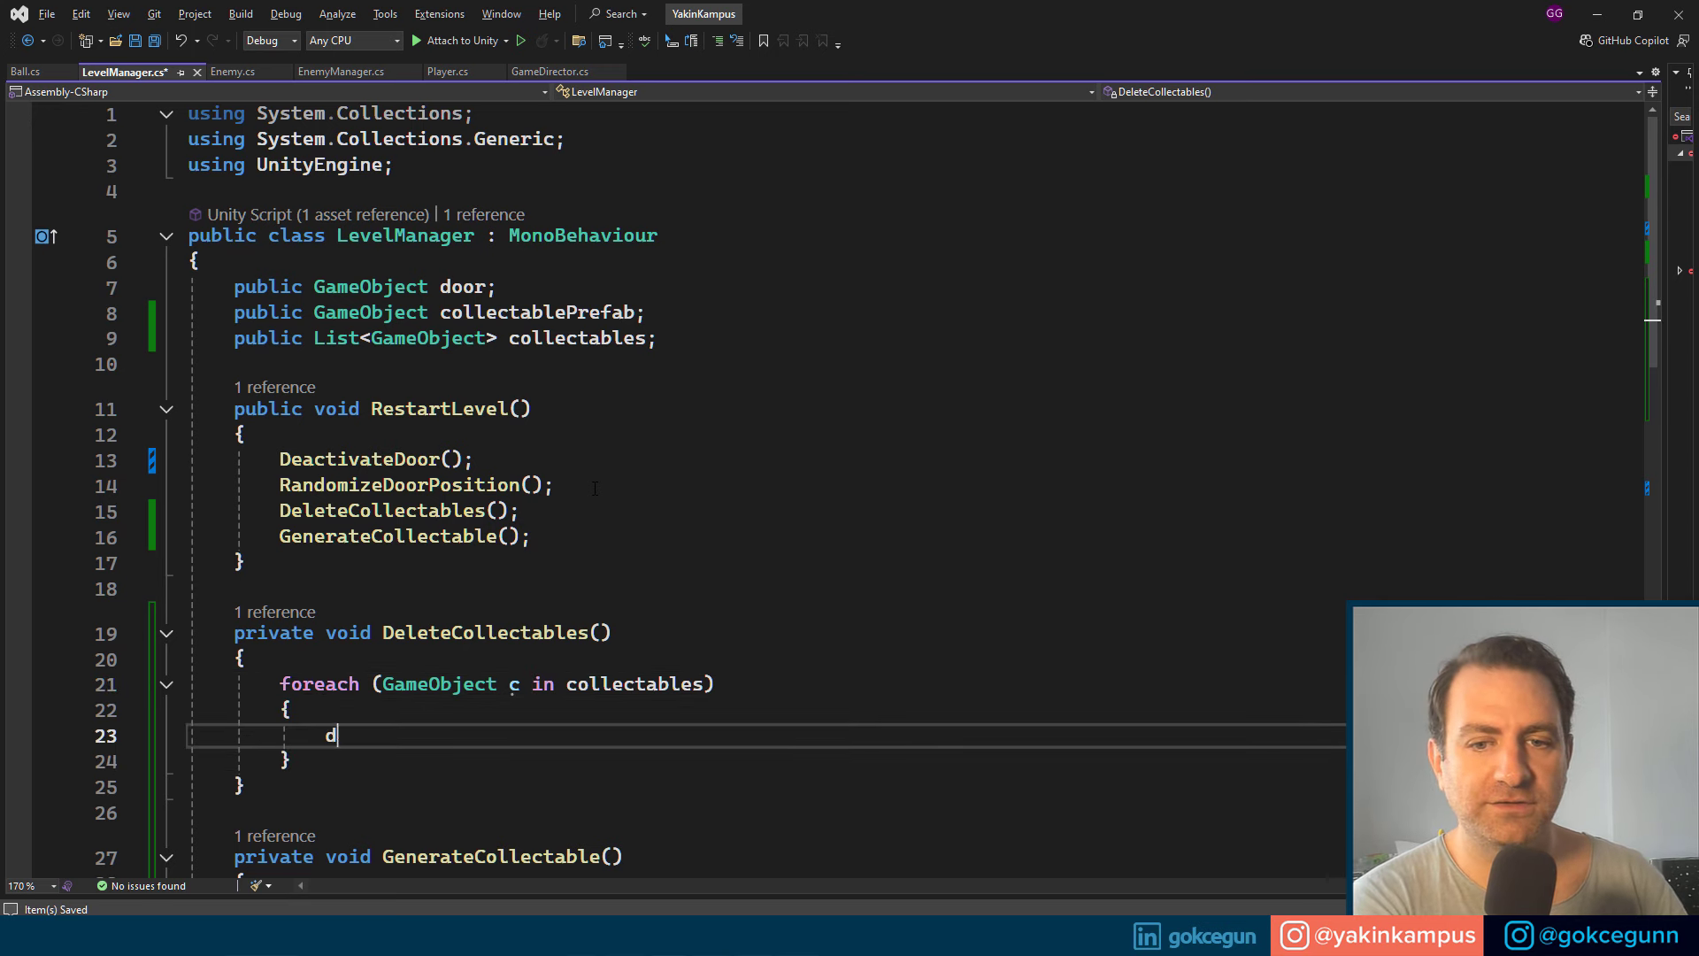
pyautogui.write('est')
pyautogui.press('Tab')
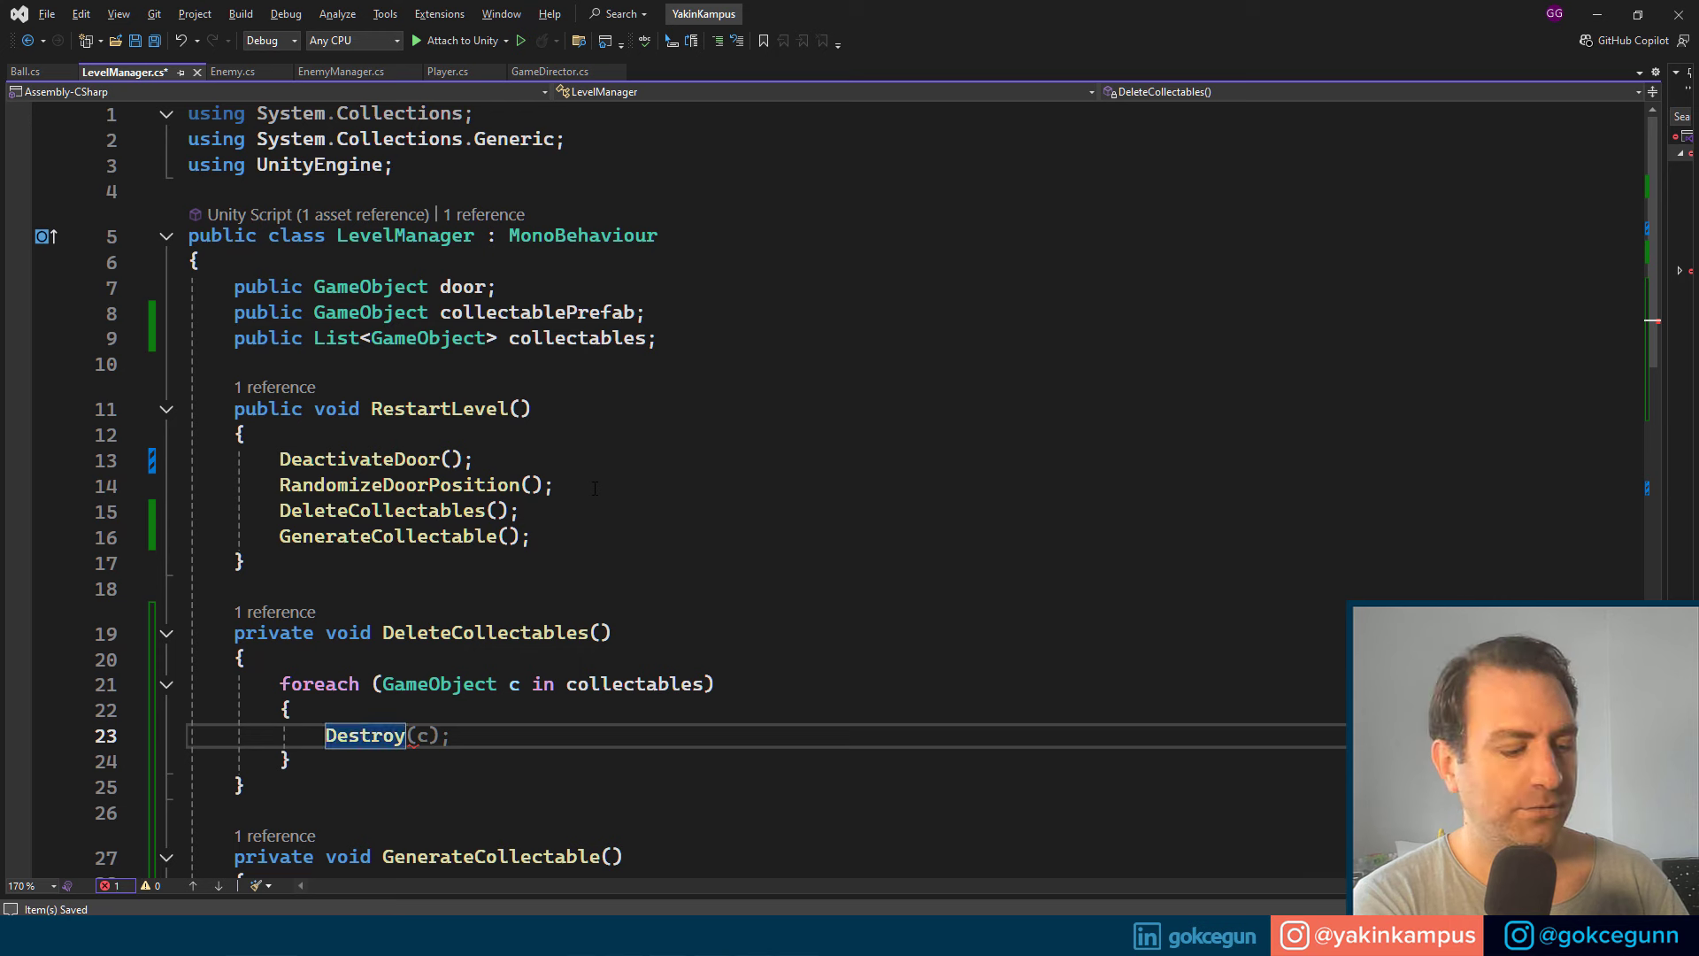
pyautogui.write('(c);')
pyautogui.press('Escape')
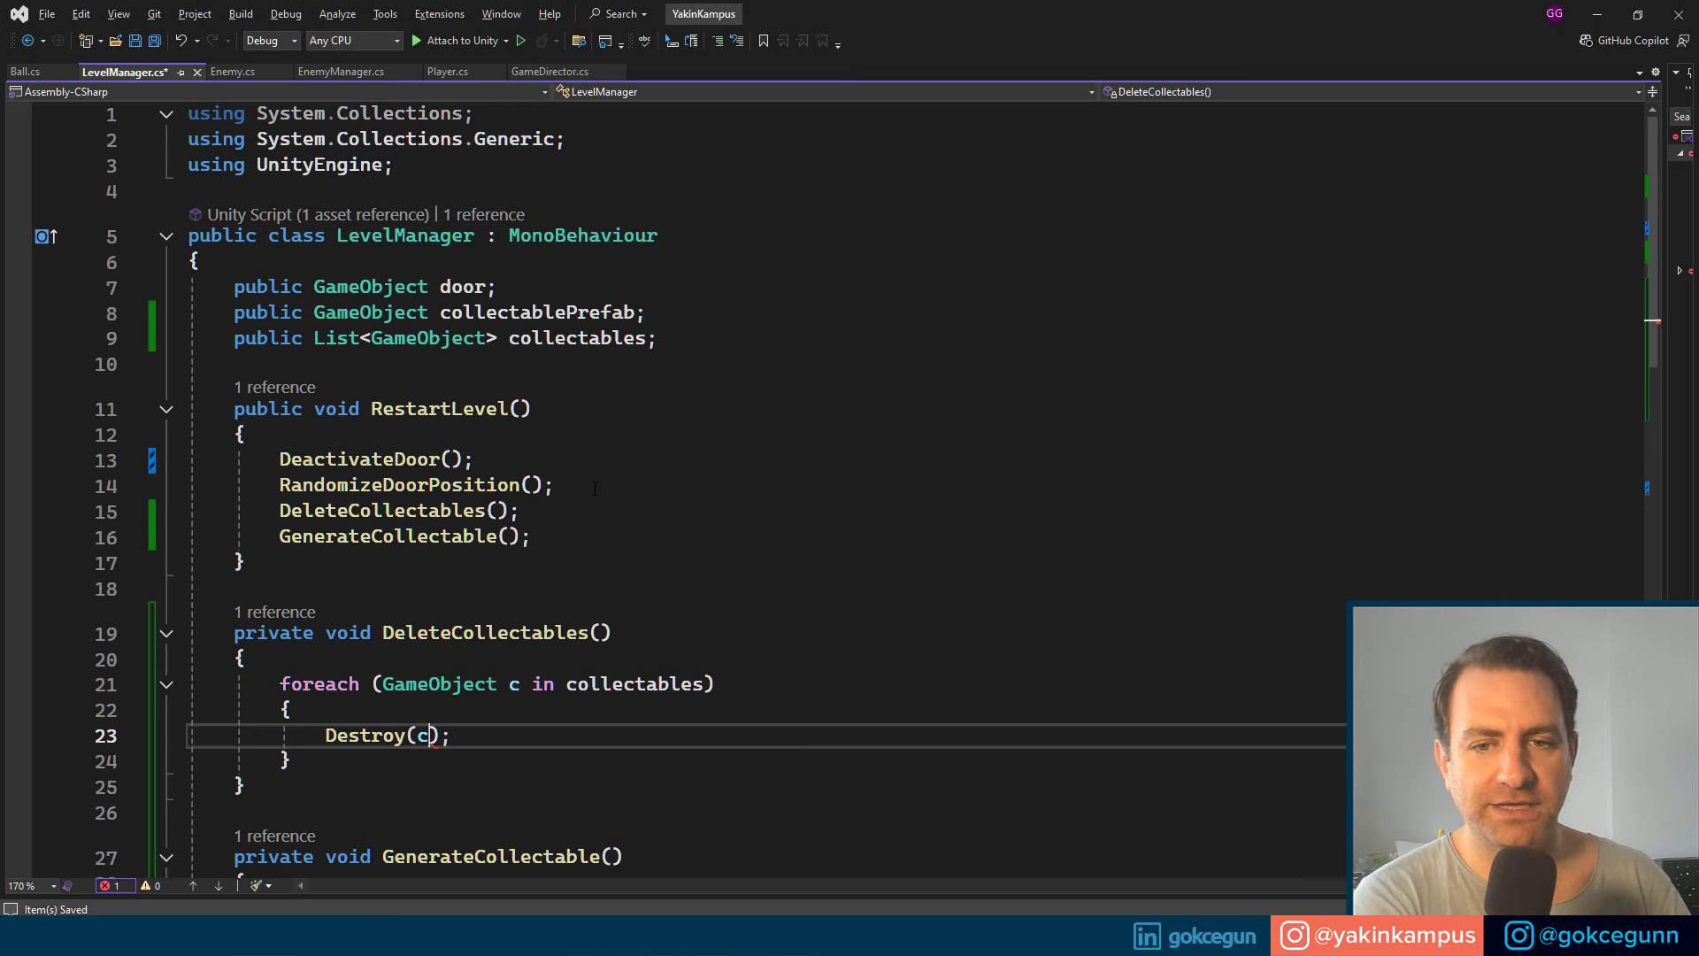
pyautogui.hotkey('ctrl', 's')
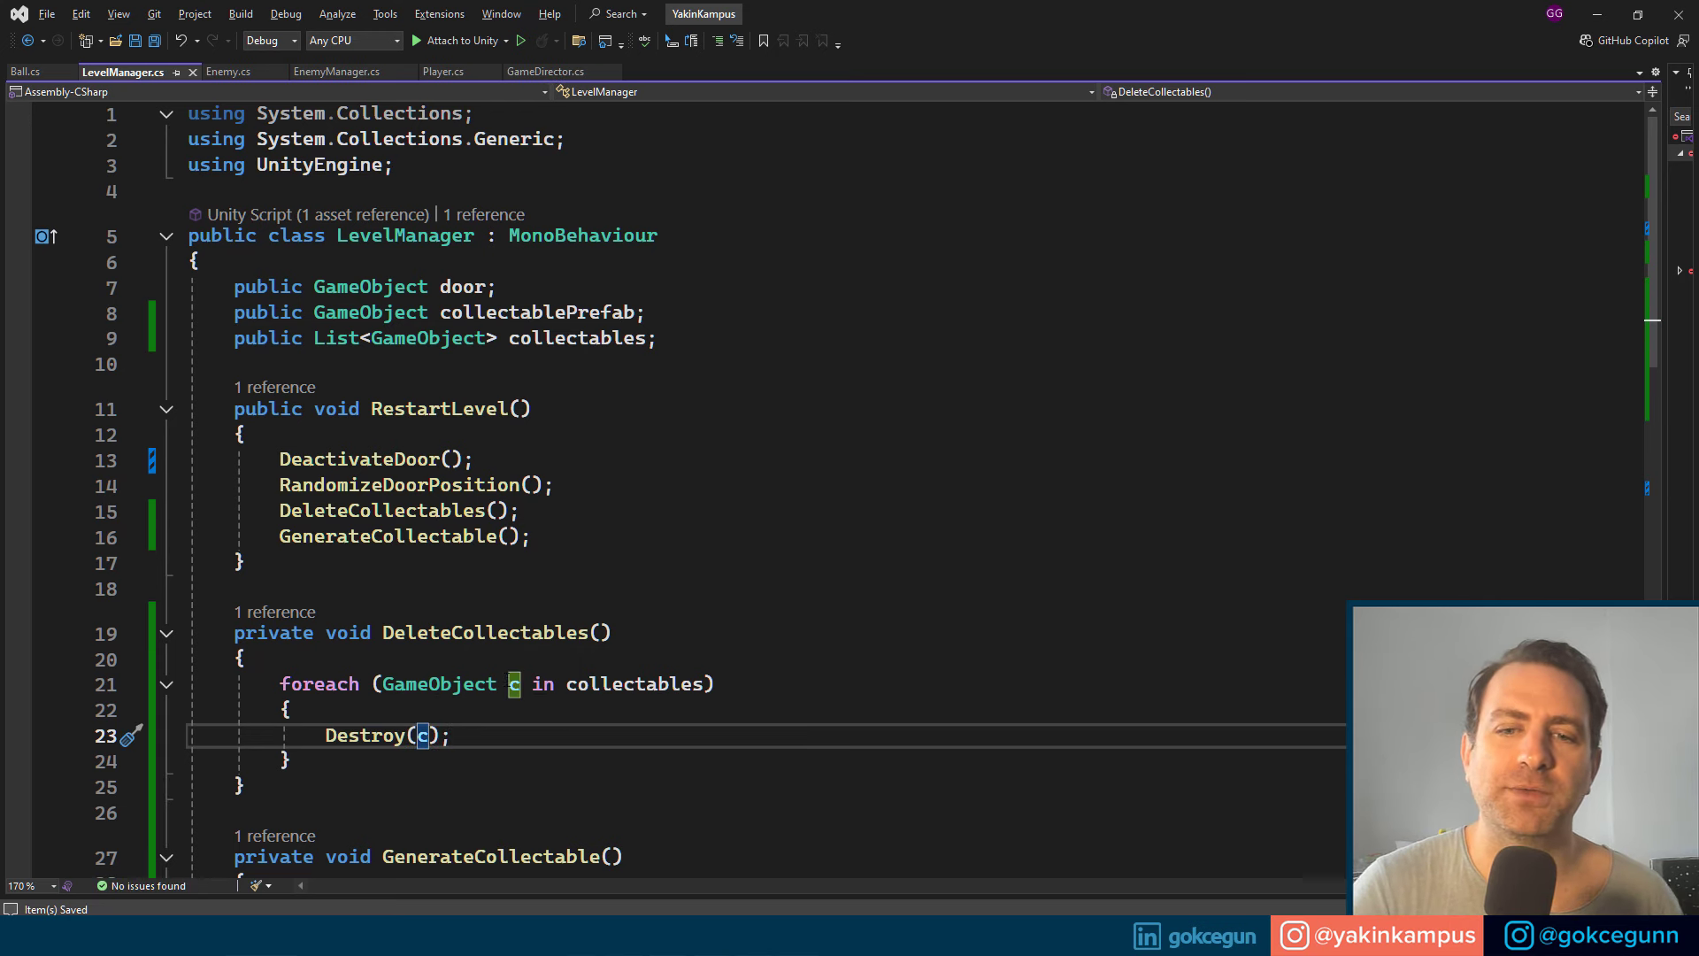
pyautogui.click(475, 683)
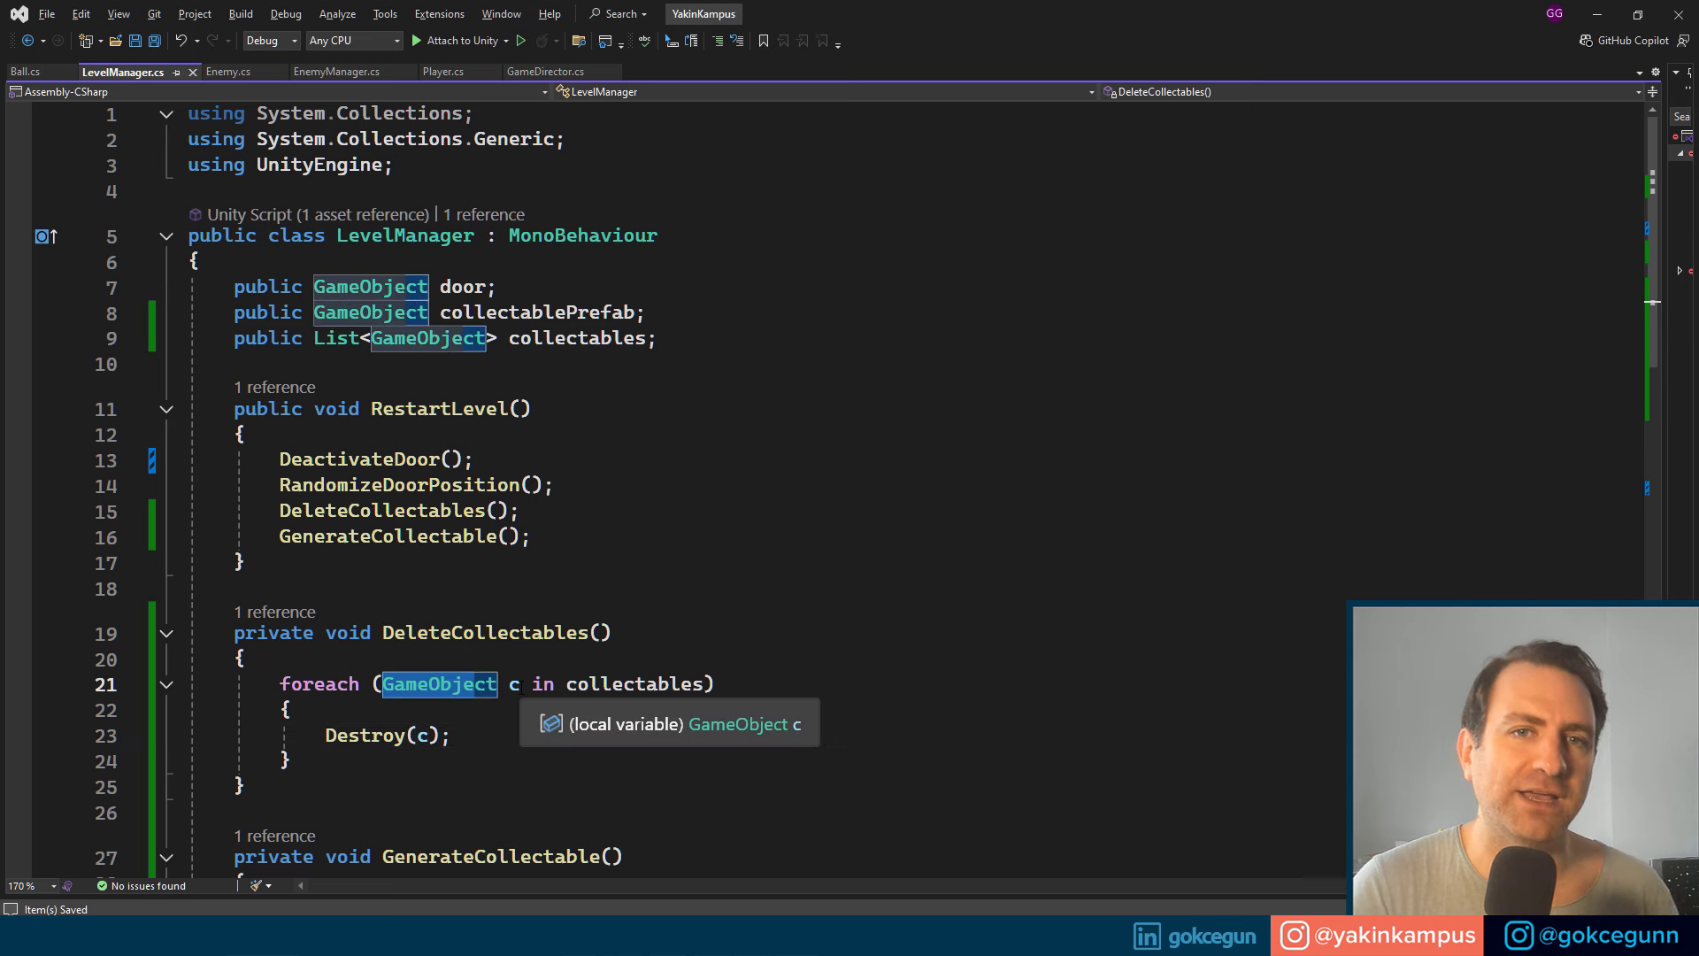
pyautogui.click(421, 741)
pyautogui.press('Down')
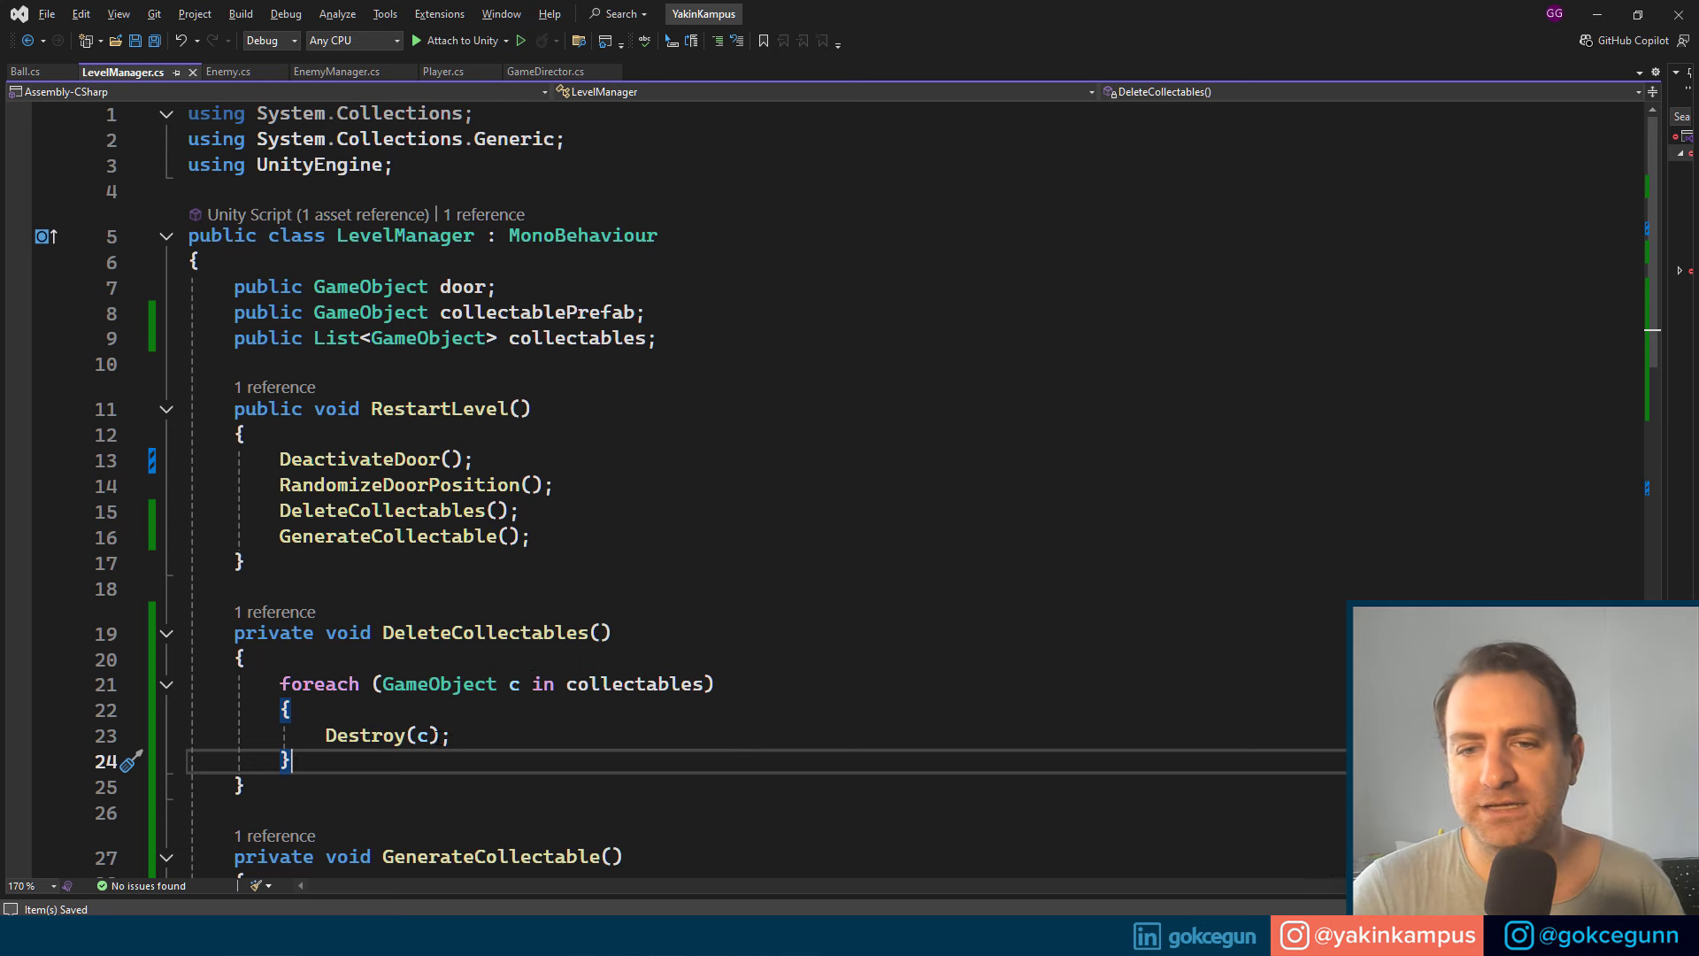
# Step: Try Destroy(c.gameObject), then revert to Destroy(c) and save
pyautogui.click(422, 735)
pyautogui.write('.g')
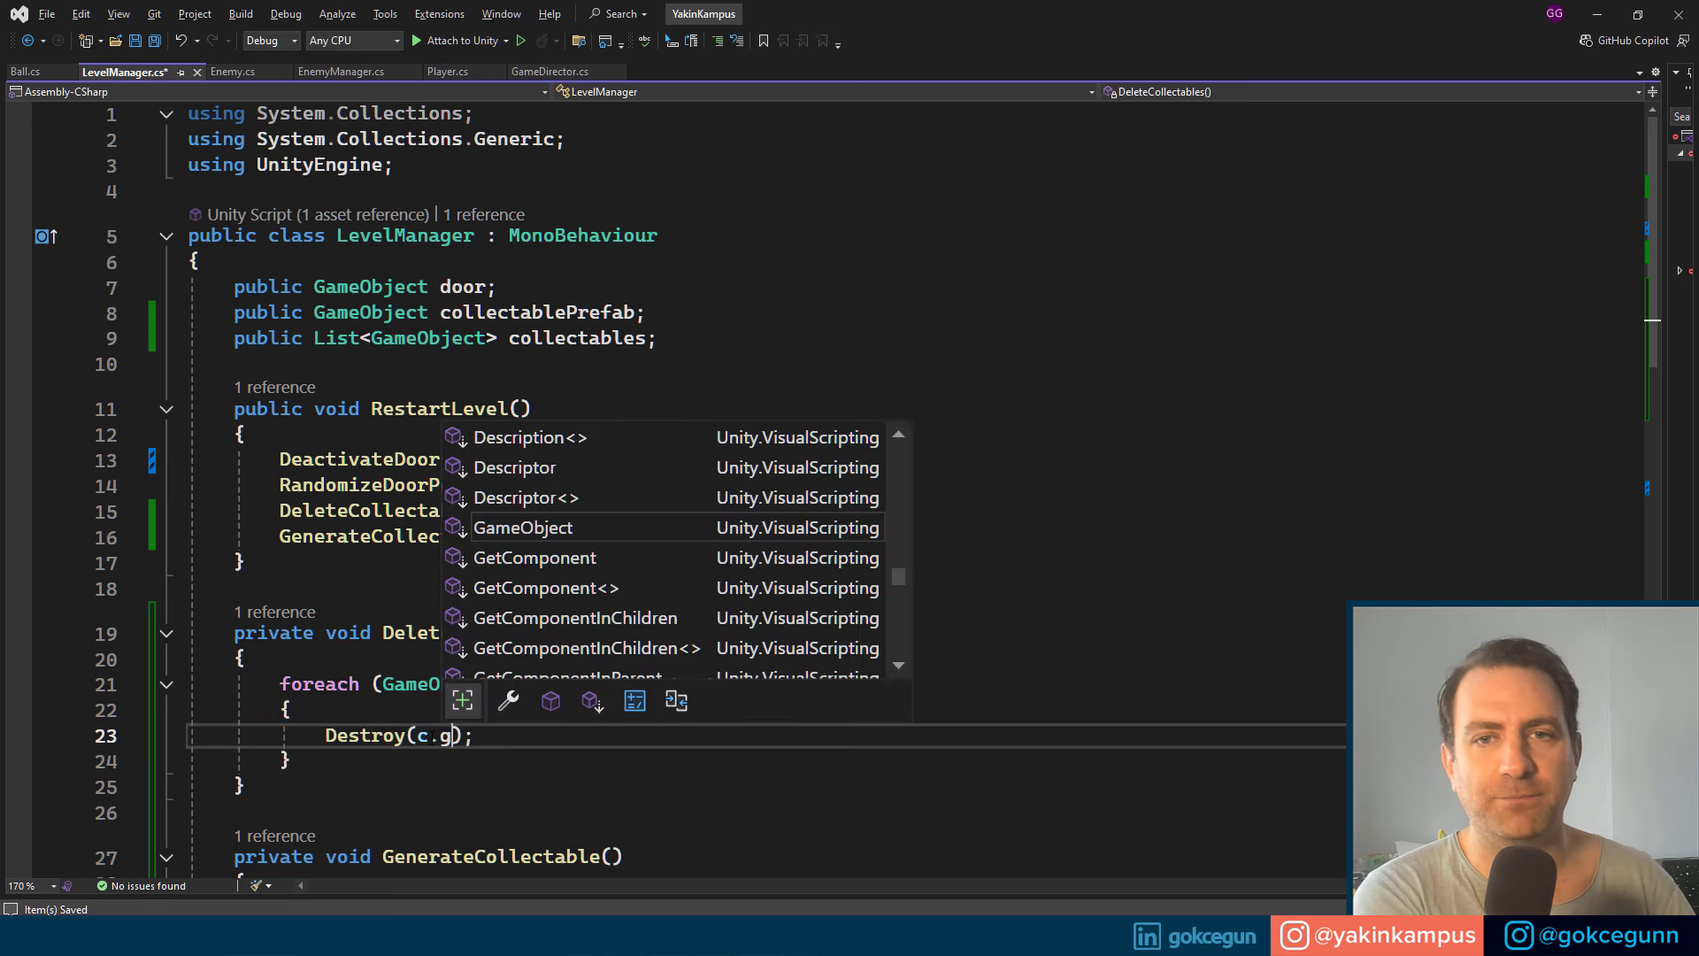
pyautogui.write('am')
pyautogui.press('Tab')
pyautogui.hotkey('ctrl', 'shift', 'Left')
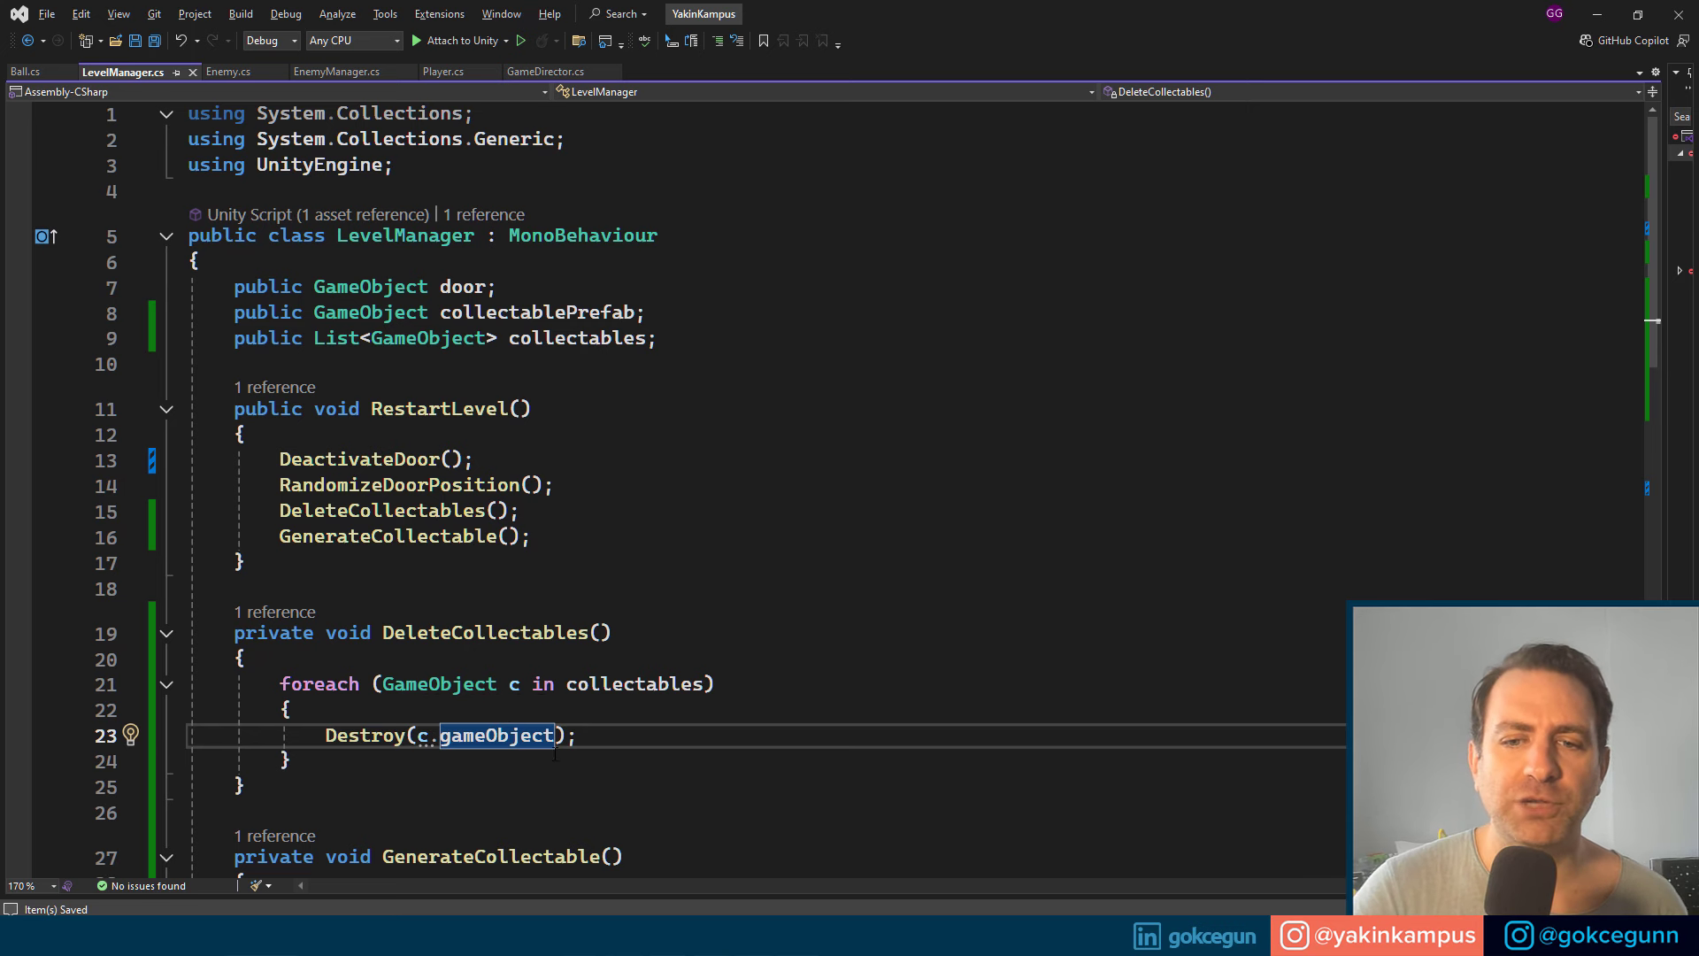
pyautogui.press('Down')
pyautogui.press('Down')
pyautogui.moveTo(421, 742)
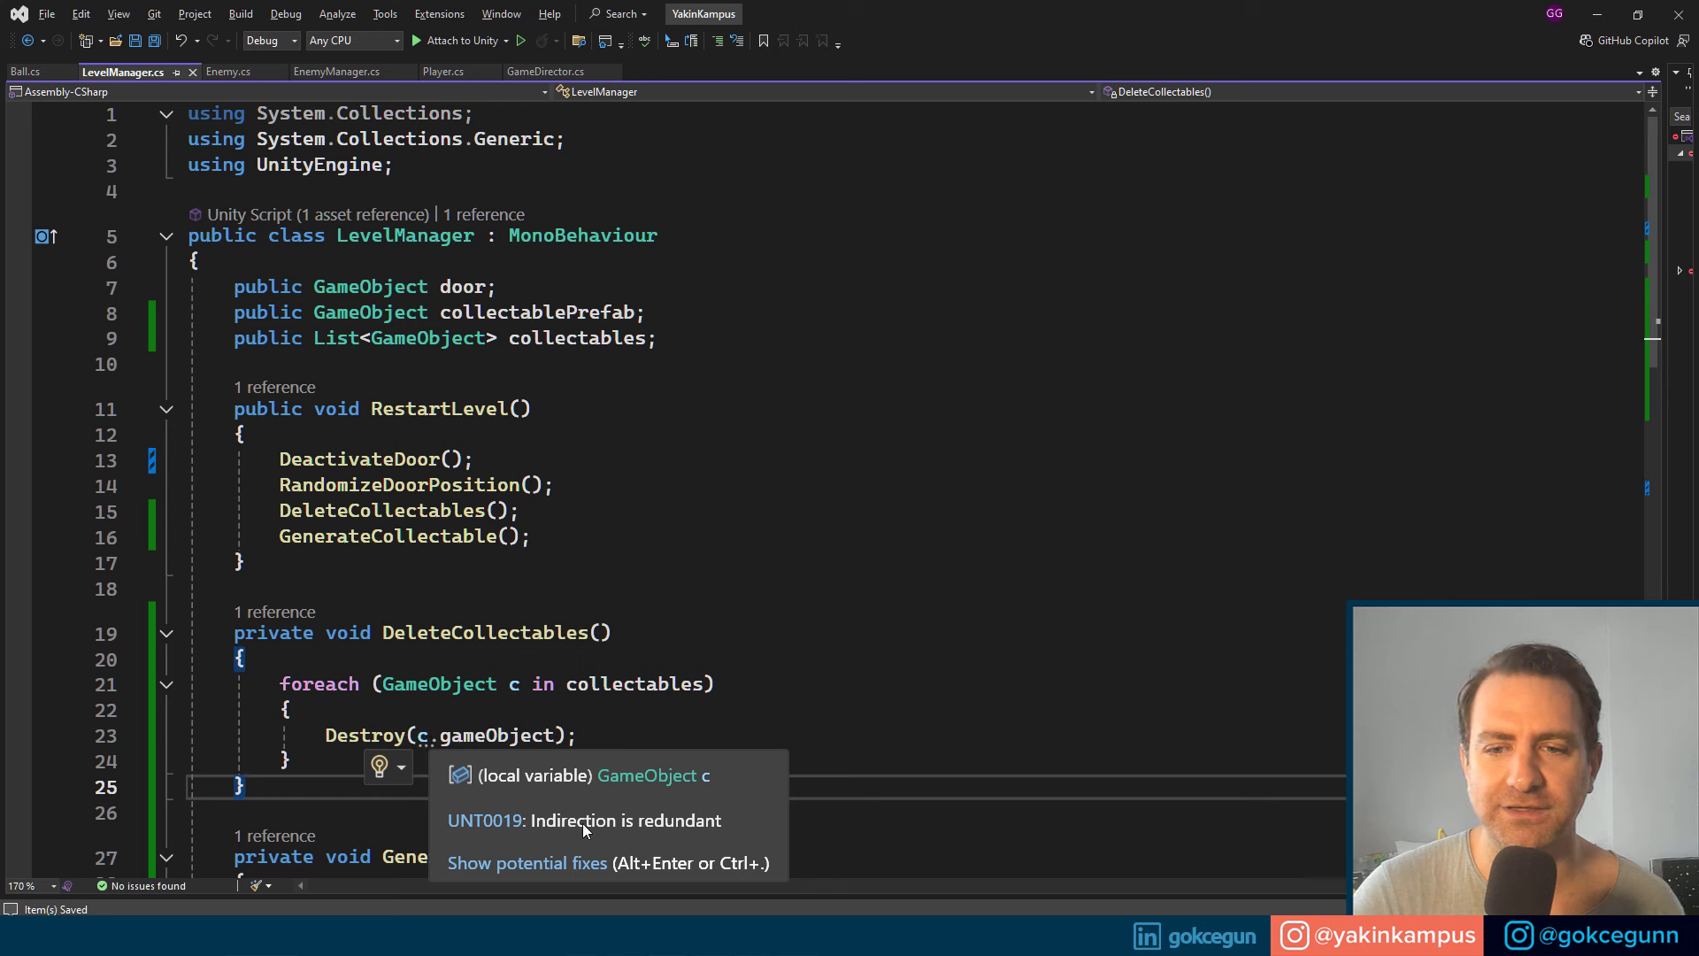
pyautogui.moveTo(496, 736)
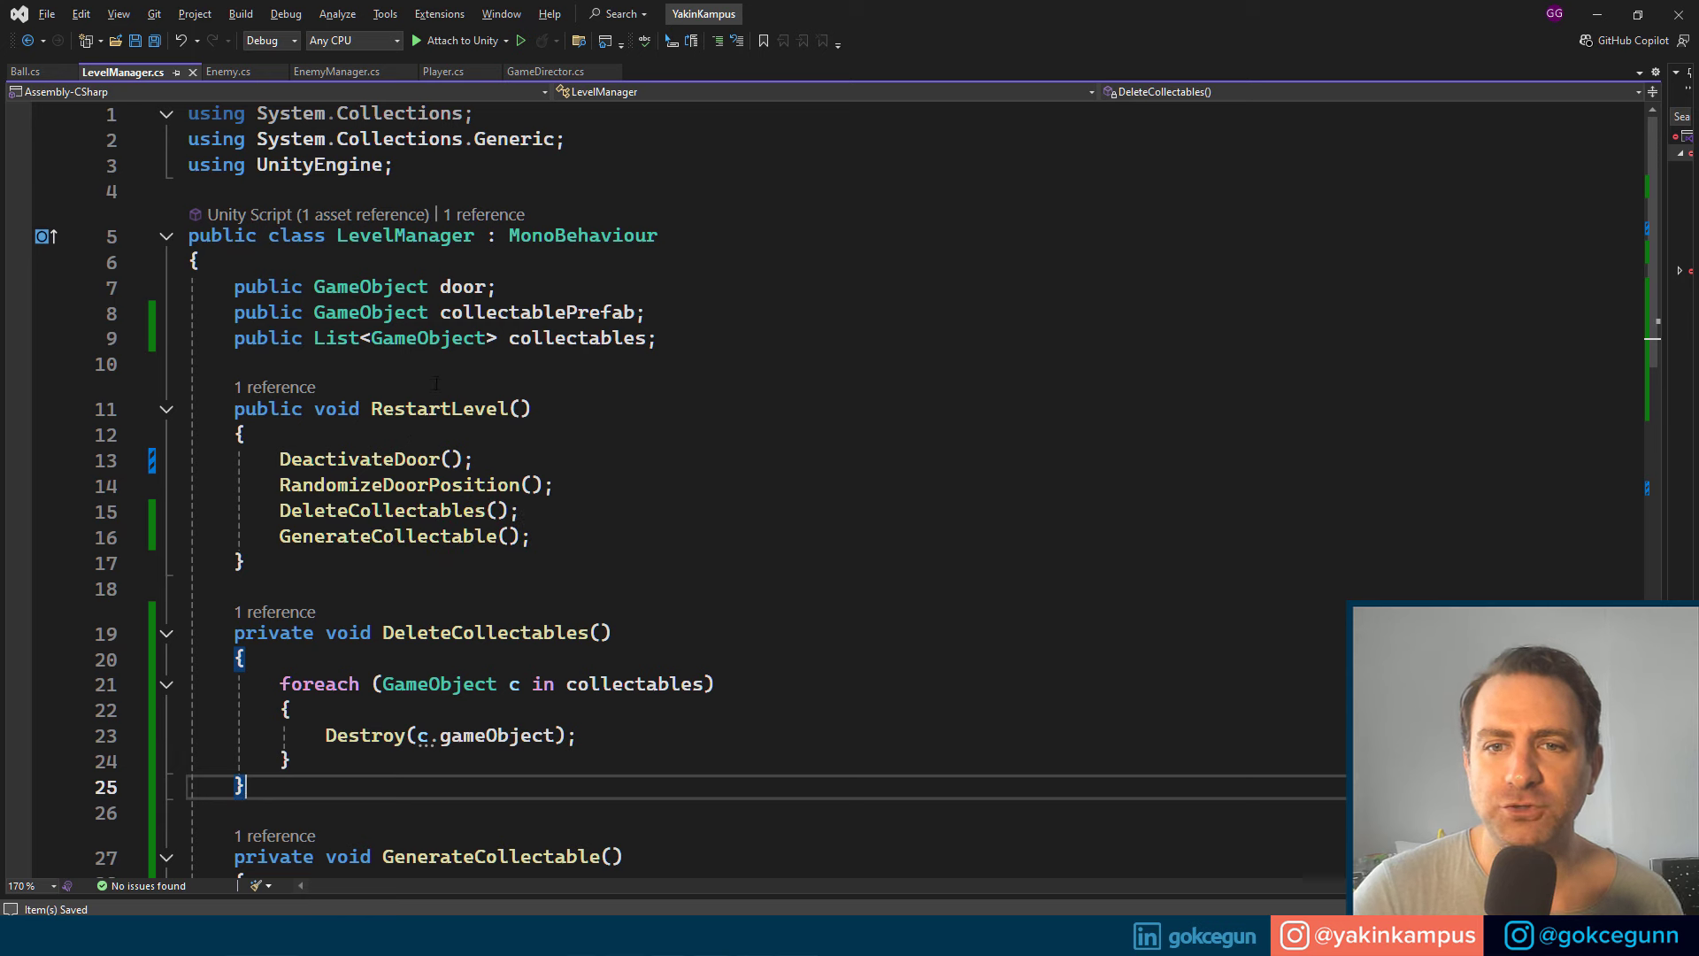
pyautogui.click(371, 313)
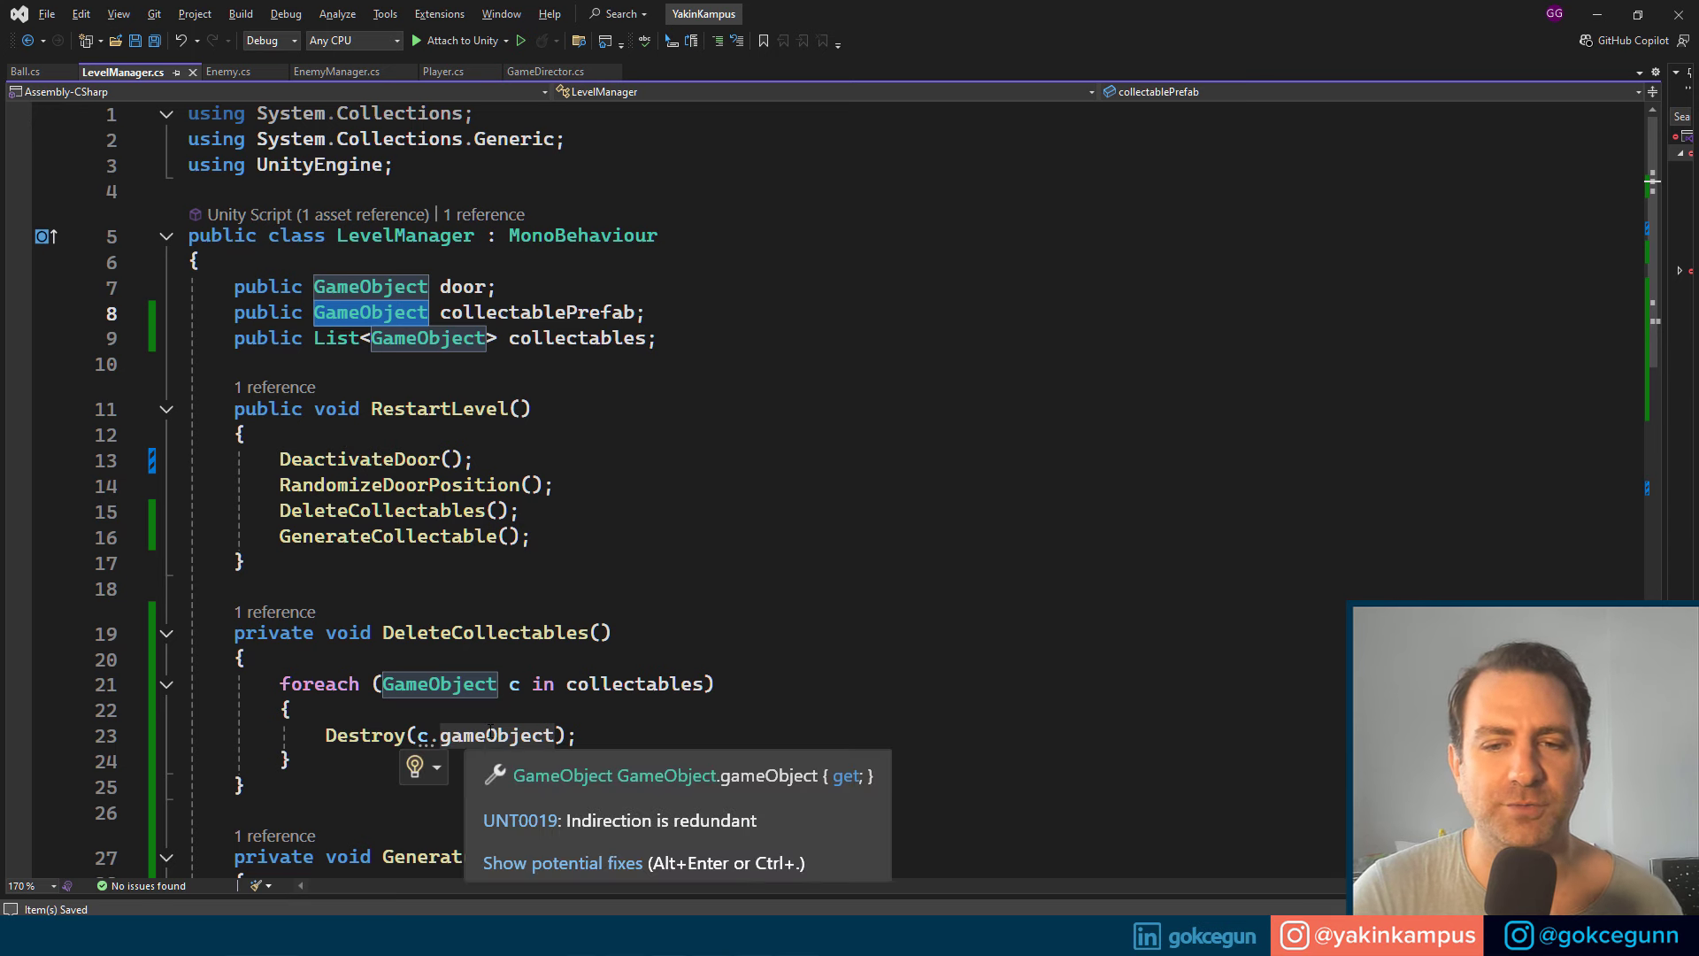
pyautogui.click(531, 736)
pyautogui.press('BackSpace')
pyautogui.press('BackSpace')
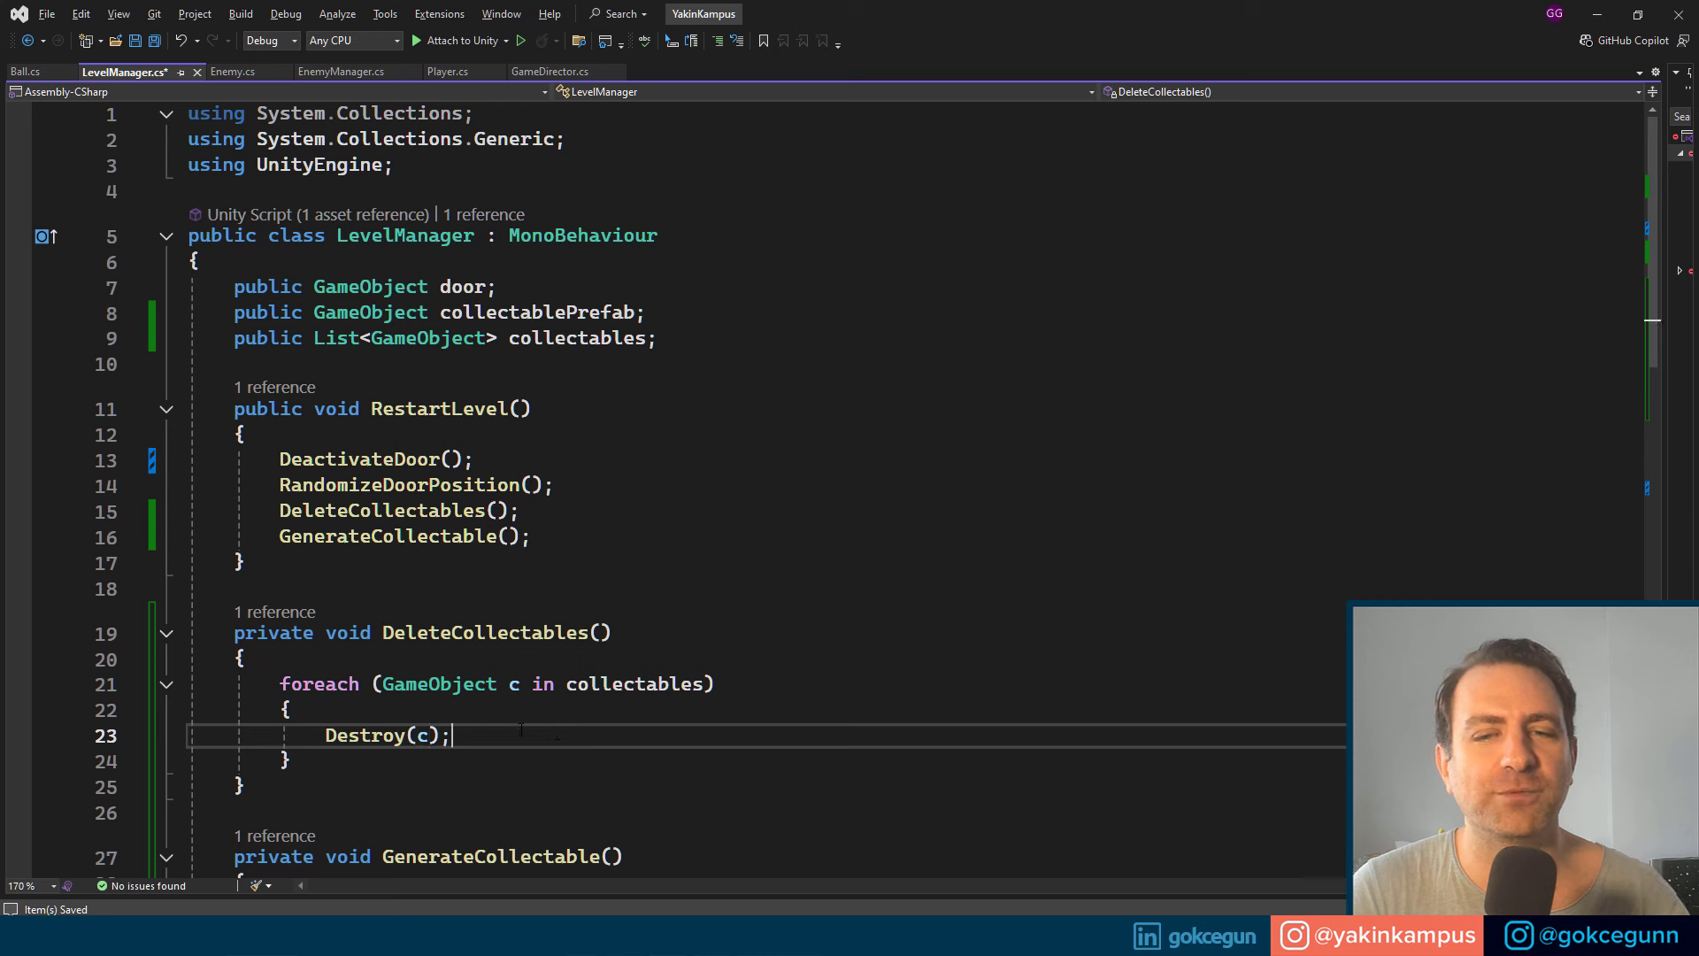
pyautogui.hotkey('ctrl', 's')
# Step: Add collectables.Clear(); after the foreach loop and save
pyautogui.click(417, 758)
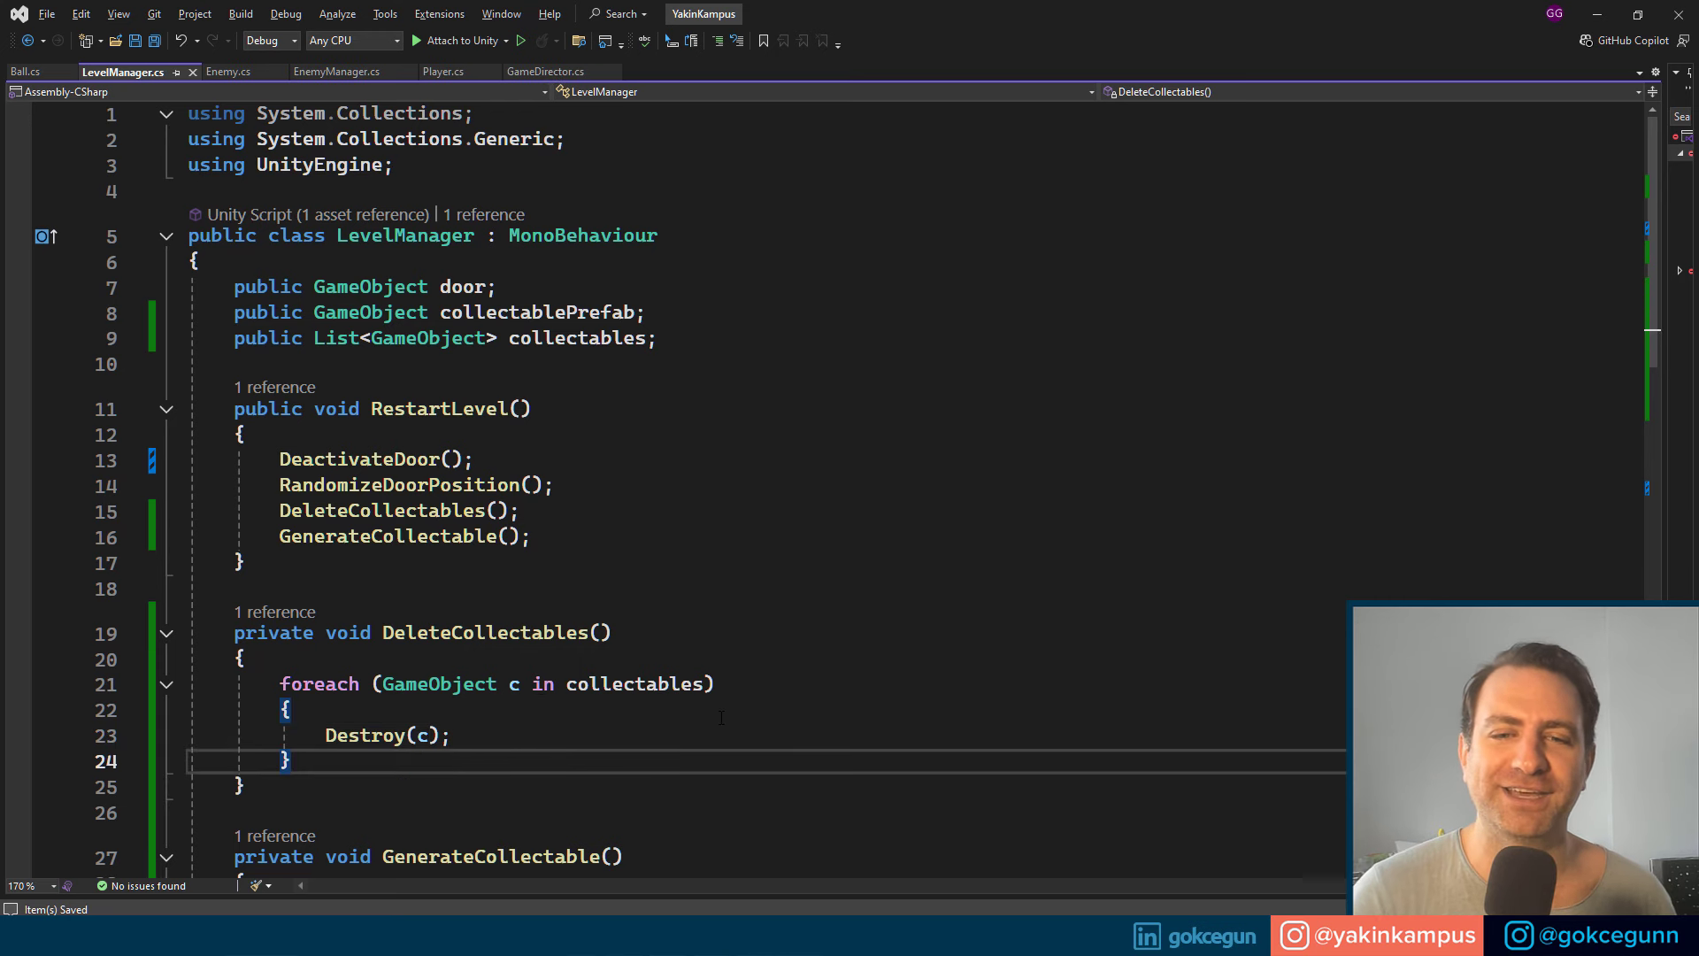
pyautogui.press('Return')
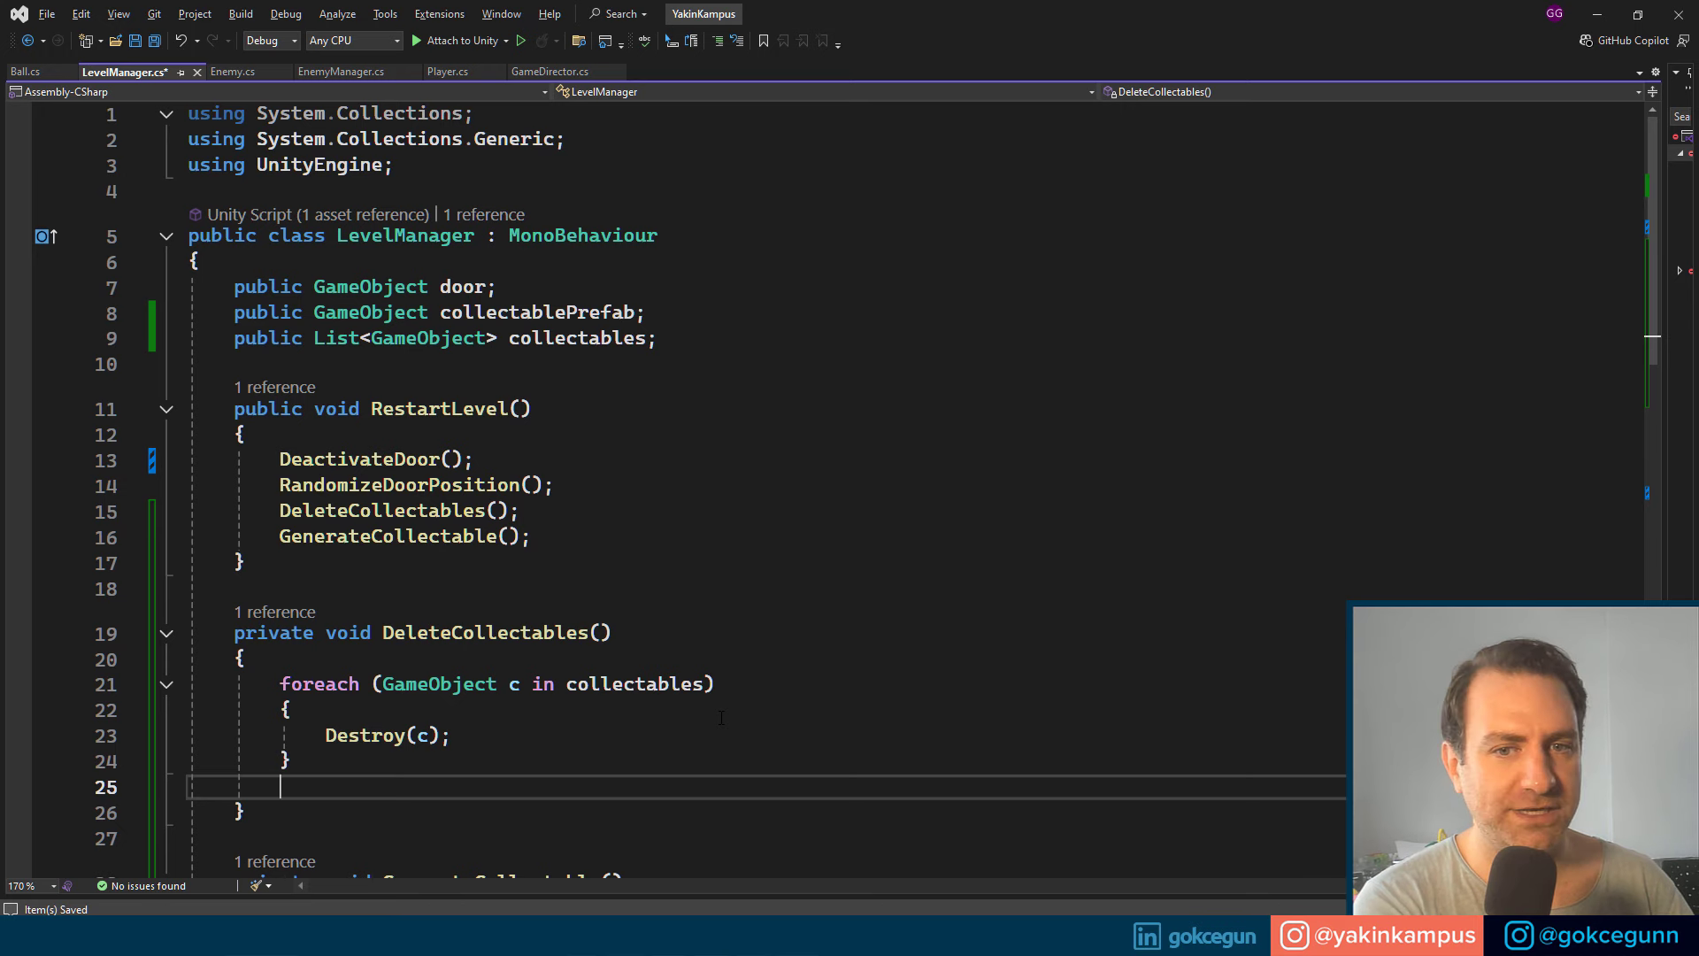
pyautogui.write('coll')
pyautogui.press('Tab')
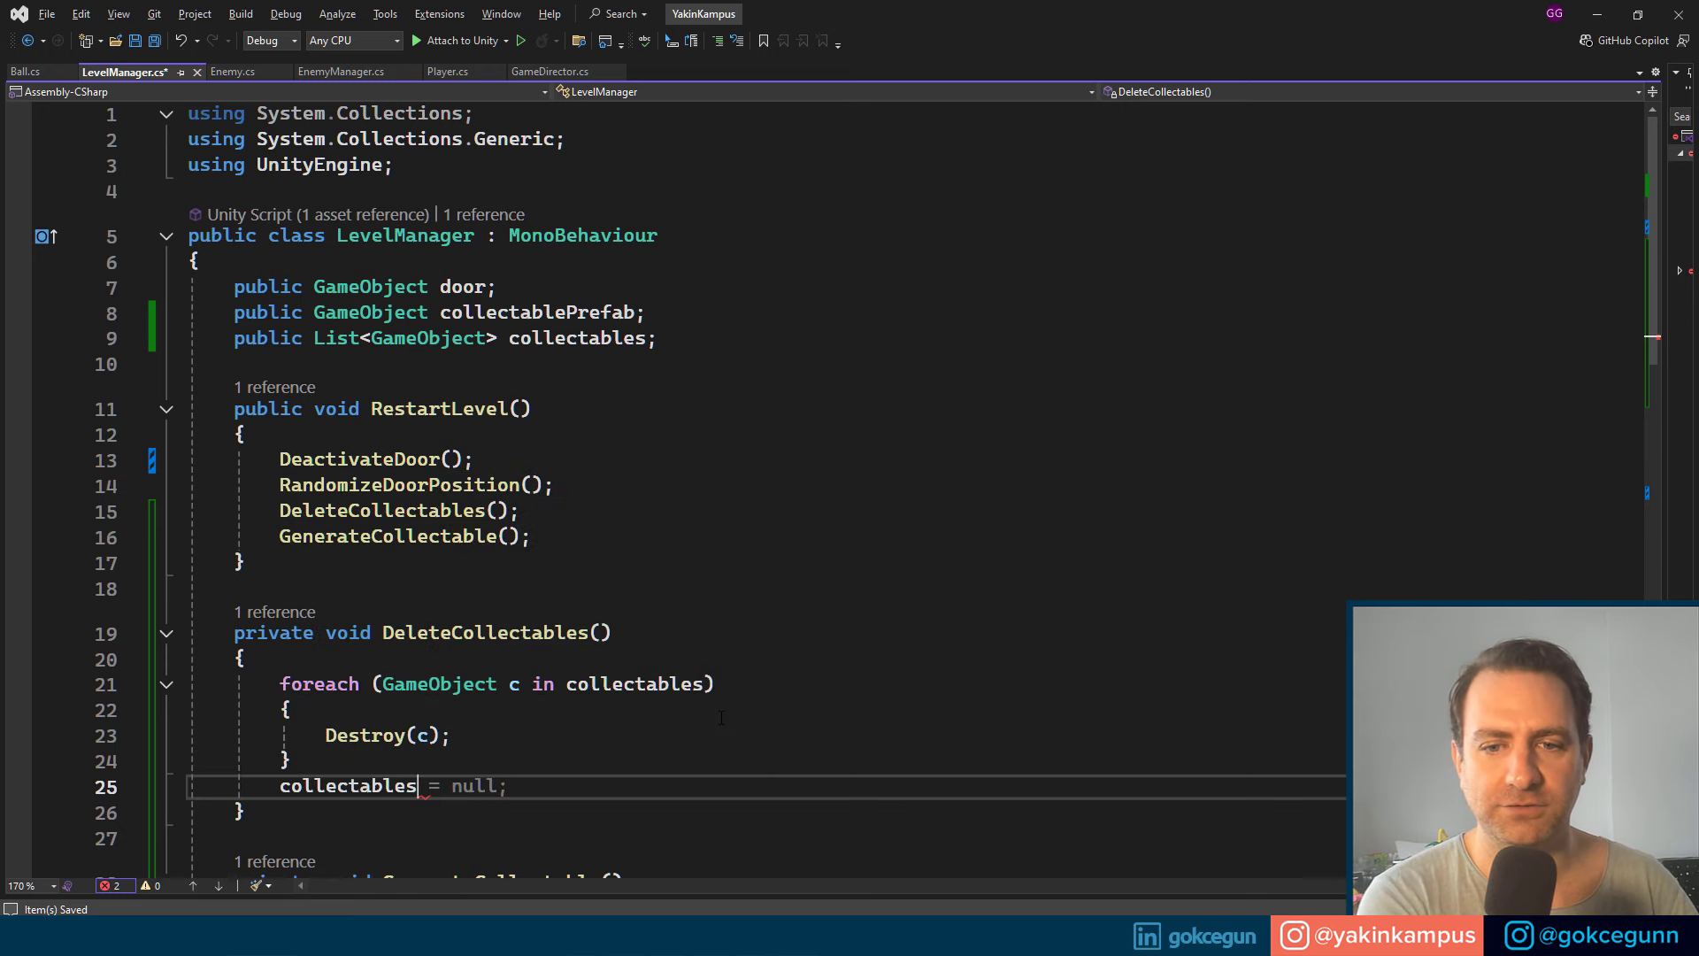
pyautogui.write('.Clea')
pyautogui.press('Tab')
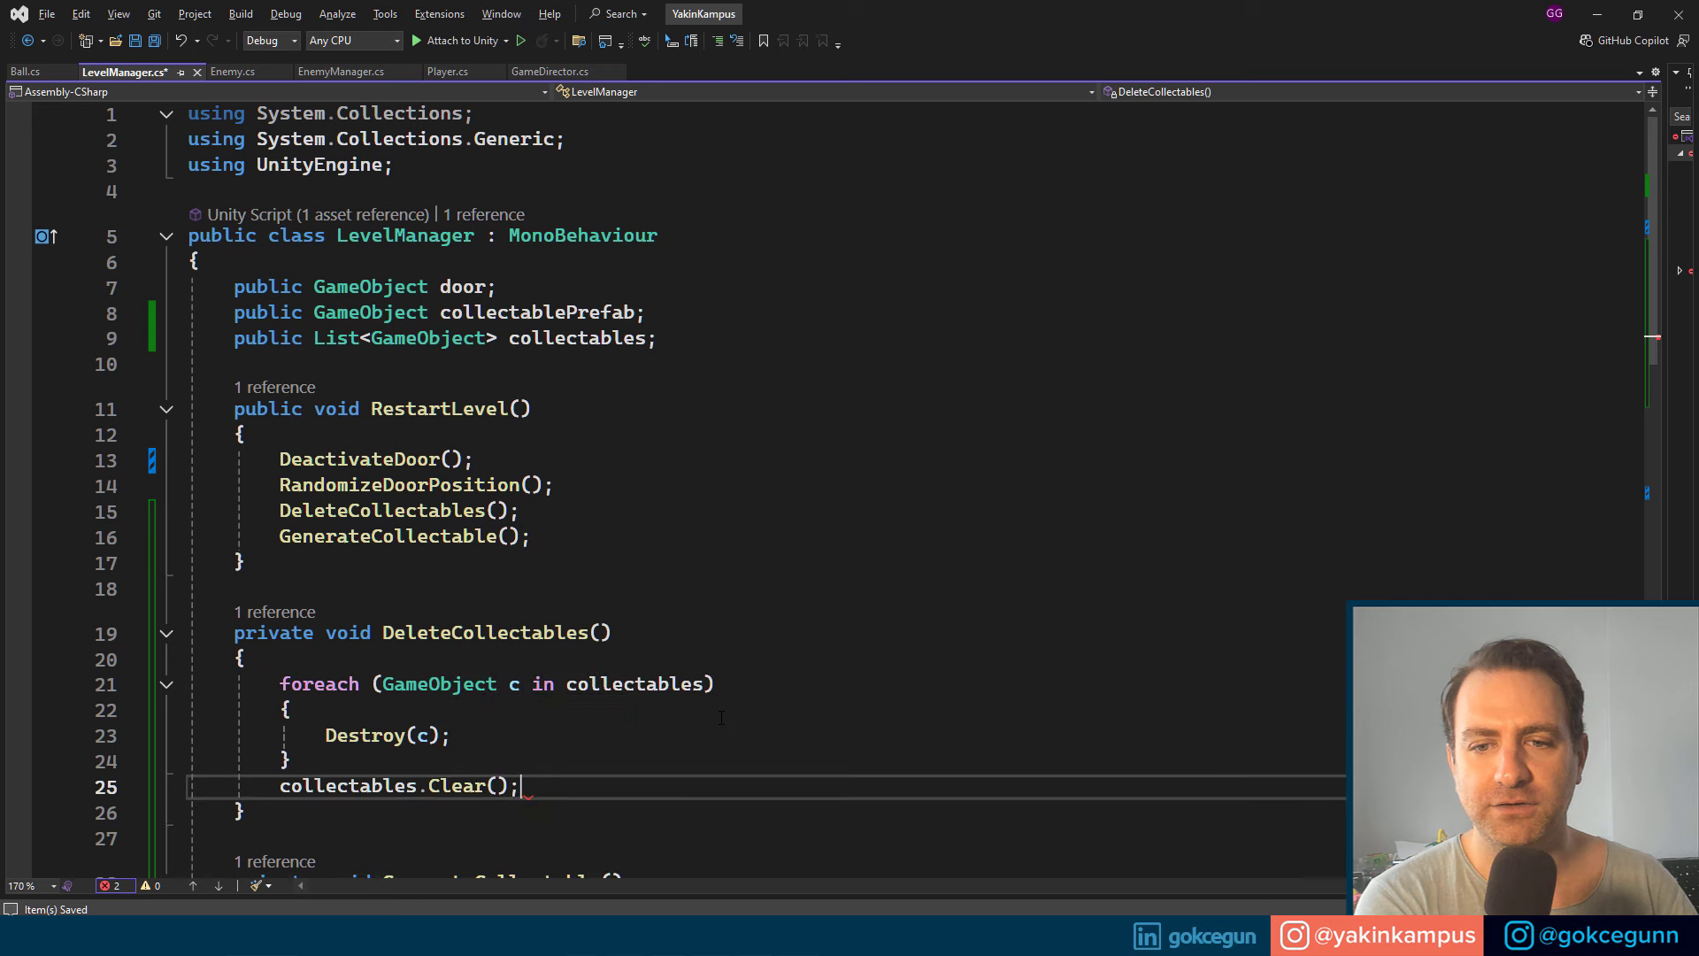
pyautogui.hotkey('ctrl', 's')
# Step: Review the DeleteCollectables and GenerateCollectable calls in RestartLevel, starting a rename on GenerateCollectable
pyautogui.click(354, 433)
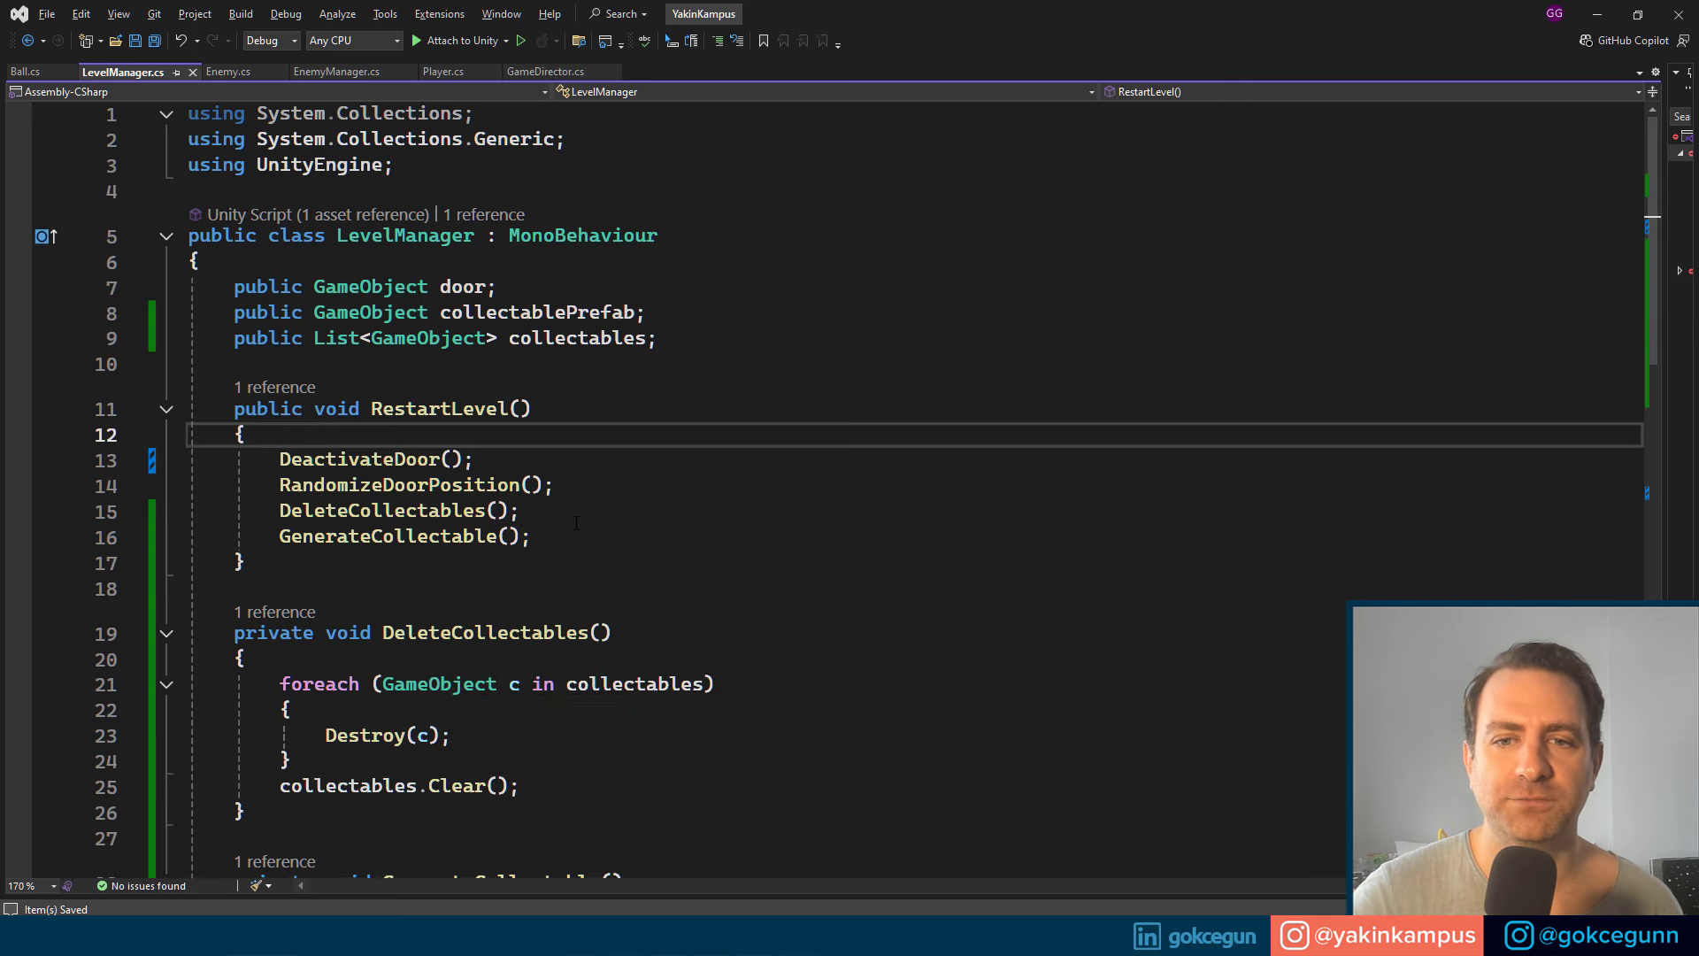
pyautogui.moveTo(519, 511); pyautogui.dragTo(351, 513)
pyautogui.moveTo(529, 537); pyautogui.dragTo(373, 537)
pyautogui.click(522, 511)
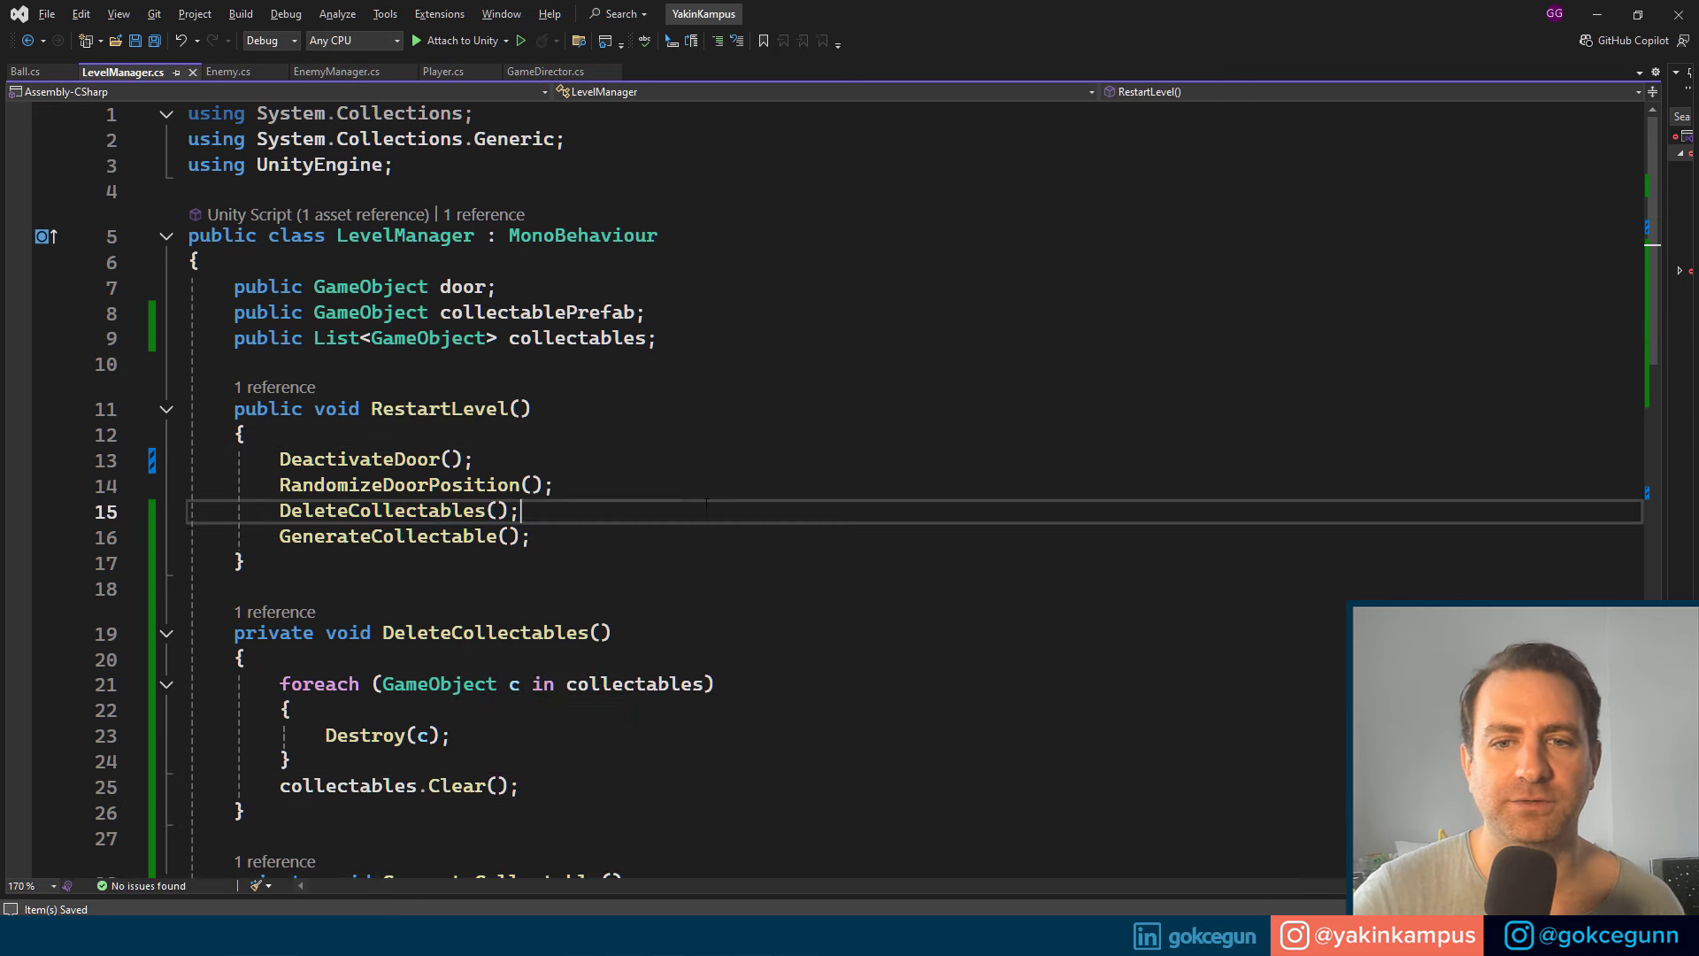
pyautogui.click(469, 537)
pyautogui.hotkey('ctrl', 'r')
pyautogui.hotkey('ctrl', 'r')
# Step: Rename GenerateCollectable to GenerateCollectables and fix the trailing s on its call
pyautogui.press('End')
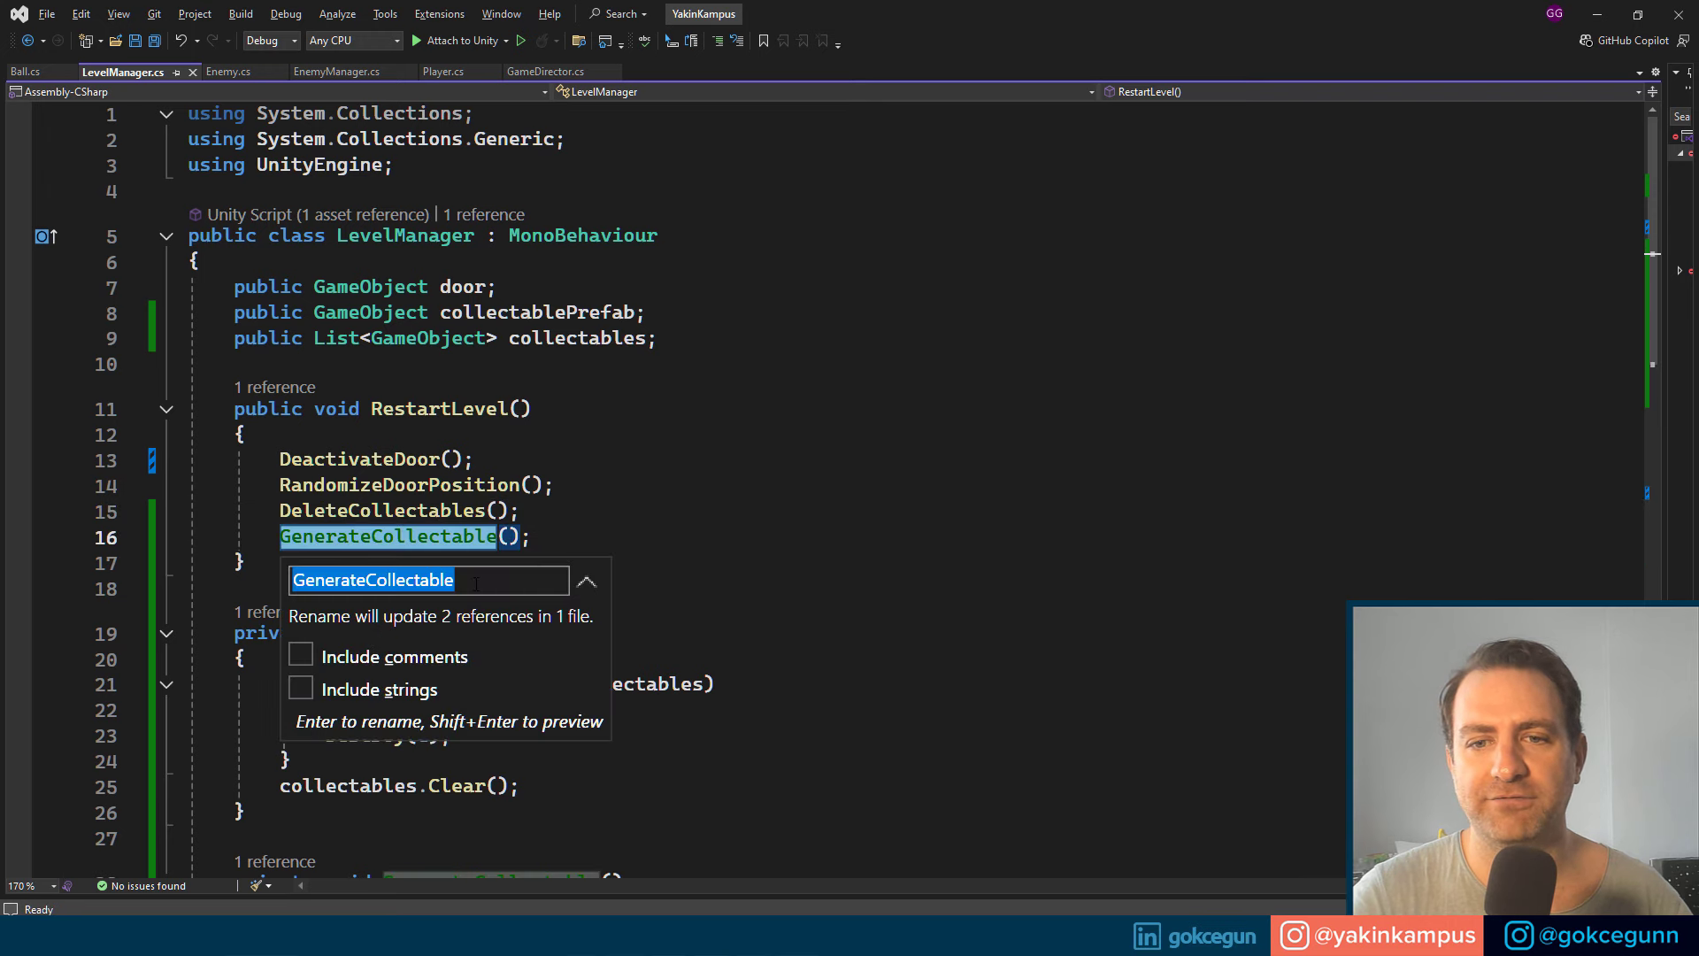
pyautogui.write('s')
pyautogui.press('Return')
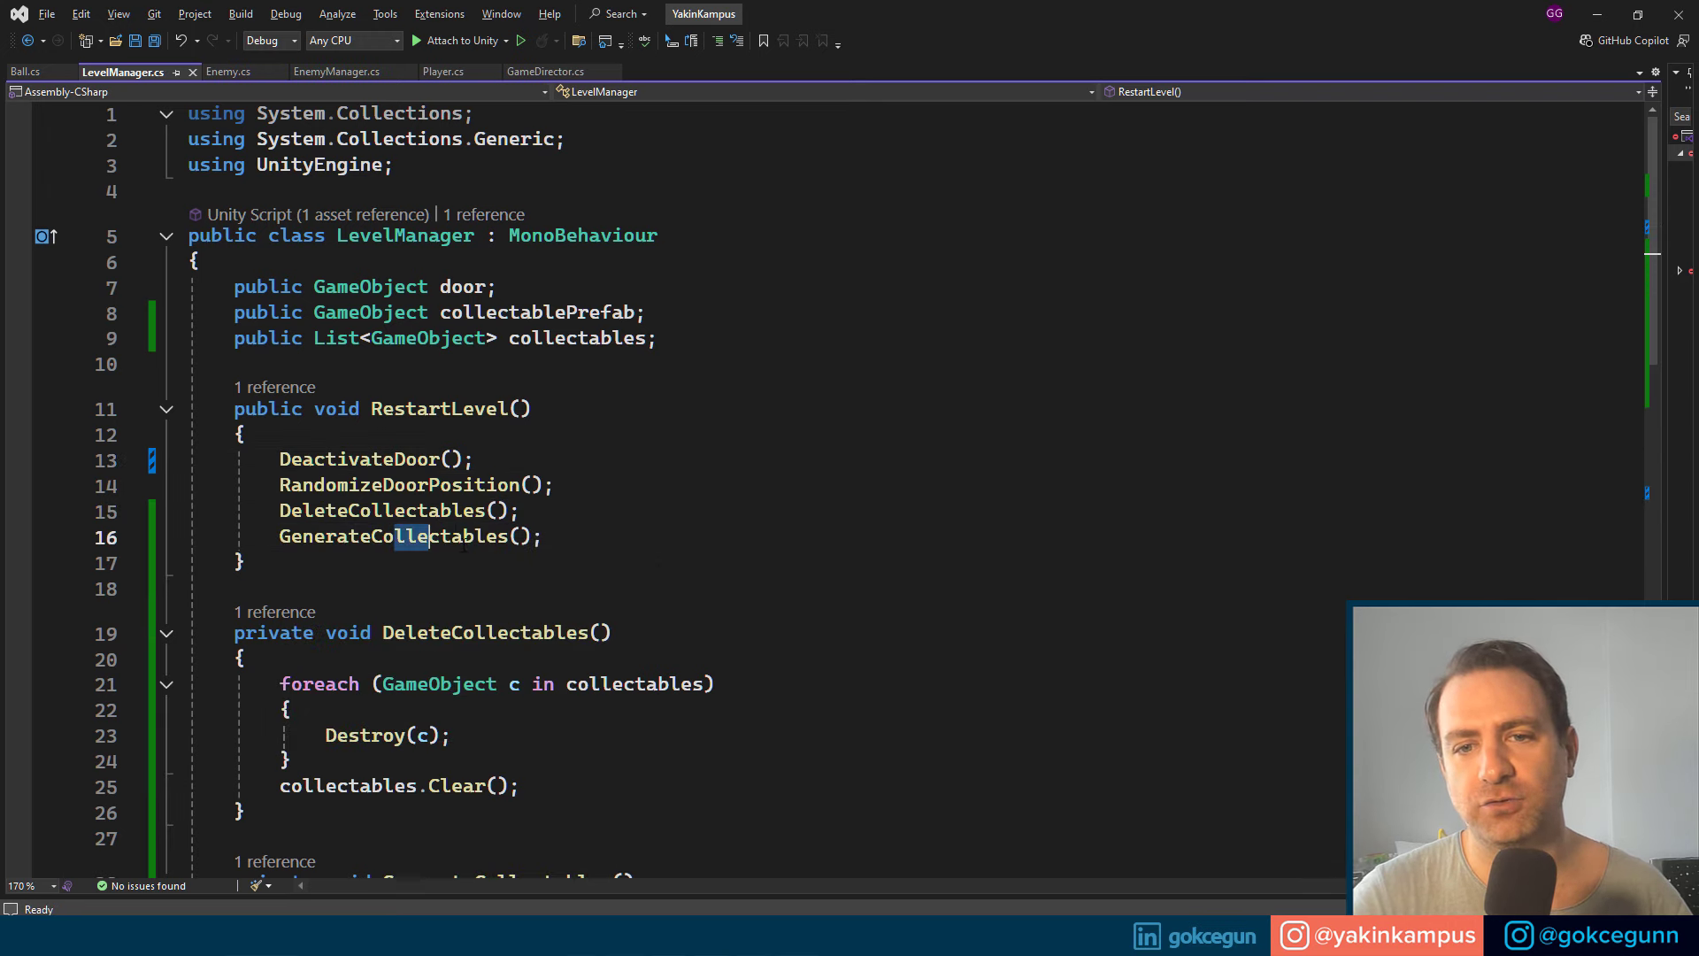
pyautogui.click(684, 574)
pyautogui.scroll(-2, 512, 543)
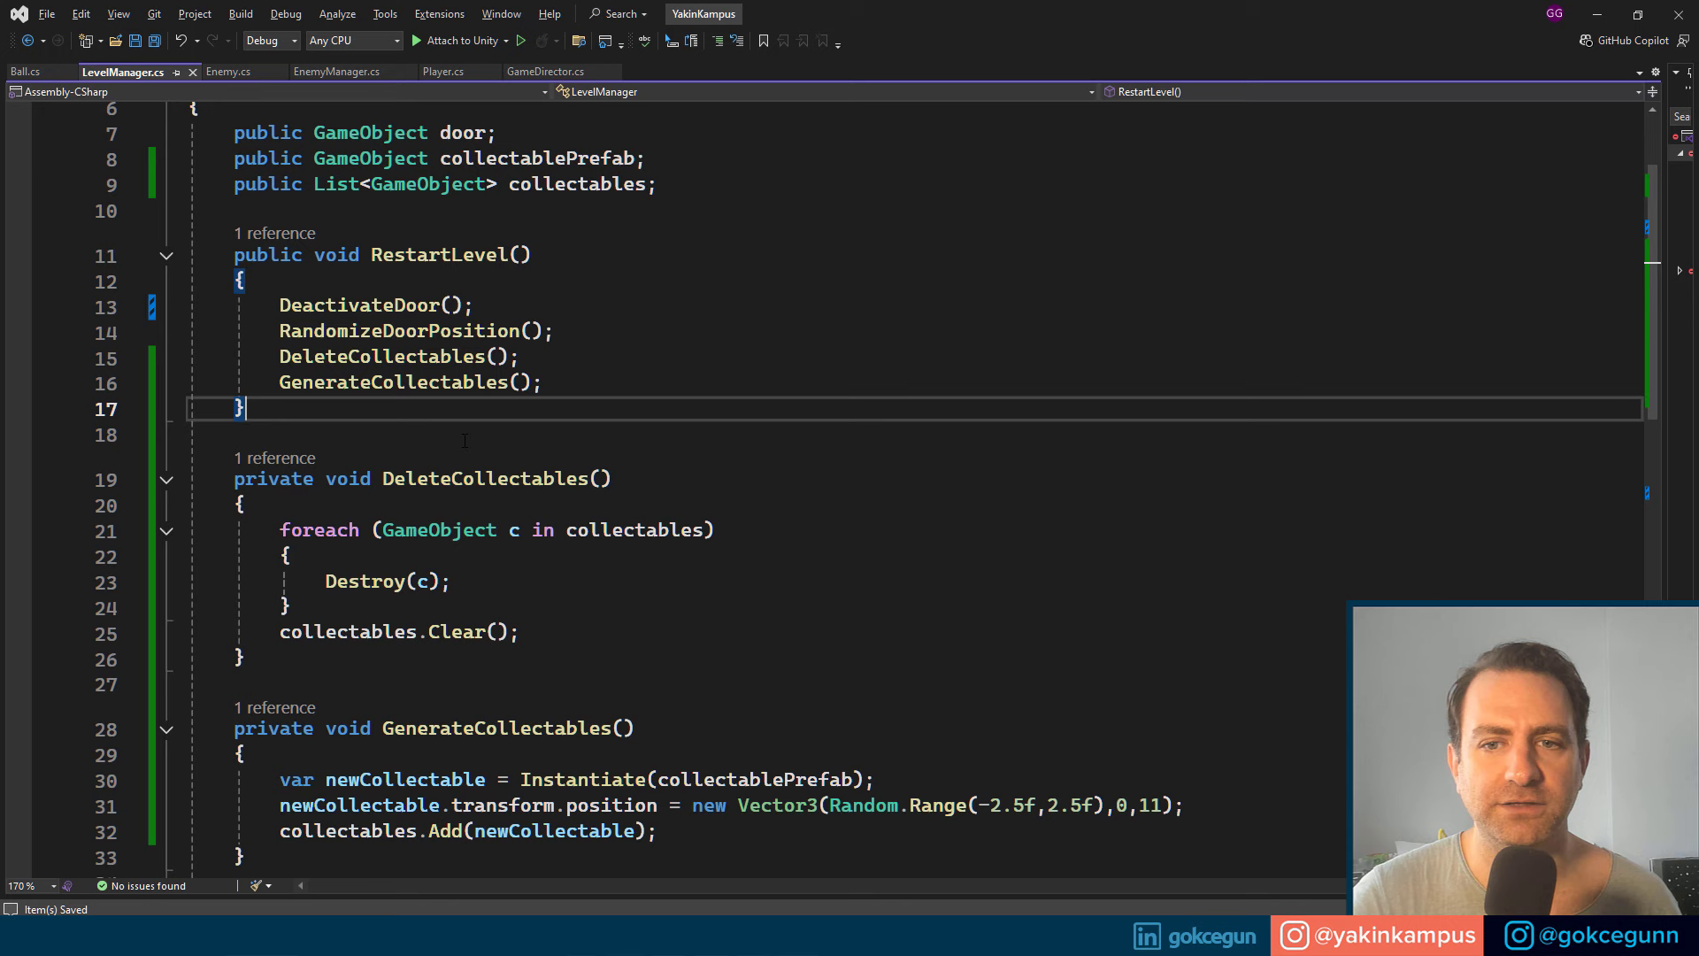
pyautogui.click(464, 382)
pyautogui.hotkey('ctrl', 'r')
pyautogui.hotkey('ctrl', 'r')
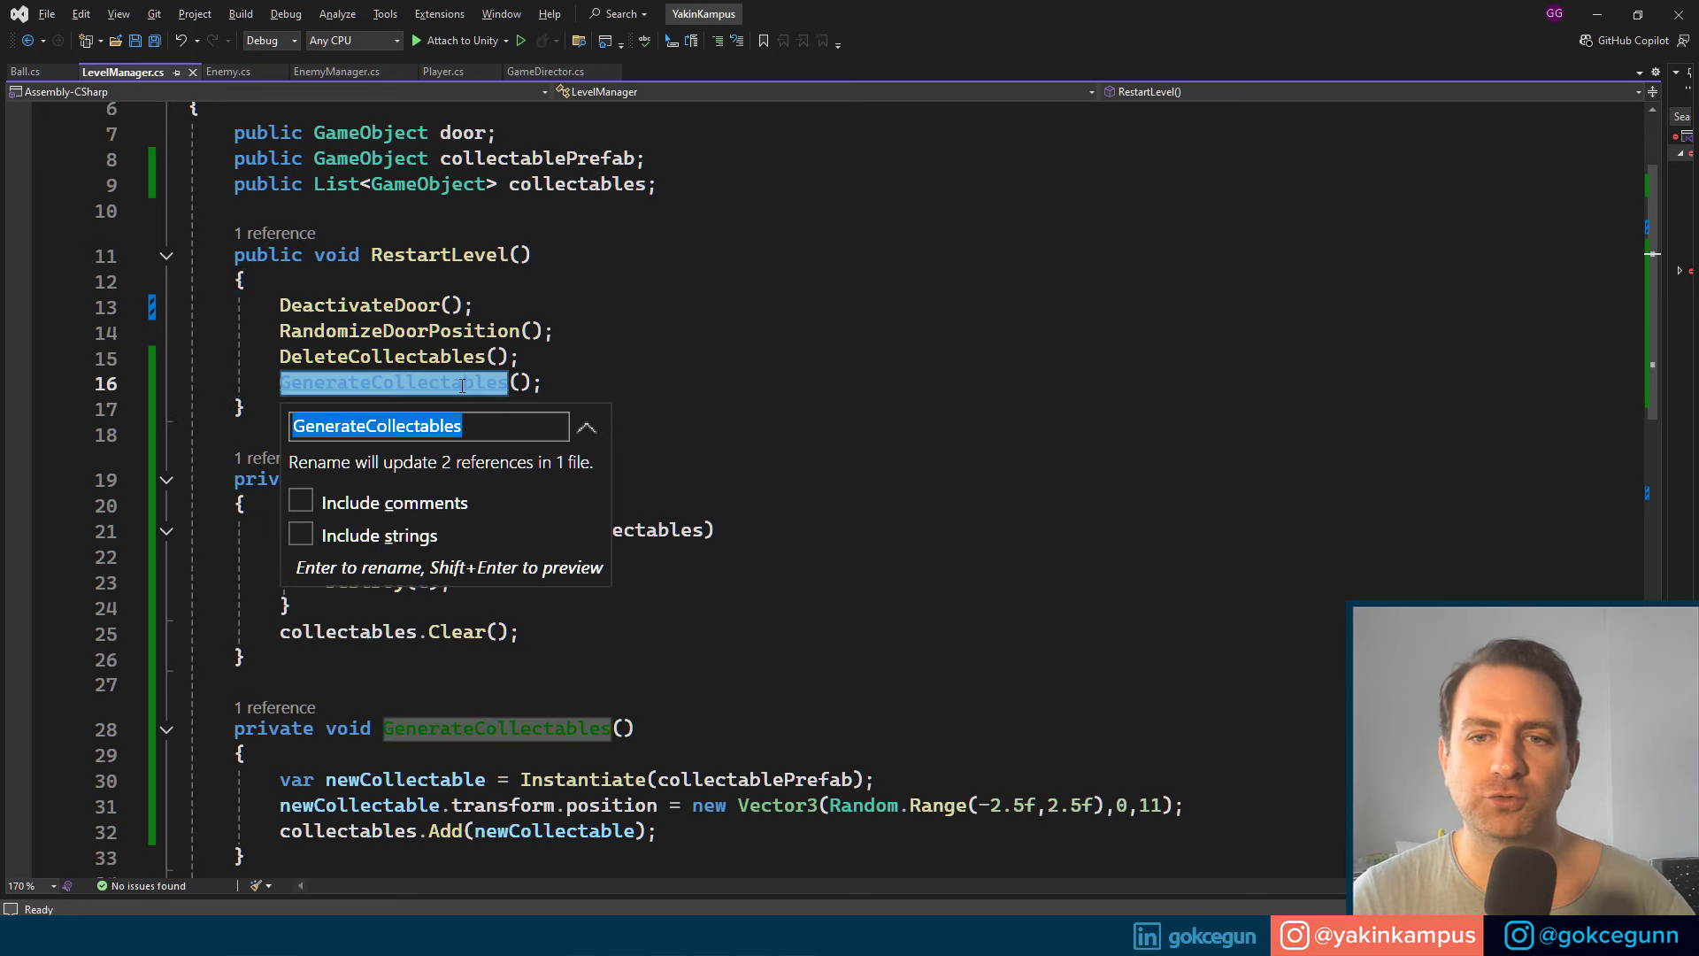
pyautogui.press('End')
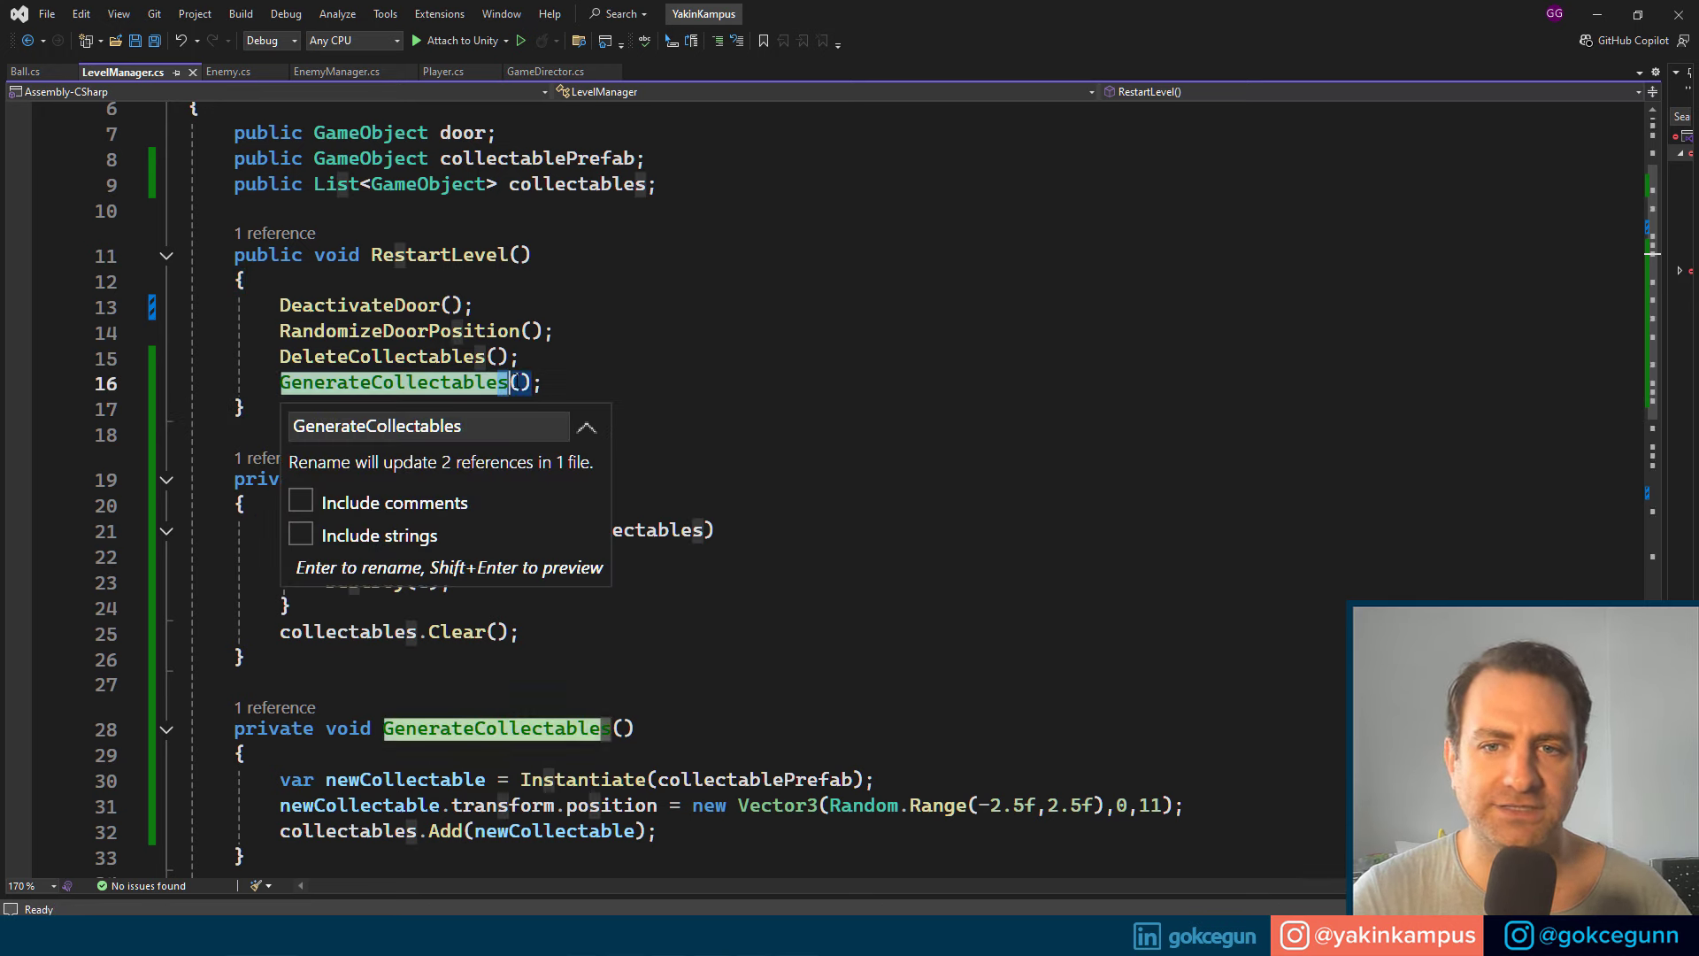
pyautogui.click(807, 344)
pyautogui.click(510, 382)
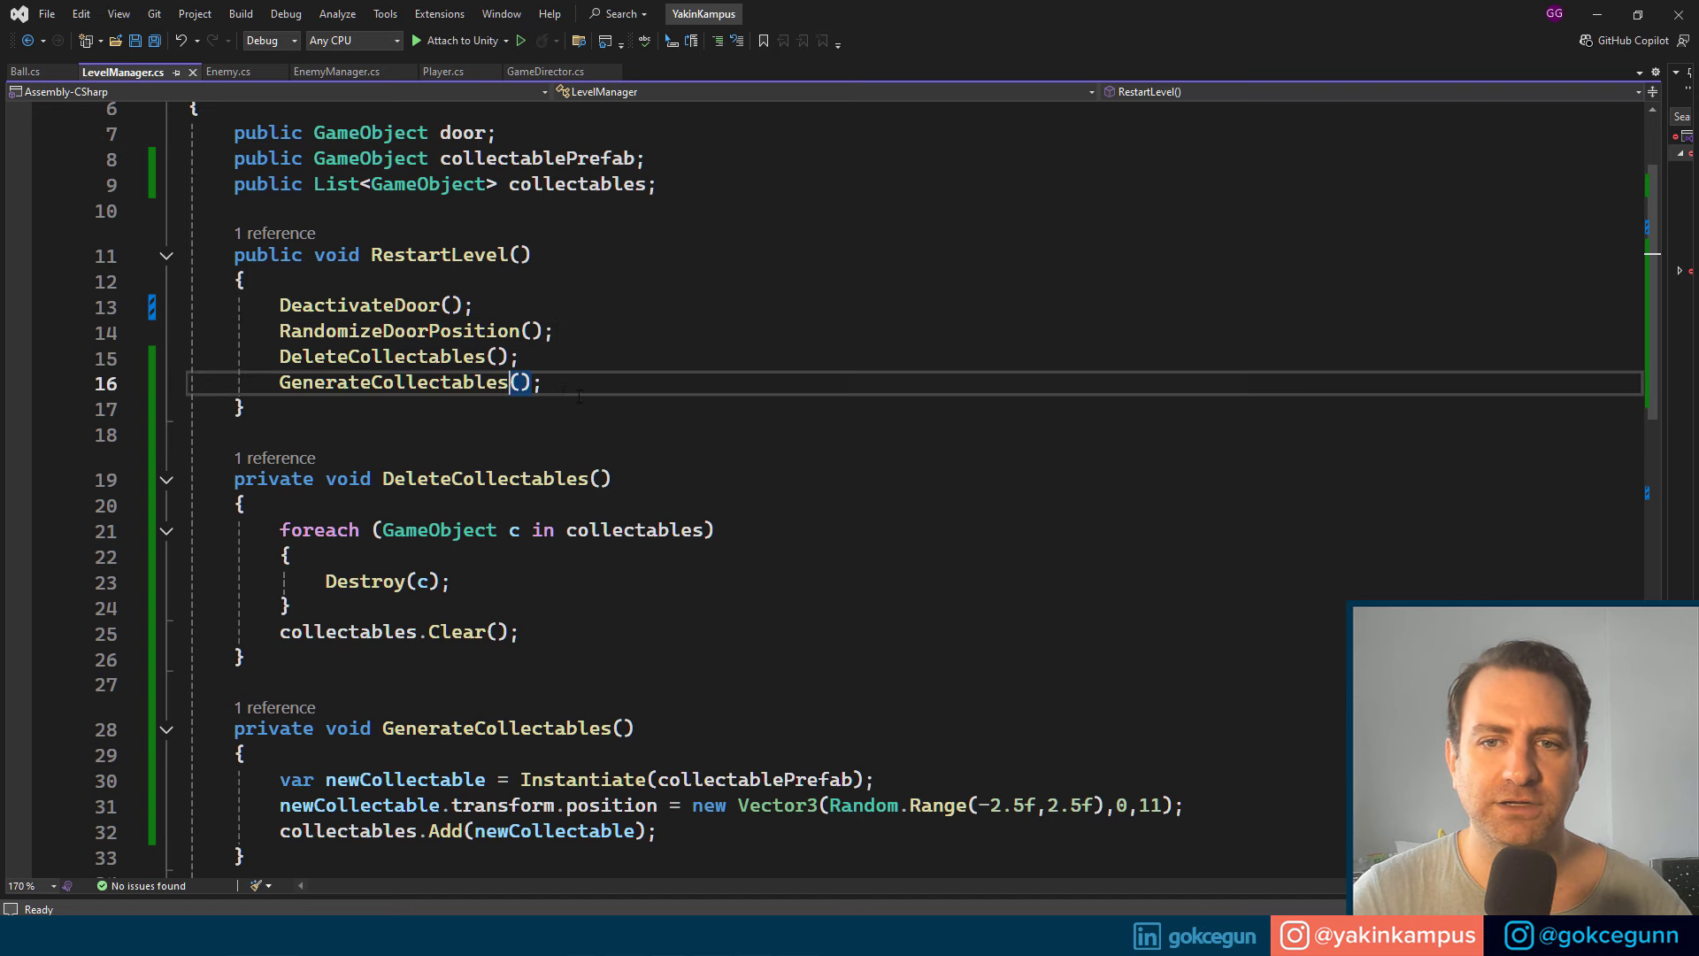
pyautogui.press('BackSpace')
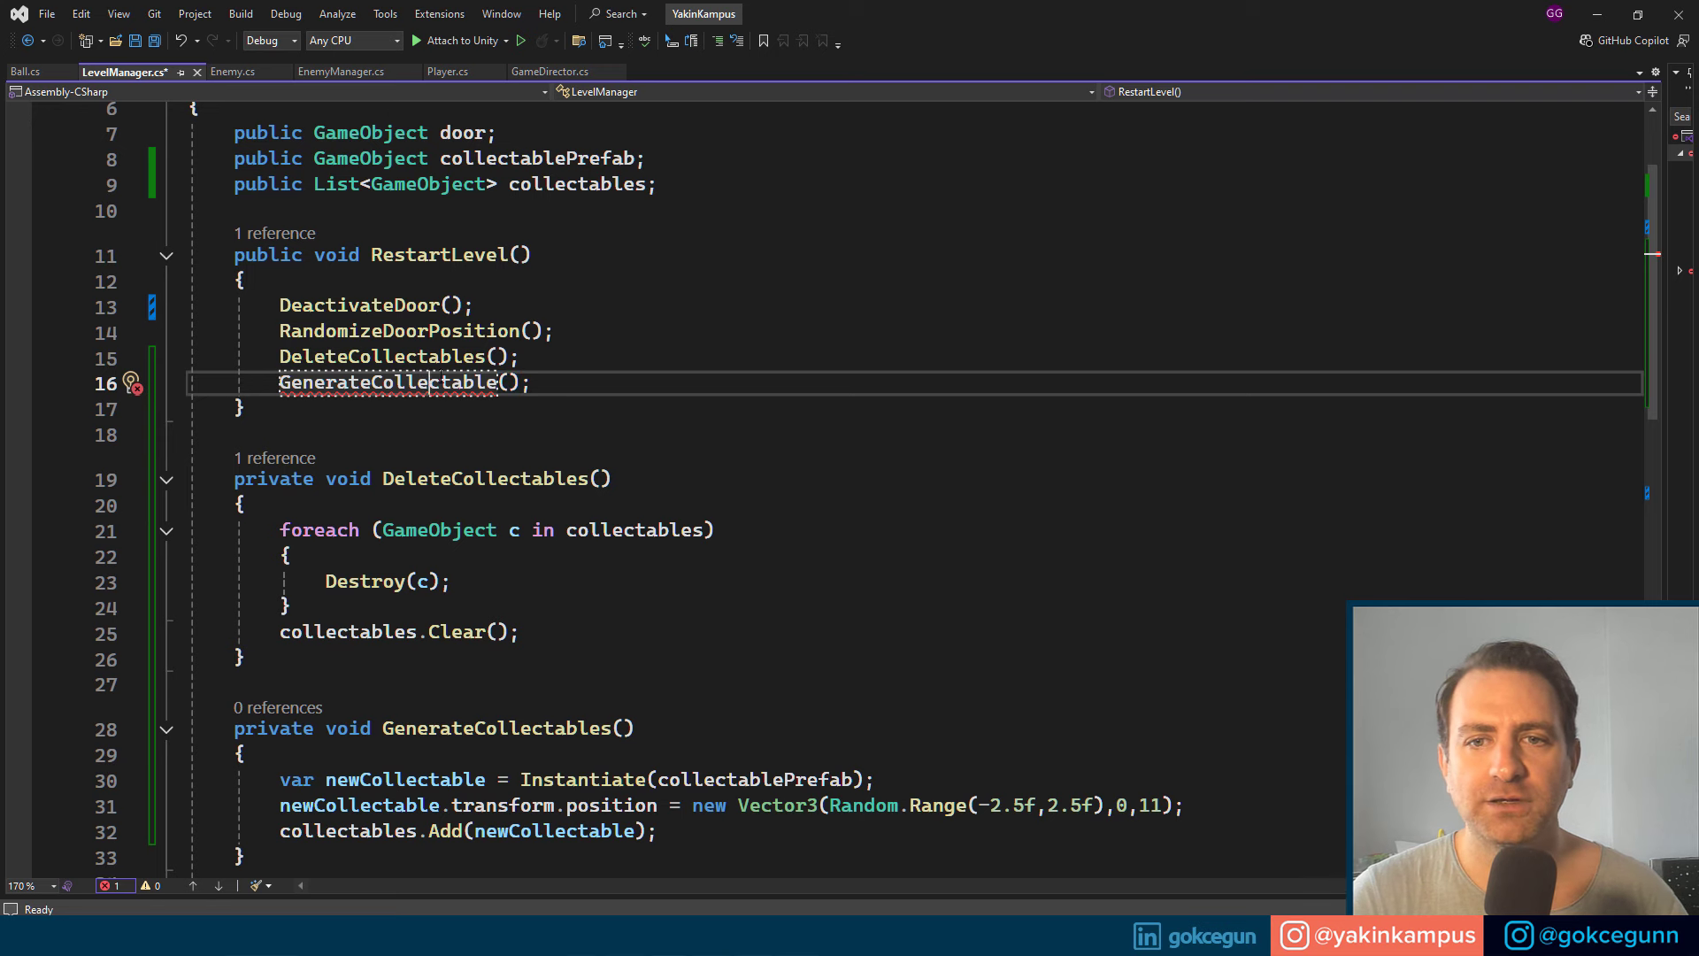
pyautogui.write('s')
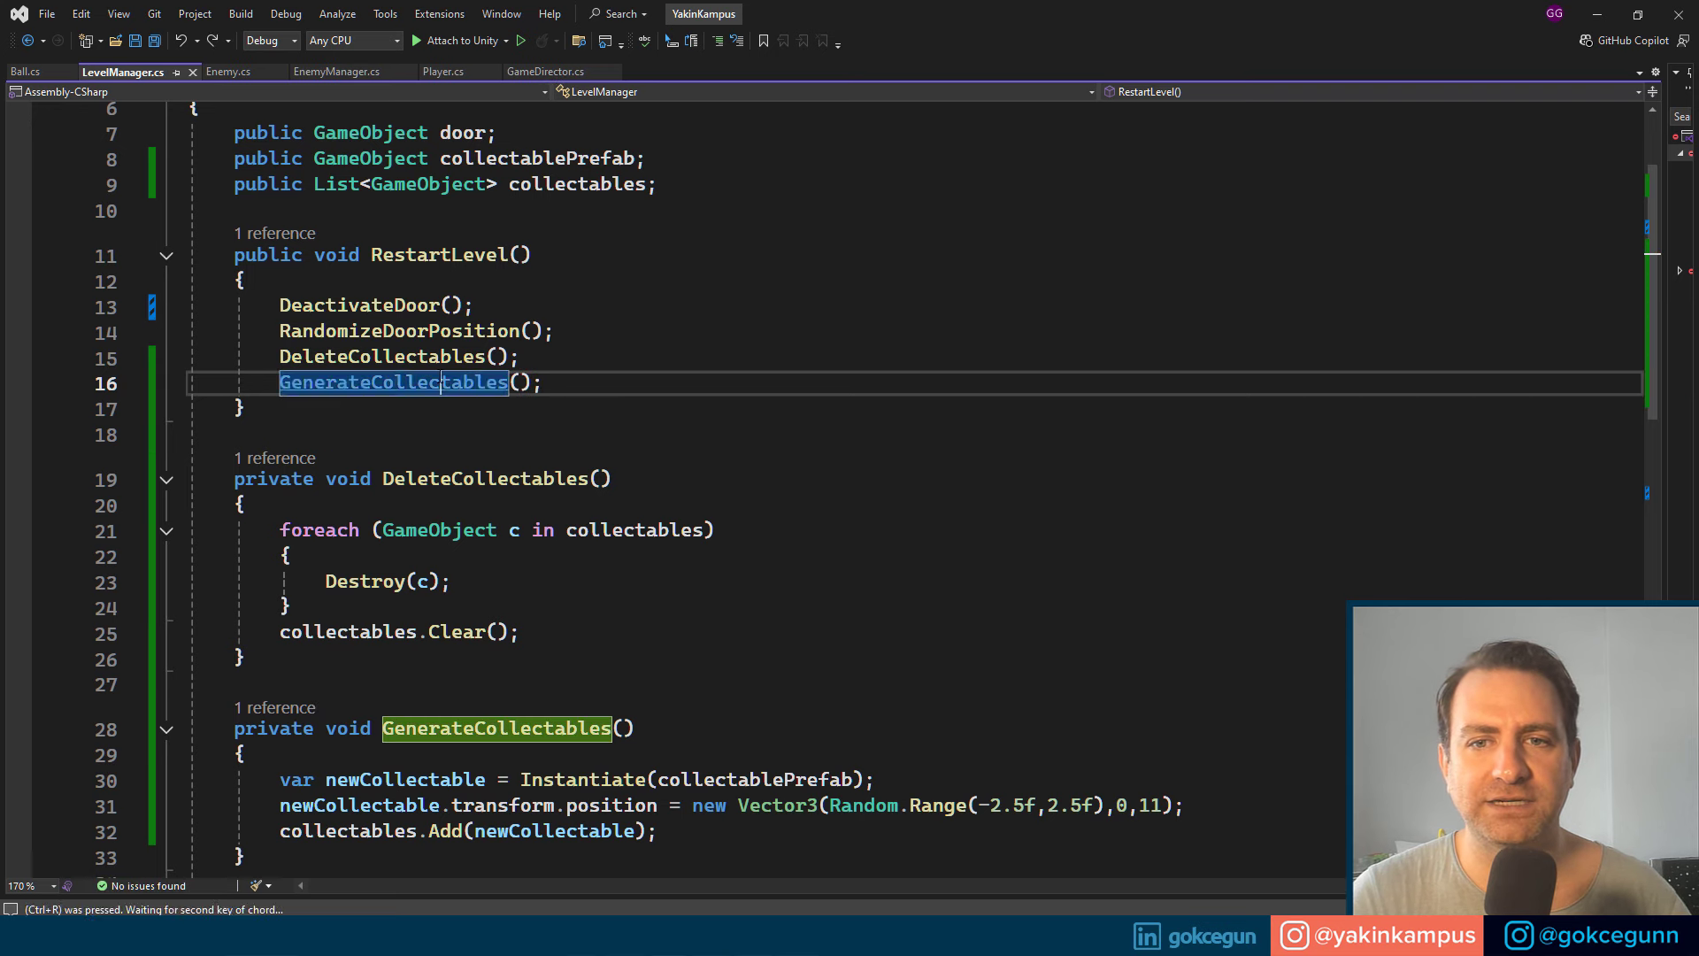
# Step: Reapply the GenerateCollectables rename to both references, save, and return to Unity
pyautogui.hotkey('ctrl', 'r')
pyautogui.hotkey('ctrl', 'r')
pyautogui.press('End')
pyautogui.press('BackSpace')
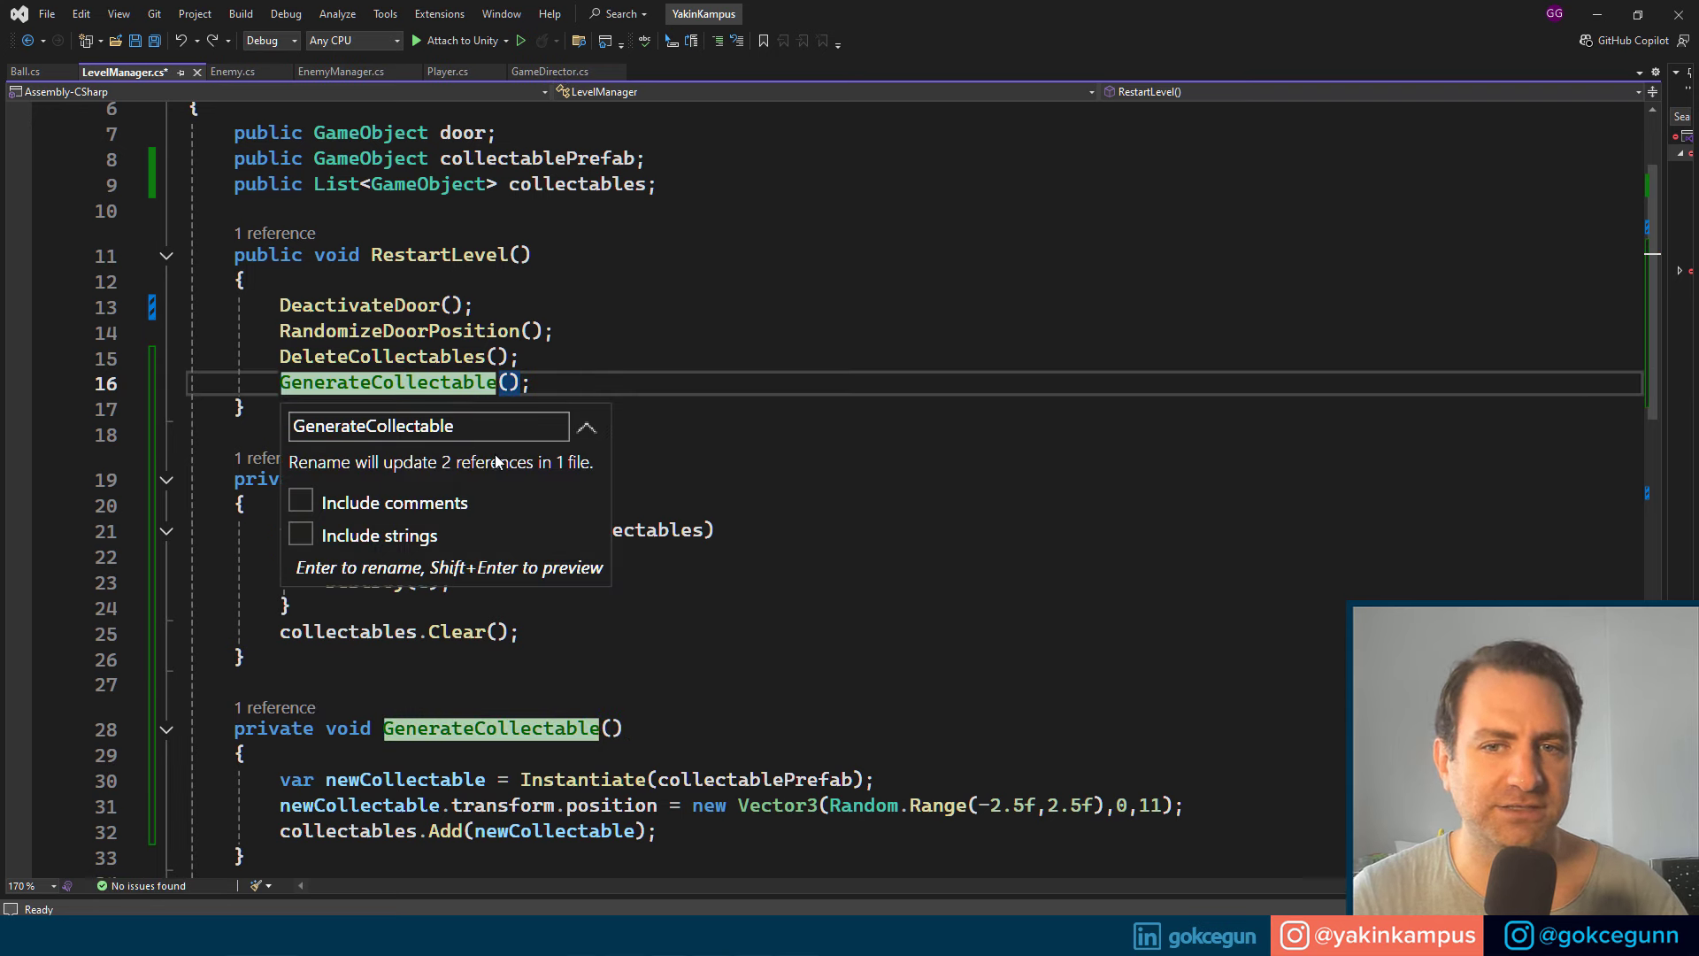
pyautogui.write('s')
pyautogui.press('Return')
pyautogui.hotkey('ctrl', 's')
pyautogui.hotkey('ctrl', 's')
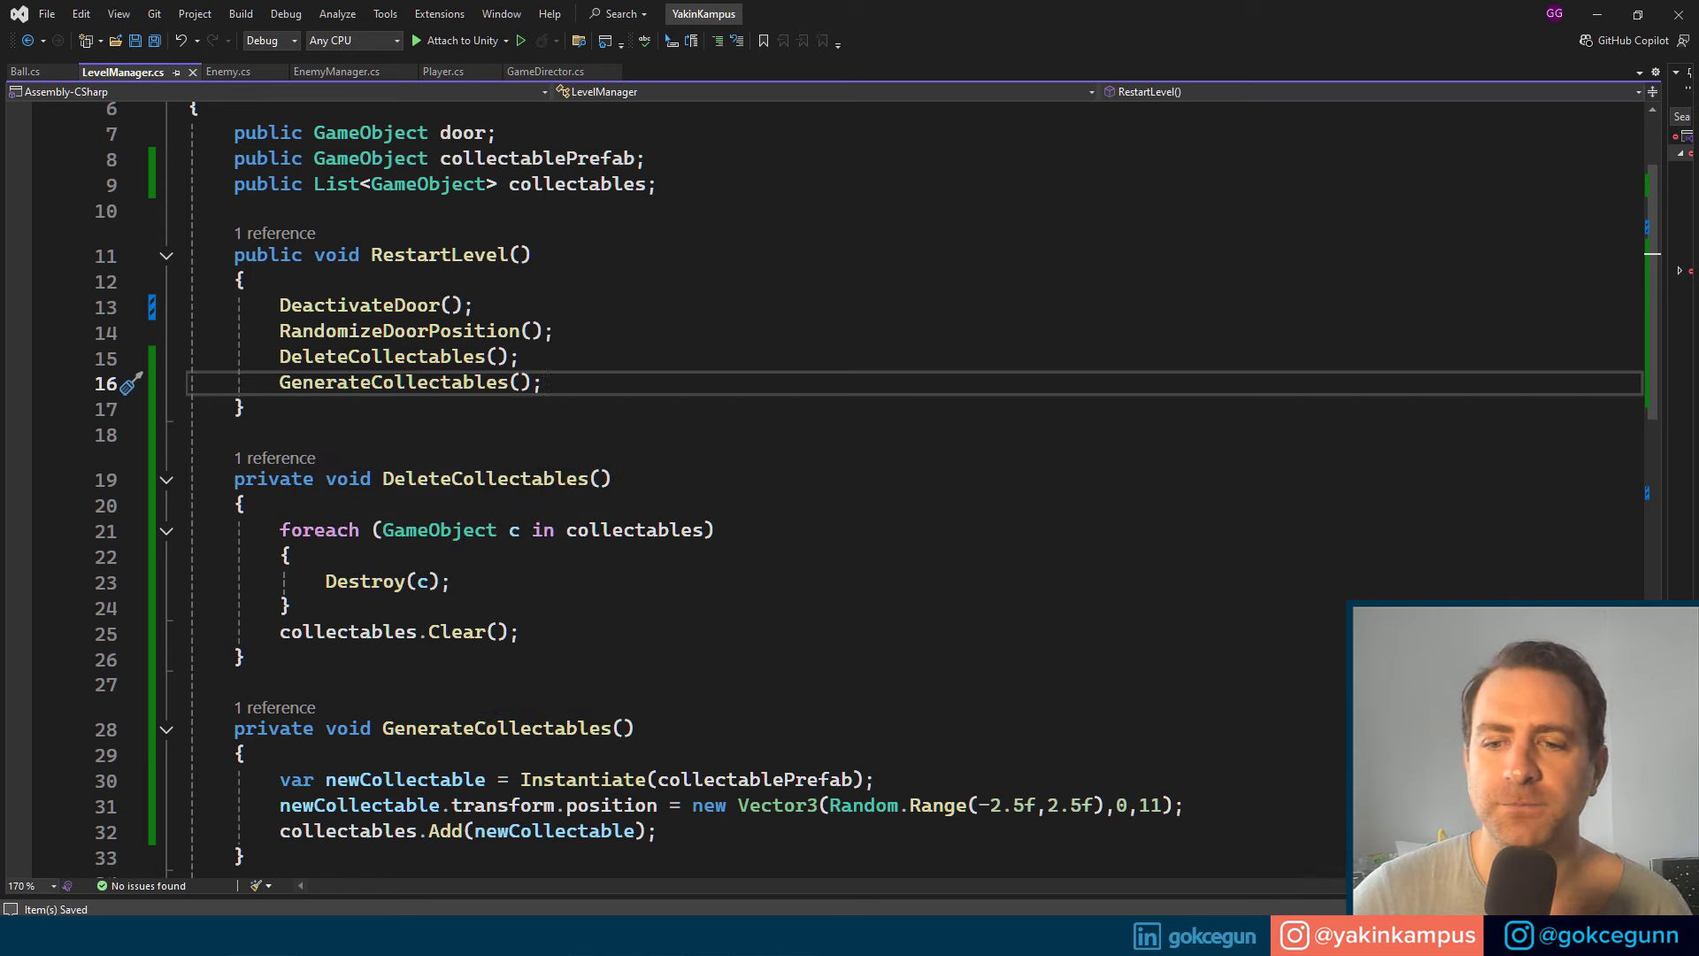
pyautogui.hotkey('alt', 'Tab')
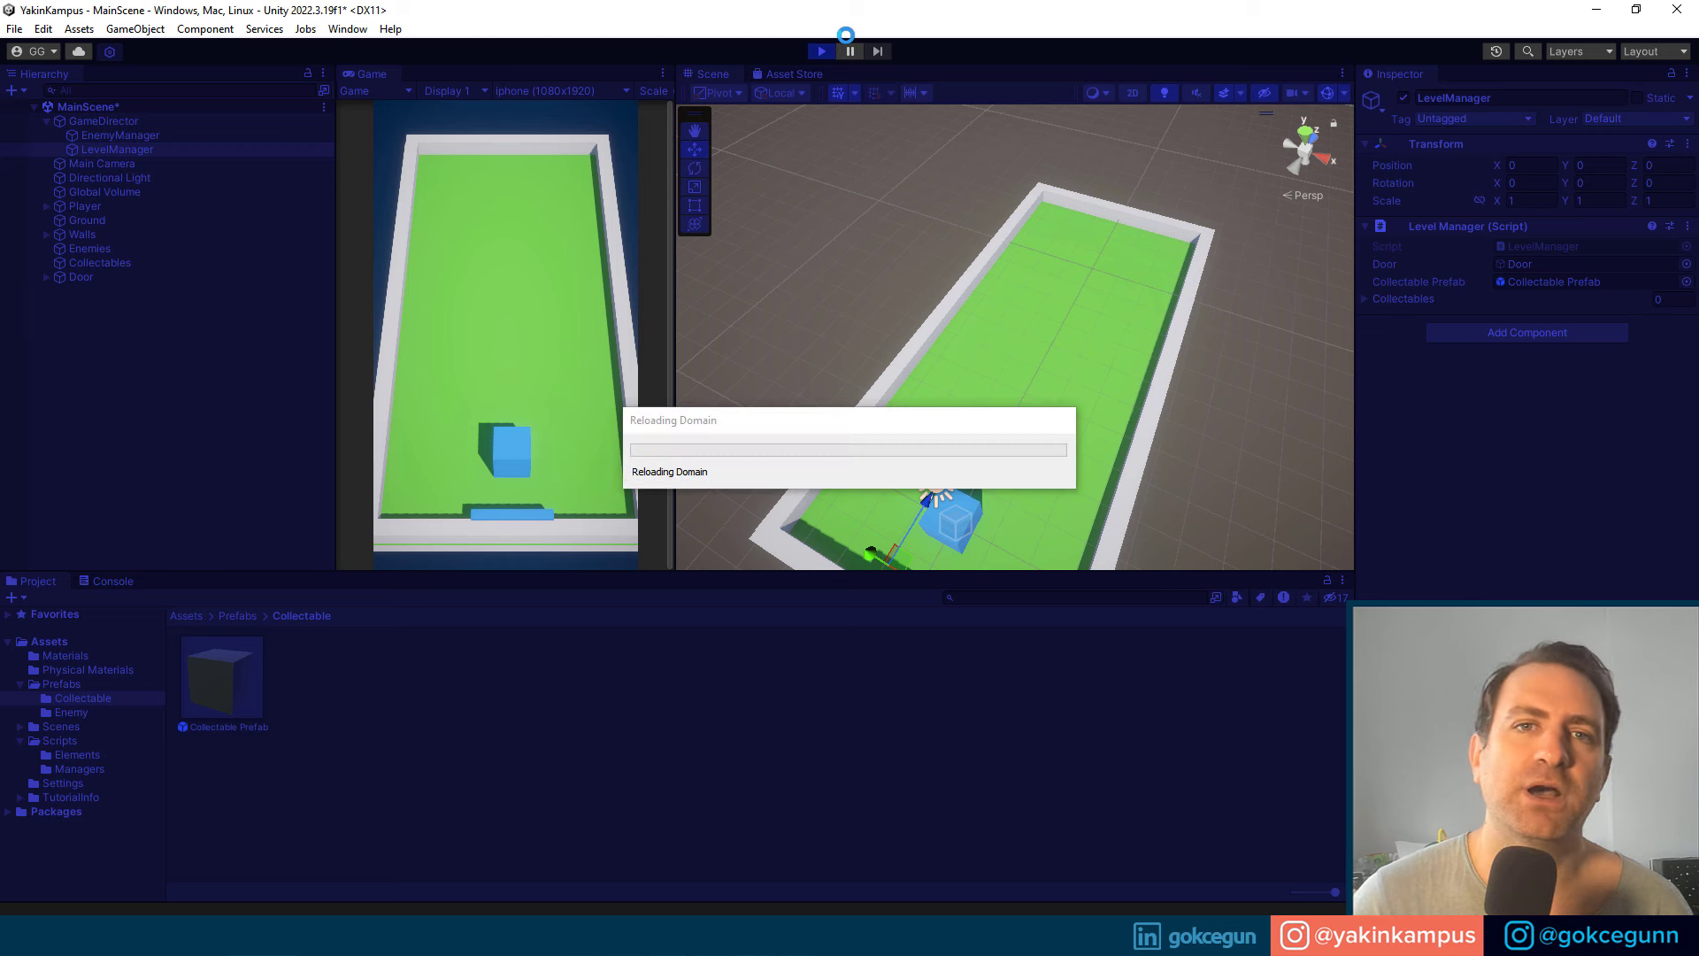
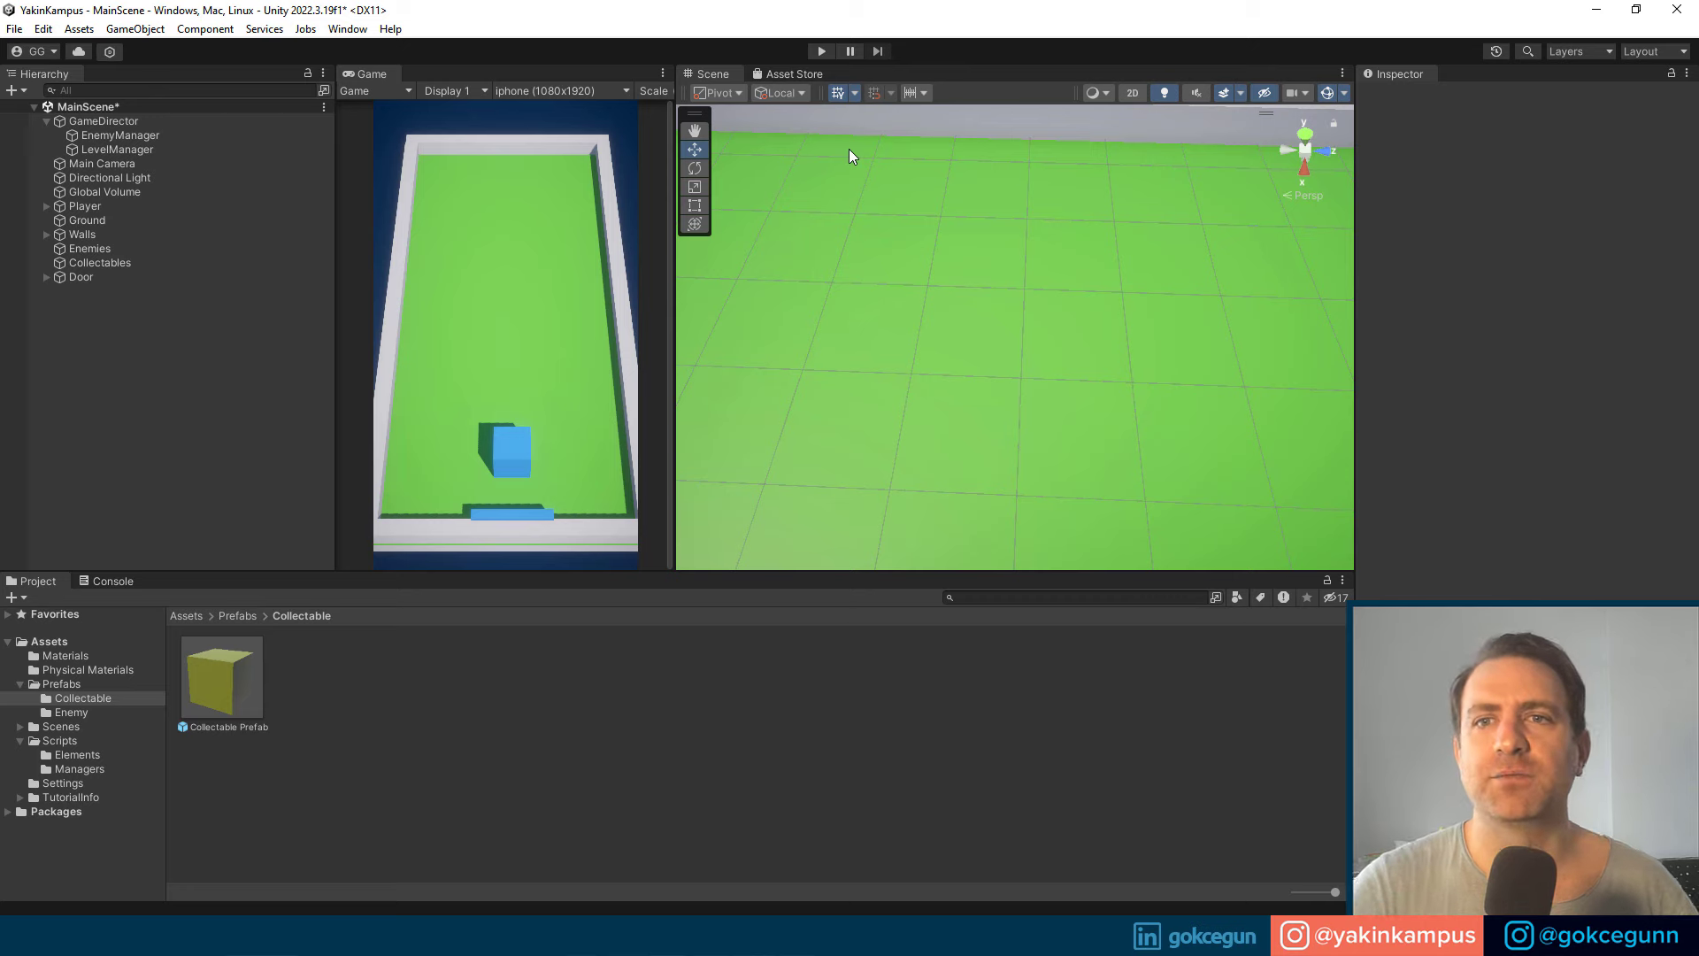
# Step: Save the scene with Ctrl+S
pyautogui.hotkey('ctrl', 's')
pyautogui.hotkey('alt', 'Tab')
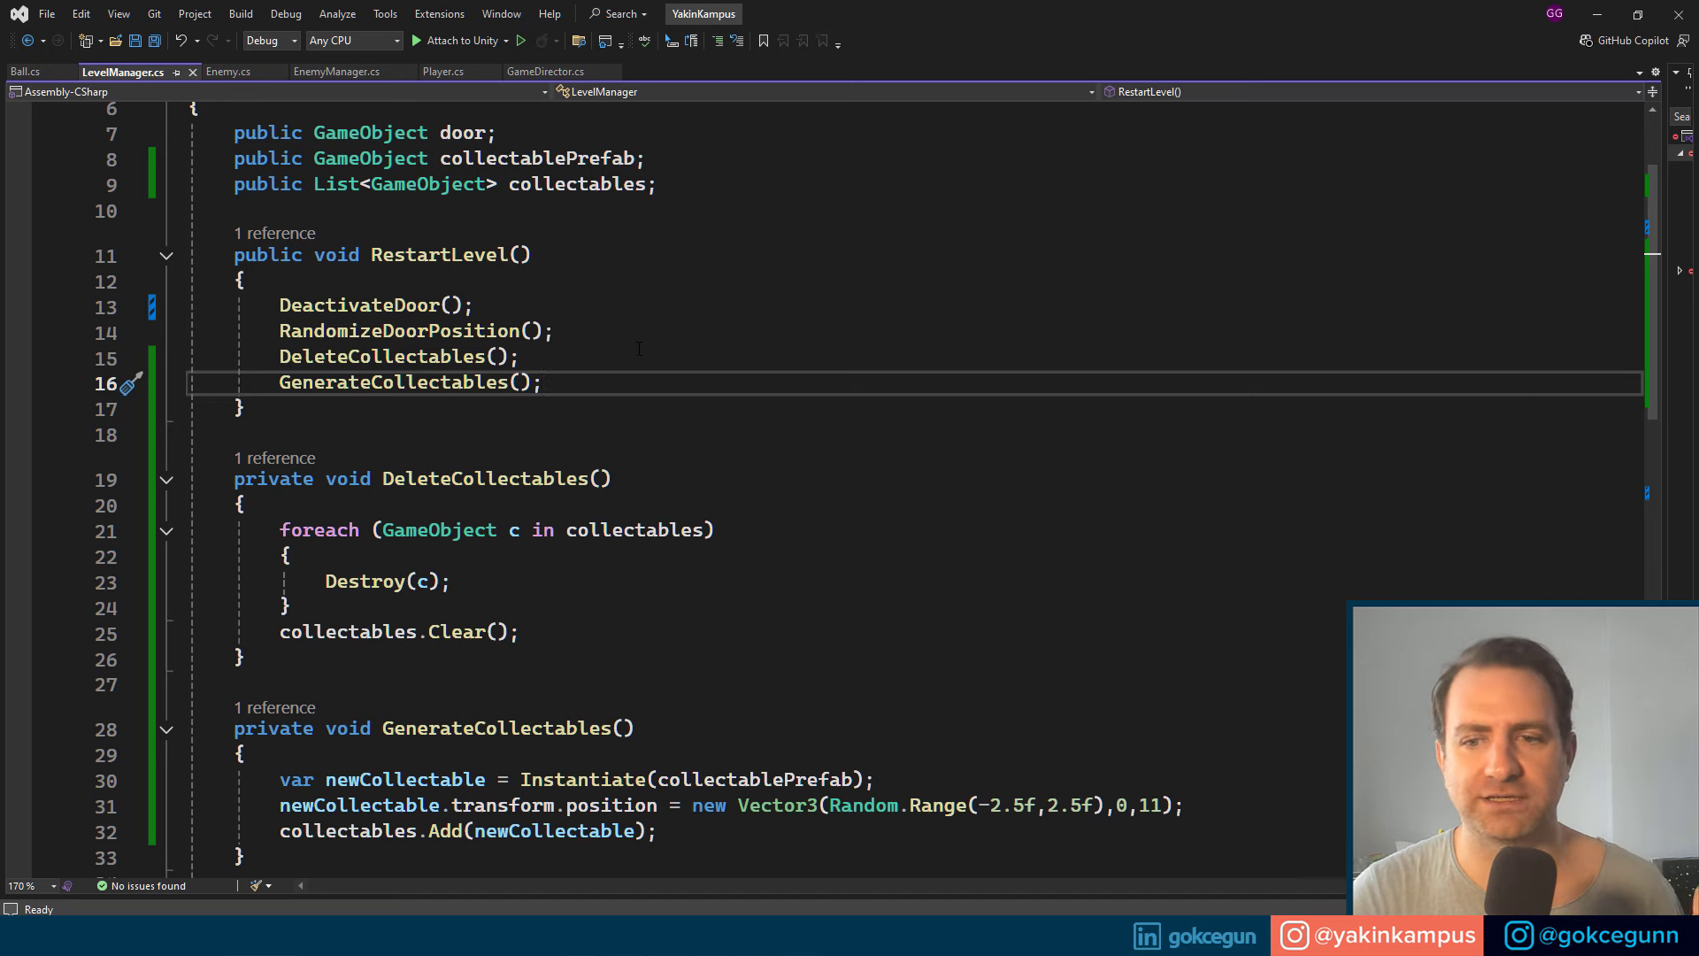
pyautogui.hotkey('alt', 'Tab')
# Step: Play-test the level: move the player cube, restart to respawn enemies, then stop
pyautogui.click(818, 52)
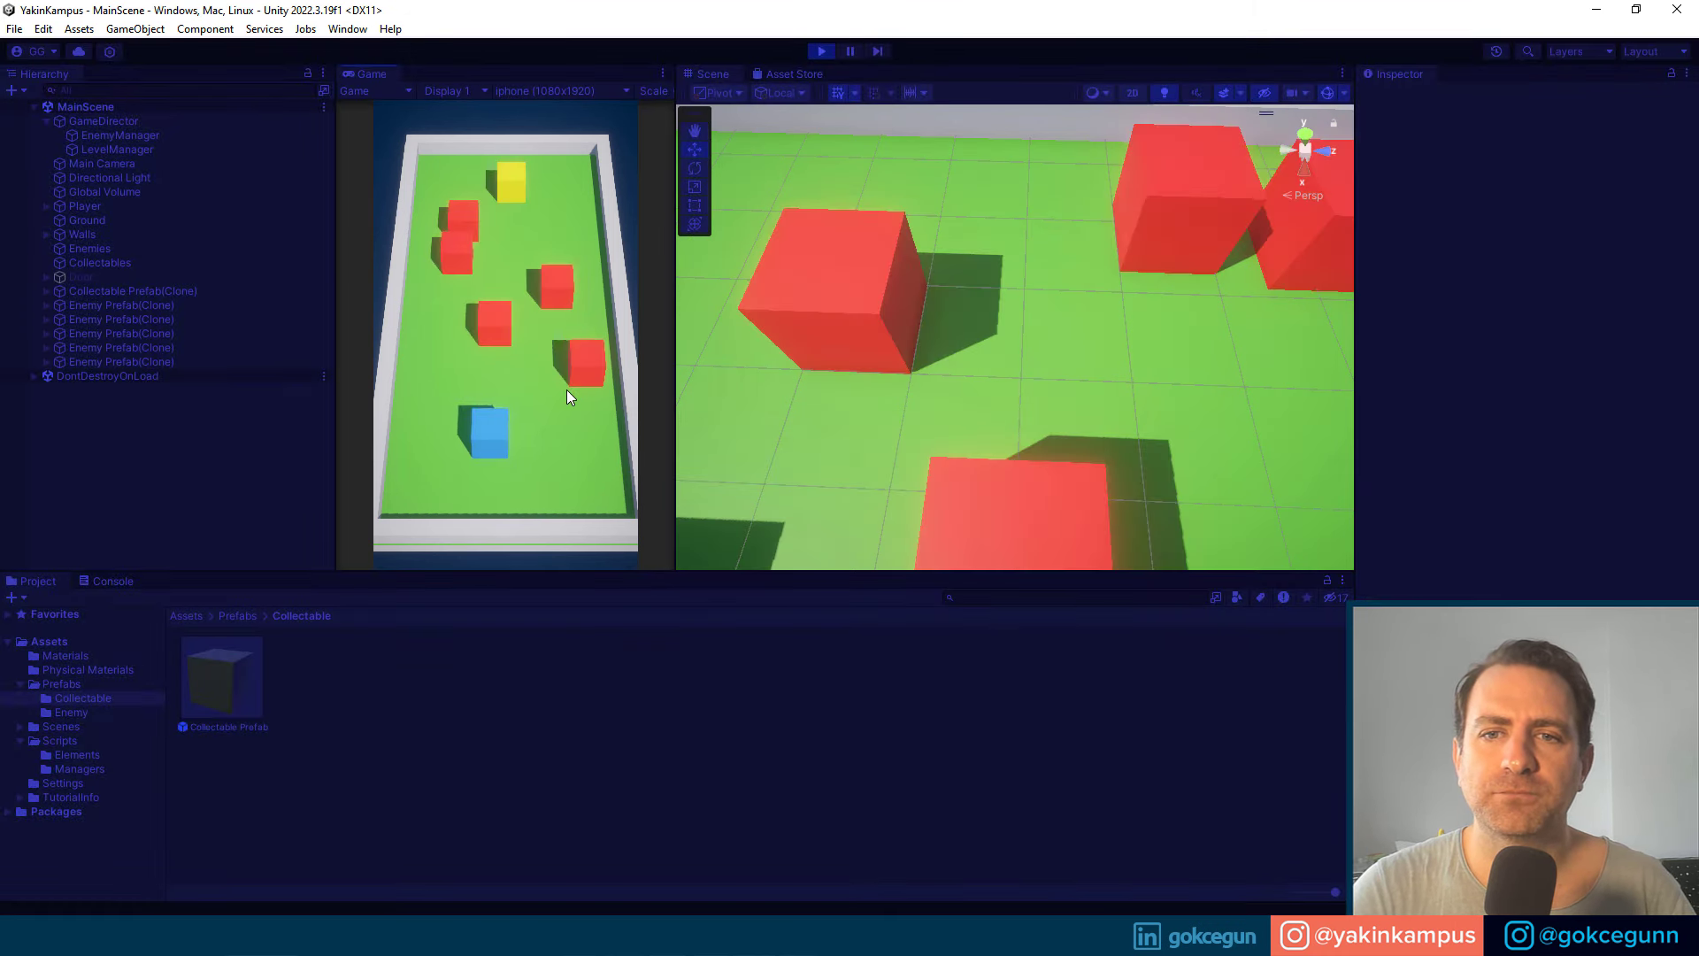
pyautogui.press('Up')
pyautogui.press('Left')
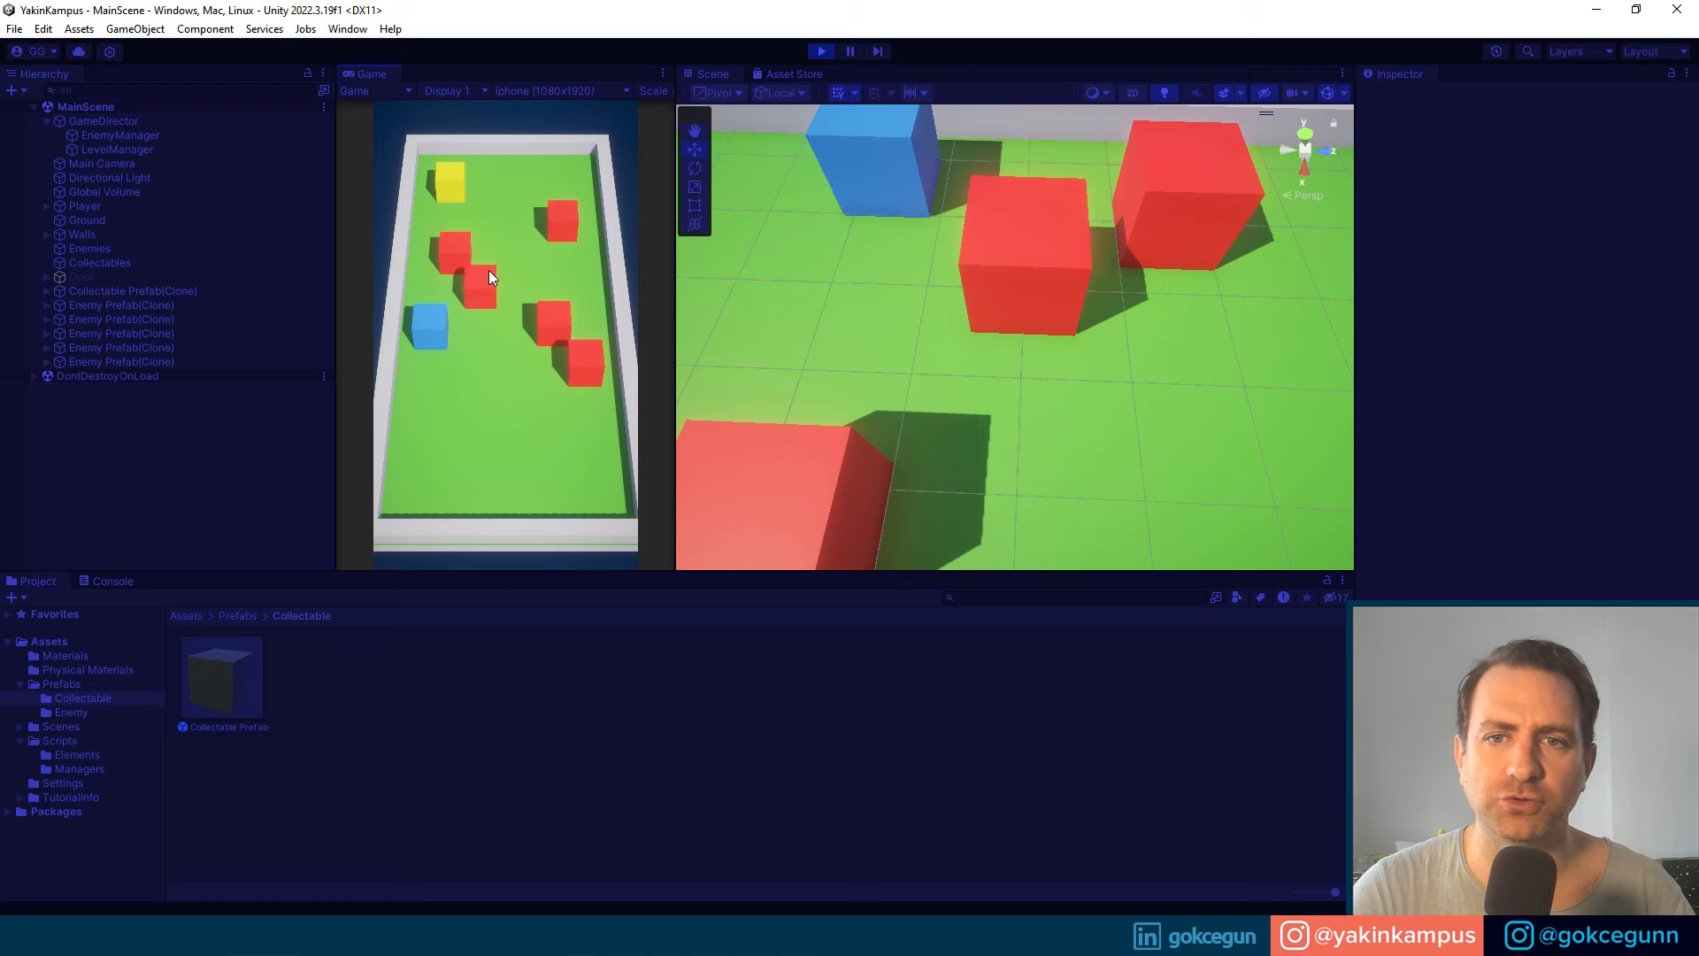
pyautogui.click(822, 51)
pyautogui.hotkey('alt', 'Tab')
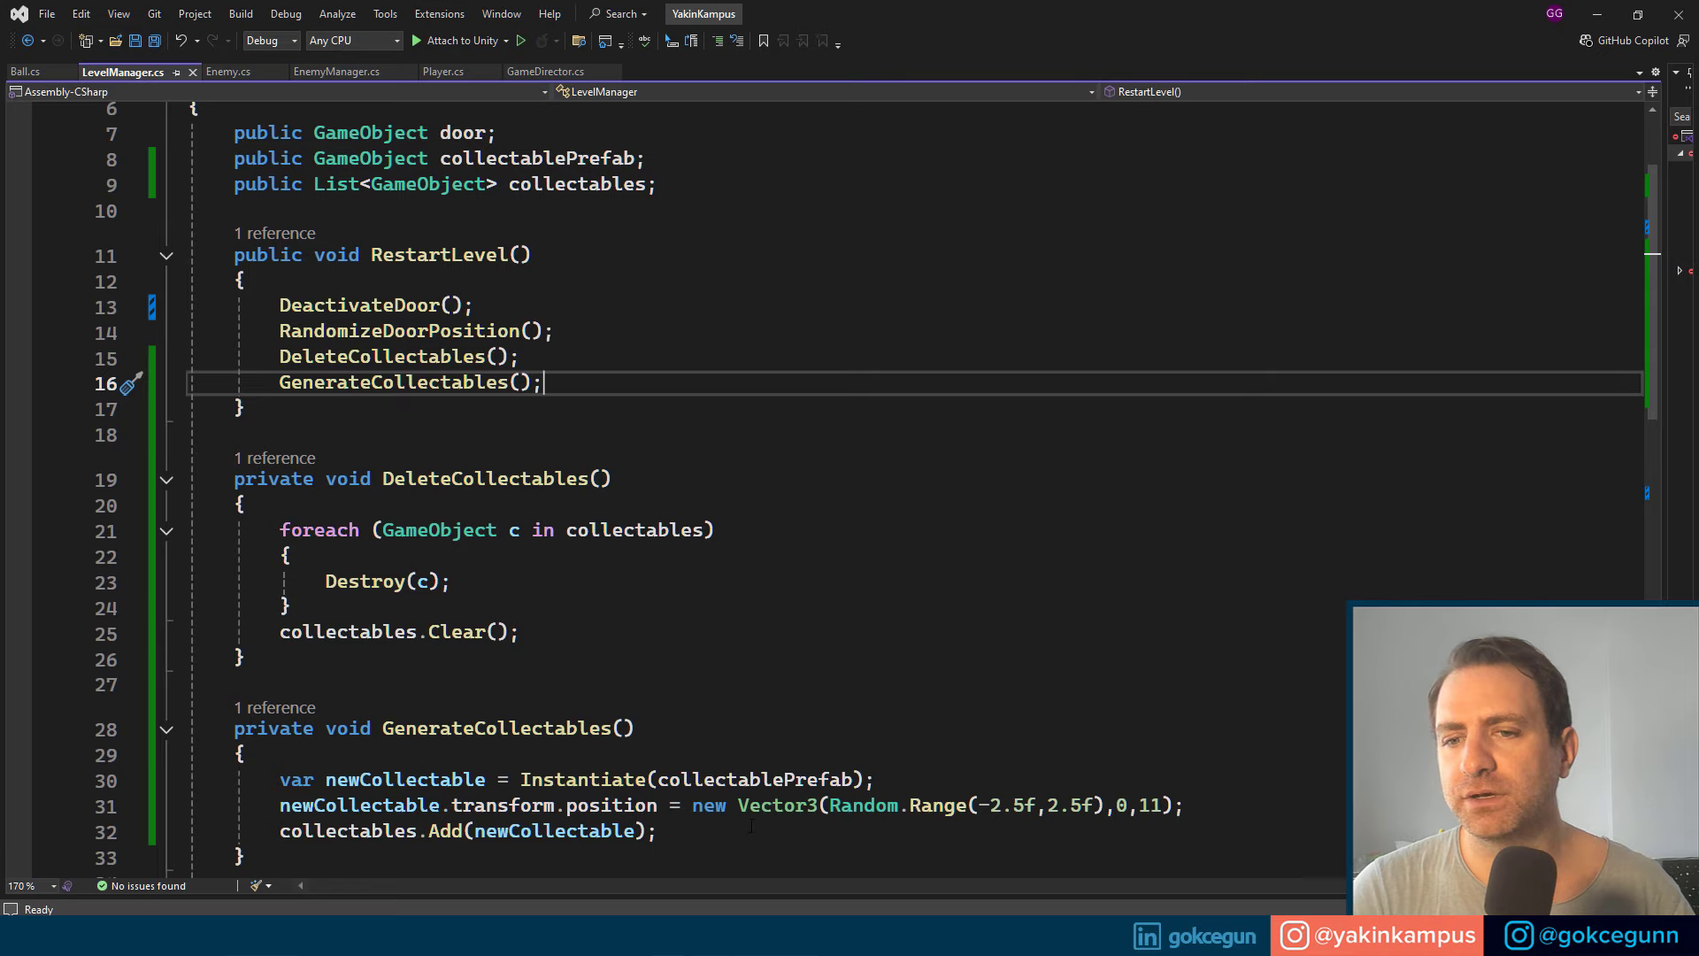
# Step: Add an empty public void RestartPlayer() method after Start in Player.cs, save, and switch to GameDirector.cs
pyautogui.click(443, 72)
pyautogui.scroll(2, 506, 431)
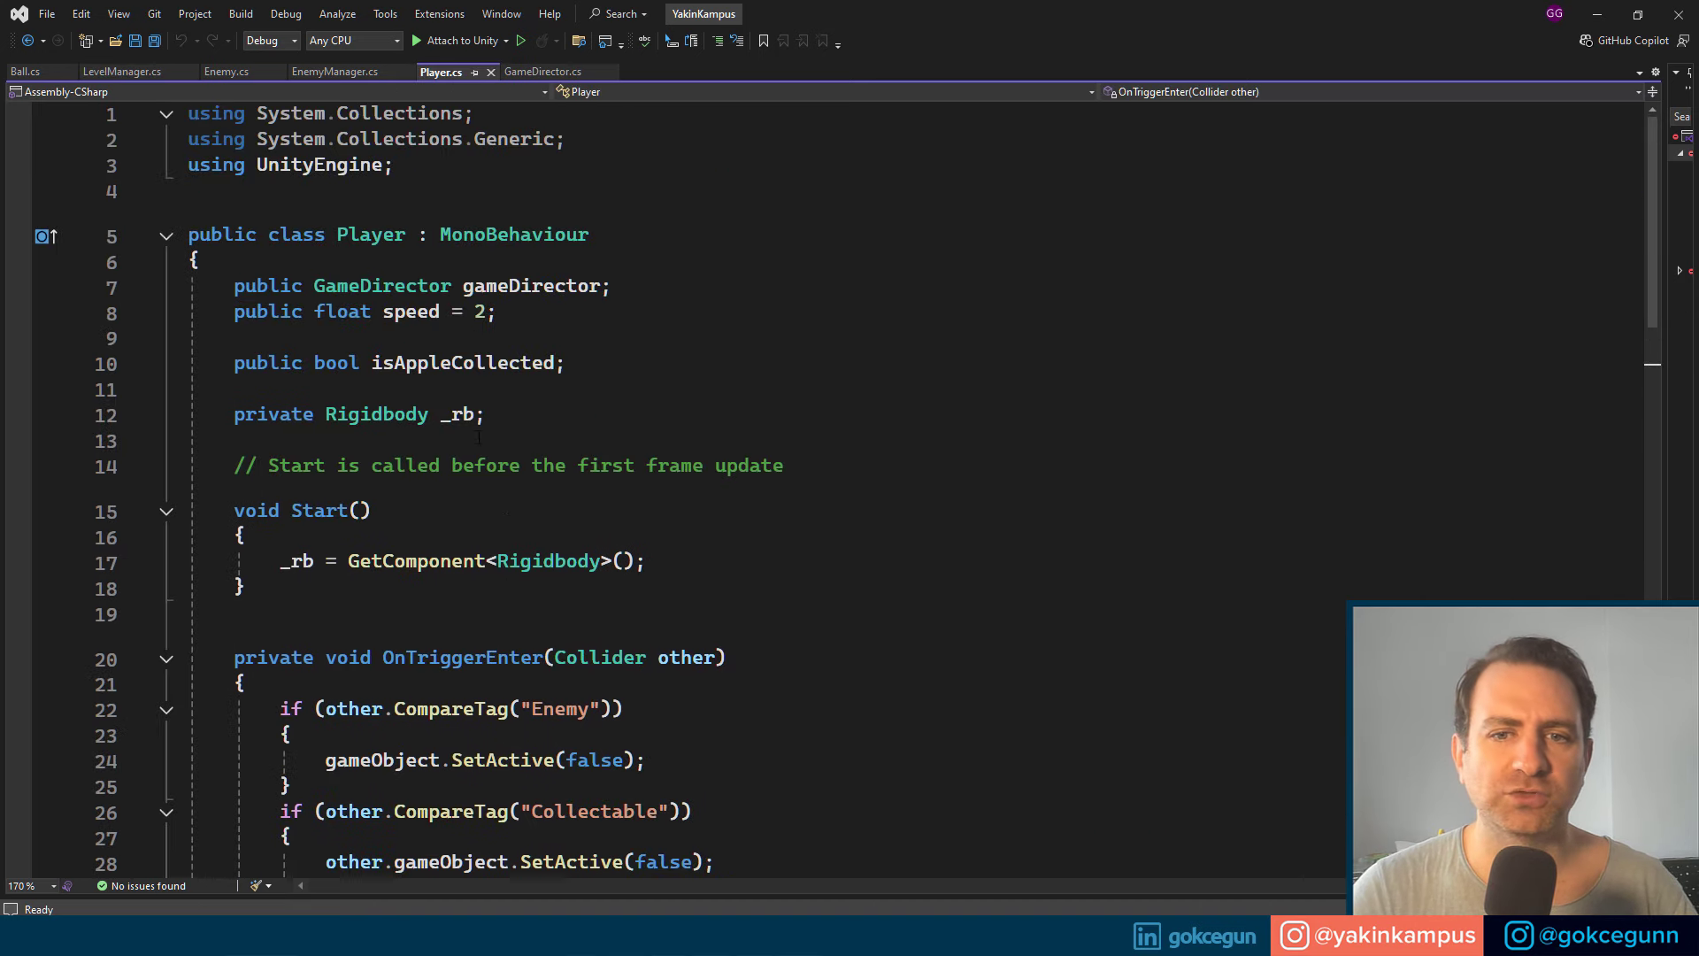
pyautogui.scroll(-1, 619, 486)
pyautogui.click(927, 512)
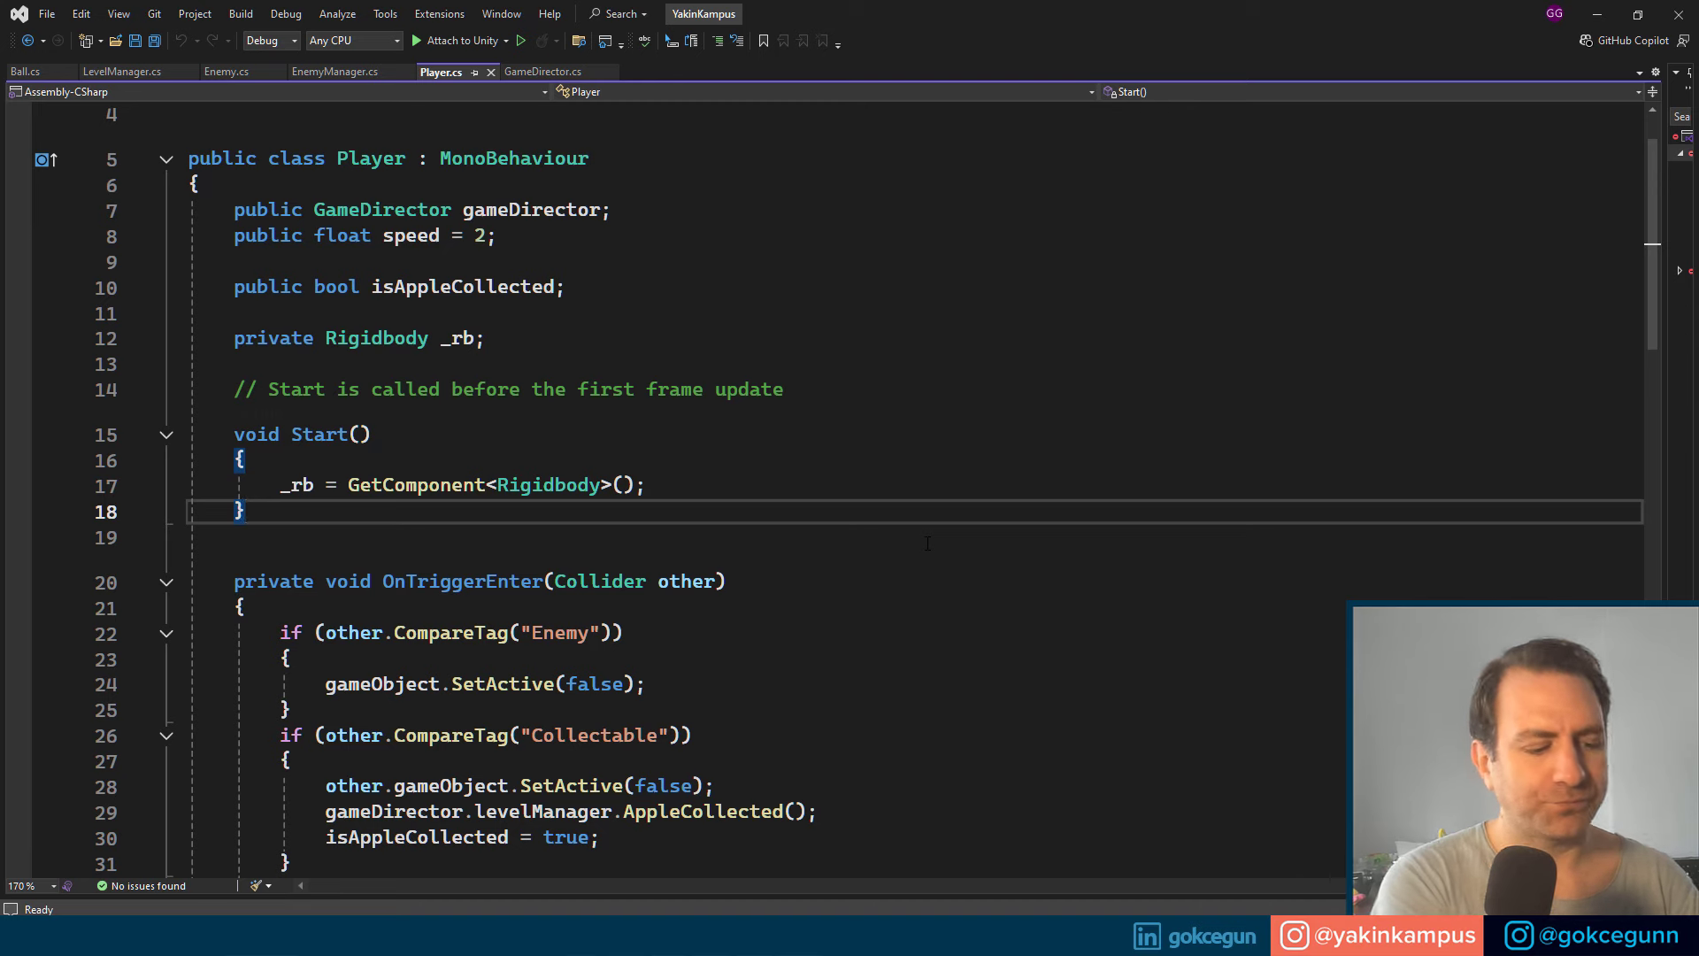
pyautogui.press('Return')
pyautogui.press('Return')
pyautogui.write('public void')
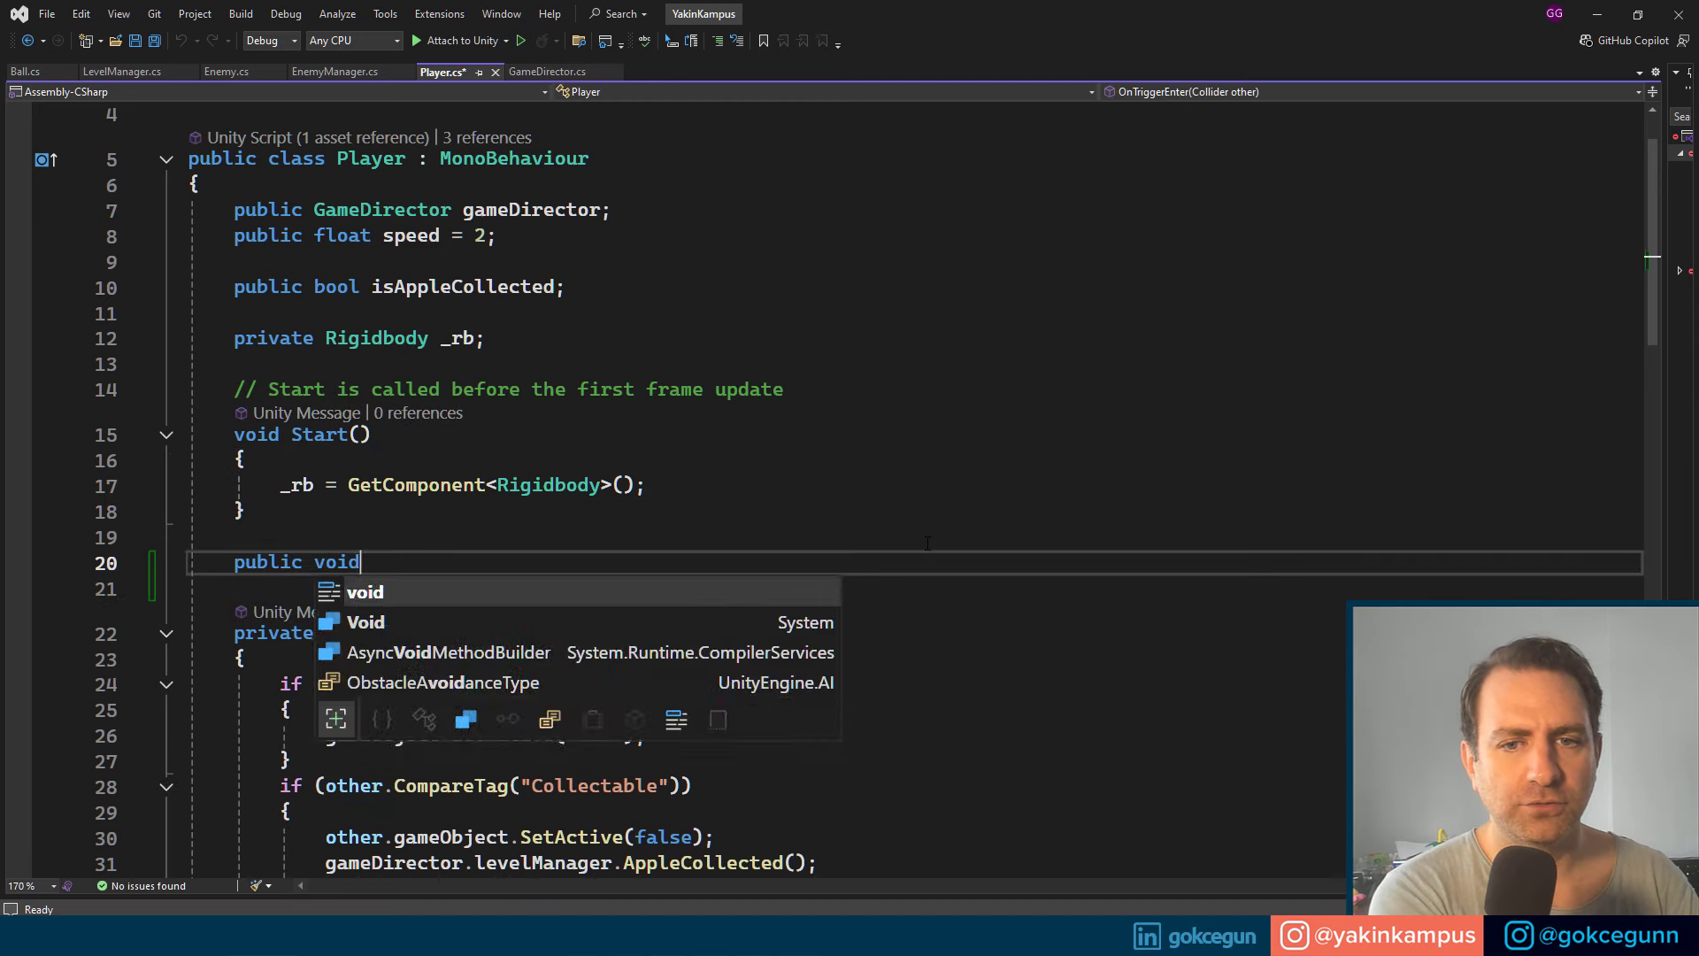
pyautogui.write(' RestartPla')
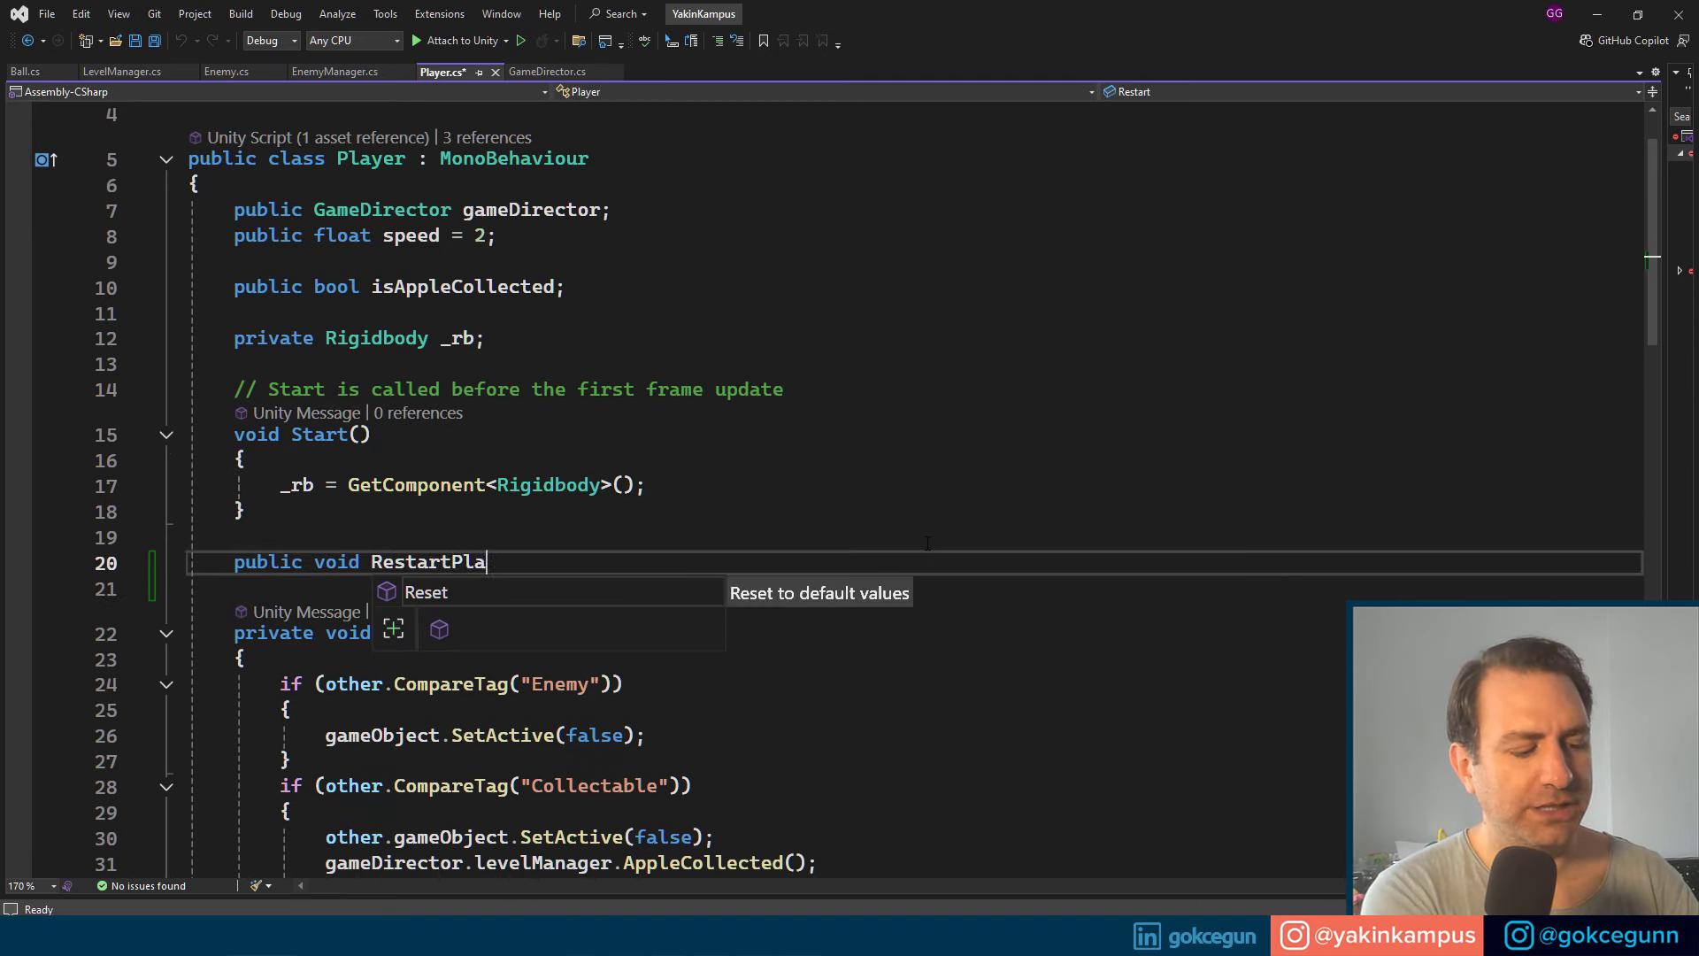
pyautogui.write('yer/(')
pyautogui.press('BackSpace')
pyautogui.press('BackSpace')
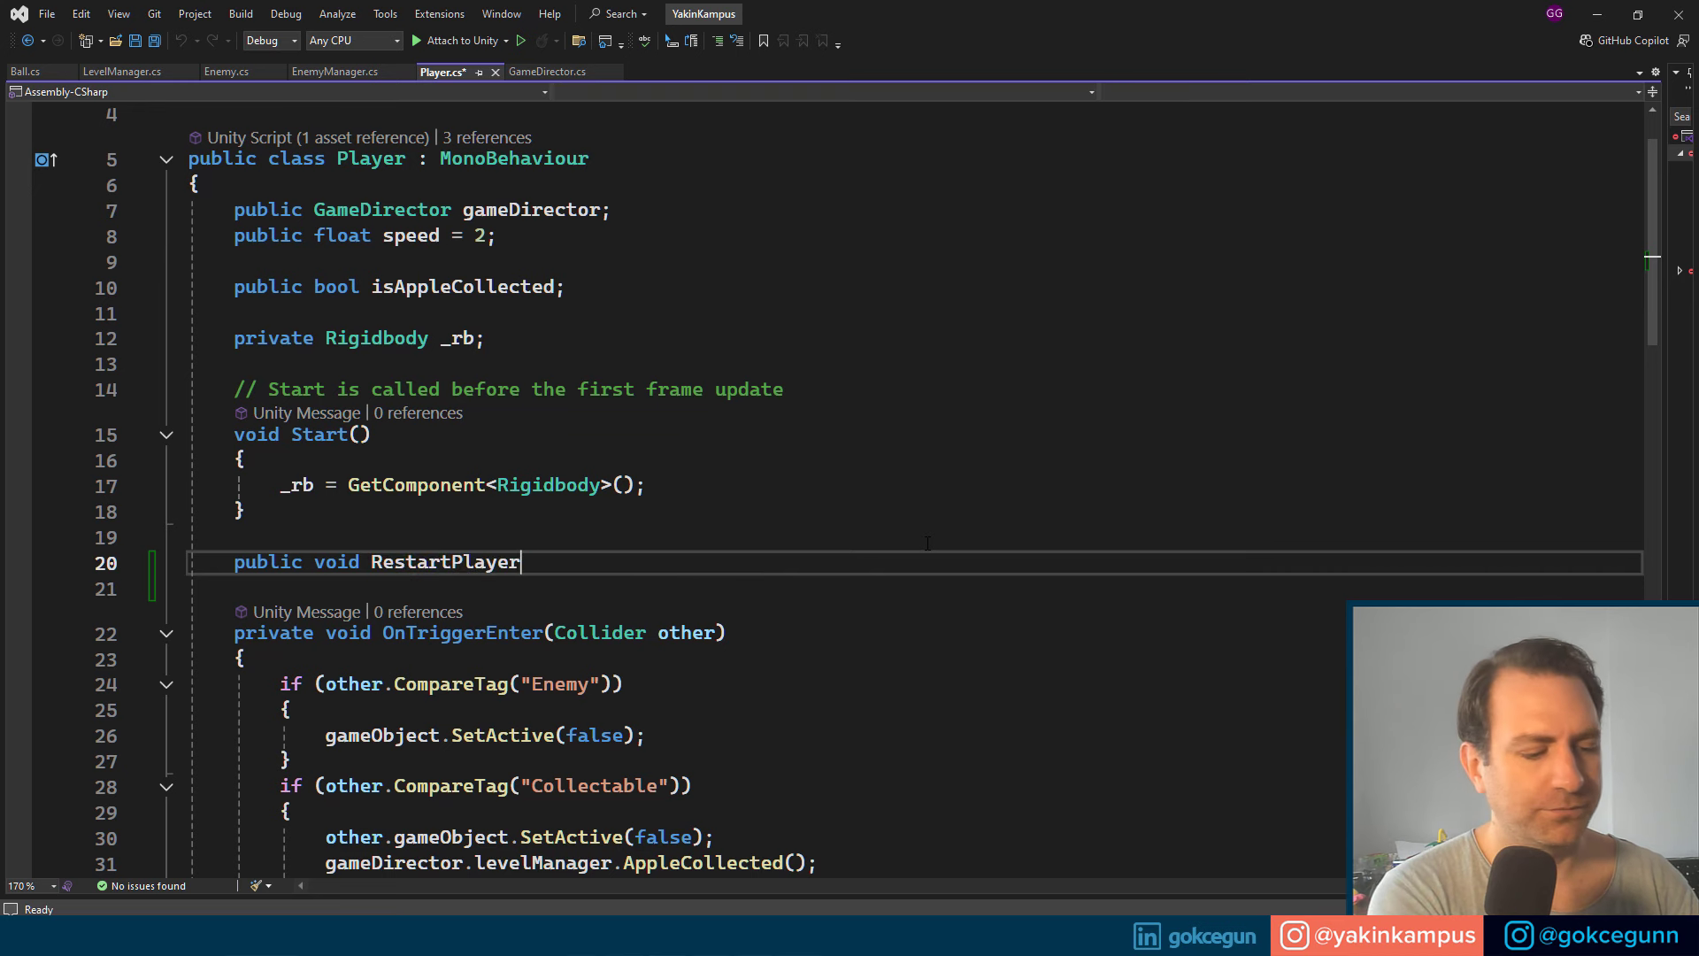
pyautogui.write('() {')
pyautogui.press('Return')
pyautogui.hotkey('ctrl', 's')
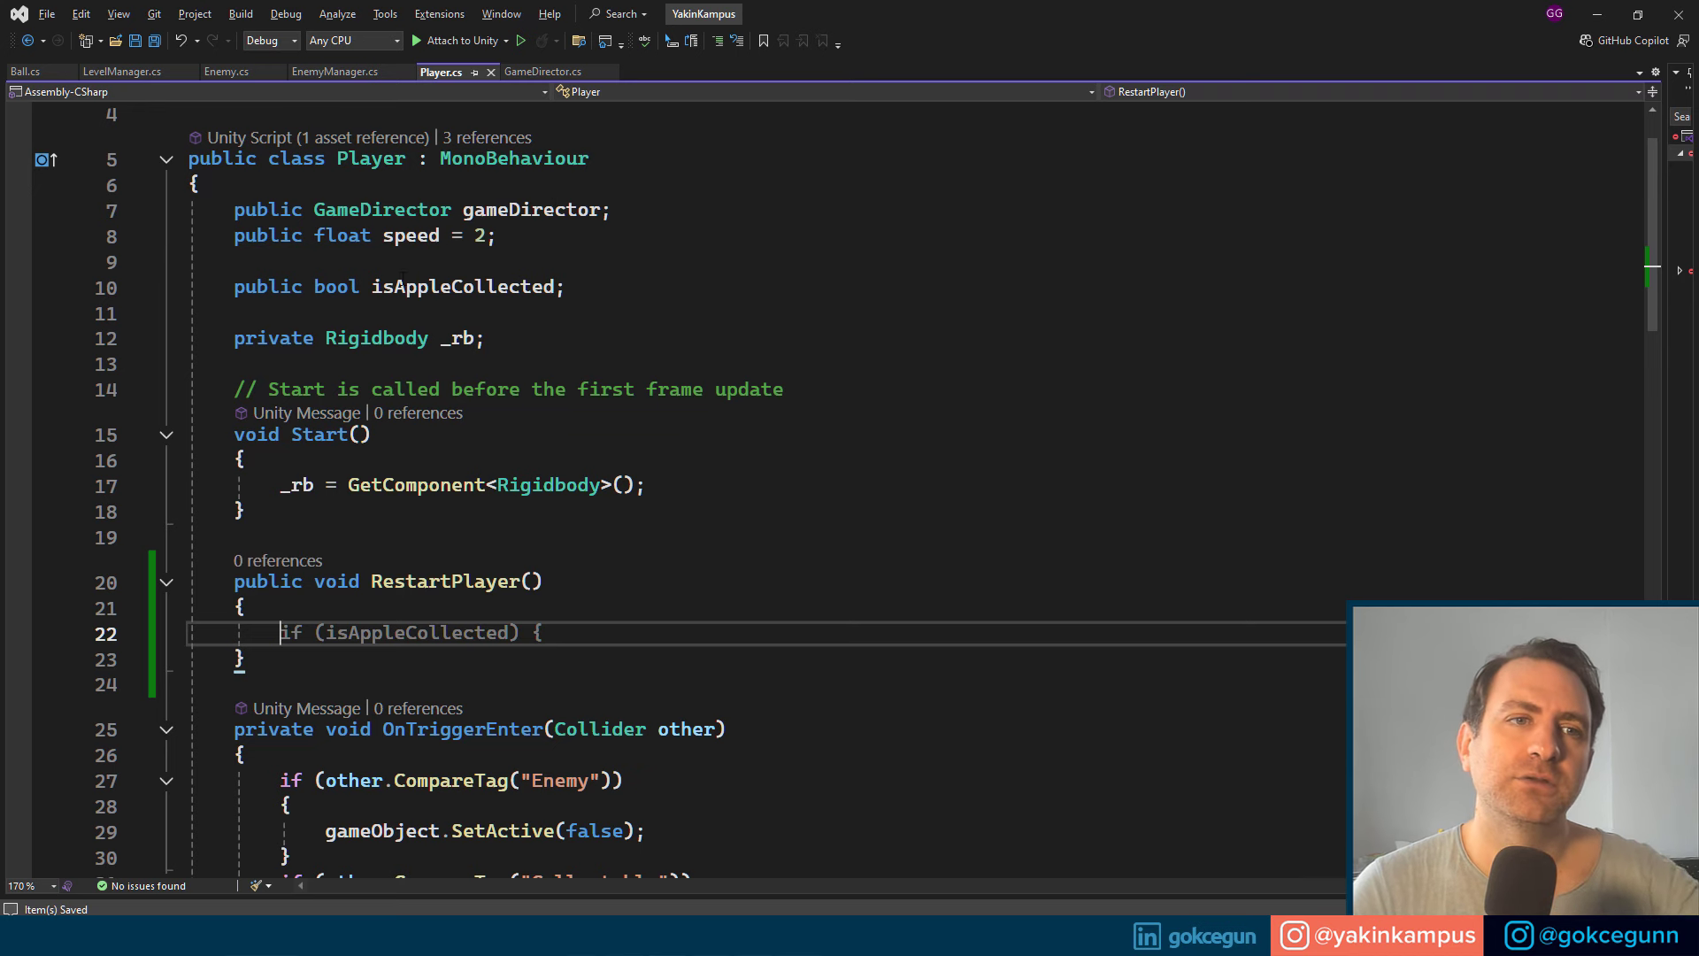
pyautogui.click(528, 78)
pyautogui.scroll(-1, 456, 457)
# Step: Declare a 'public Player player;' field at the top of the GameDirector class
pyautogui.click(681, 546)
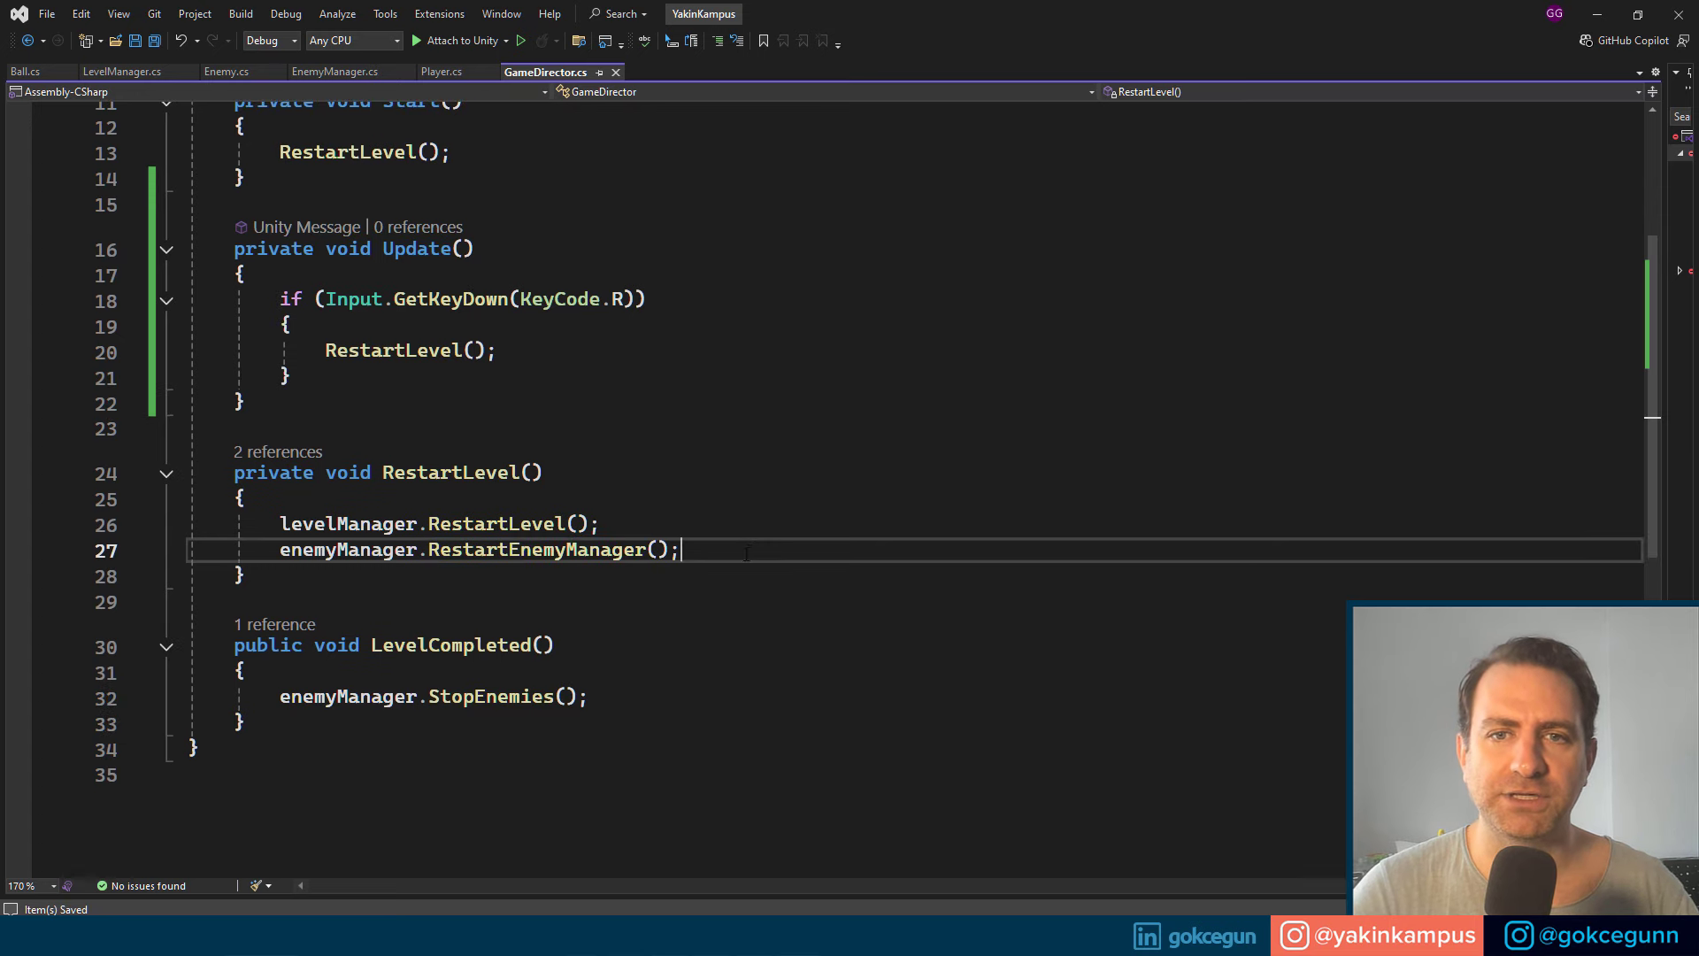
pyautogui.scroll(2, 531, 354)
pyautogui.scroll(2, 537, 290)
pyautogui.click(544, 266)
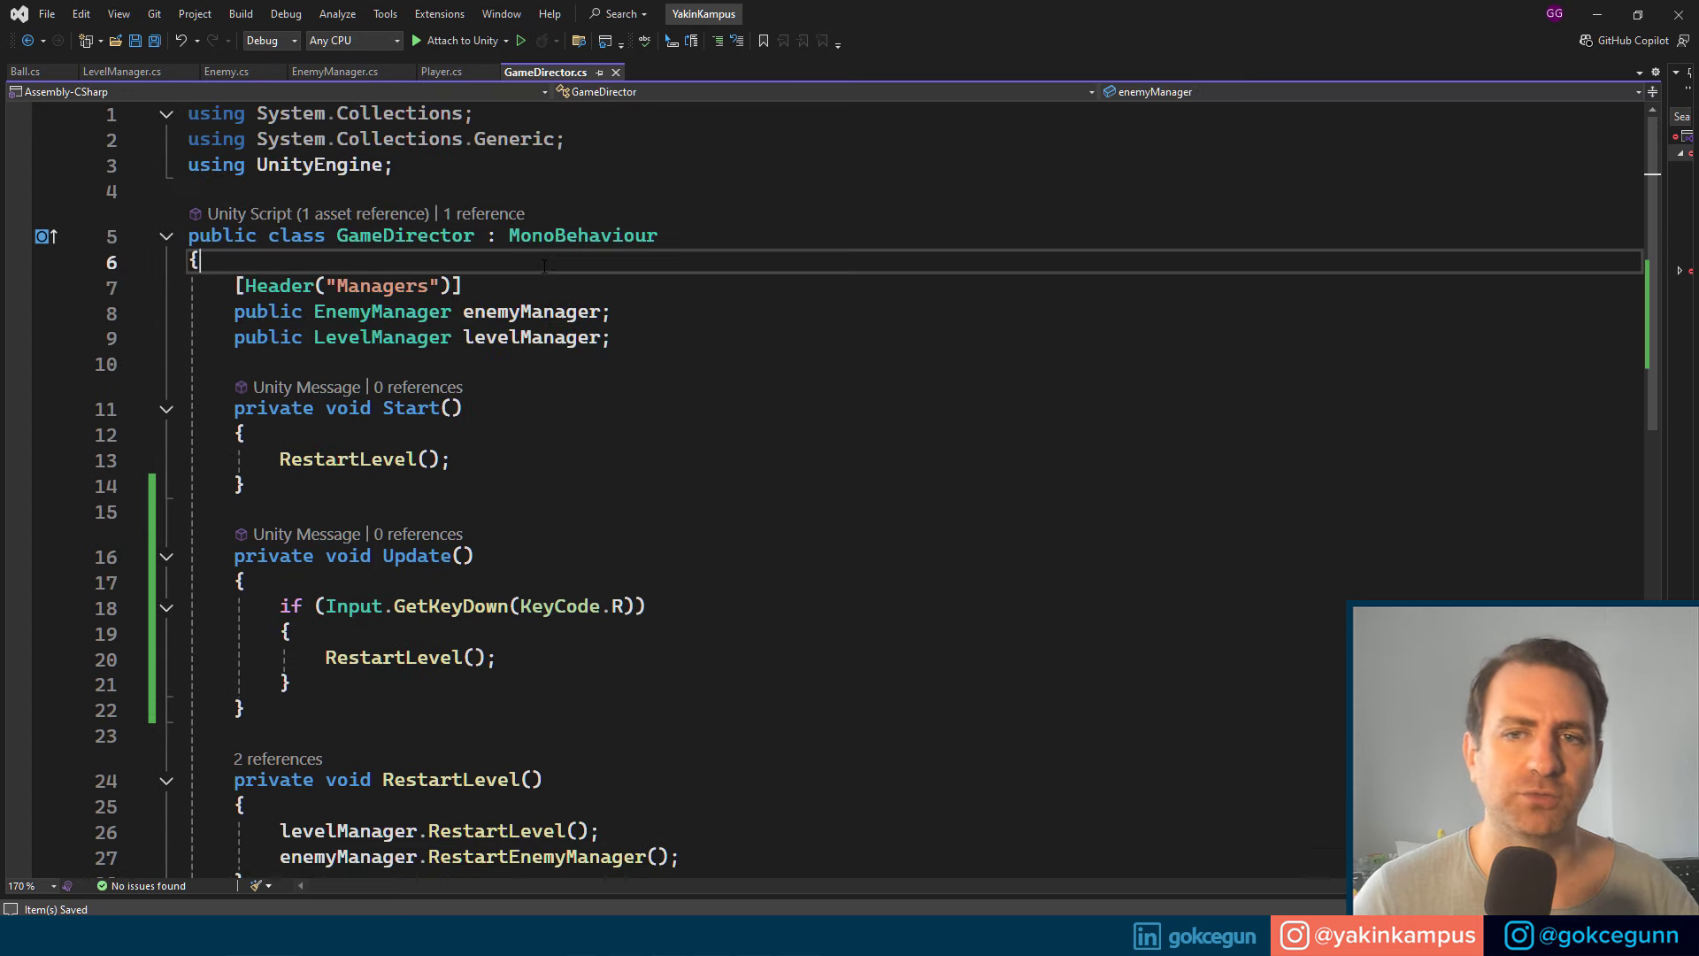
pyautogui.press('Return')
pyautogui.write('pub')
pyautogui.press('Tab')
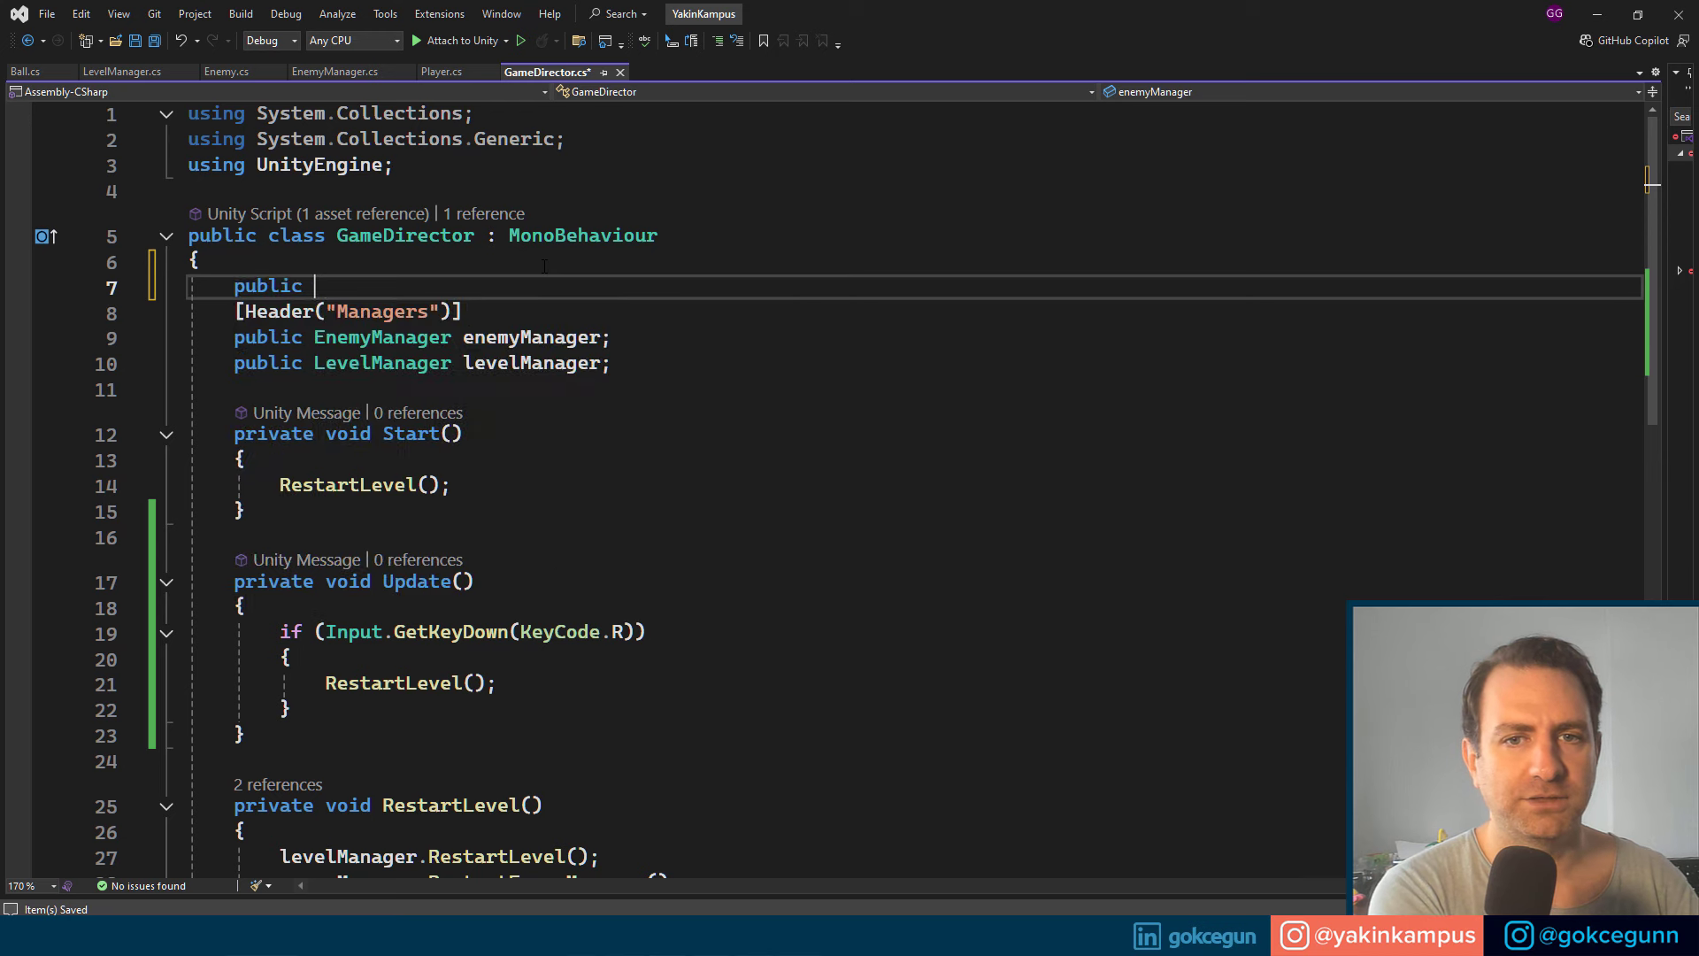
pyautogui.write('Pla')
pyautogui.press('Tab')
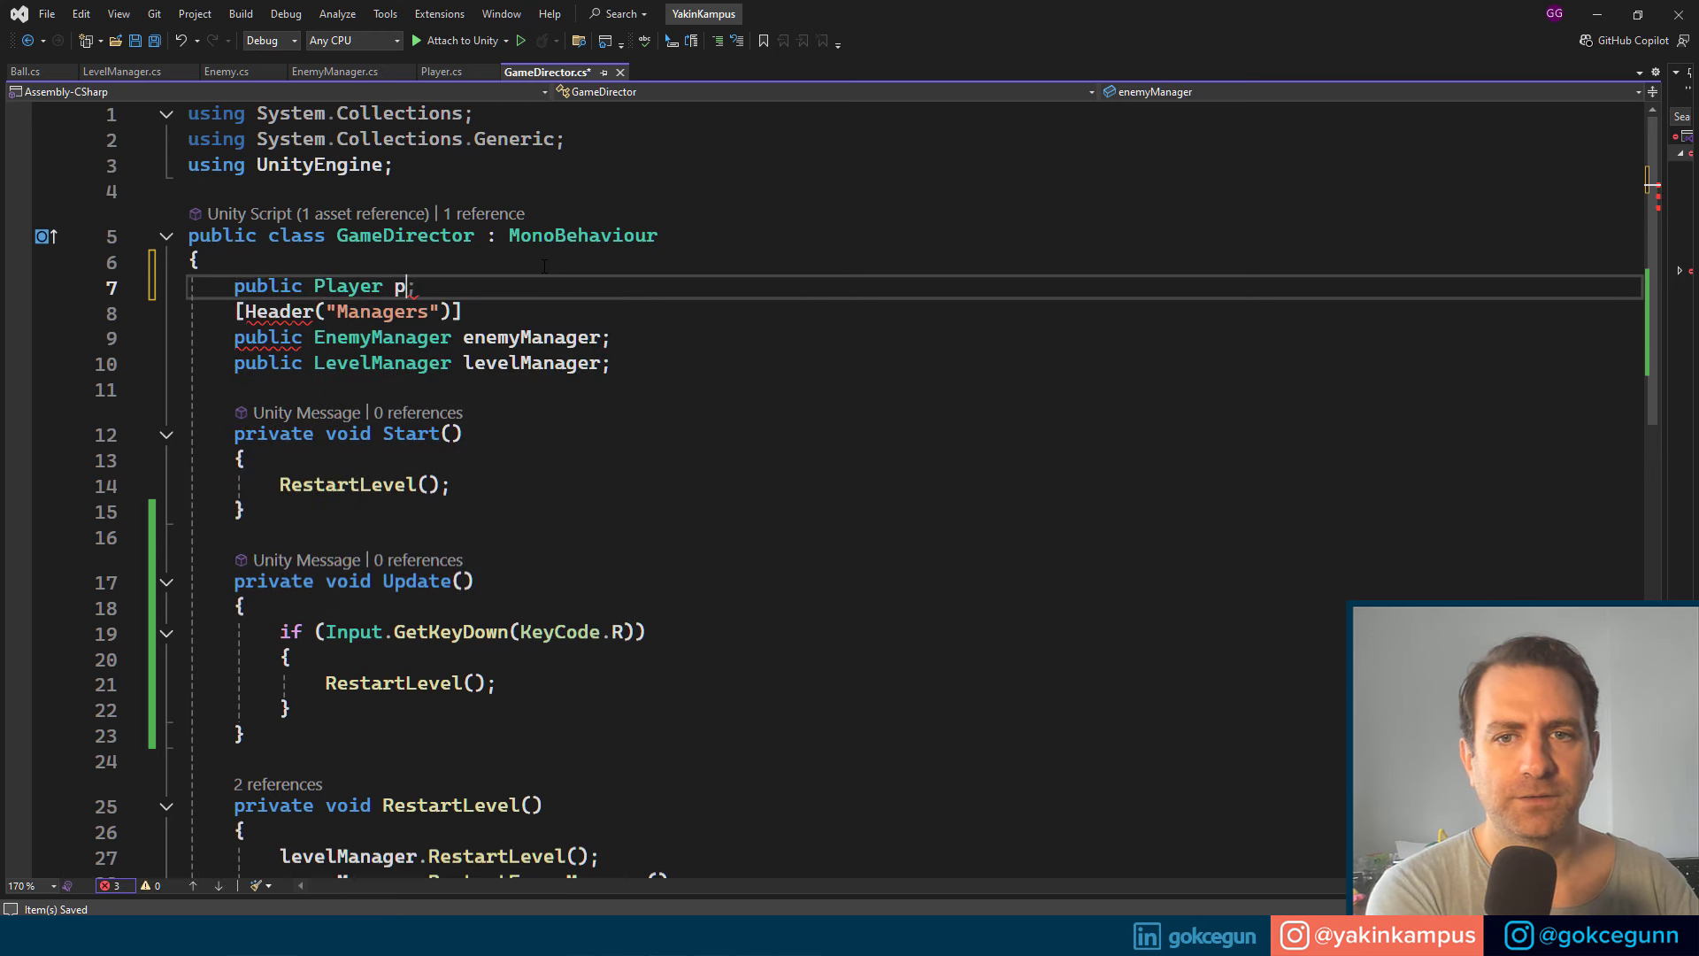
pyautogui.write('pla')
pyautogui.press('Tab')
pyautogui.write(';')
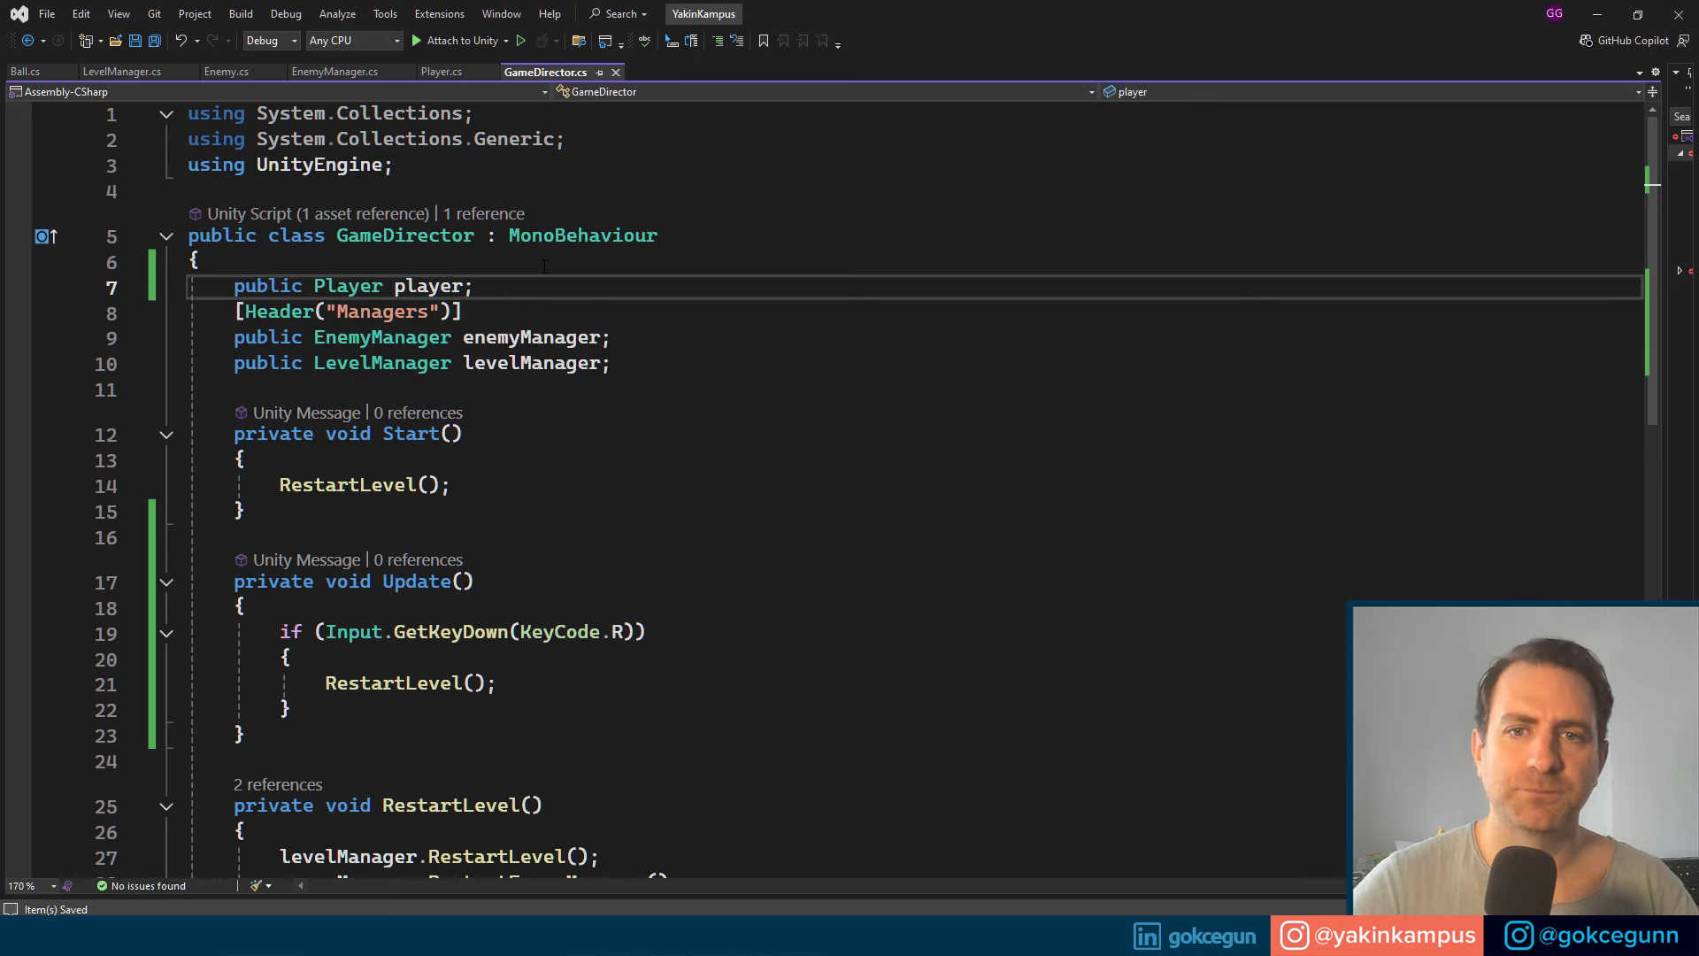
# Step: Call player.RestartPlayer(); in RestartLevel after RestartEnemyManager, then jump to its definition with F12
pyautogui.scroll(-3, 496, 456)
pyautogui.click(690, 652)
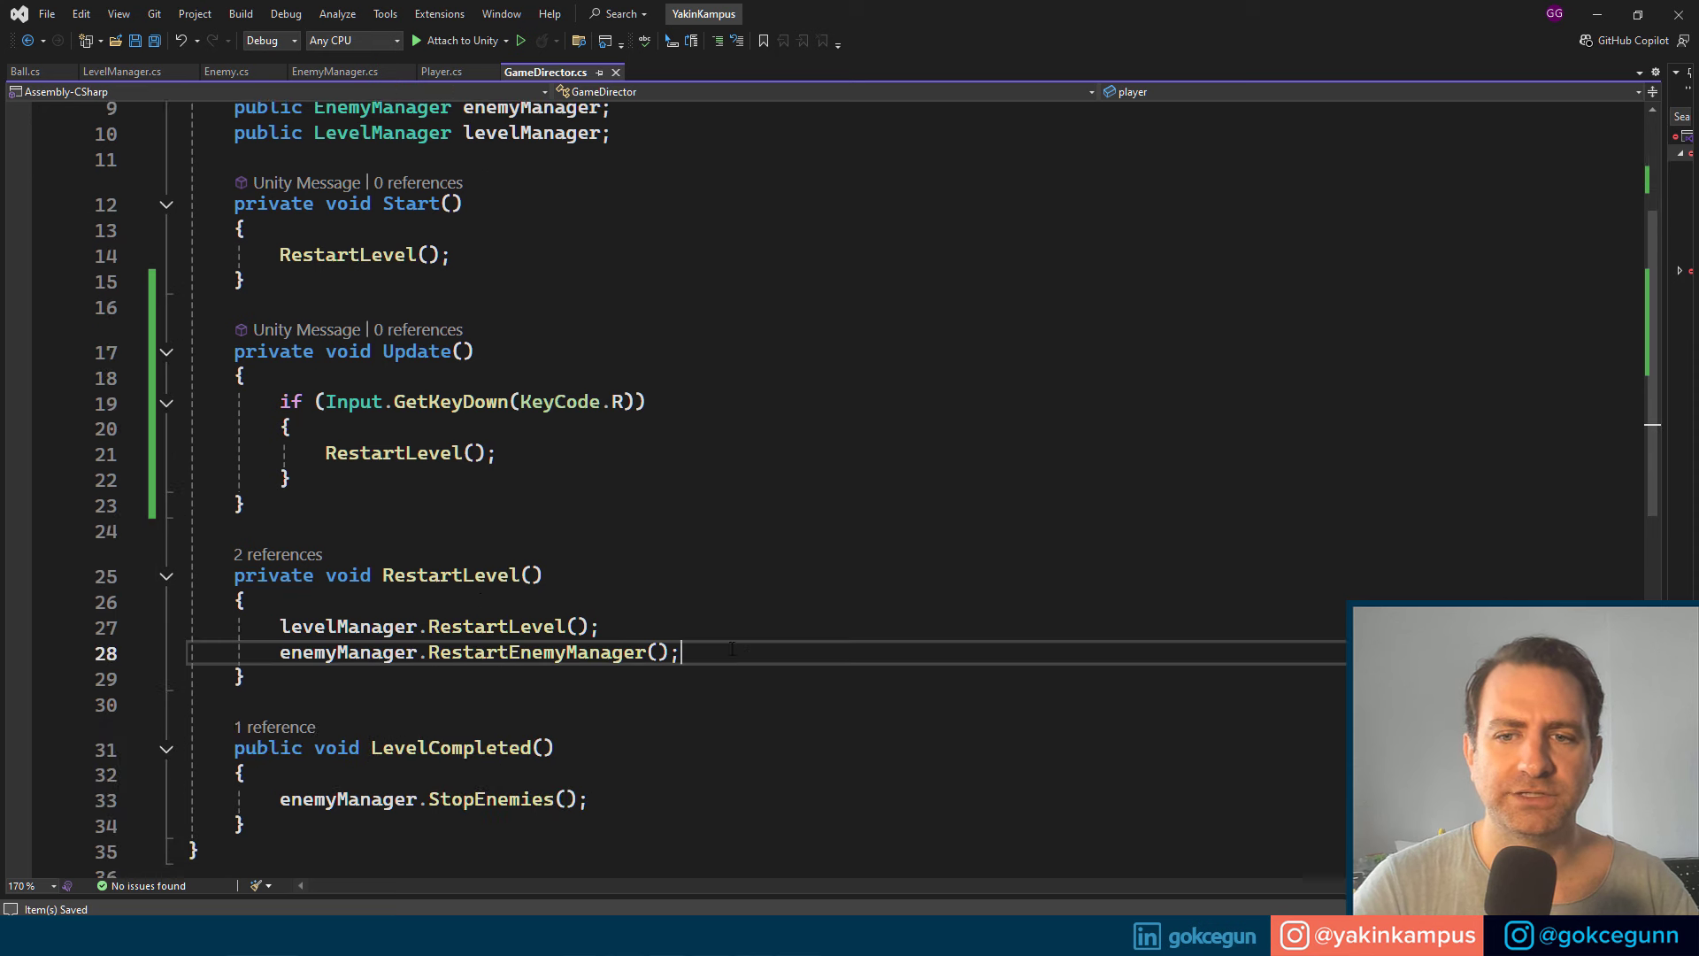
pyautogui.press('Return')
pyautogui.write('pla')
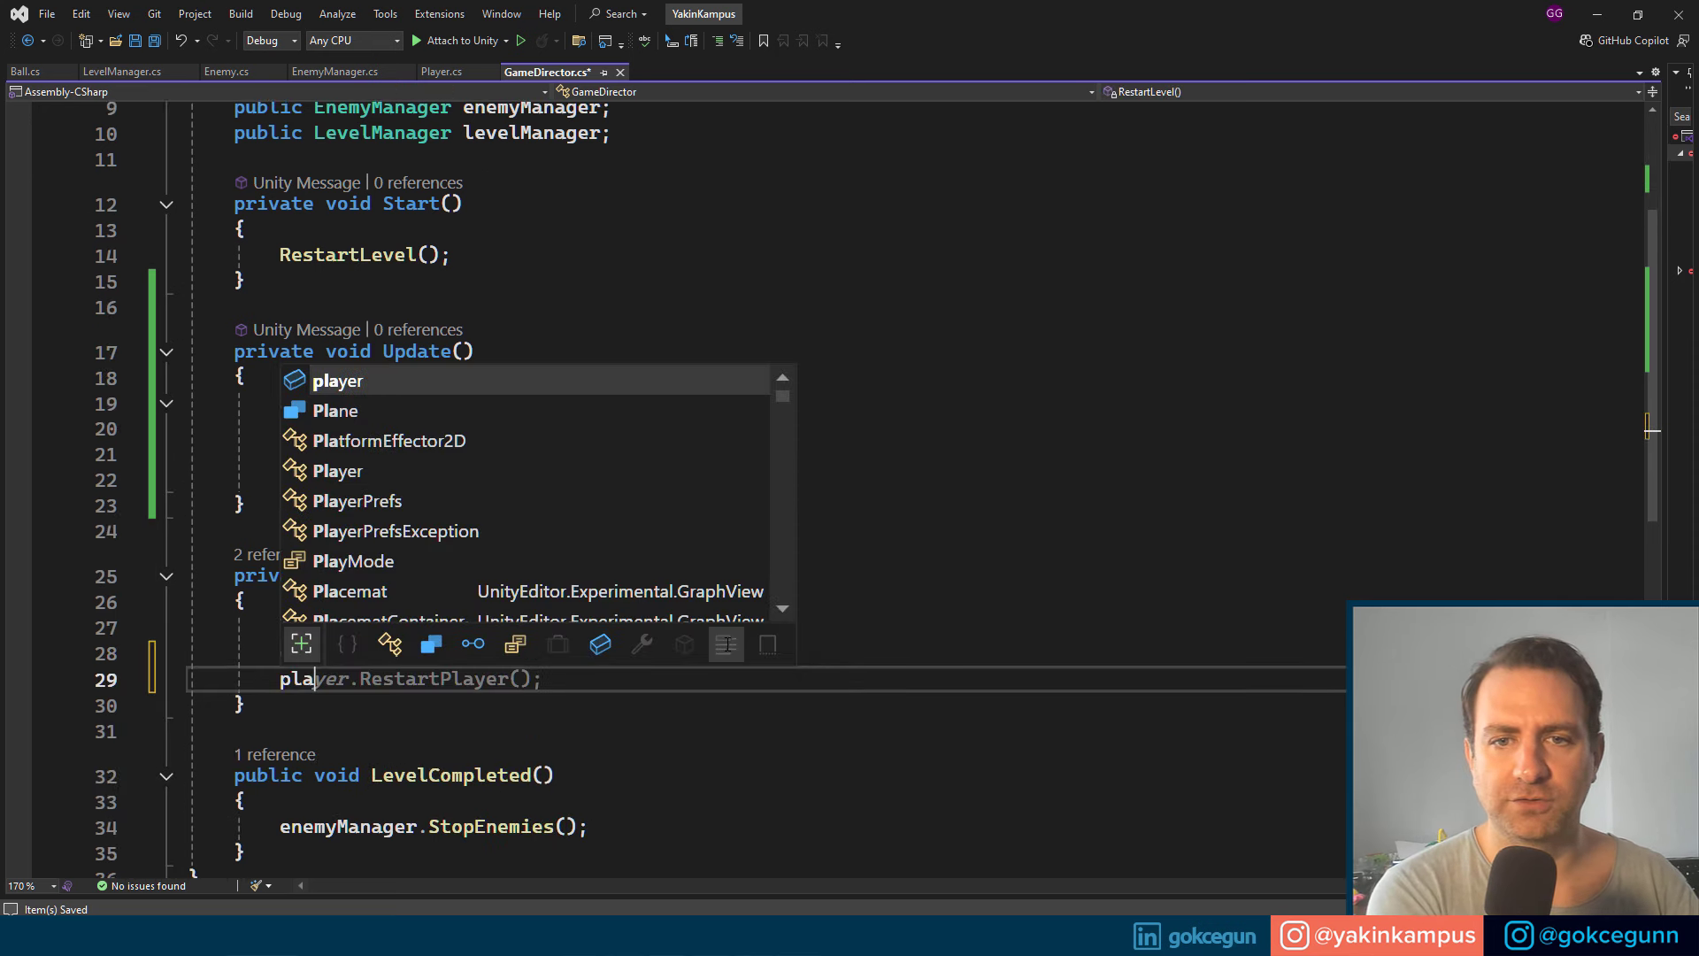
pyautogui.press('Tab')
pyautogui.write('.')
pyautogui.press('Tab')
pyautogui.write('();')
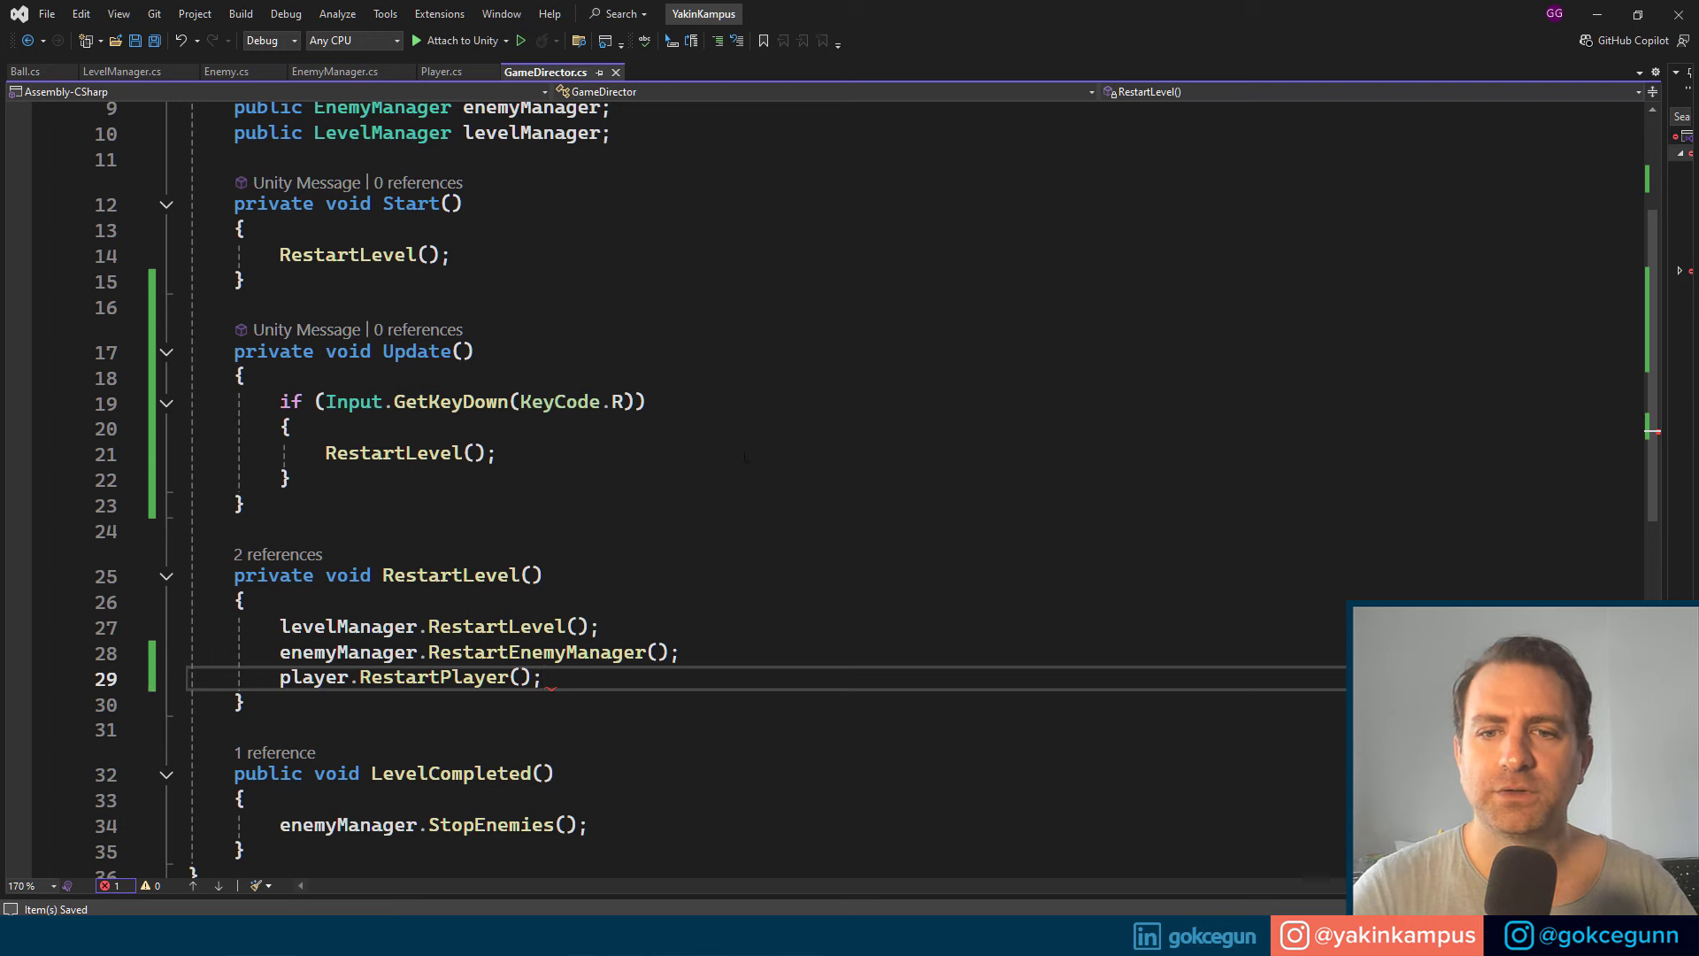
pyautogui.click(468, 677)
pyautogui.press('F12')
# Step: Make RestartPlayer set _rb.position = Vector3.zero; and save Player.cs
pyautogui.scroll(-1, 423, 659)
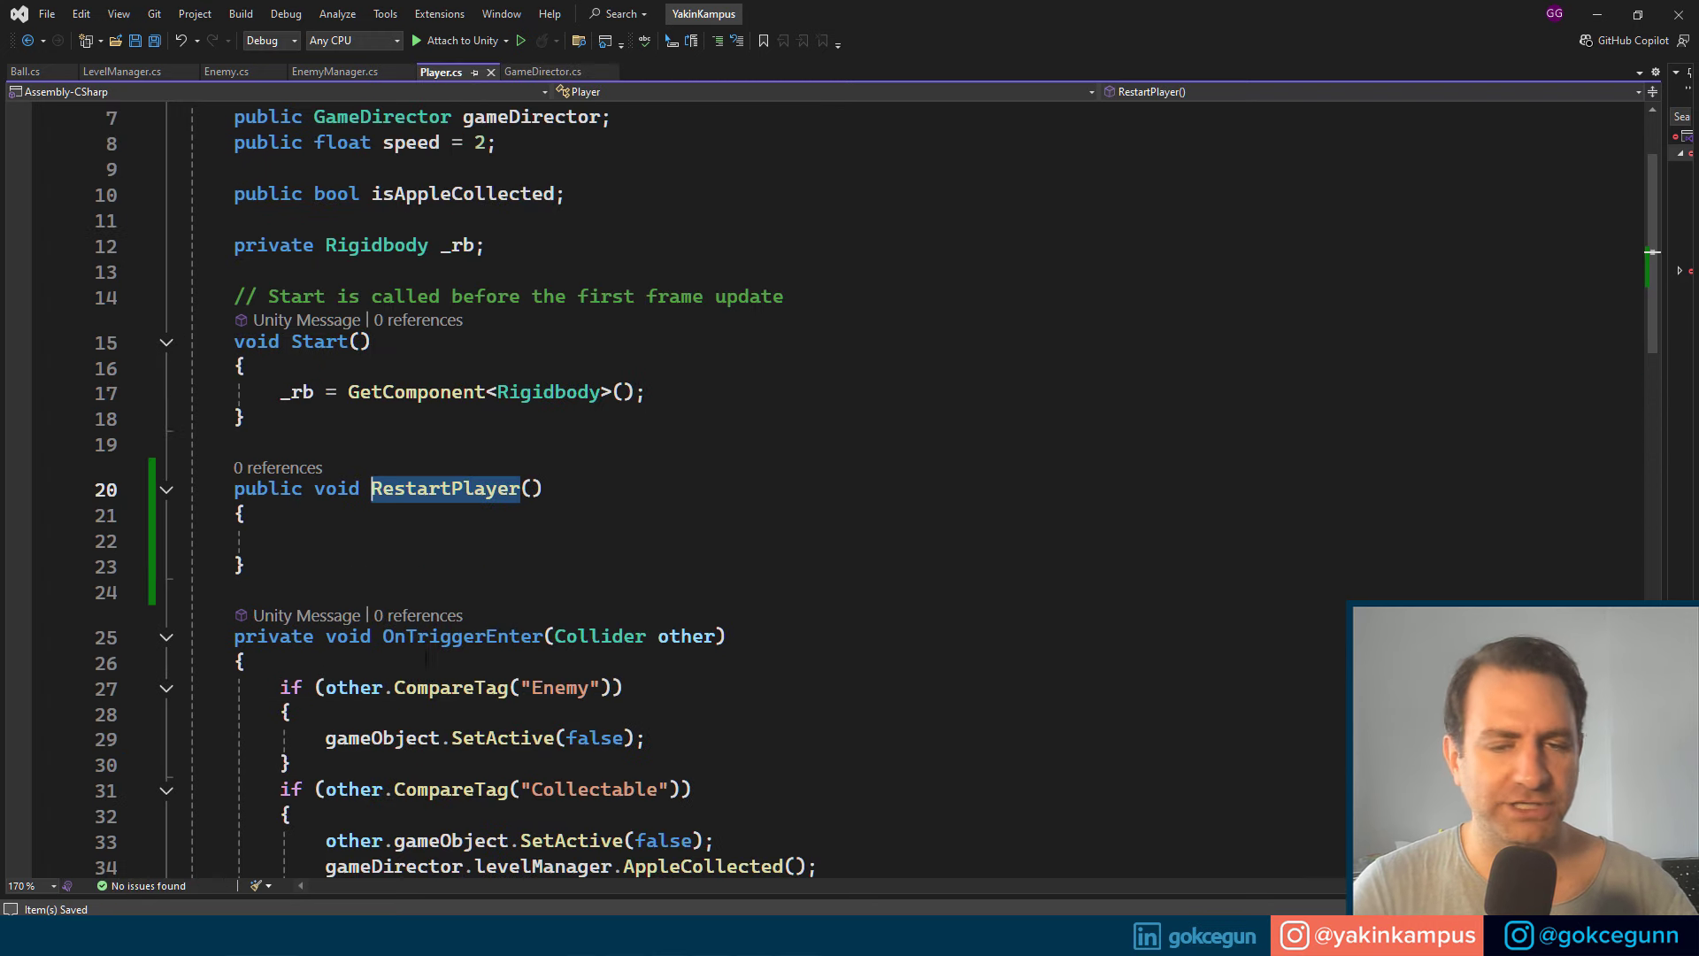
pyautogui.click(365, 540)
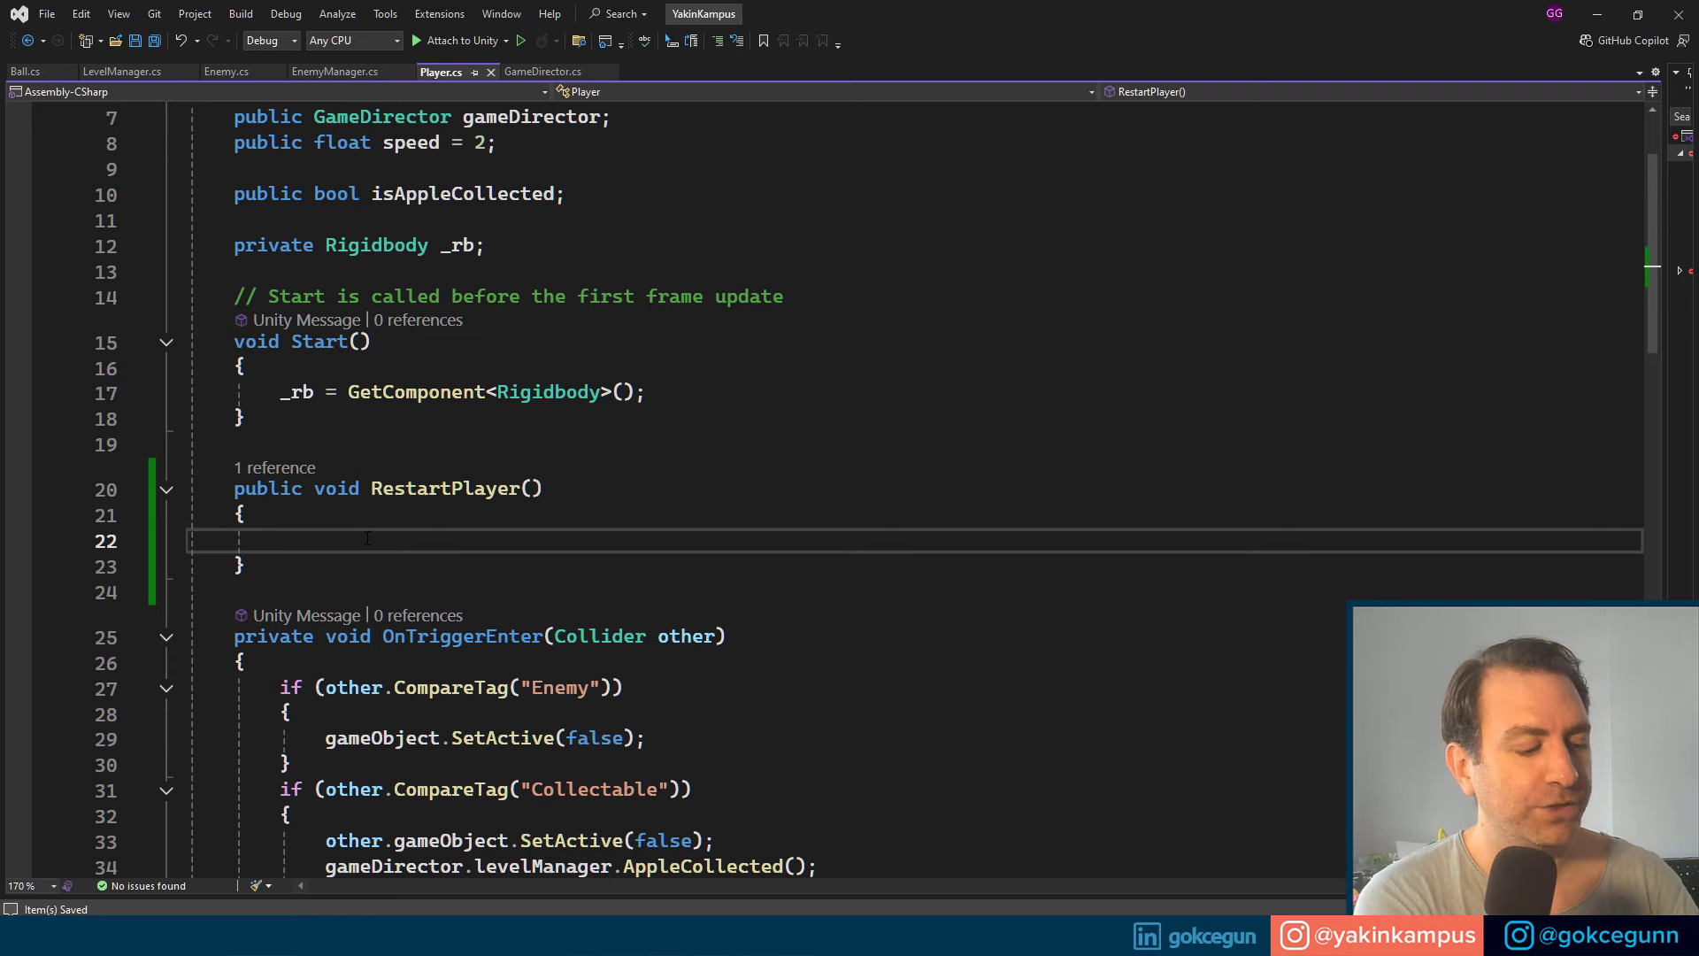
pyautogui.write('tr.')
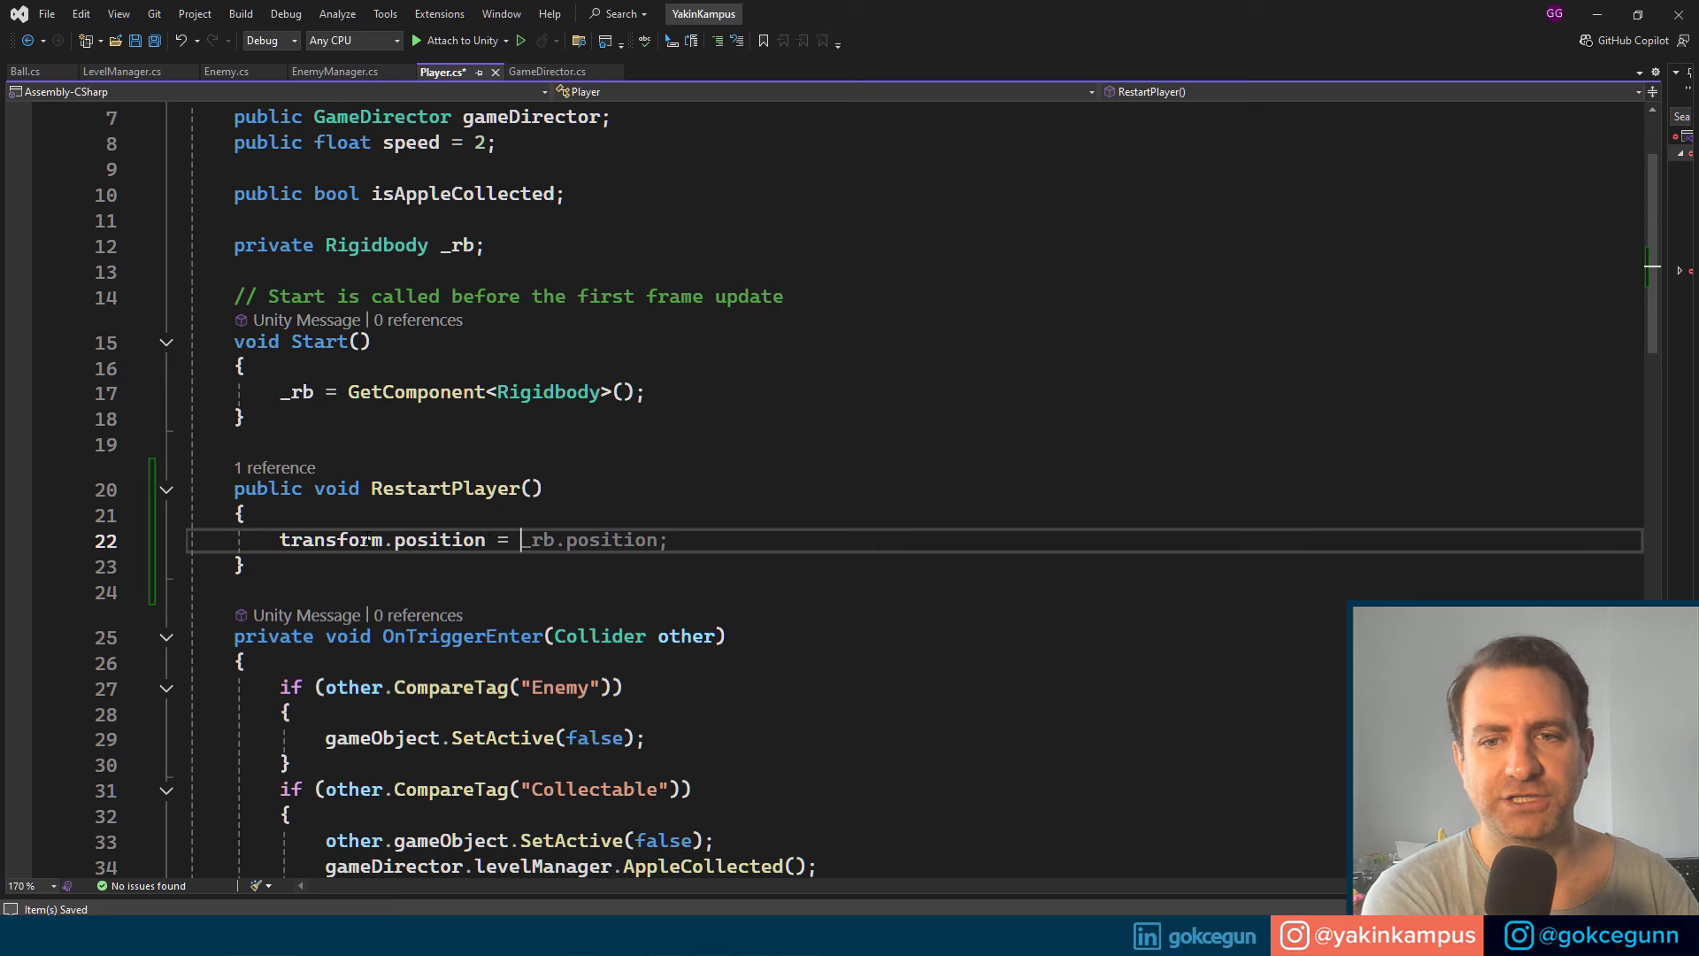
pyautogui.write('vec')
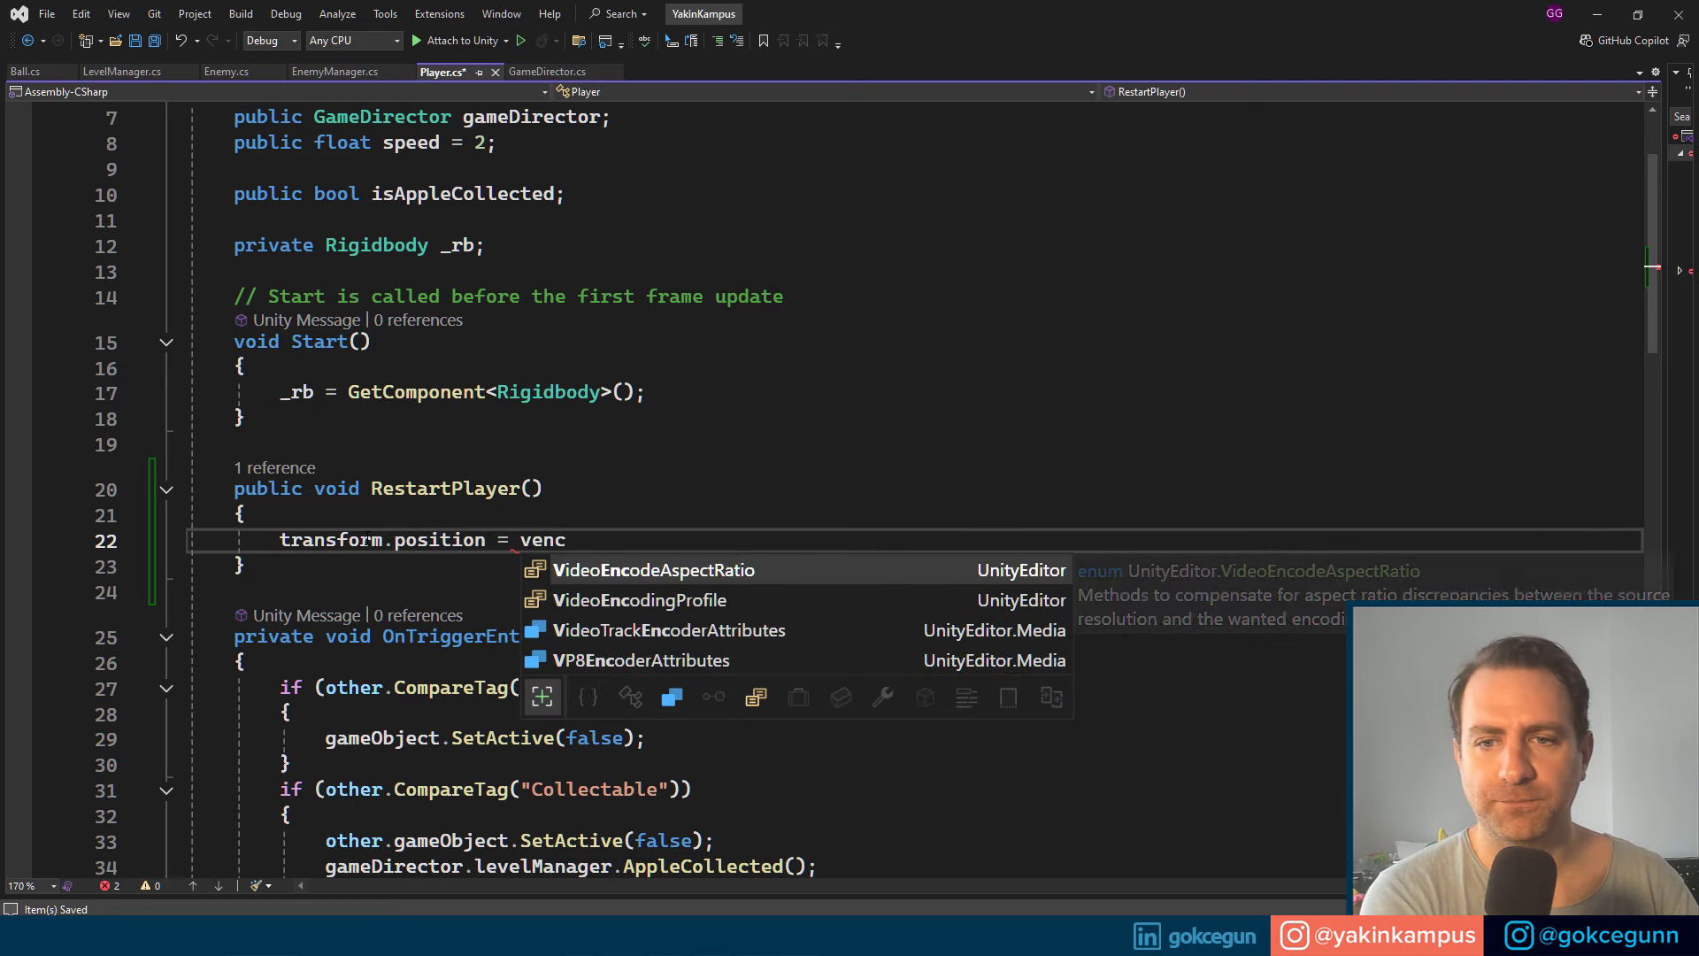
pyautogui.write('.ze')
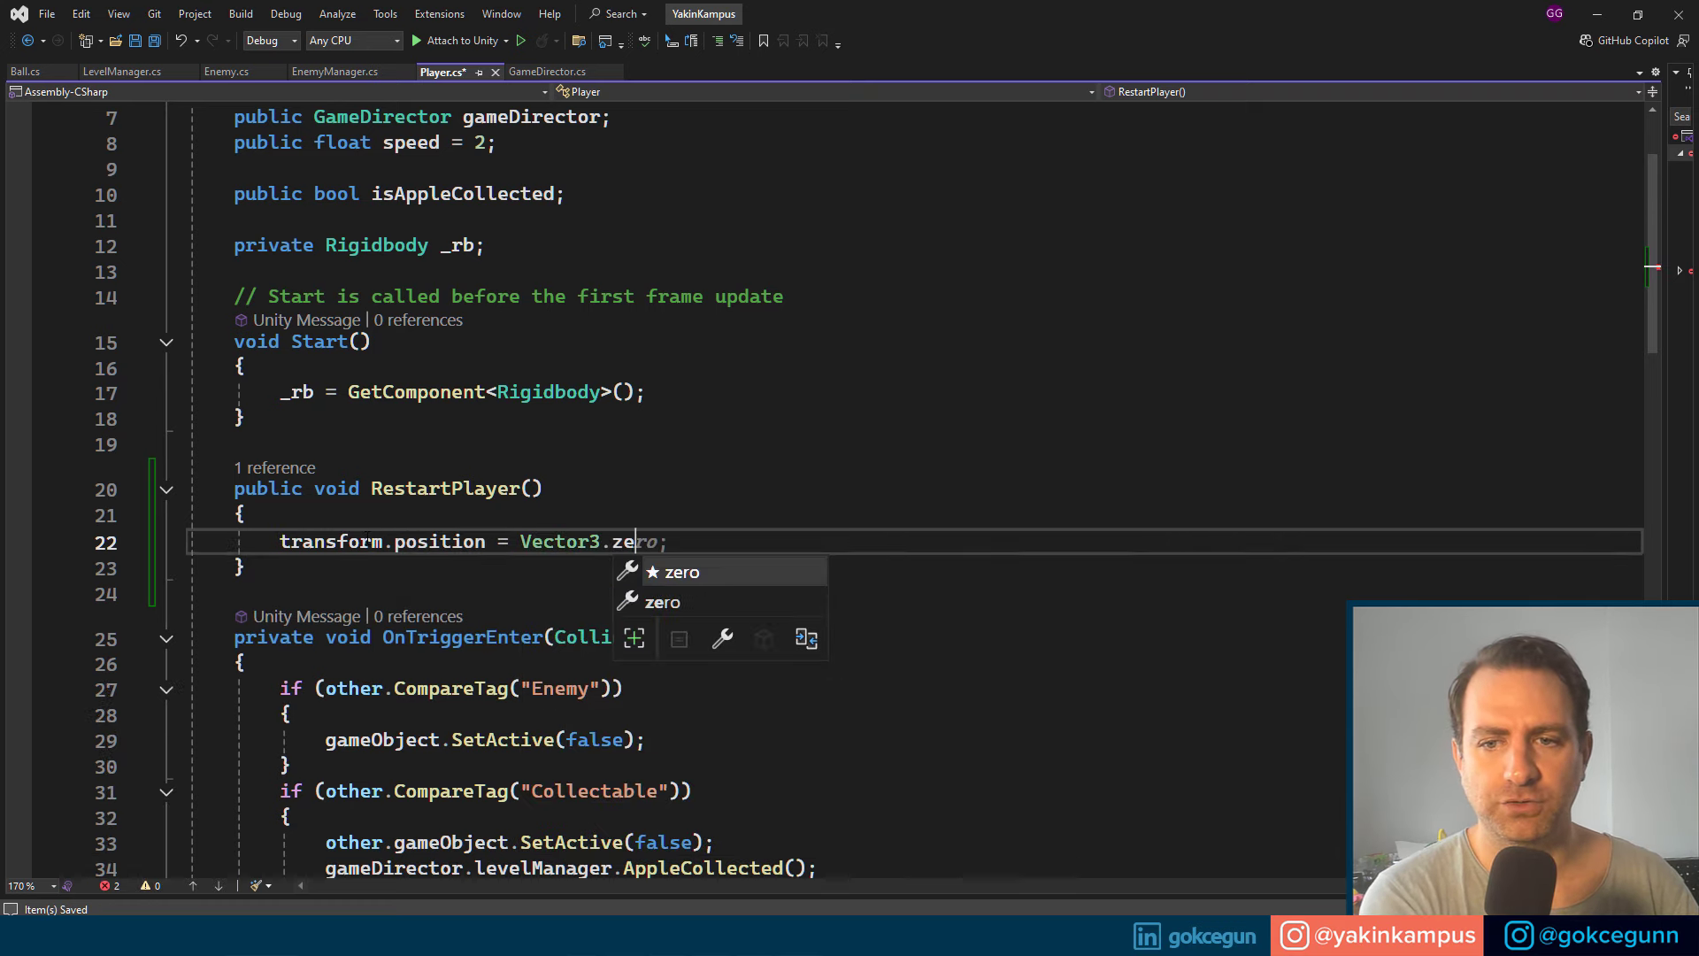
pyautogui.write('ro;')
pyautogui.hotkey('ctrl', 's')
pyautogui.doubleClick(366, 539)
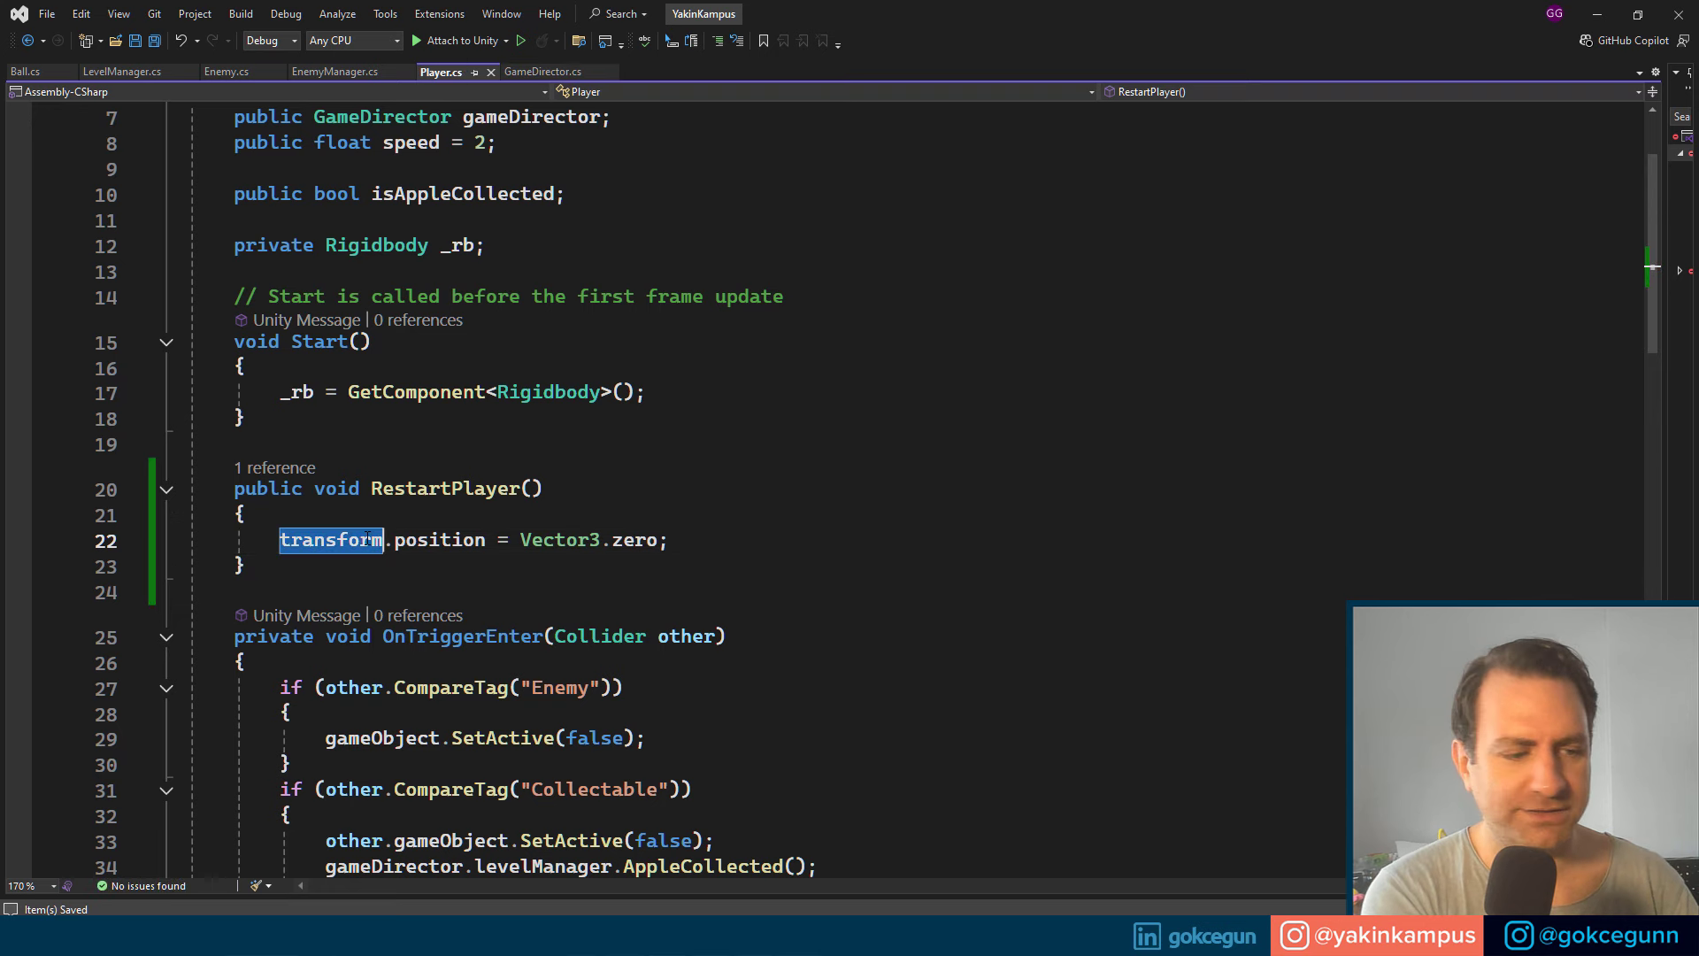
pyautogui.write('_rb')
pyautogui.press('Escape')
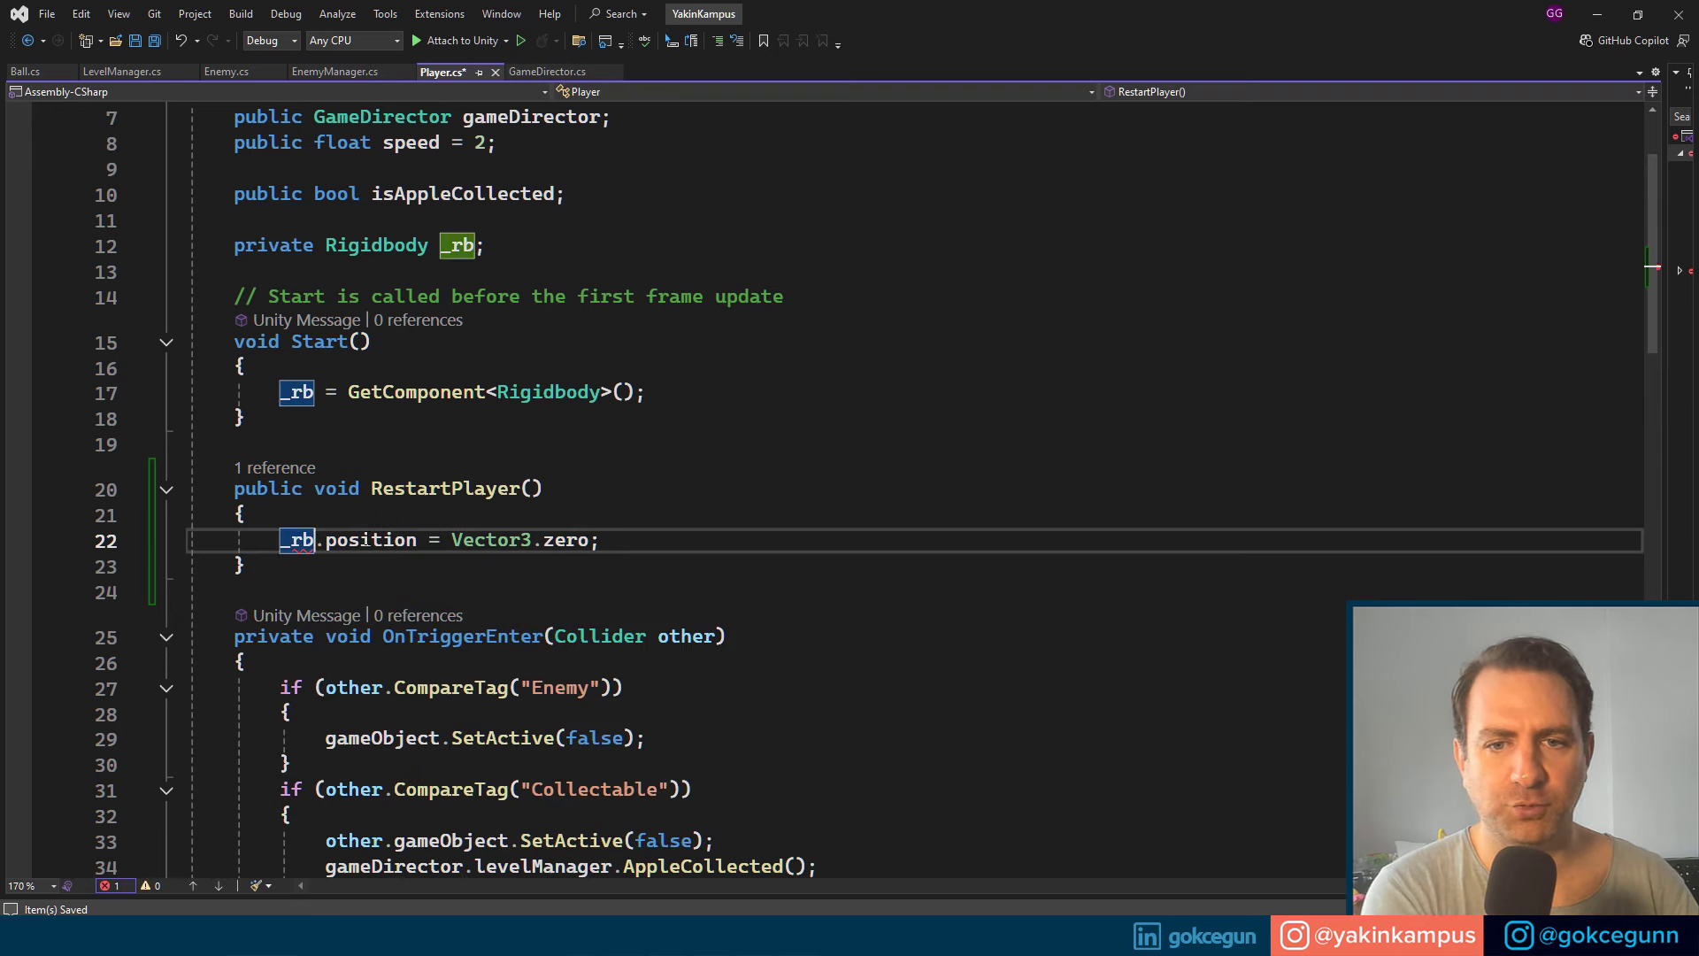
pyautogui.press('Up')
pyautogui.press('Up')
pyautogui.press('Up')
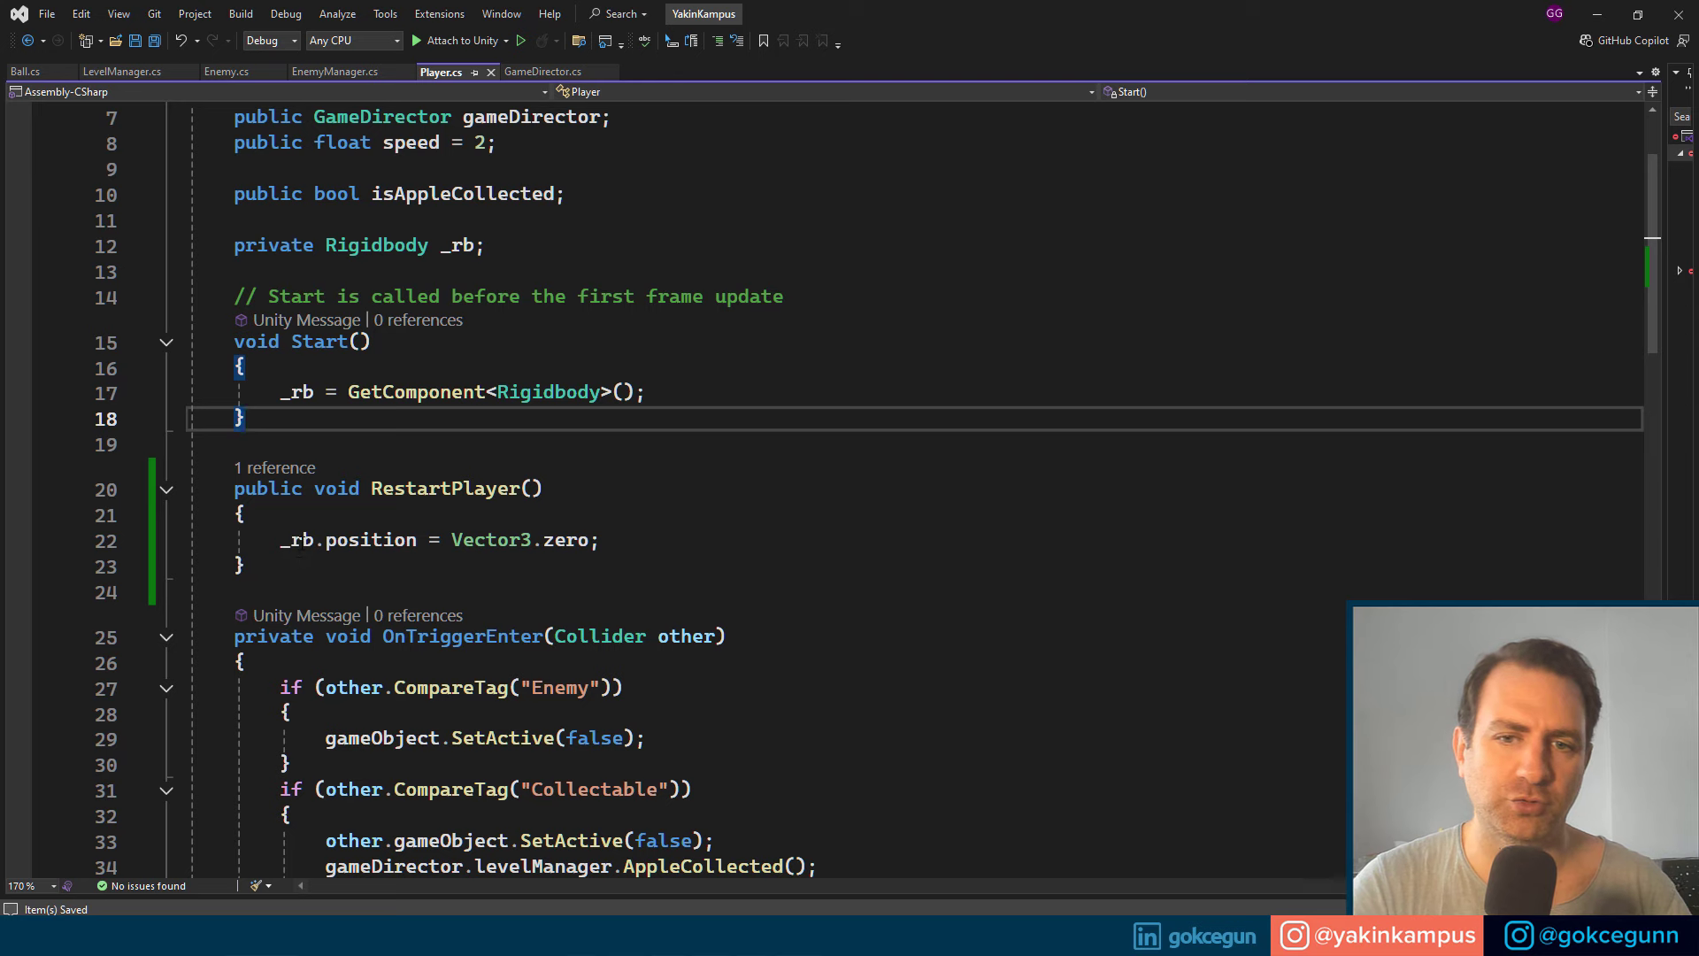
# Step: Review the new position-reset line and the Update method, then return to Unity
pyautogui.moveTo(600, 540); pyautogui.dragTo(280, 540)
pyautogui.scroll(-7, 571, 672)
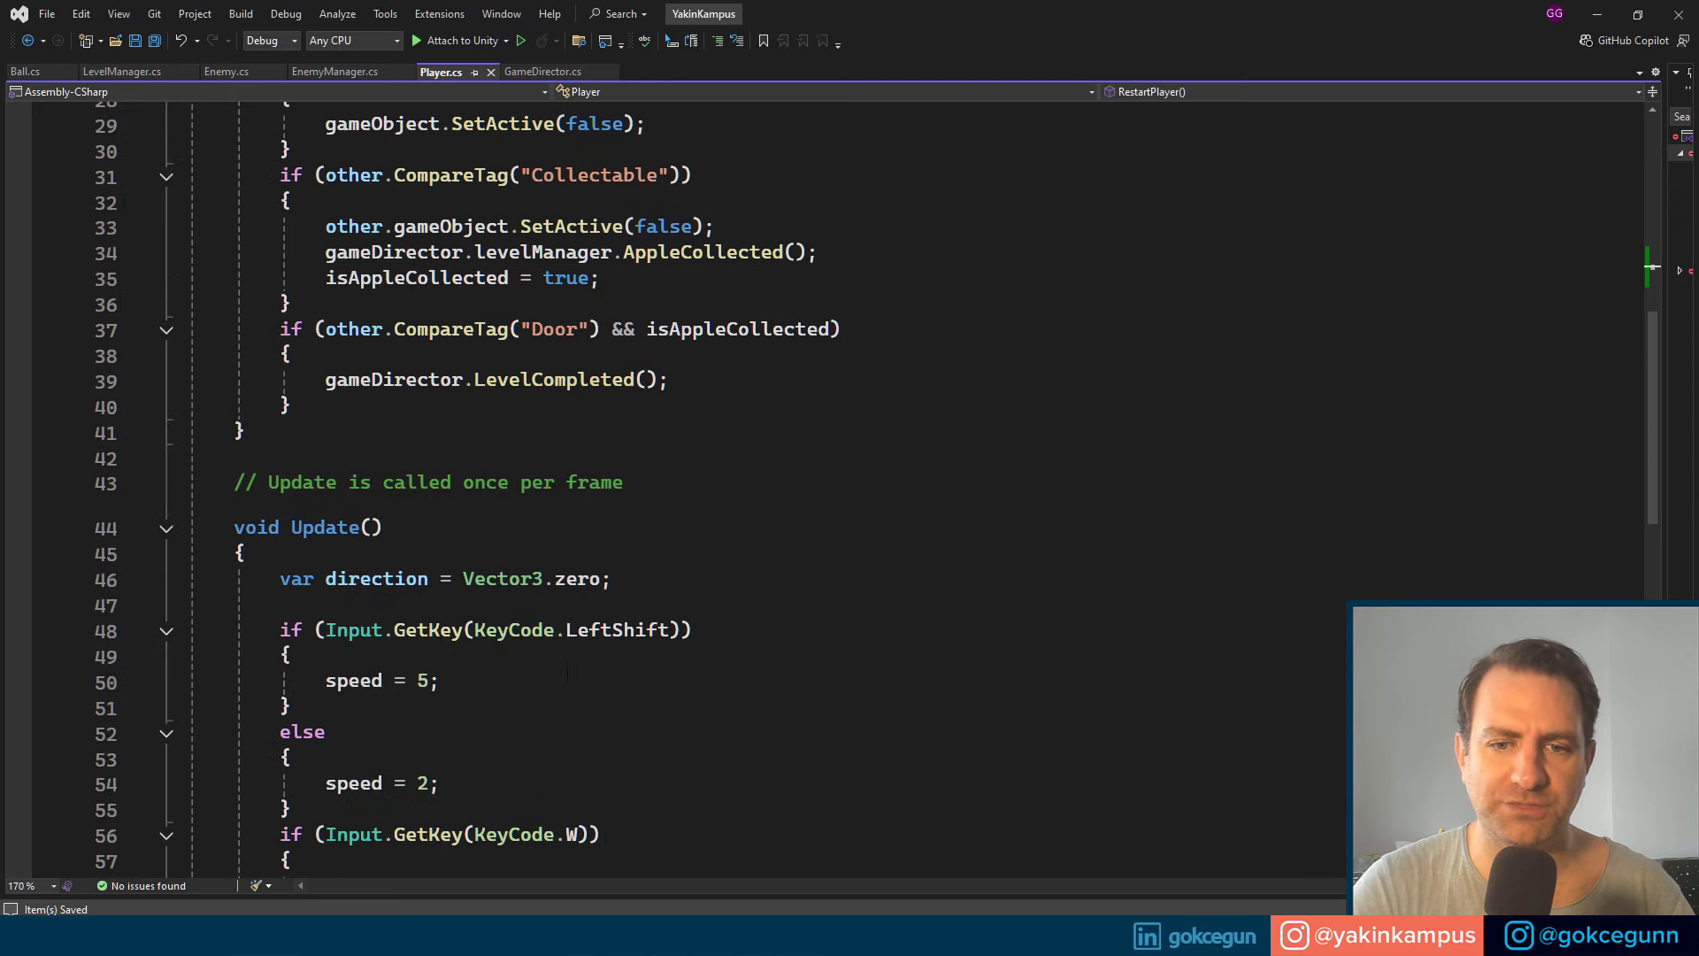
pyautogui.scroll(-4, 571, 673)
pyautogui.scroll(-3, 482, 694)
pyautogui.moveTo(280, 706); pyautogui.dragTo(648, 707)
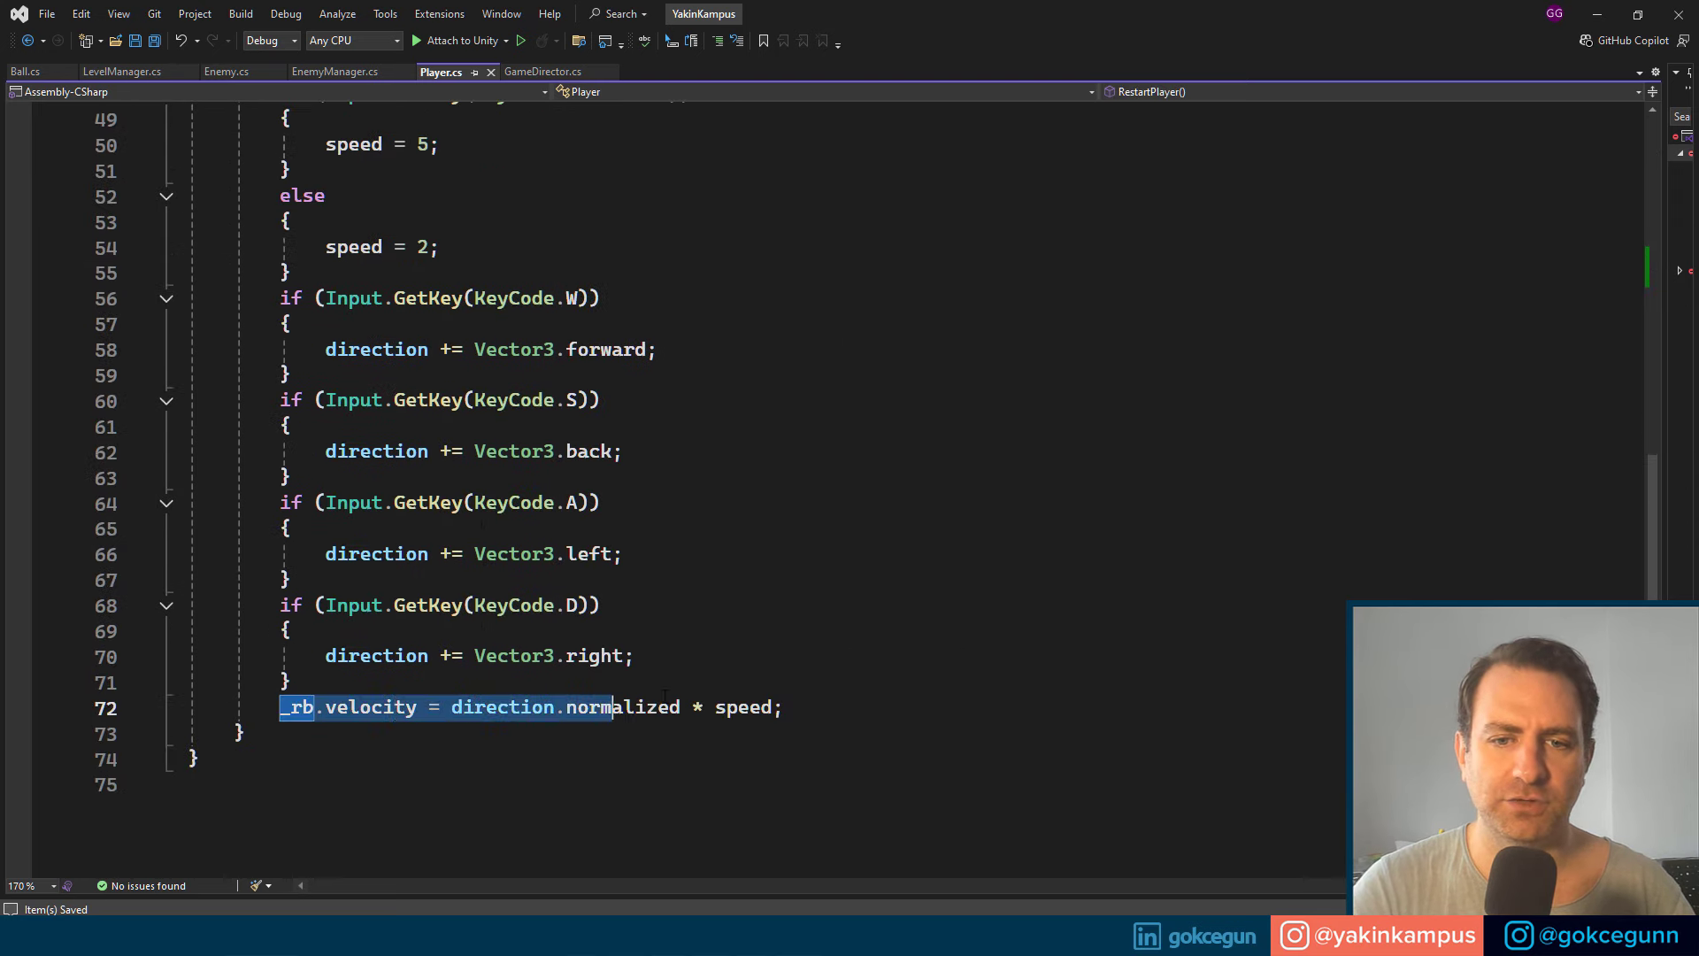
pyautogui.click(666, 656)
pyautogui.scroll(2, 666, 656)
pyautogui.scroll(5, 666, 619)
pyautogui.scroll(1, 667, 620)
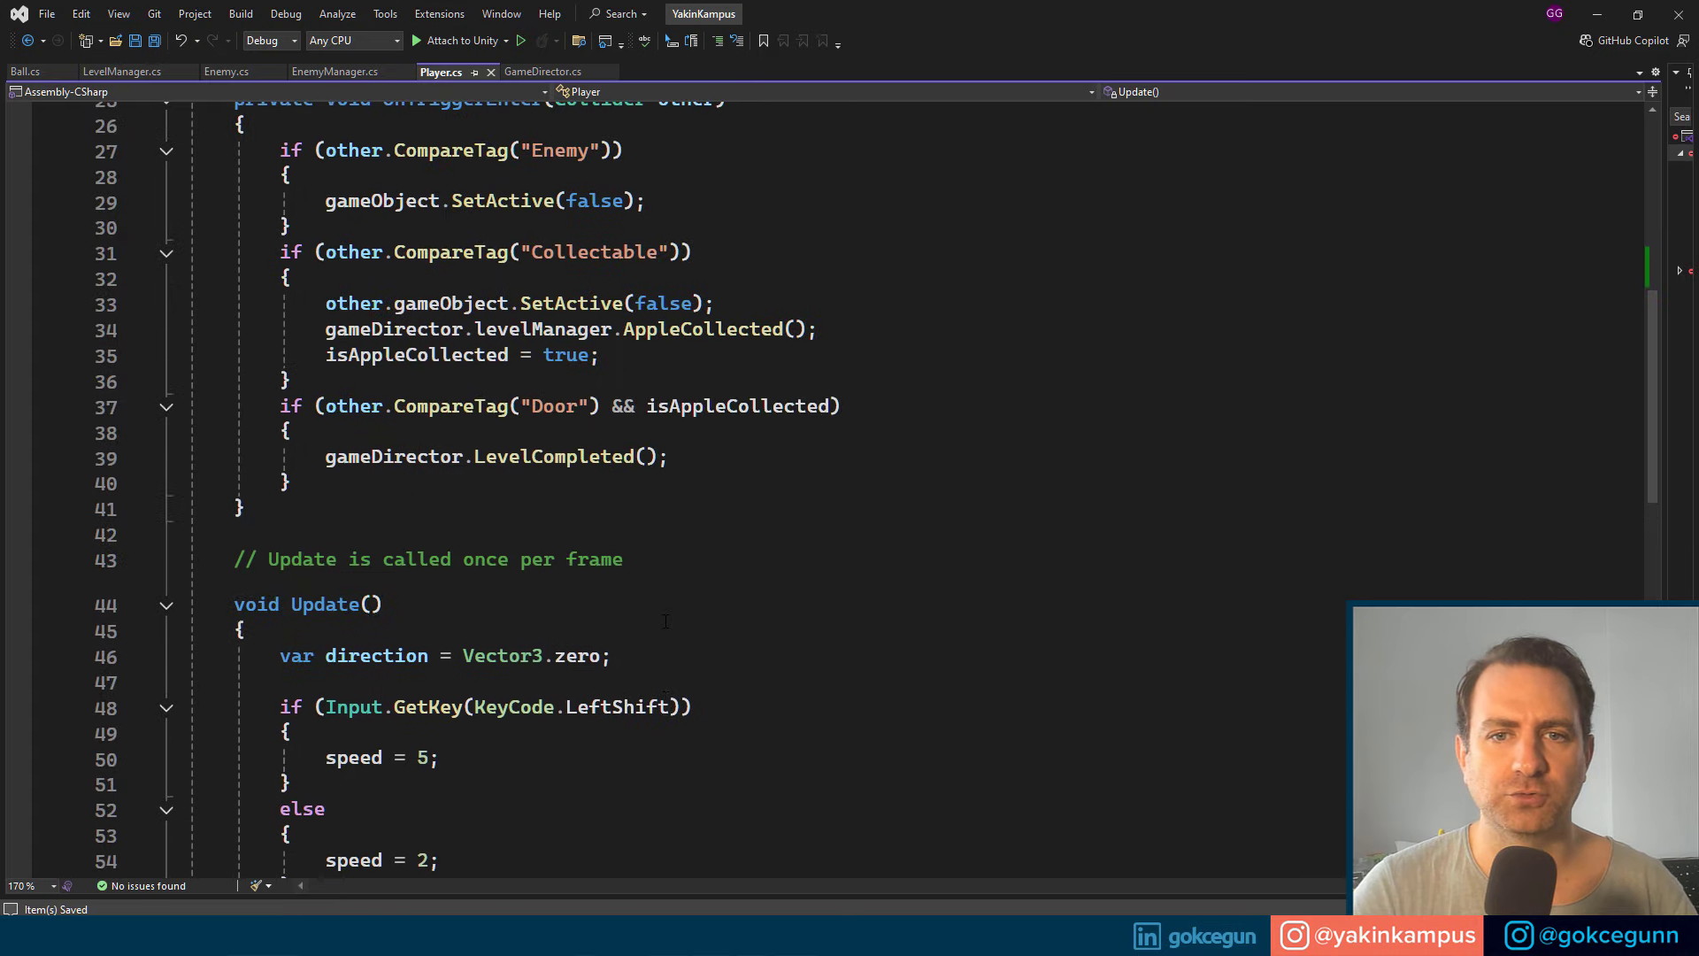
pyautogui.scroll(3, 531, 610)
pyautogui.scroll(4, 376, 592)
pyautogui.moveTo(280, 616); pyautogui.dragTo(598, 617)
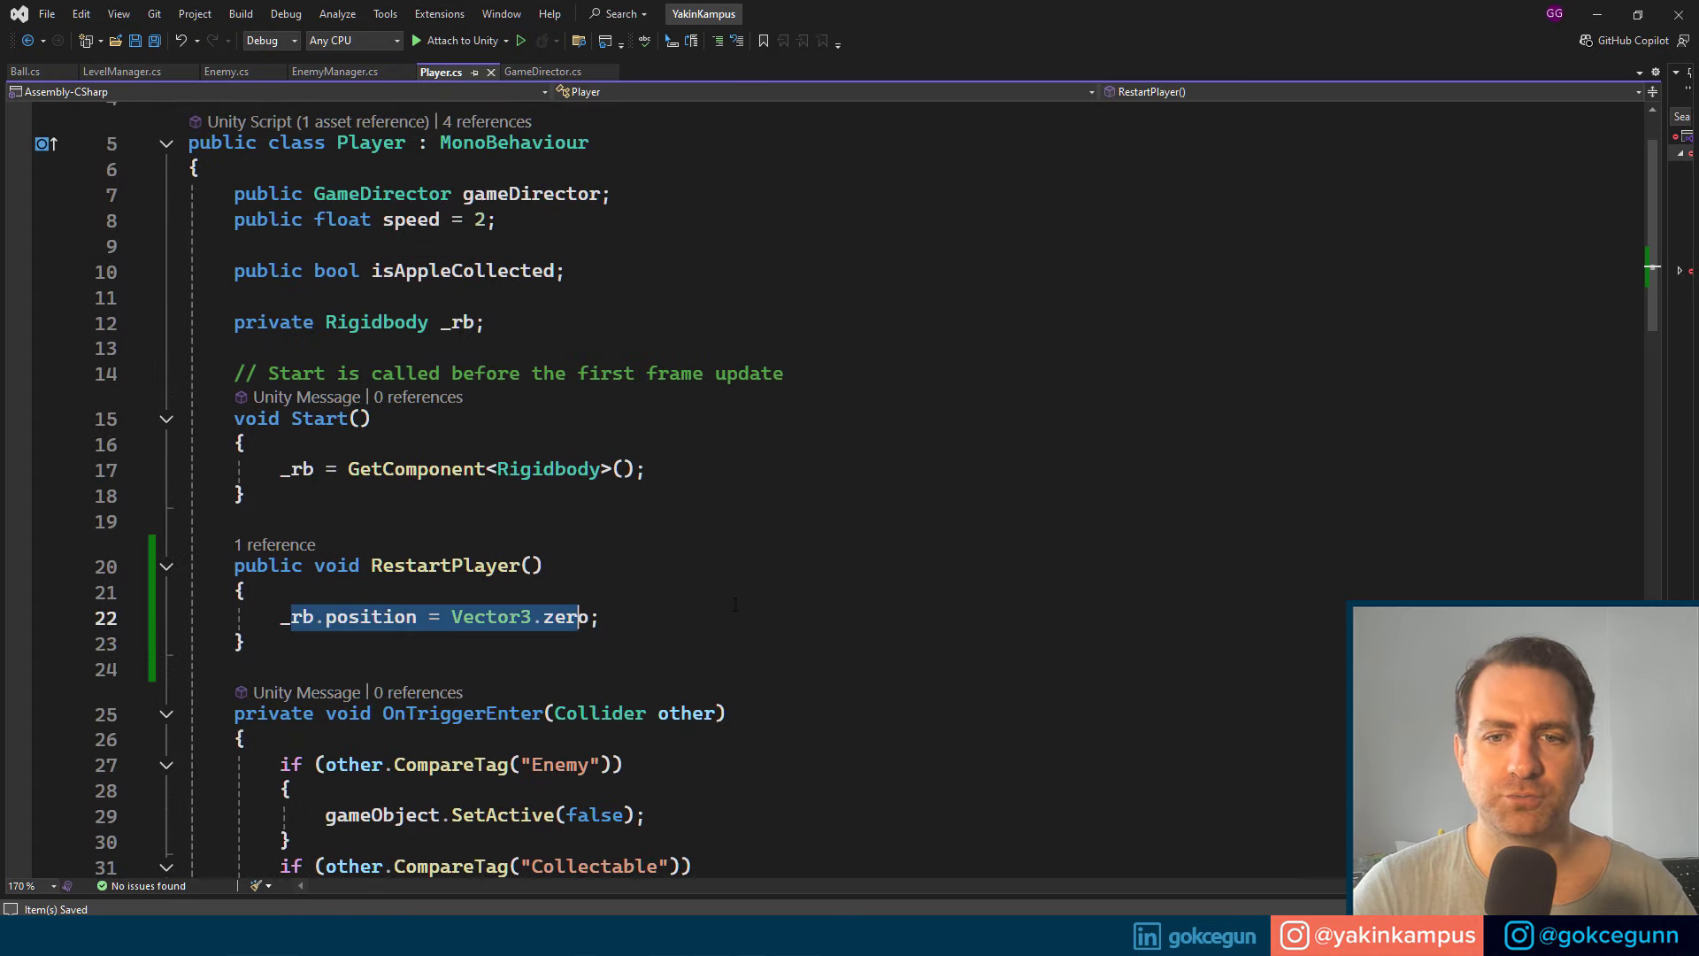
pyautogui.click(602, 592)
pyautogui.hotkey('alt', 'Tab')
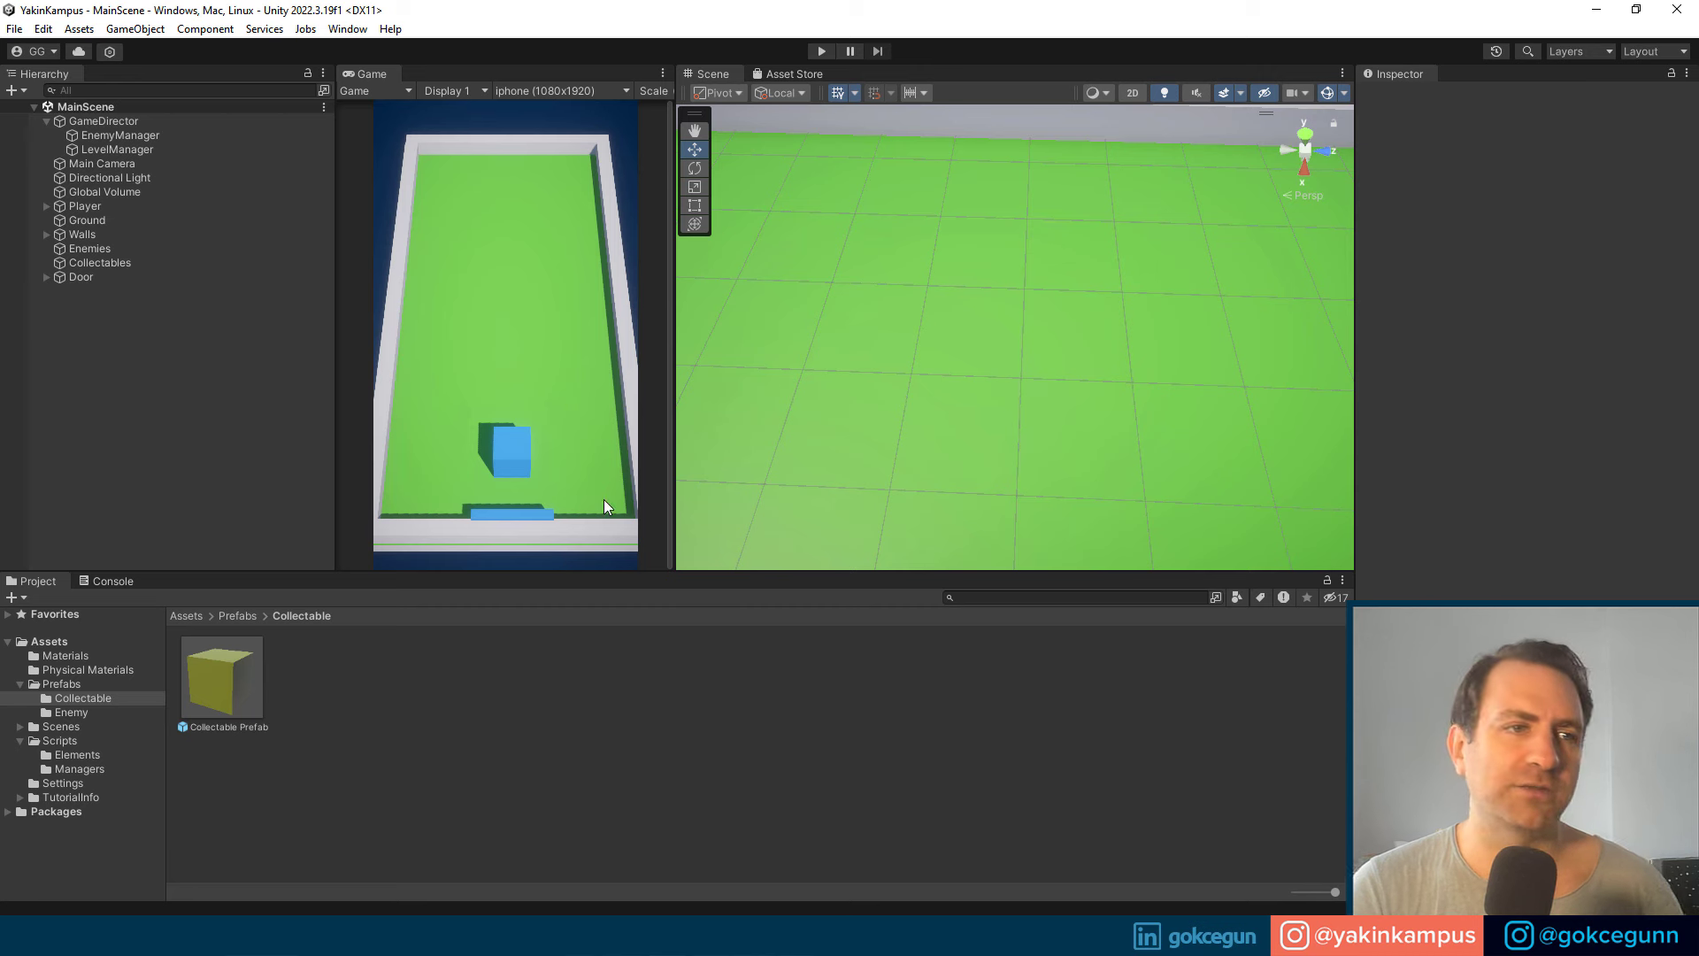
# Step: Select GameDirector, enter play mode, move the player cube and restart the level
pyautogui.click(129, 124)
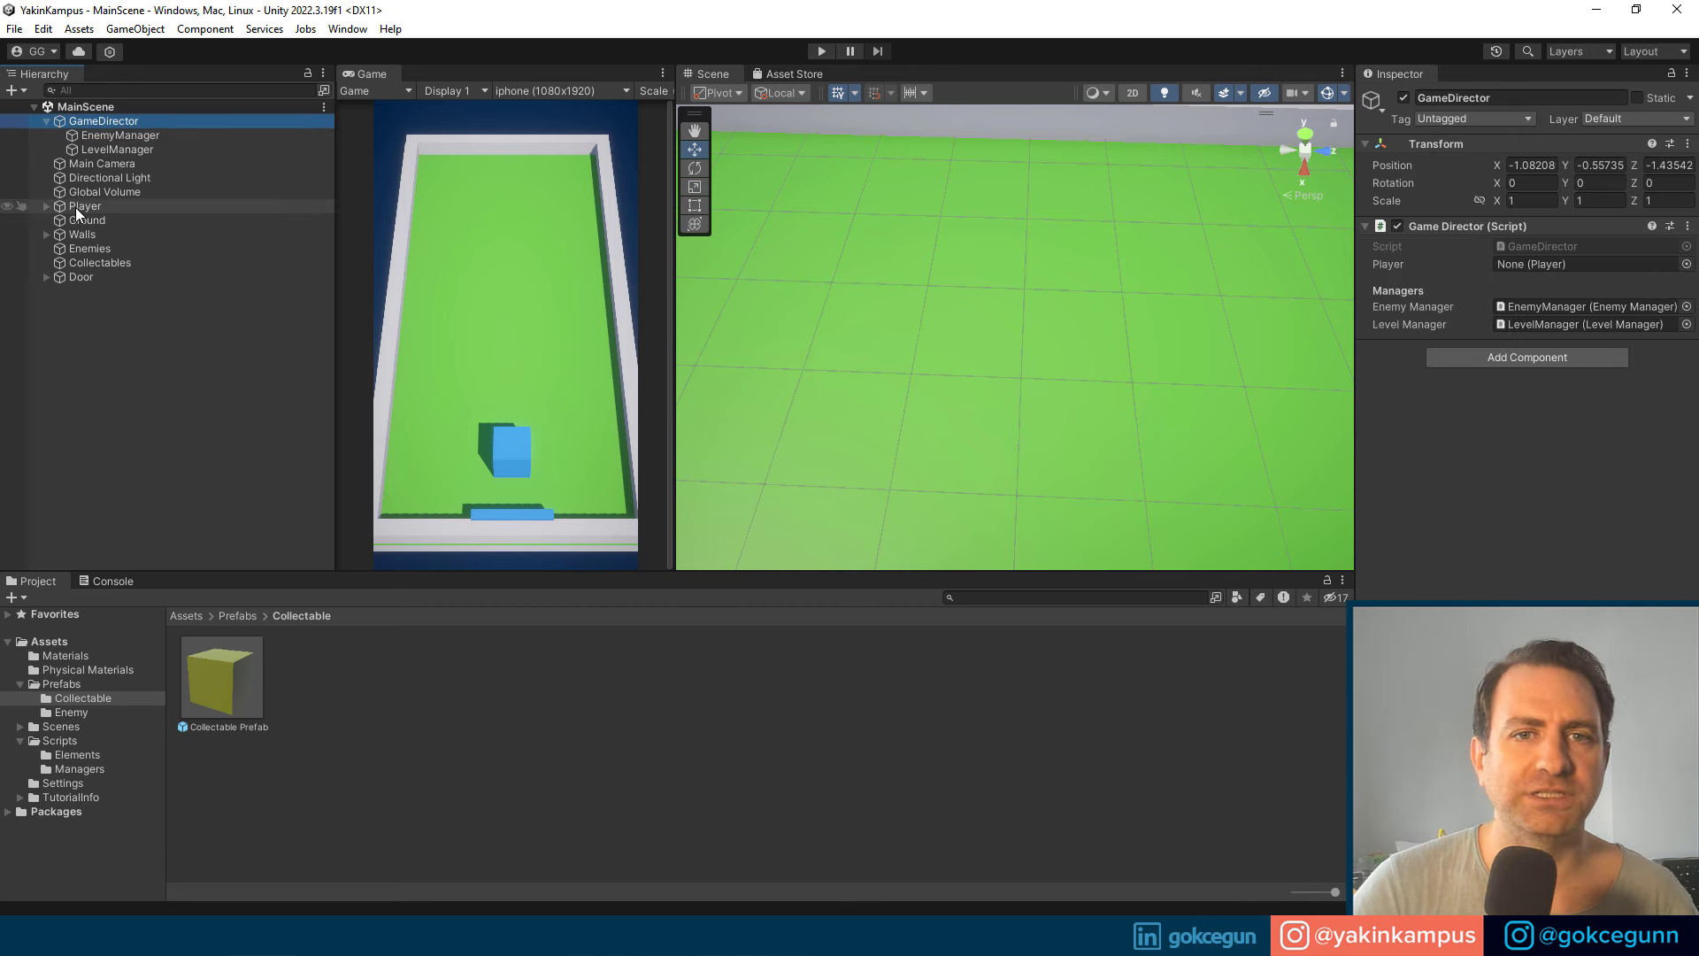
pyautogui.hotkey('ctrl', 'p')
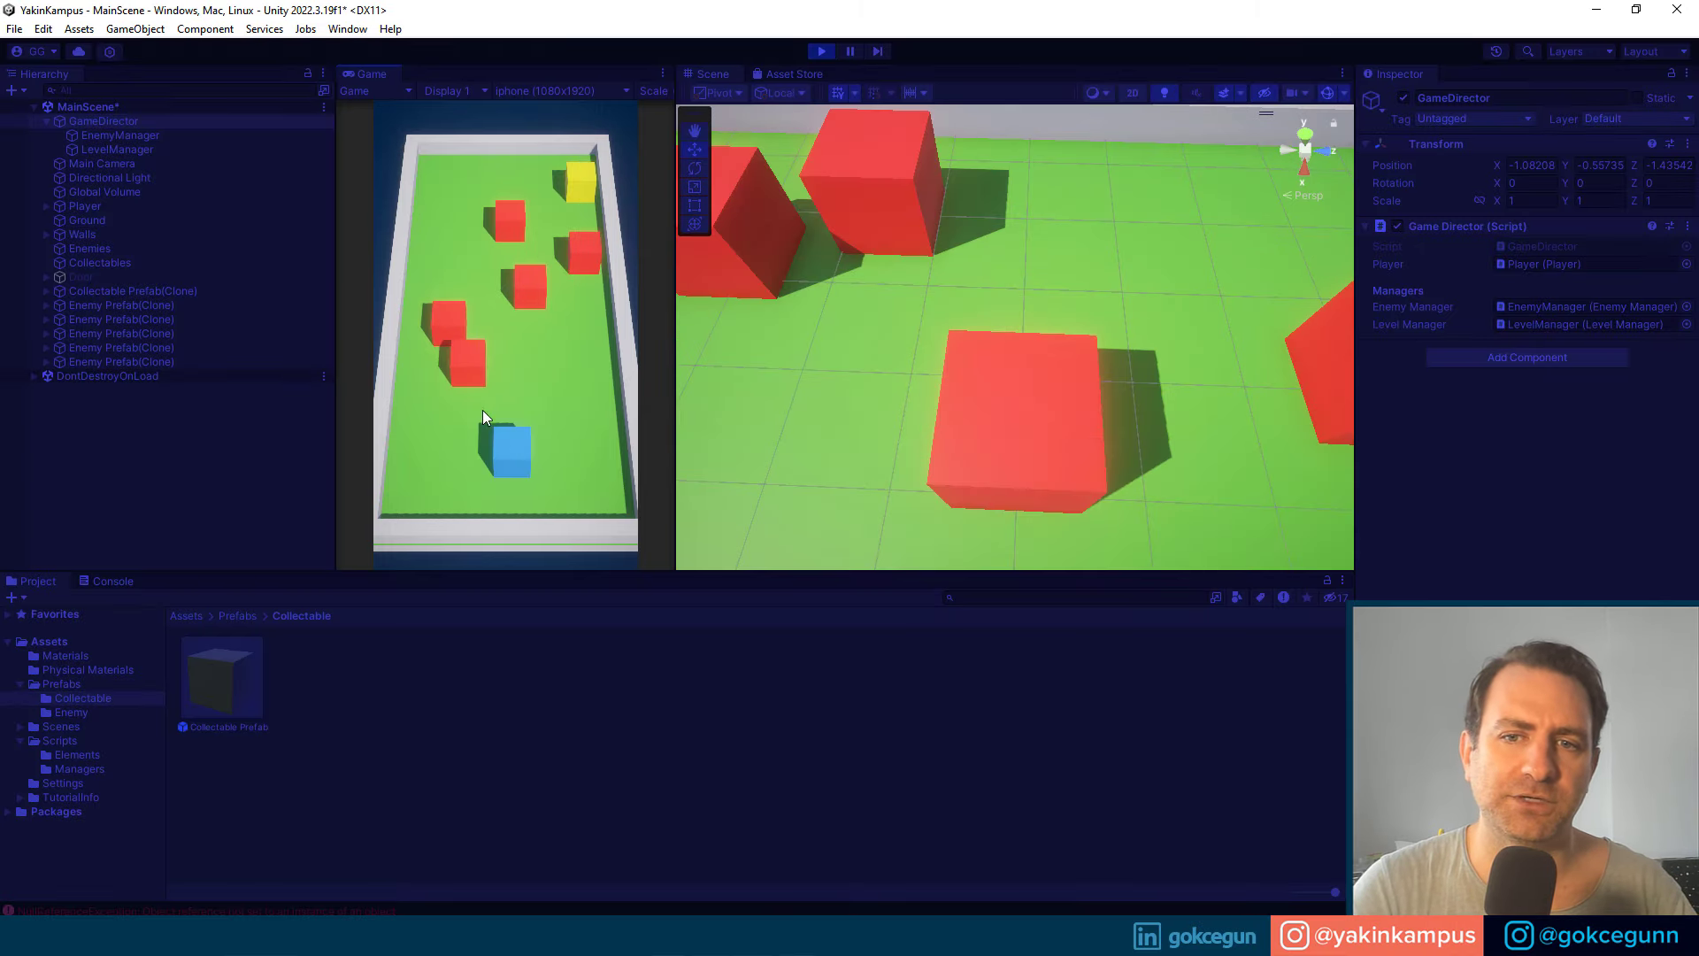
pyautogui.press('w')
pyautogui.press('d')
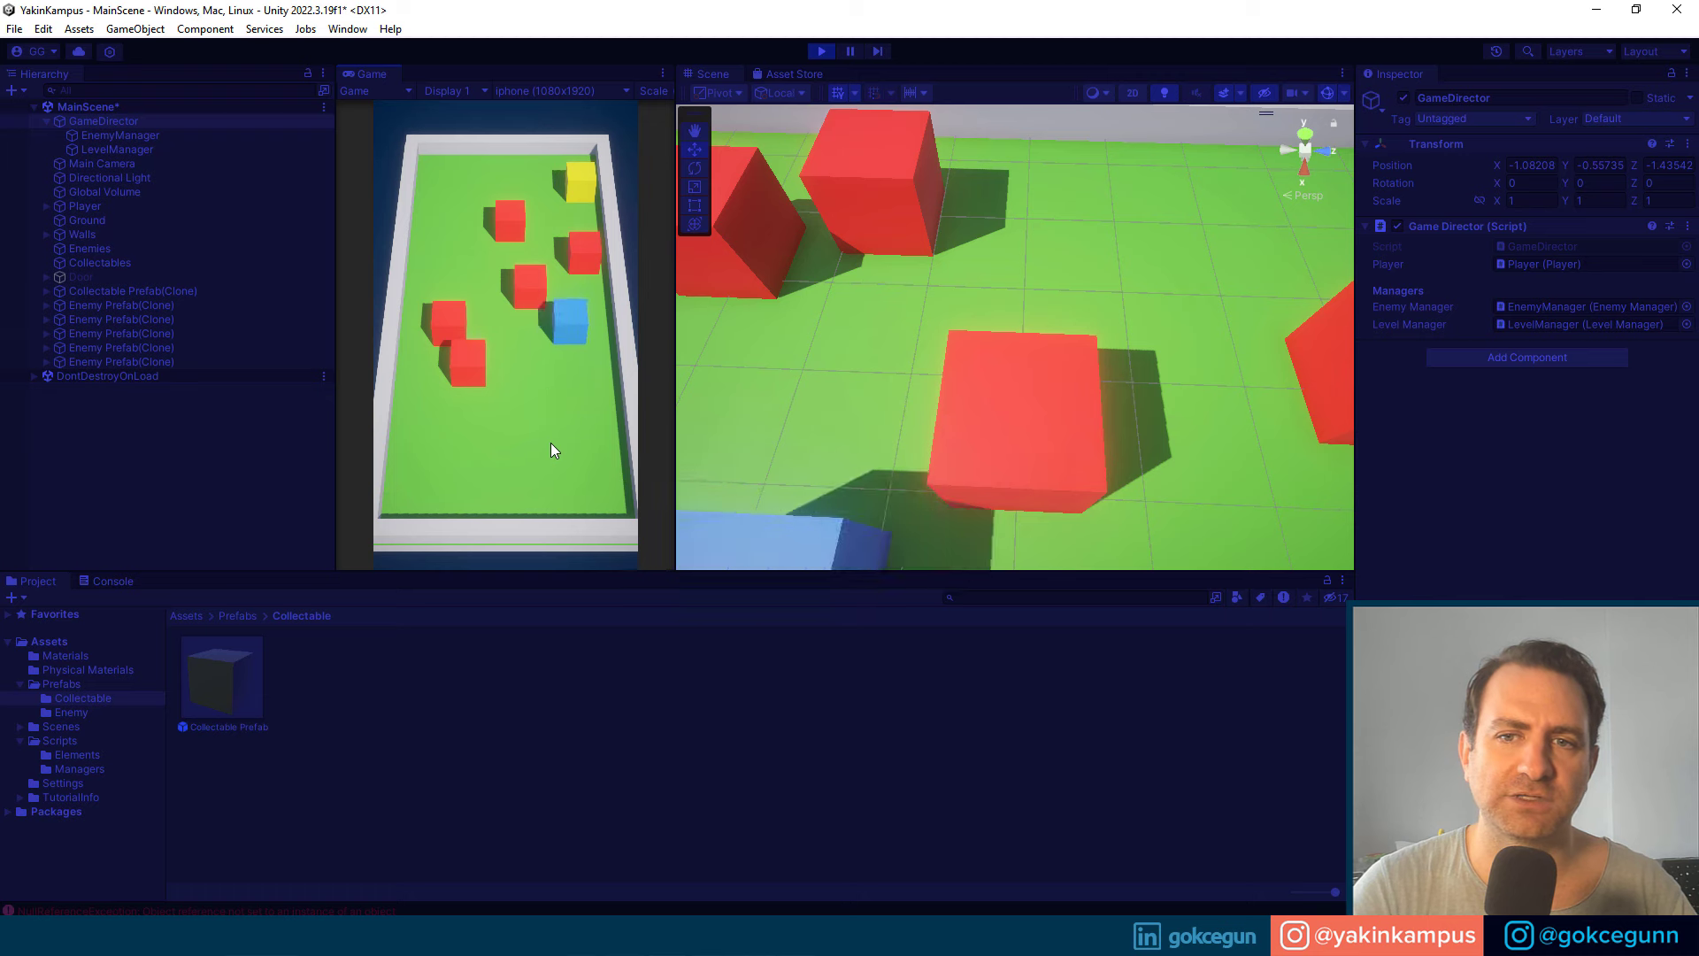
pyautogui.press('a')
pyautogui.press('w')
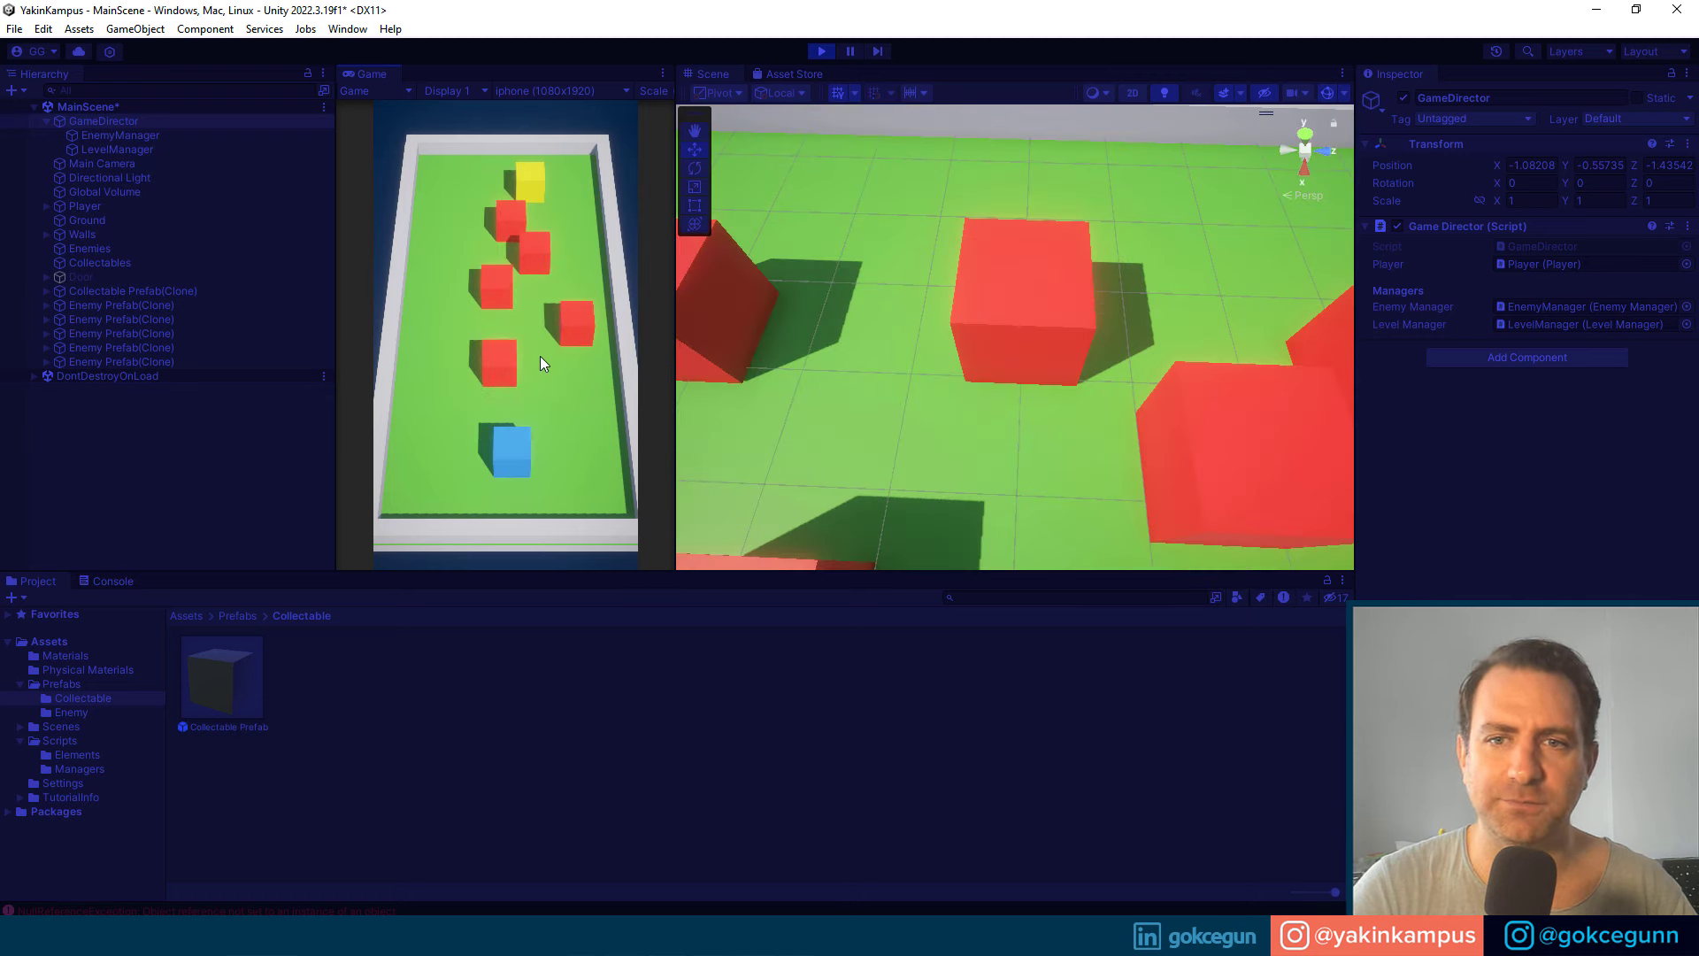
pyautogui.press('a')
pyautogui.press('w')
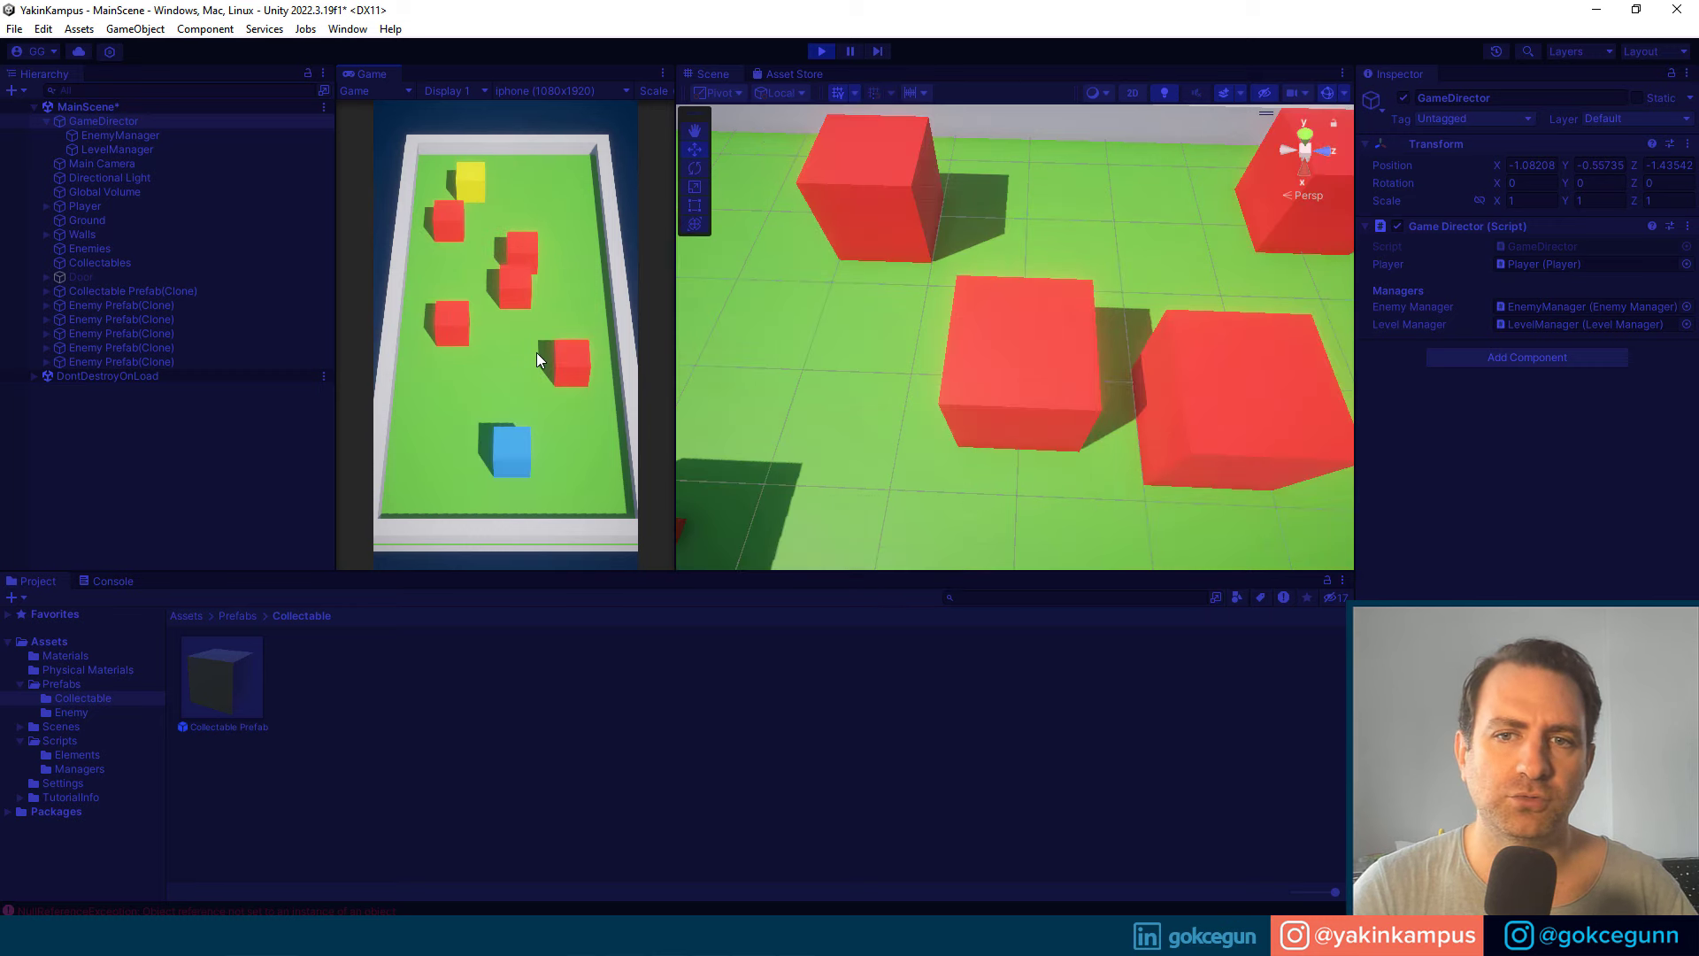
# Step: Stop, play again, and inspect the NullReferenceException in the Console
pyautogui.click(820, 51)
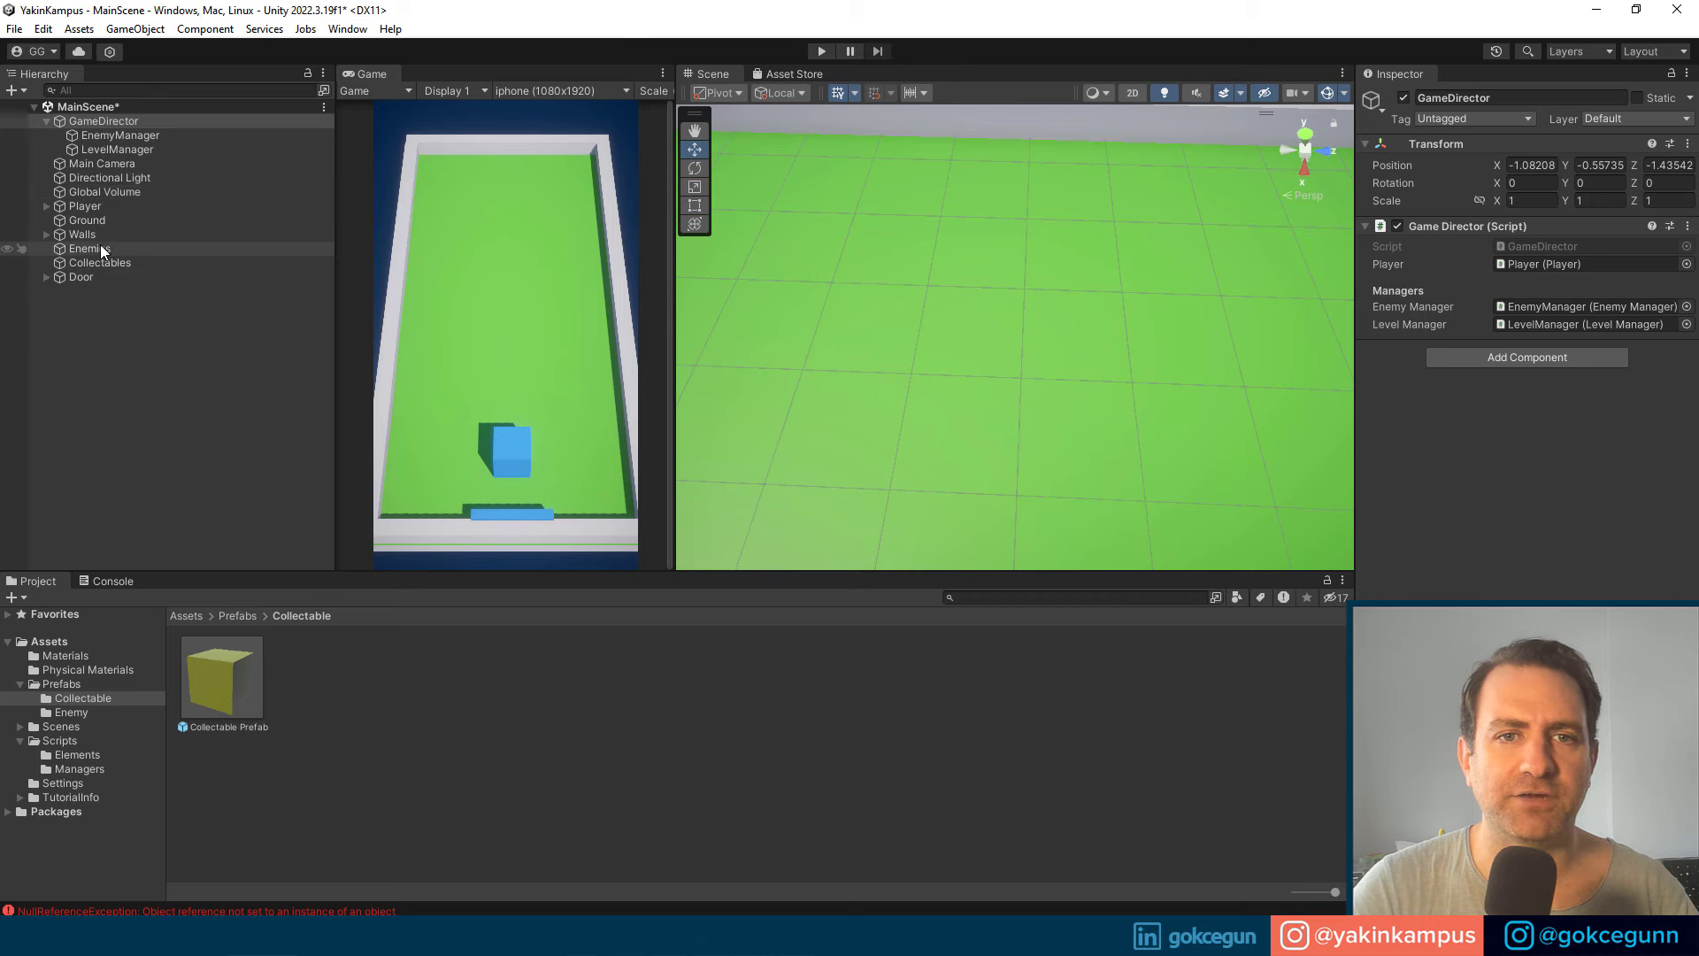
pyautogui.hotkey('ctrl', 'p')
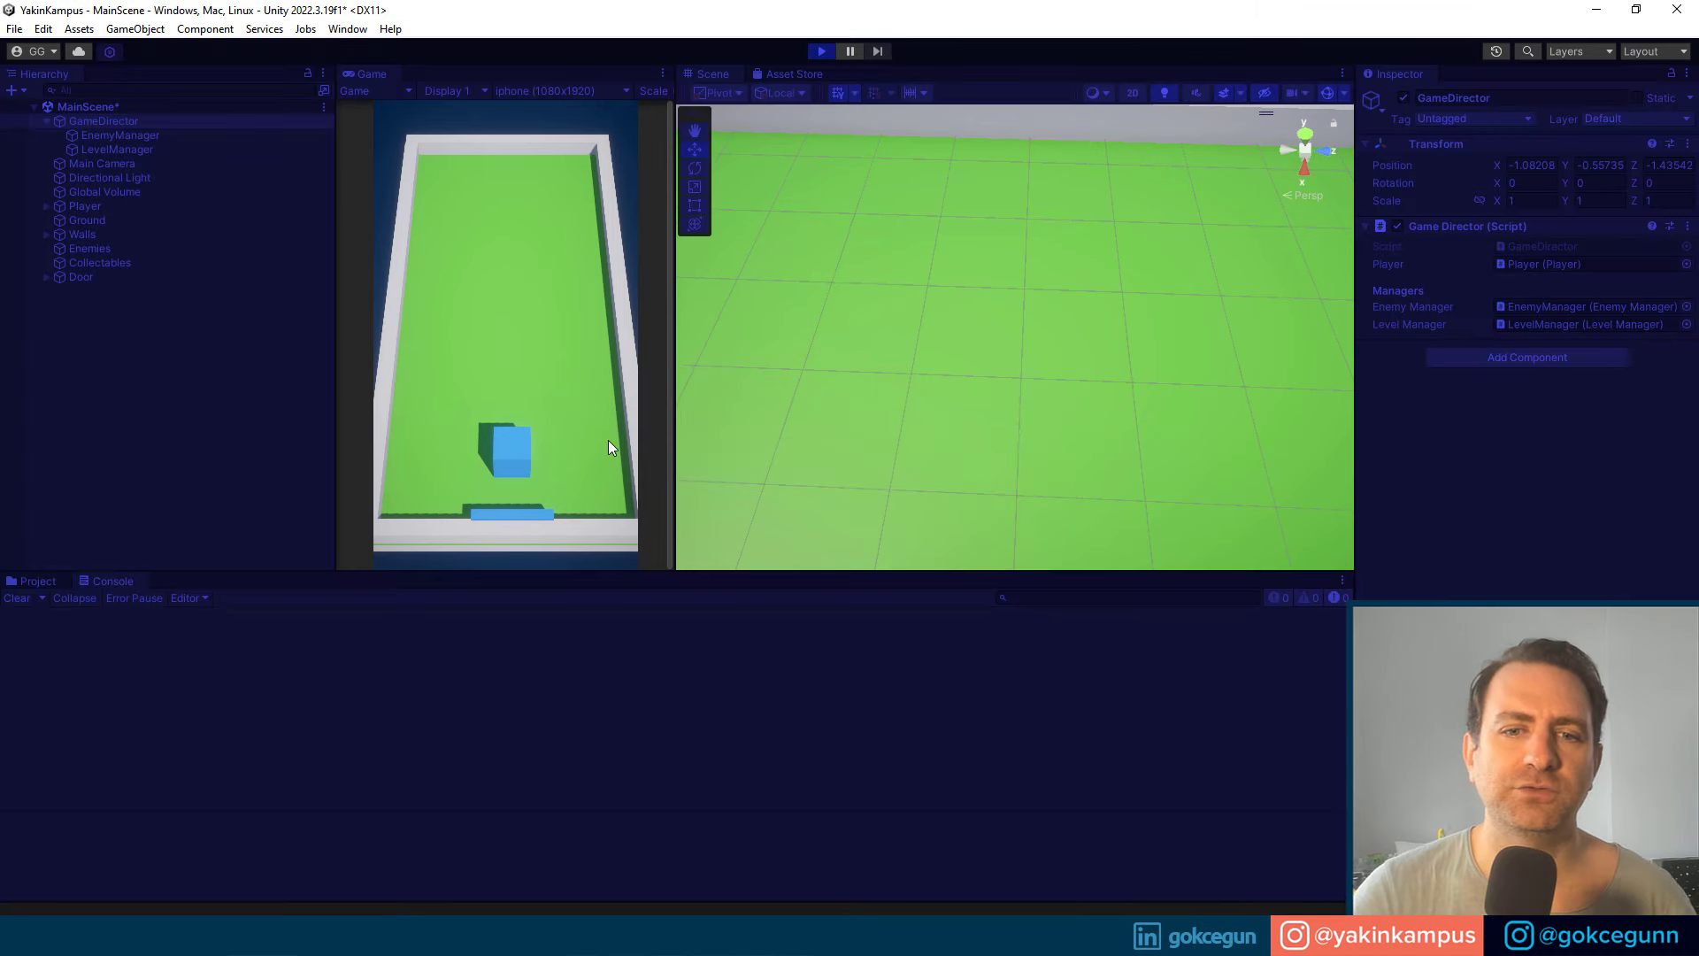
pyautogui.click(322, 624)
# Step: Open the erroring code in Player.cs and compare its Start method with GameDirector's Start
pyautogui.doubleClick(324, 624)
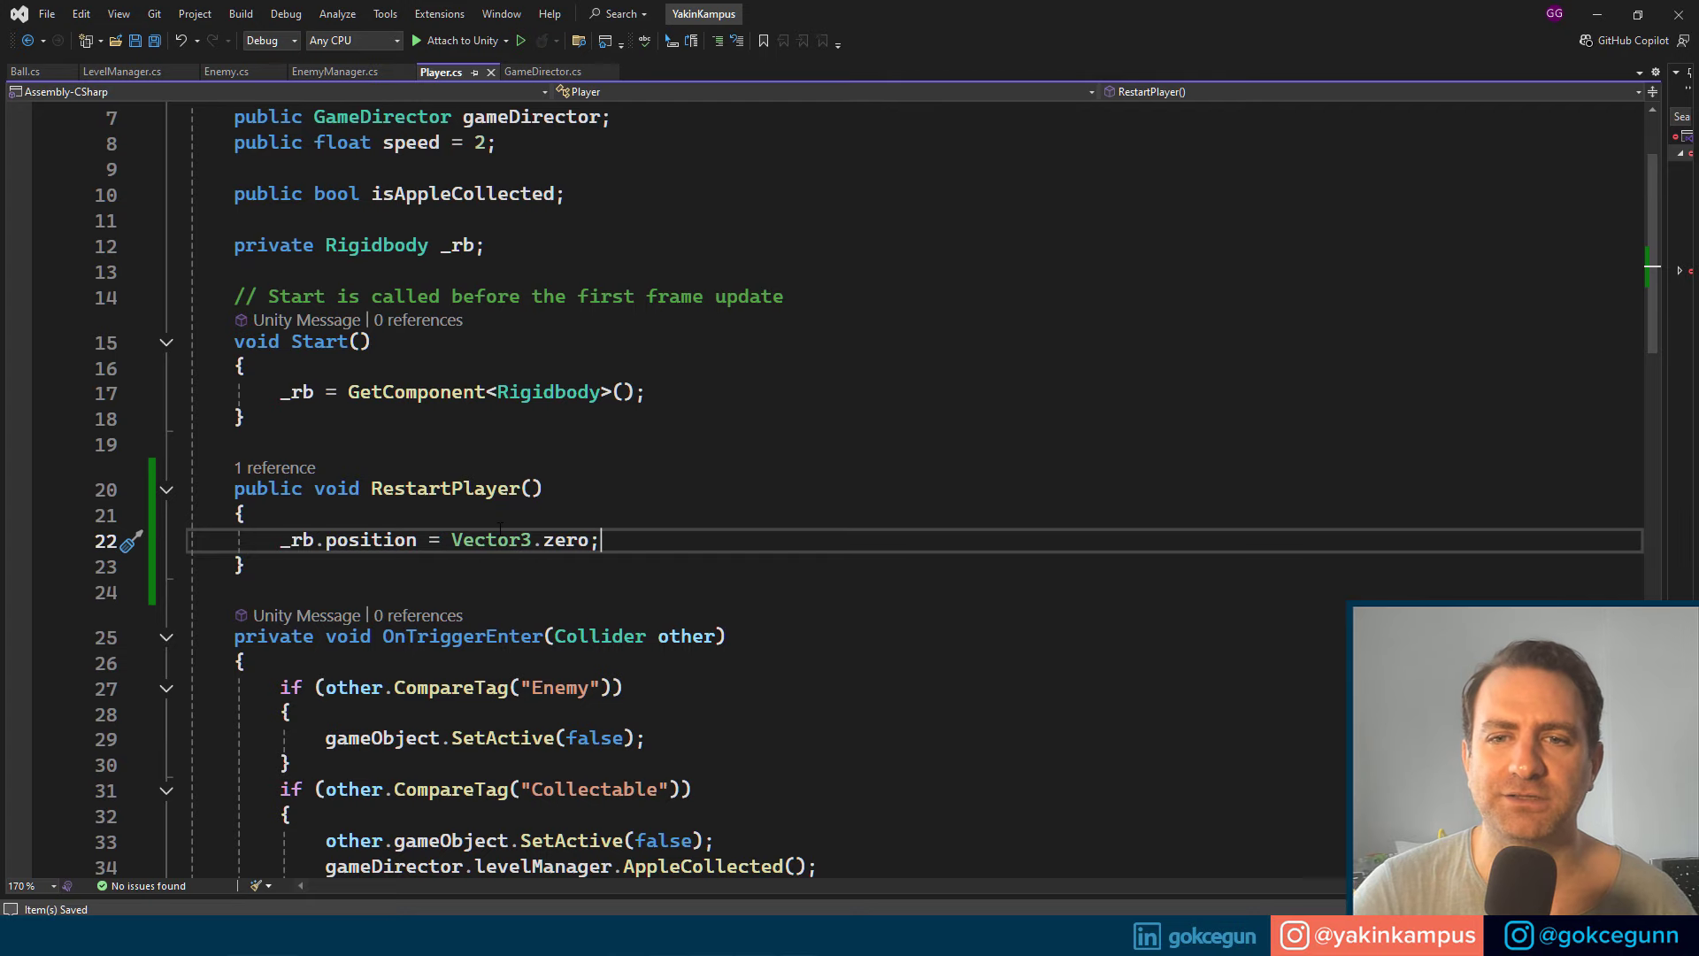
pyautogui.moveTo(279, 392); pyautogui.dragTo(622, 392)
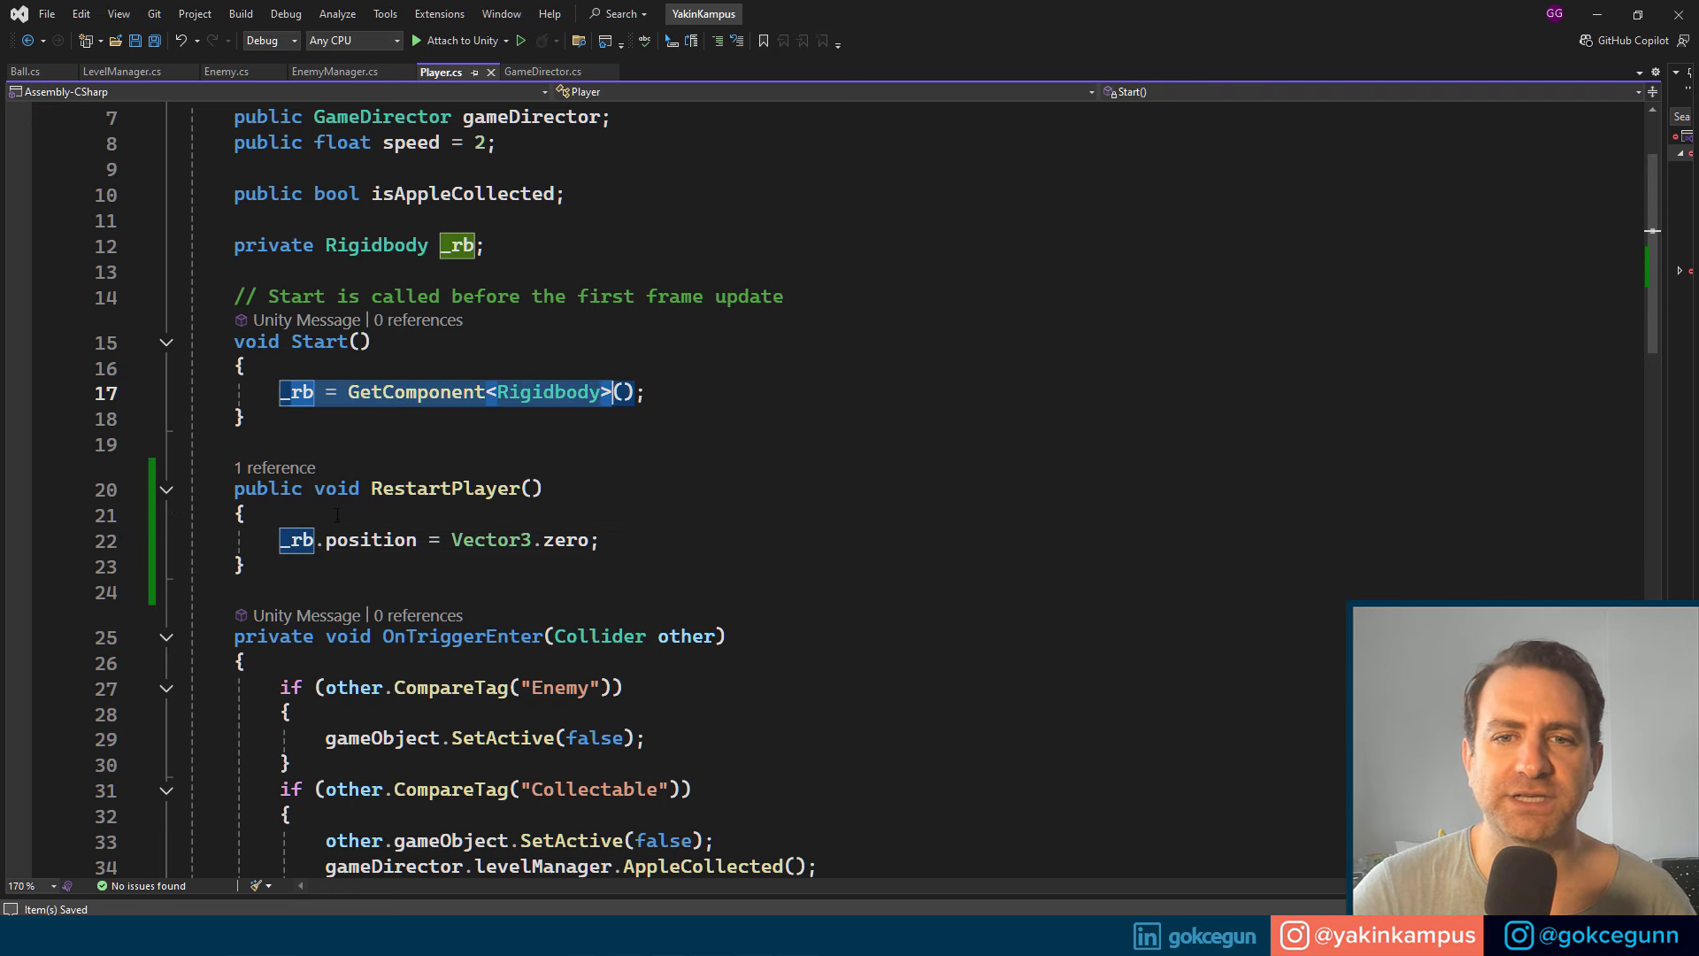
pyautogui.doubleClick(319, 342)
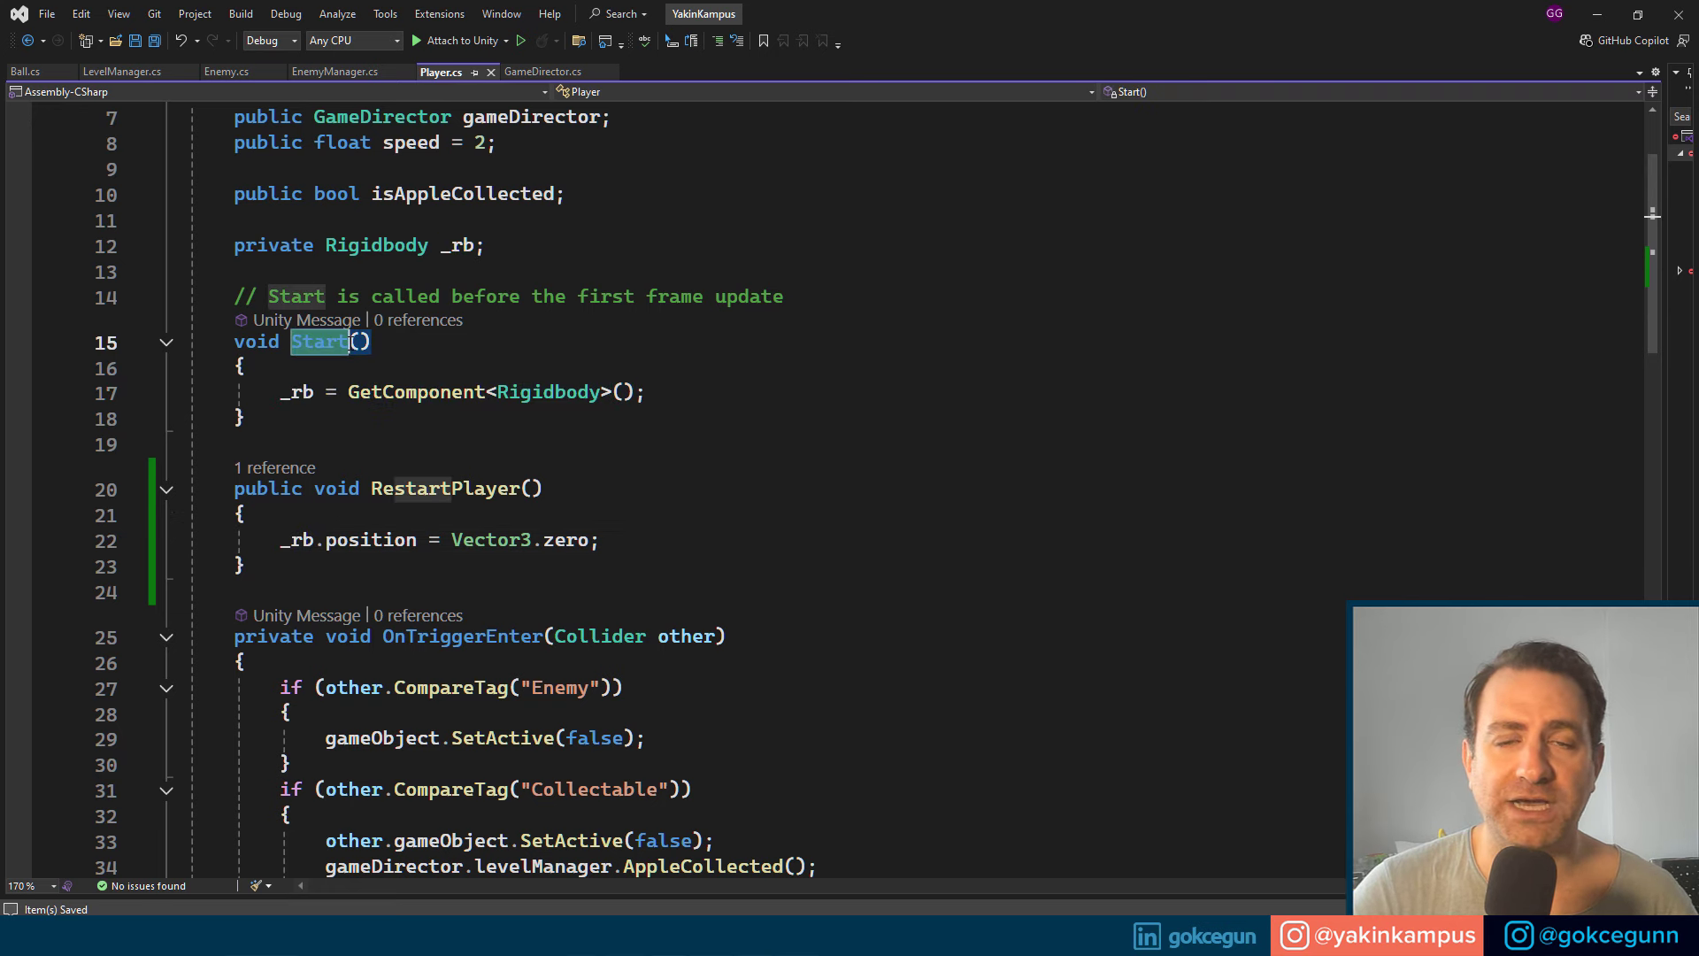
pyautogui.click(545, 76)
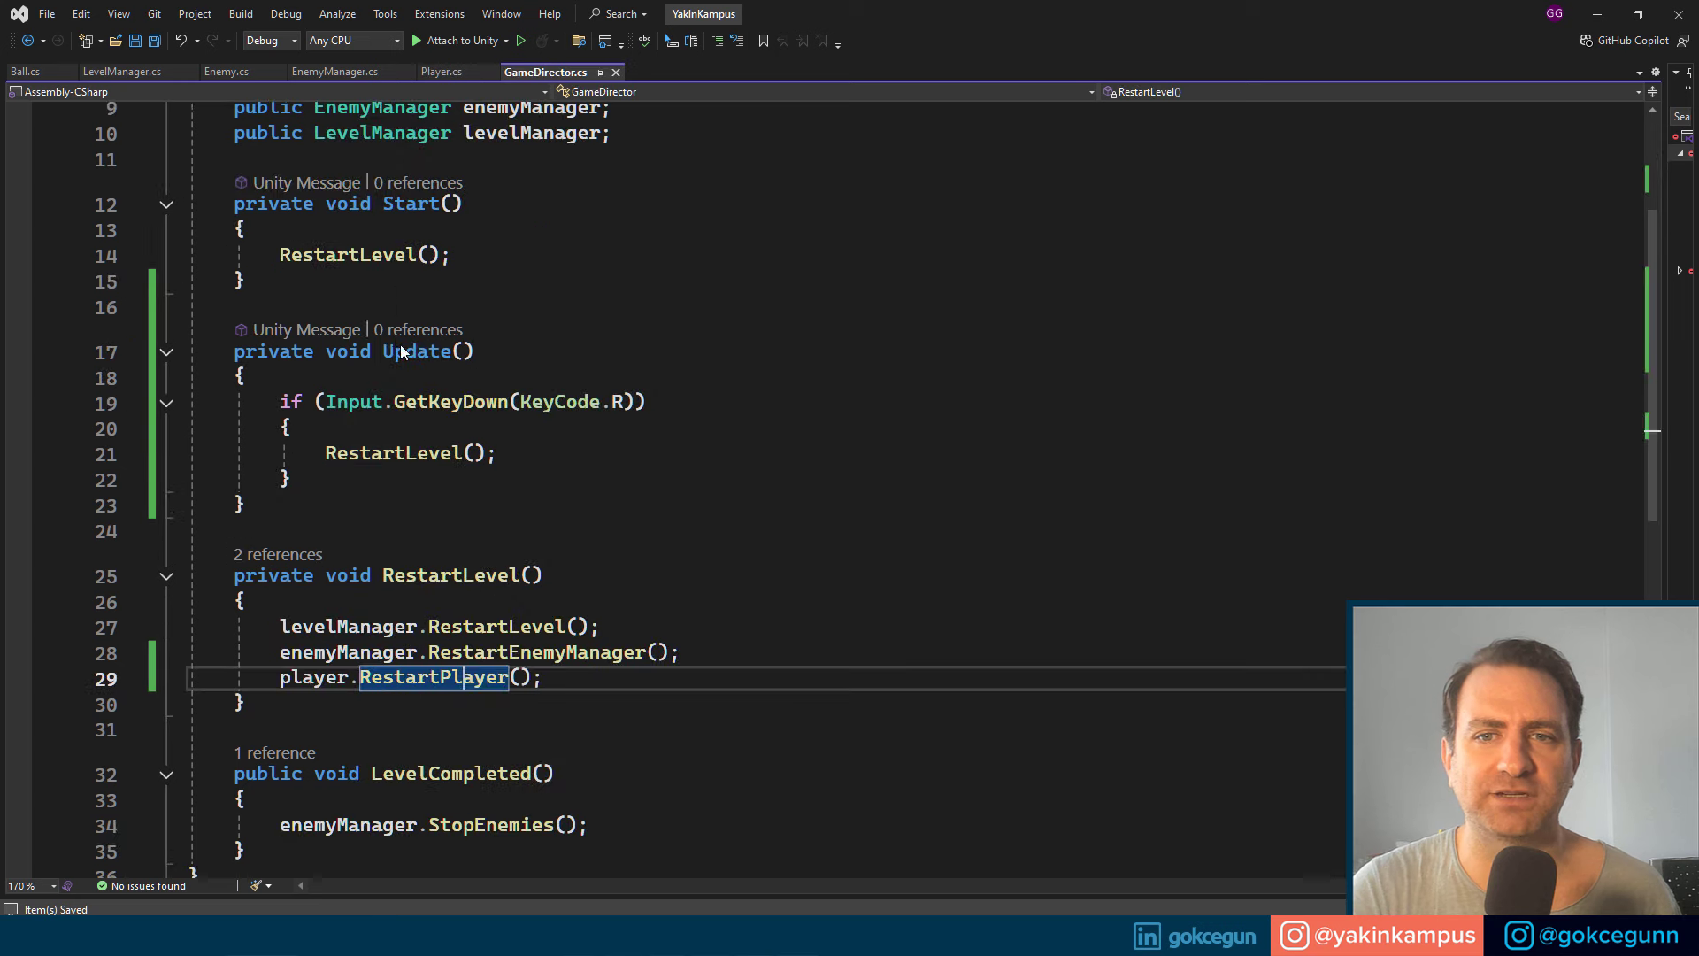
pyautogui.scroll(2, 628, 443)
pyautogui.moveTo(245, 434); pyautogui.dragTo(233, 358)
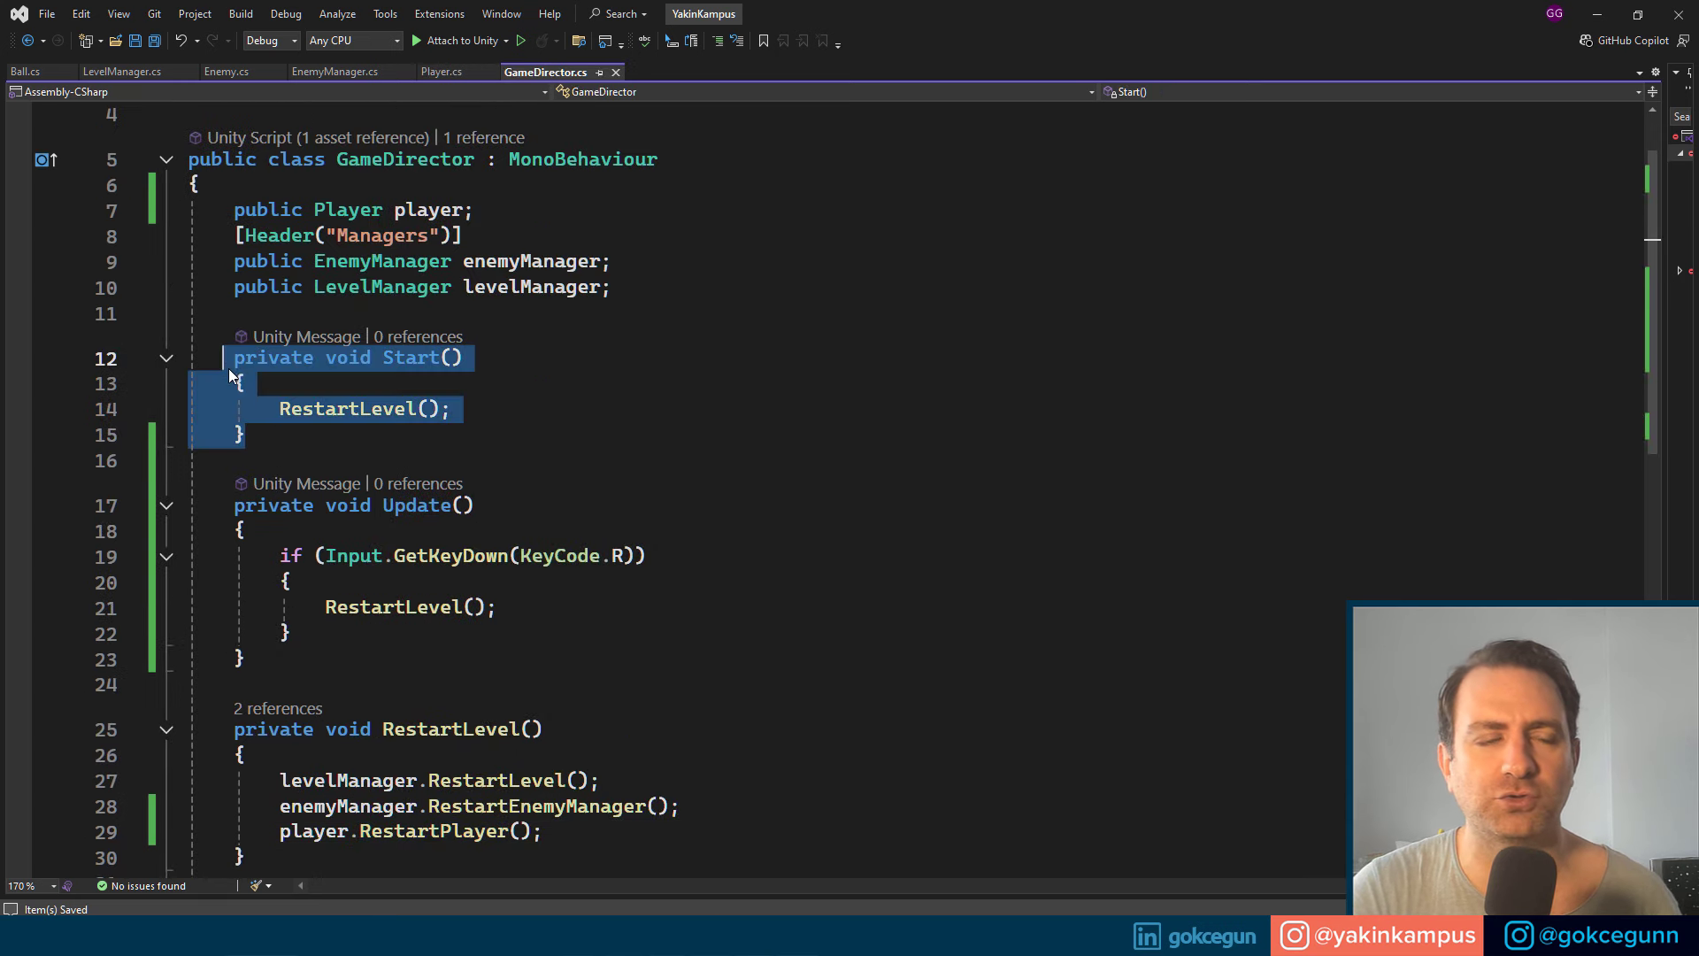
pyautogui.click(618, 338)
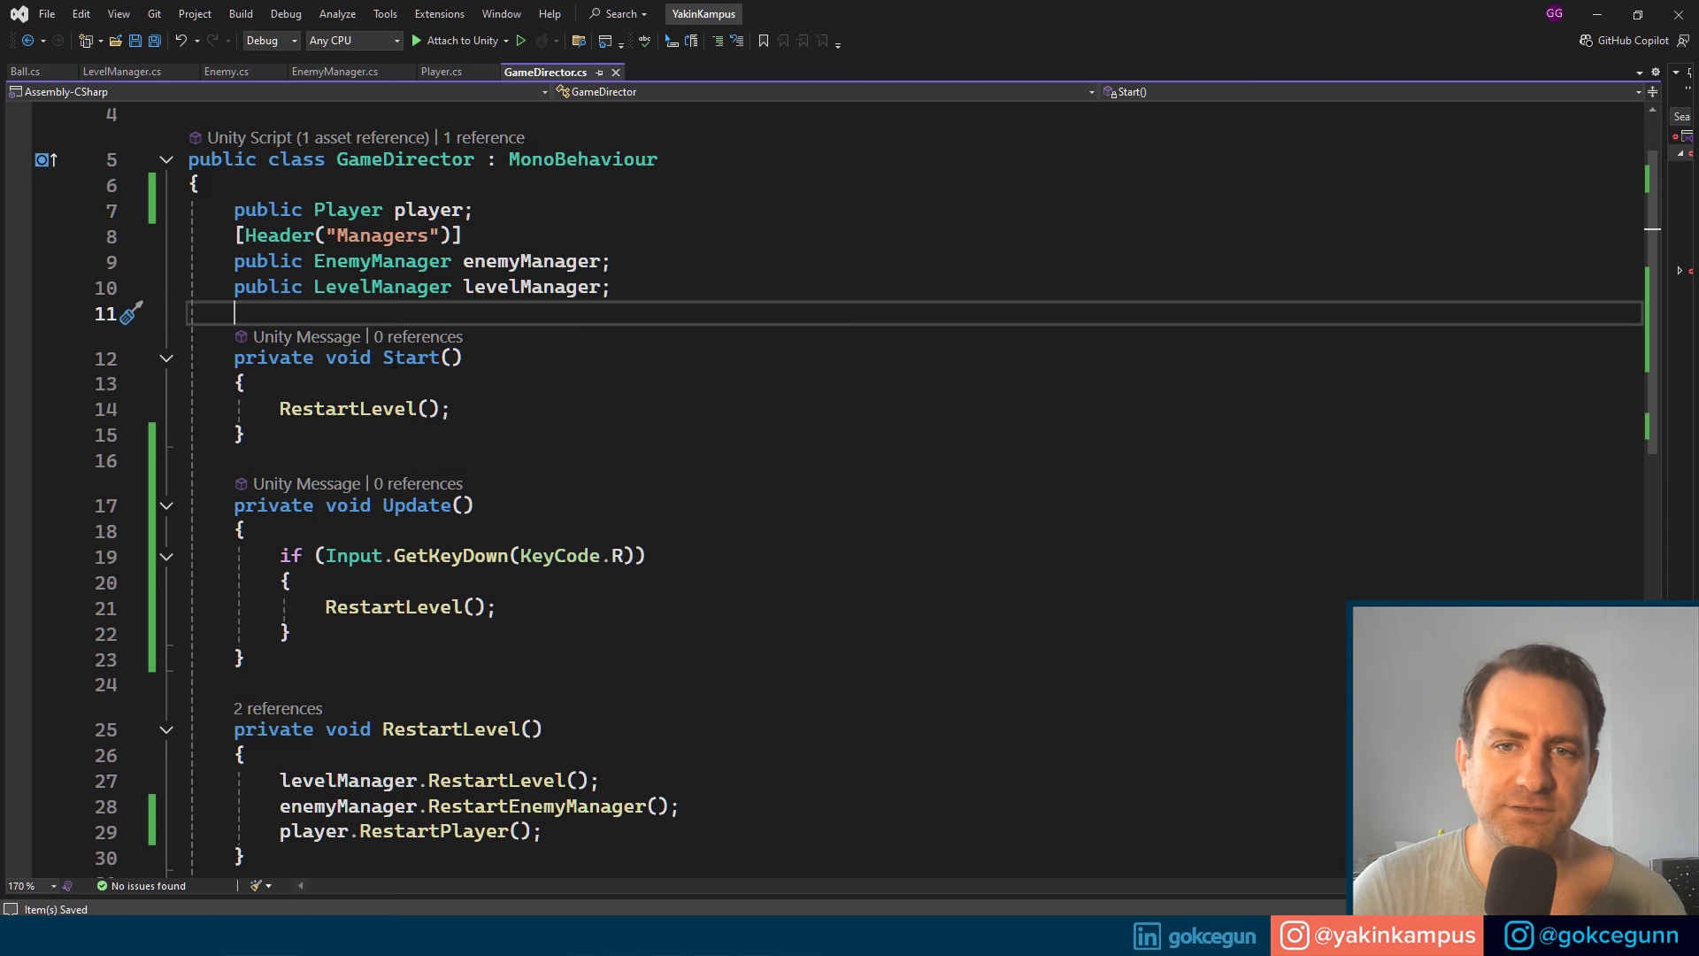
pyautogui.press('Down')
pyautogui.press('Down')
pyautogui.press('Down')
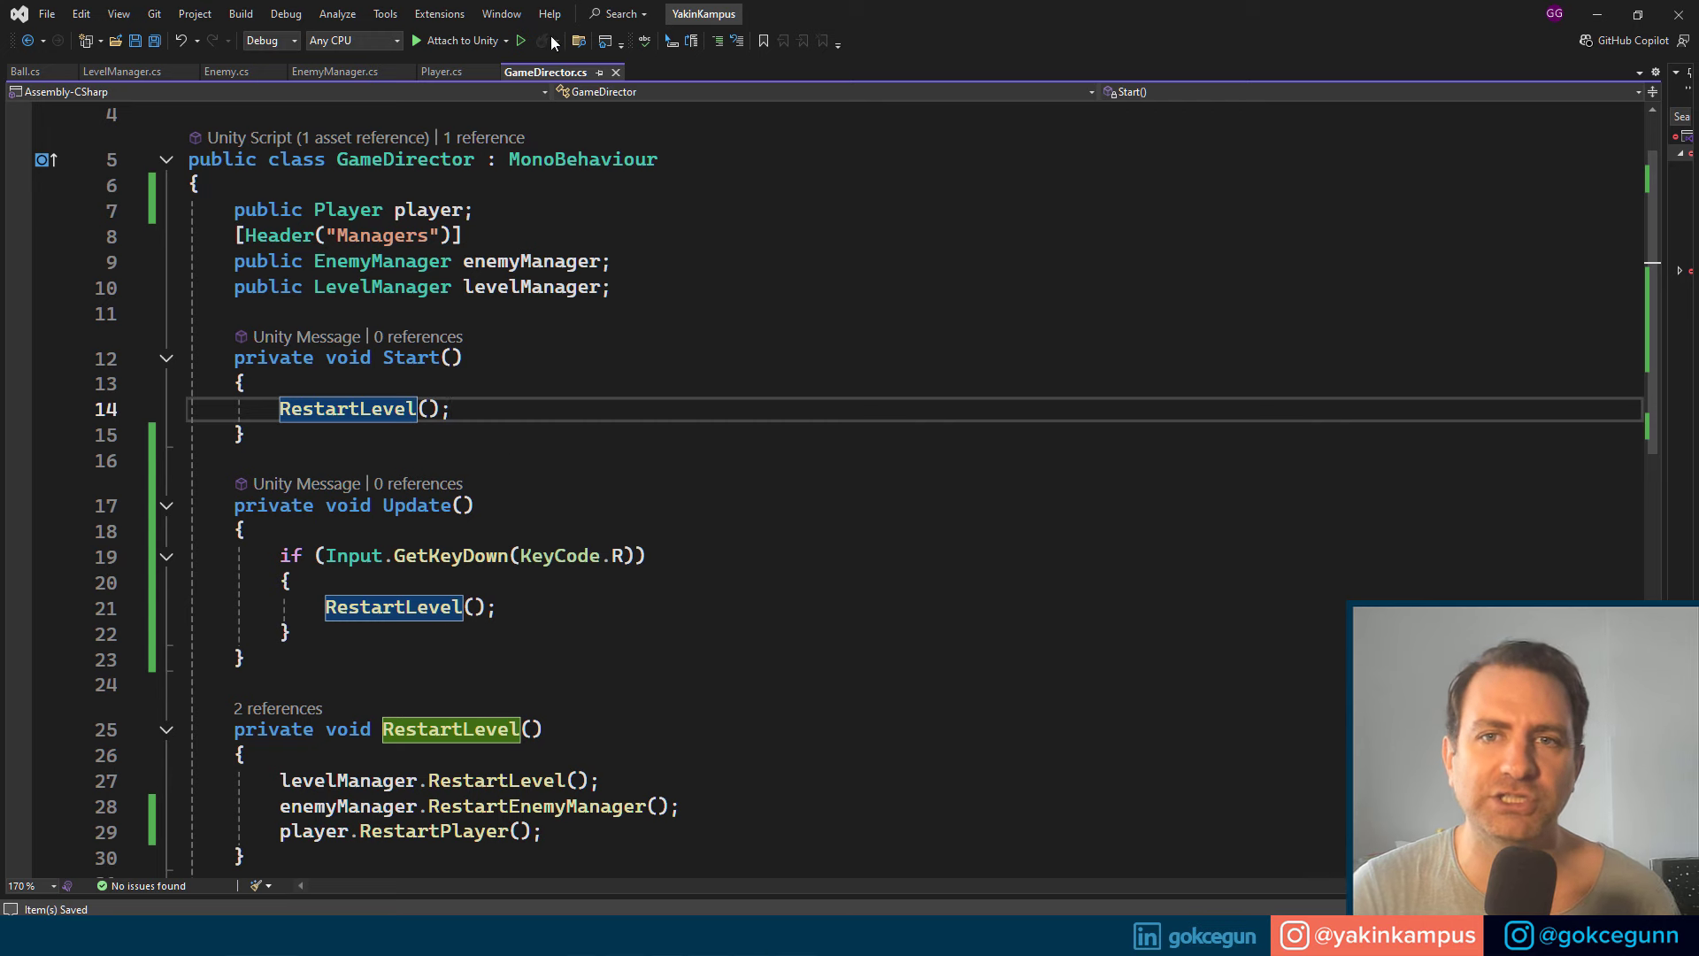
pyautogui.click(447, 75)
# Step: Move the _rb = GetComponent<Rigidbody>(); line from Start to the top of RestartPlayer
pyautogui.moveTo(281, 392); pyautogui.dragTo(648, 392)
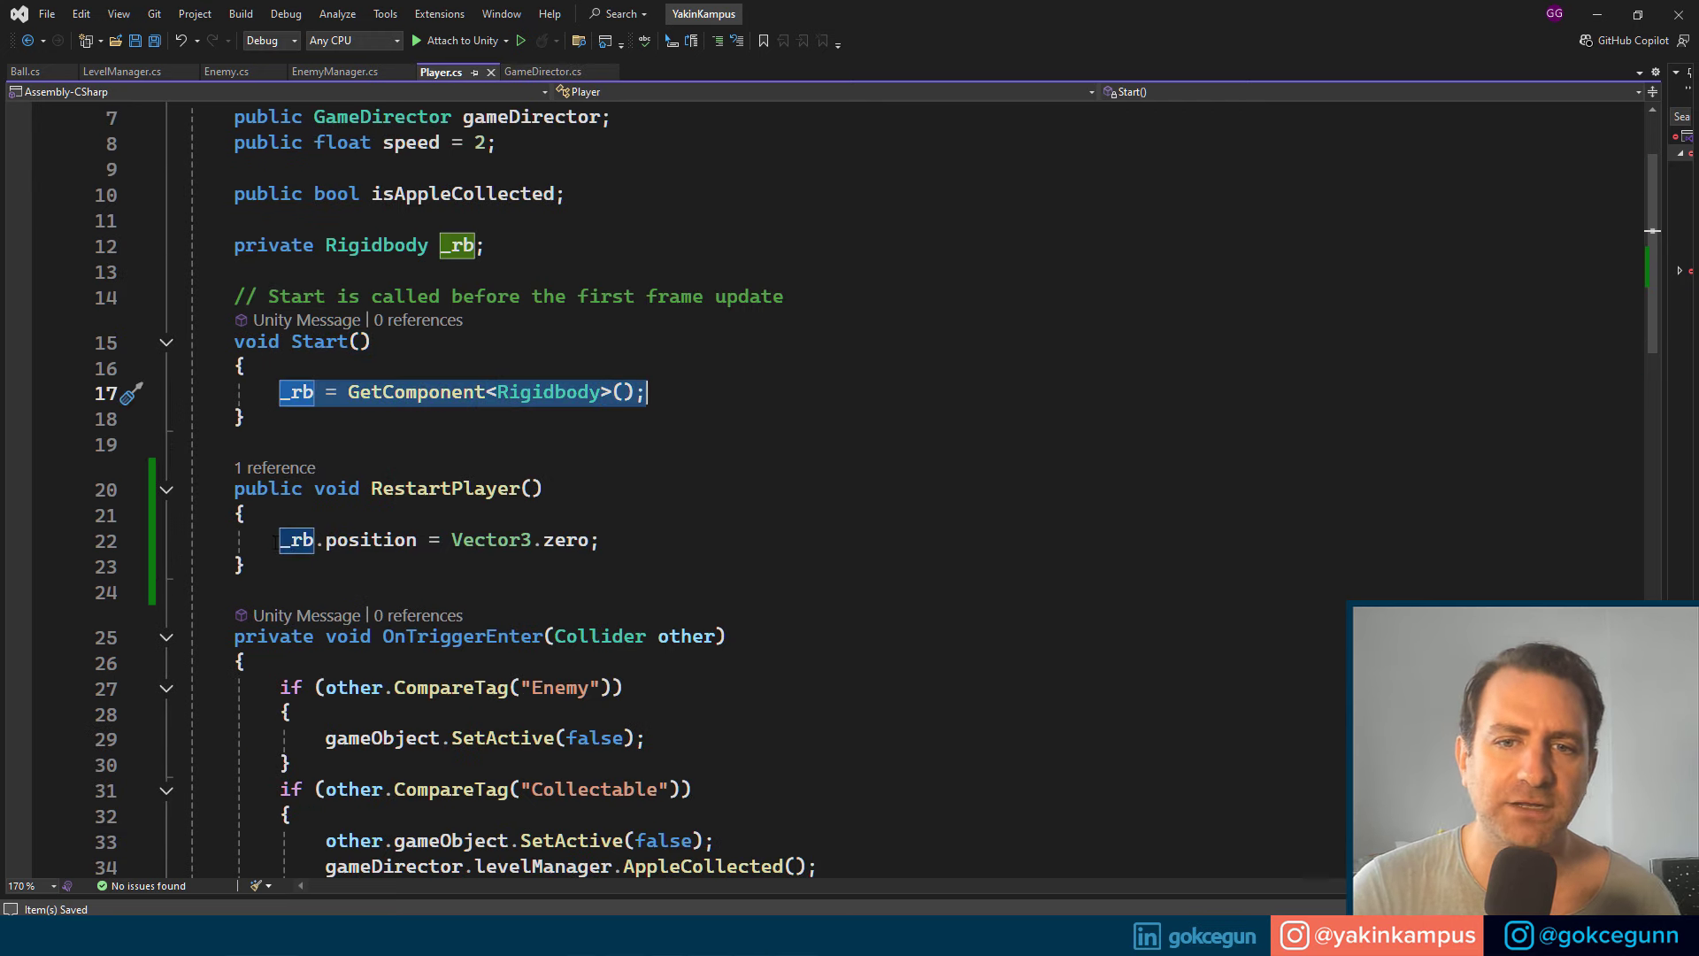
pyautogui.moveTo(279, 540); pyautogui.dragTo(613, 538)
pyautogui.click(671, 536)
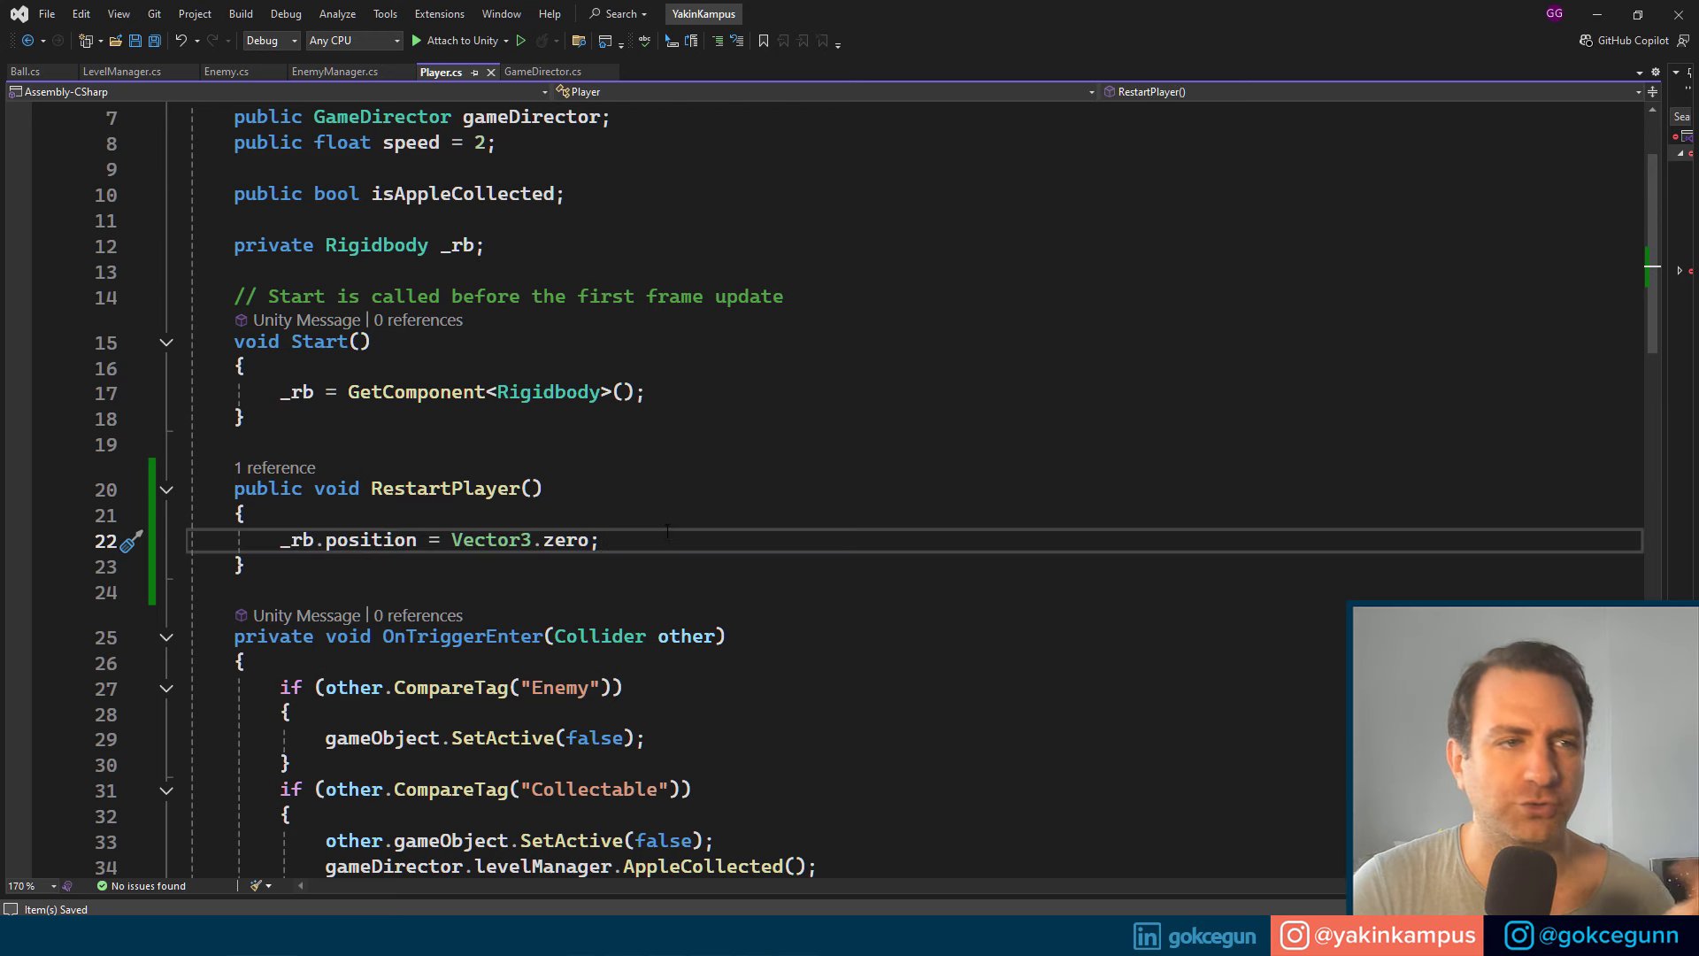
pyautogui.moveTo(649, 392); pyautogui.dragTo(292, 394)
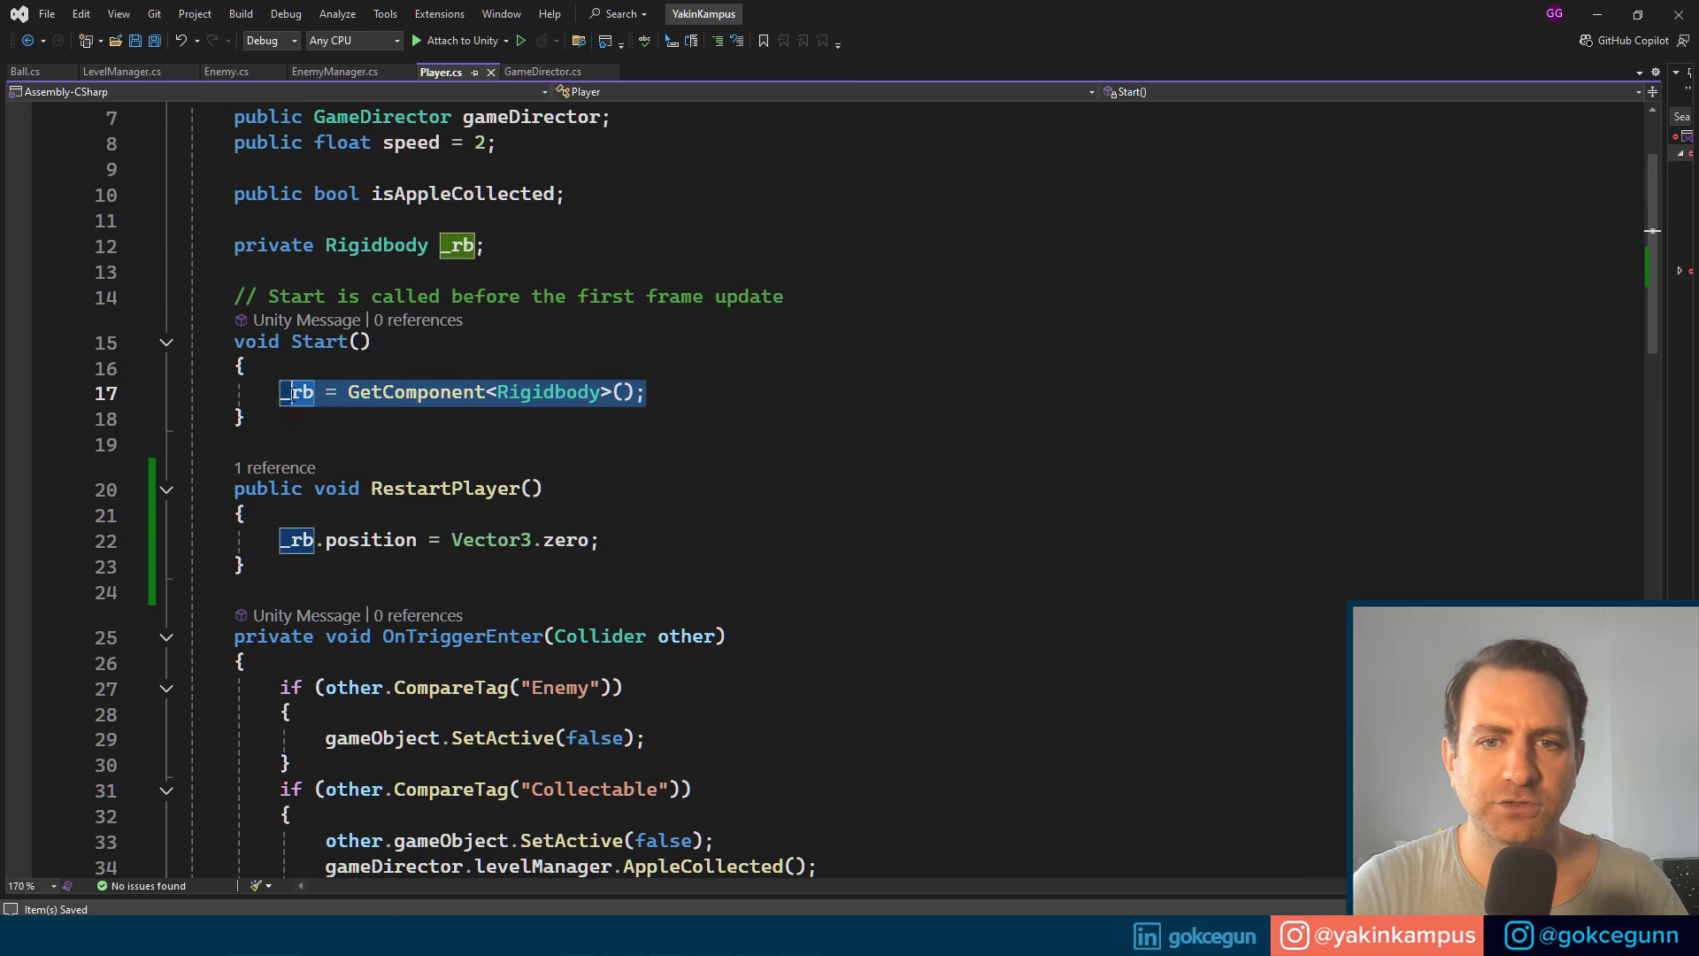
pyautogui.hotkey('ctrl', 'x')
pyautogui.click(324, 506)
pyautogui.press('Return')
pyautogui.hotkey('ctrl', 'v')
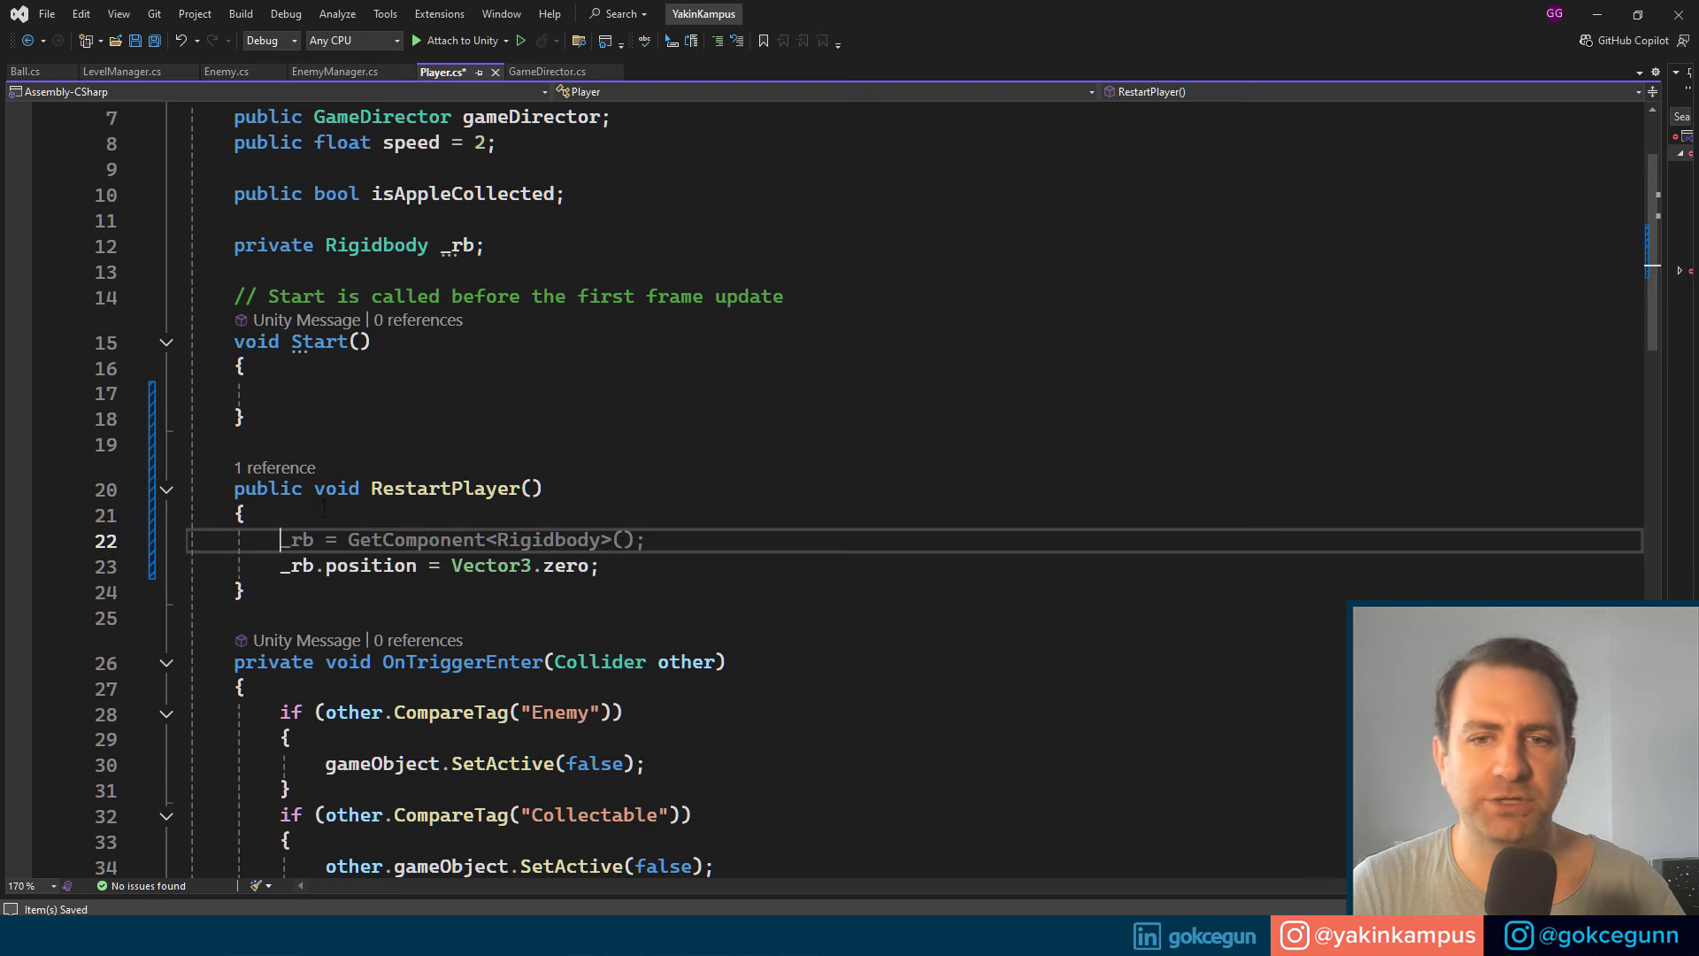
# Step: Delete the empty Start method and its comment, then review the updated RestartPlayer
pyautogui.click(544, 489)
pyautogui.moveTo(195, 489); pyautogui.dragTo(657, 258)
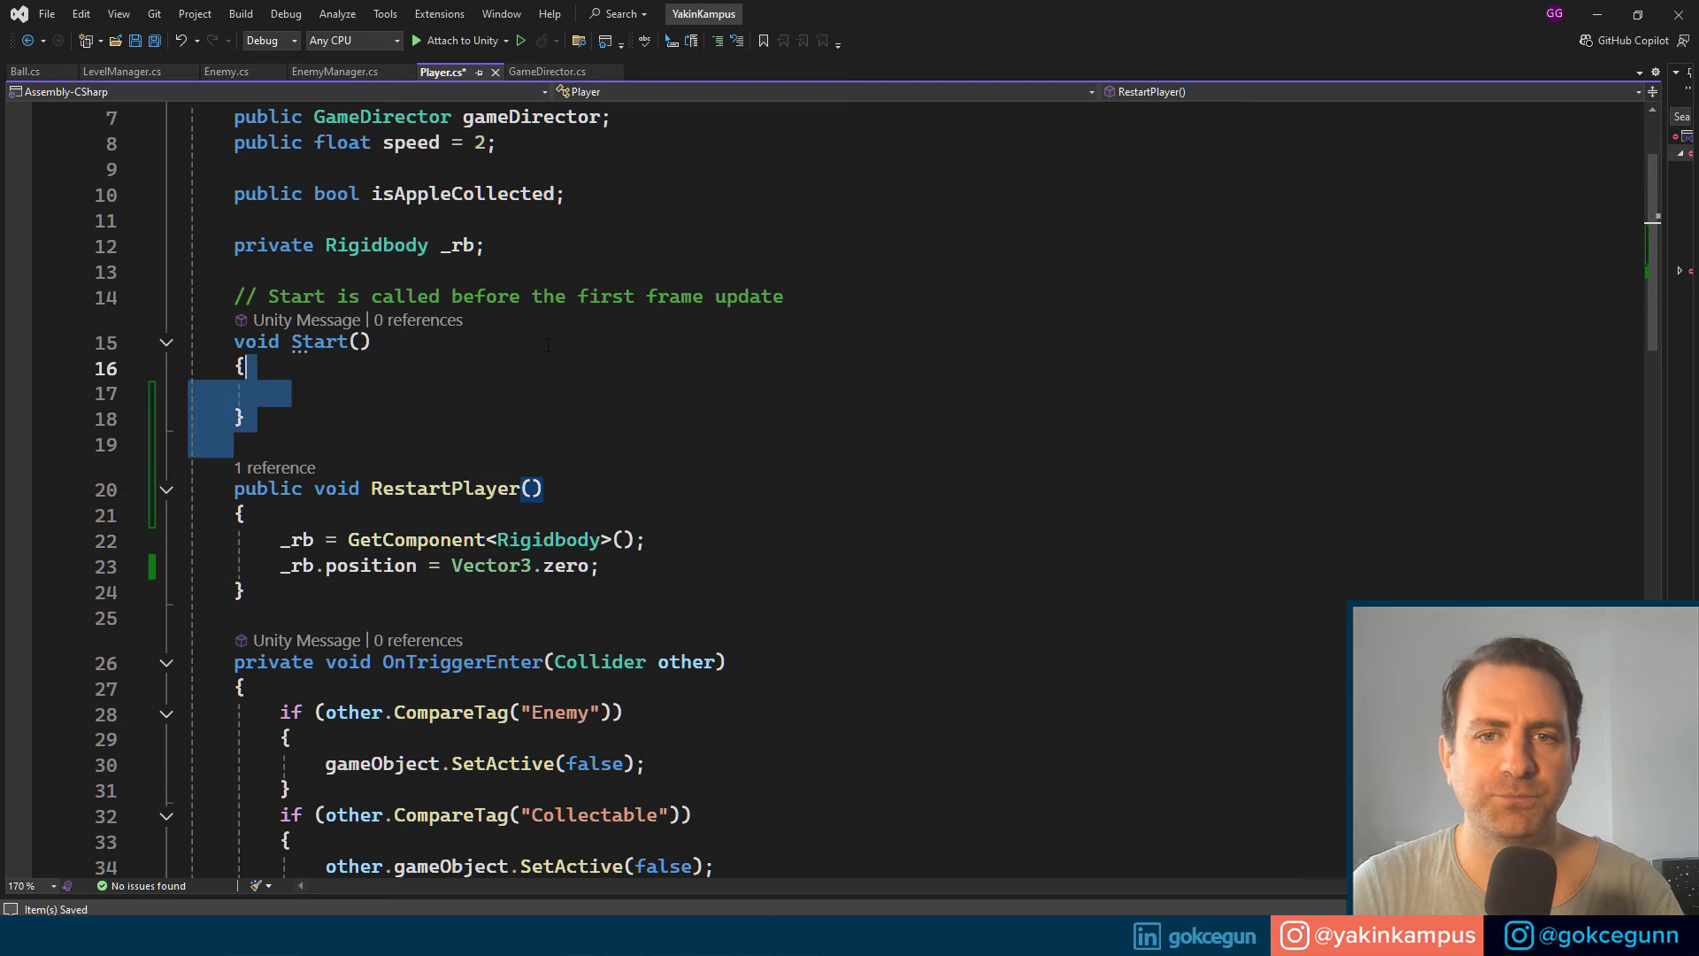
pyautogui.press('BackSpace')
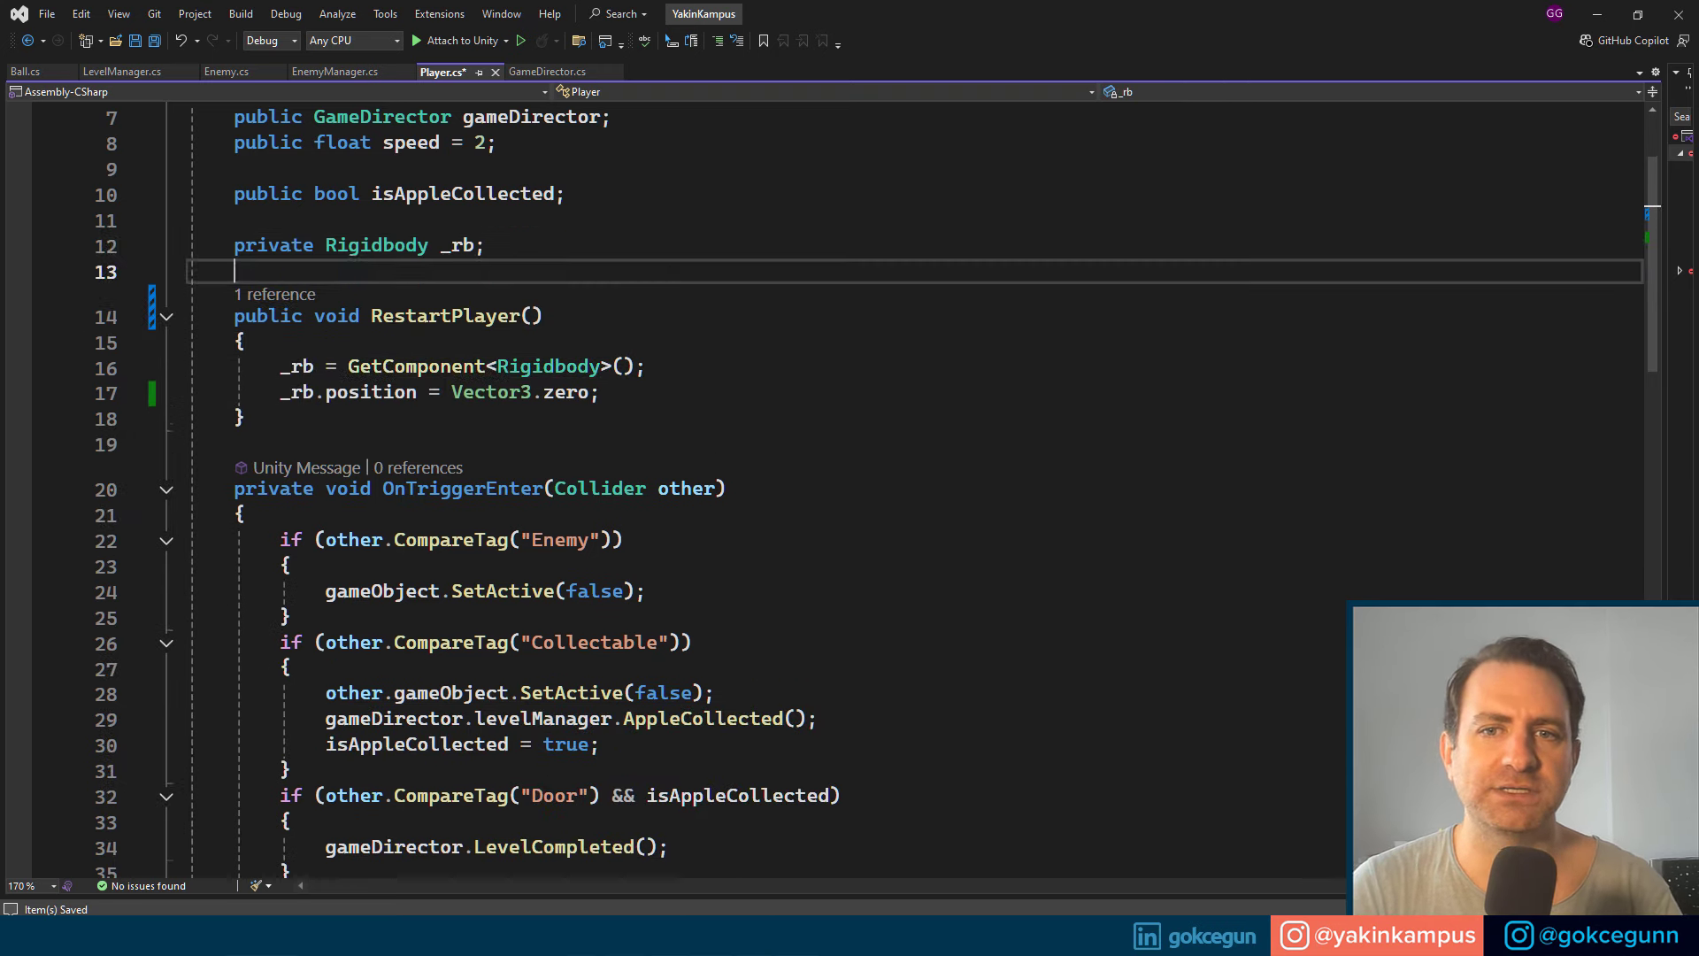
pyautogui.click(777, 431)
pyautogui.moveTo(324, 367); pyautogui.dragTo(603, 367)
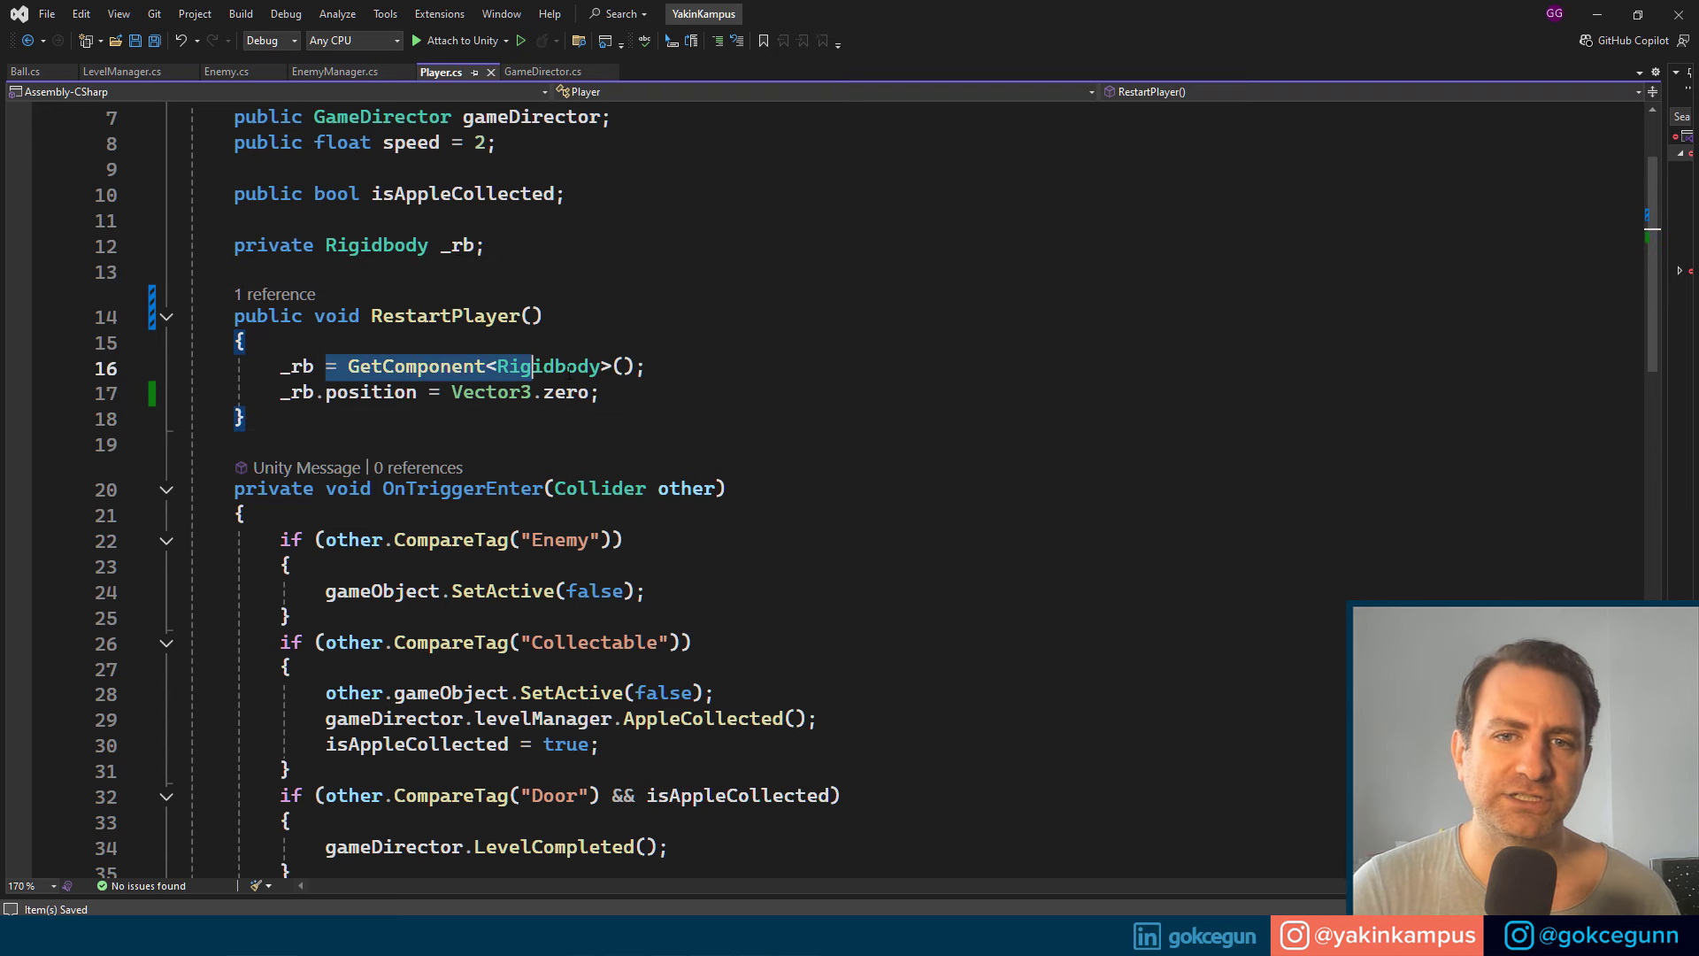
pyautogui.moveTo(302, 392); pyautogui.dragTo(722, 402)
pyautogui.click(758, 389)
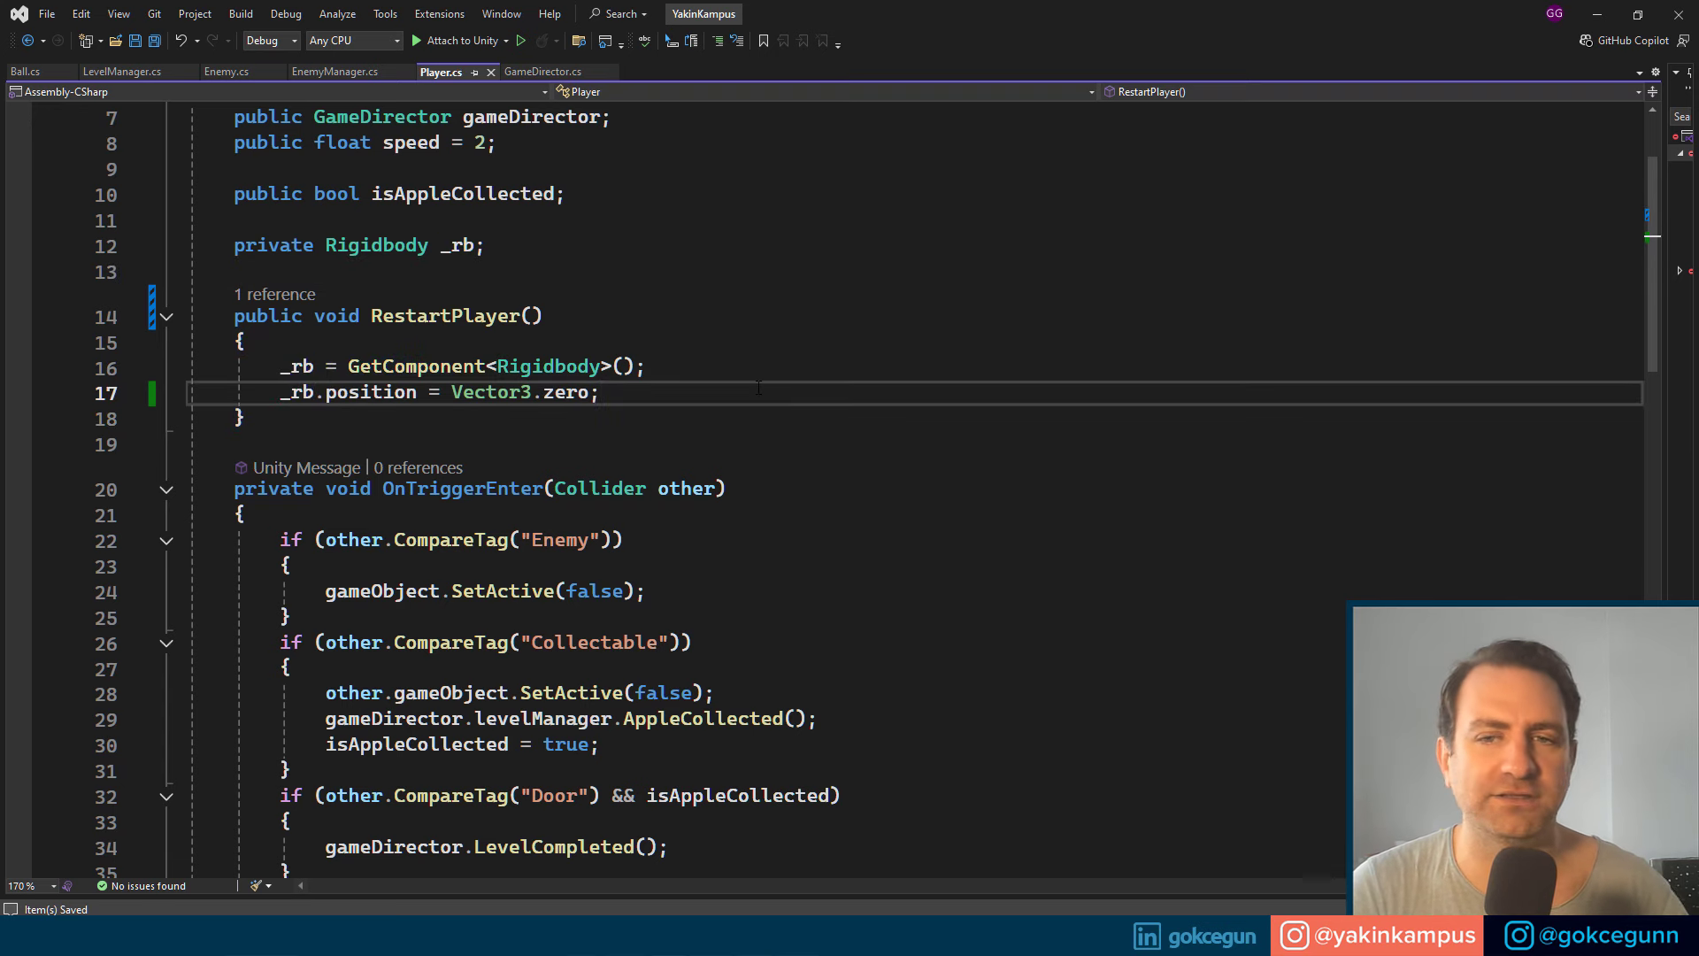
pyautogui.hotkey('alt', 'Tab')
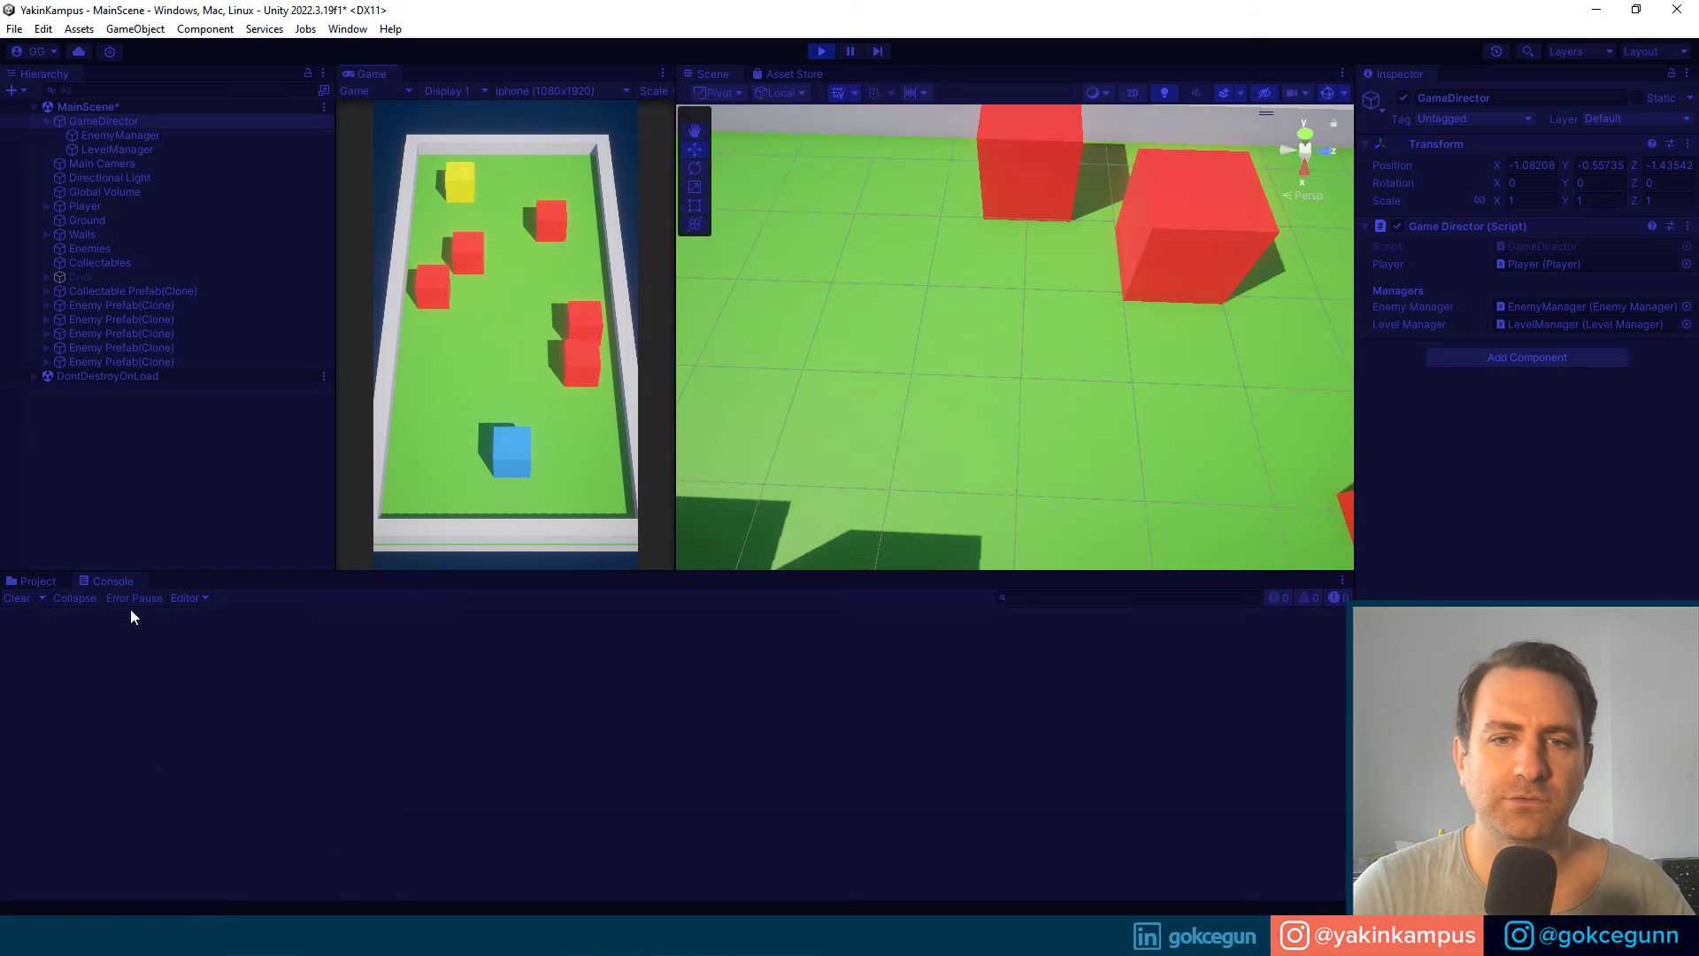
pyautogui.press('Up')
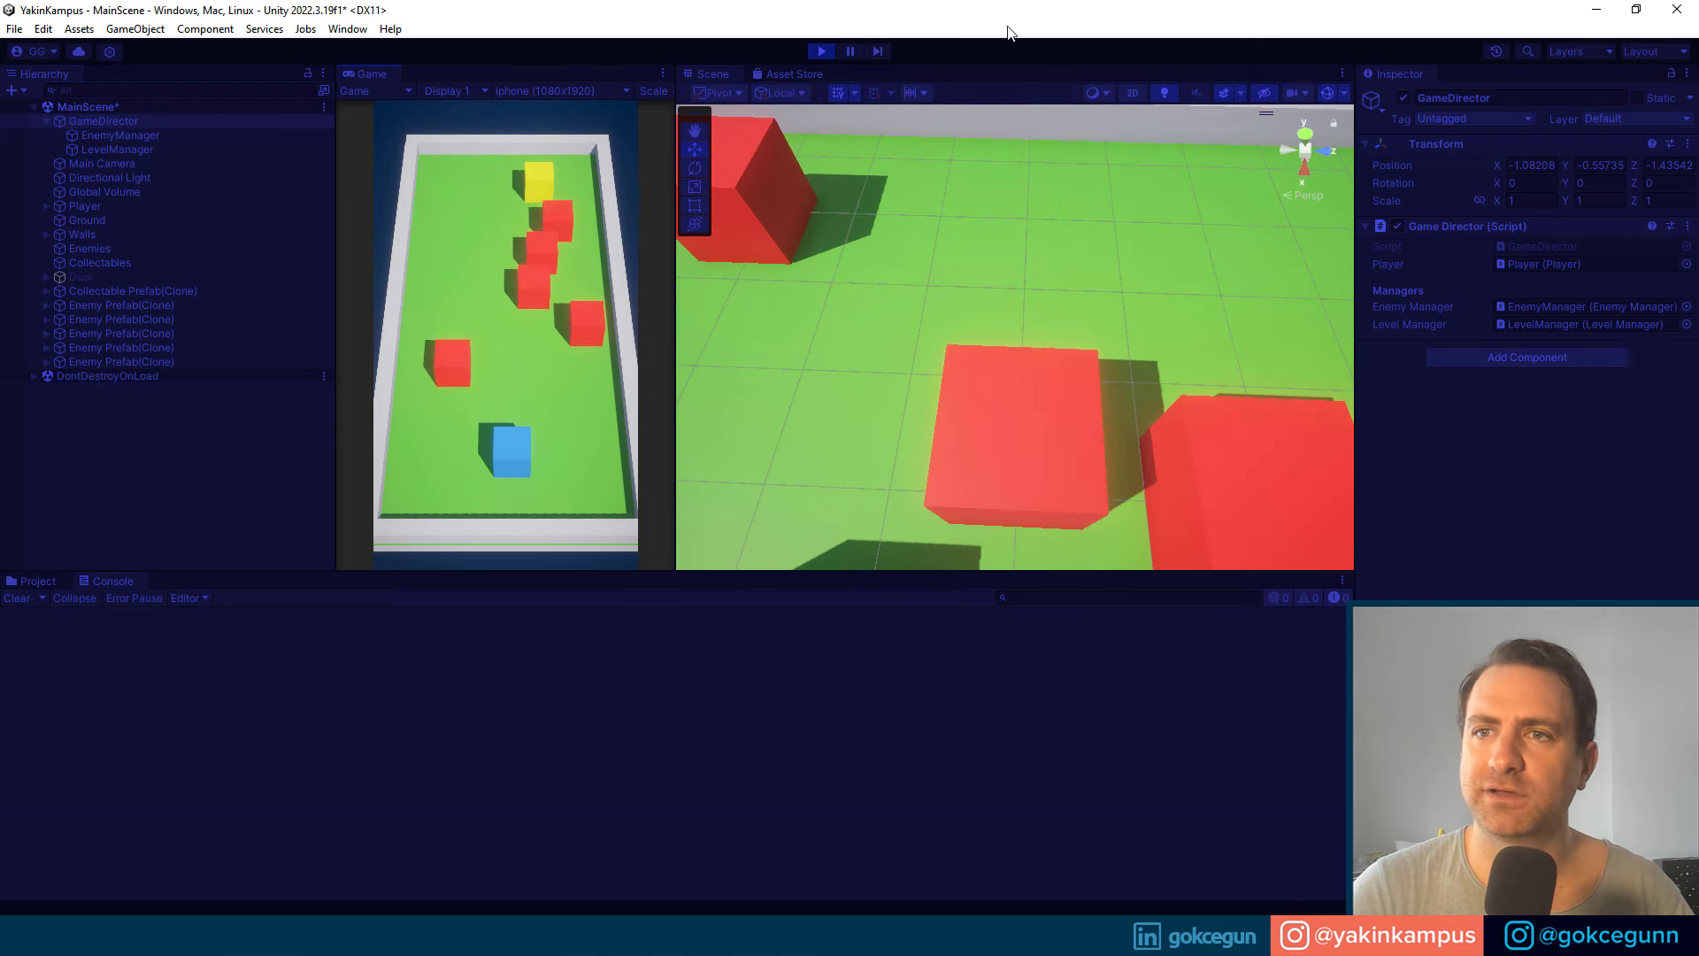
pyautogui.click(820, 52)
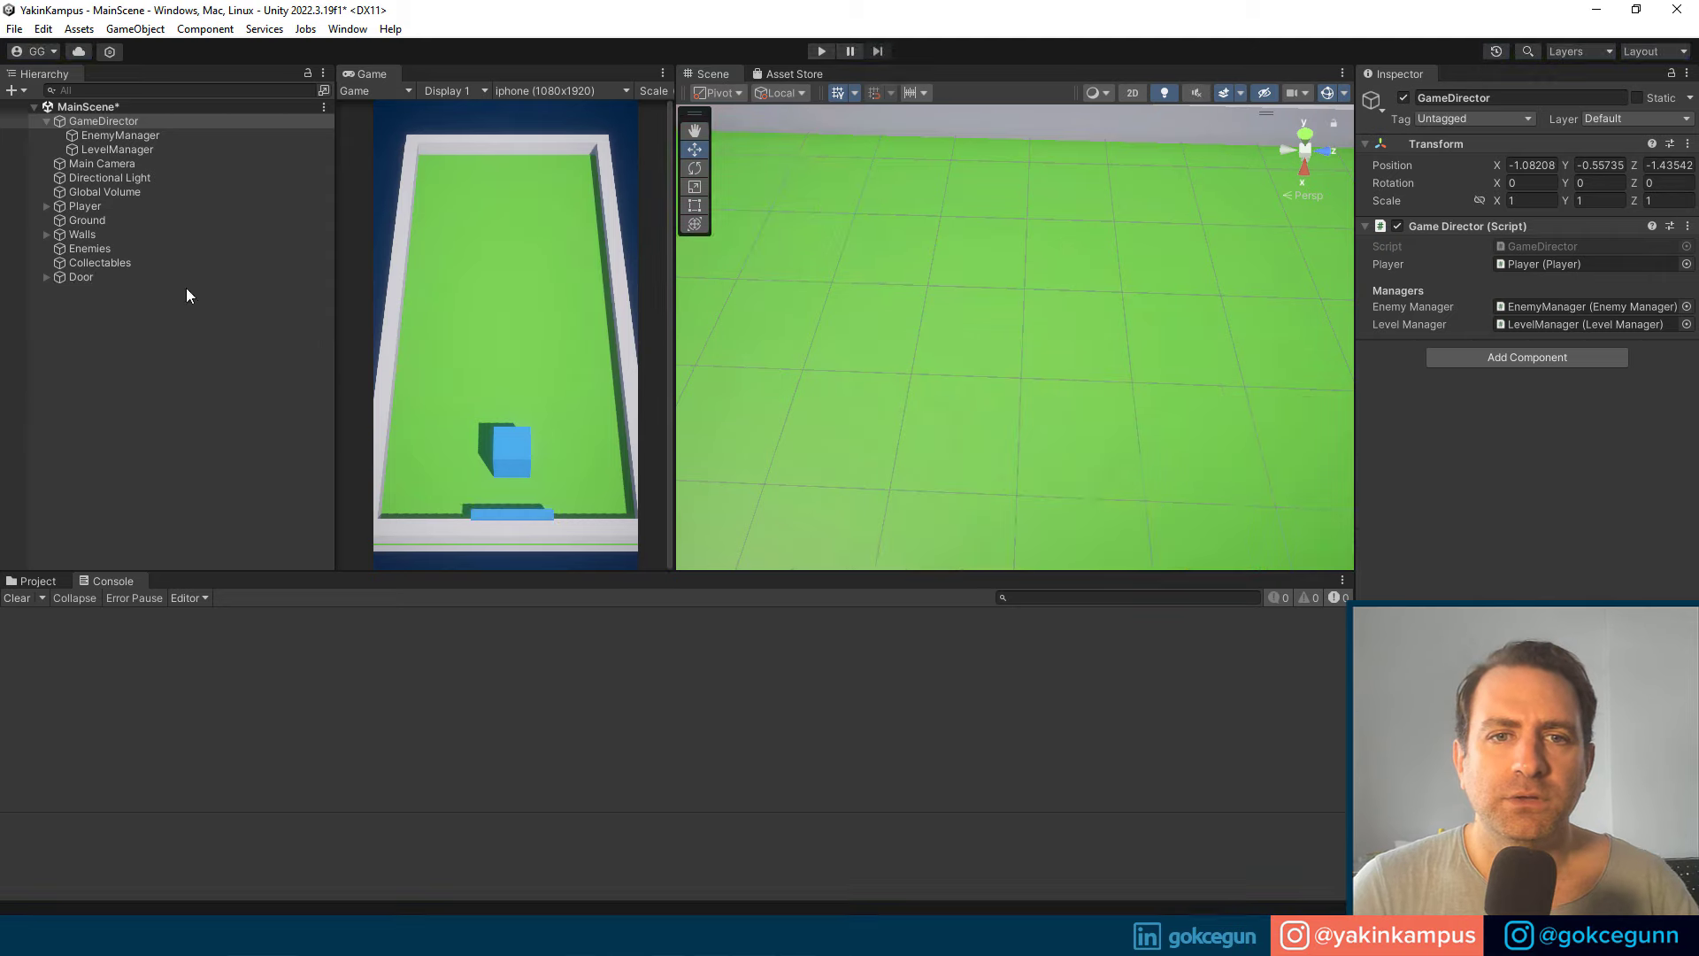
pyautogui.hotkey('alt', 'Tab')
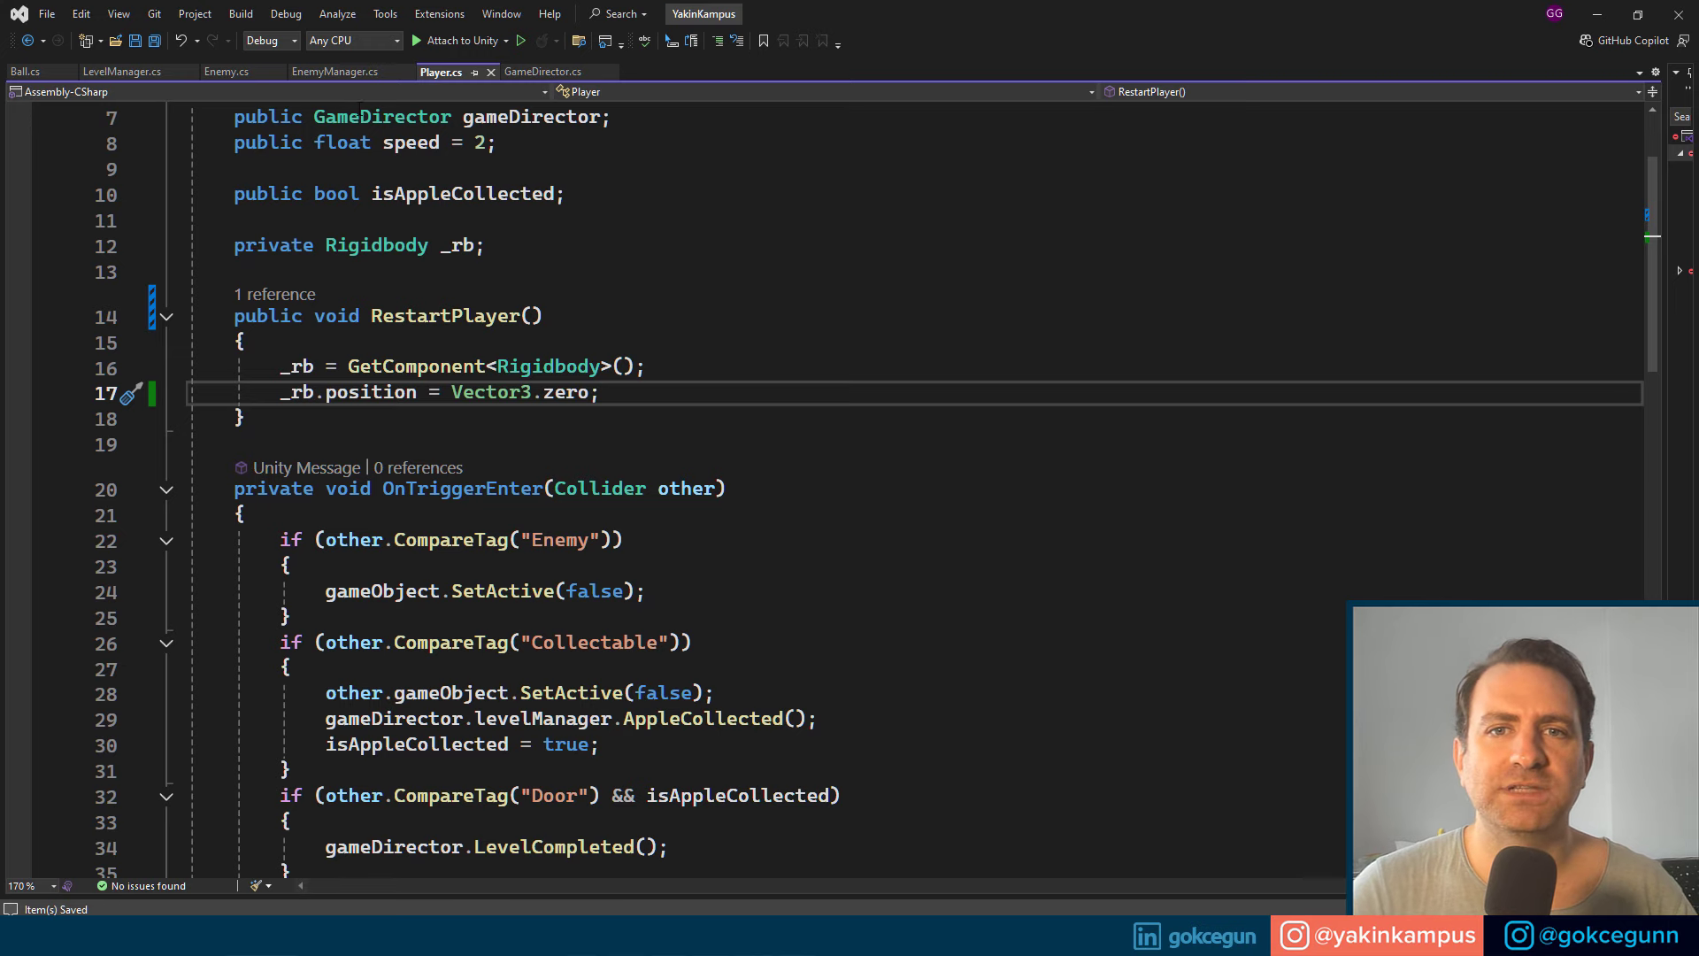
# Step: Check the isAppleCollected logic in the Enemy script, then return to Player.cs
pyautogui.click(236, 78)
pyautogui.scroll(-2, 410, 469)
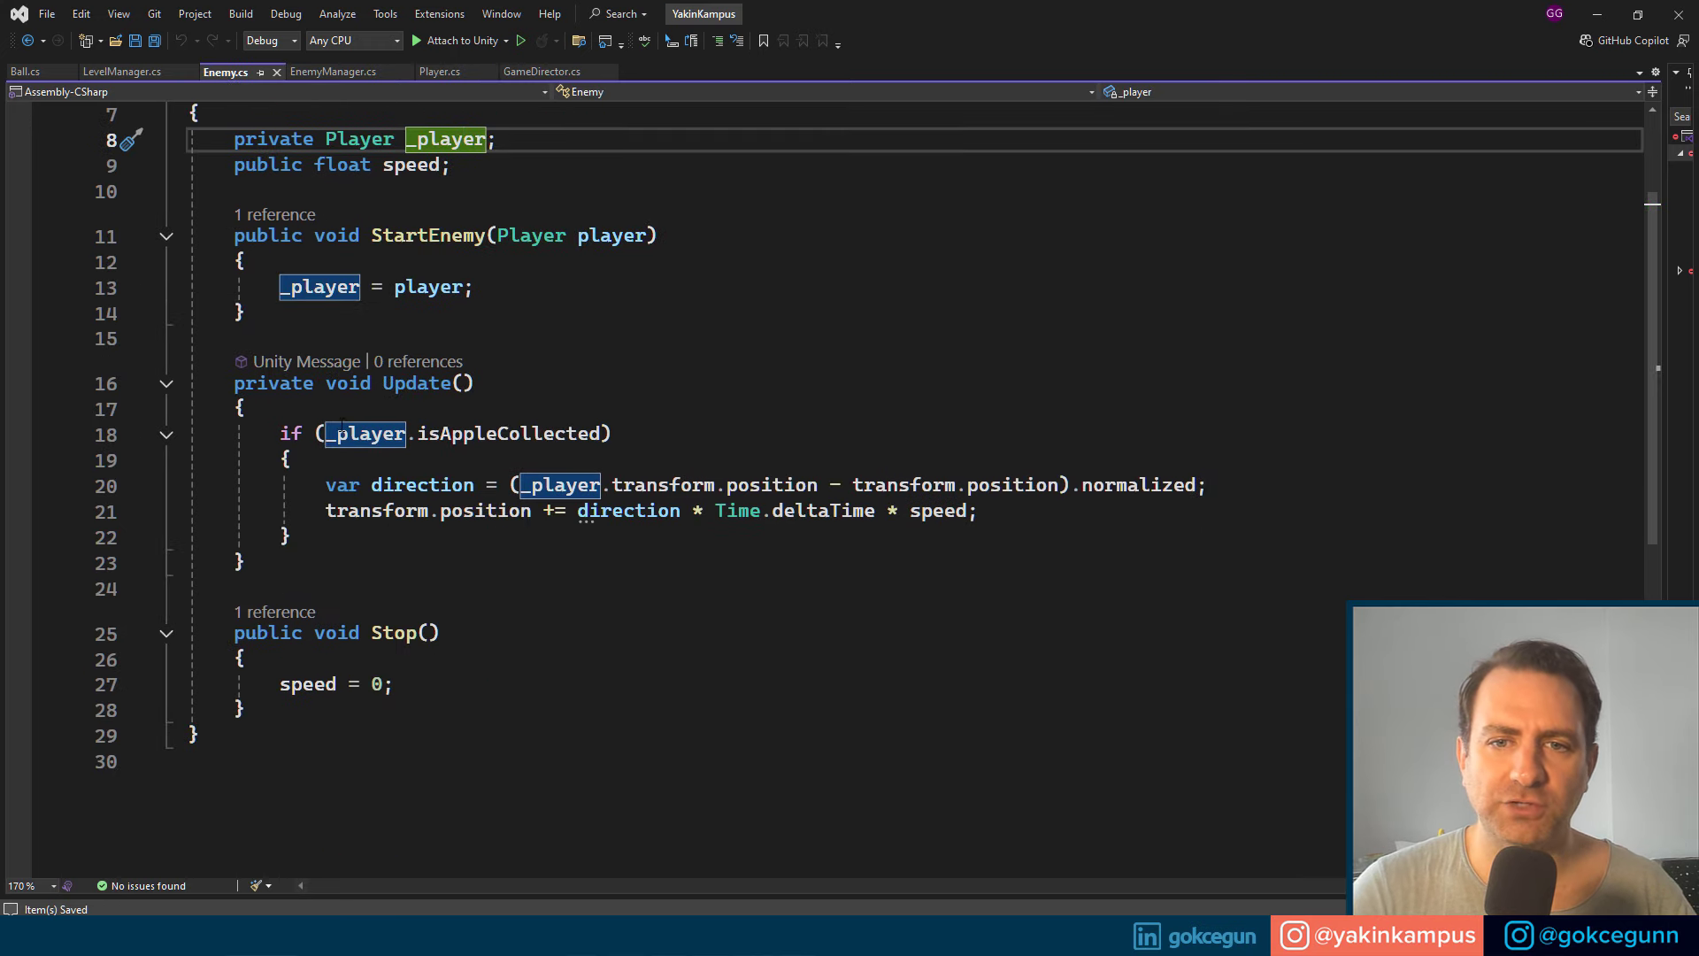
pyautogui.moveTo(339, 433); pyautogui.dragTo(498, 434)
pyautogui.click(613, 434)
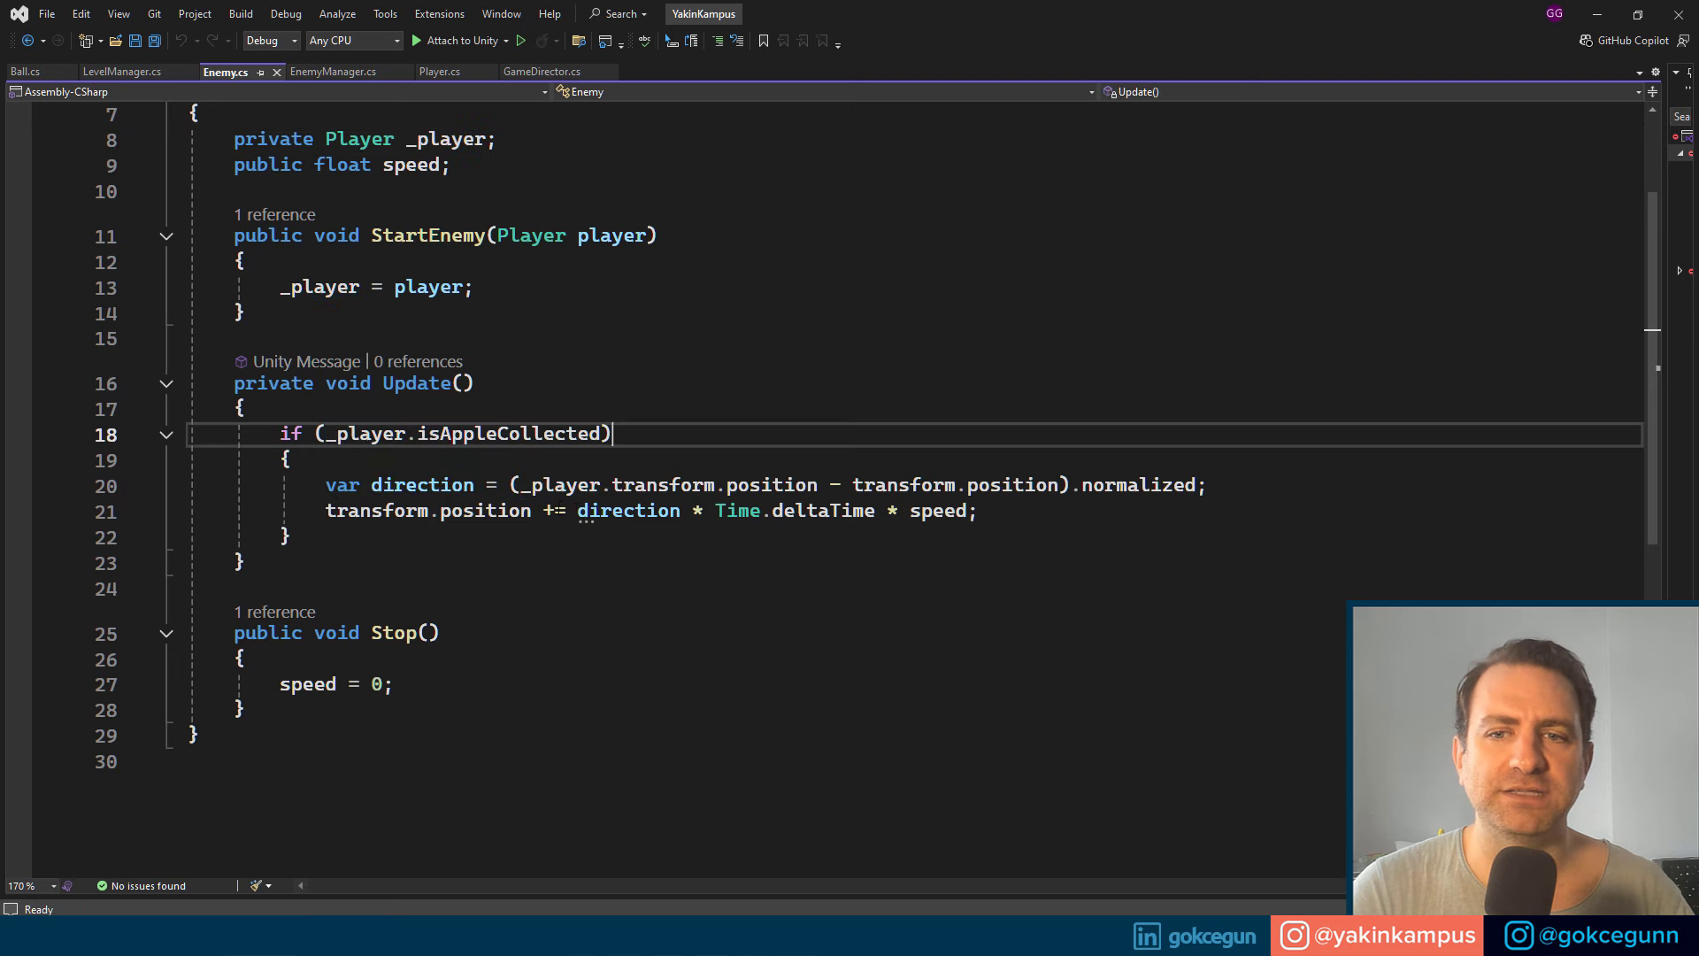
pyautogui.moveTo(562, 485); pyautogui.dragTo(531, 512)
pyautogui.click(613, 383)
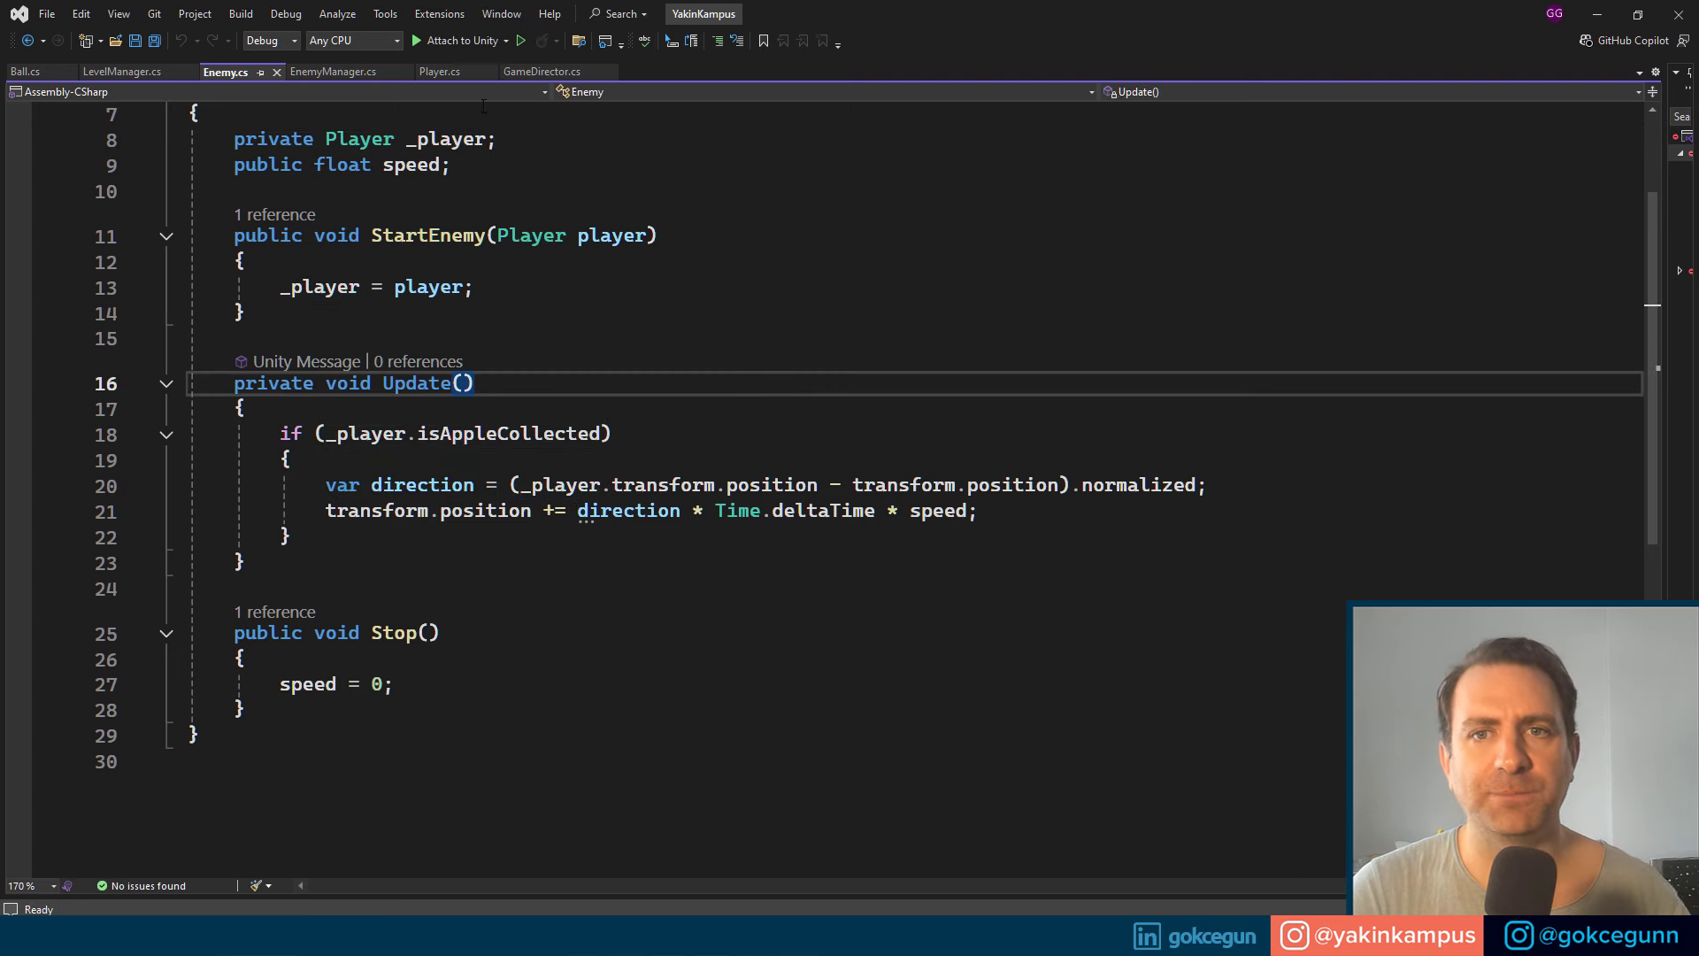
pyautogui.click(440, 72)
pyautogui.scroll(1, 569, 238)
pyautogui.scroll(-1, 569, 237)
pyautogui.scroll(-1, 569, 237)
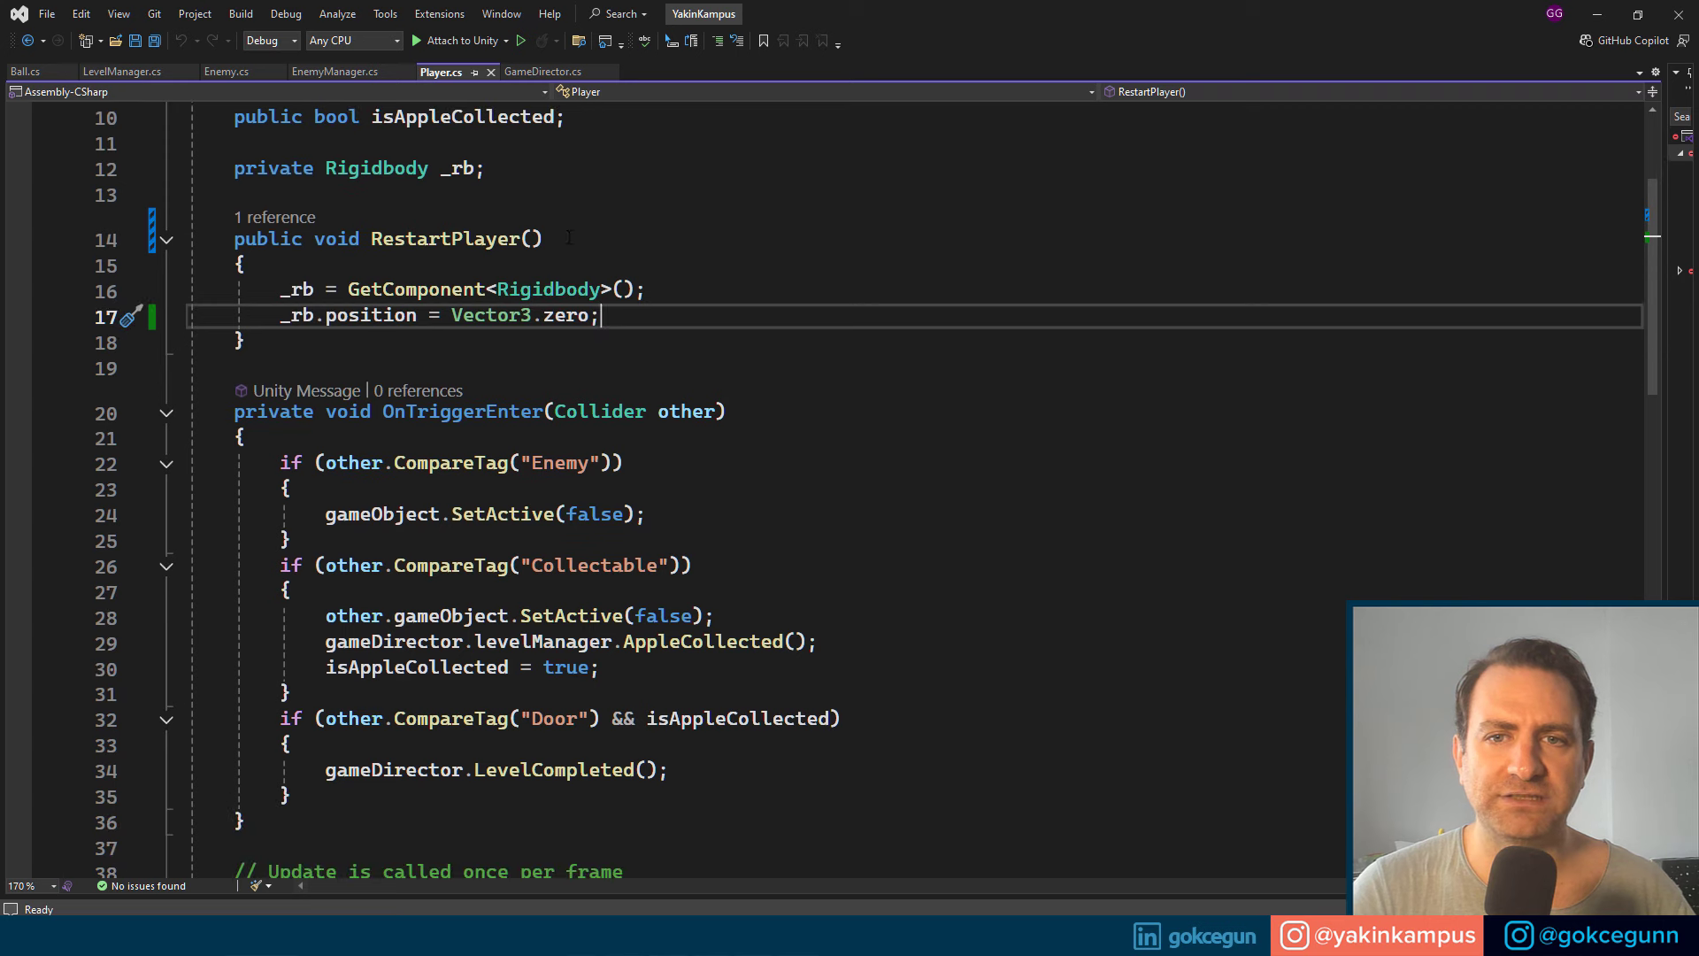
pyautogui.scroll(3, 569, 237)
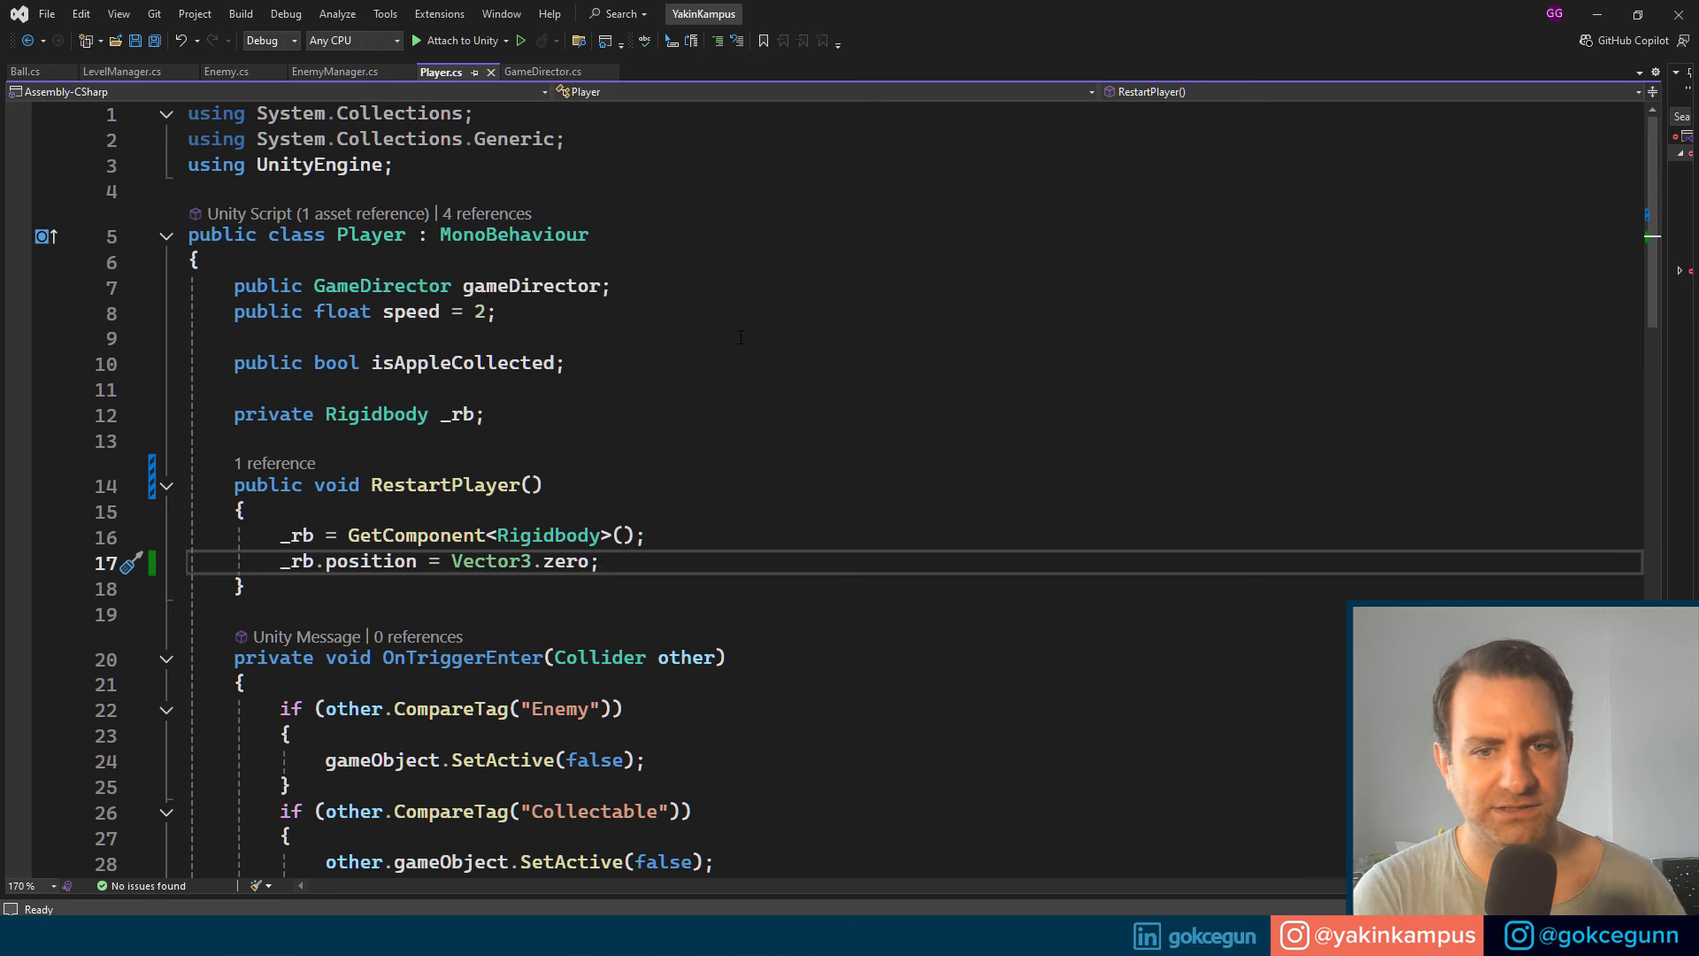
# Step: Add isAppleCollected = false; after the position reset in RestartPlayer and save
pyautogui.press('Return')
pyautogui.write('isApp')
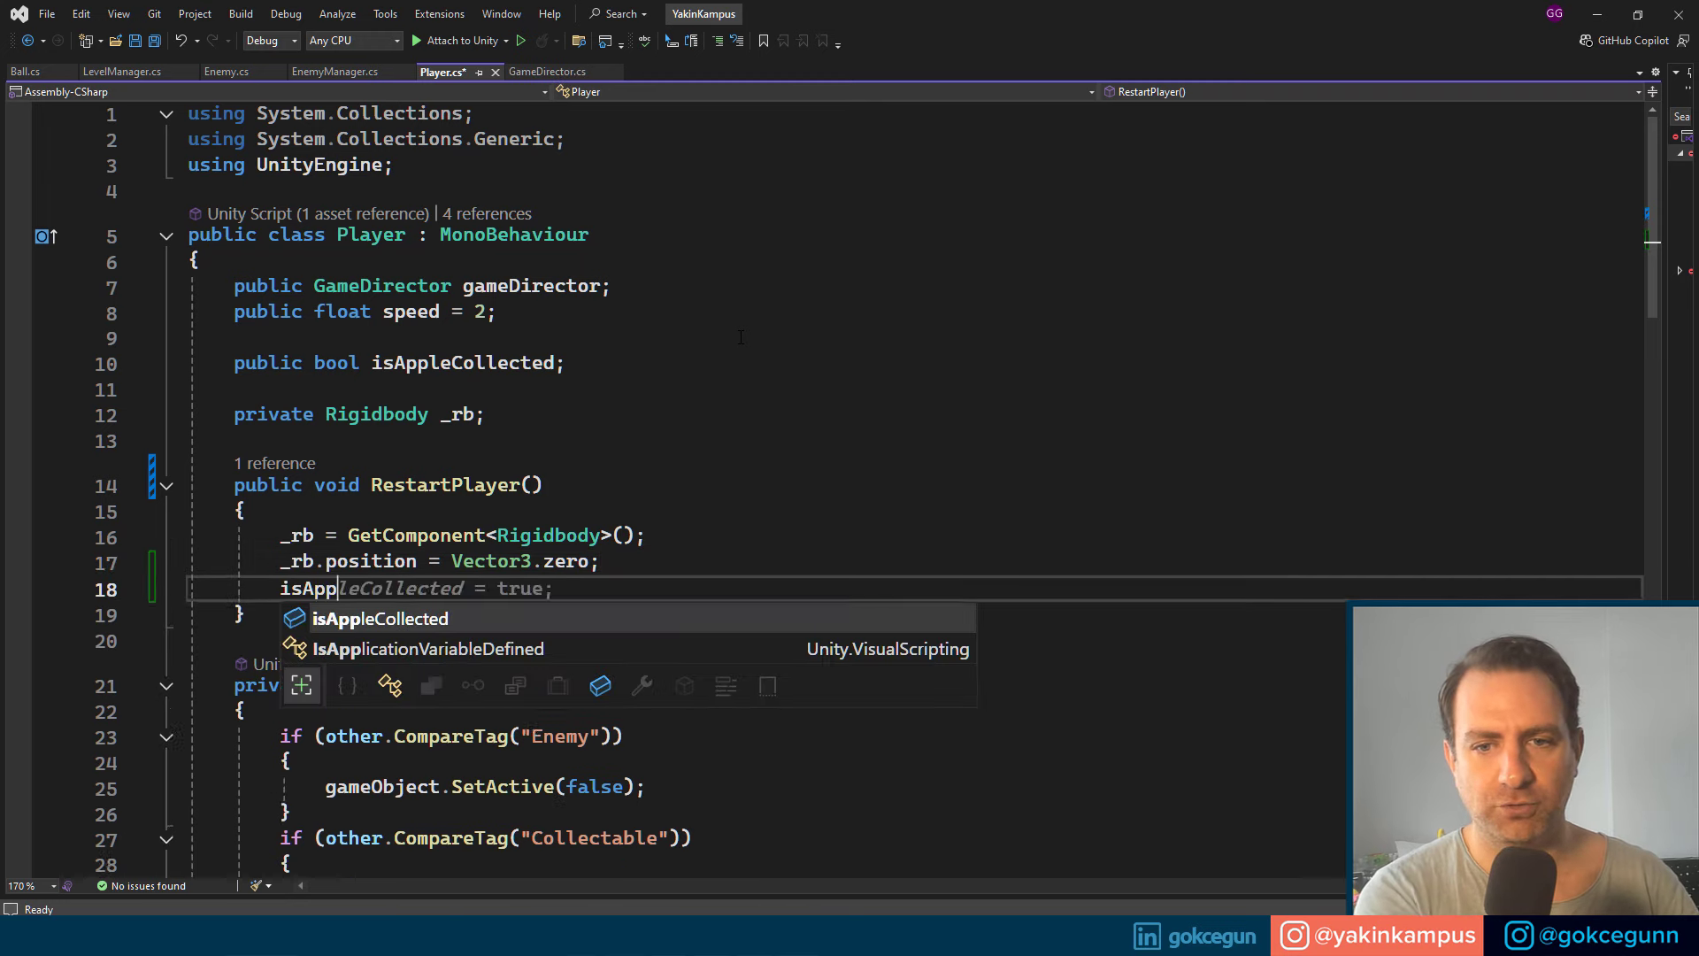
pyautogui.press('Tab')
pyautogui.write('= fa')
pyautogui.press('Tab')
pyautogui.write(';')
pyautogui.hotkey('ctrl', 's')
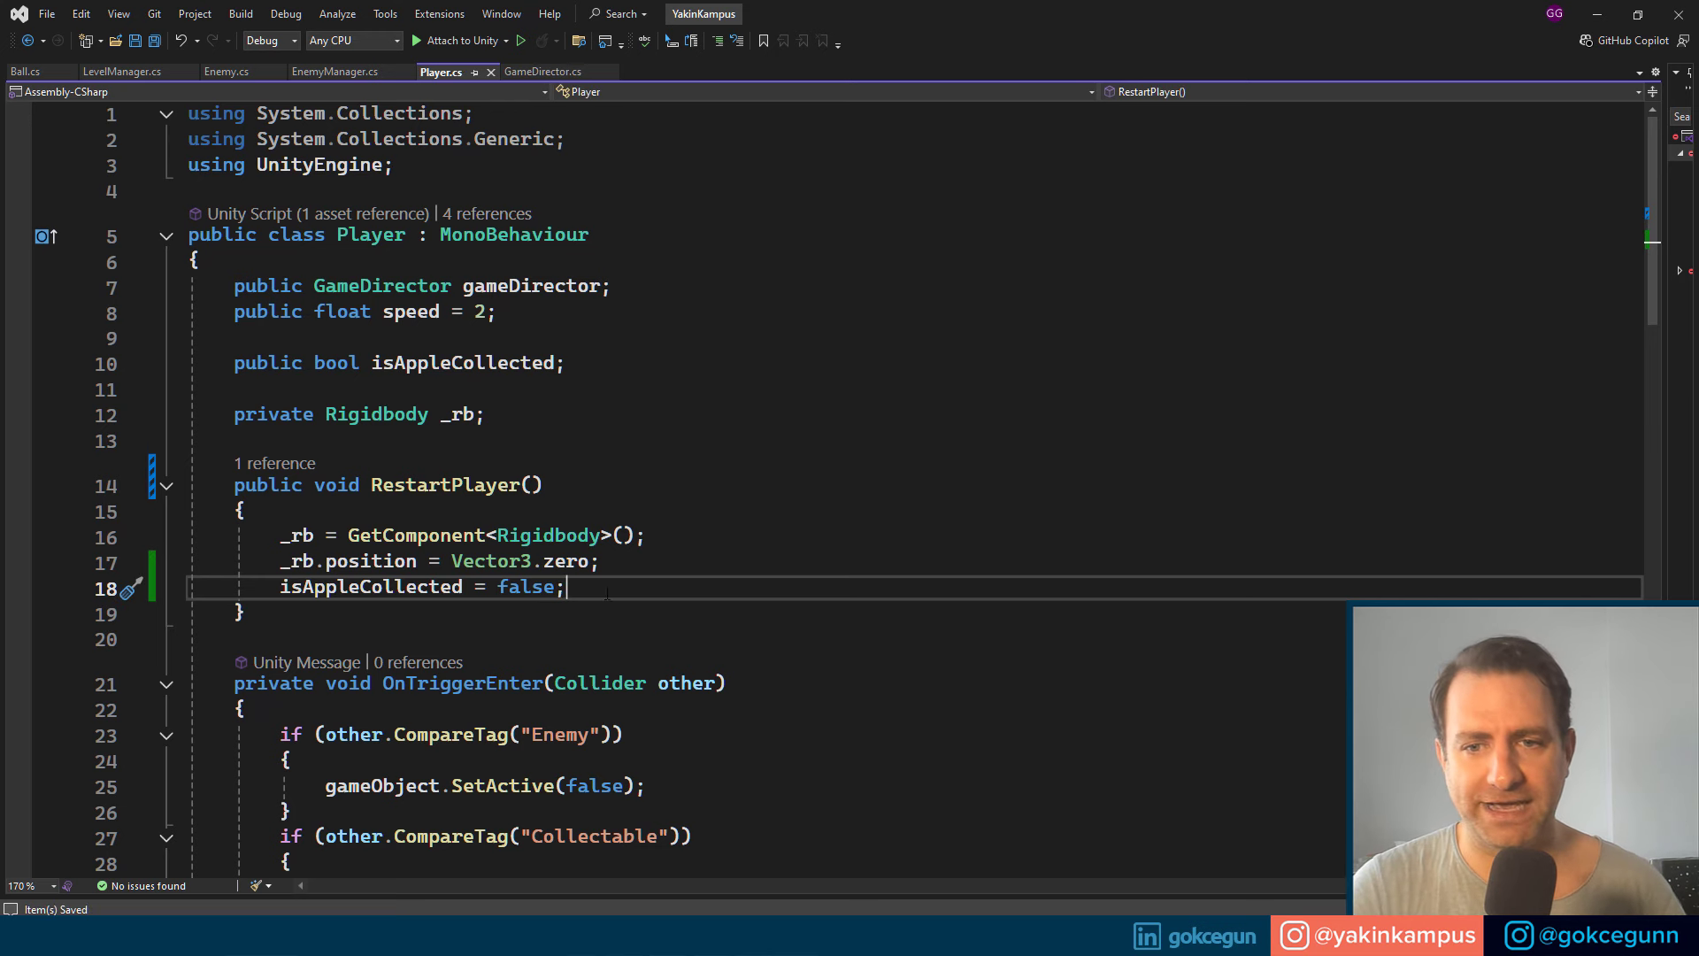
# Step: Comment out the isAppleCollected reset line and go back to Unity to recompile
pyautogui.hotkey('ctrl', 'k')
pyautogui.hotkey('ctrl', 'c')
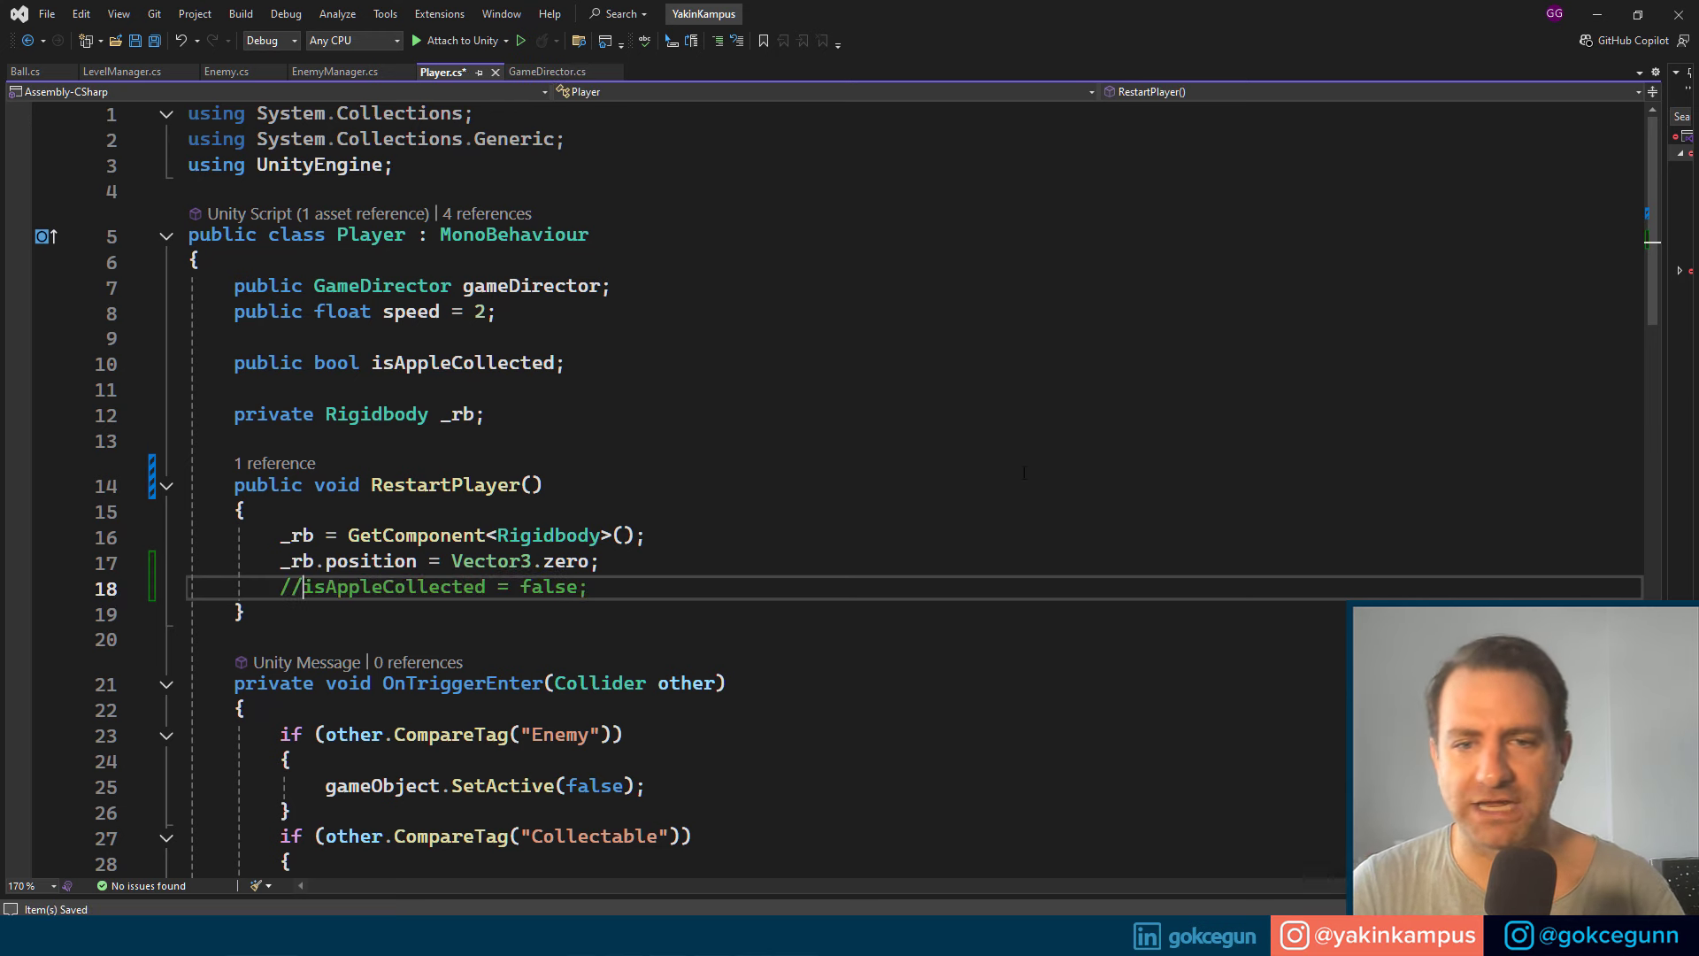
pyautogui.press('Up')
pyautogui.press('Up')
pyautogui.press('Up')
pyautogui.hotkey('alt', 'Tab')
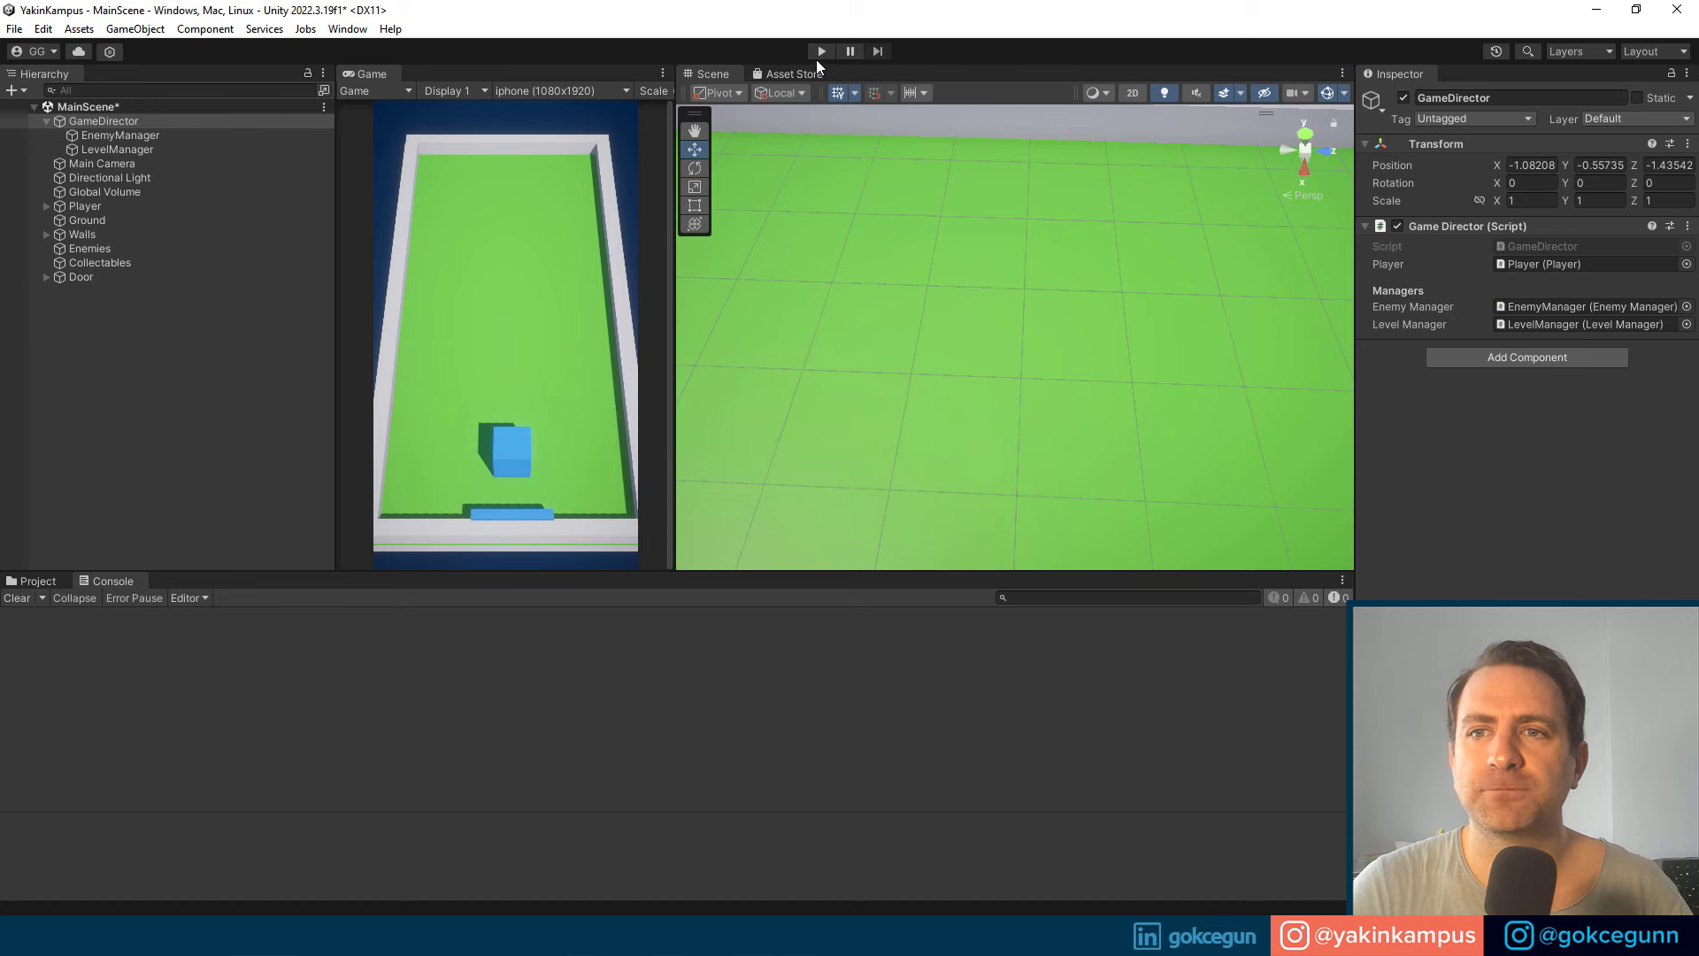
# Step: Play the level, move the player up between the enemies, then stop
pyautogui.click(815, 56)
pyautogui.press('Up')
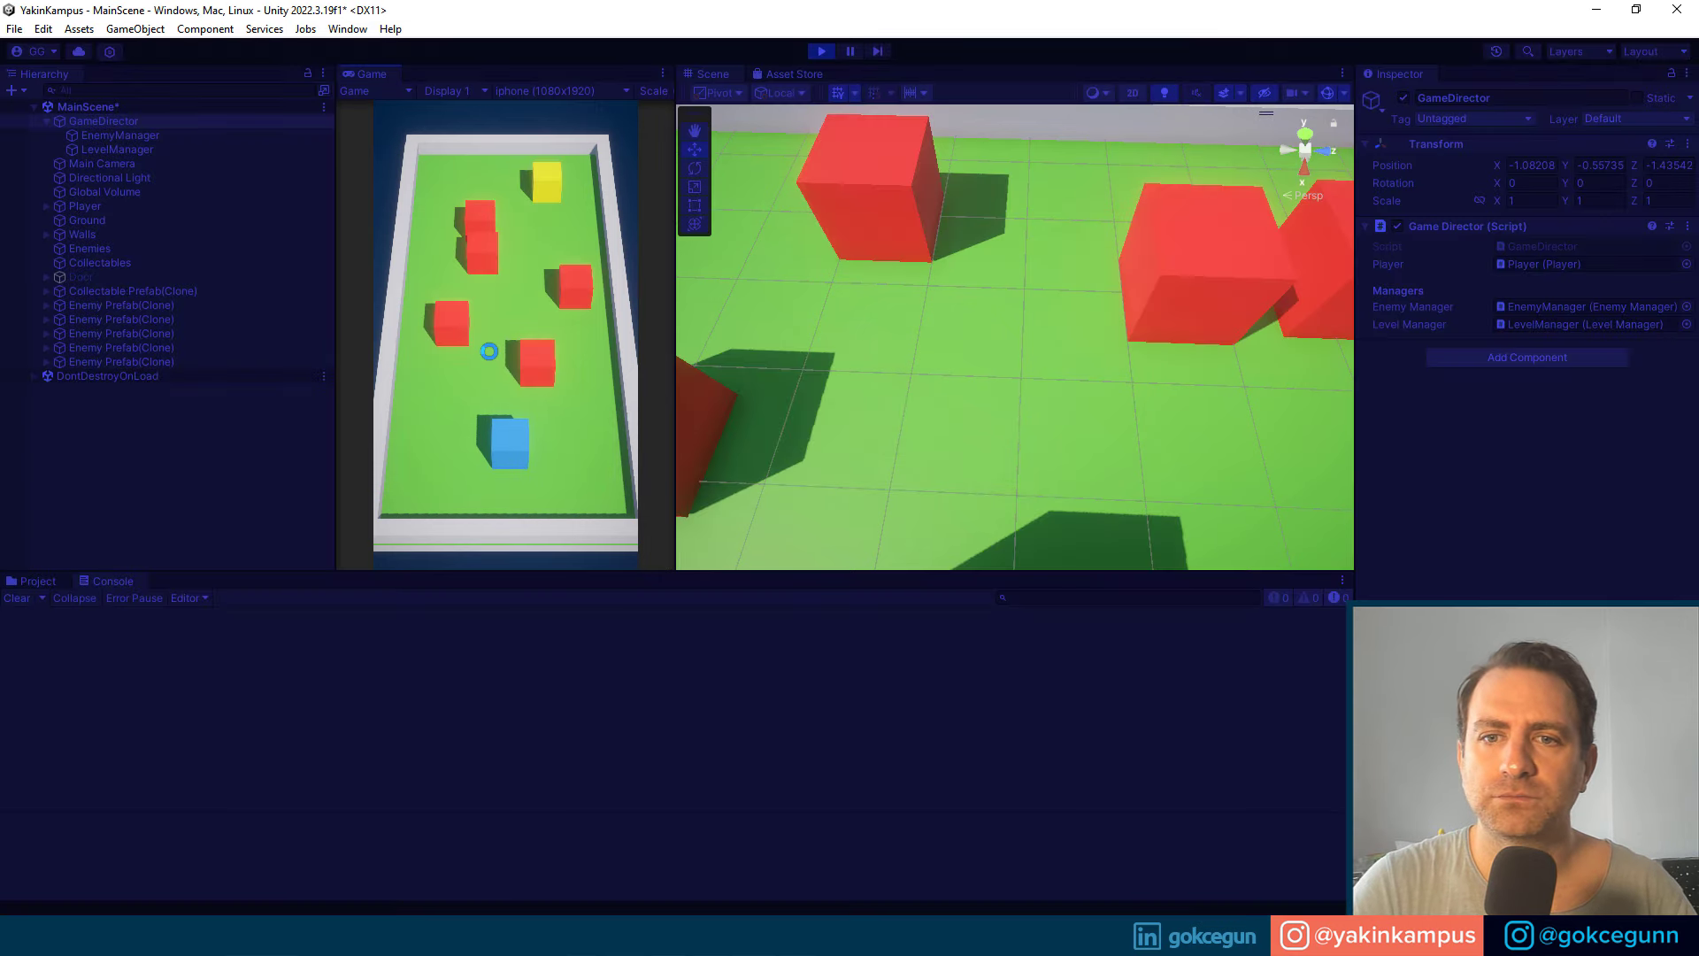
pyautogui.press('Up')
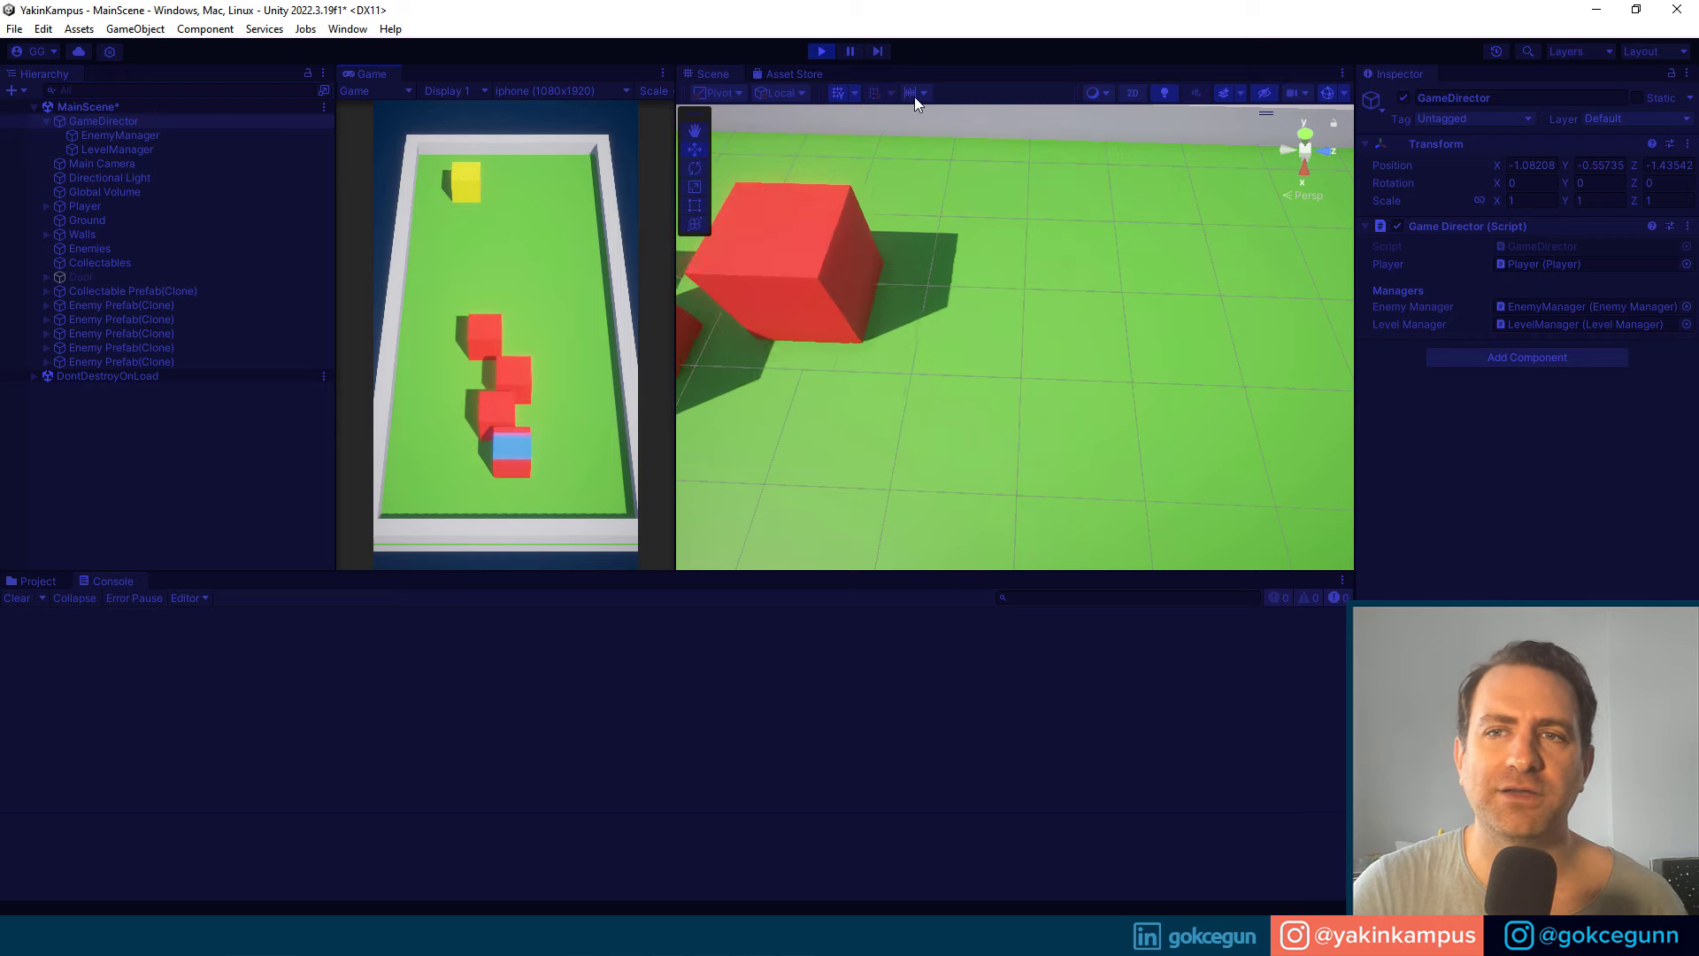
pyautogui.hotkey('ctrl', 'p')
# Step: Uncomment the isAppleCollected = false; line in Player.cs and return to Unity
pyautogui.hotkey('alt', 'Tab')
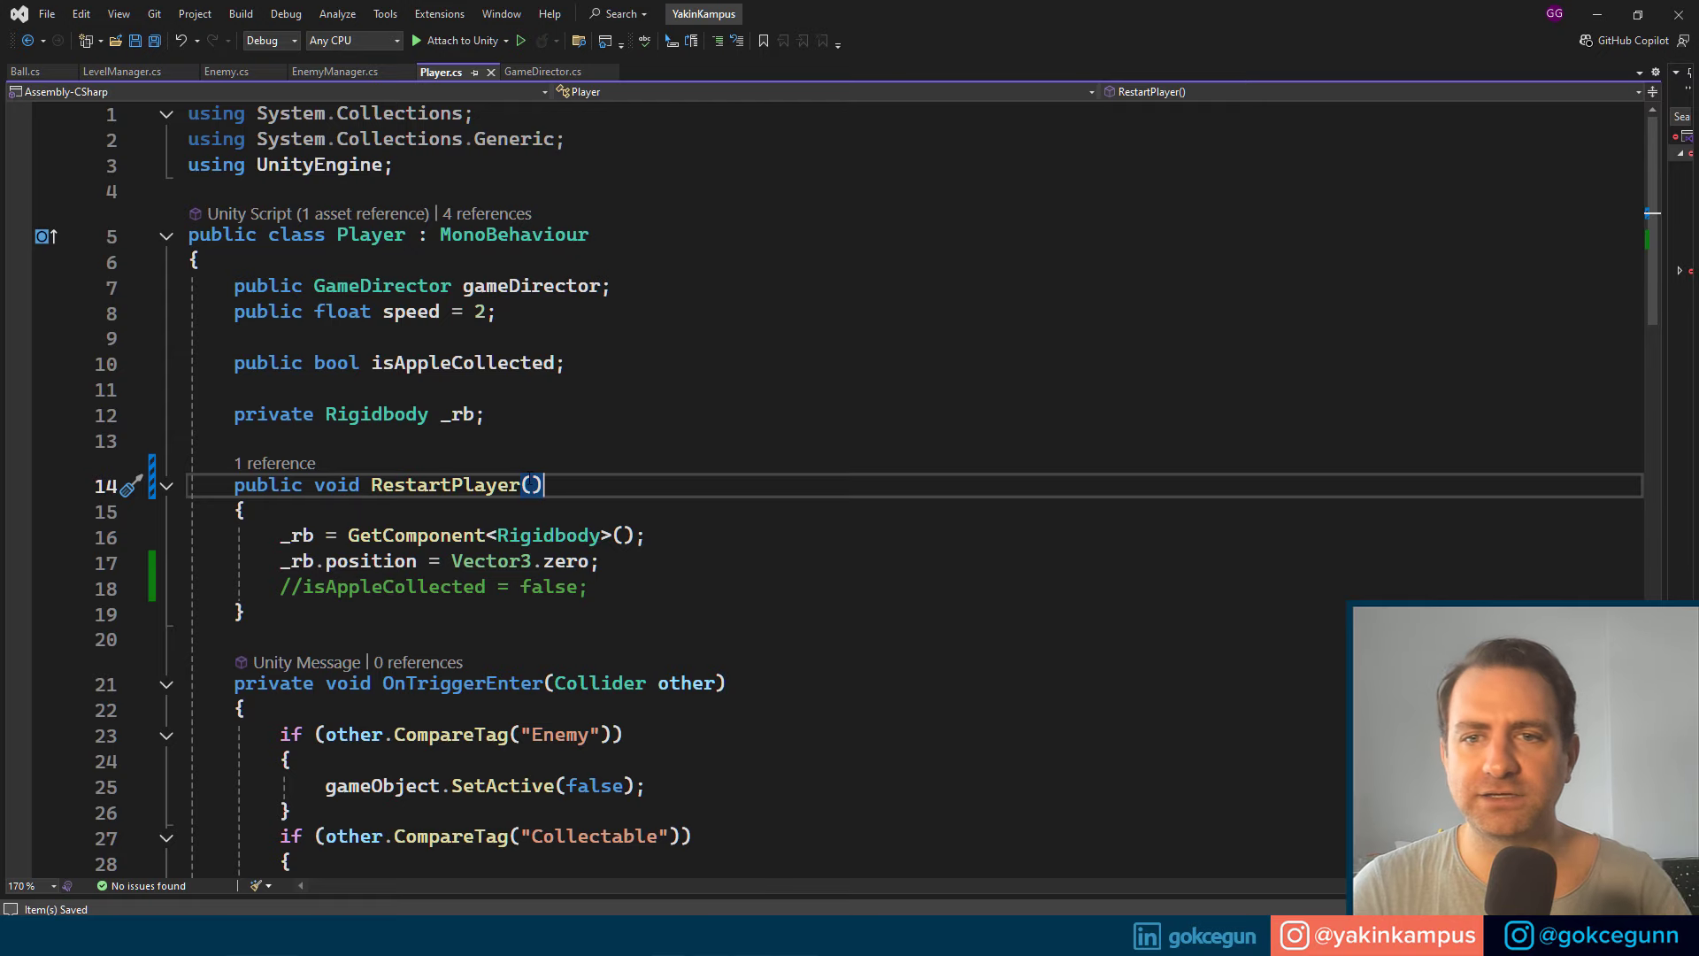
pyautogui.click(305, 593)
pyautogui.press('BackSpace')
pyautogui.press('BackSpace')
pyautogui.click(907, 358)
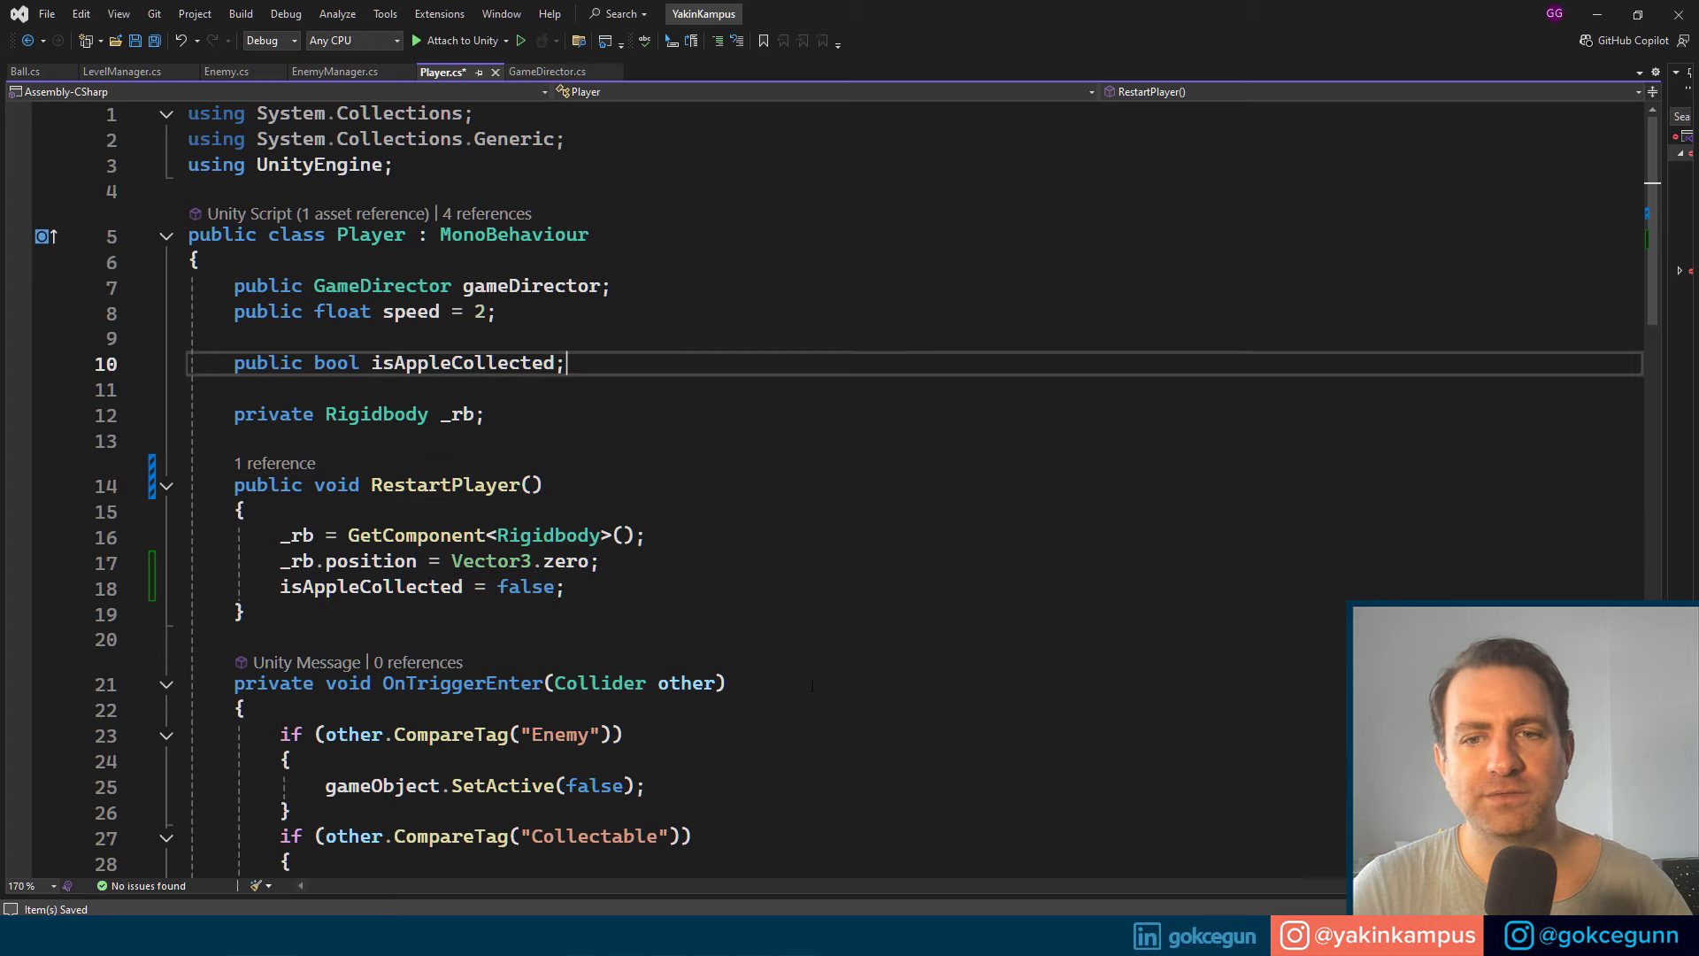
pyautogui.hotkey('alt', 'Tab')
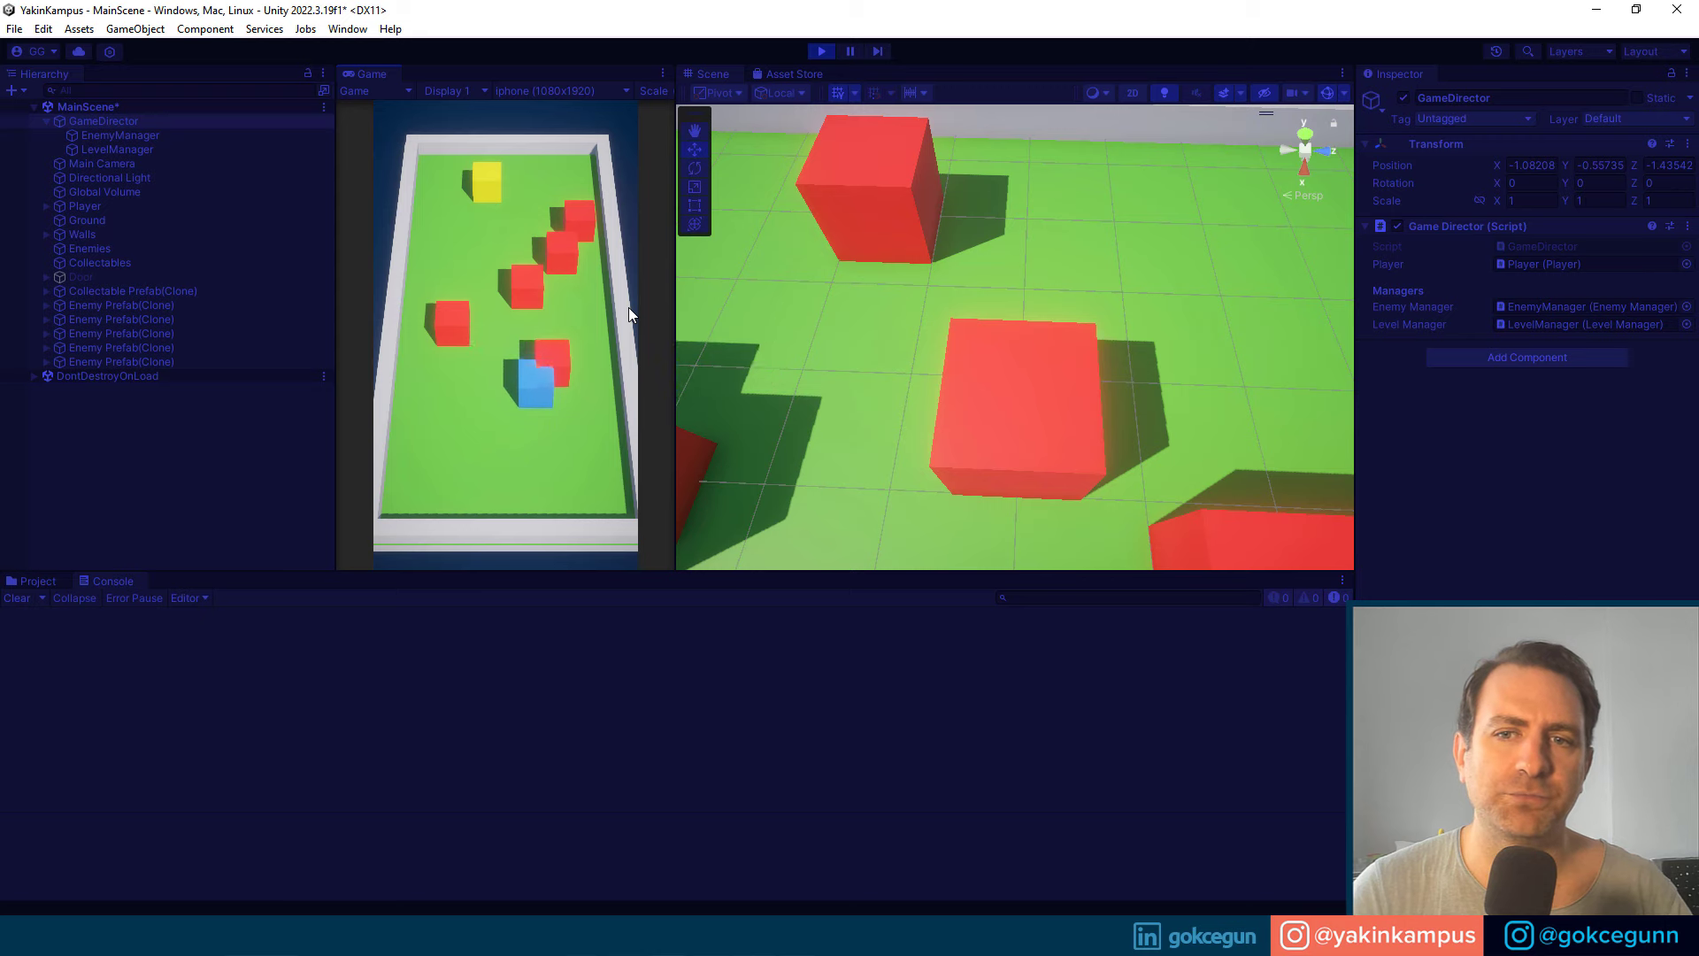
pyautogui.keyDown('alt'); pyautogui.moveTo(931, 332); pyautogui.dragTo(1026, 370); pyautogui.keyUp('alt')
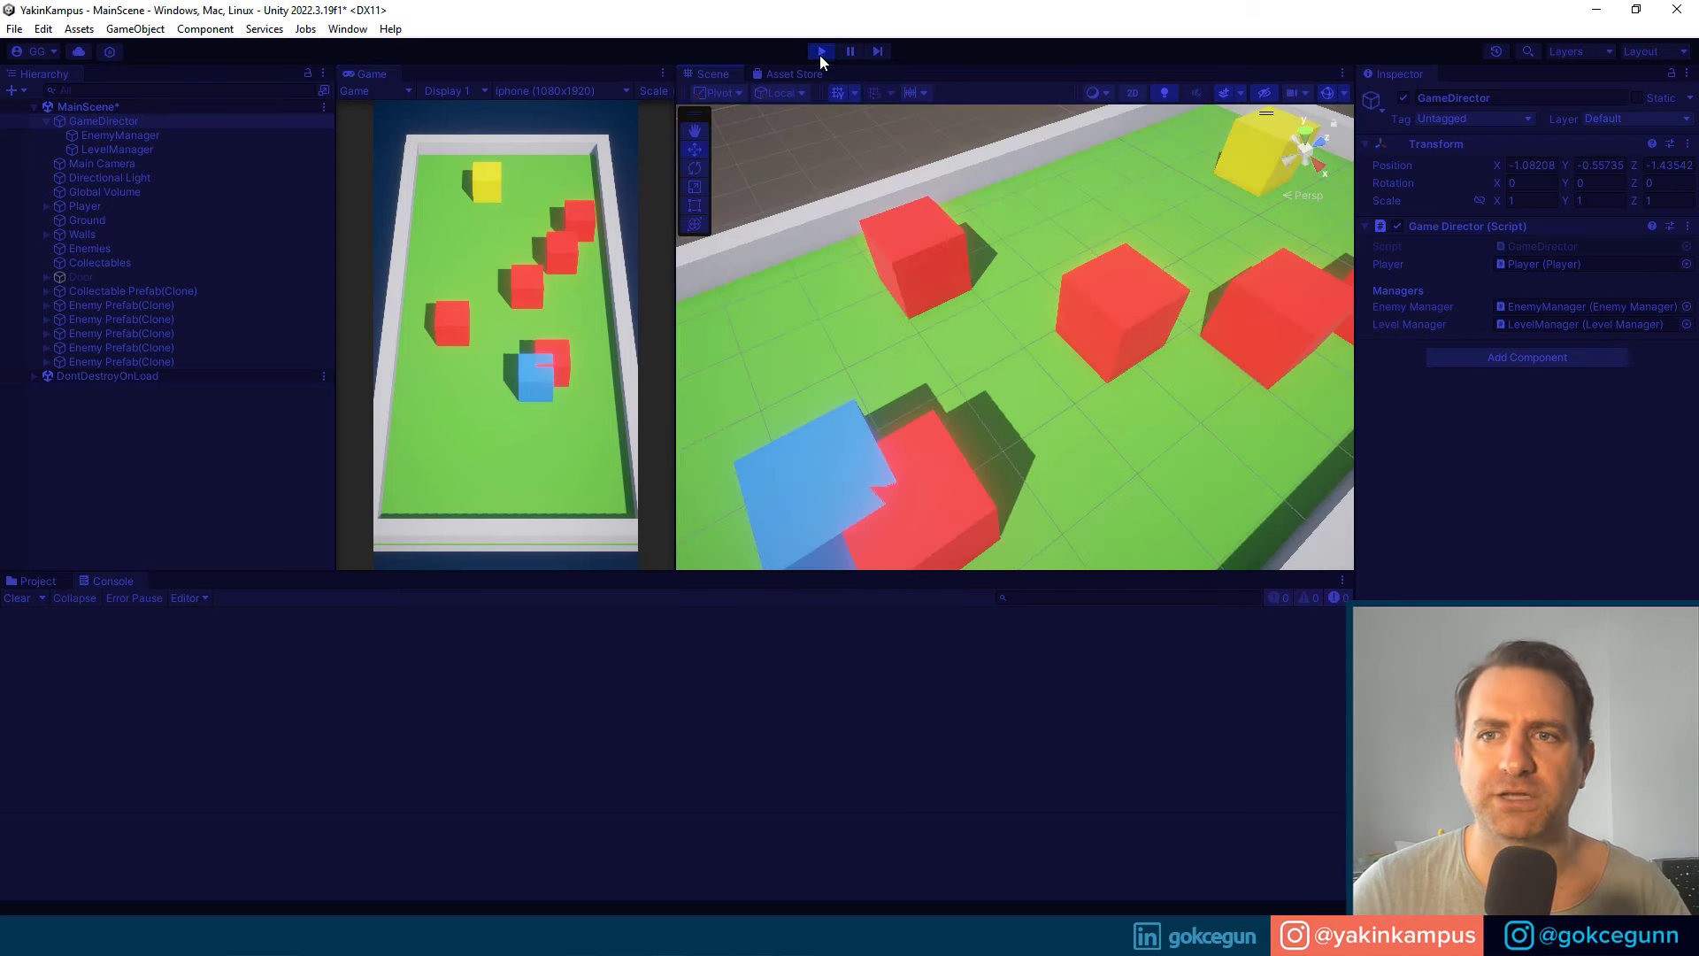
pyautogui.click(821, 51)
pyautogui.hotkey('alt', 'Tab')
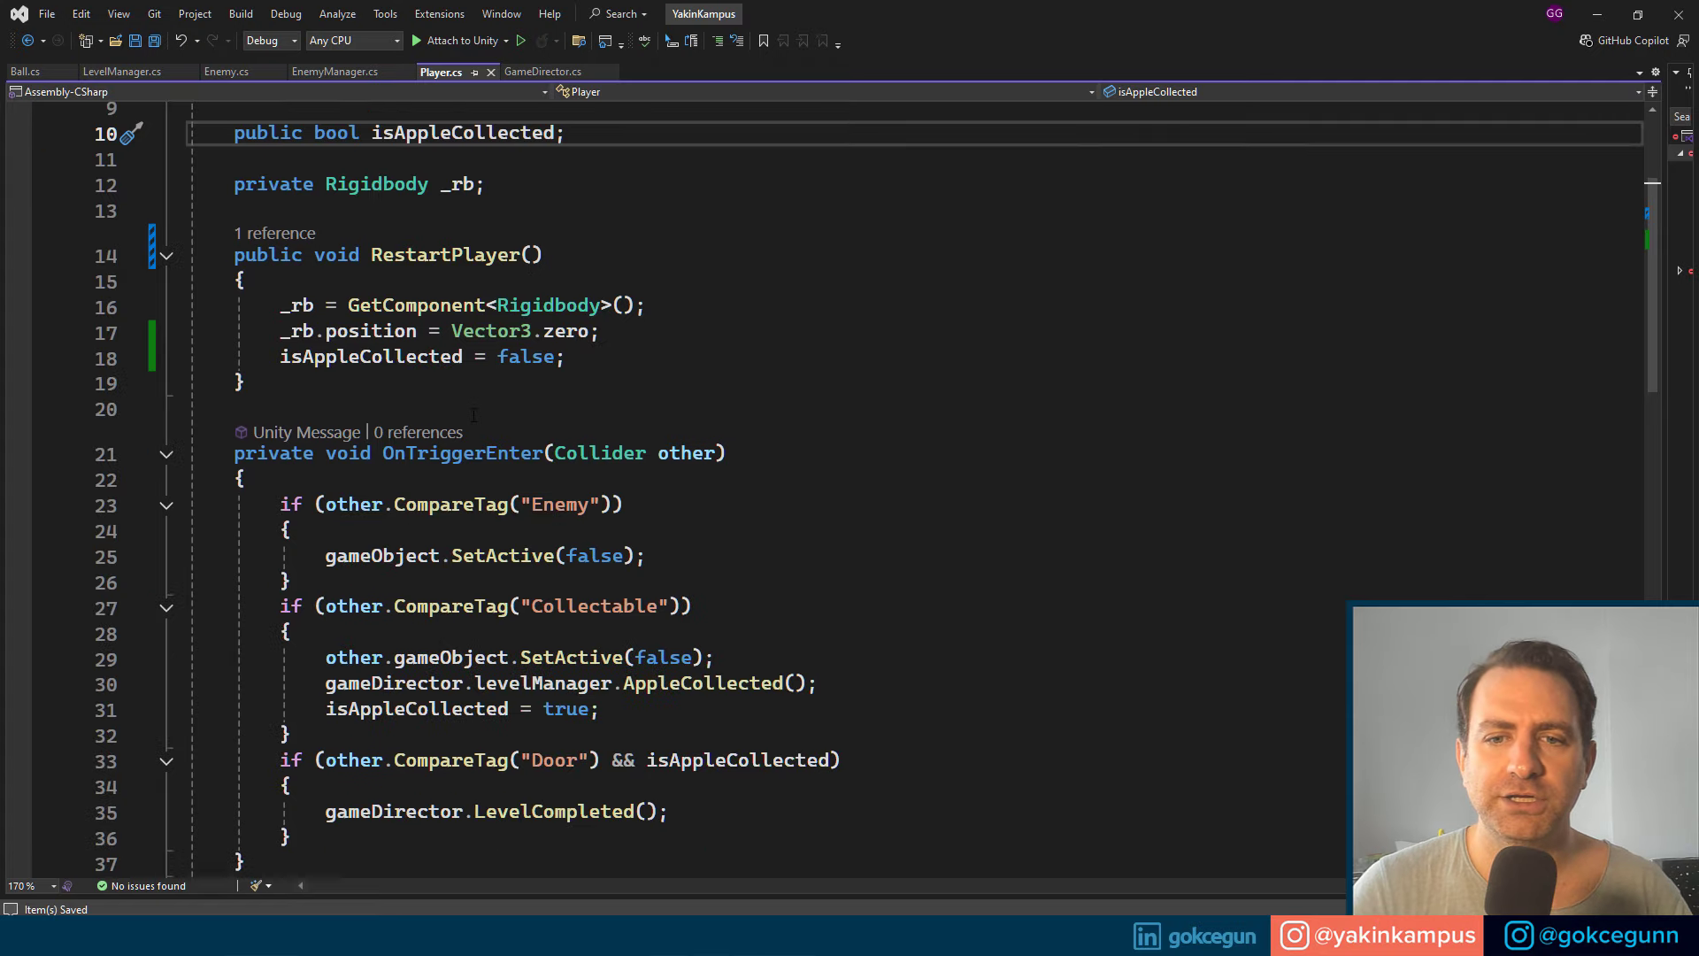
pyautogui.scroll(-1, 473, 415)
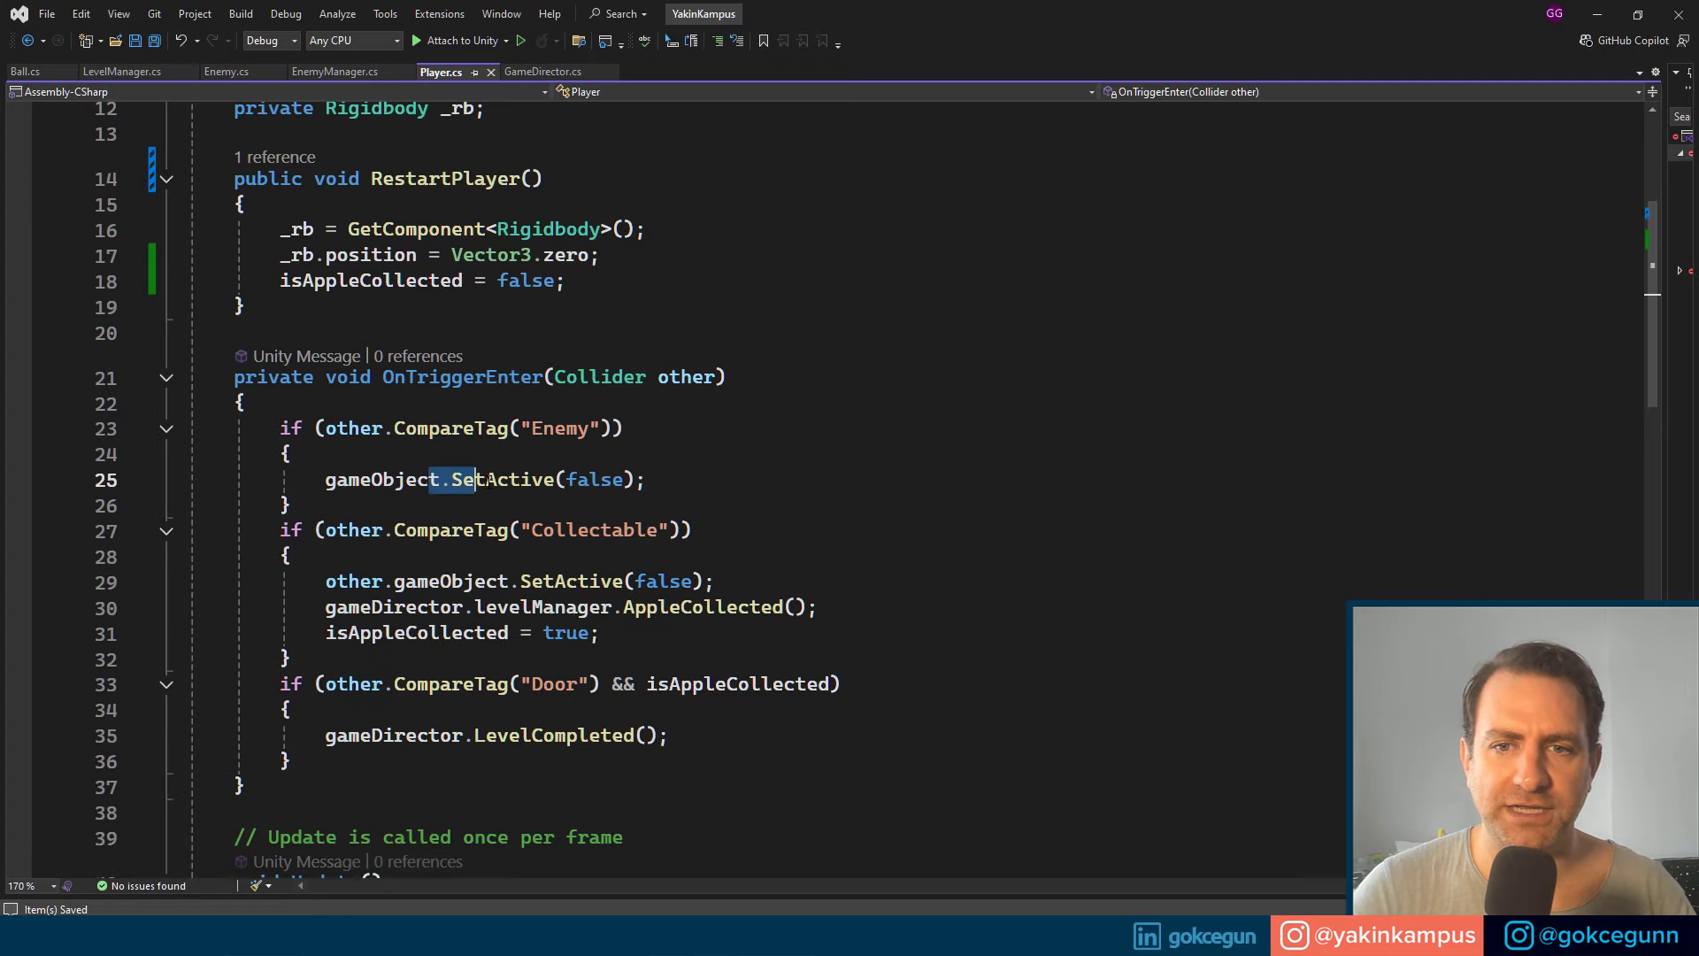
pyautogui.click(705, 445)
pyautogui.moveTo(647, 479); pyautogui.dragTo(316, 482)
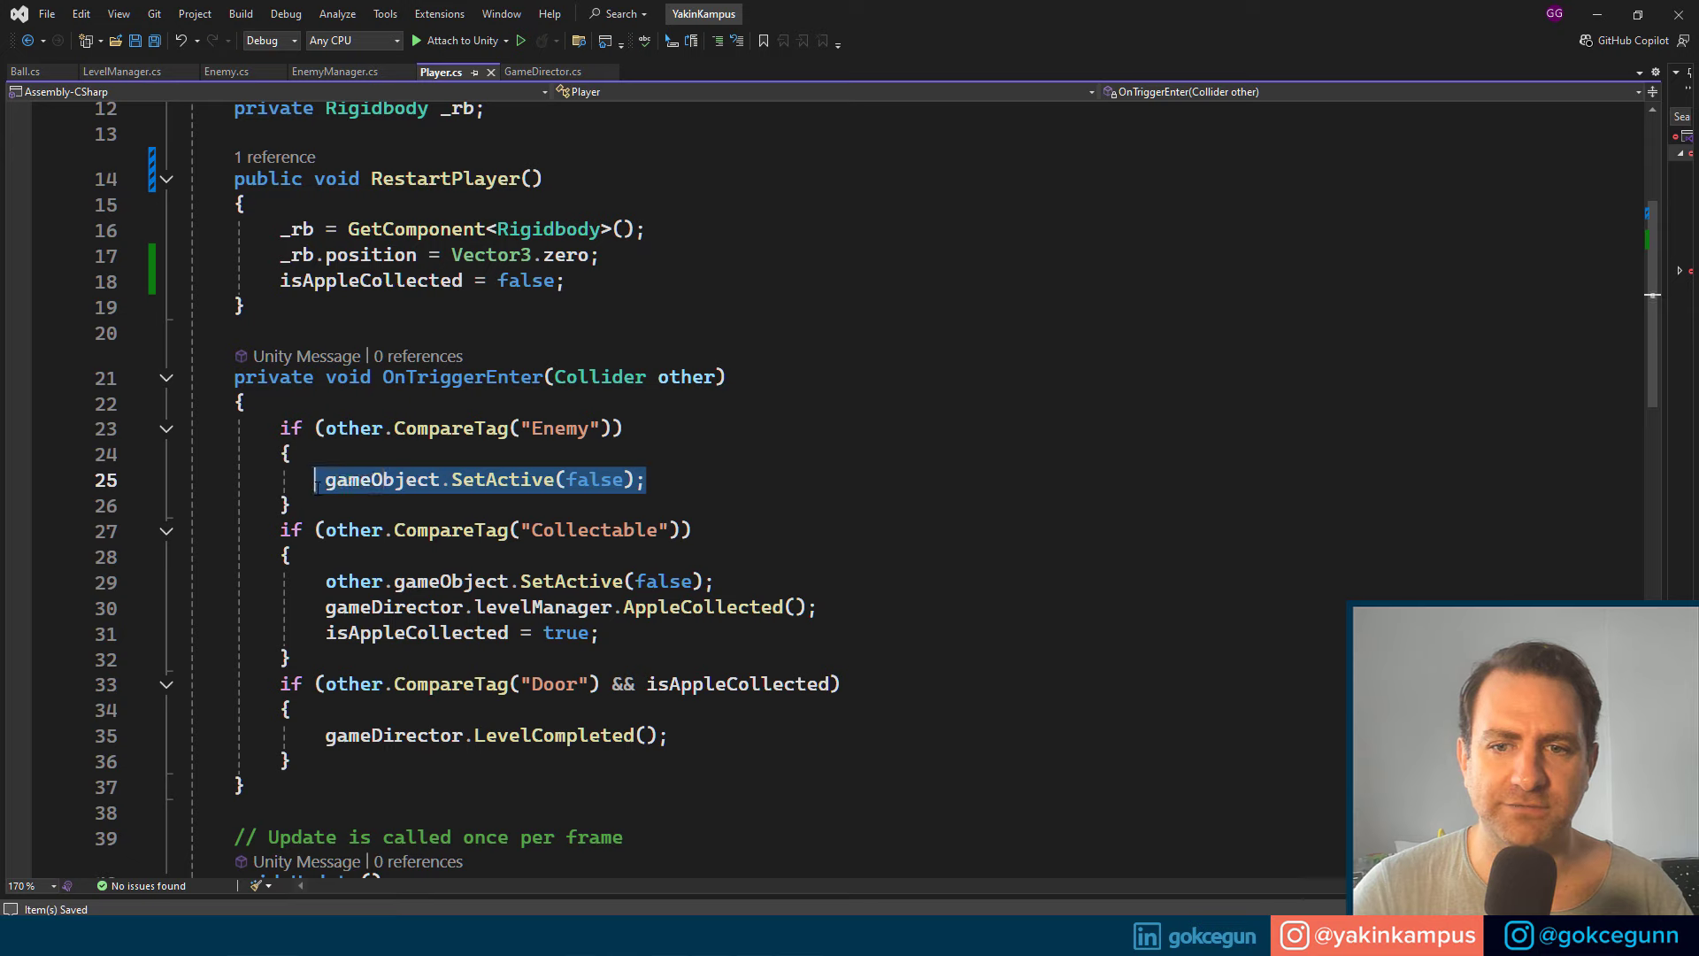
pyautogui.hotkey('alt', 'Tab')
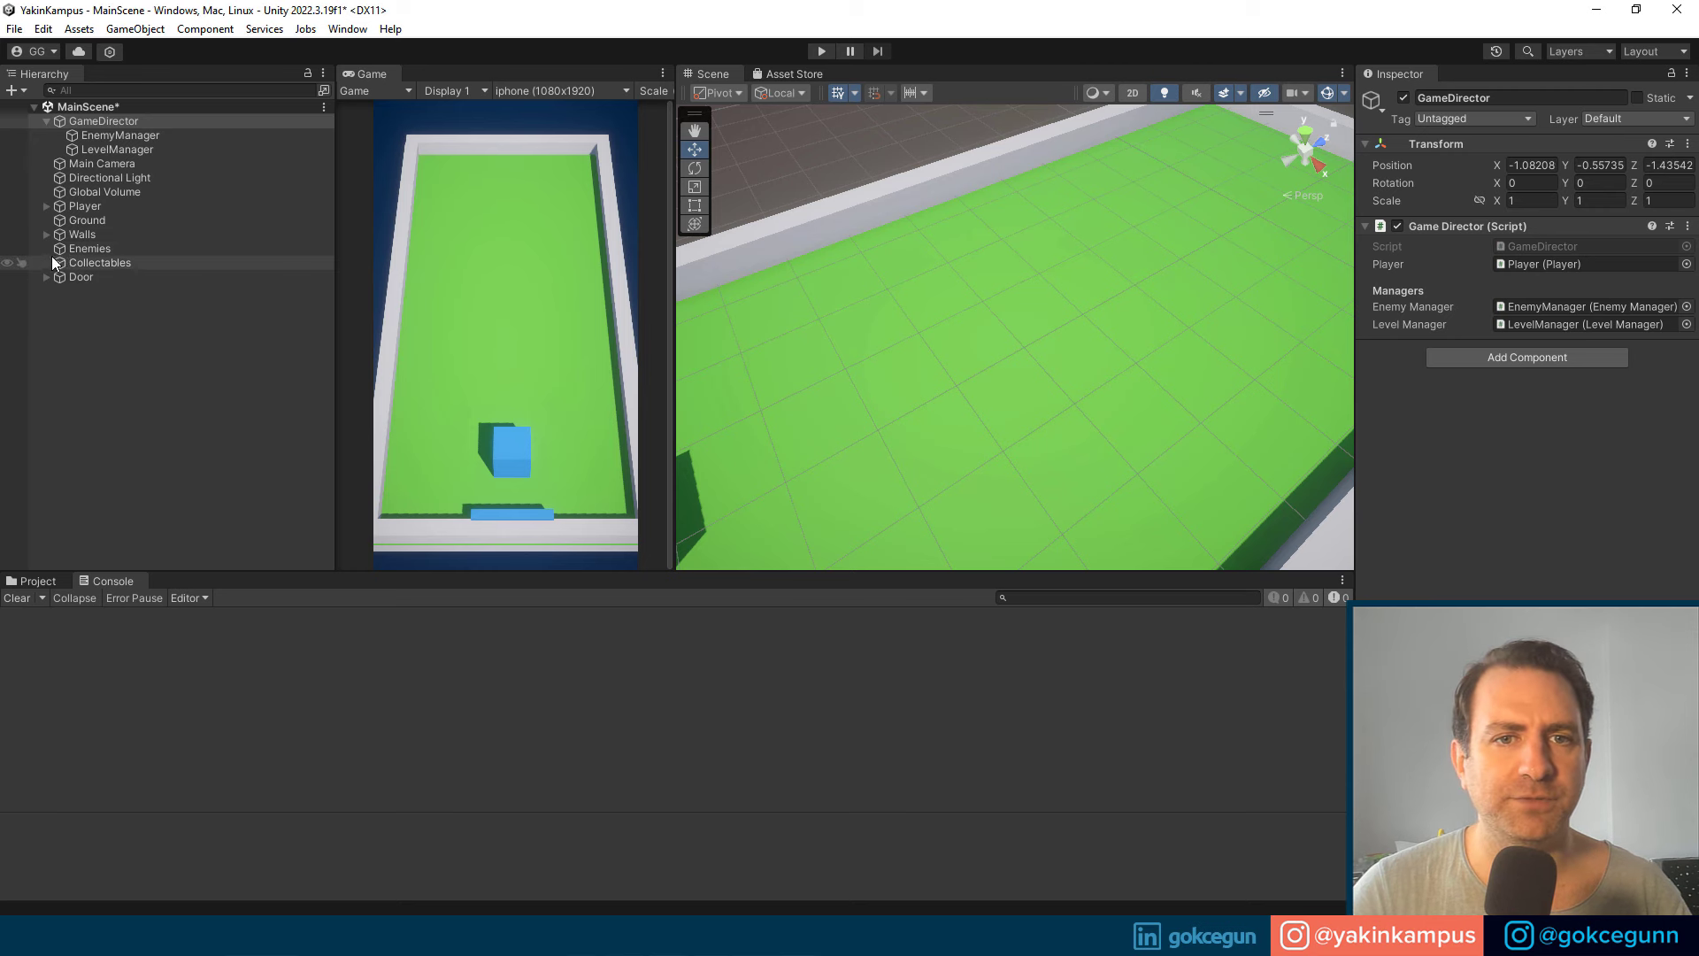
# Step: Open the Enemy Prefab from Assets/Prefabs/Enemy in prefab editing mode
pyautogui.click(36, 583)
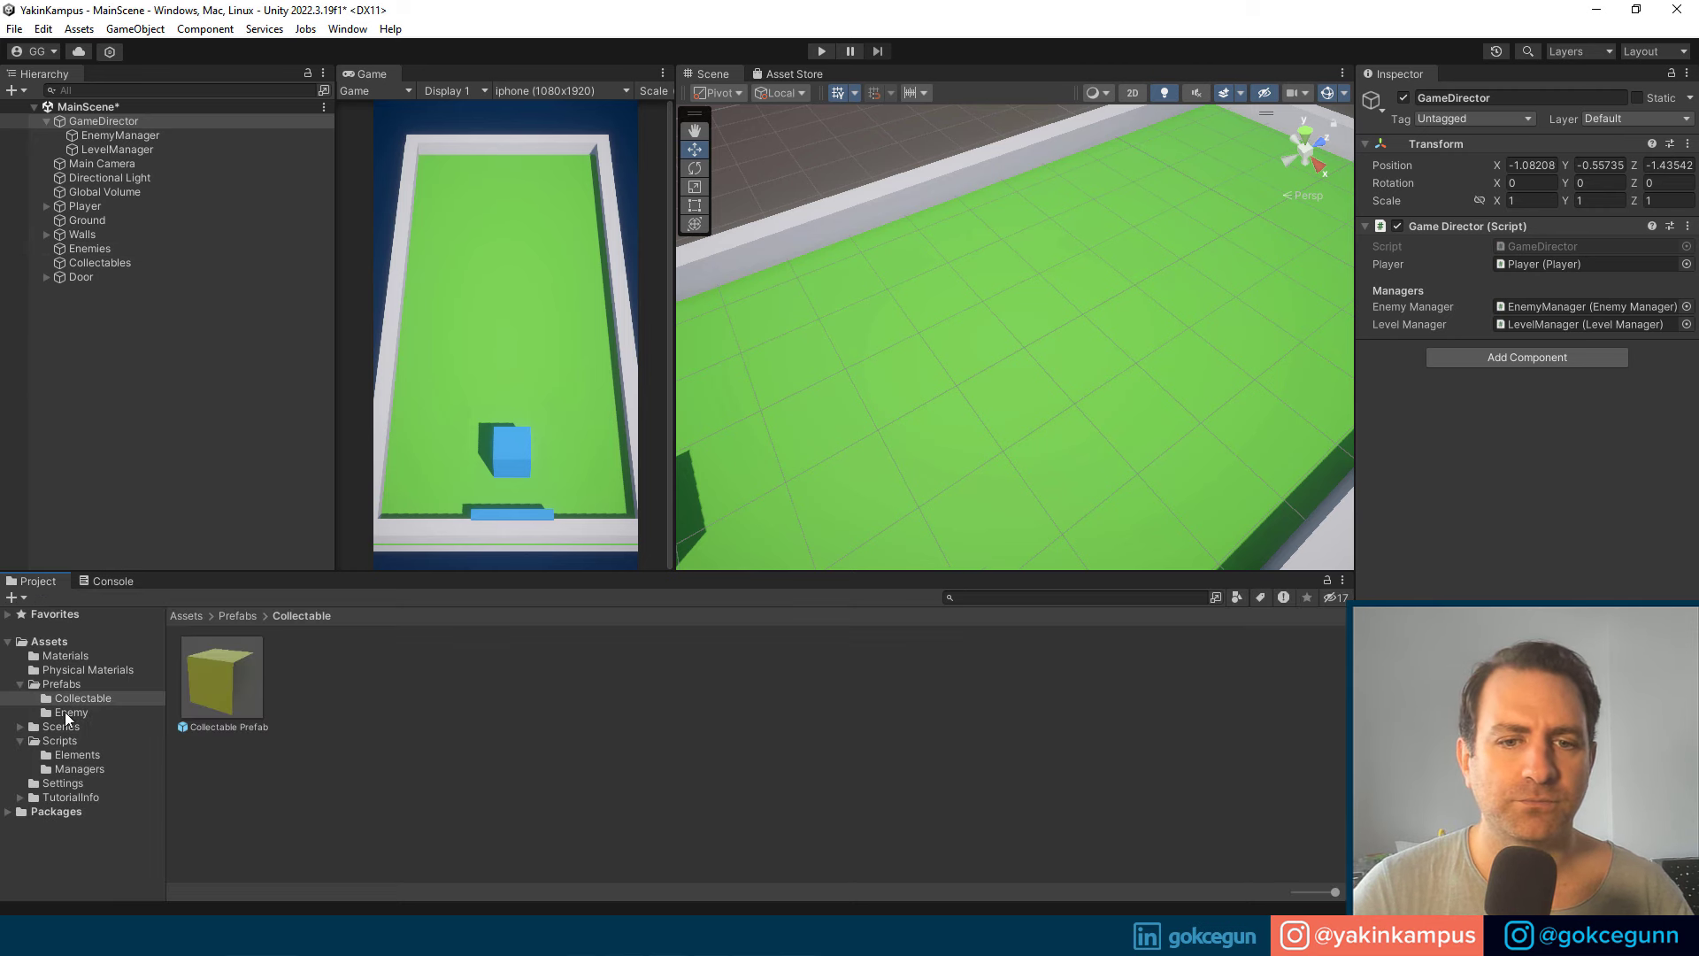
pyautogui.click(66, 712)
pyautogui.click(248, 694)
pyautogui.doubleClick(353, 694)
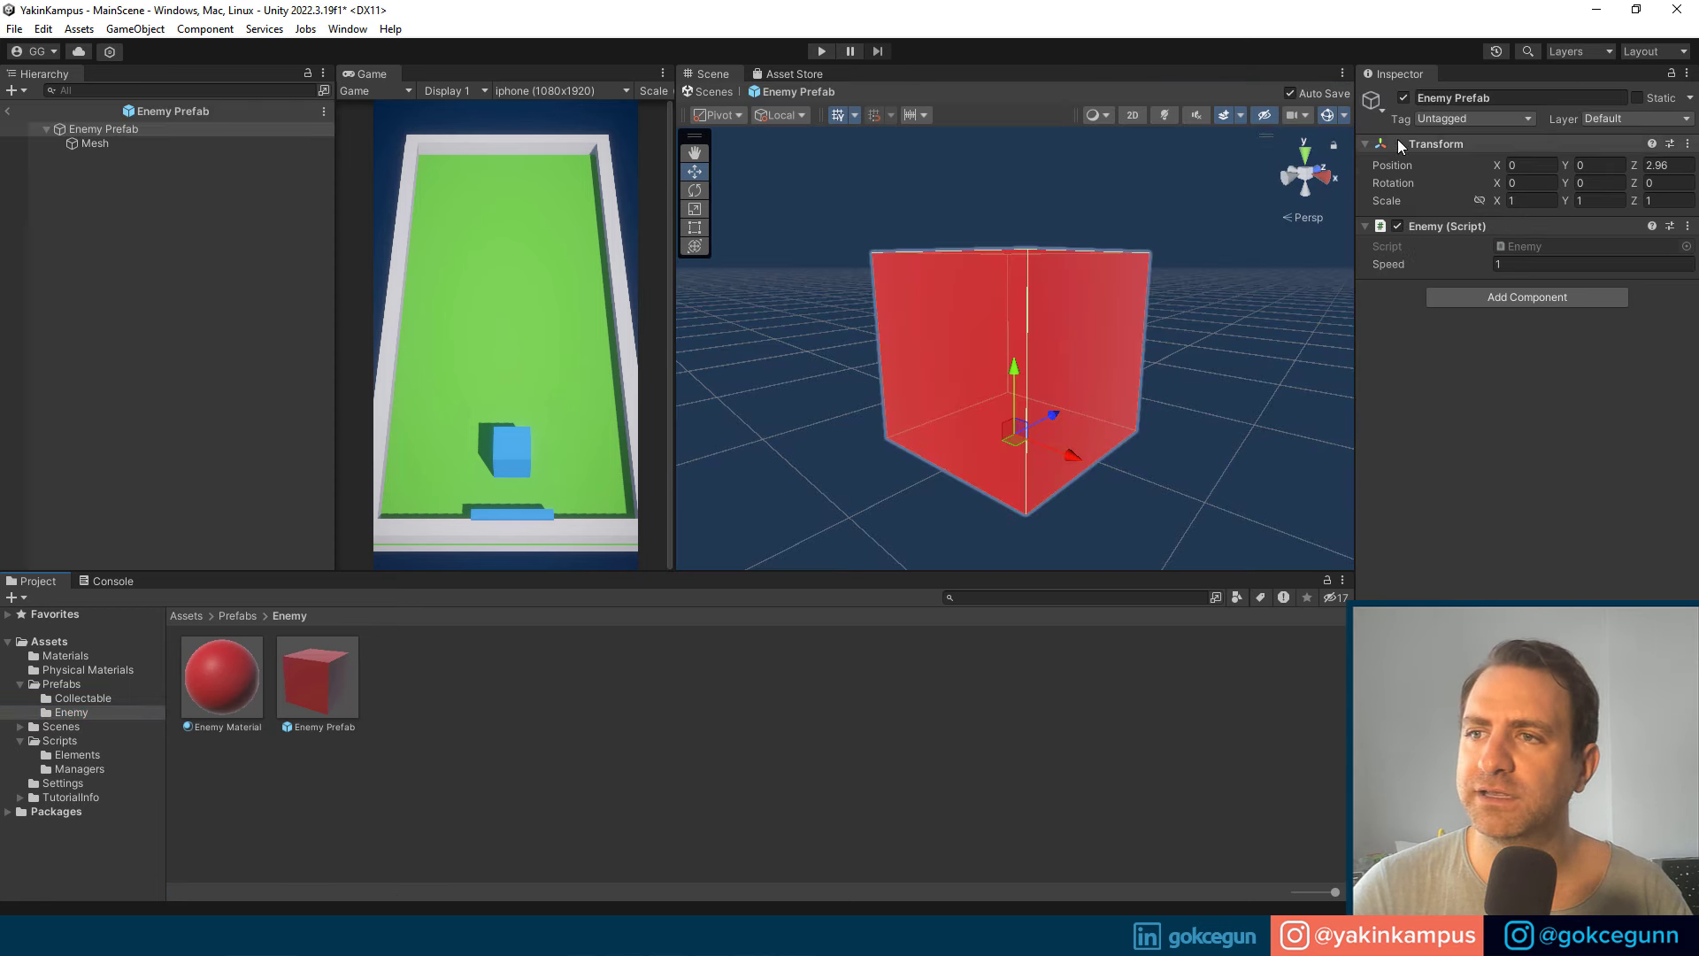
# Step: Select the Enemy Prefab root with its Mesh child, tag both Enemy, and start Play
pyautogui.click(142, 145)
pyautogui.click(162, 130)
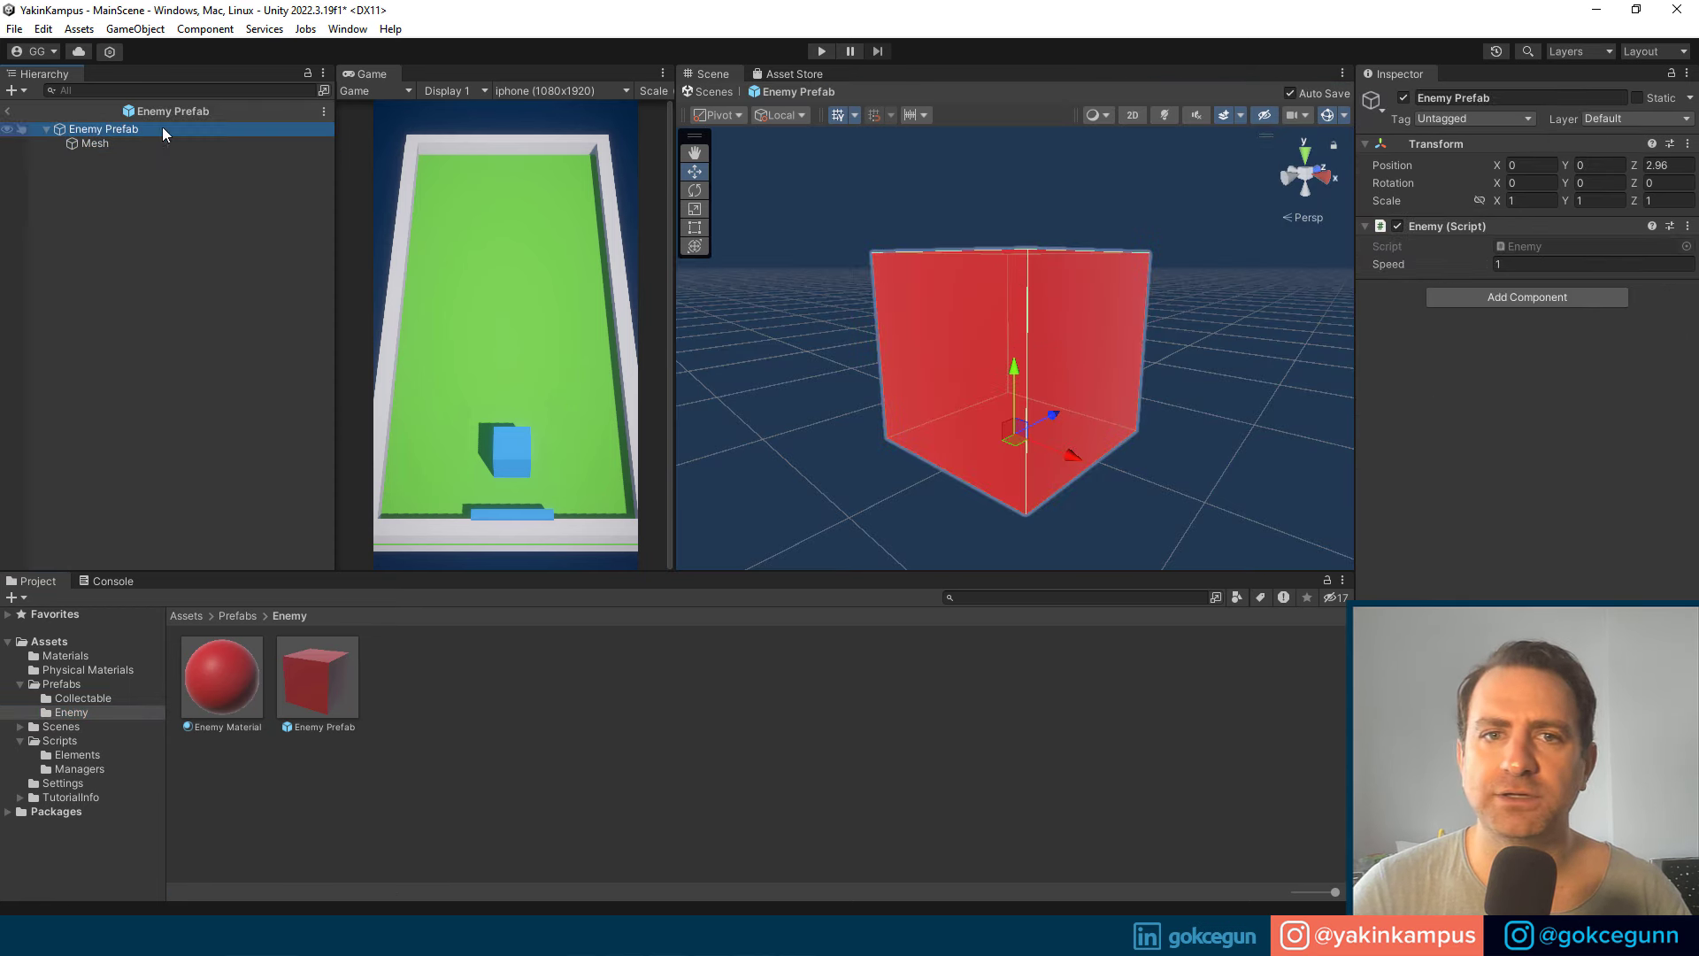
pyautogui.keyDown('shift'); pyautogui.click(221, 144); pyautogui.keyUp('shift')
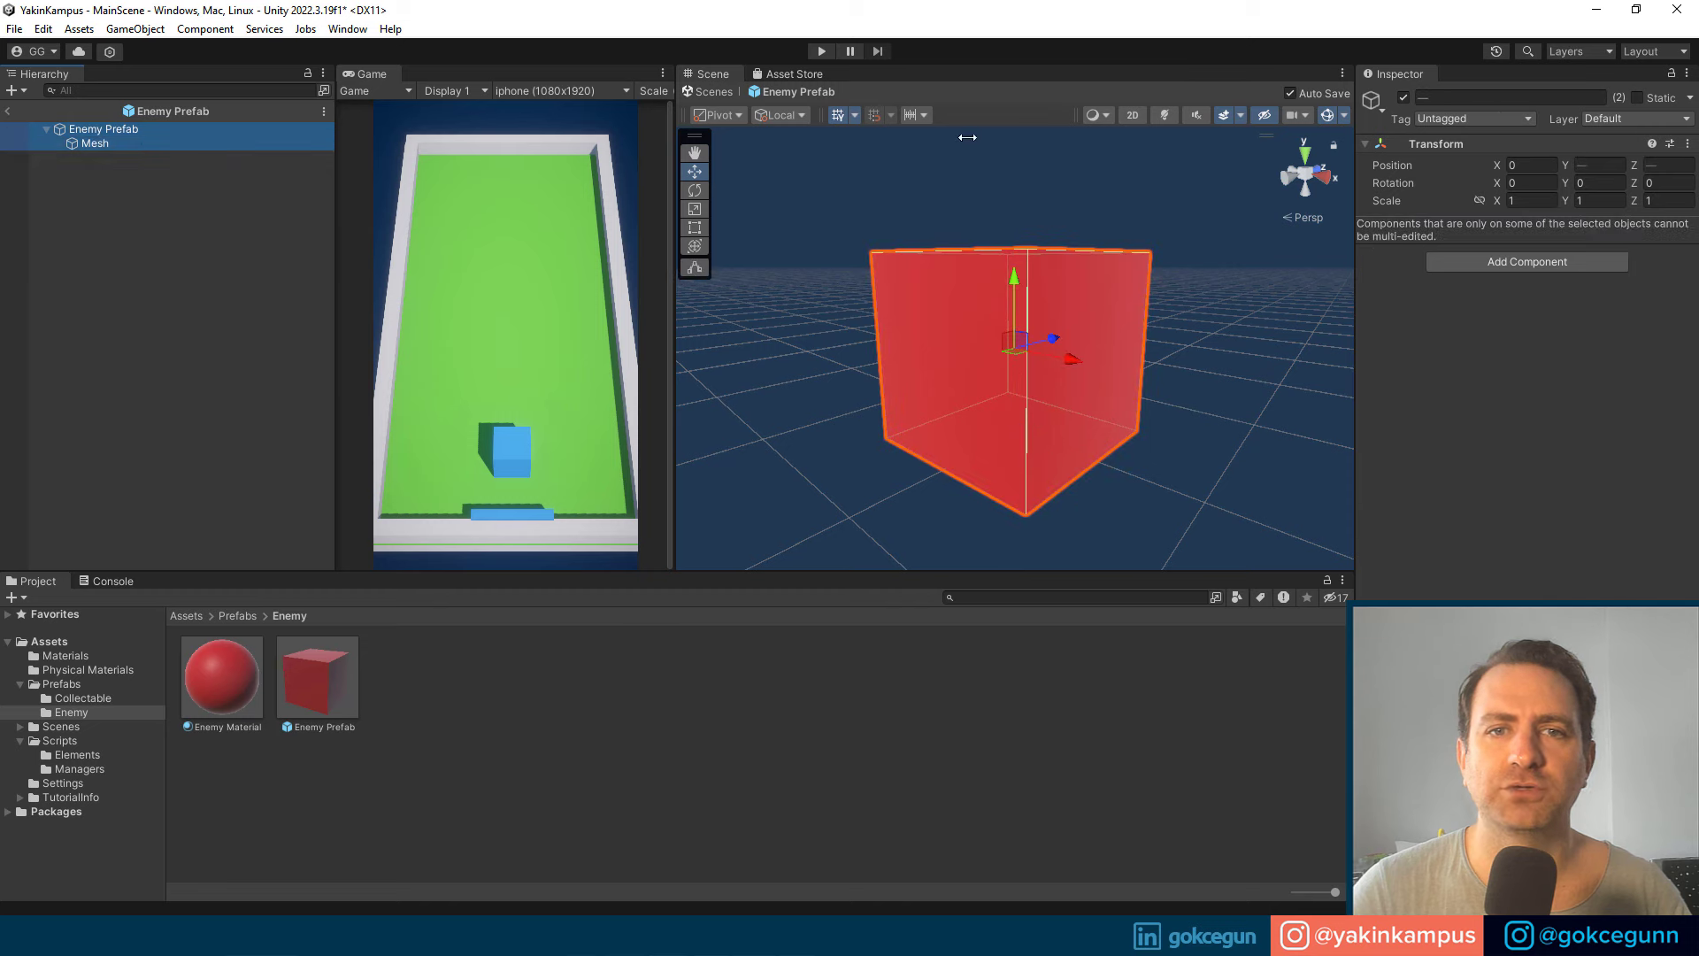
pyautogui.click(1442, 120)
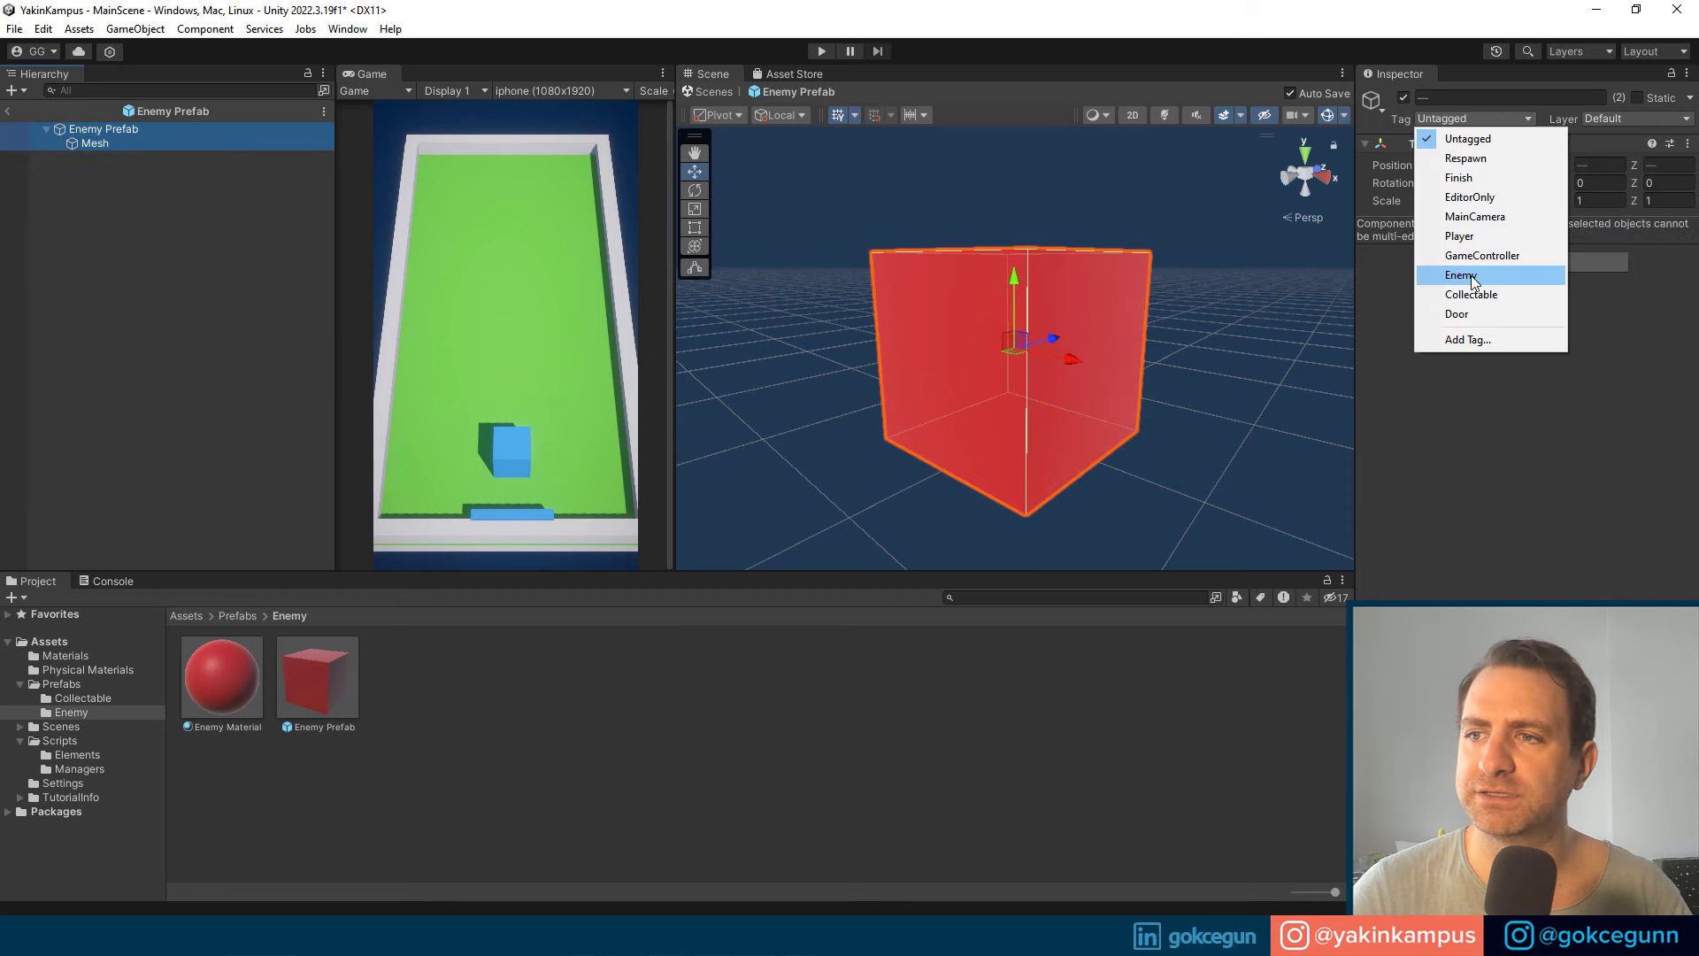
pyautogui.click(1460, 275)
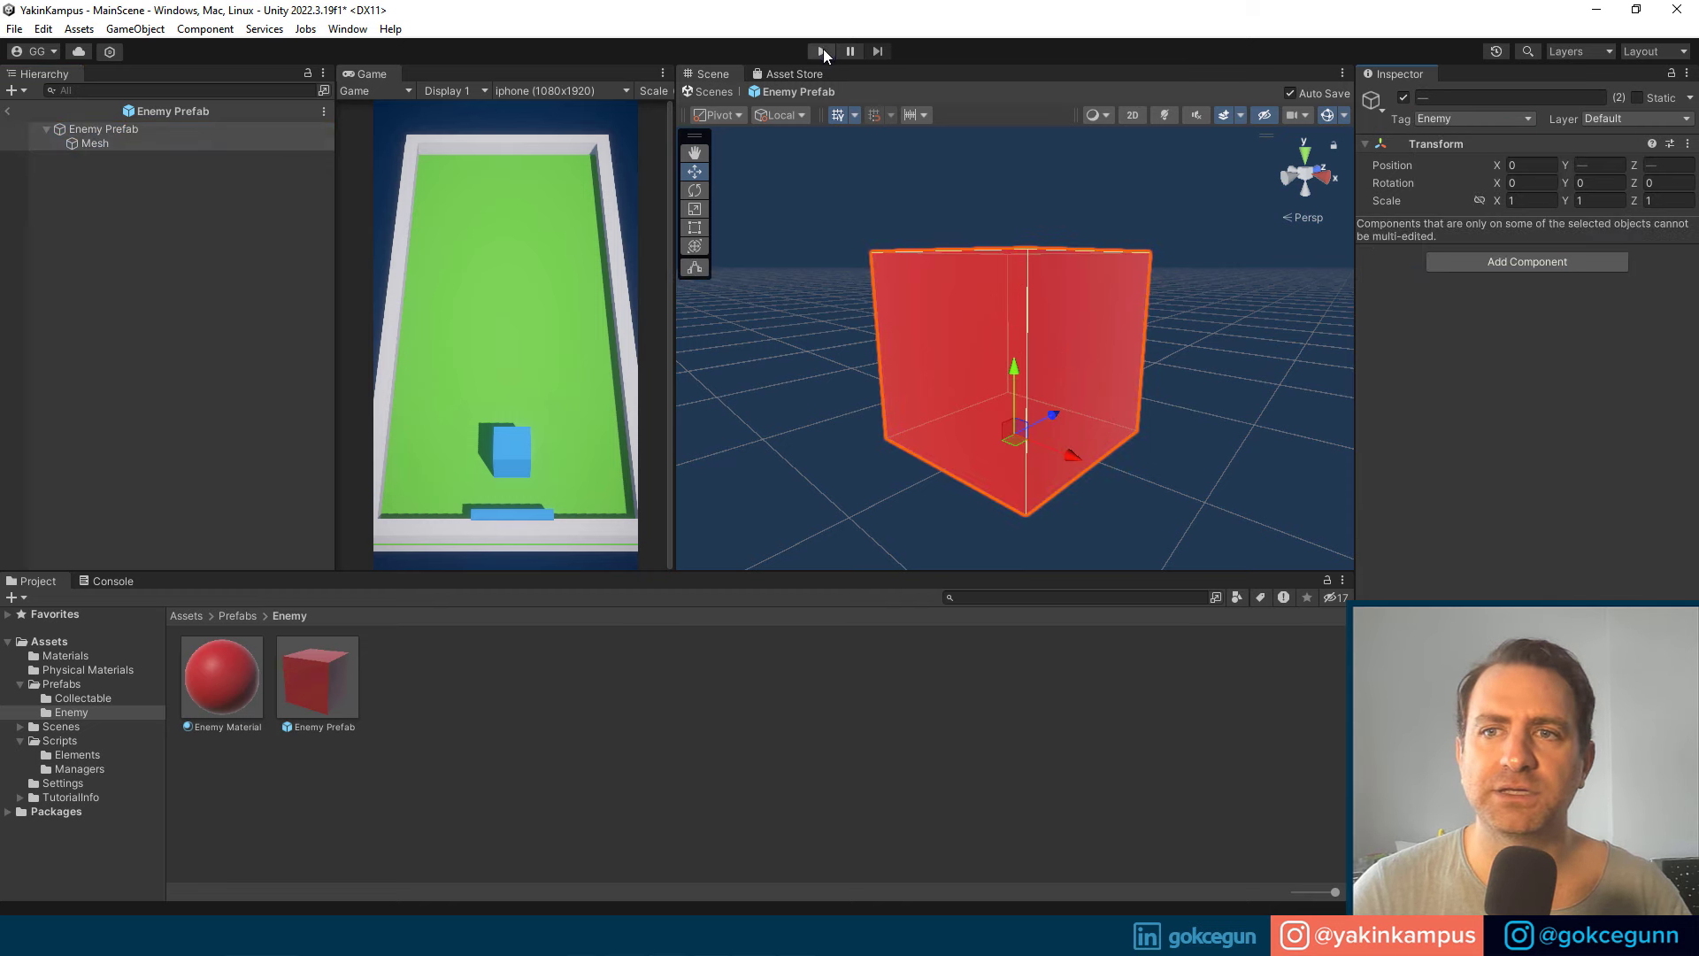
pyautogui.click(823, 53)
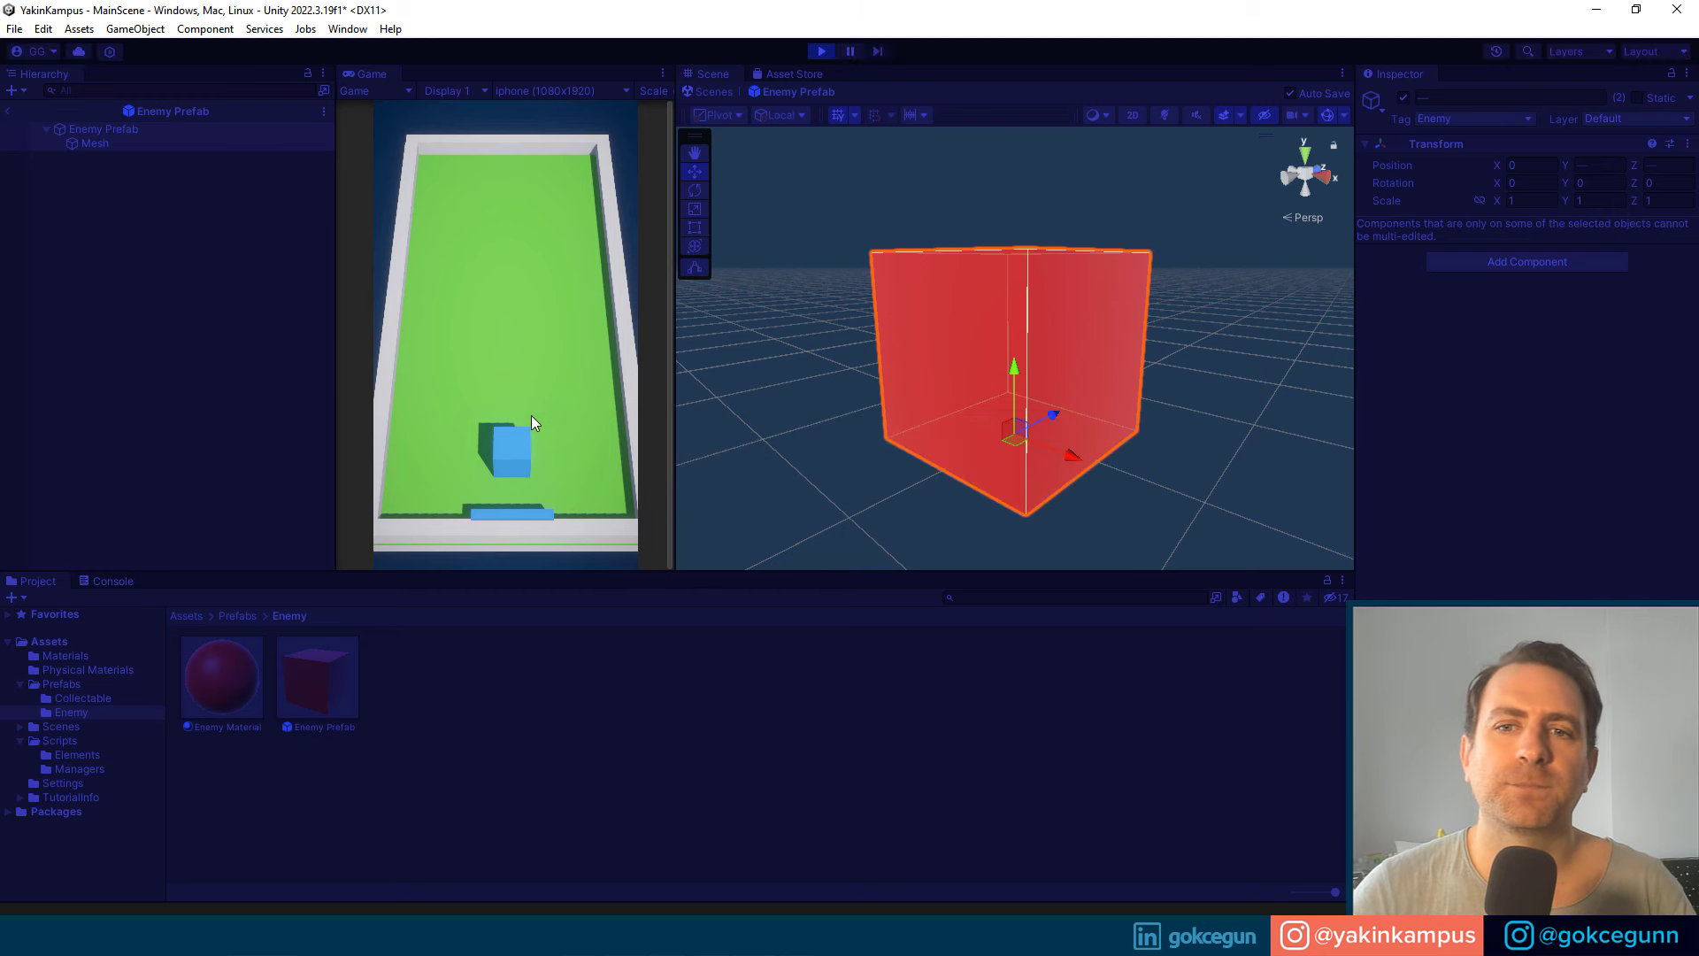
# Step: Drive the player into an enemy, then inspect Player in MainScene, toggle its active checkbox, and stop playing
pyautogui.press('Up')
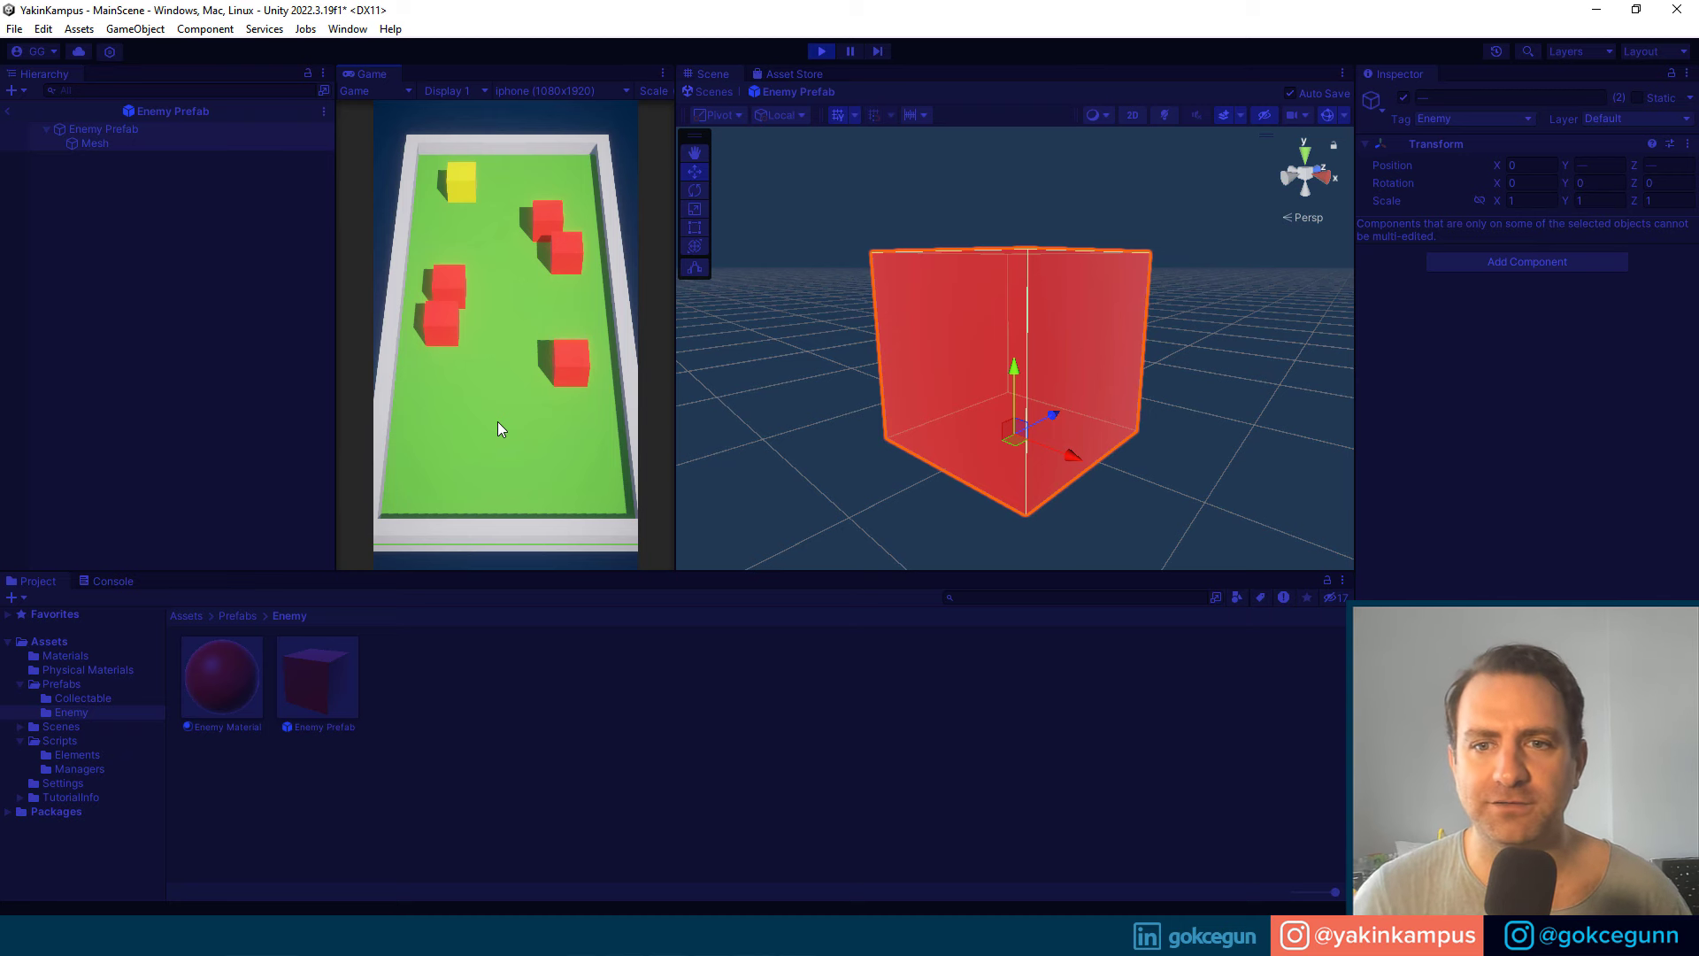
pyautogui.click(11, 113)
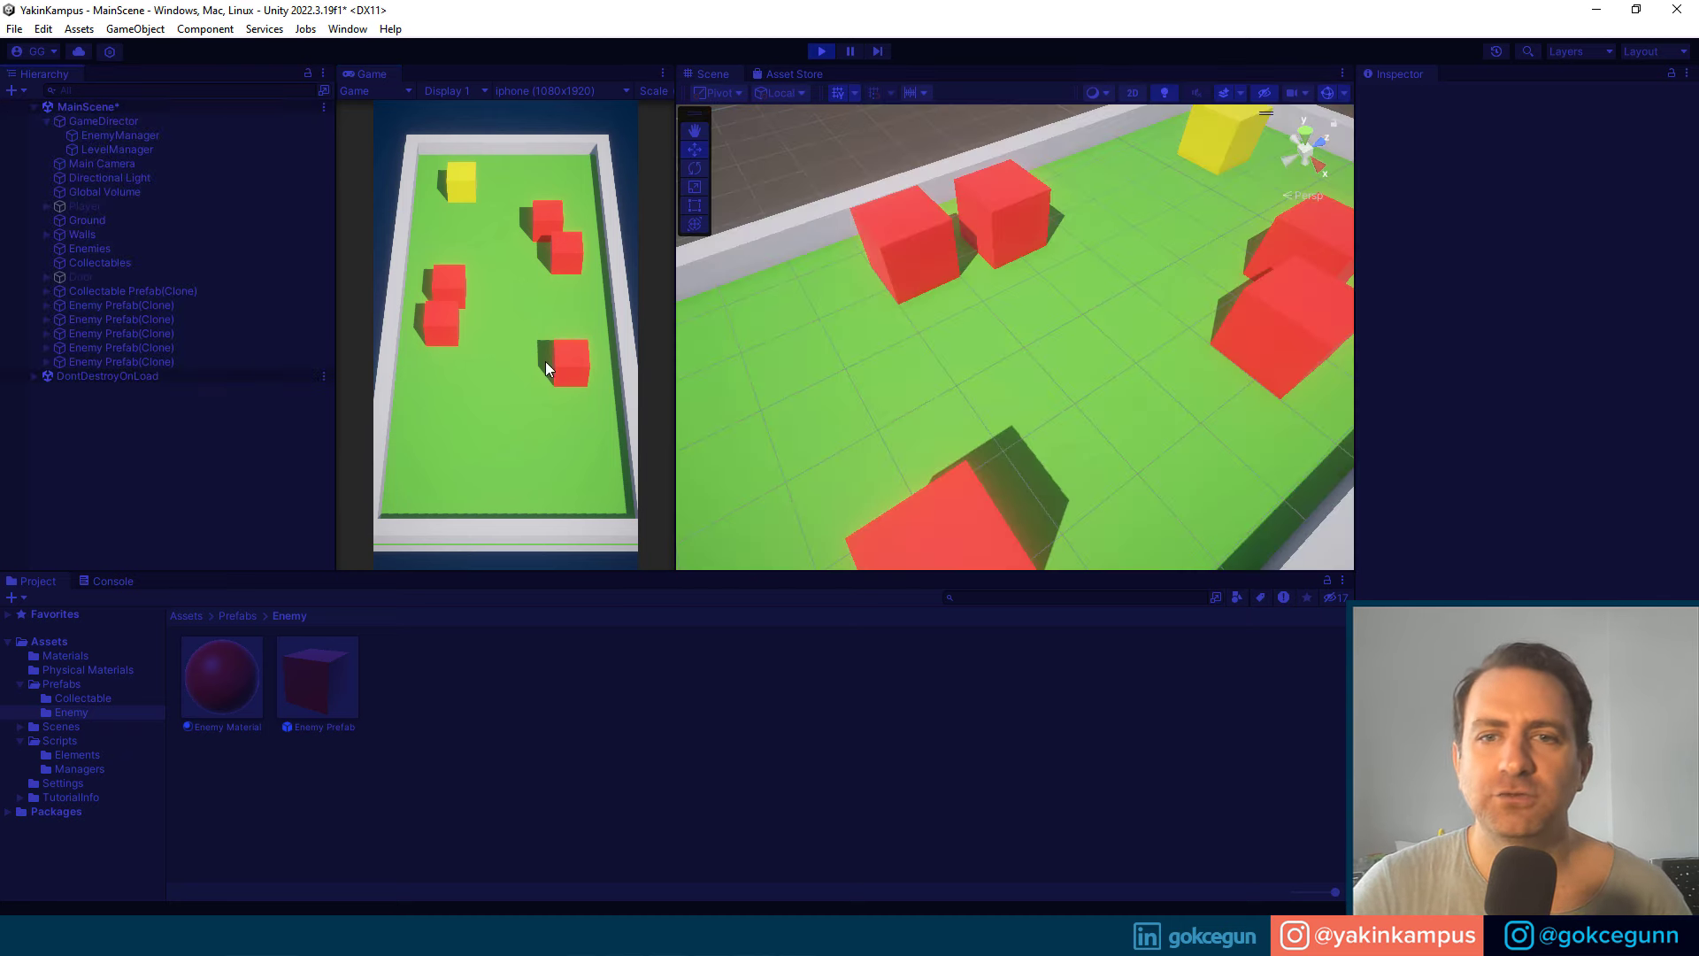
pyautogui.click(27, 207)
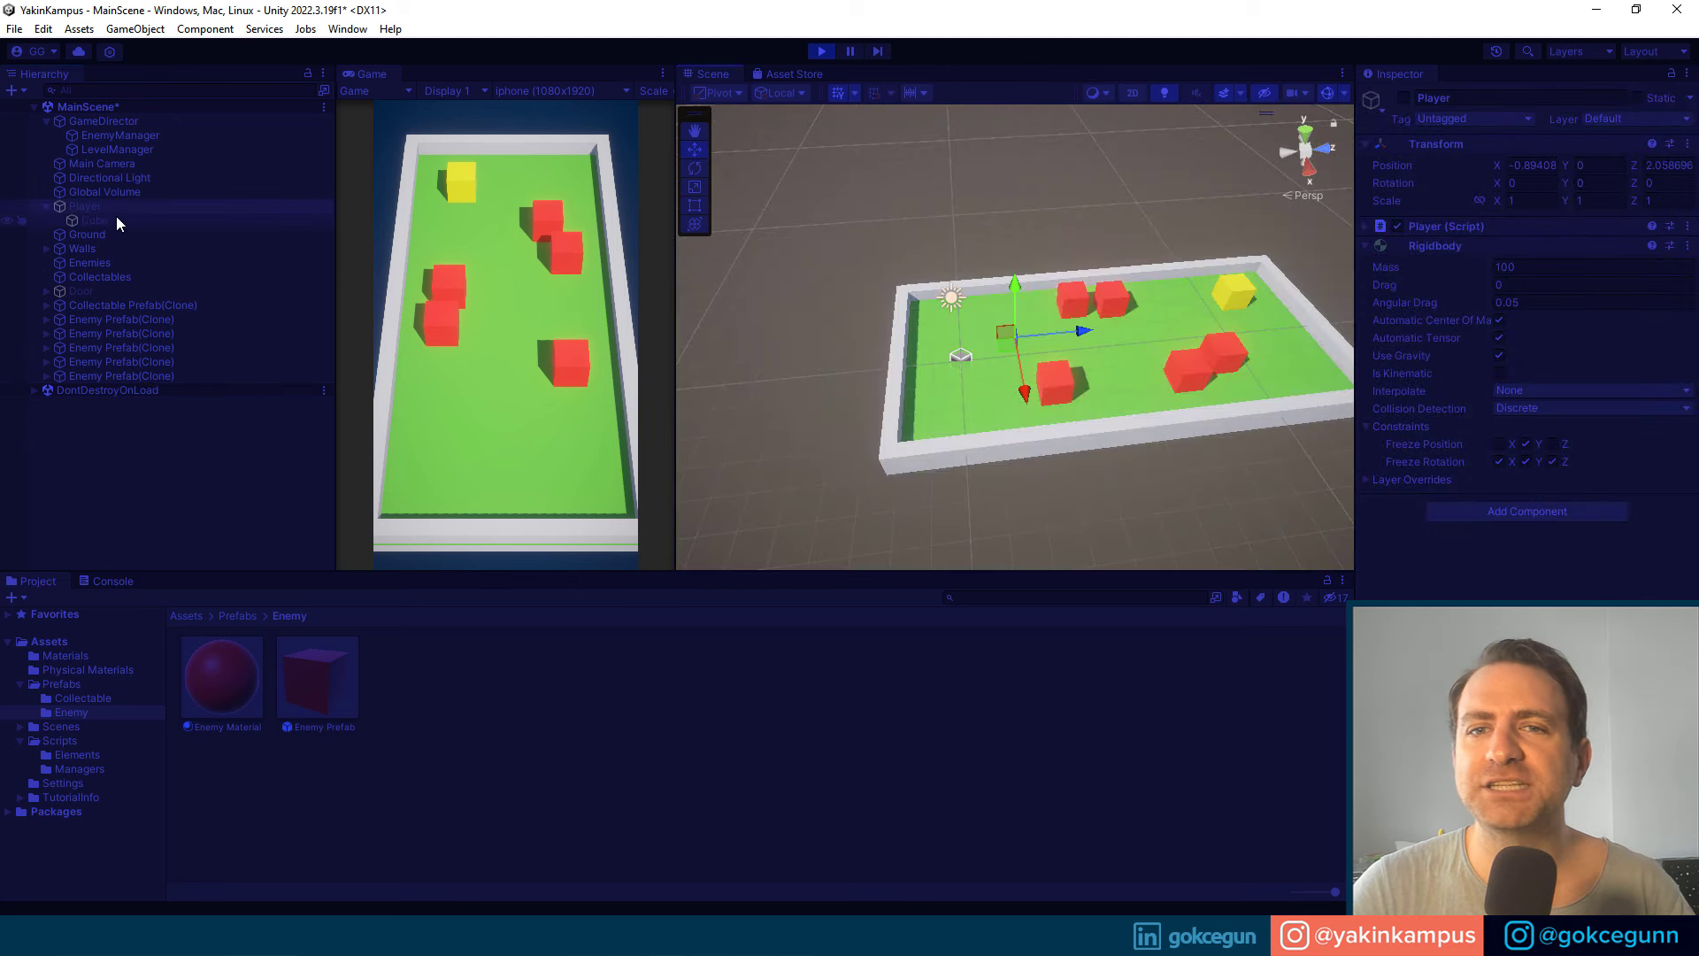
pyautogui.click(1404, 98)
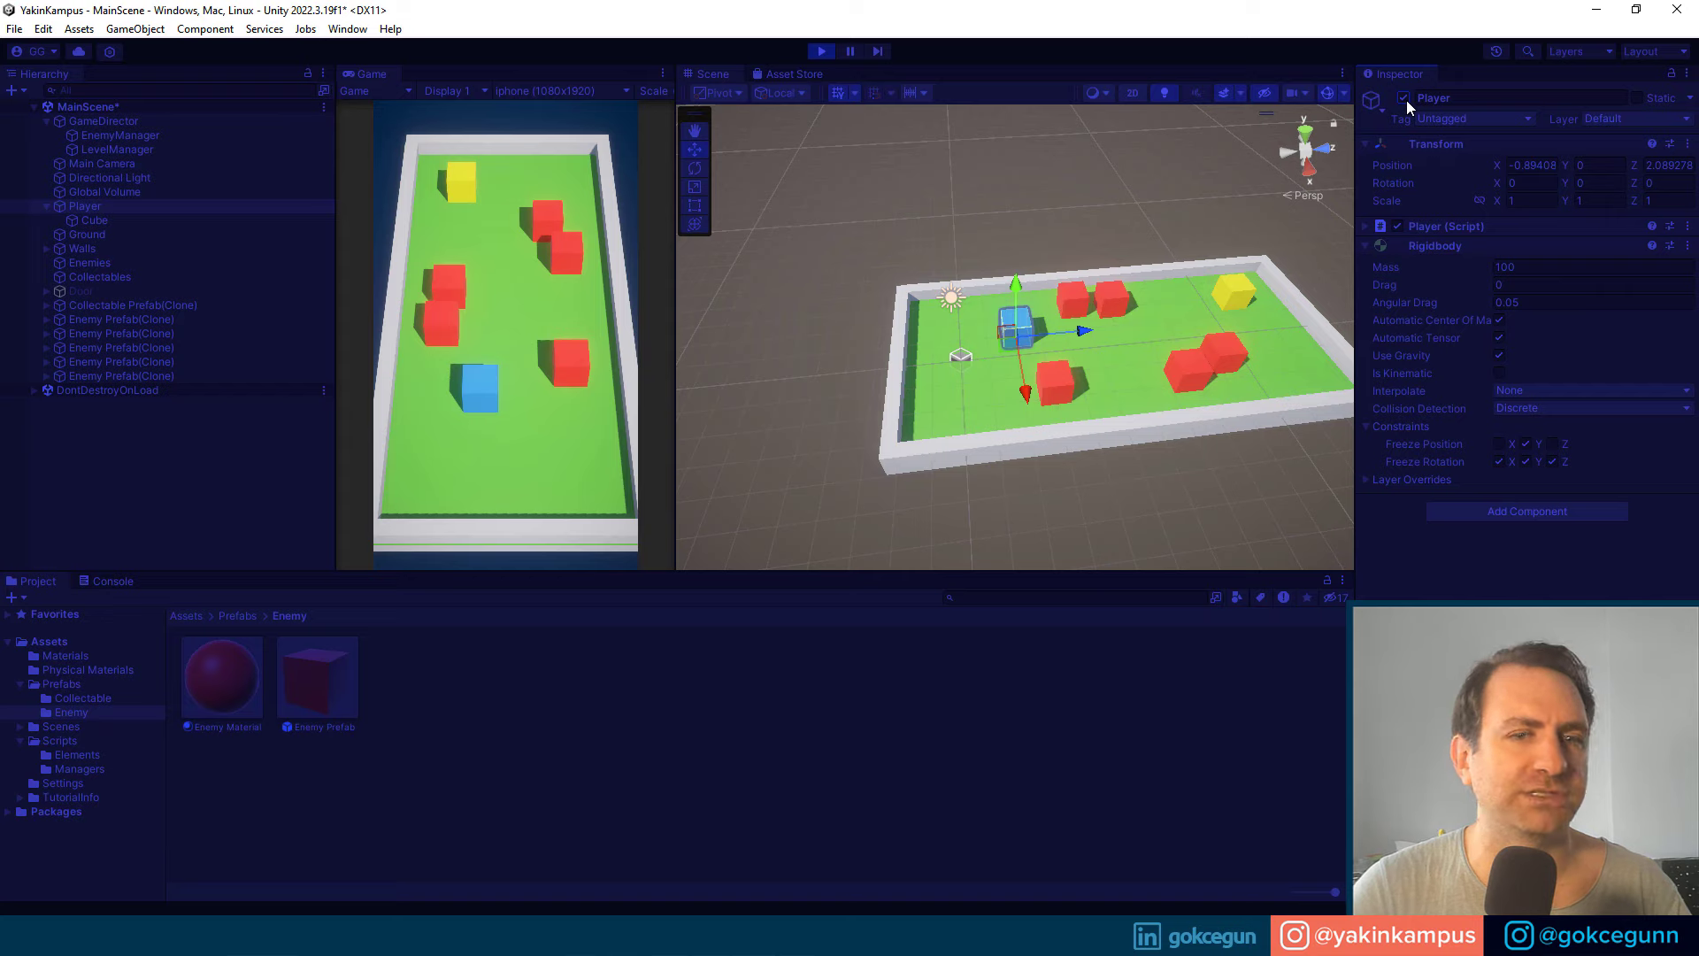
pyautogui.click(1404, 98)
pyautogui.hotkey('ctrl', 'z')
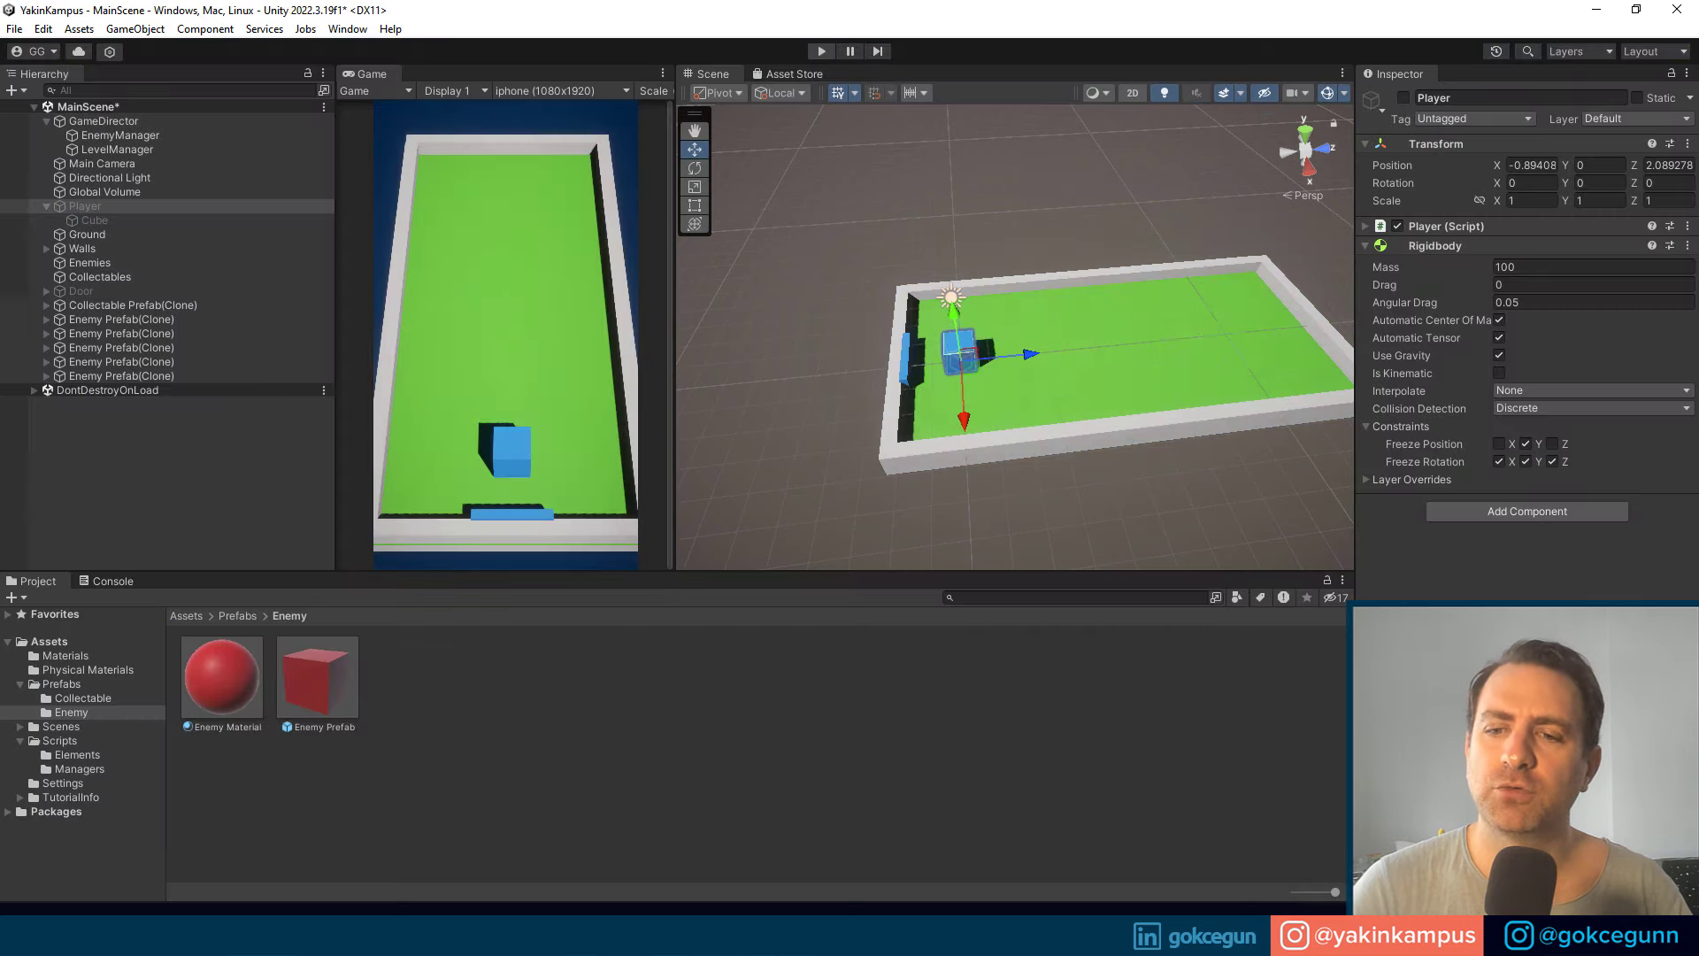
# Step: Add gameObject.SetActive(true) at the top of RestartPlayer in Player.cs and save
pyautogui.hotkey('alt', 'Tab')
pyautogui.scroll(1, 469, 441)
pyautogui.scroll(1, 487, 422)
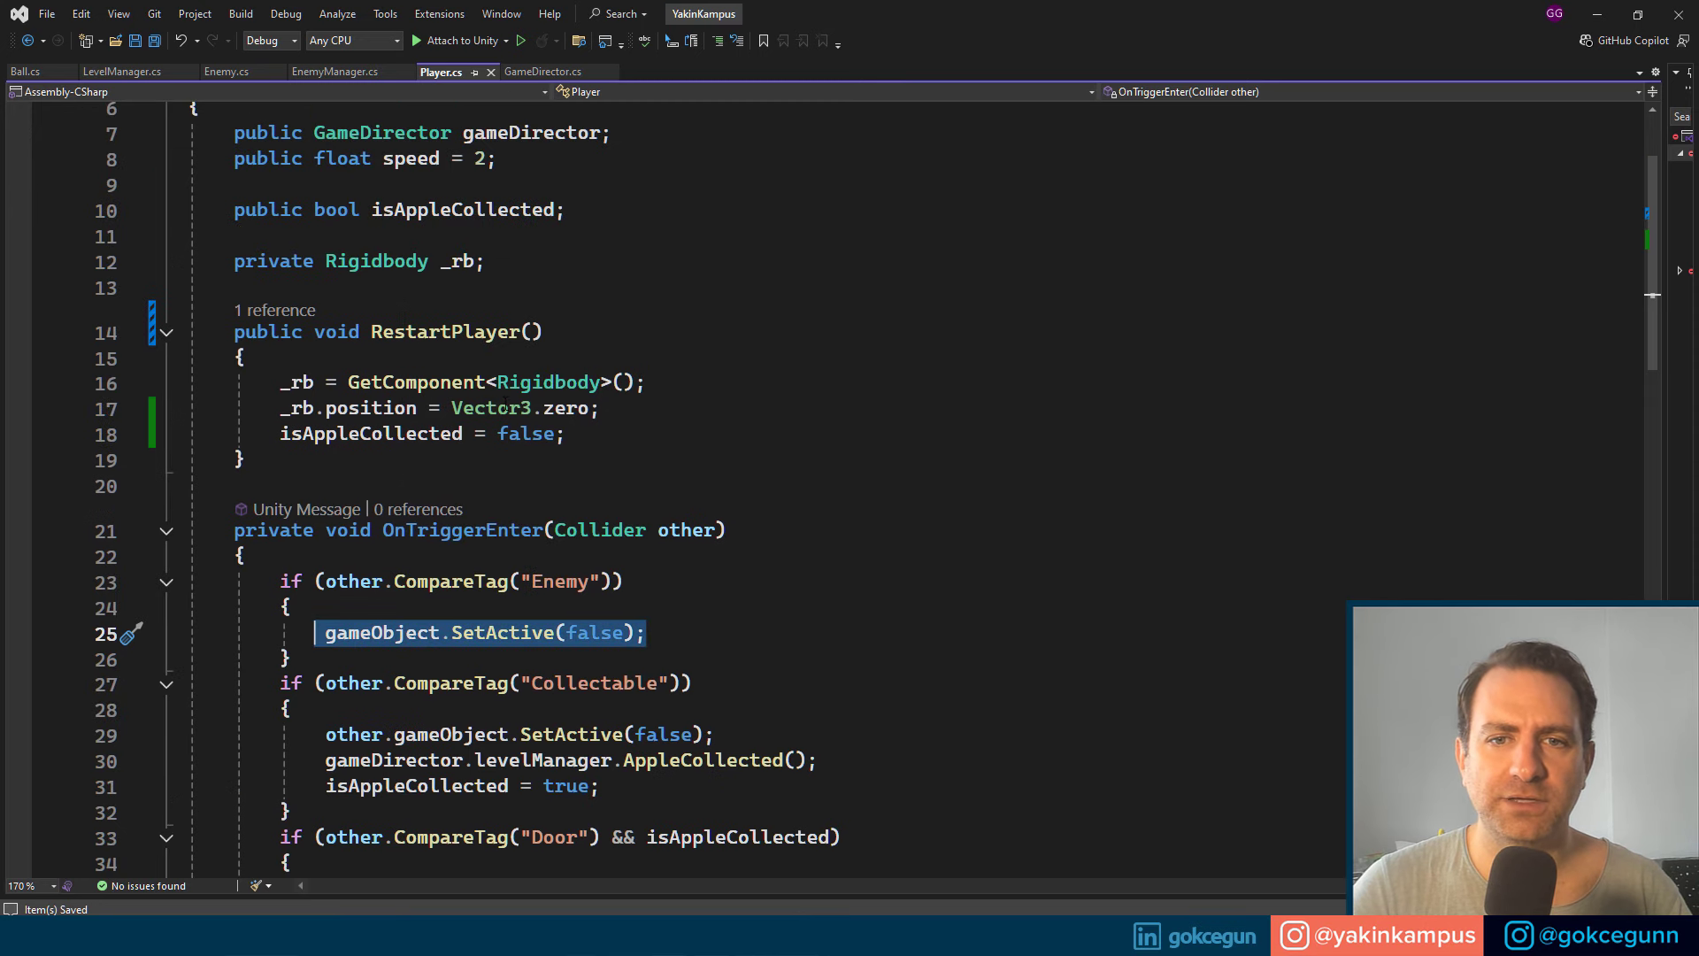
pyautogui.click(578, 365)
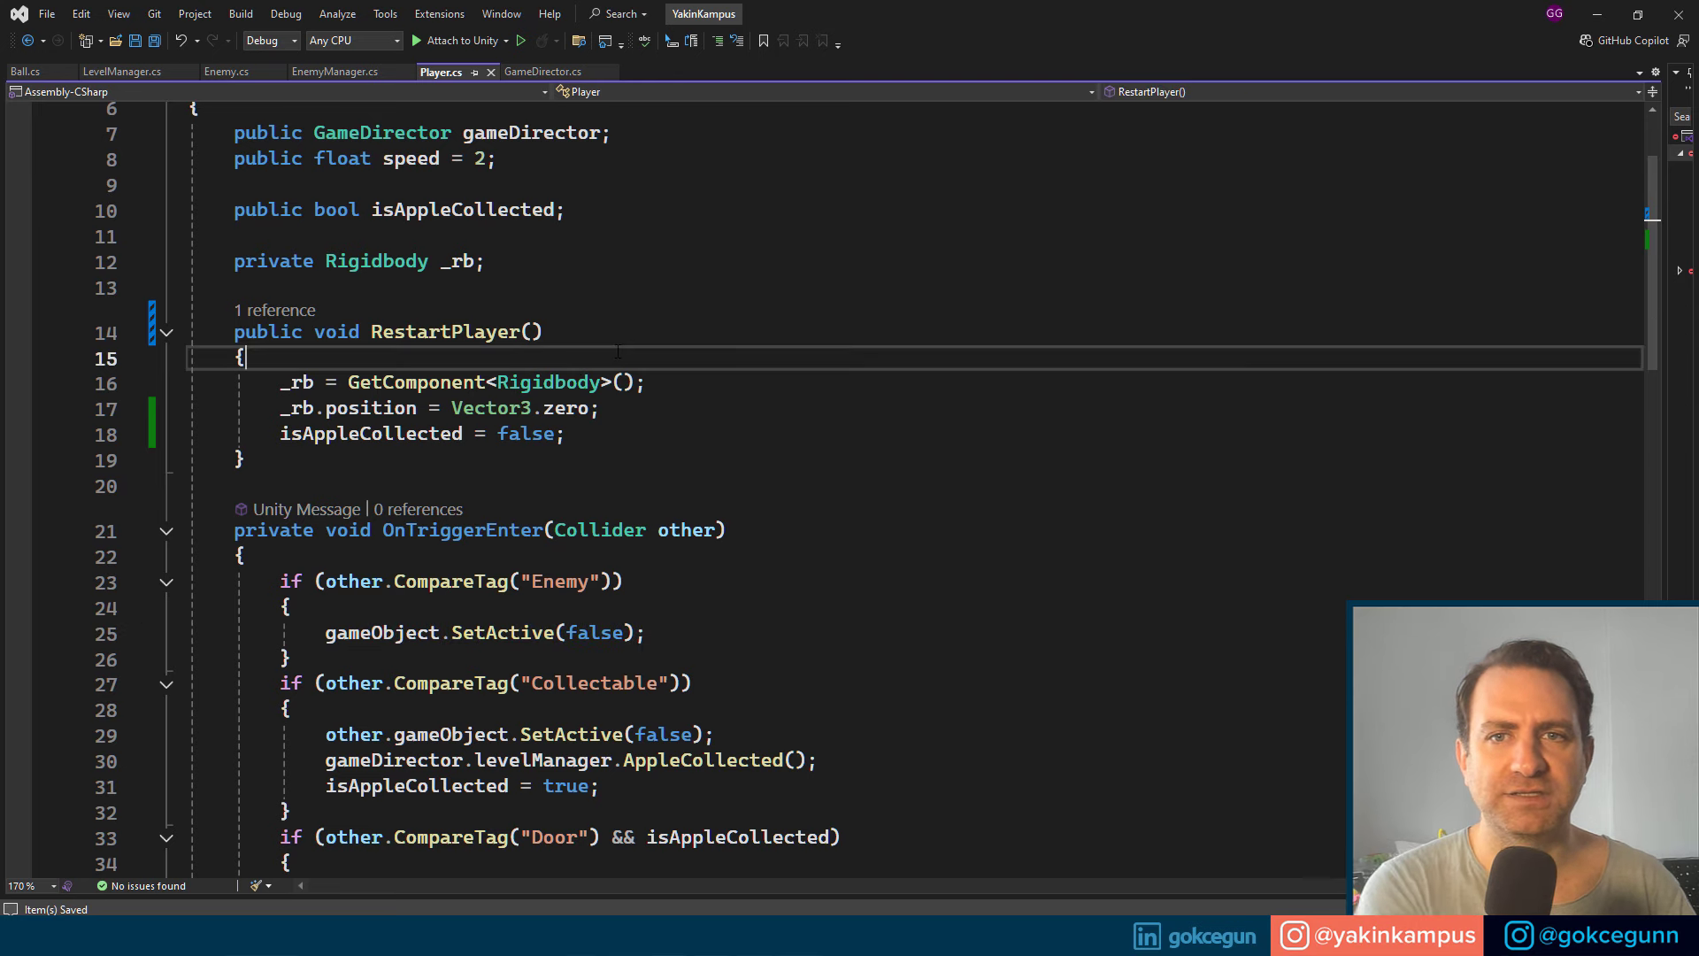
pyautogui.press('Return')
pyautogui.write('gam')
pyautogui.press('Down')
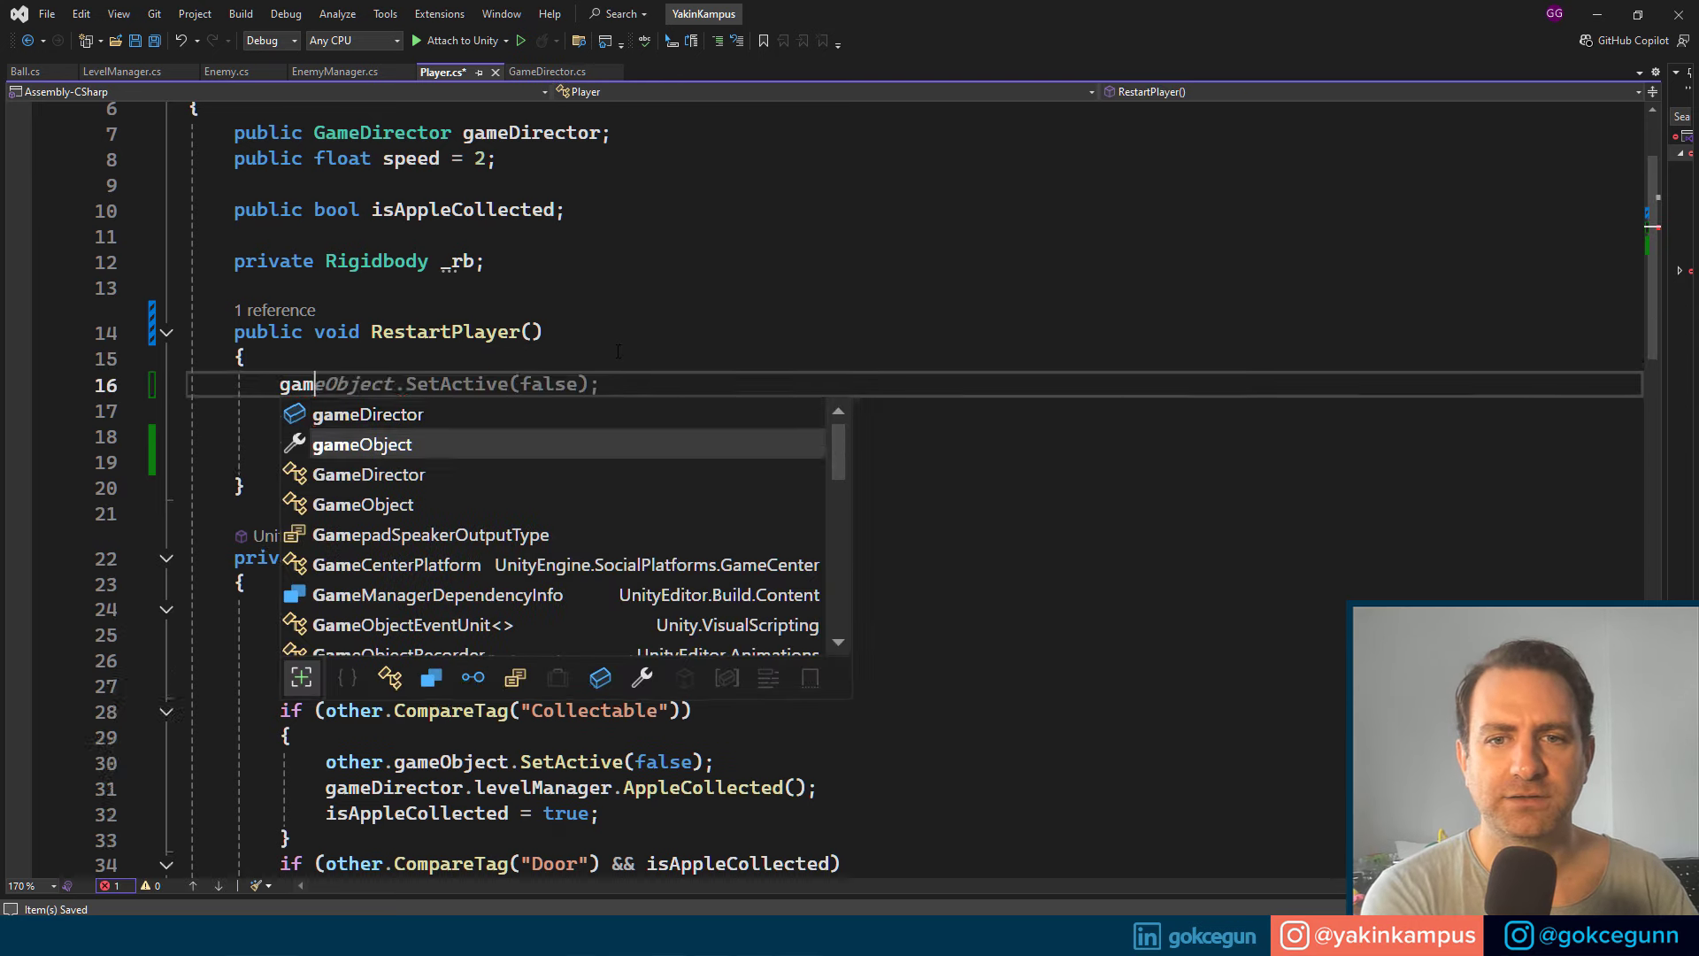
pyautogui.write('.set')
pyautogui.press('Tab')
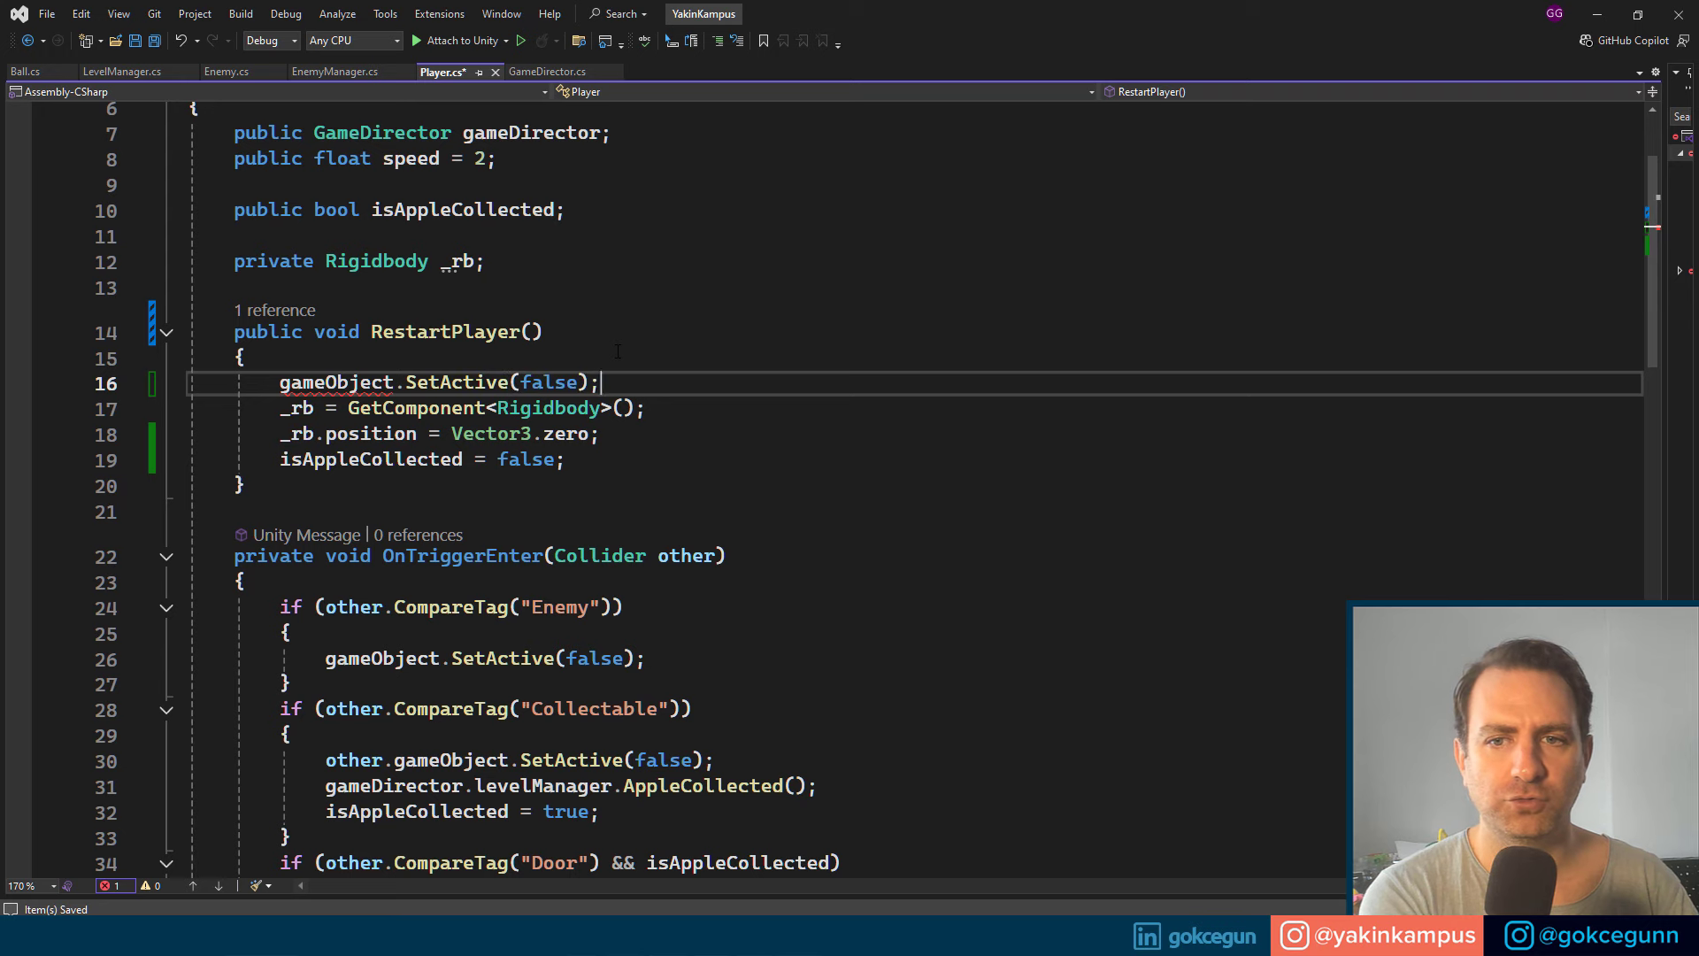
pyautogui.press('Left')
pyautogui.press('Left')
pyautogui.press('BackSpace')
pyautogui.press('BackSpace')
pyautogui.press('BackSpace')
pyautogui.write('true')
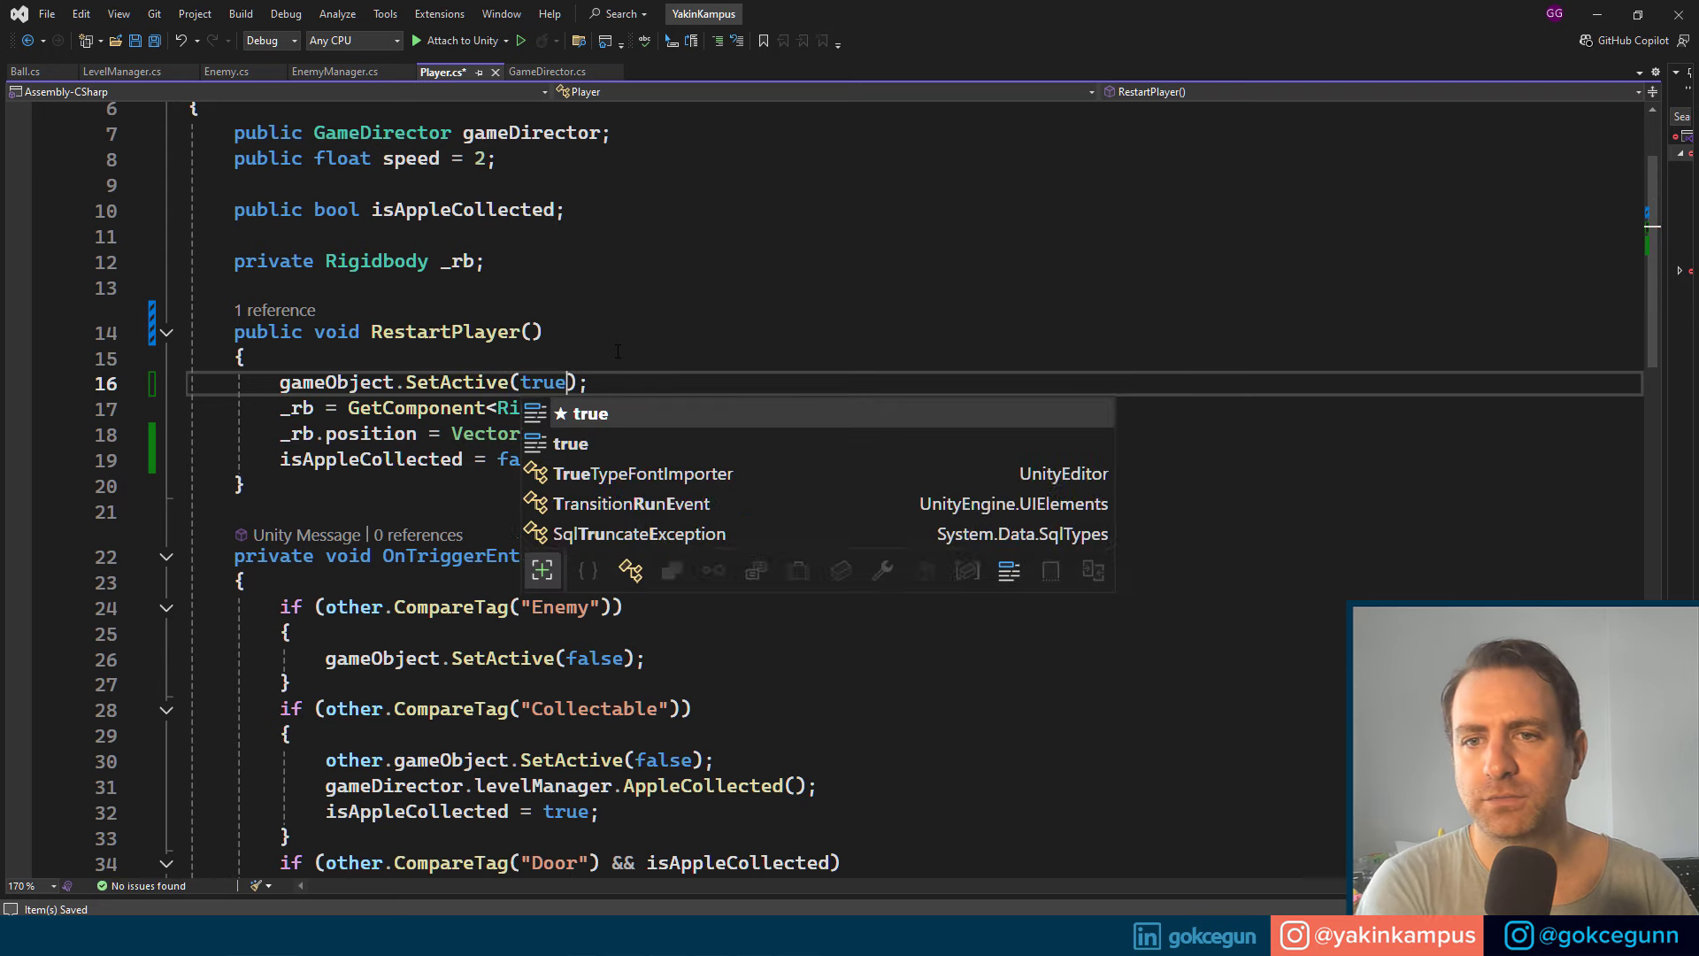
pyautogui.hotkey('ctrl', 's')
# Step: Review the Rigidbody fetch, Vector3.zero position reset and isAppleCollected = false lines, then return to Unity
pyautogui.click(687, 301)
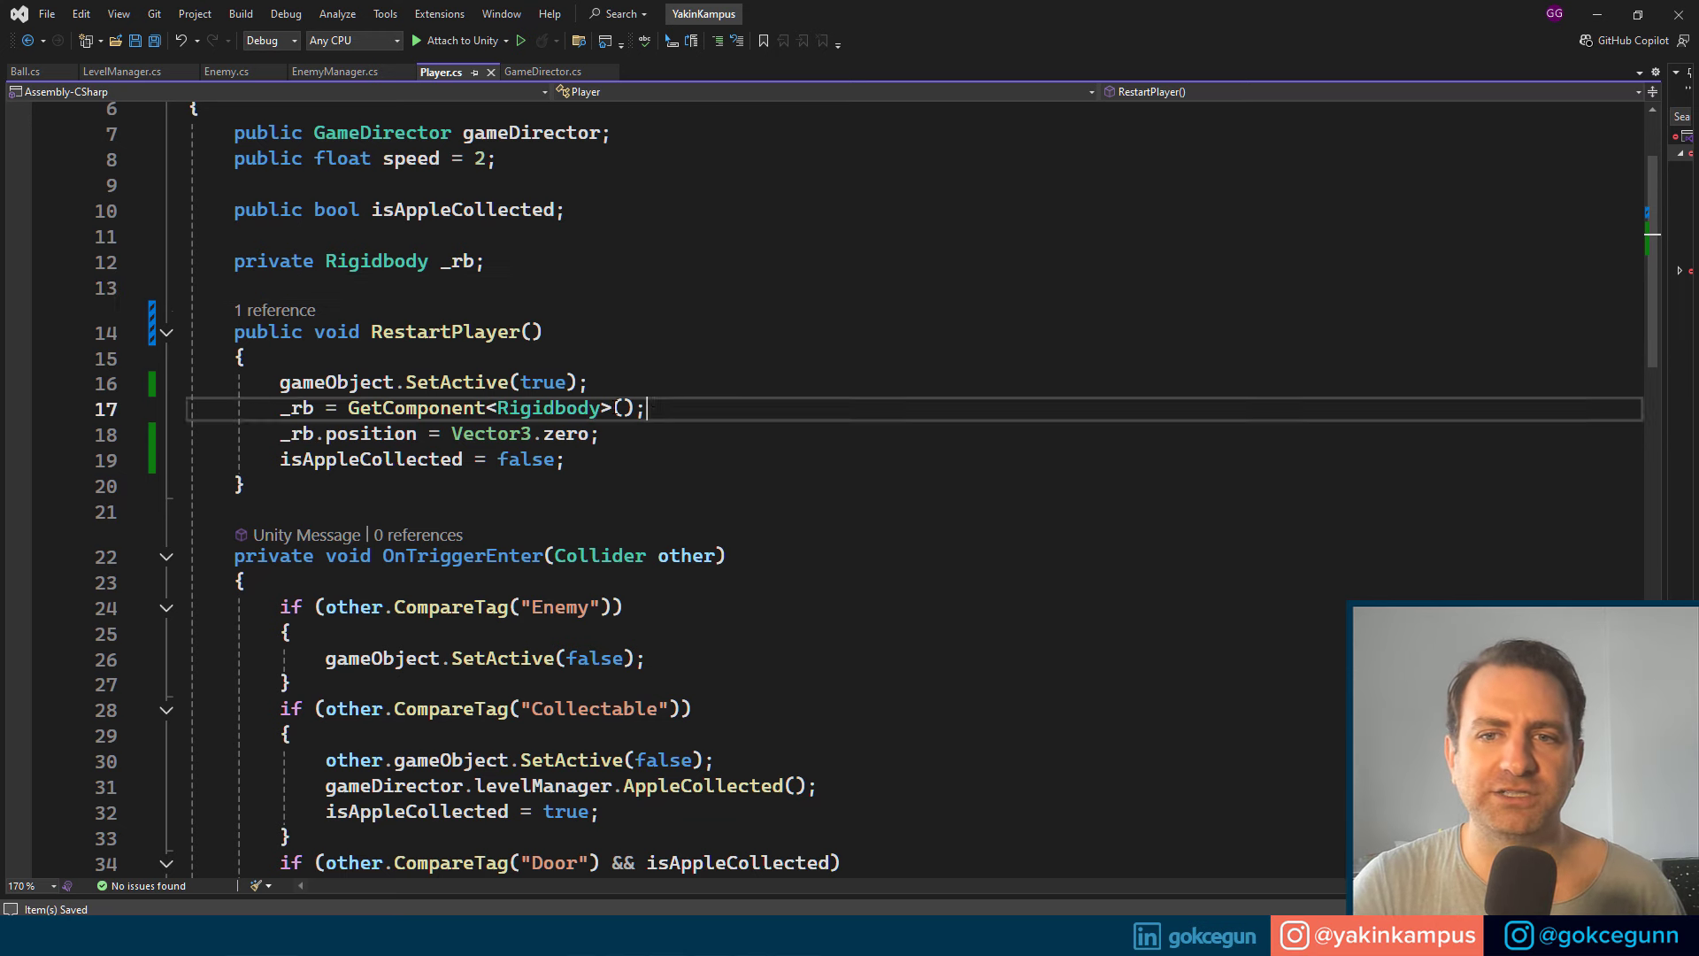
pyautogui.moveTo(646, 408); pyautogui.dragTo(280, 408)
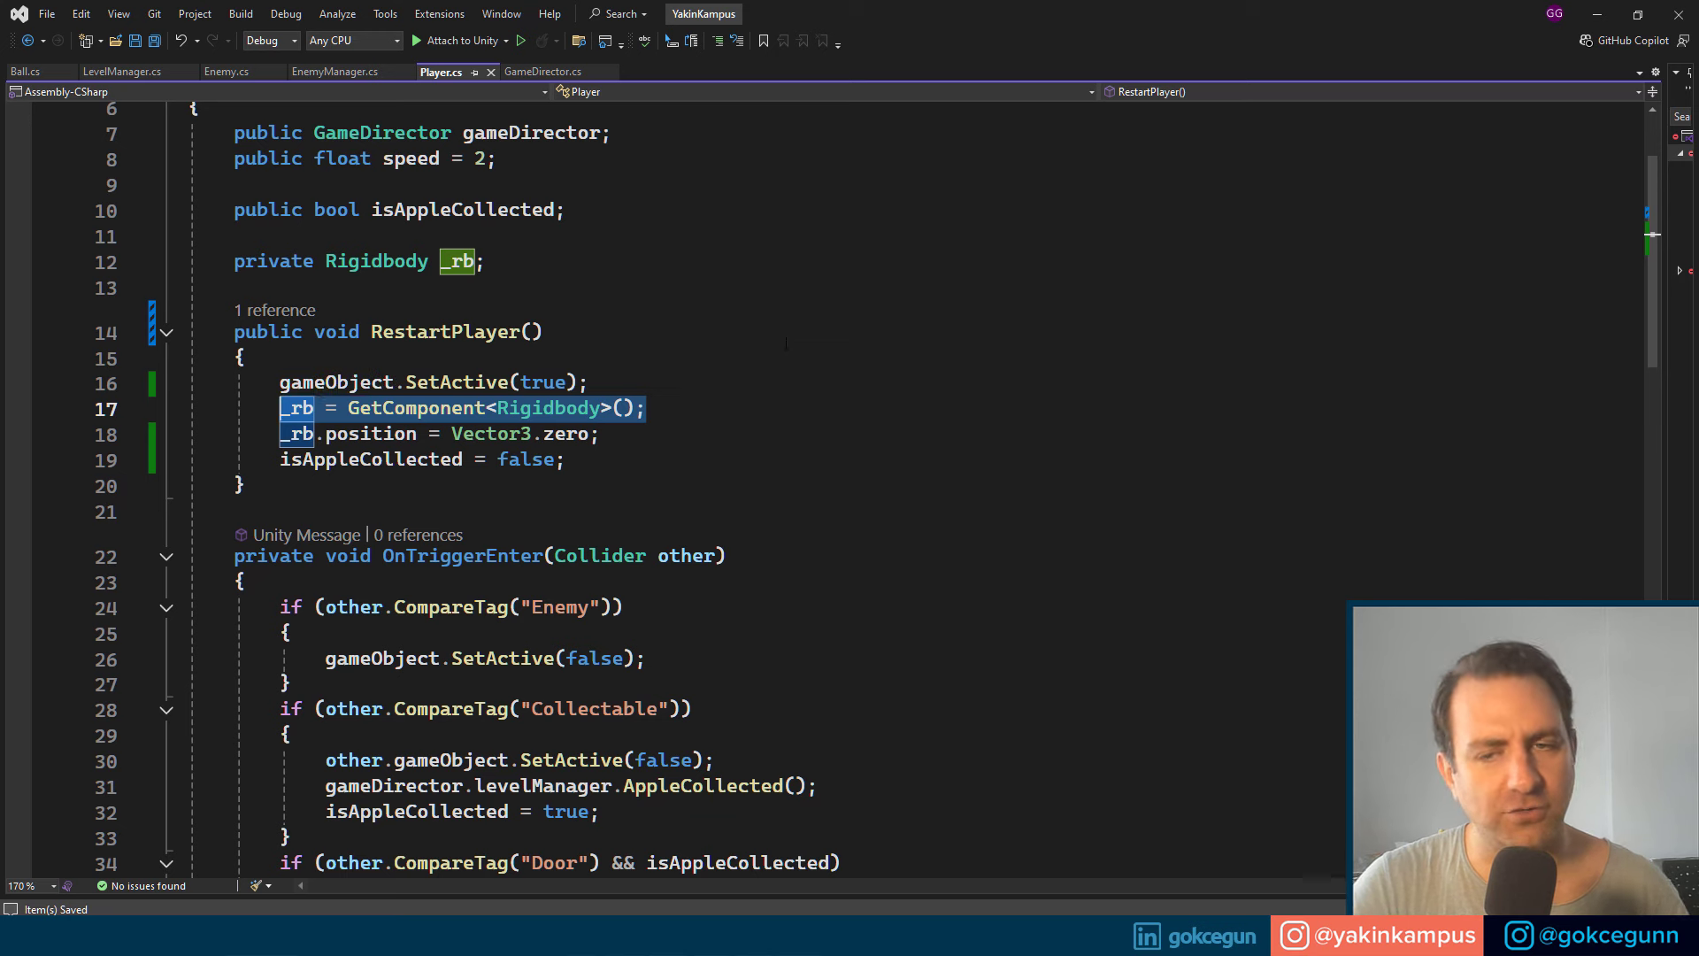
pyautogui.press('Up')
pyautogui.press('Up')
pyautogui.press('Up')
pyautogui.press('End')
pyautogui.press('Down')
pyautogui.press('Down')
pyautogui.press('End')
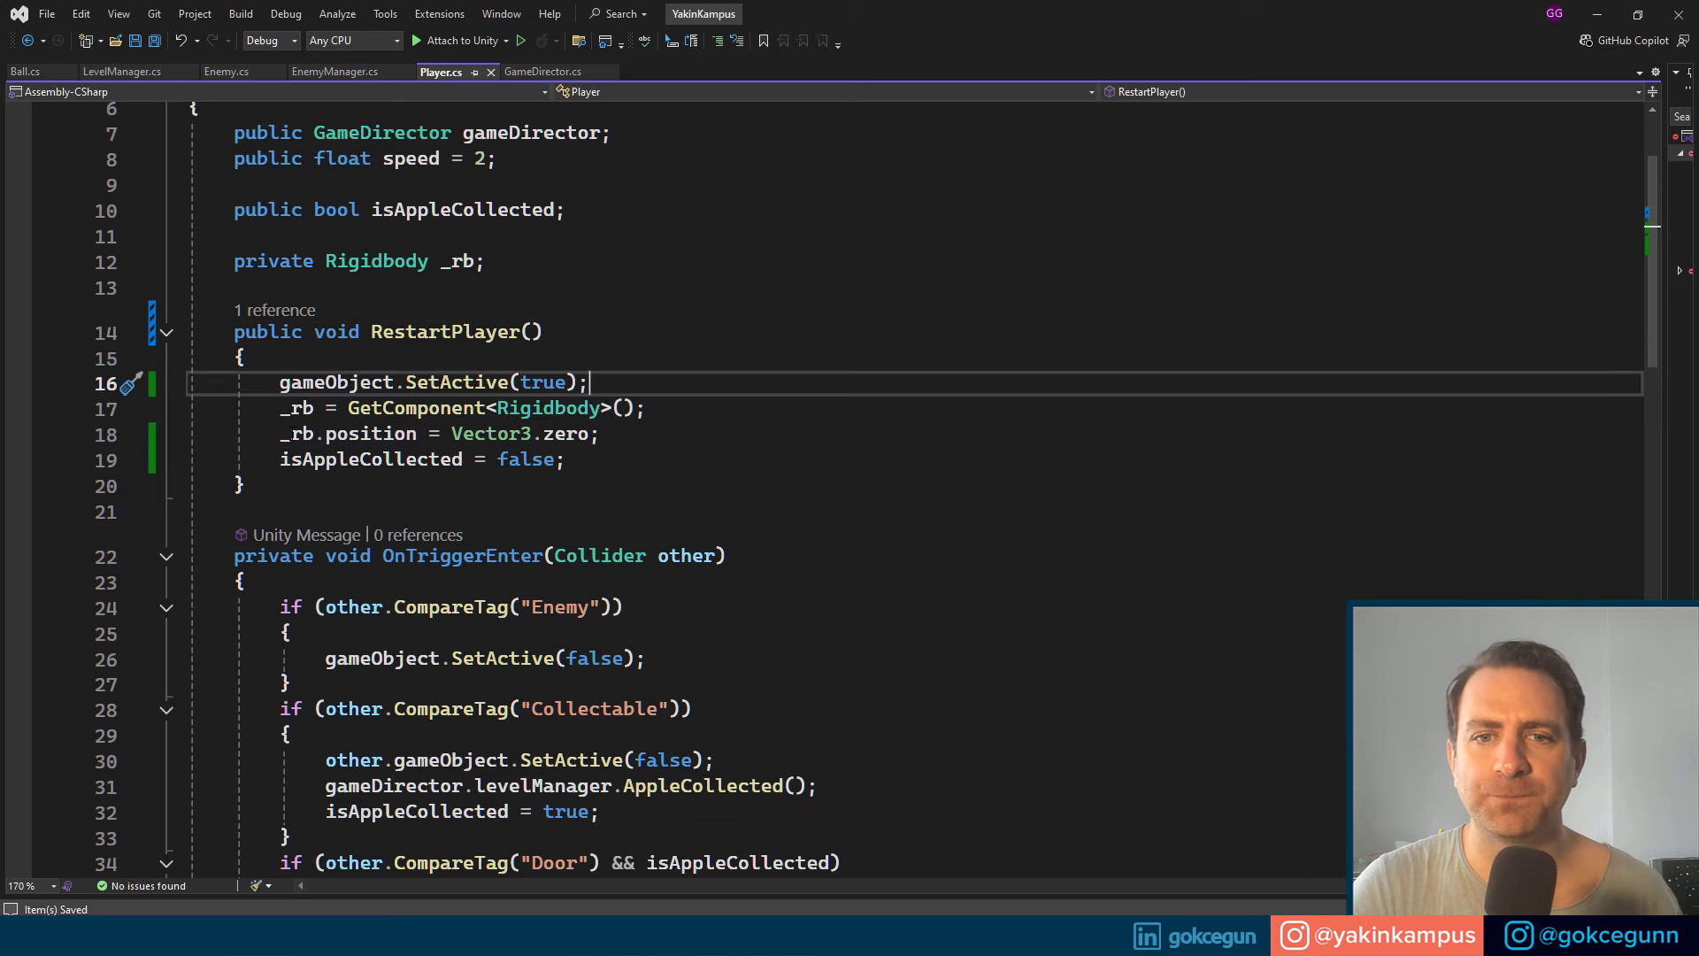
pyautogui.moveTo(280, 433); pyautogui.dragTo(600, 433)
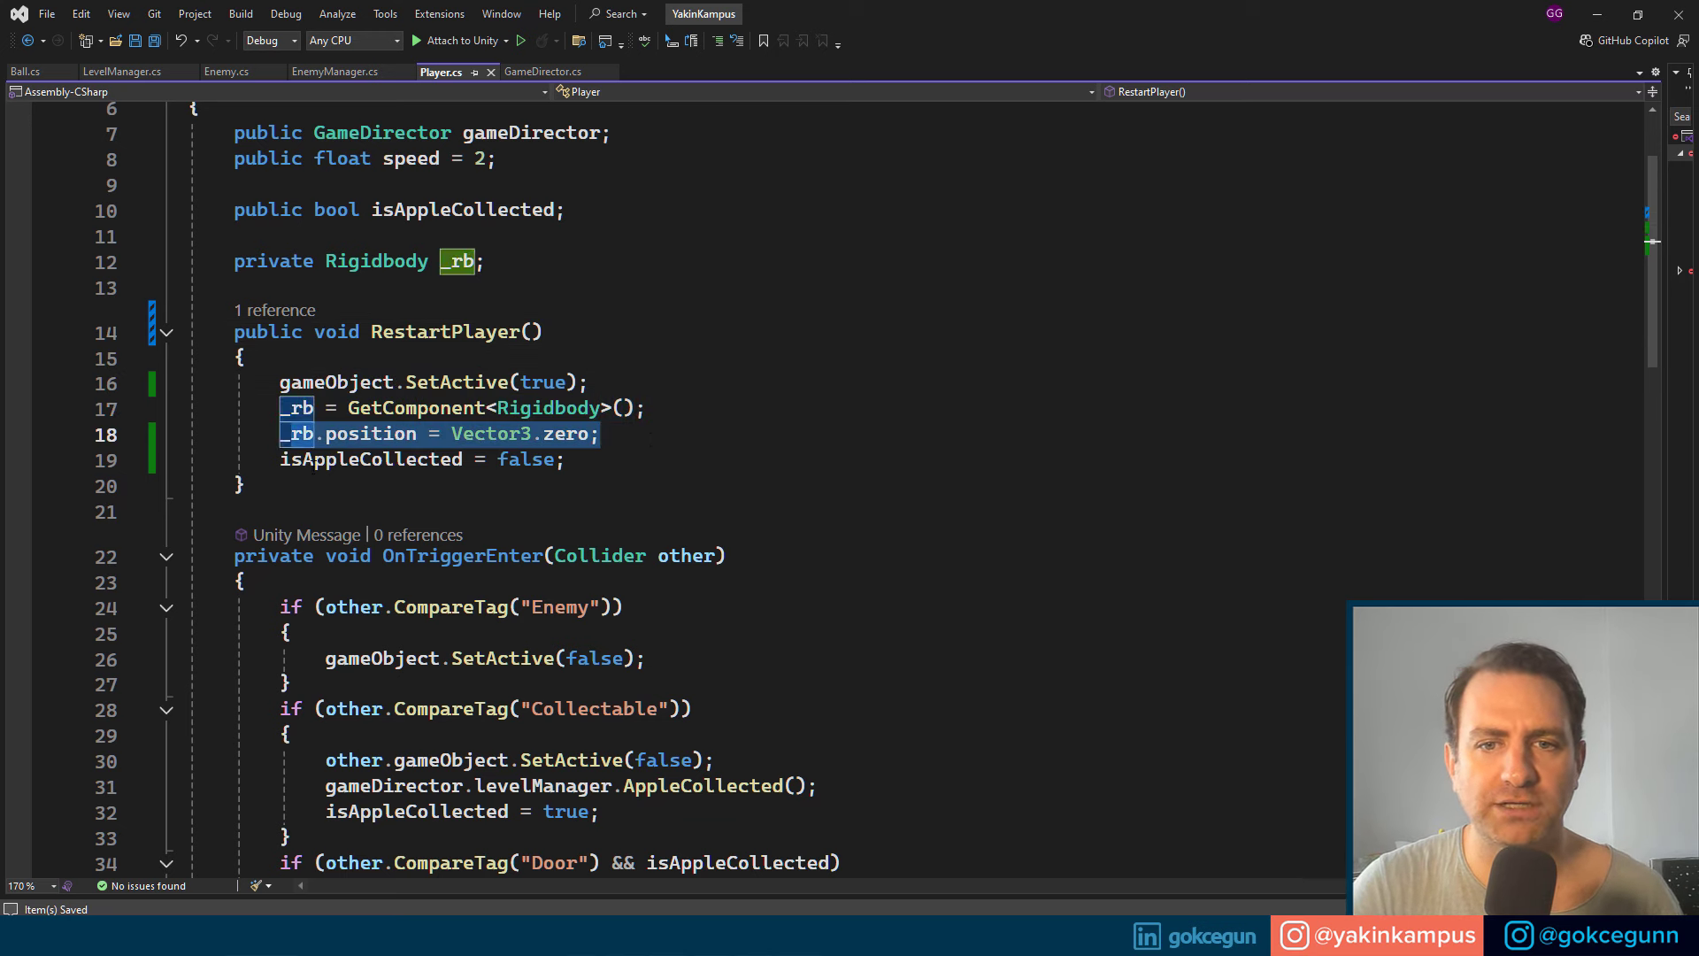
pyautogui.moveTo(280, 459); pyautogui.dragTo(565, 460)
pyautogui.click(721, 438)
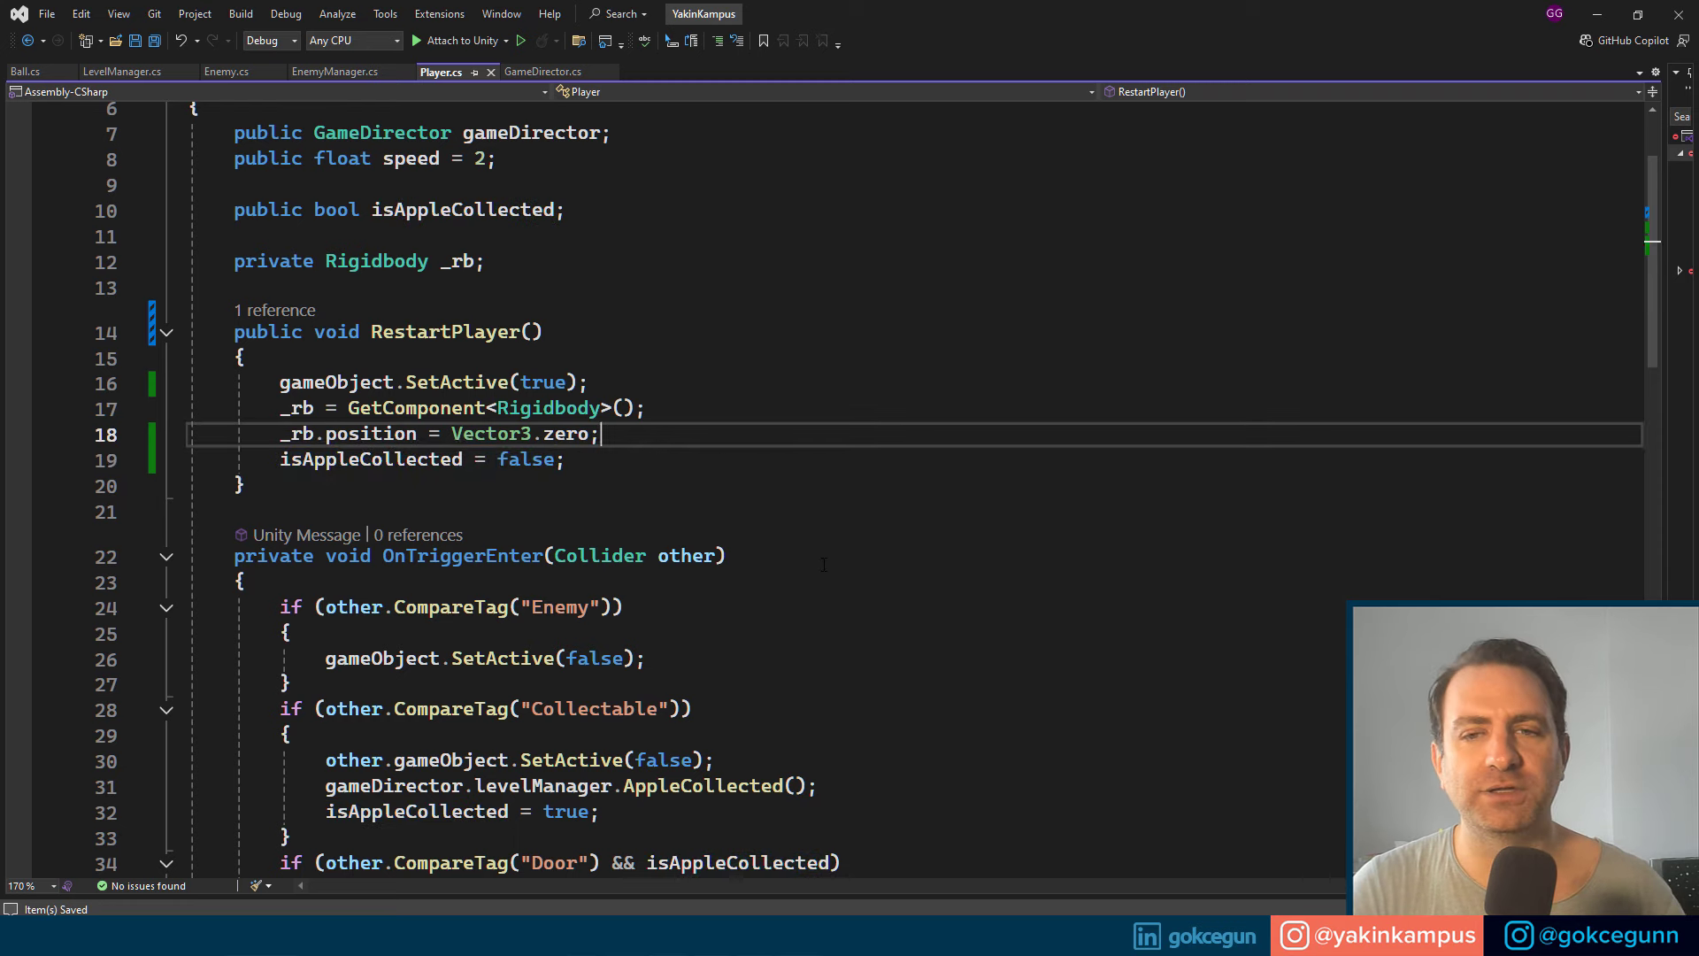
pyautogui.hotkey('alt', 'Tab')
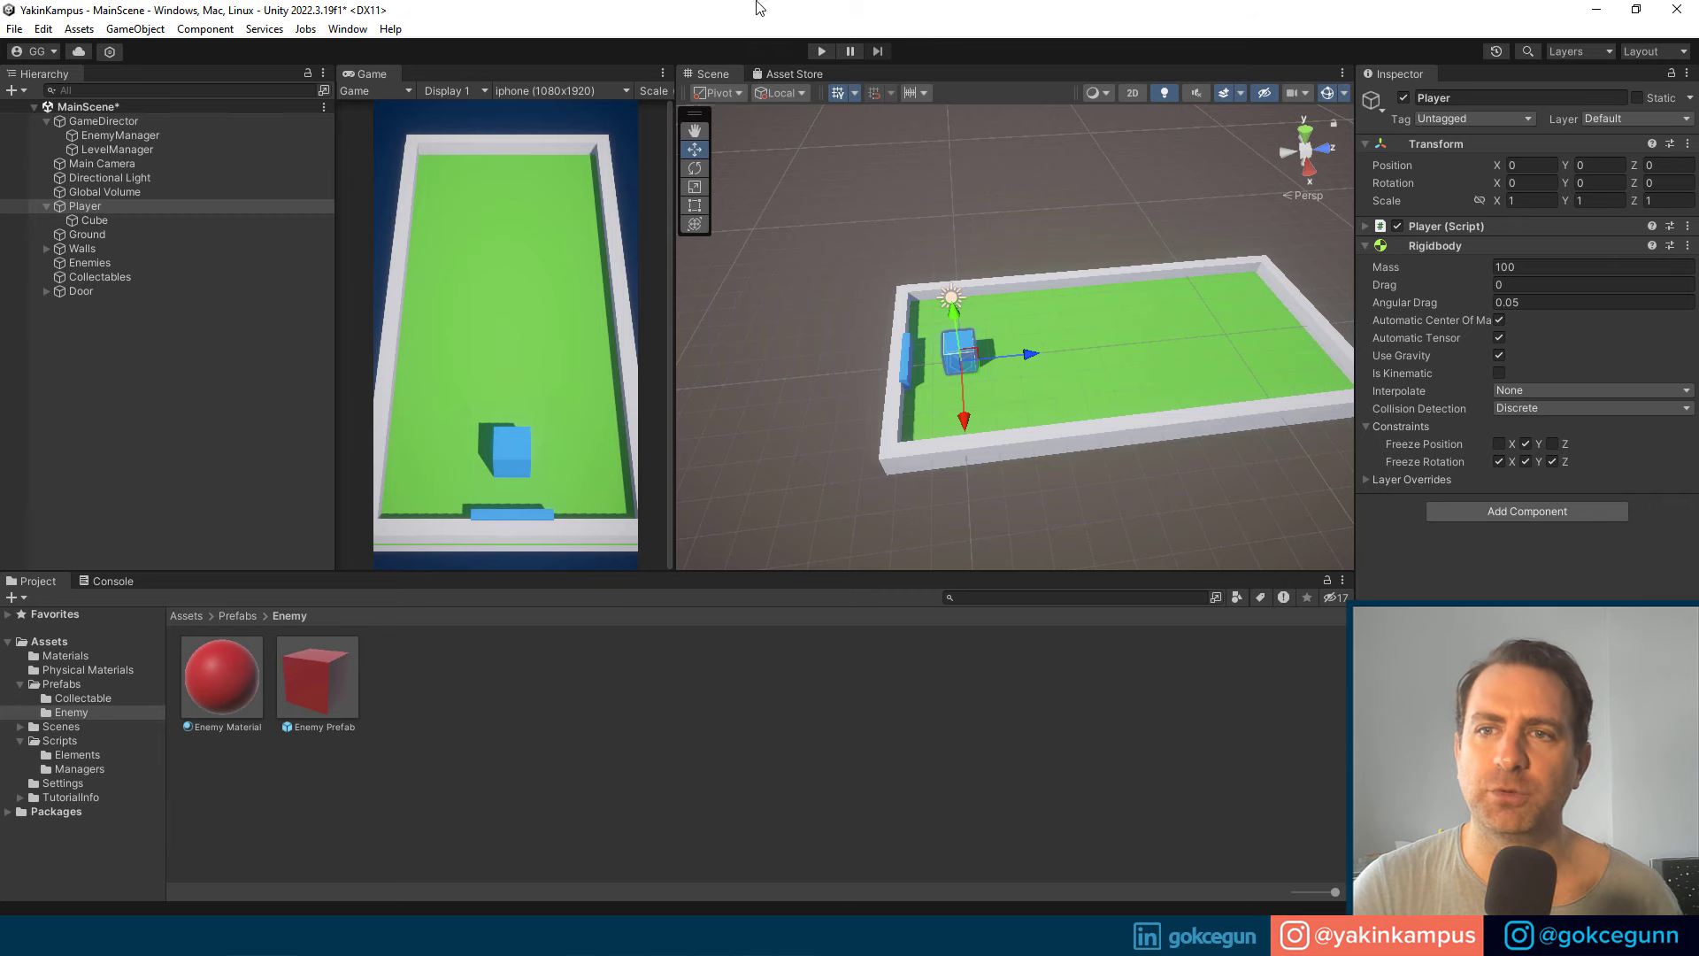
# Step: Start Play in Unity and review RestartEnemyManager's DeleteEnemies and GenerateEnemies calls in EnemyManager
pyautogui.click(820, 50)
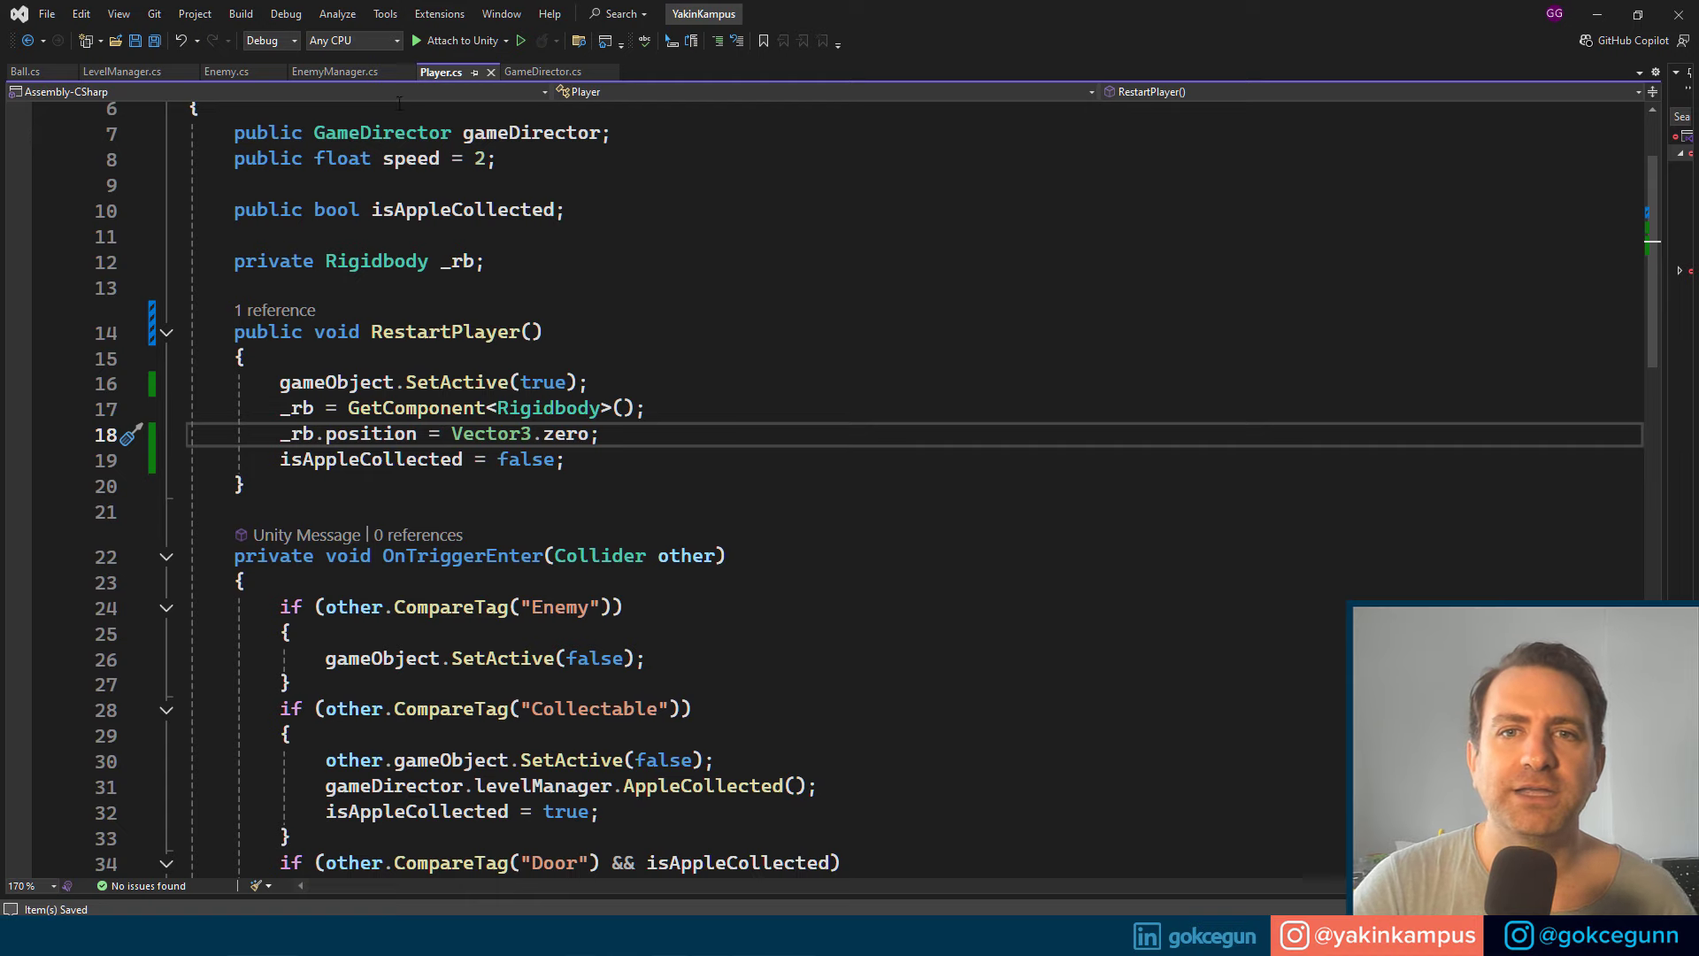
pyautogui.click(336, 71)
pyautogui.scroll(3, 444, 407)
pyautogui.scroll(2, 444, 407)
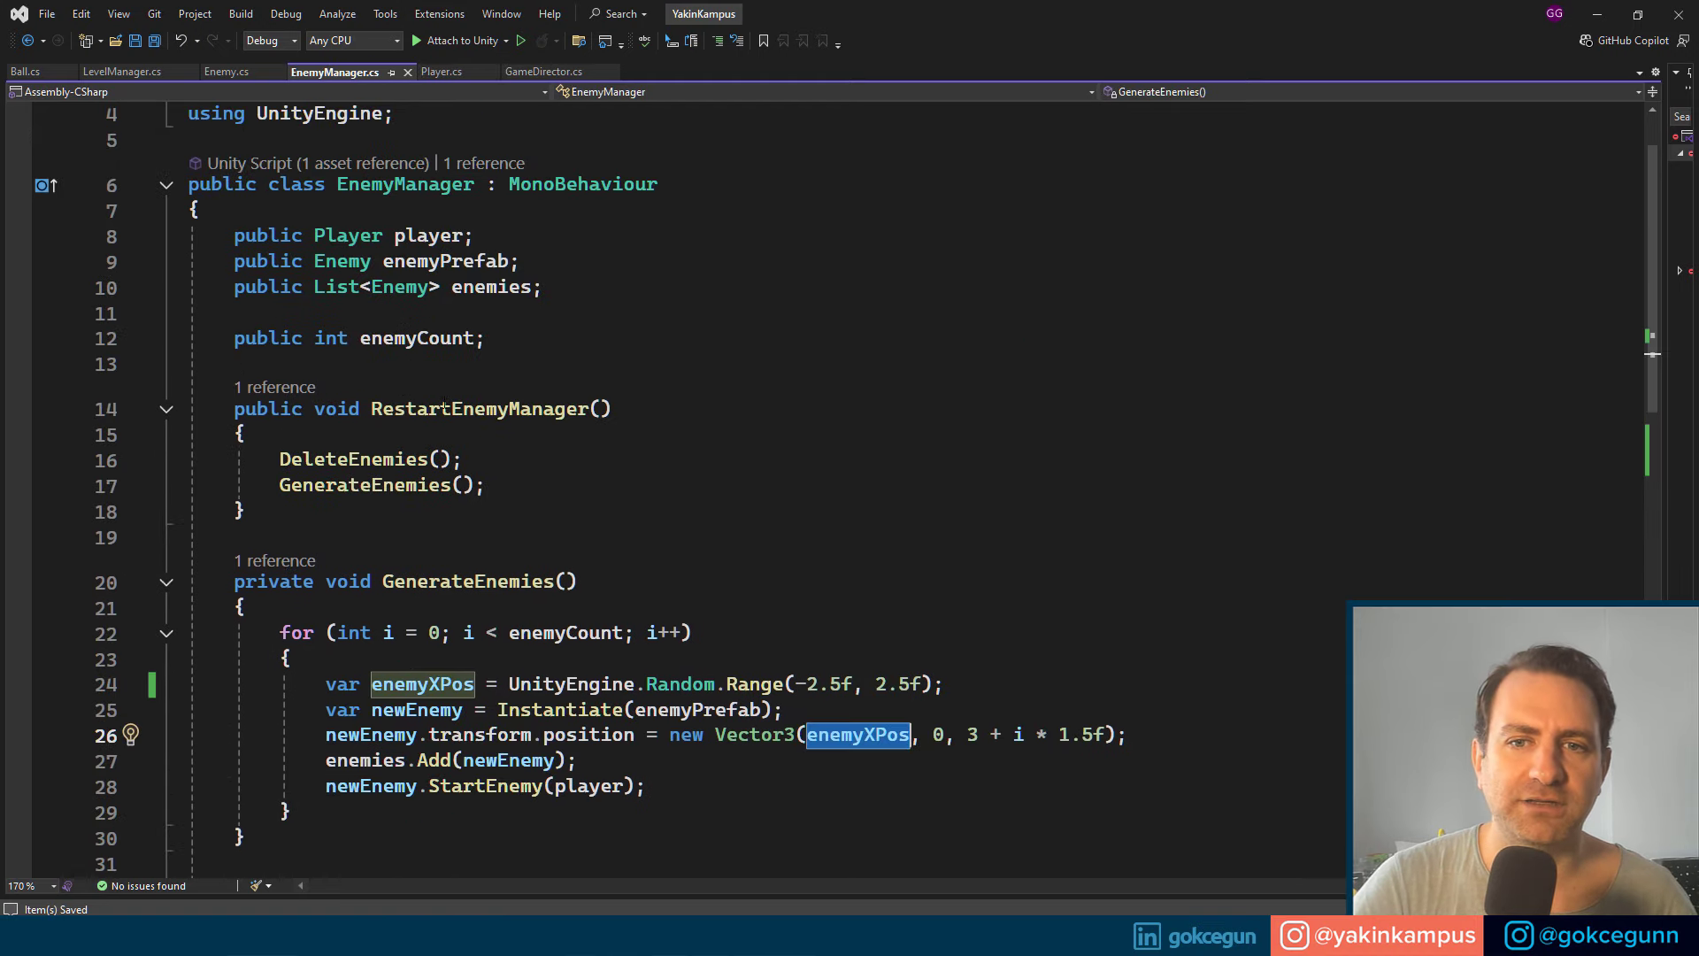
pyautogui.click(445, 408)
pyautogui.moveTo(485, 485); pyautogui.dragTo(311, 458)
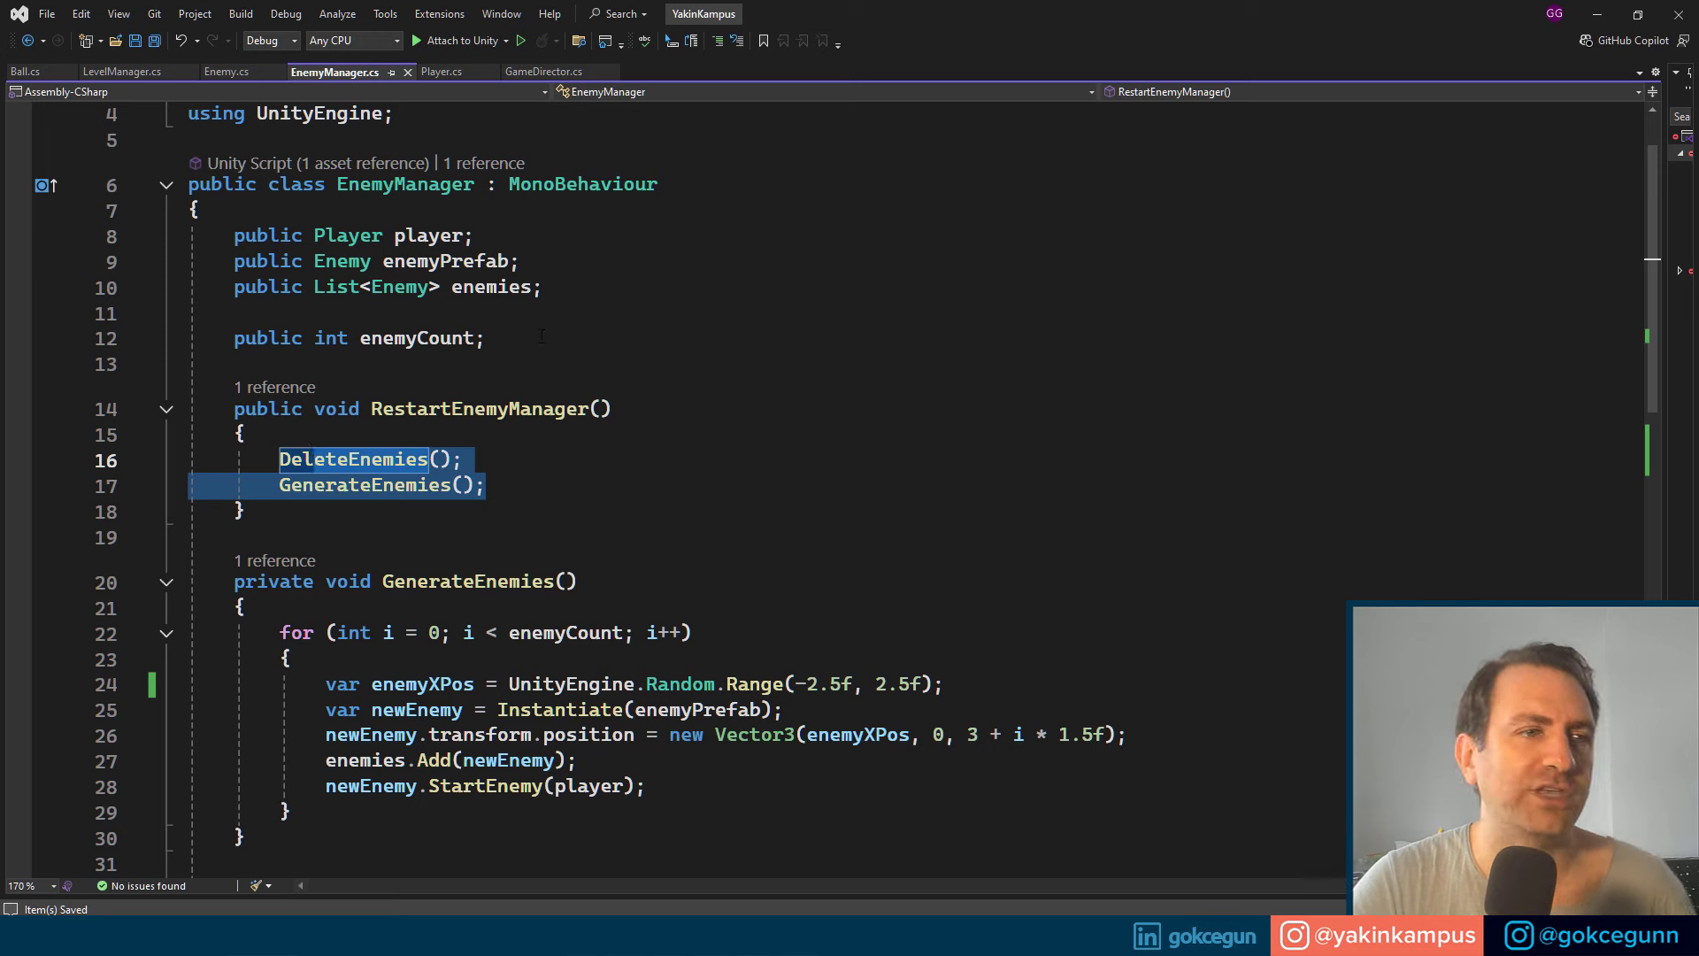
# Step: Review RestartPlayer's body and RestartLevel's four calls, then return to the running game
pyautogui.click(455, 72)
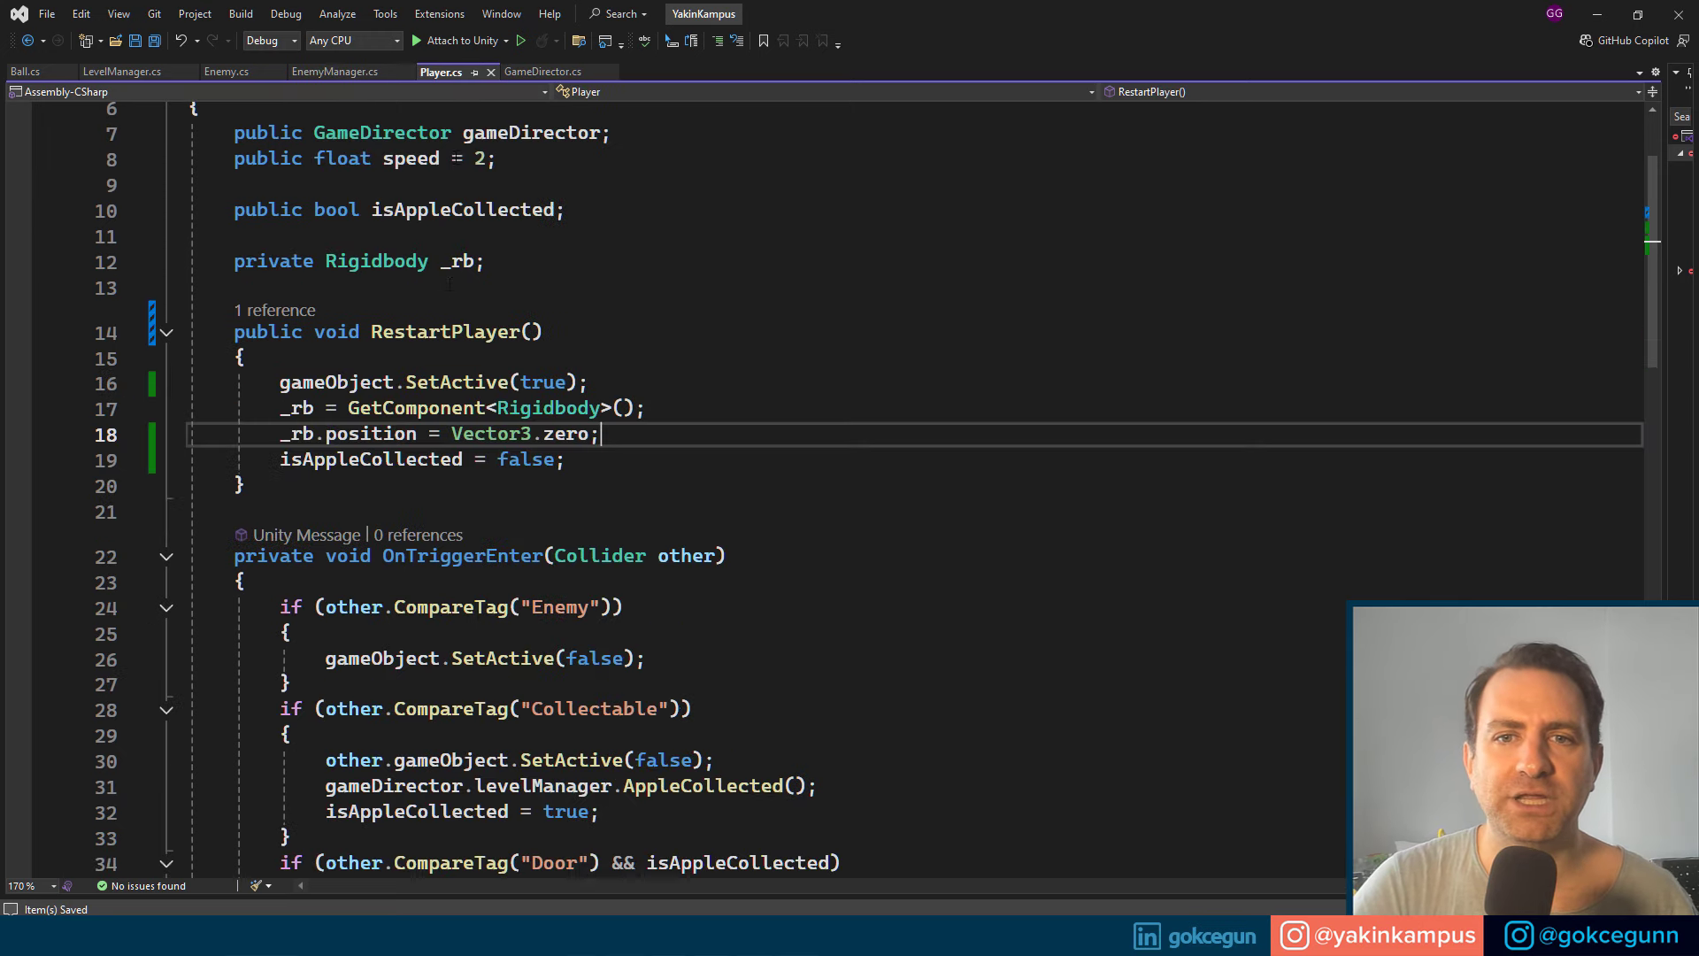
pyautogui.moveTo(245, 485)
pyautogui.mouseDown()
pyautogui.moveTo(292, 409)
pyautogui.moveTo(280, 382)
pyautogui.mouseUp()
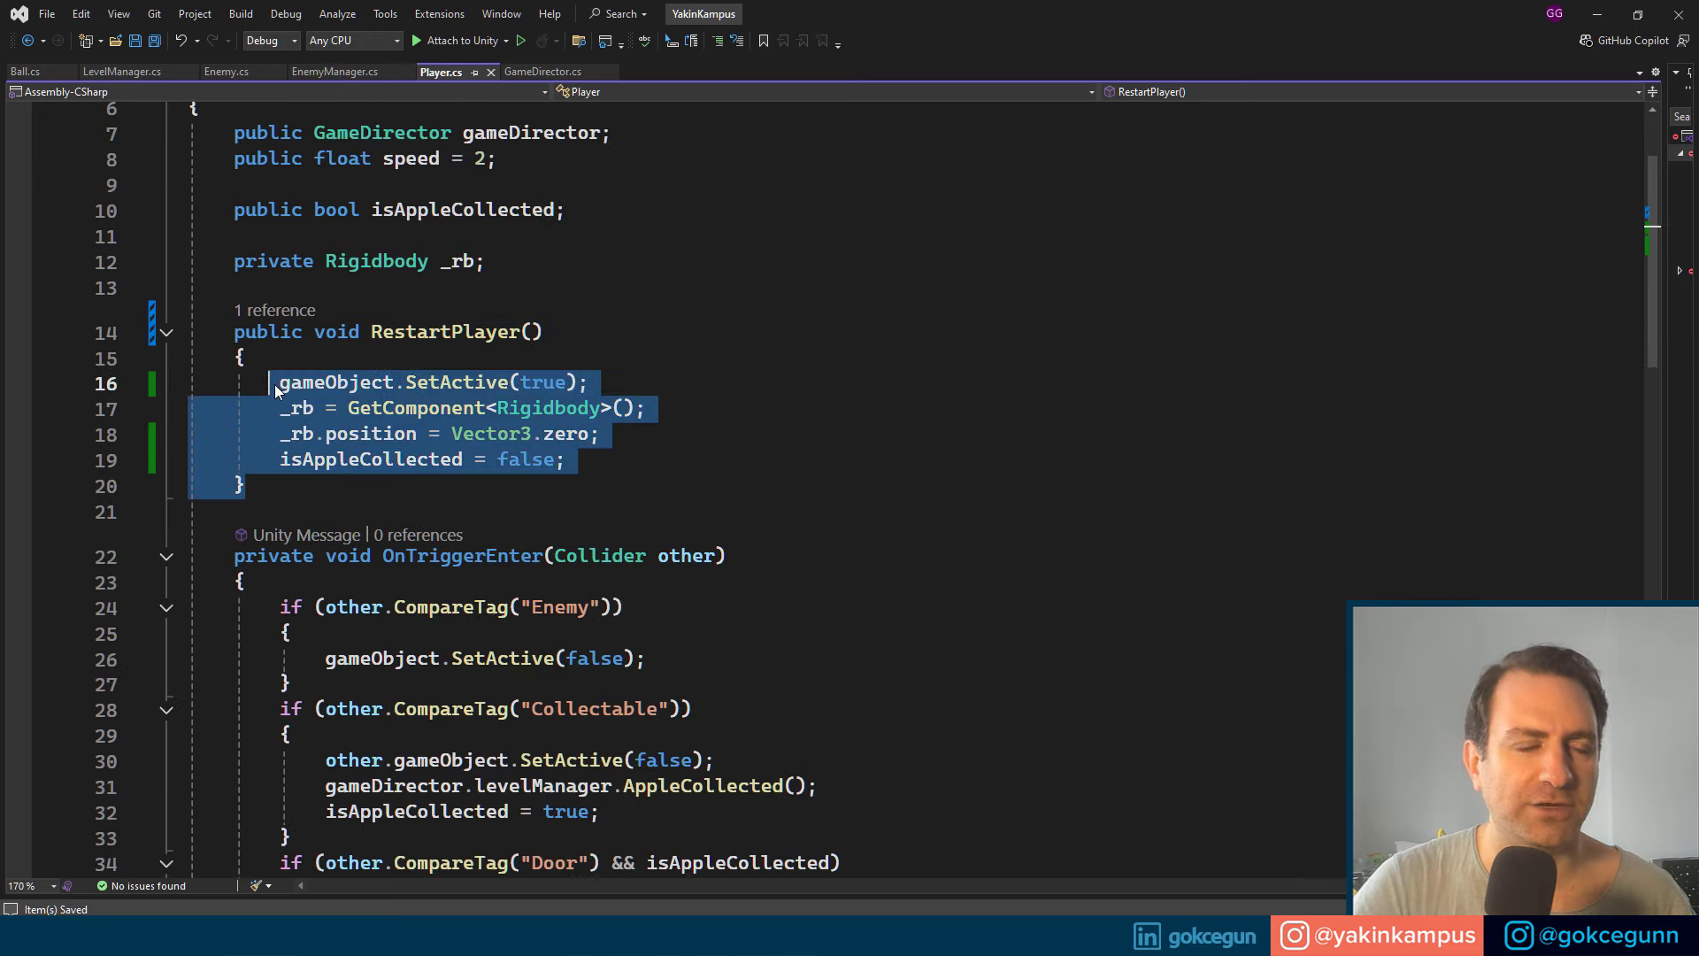
pyautogui.click(416, 408)
pyautogui.click(130, 73)
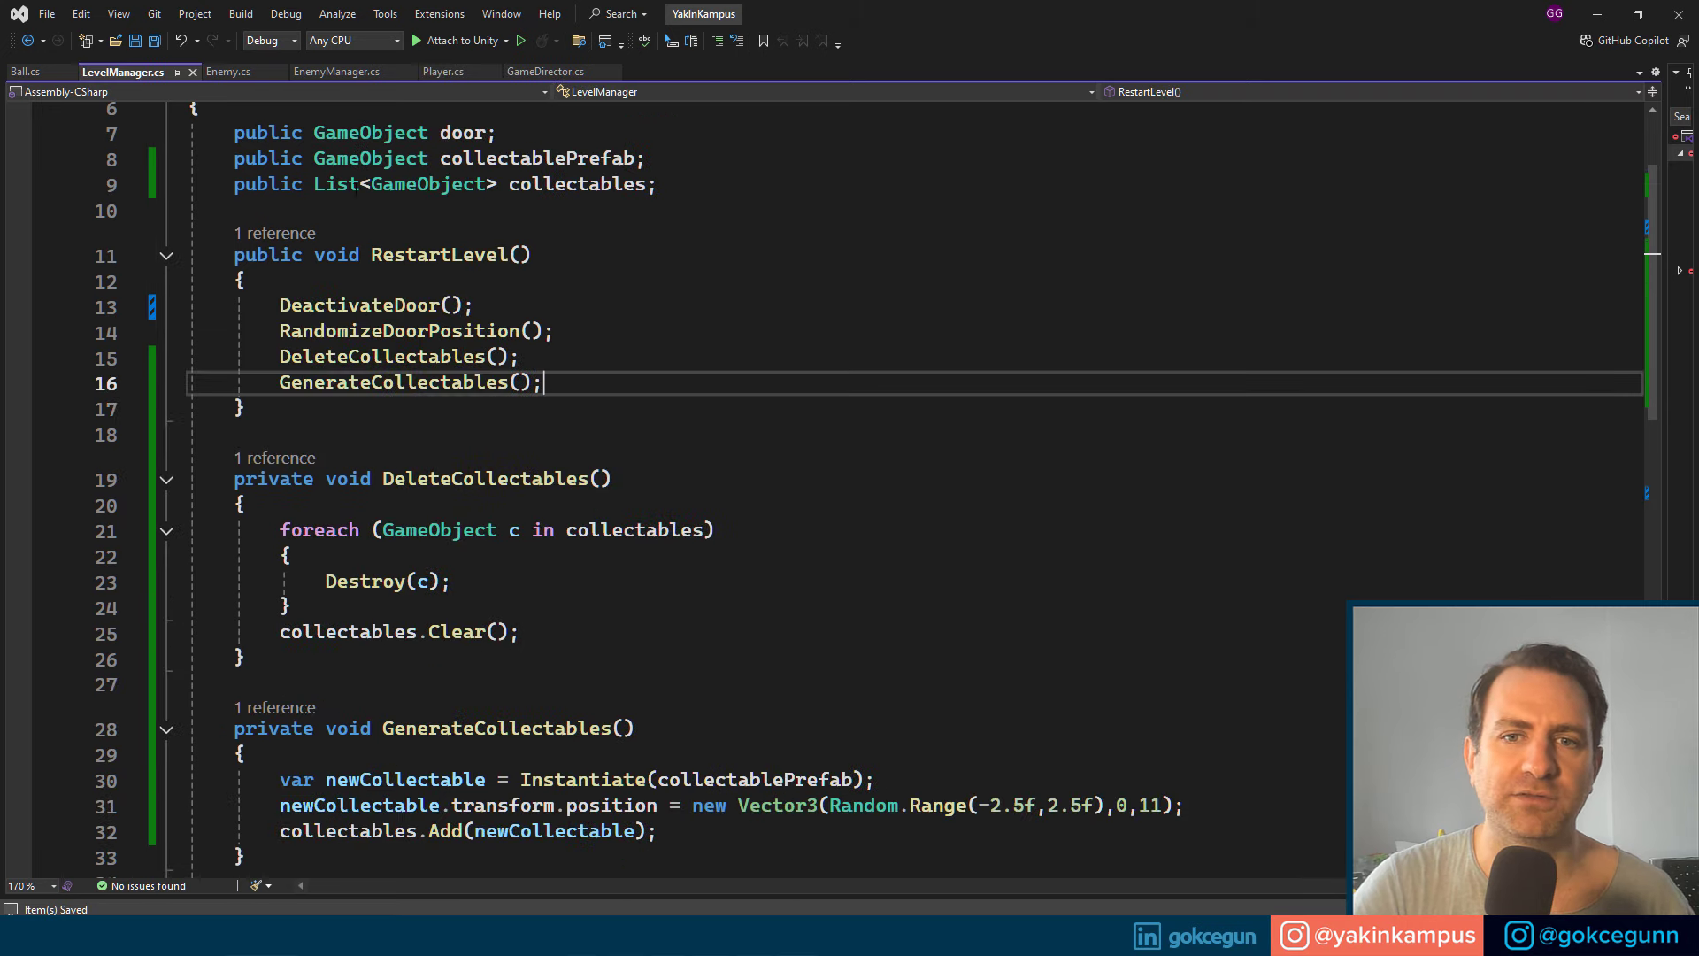
pyautogui.moveTo(600, 390); pyautogui.dragTo(280, 306)
pyautogui.click(265, 282)
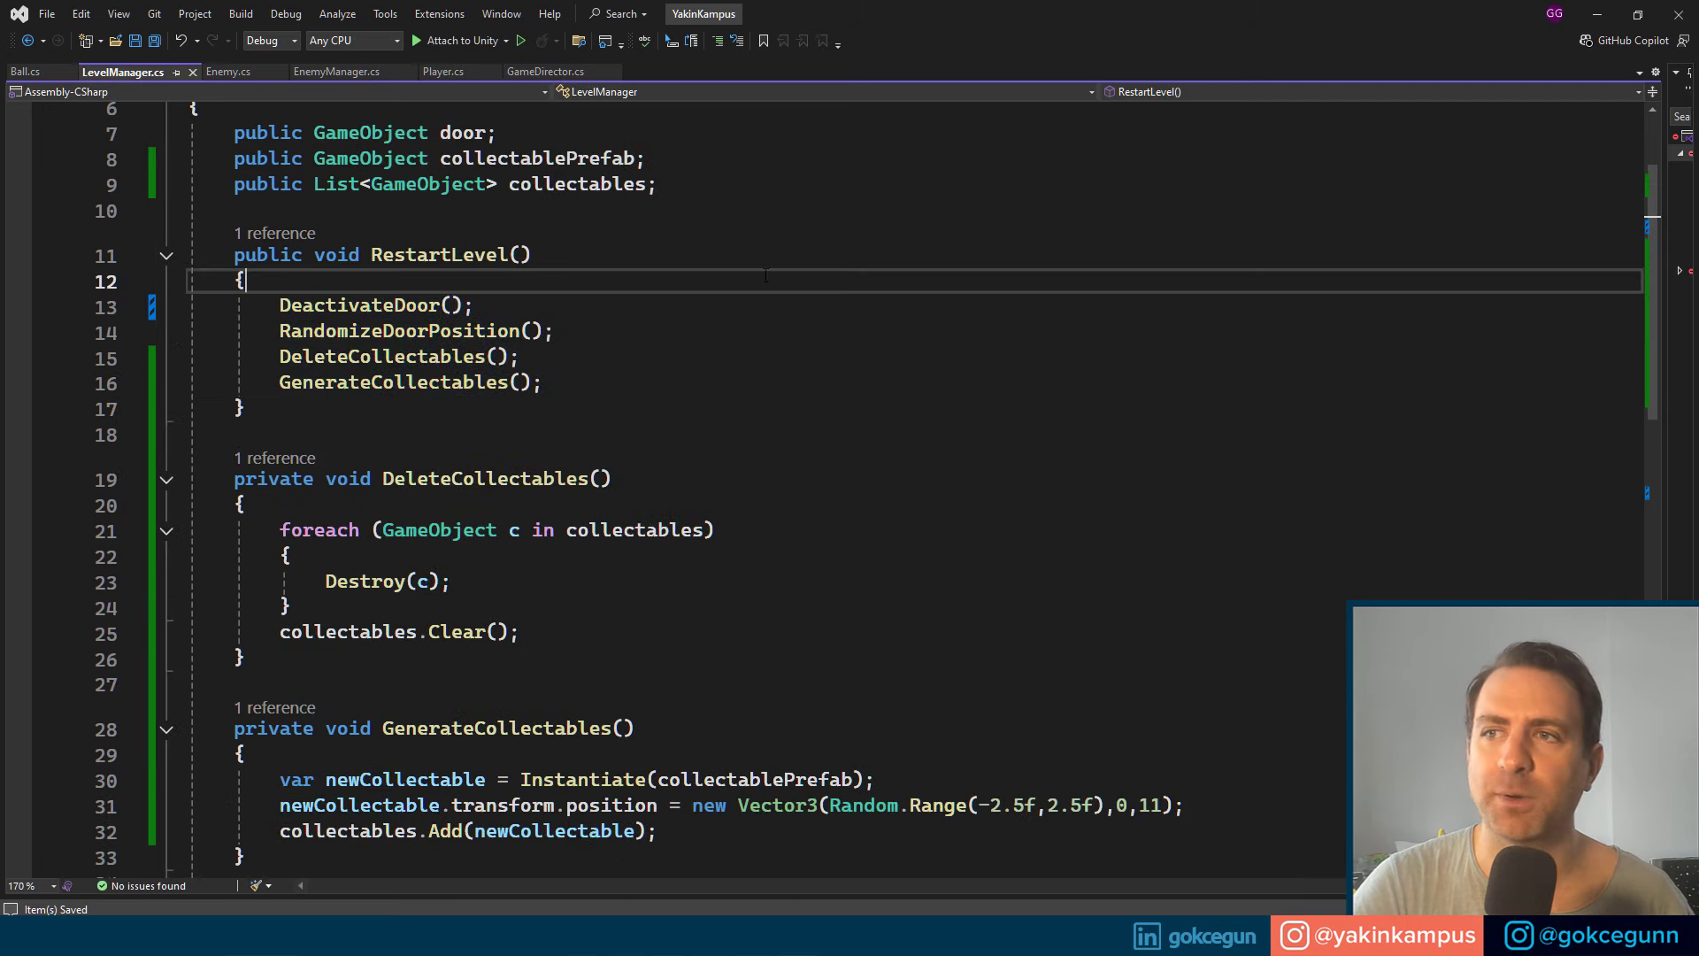
pyautogui.hotkey('alt', 'Tab')
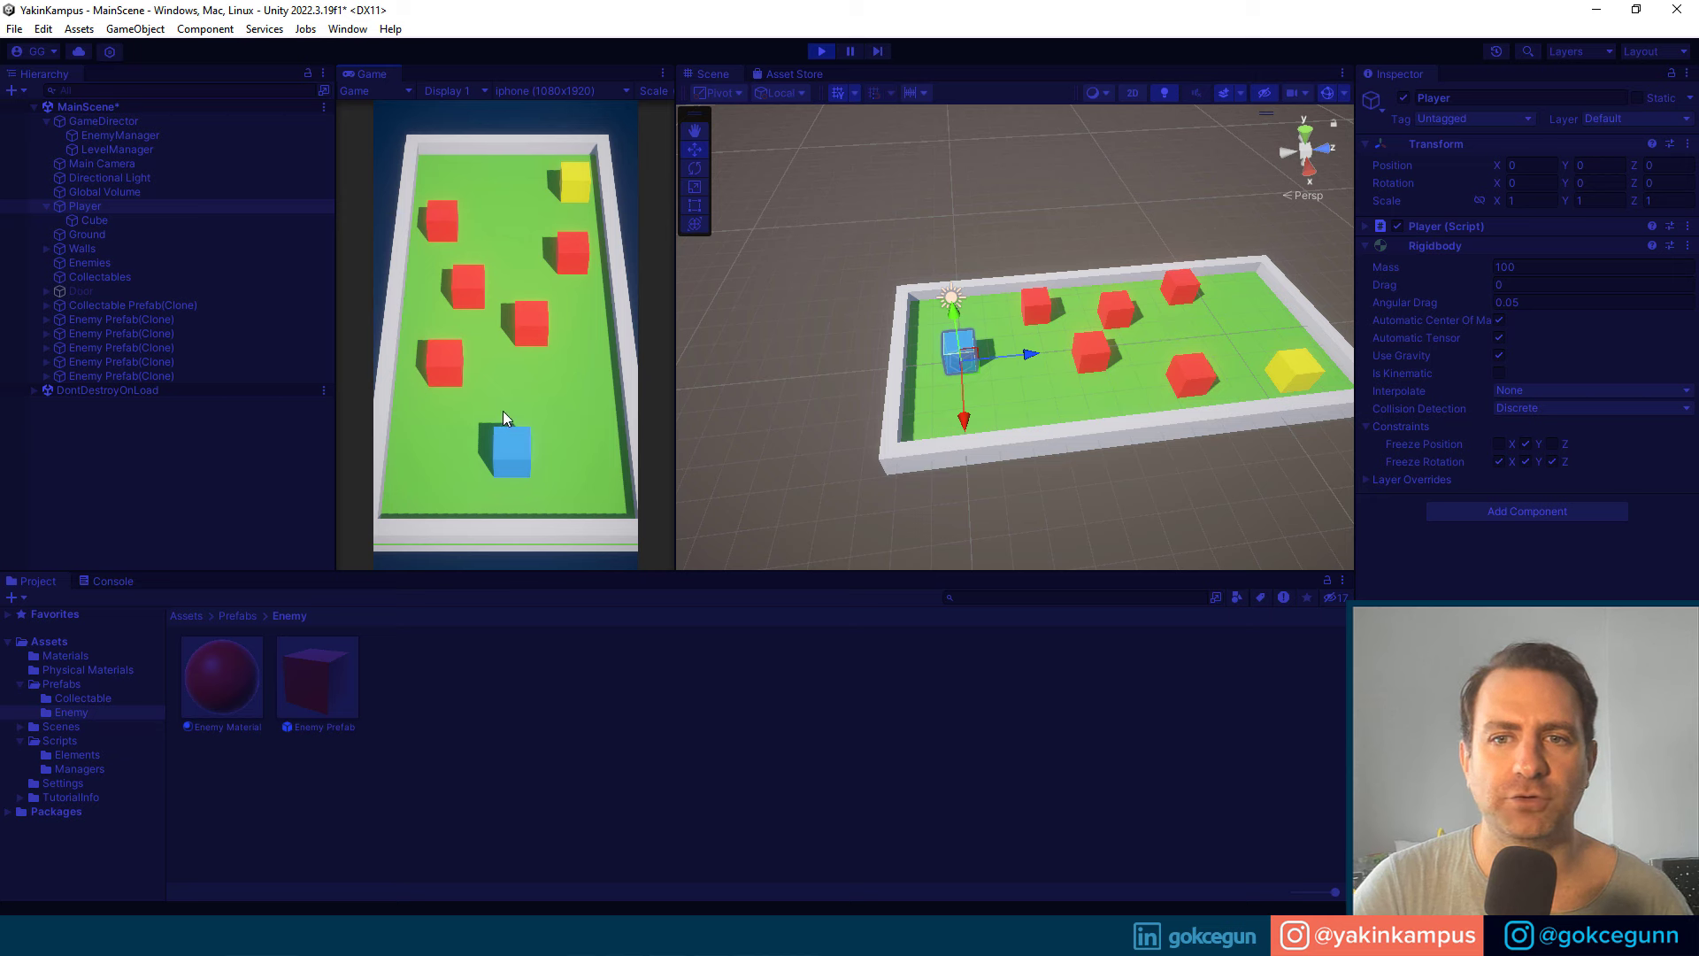
# Step: Steer the blue player cube around, then restart the level for a new enemy layout
pyautogui.moveTo(503, 411); pyautogui.dragTo(508, 398)
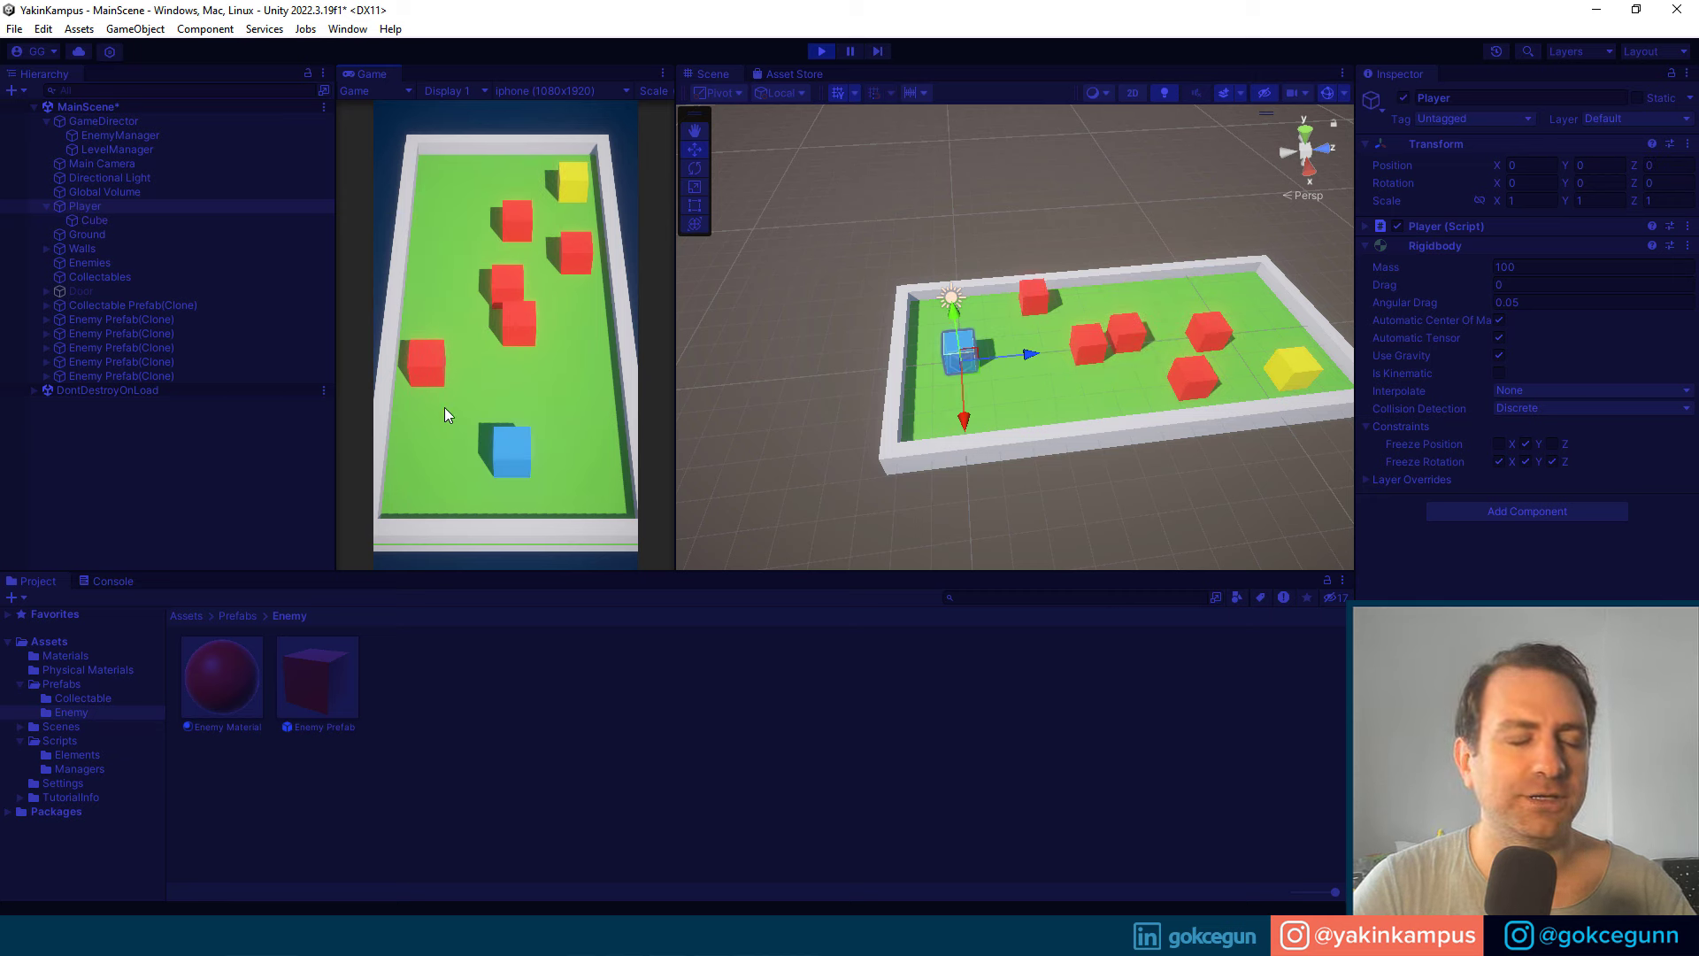
pyautogui.moveTo(444, 434); pyautogui.dragTo(446, 425)
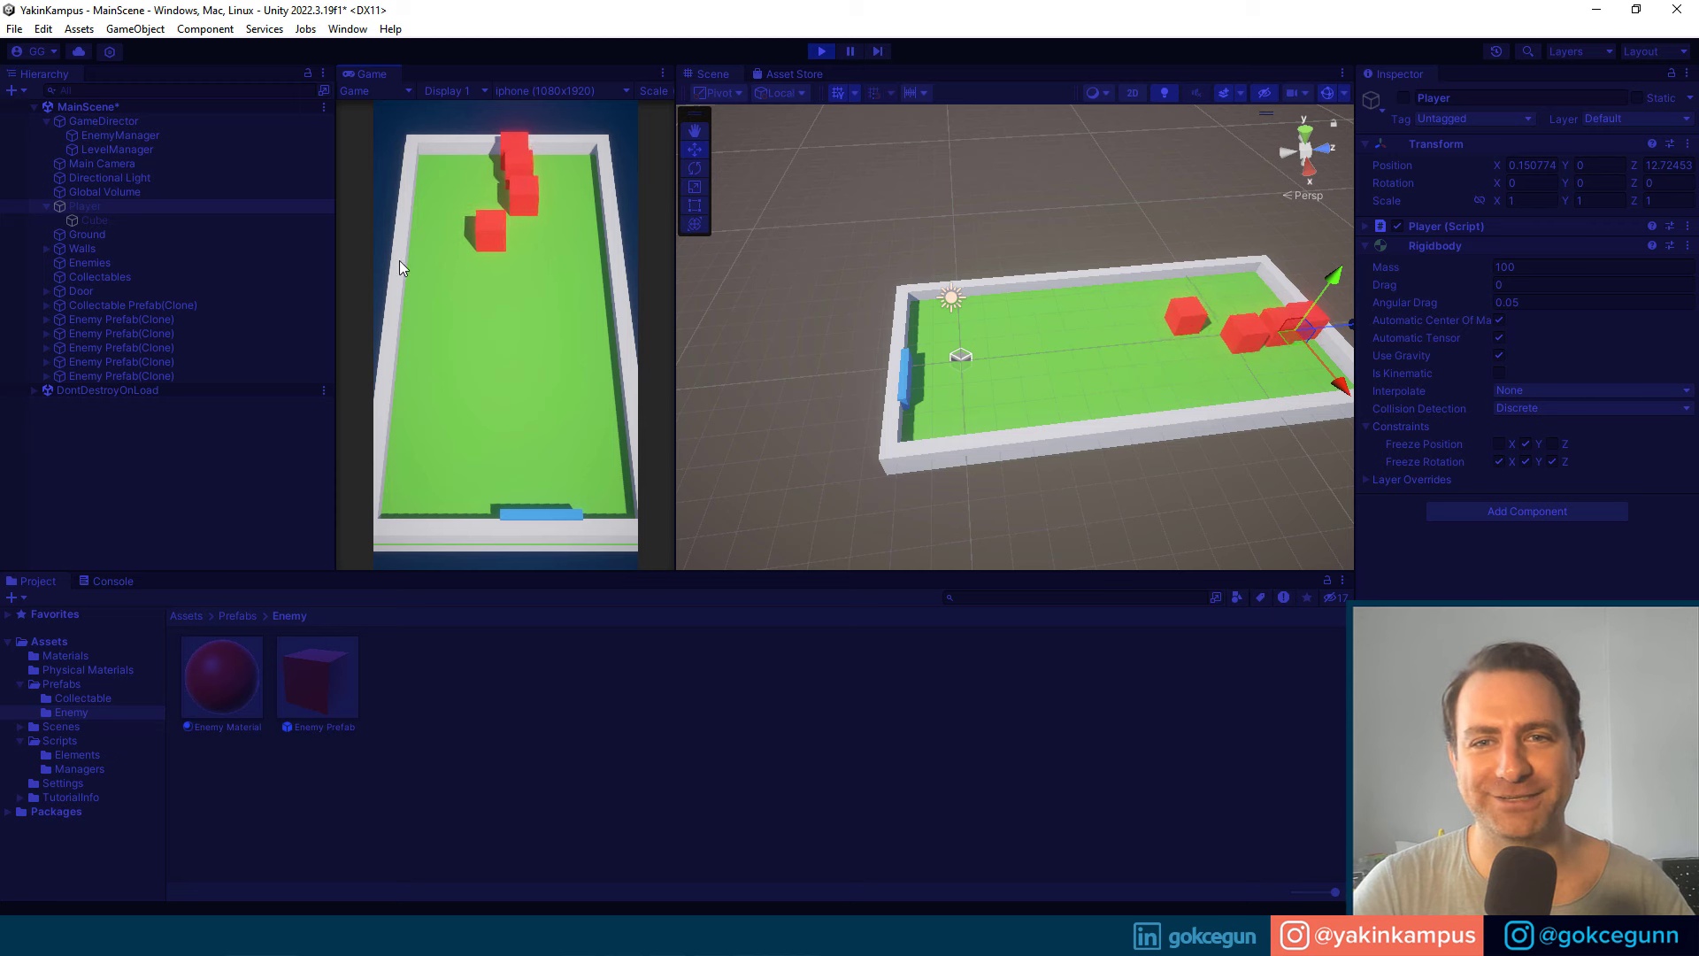
pyautogui.click(551, 375)
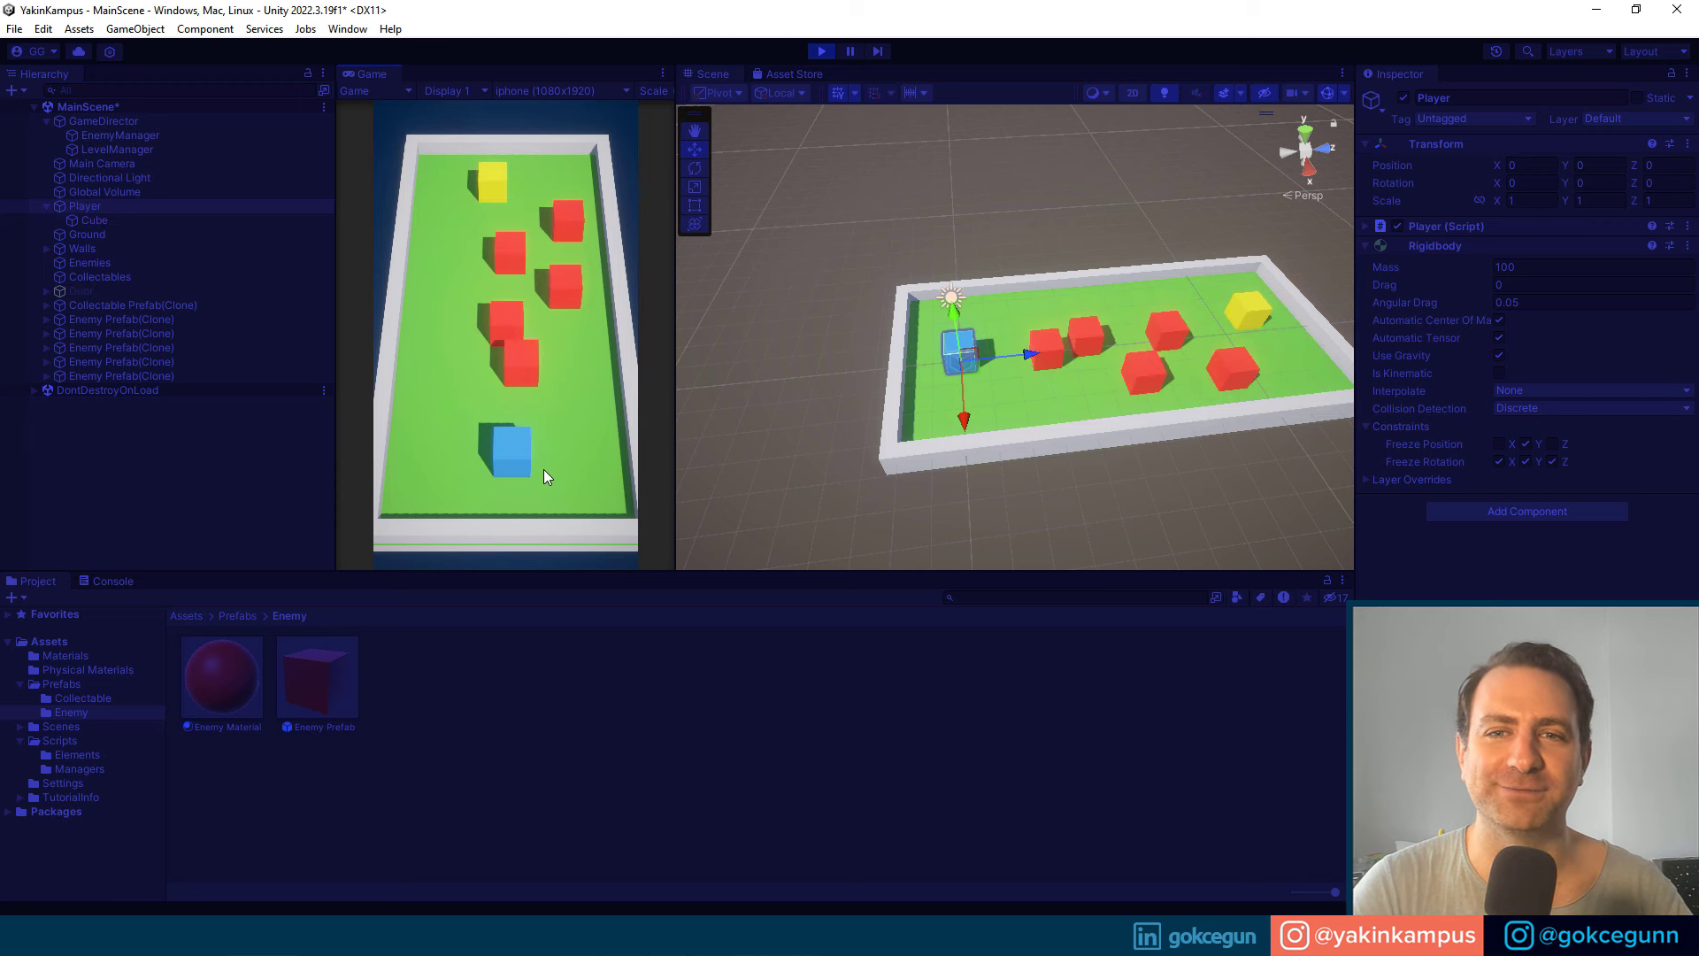
# Step: Drive the player into the yellow pickup, move around the field, and stop Play mode
pyautogui.press('Left')
pyautogui.press('Up')
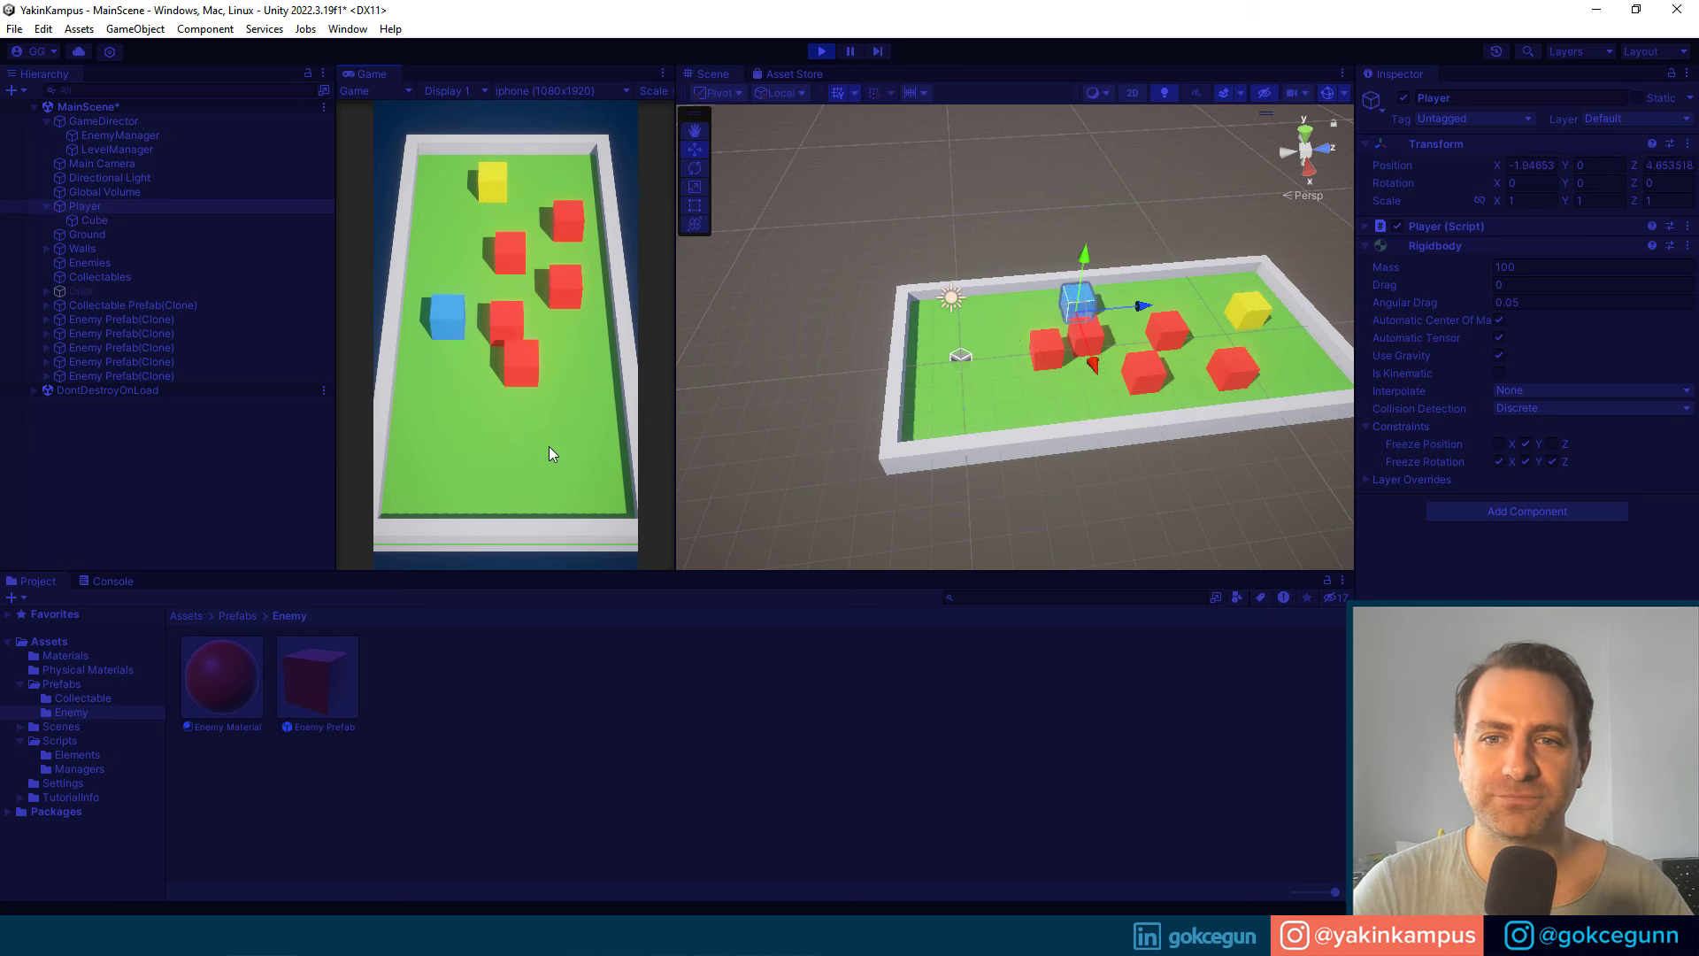
pyautogui.press('Right')
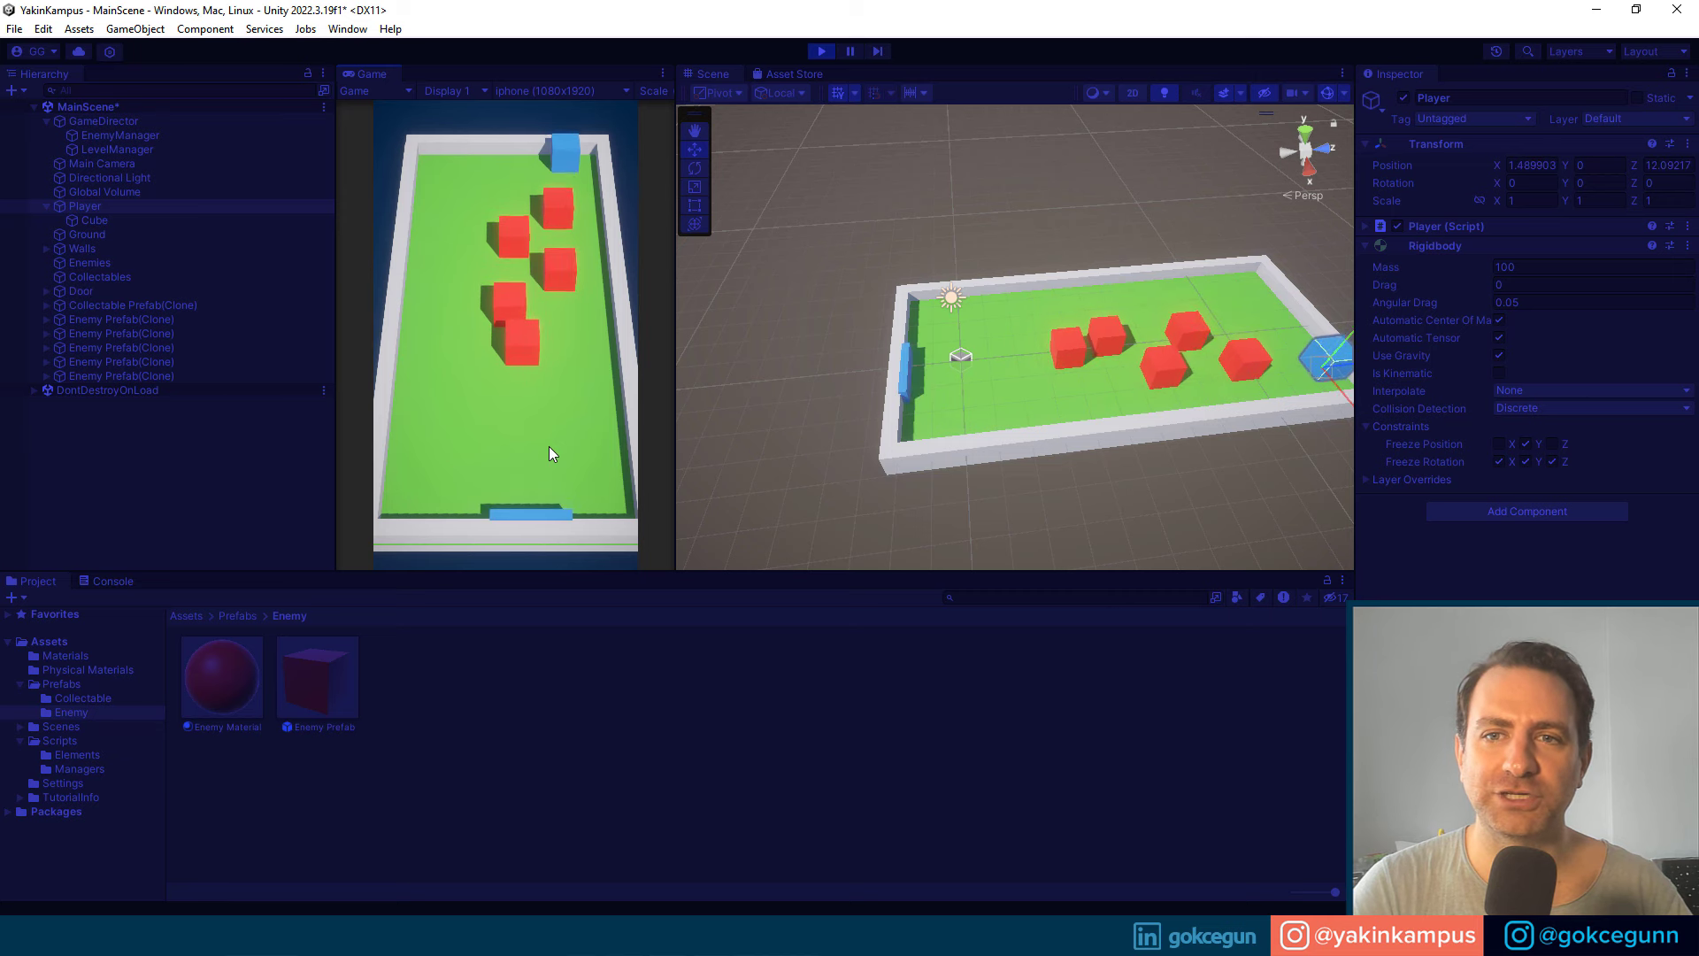
pyautogui.press('Left')
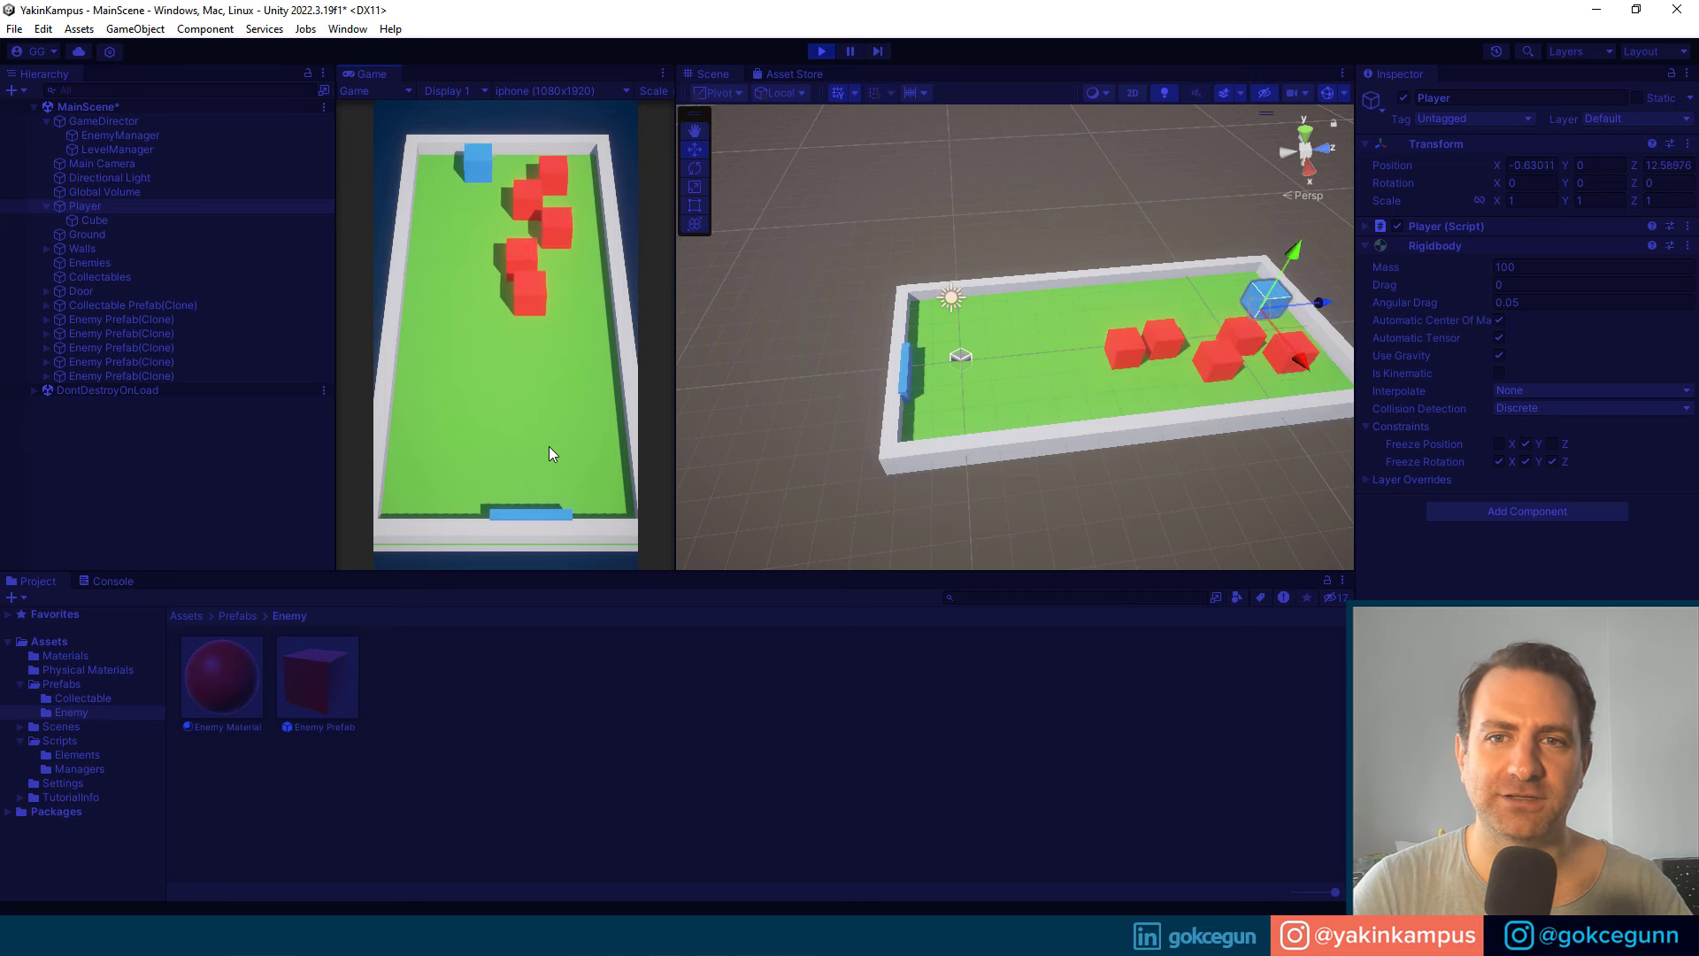
pyautogui.press('Down')
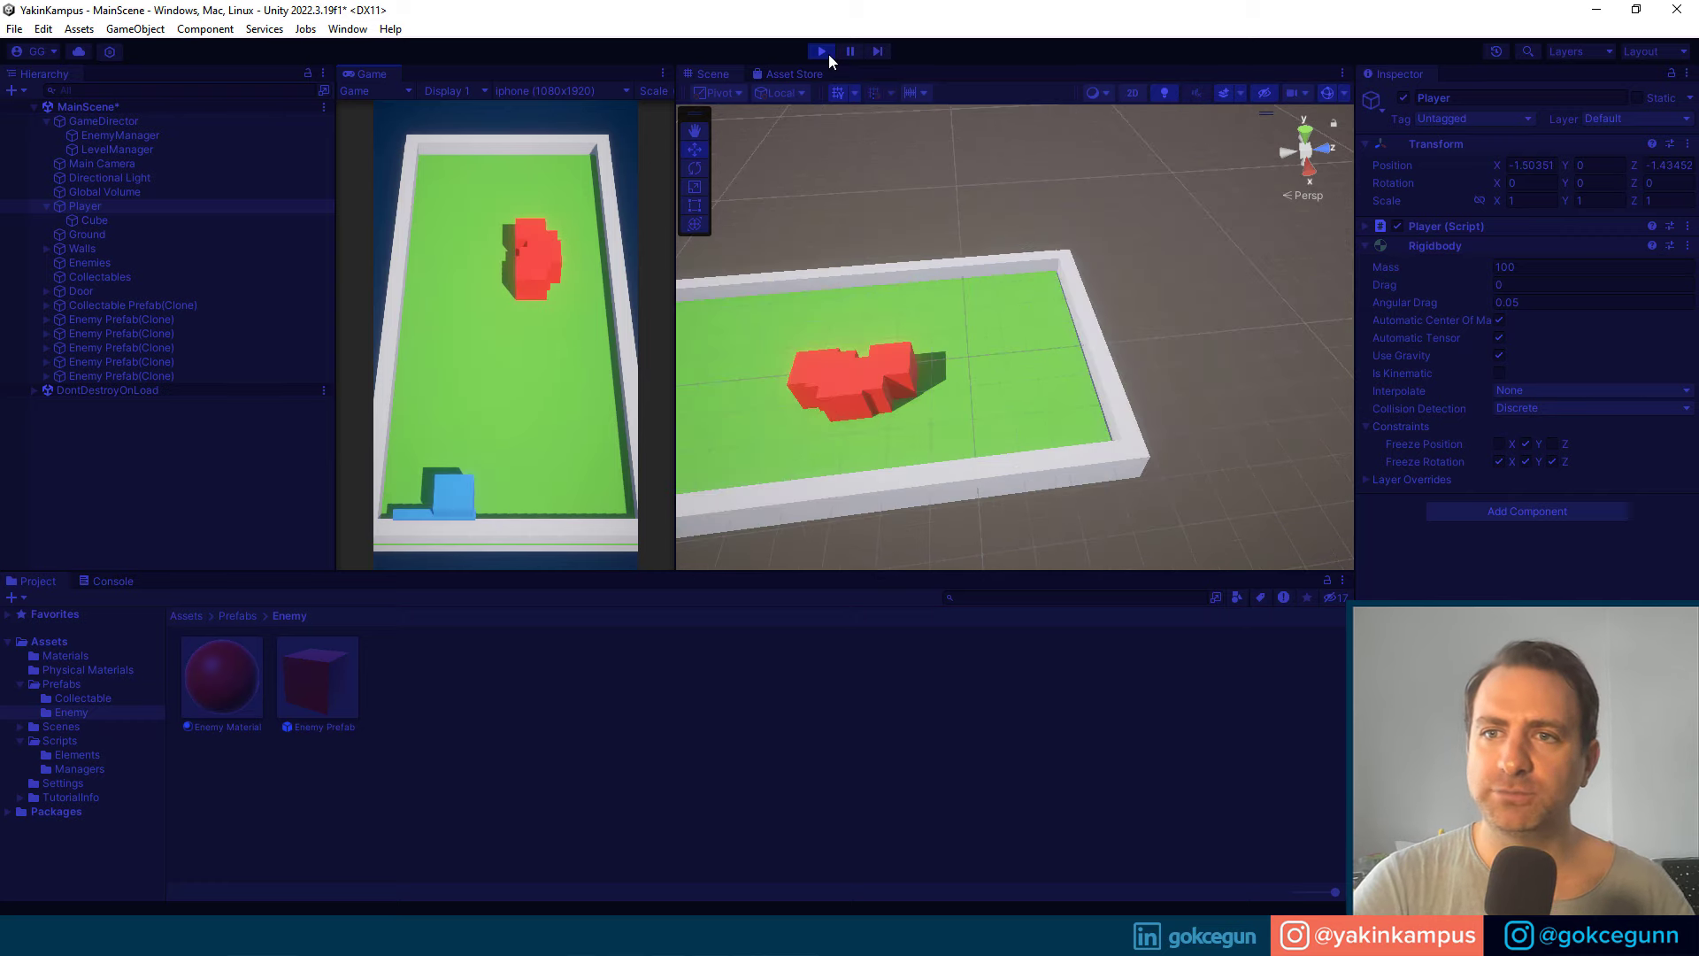
pyautogui.click(823, 51)
# Step: In EnemyManager.cs, find enemyCount in the GenerateEnemies loop and its public int declaration
pyautogui.hotkey('alt', 'Tab')
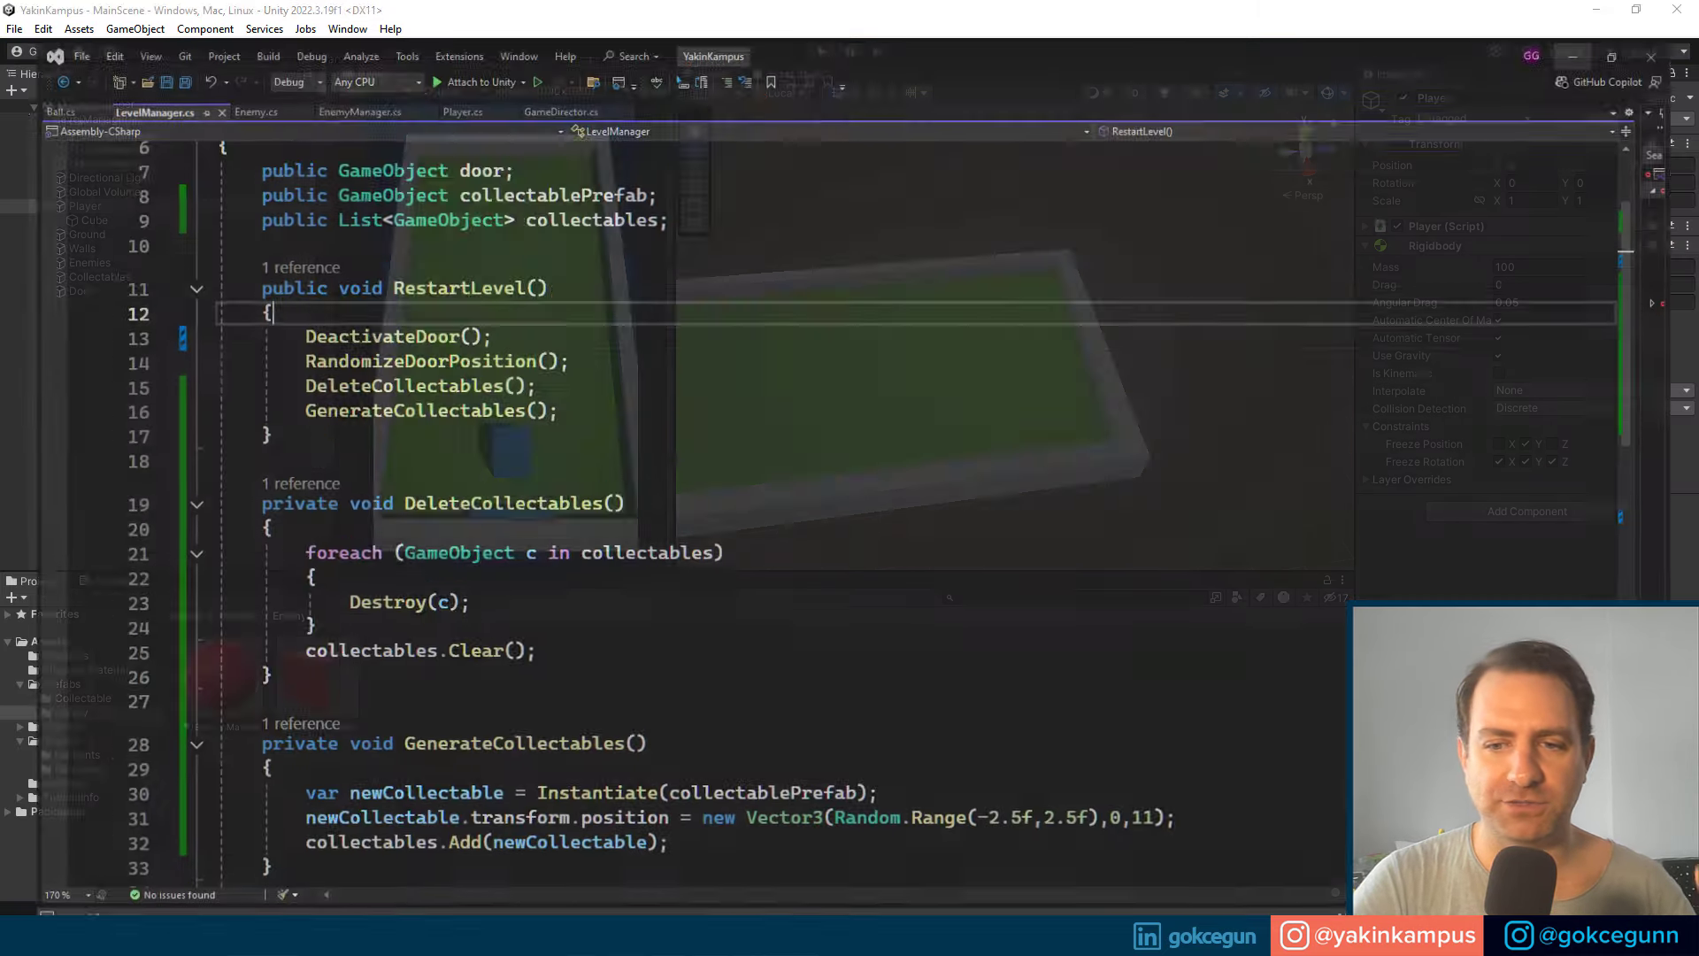
pyautogui.scroll(-2, 312, 52)
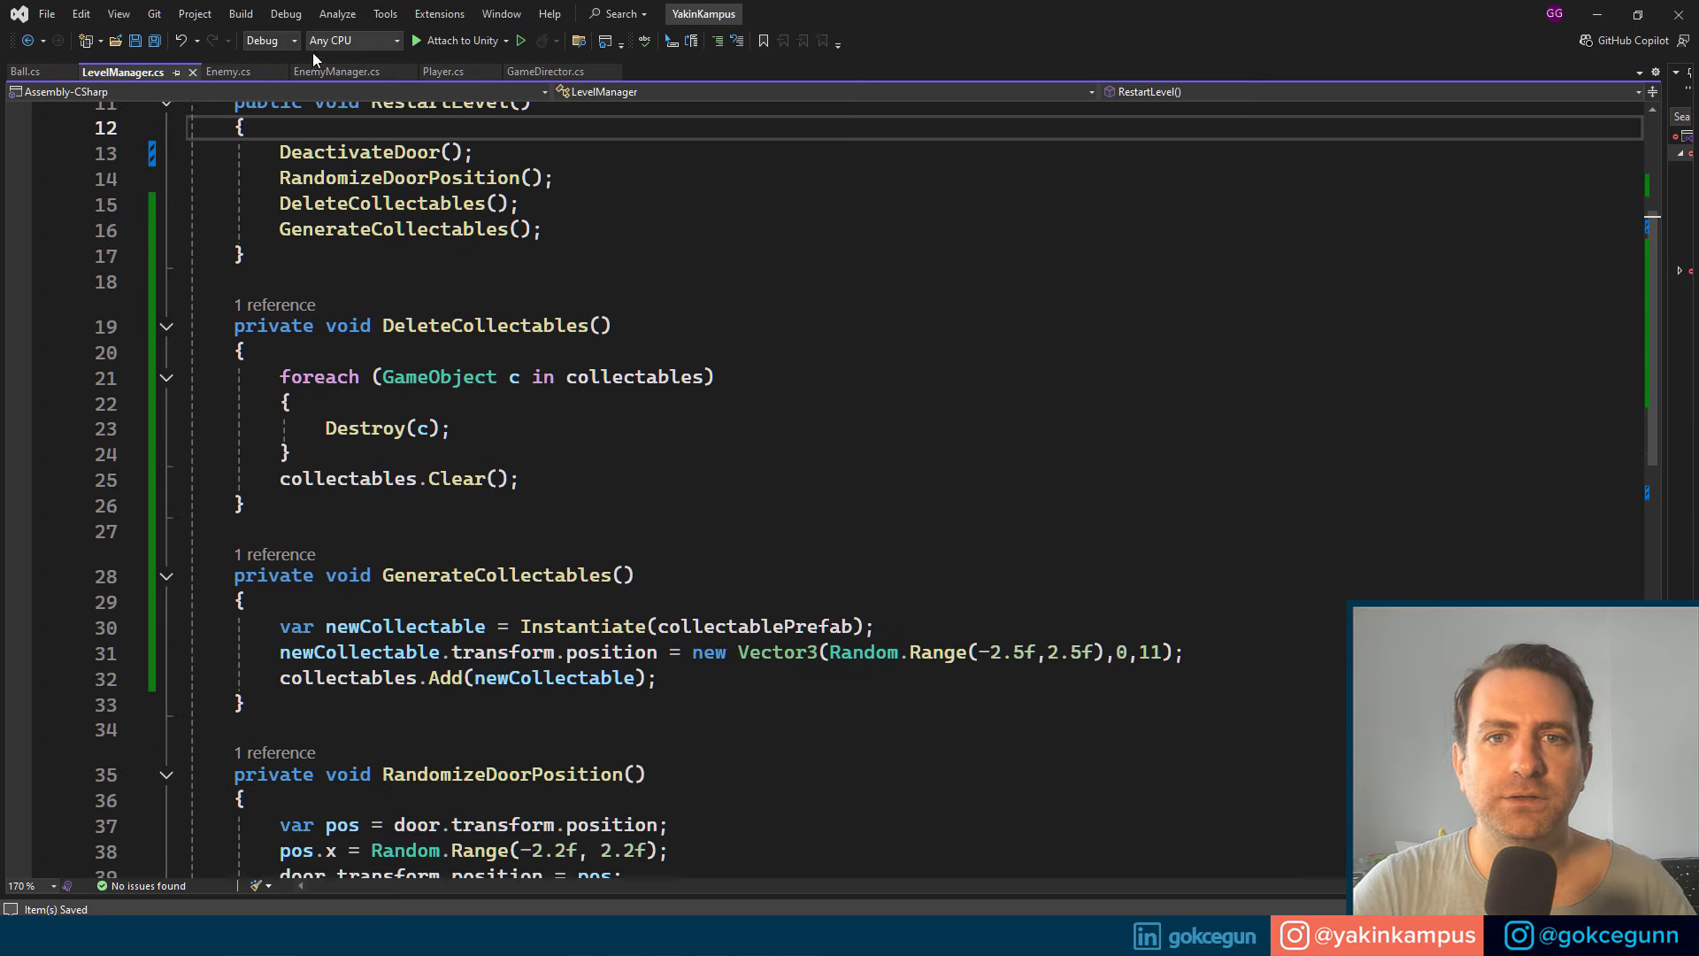
pyautogui.click(336, 72)
pyautogui.scroll(-2, 619, 398)
pyautogui.click(531, 383)
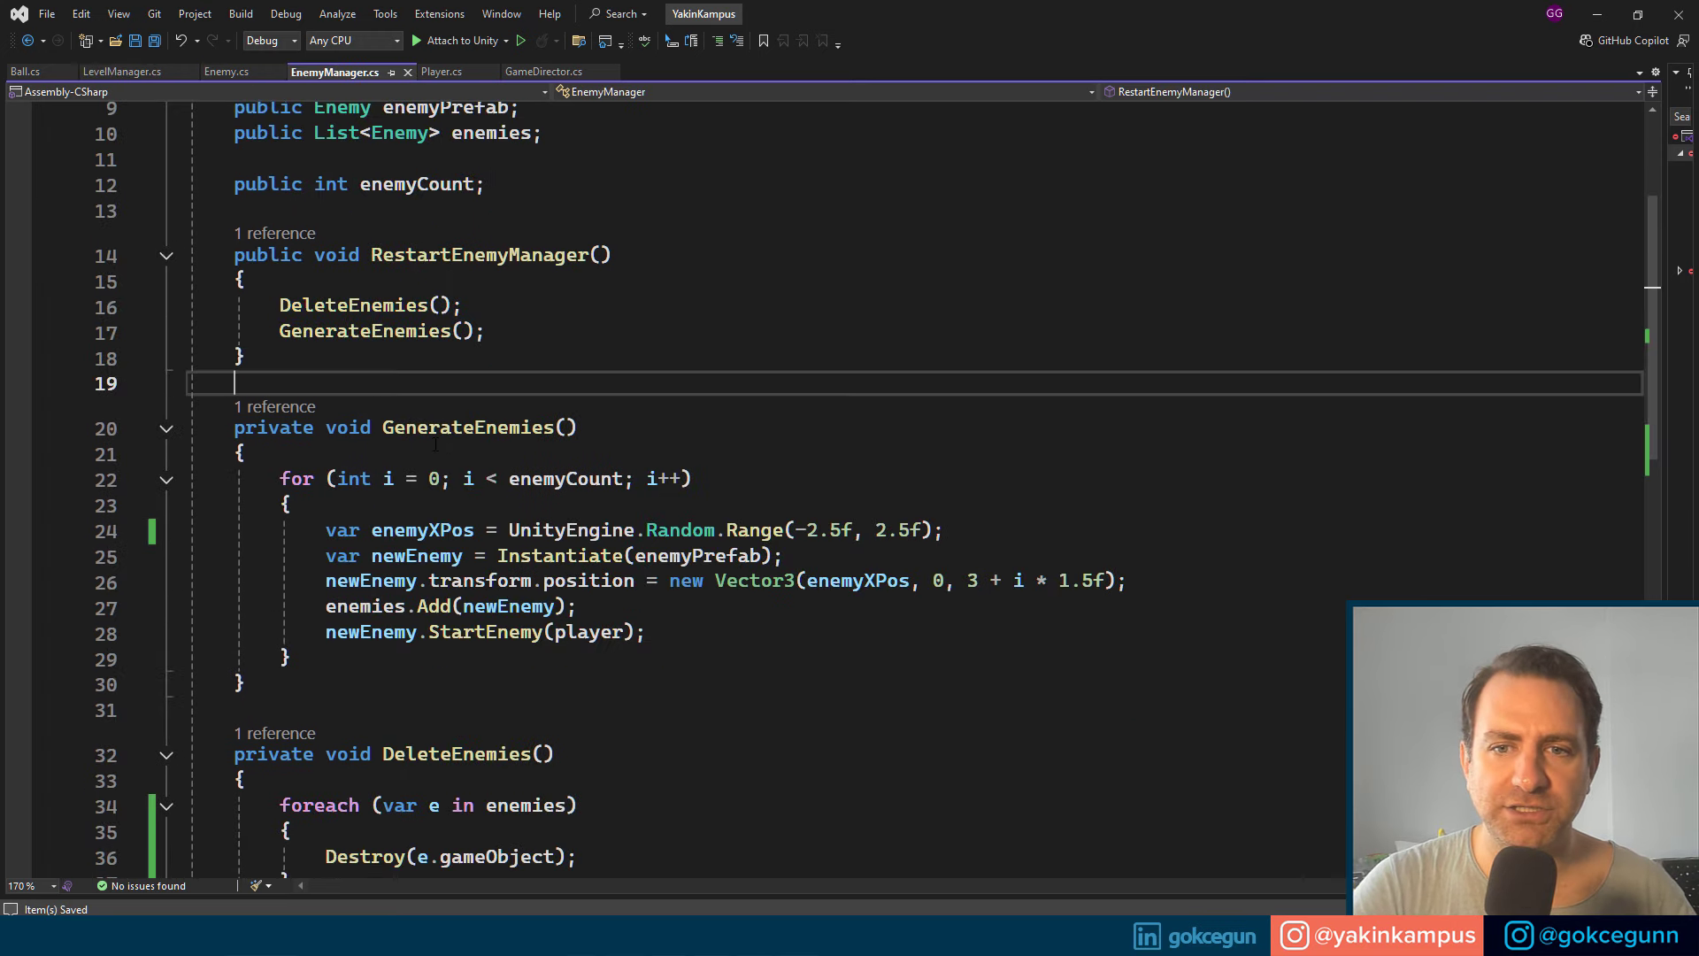
pyautogui.moveTo(440, 427); pyautogui.dragTo(579, 428)
pyautogui.doubleClick(622, 483)
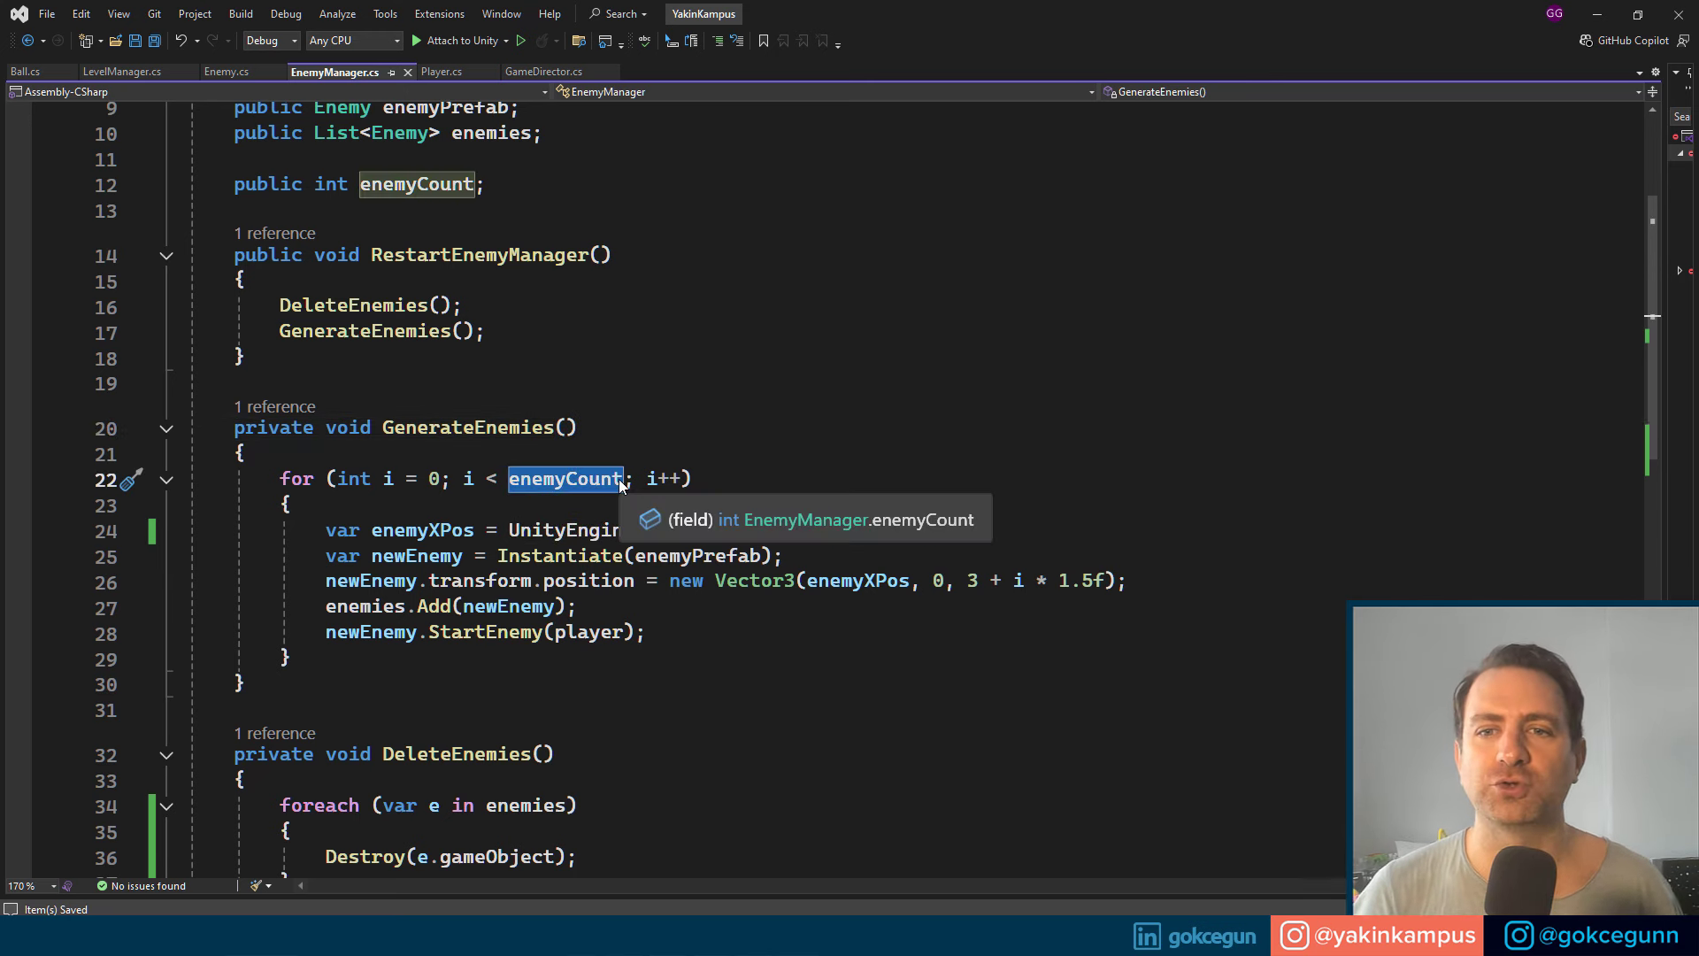
pyautogui.scroll(2, 622, 482)
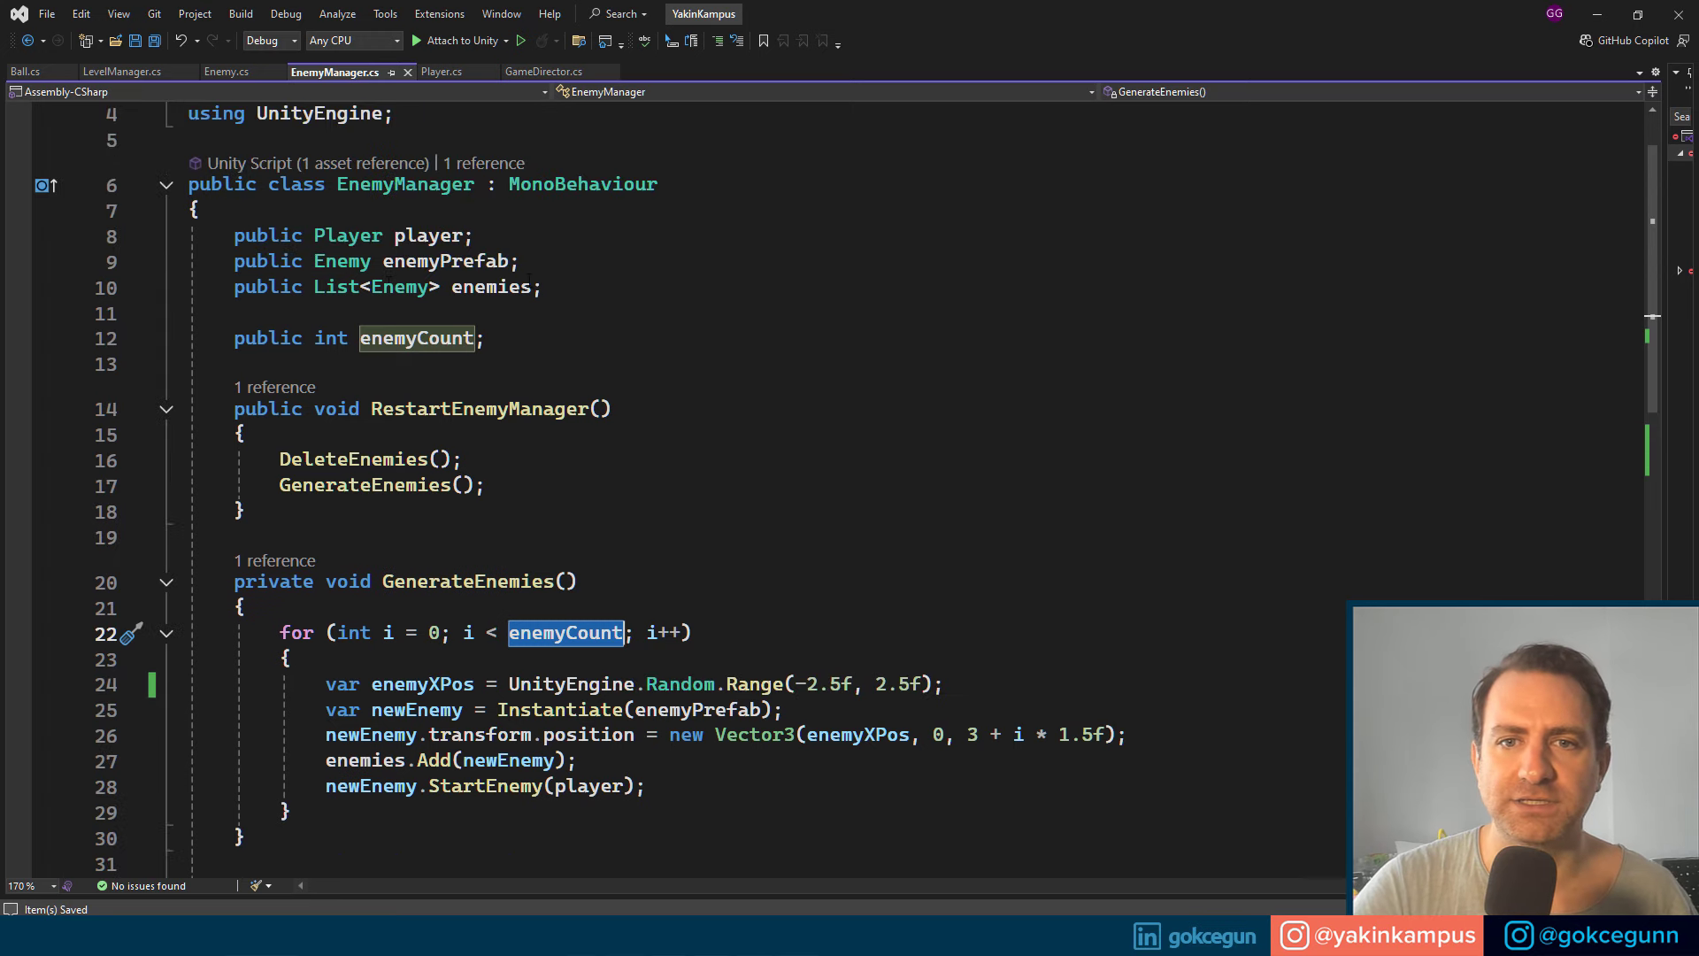
pyautogui.click(329, 338)
# Step: Change enemyCount's type from int to Vector2 and save EnemyManager.cs
pyautogui.doubleClick(331, 338)
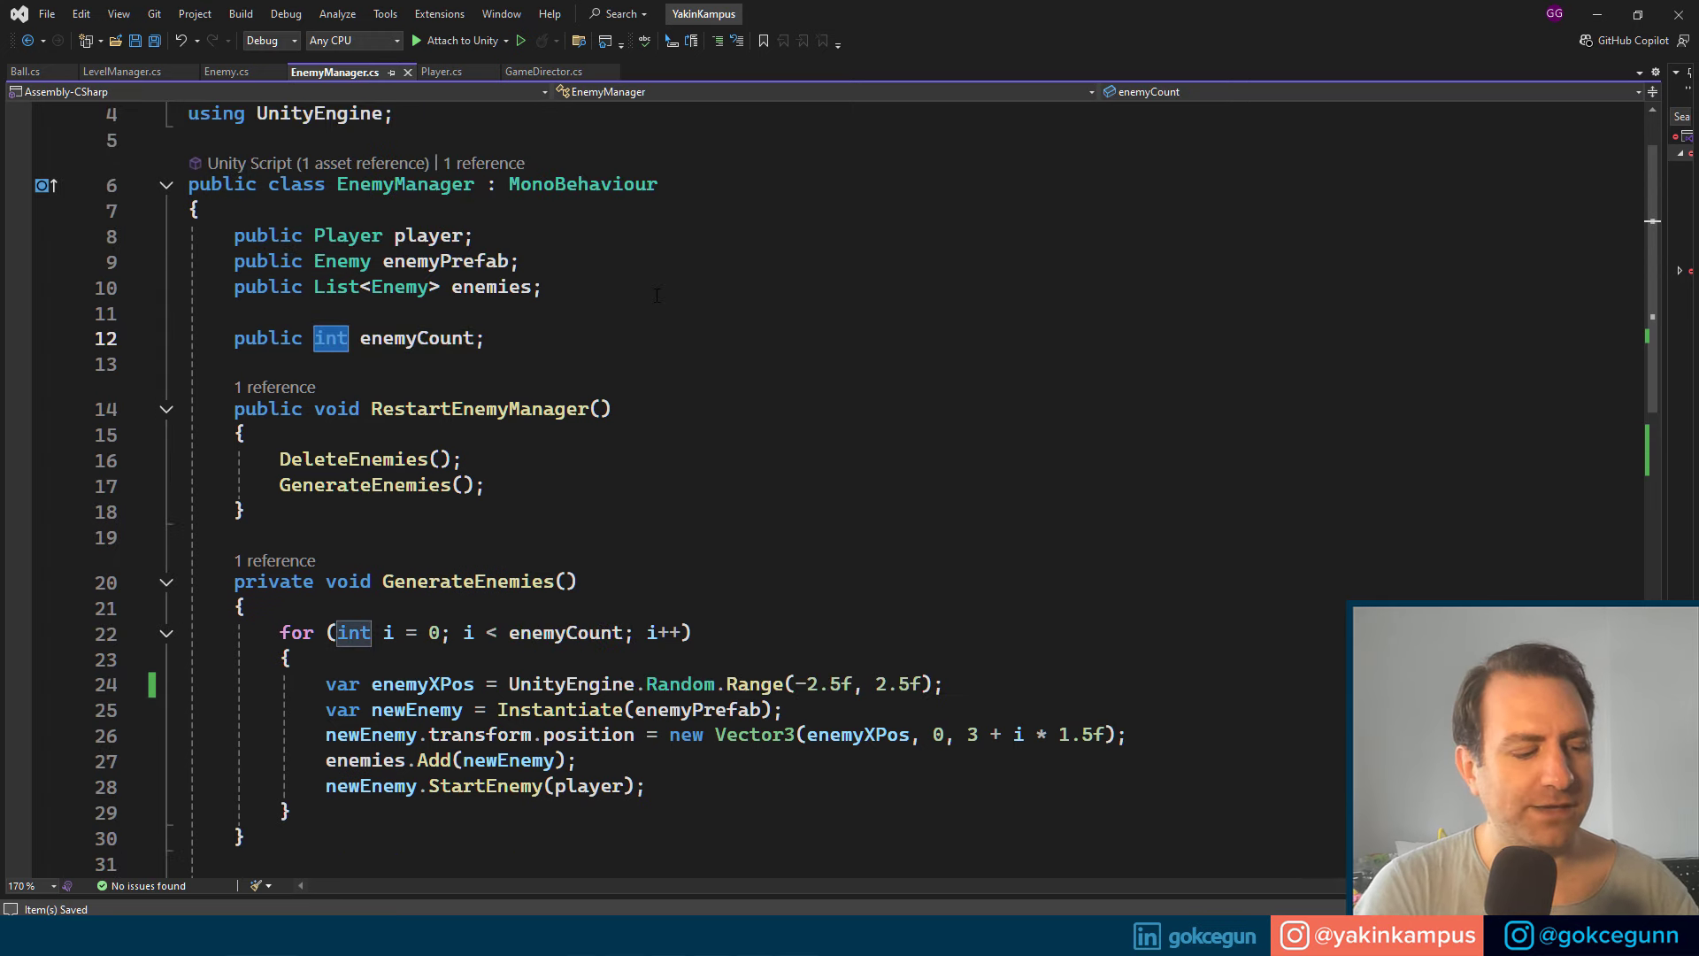
pyautogui.write('vec')
pyautogui.press('Up')
pyautogui.press('Up')
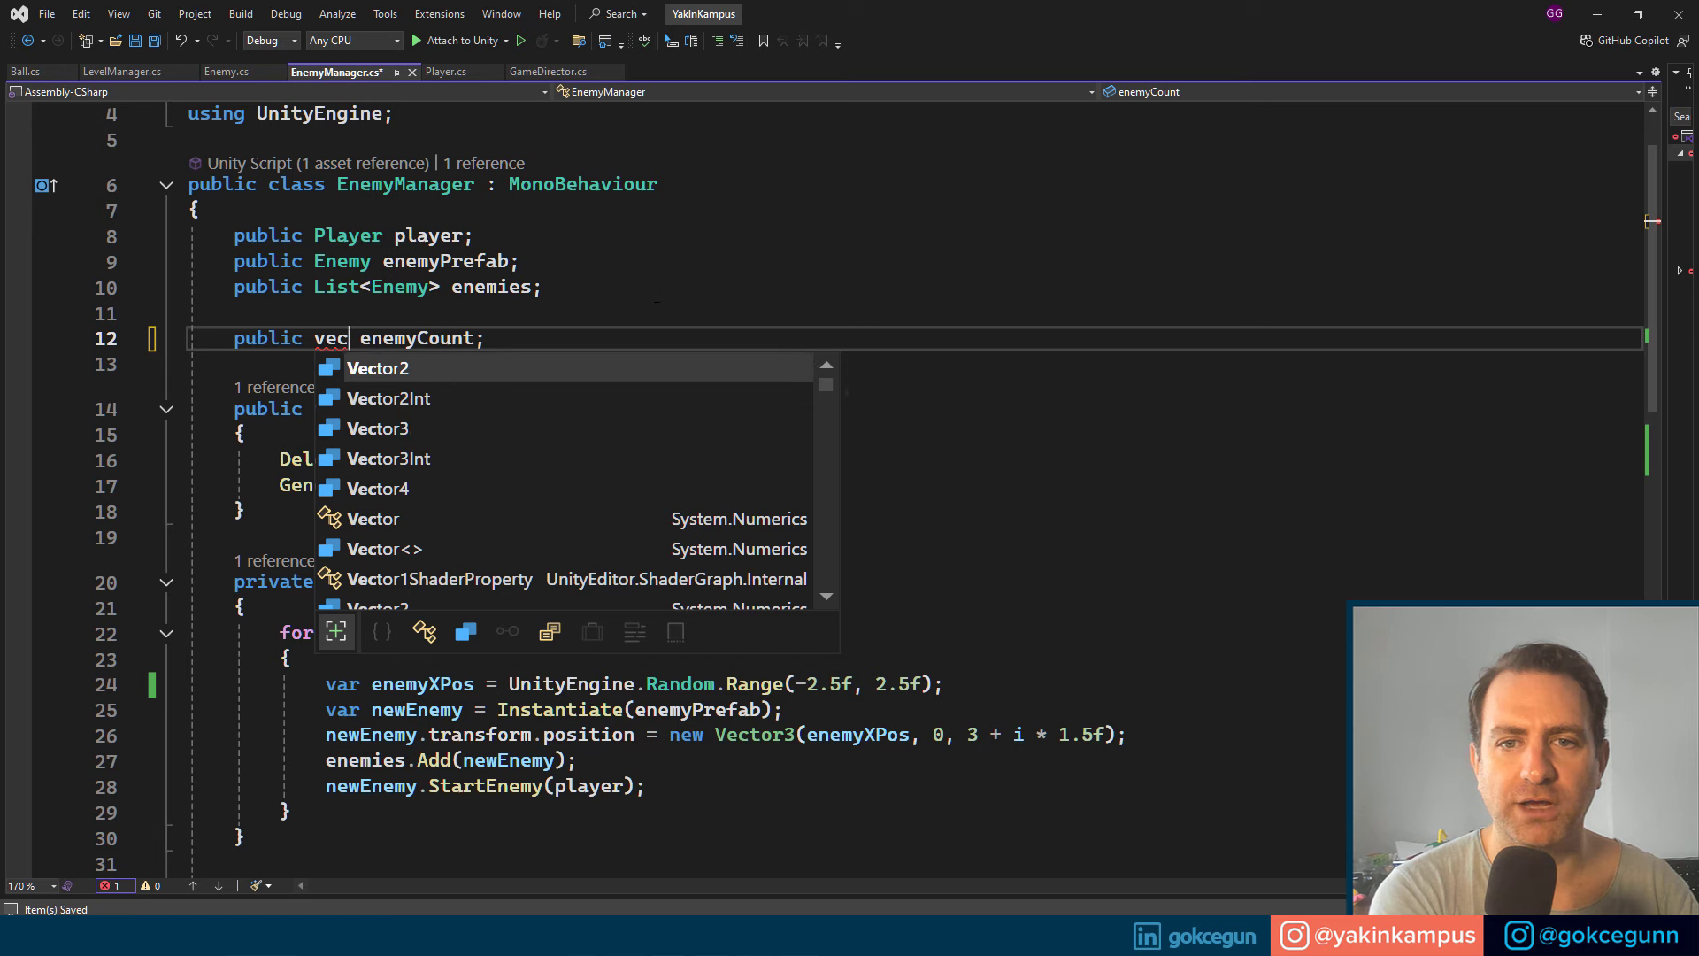
pyautogui.press('Tab')
pyautogui.hotkey('ctrl', 's')
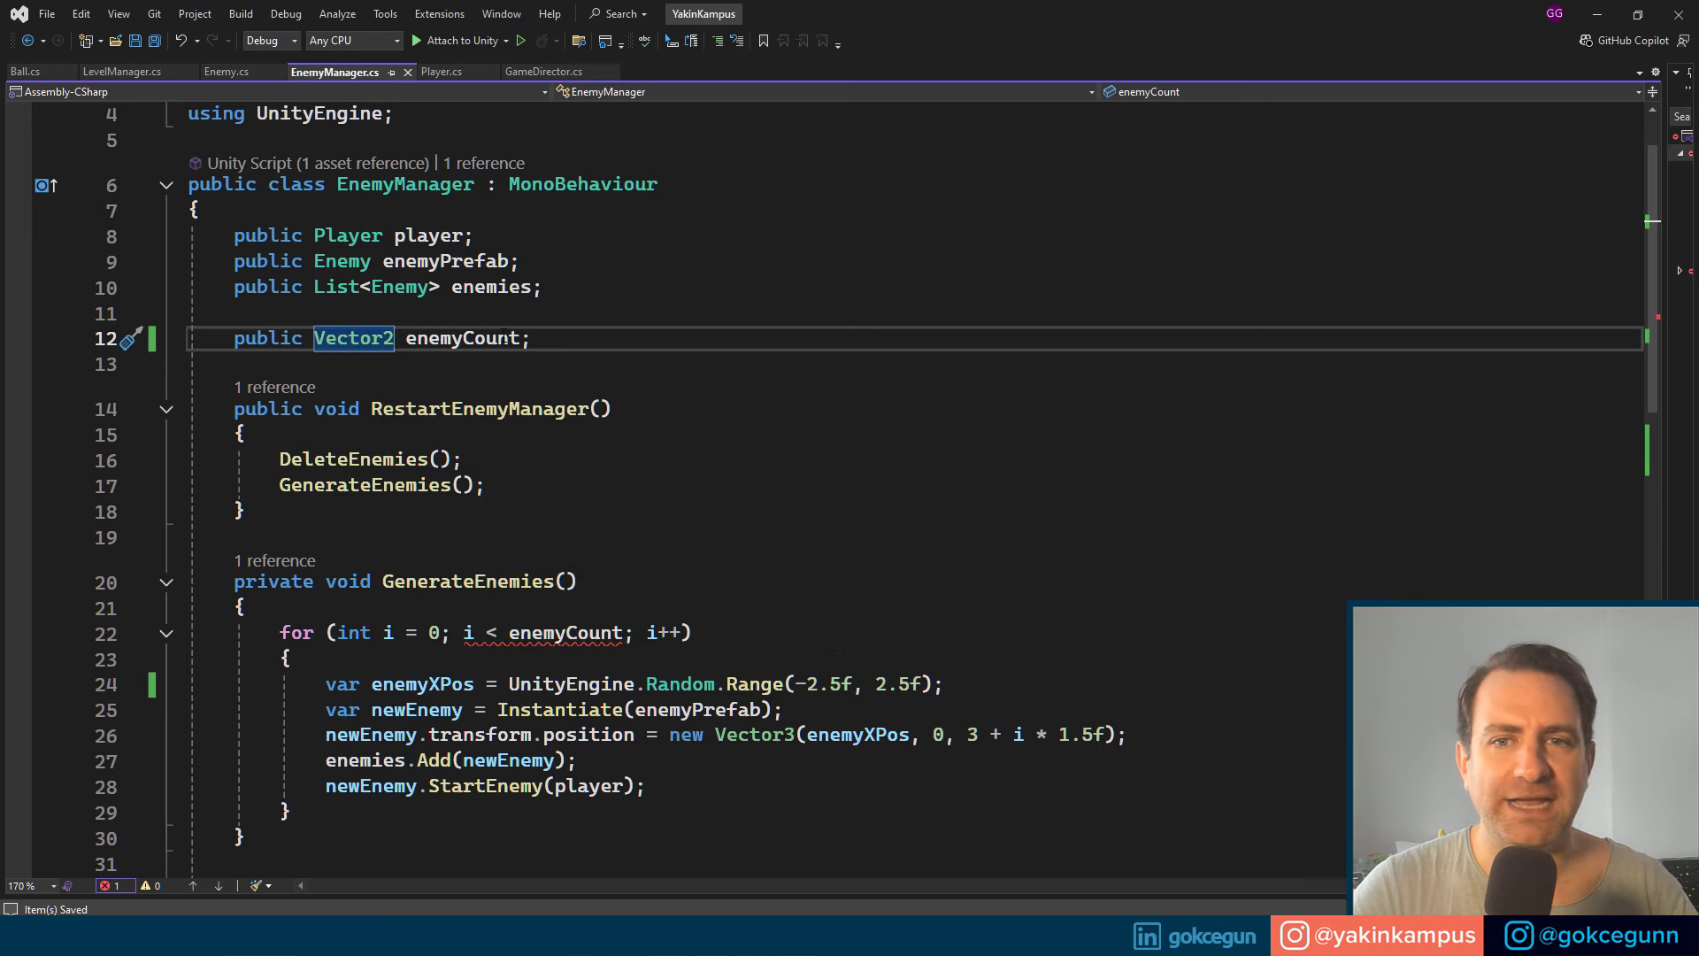
pyautogui.click(503, 338)
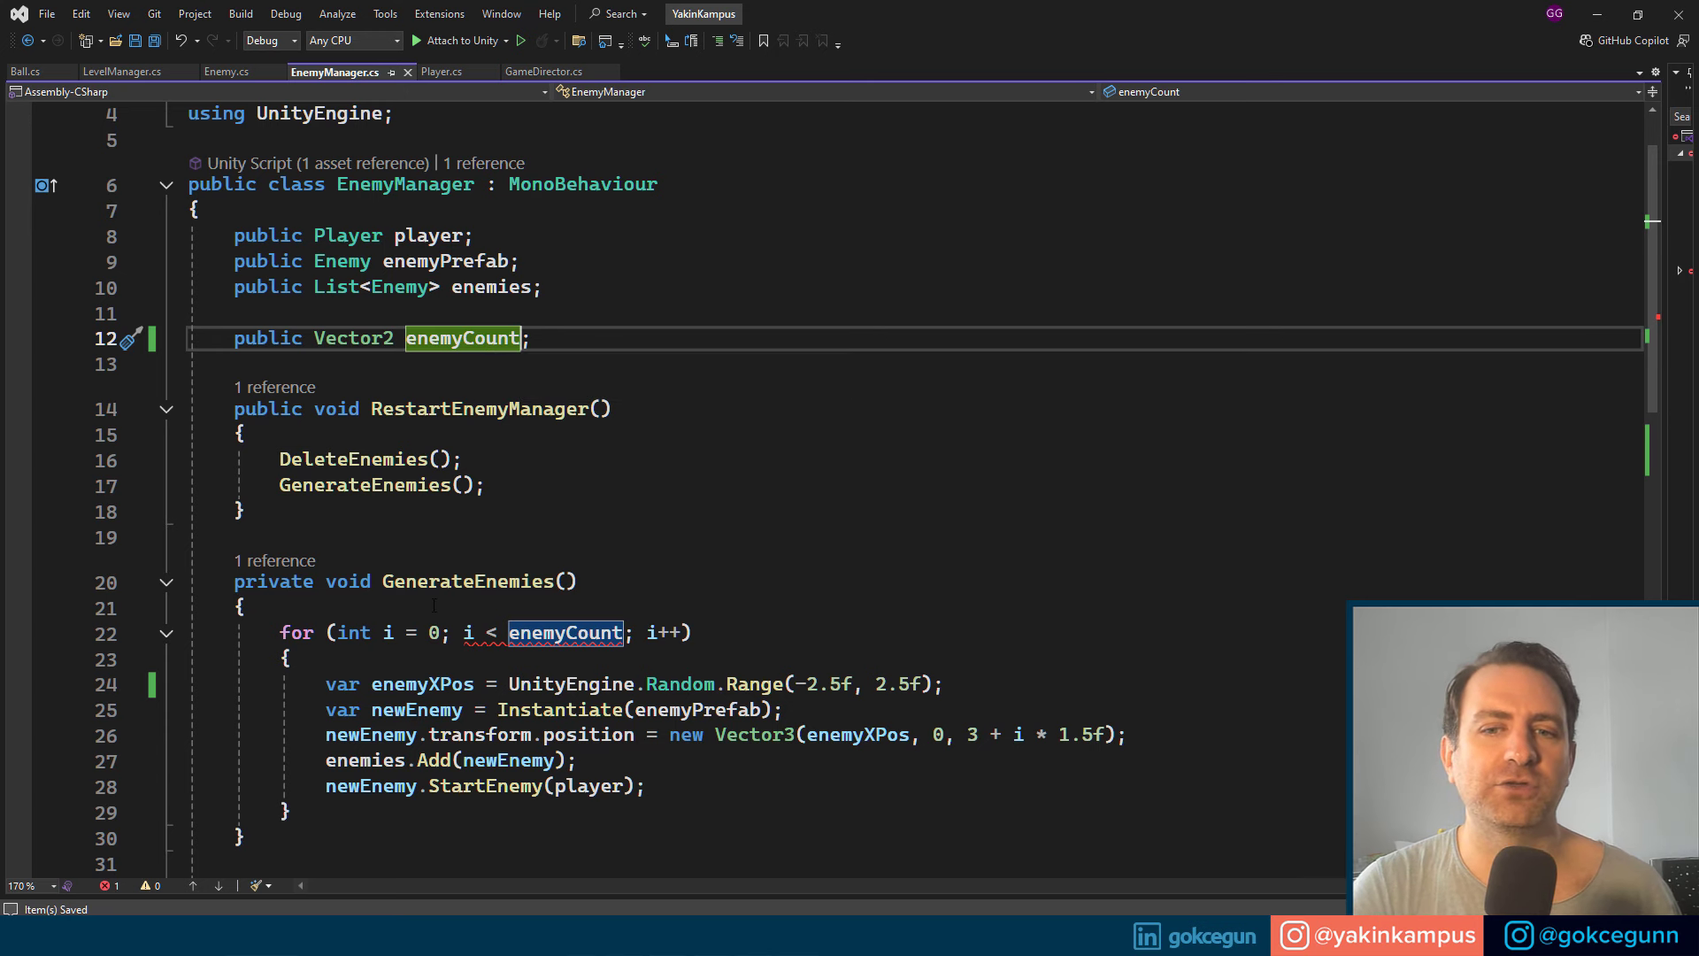
# Step: Start a new line in GenerateEnemies declaring randomEnemyCount = Random.ra..
pyautogui.click(541, 608)
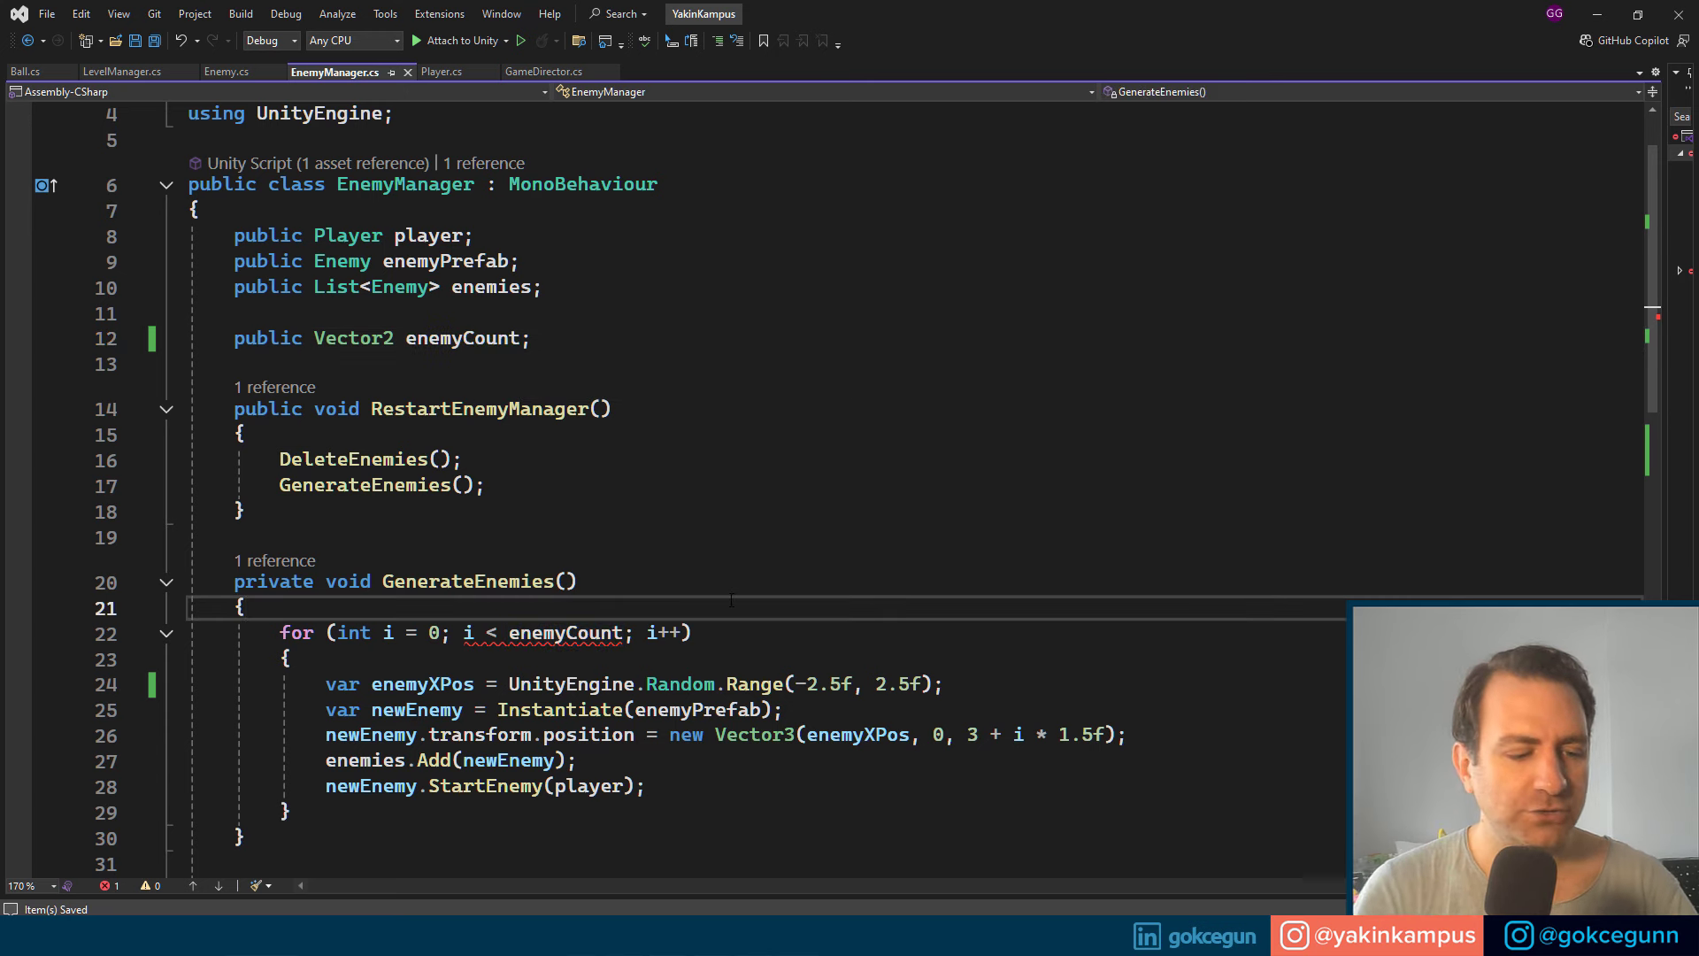
pyautogui.press('Return')
pyautogui.write('var')
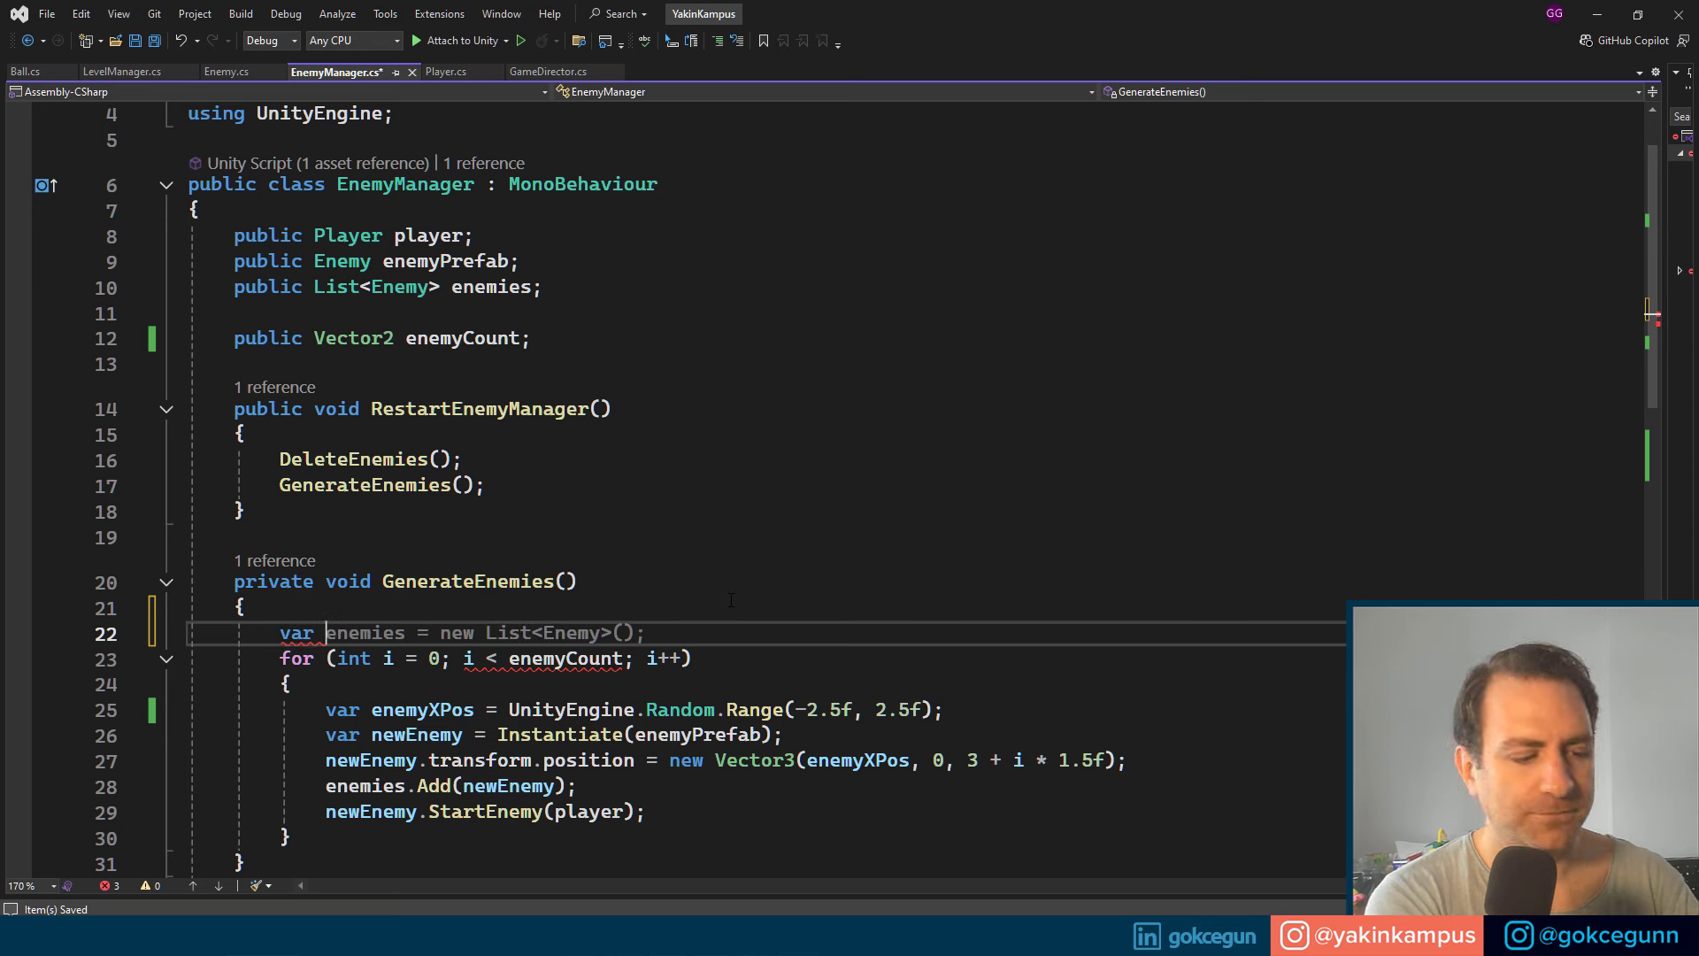
pyautogui.write('rend')
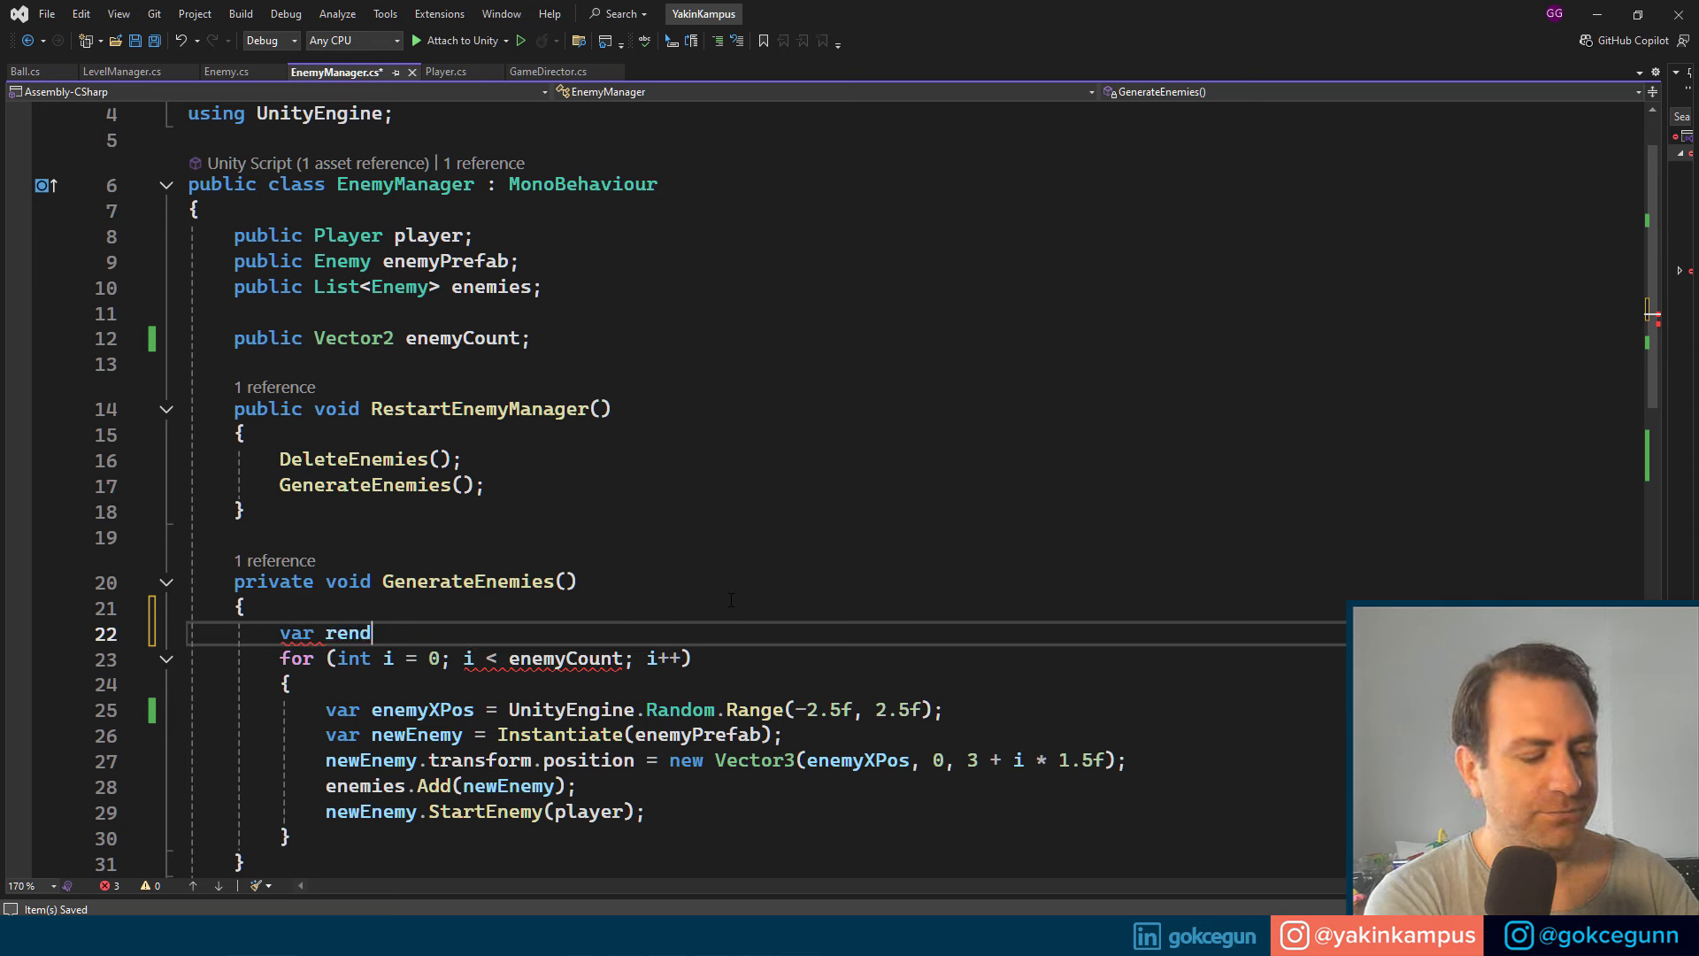
pyautogui.write('omE')
pyautogui.press('BackSpace')
pyautogui.press('BackSpace')
pyautogui.press('BackSpace')
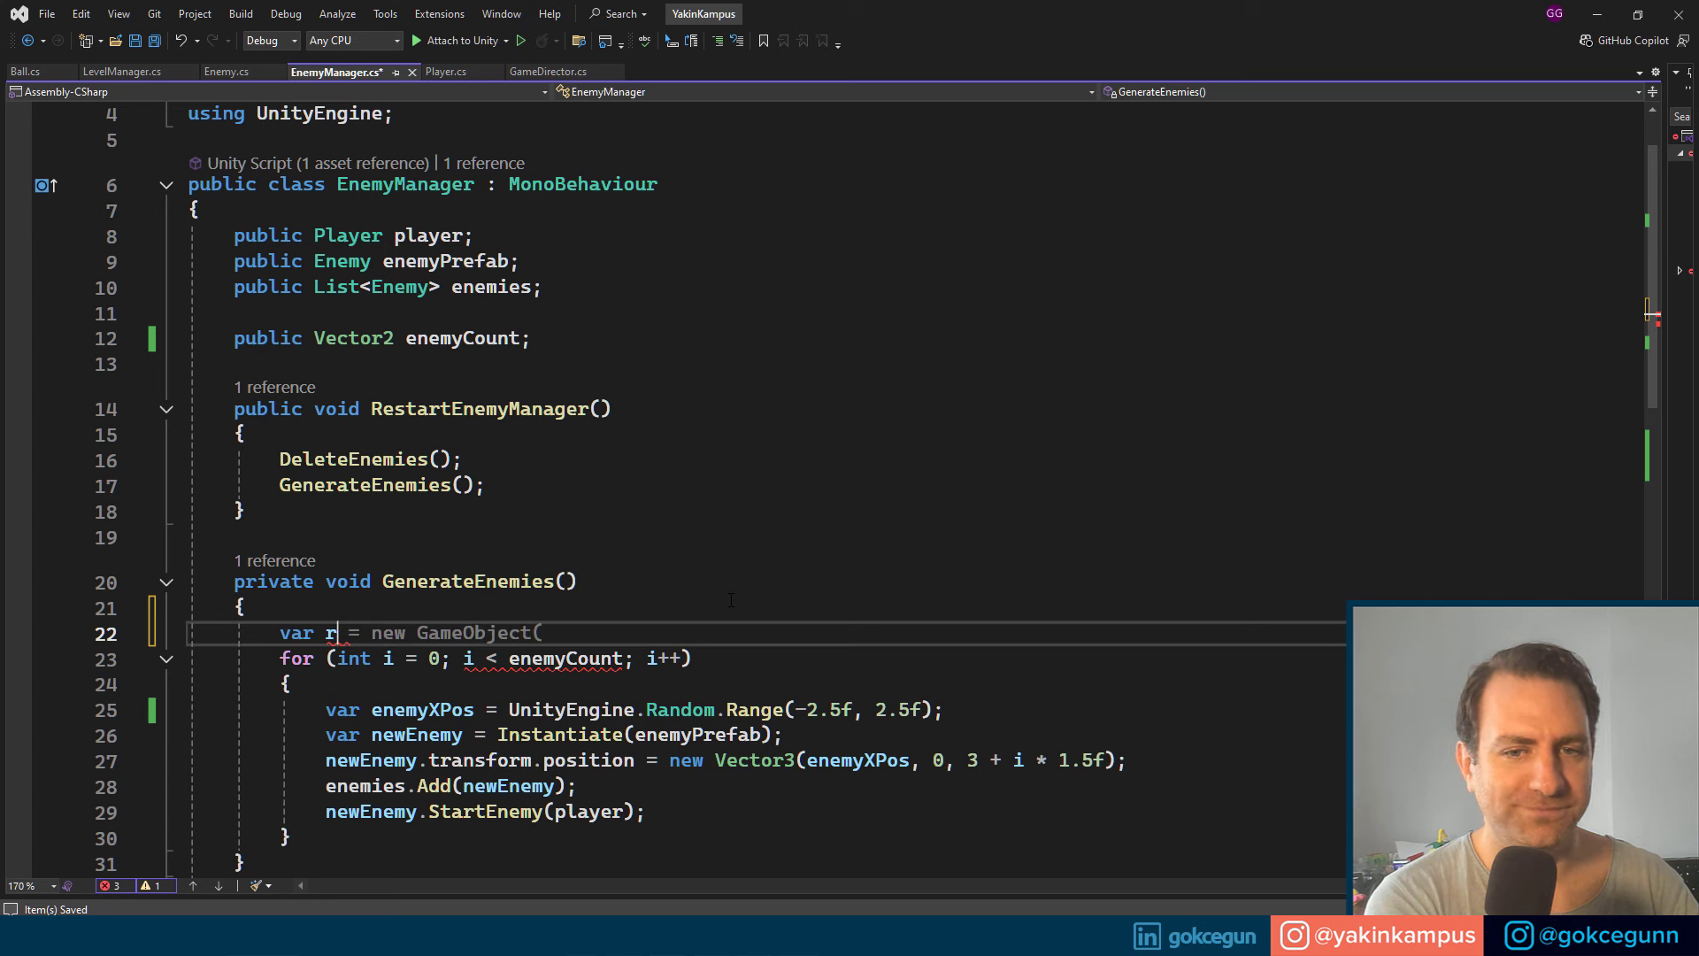
pyautogui.write('andomEnem')
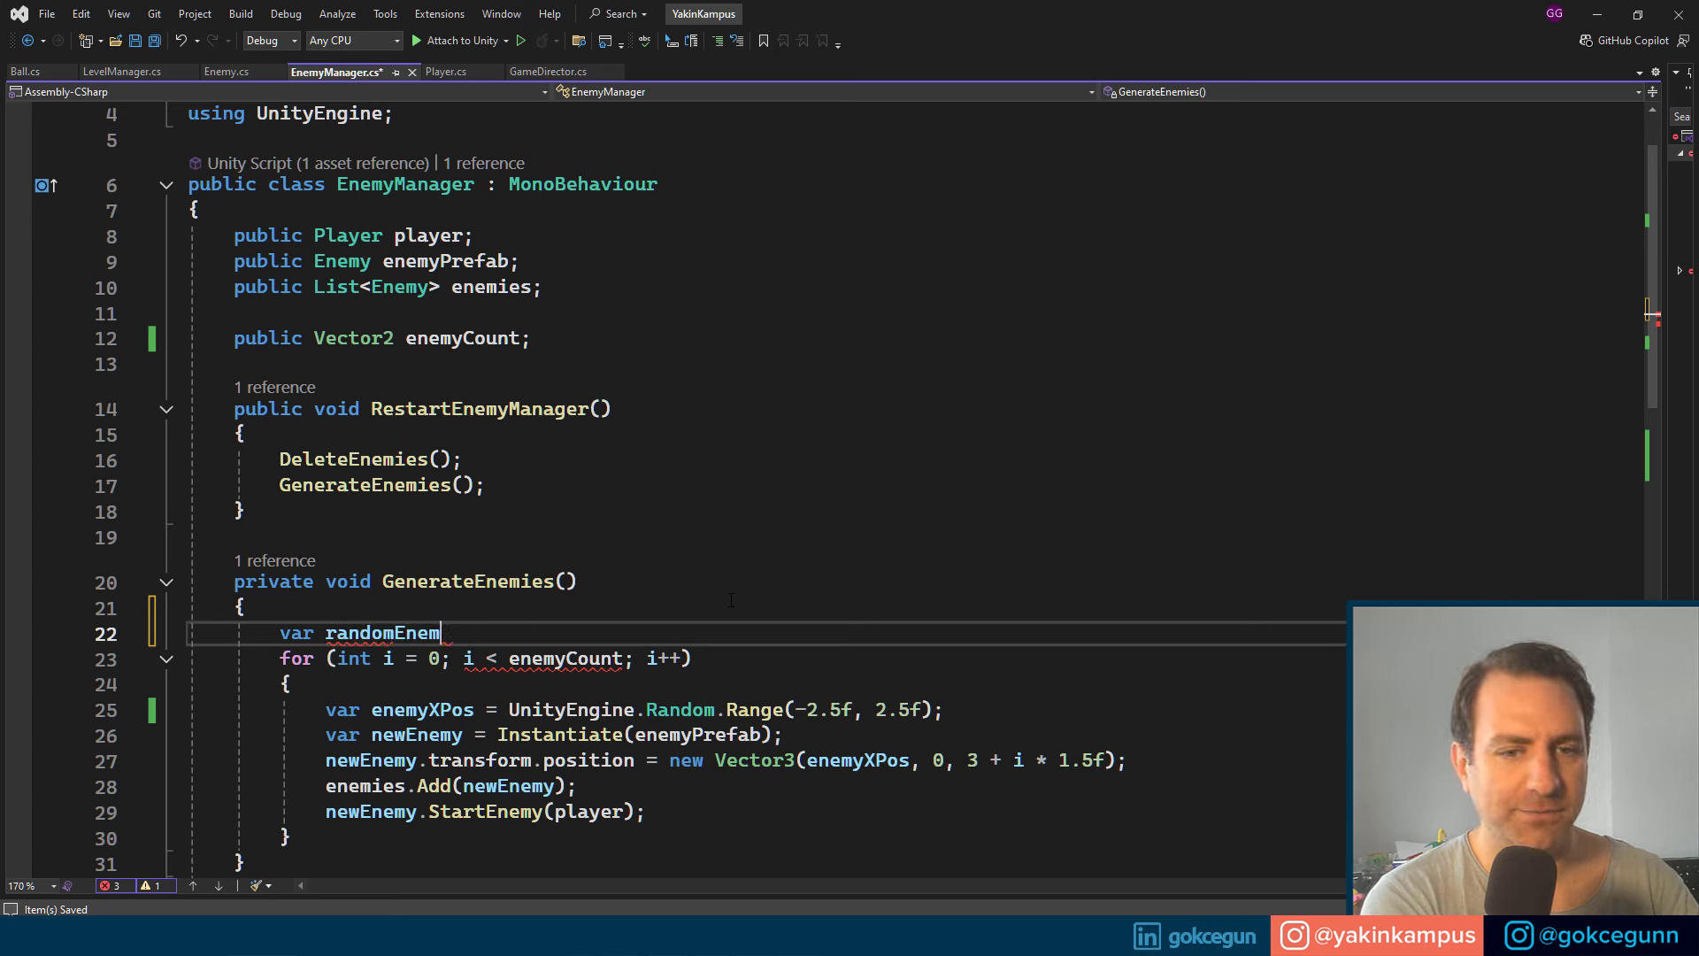
pyautogui.write('yCount =')
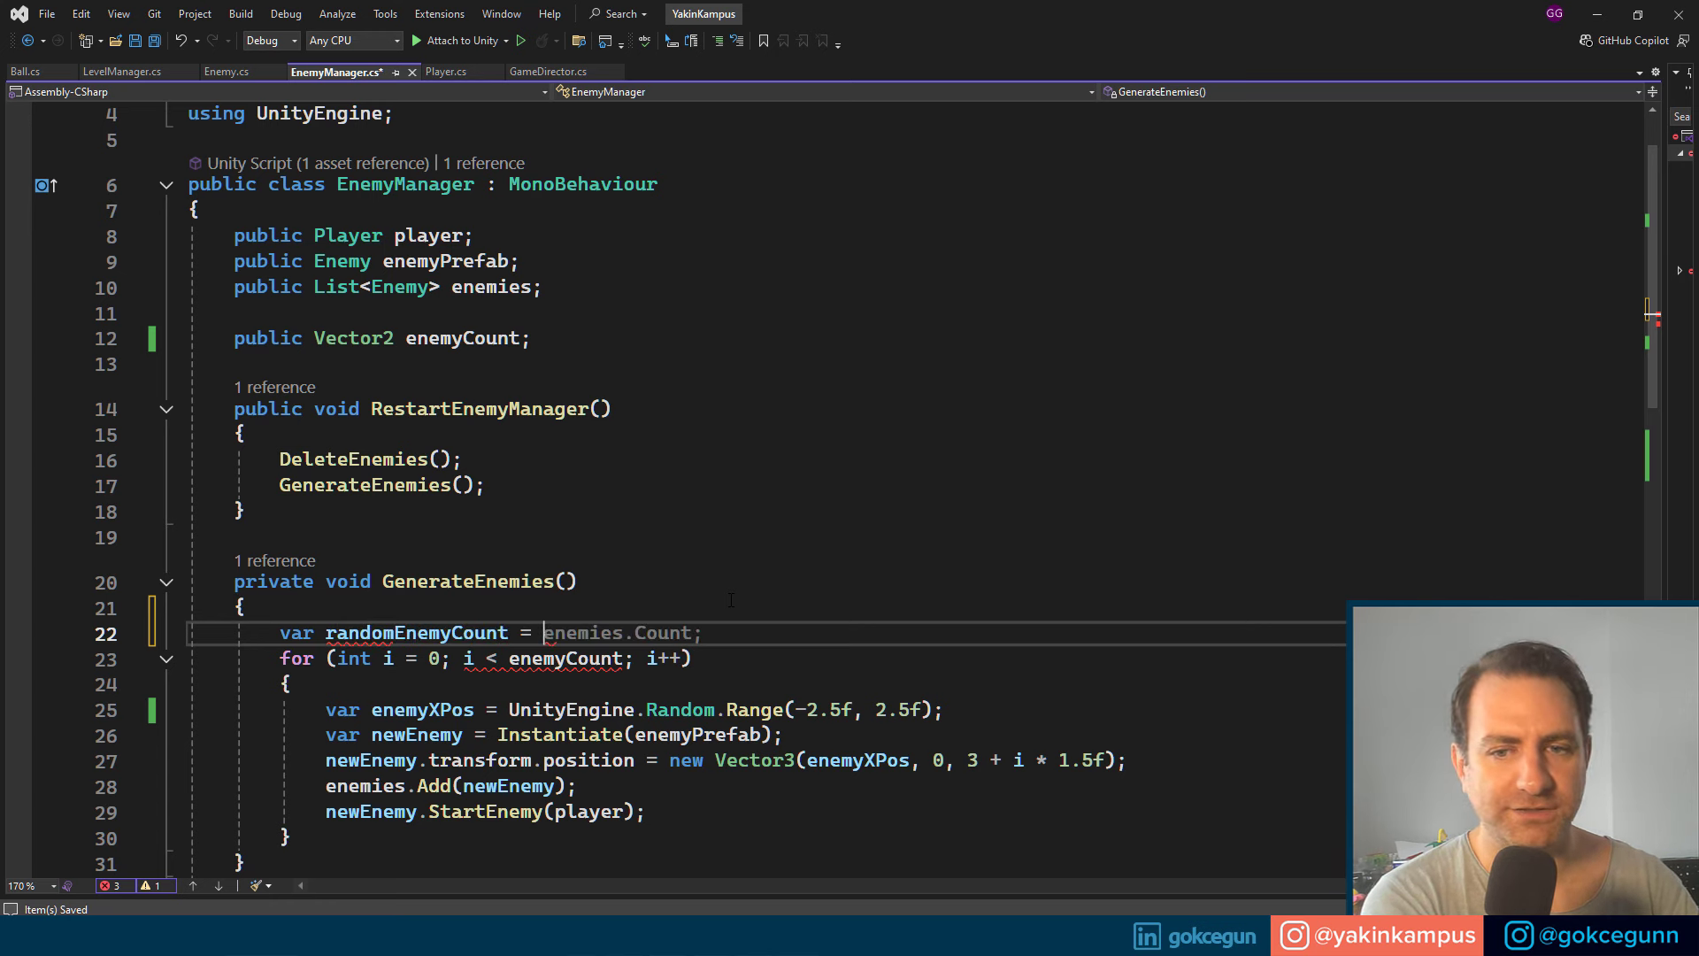
pyautogui.write('ran')
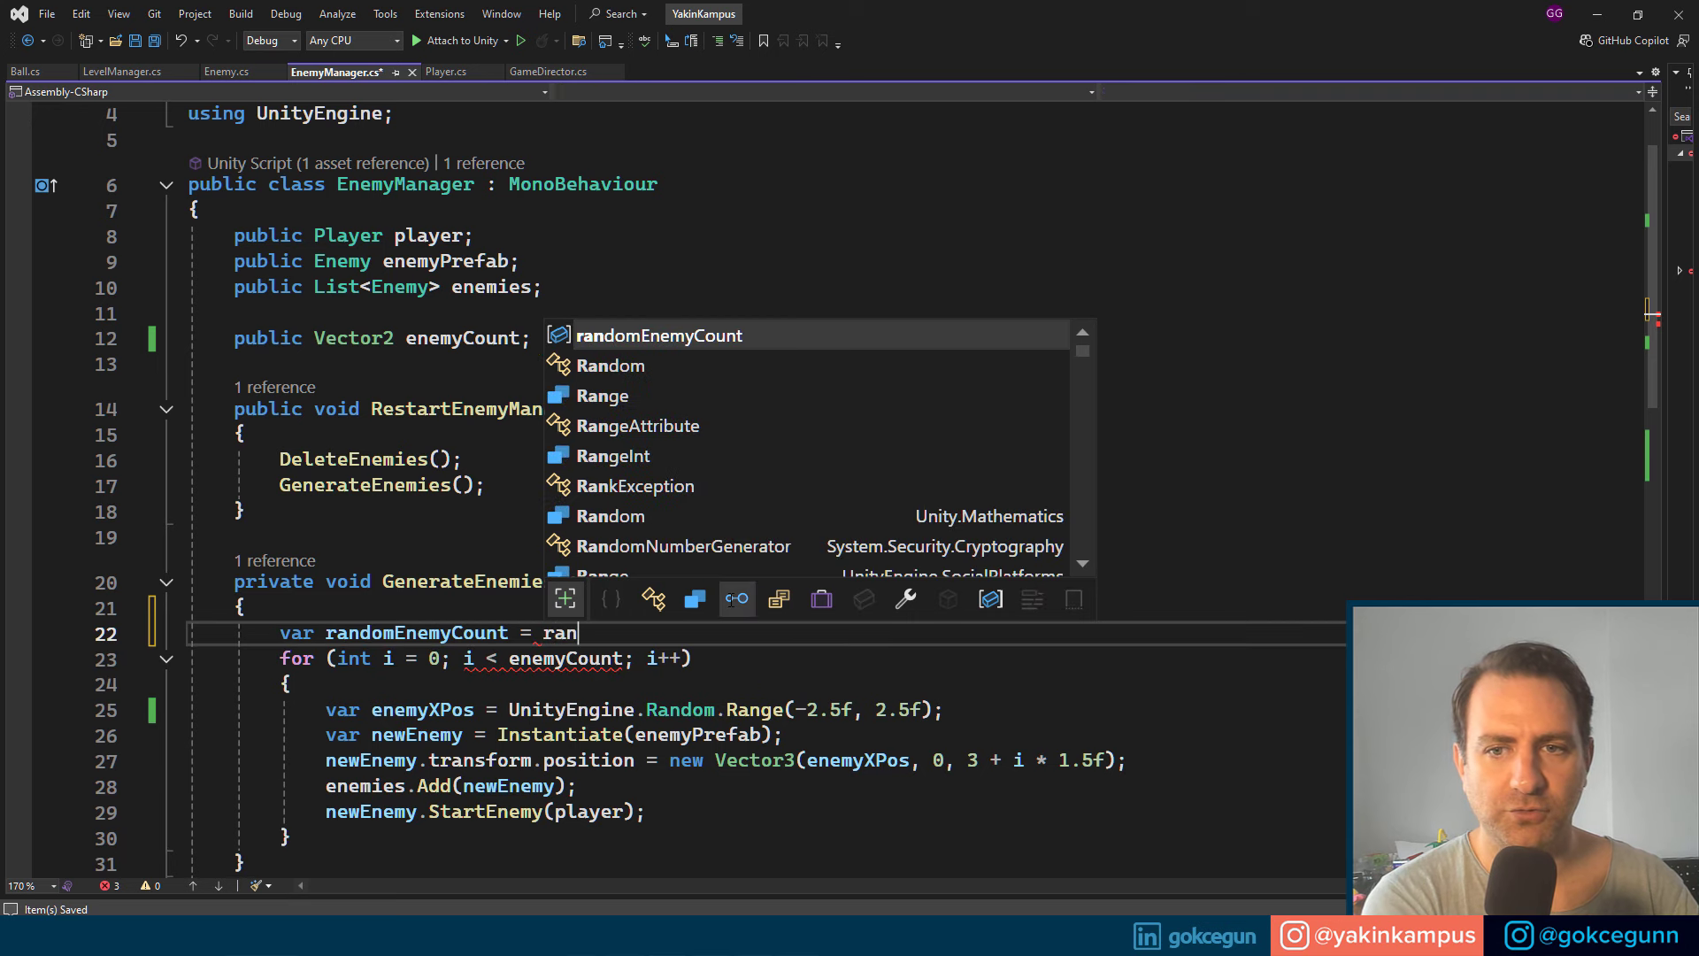
pyautogui.press('Down')
pyautogui.write('.ra')
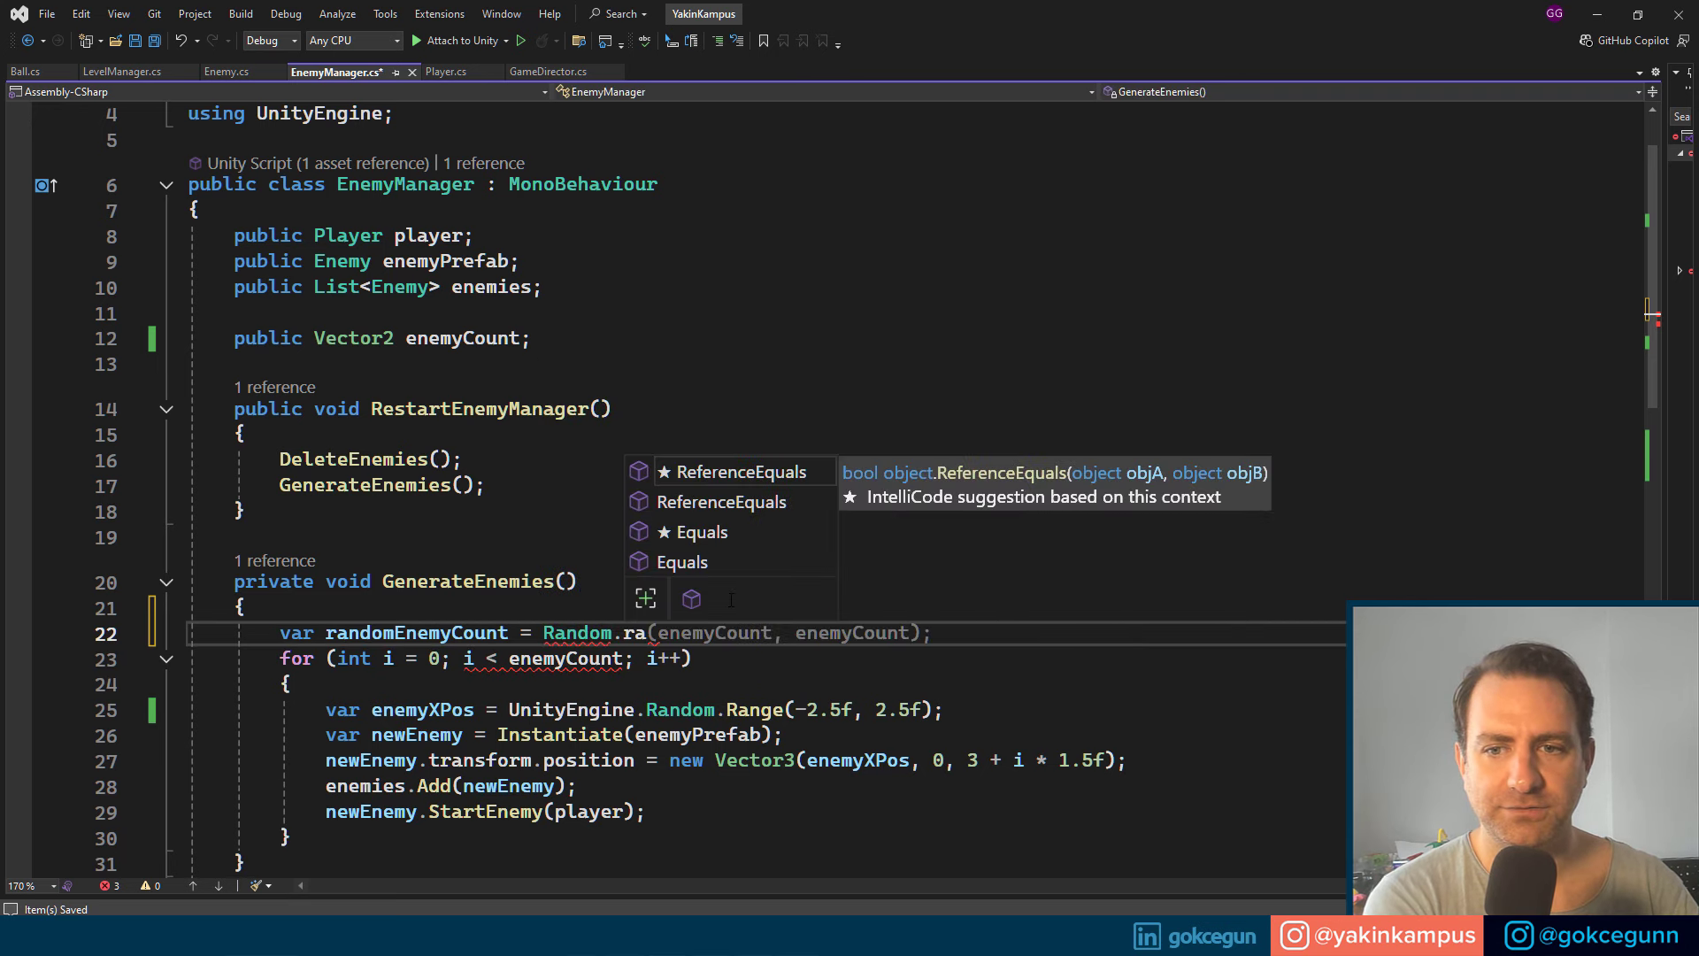
pyautogui.press('Escape')
pyautogui.press('Escape')
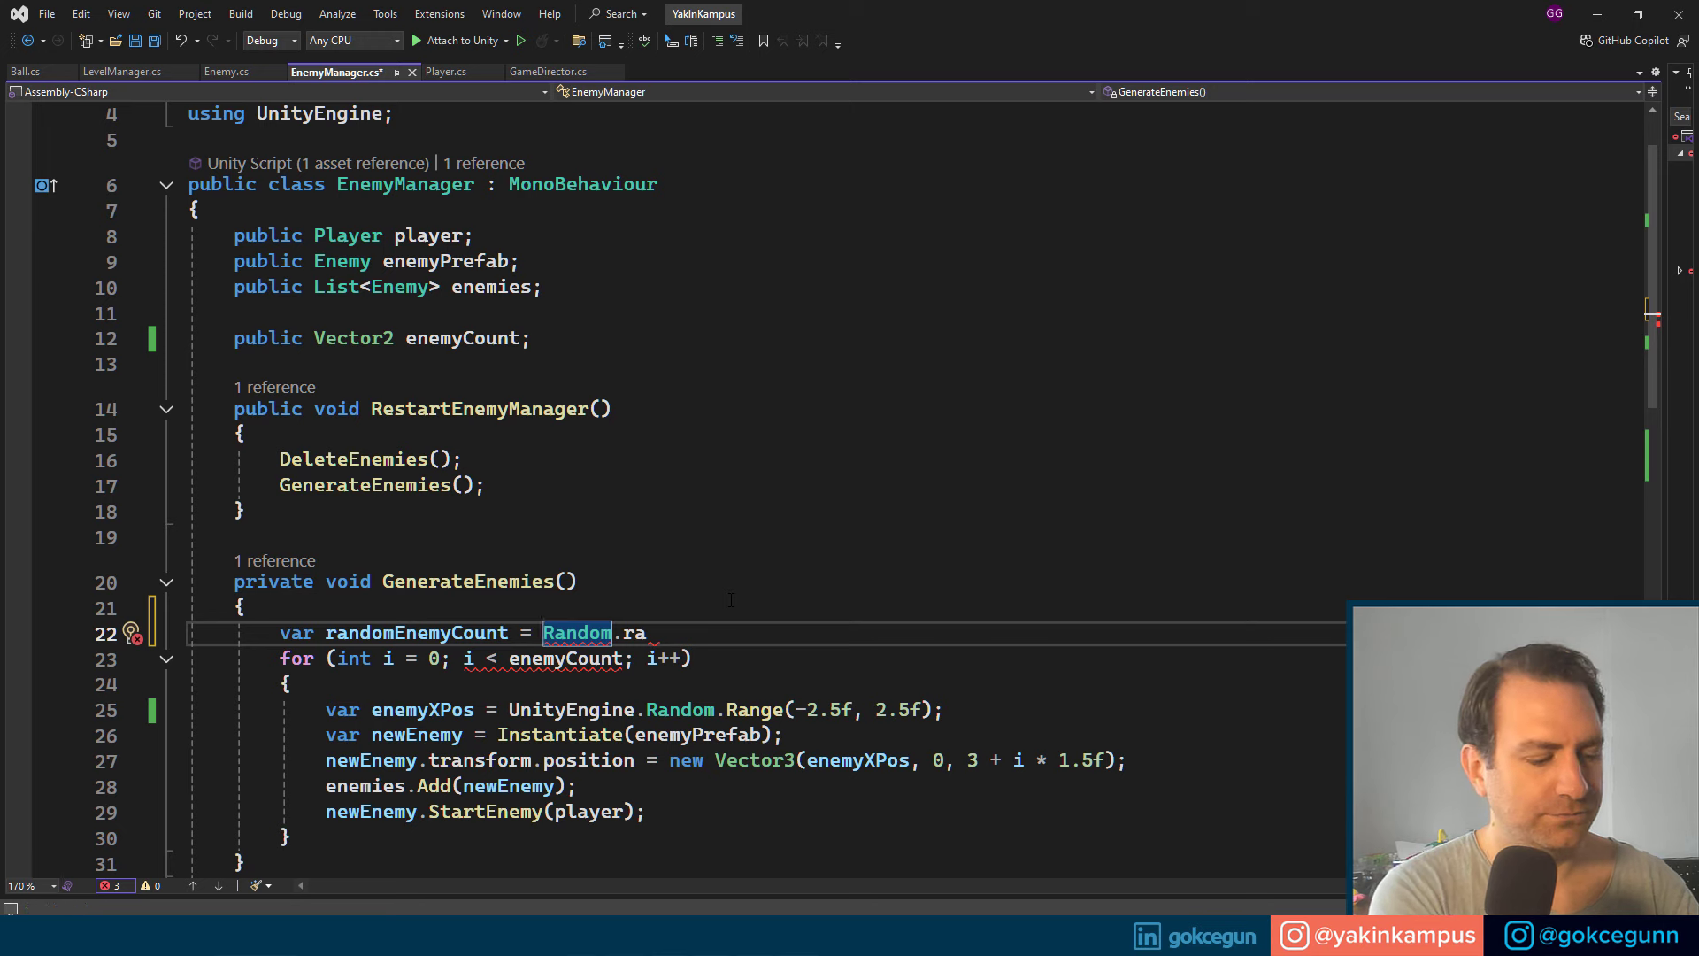
# Step: Qualify the call as UnityEngine.Random.Range( and save
pyautogui.write('uni')
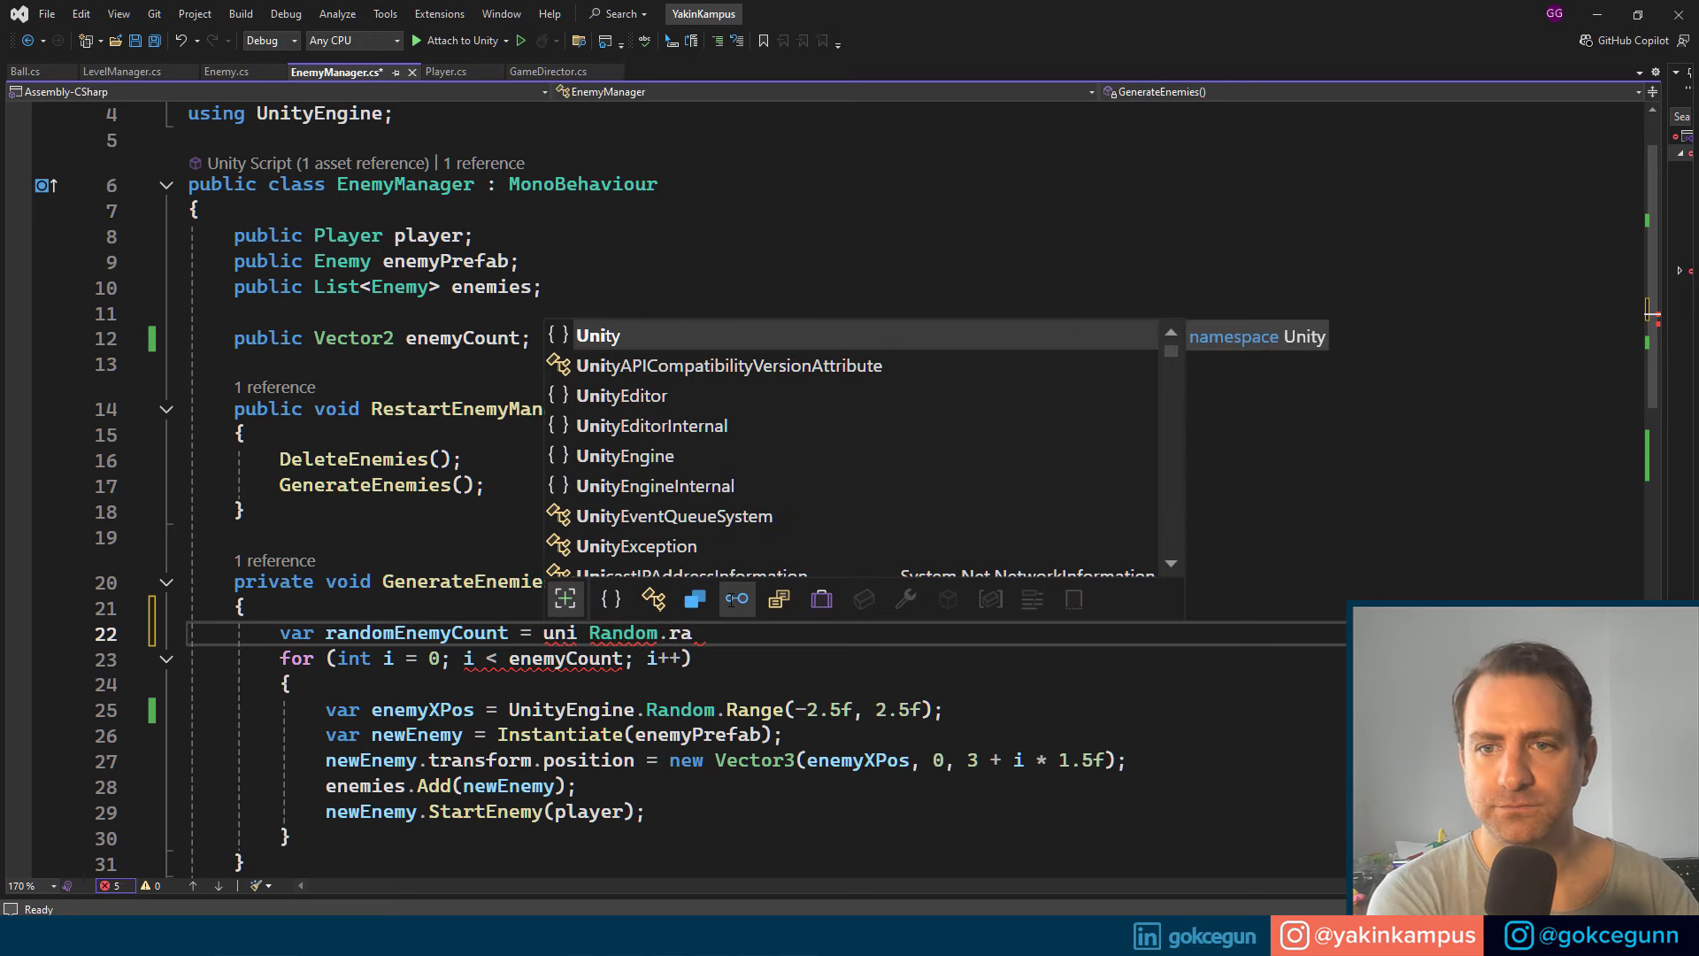
pyautogui.press('Down')
pyautogui.press('Down')
pyautogui.press('Down')
pyautogui.press('Down')
pyautogui.write('.')
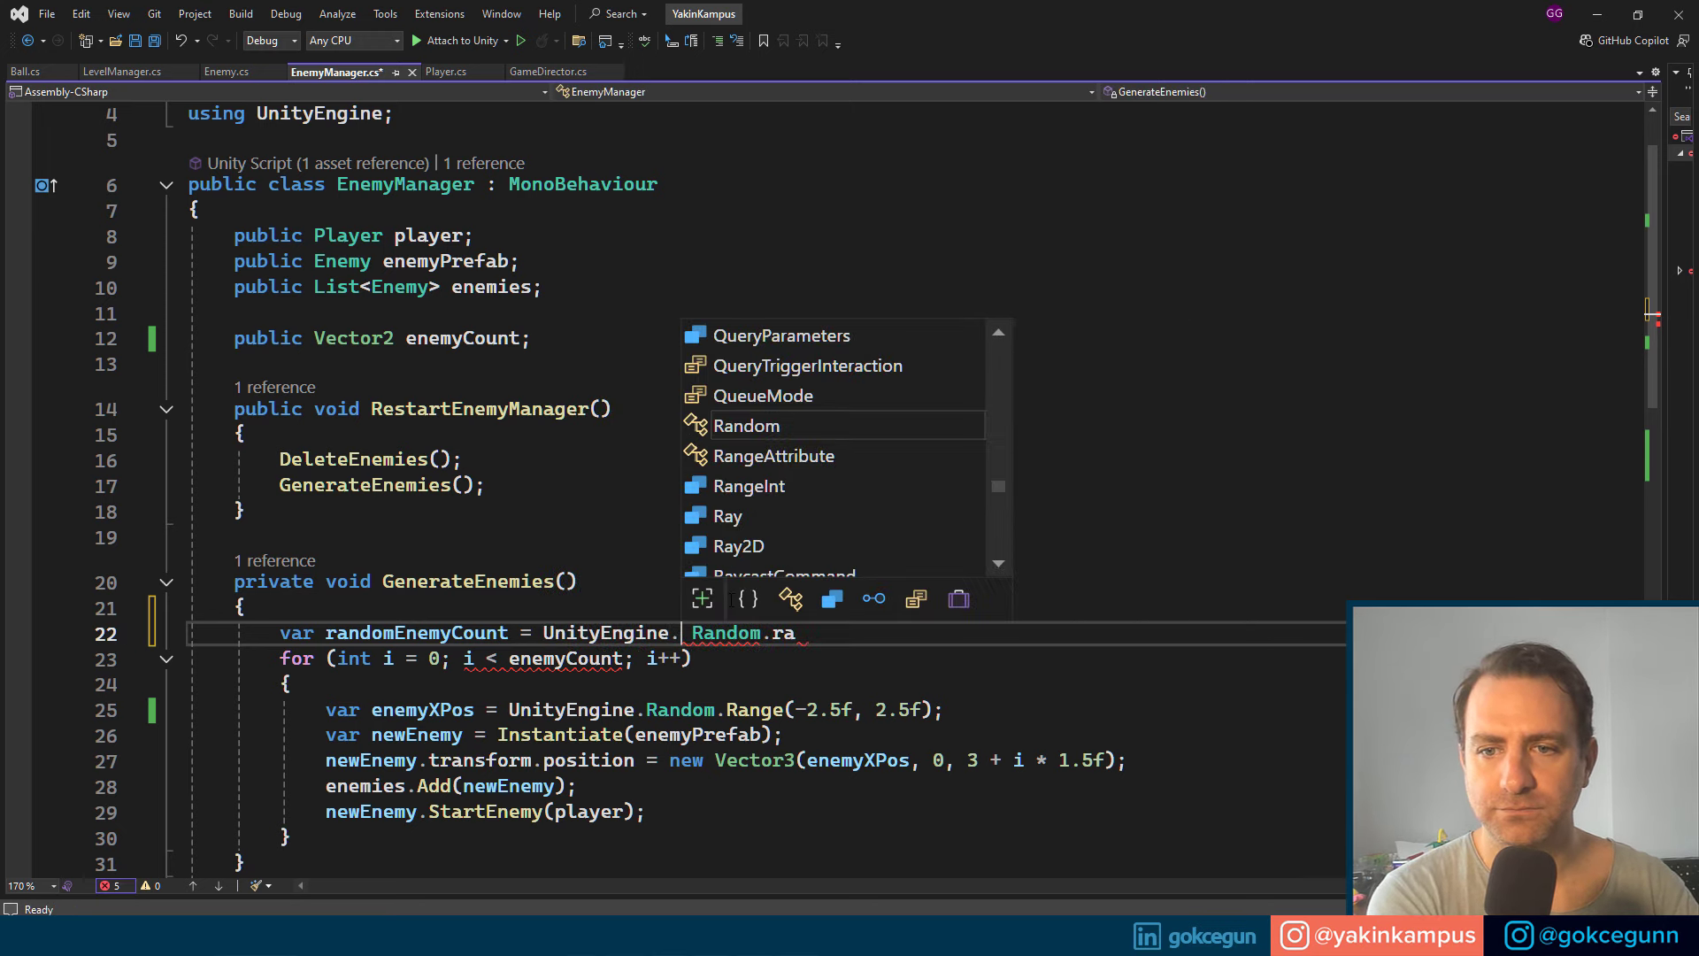
pyautogui.press('Delete')
pyautogui.press('End')
pyautogui.hotkey('ctrl', 'space')
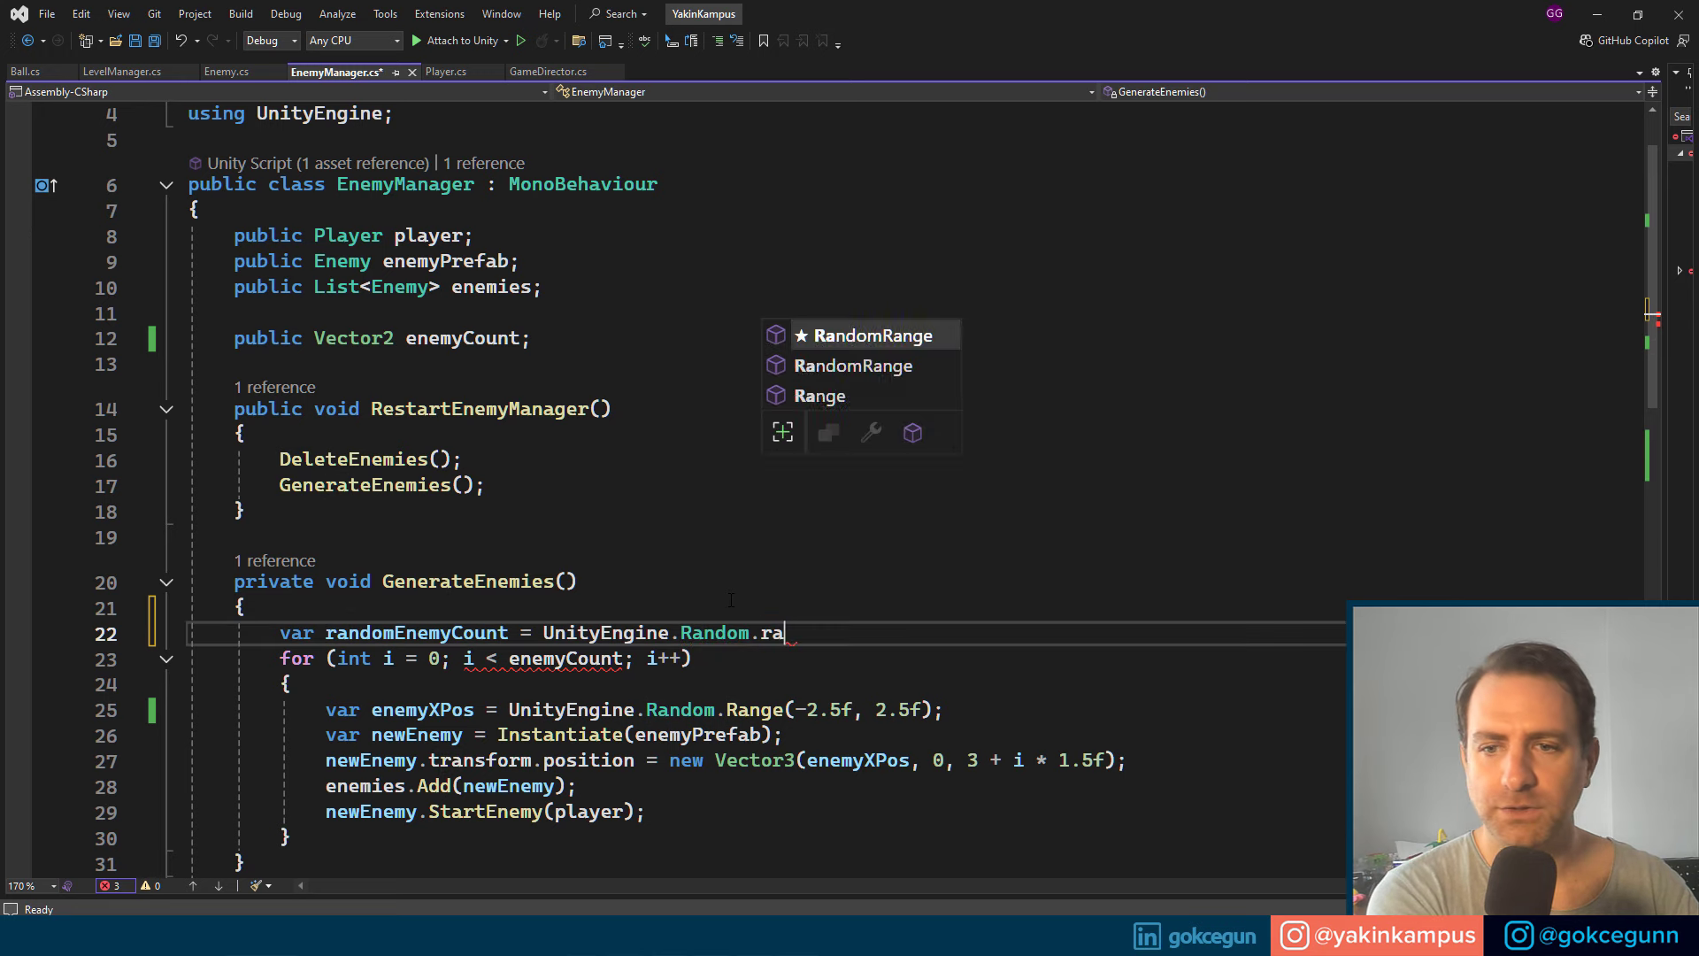
pyautogui.write('n')
pyautogui.press('Tab')
pyautogui.write('(')
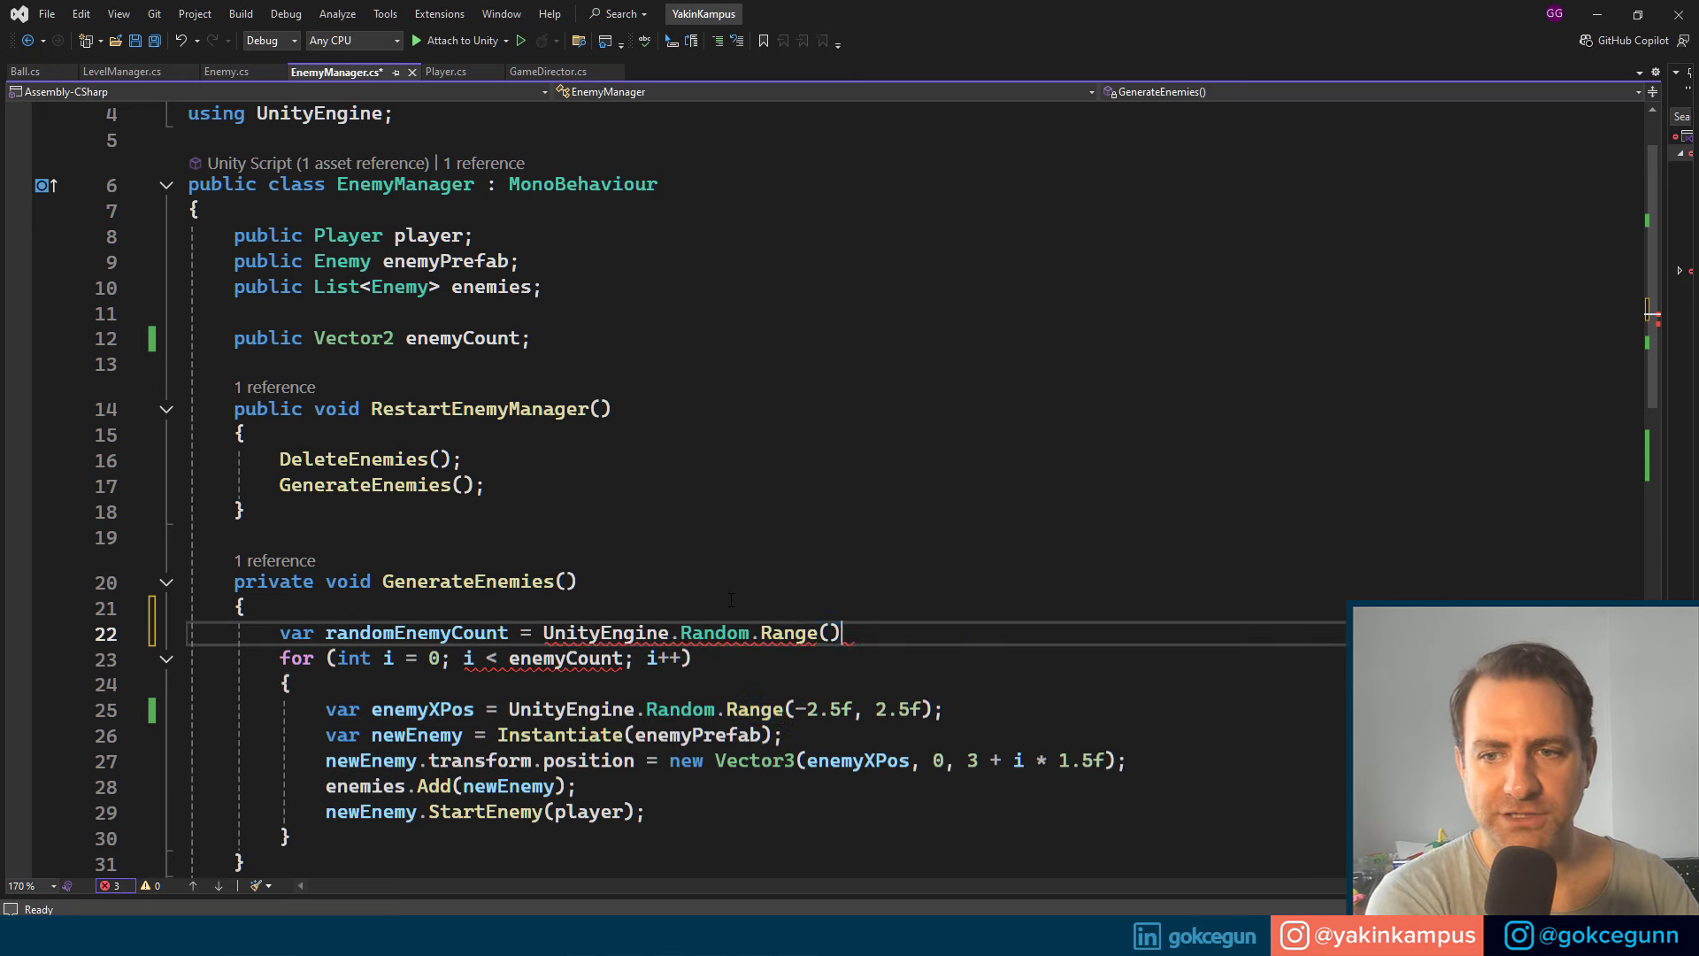
pyautogui.hotkey('ctrl', 's')
# Step: Fill the Range arguments with enemyCount.x and enemyCount.y and save
pyautogui.press('Left')
pyautogui.press('Left')
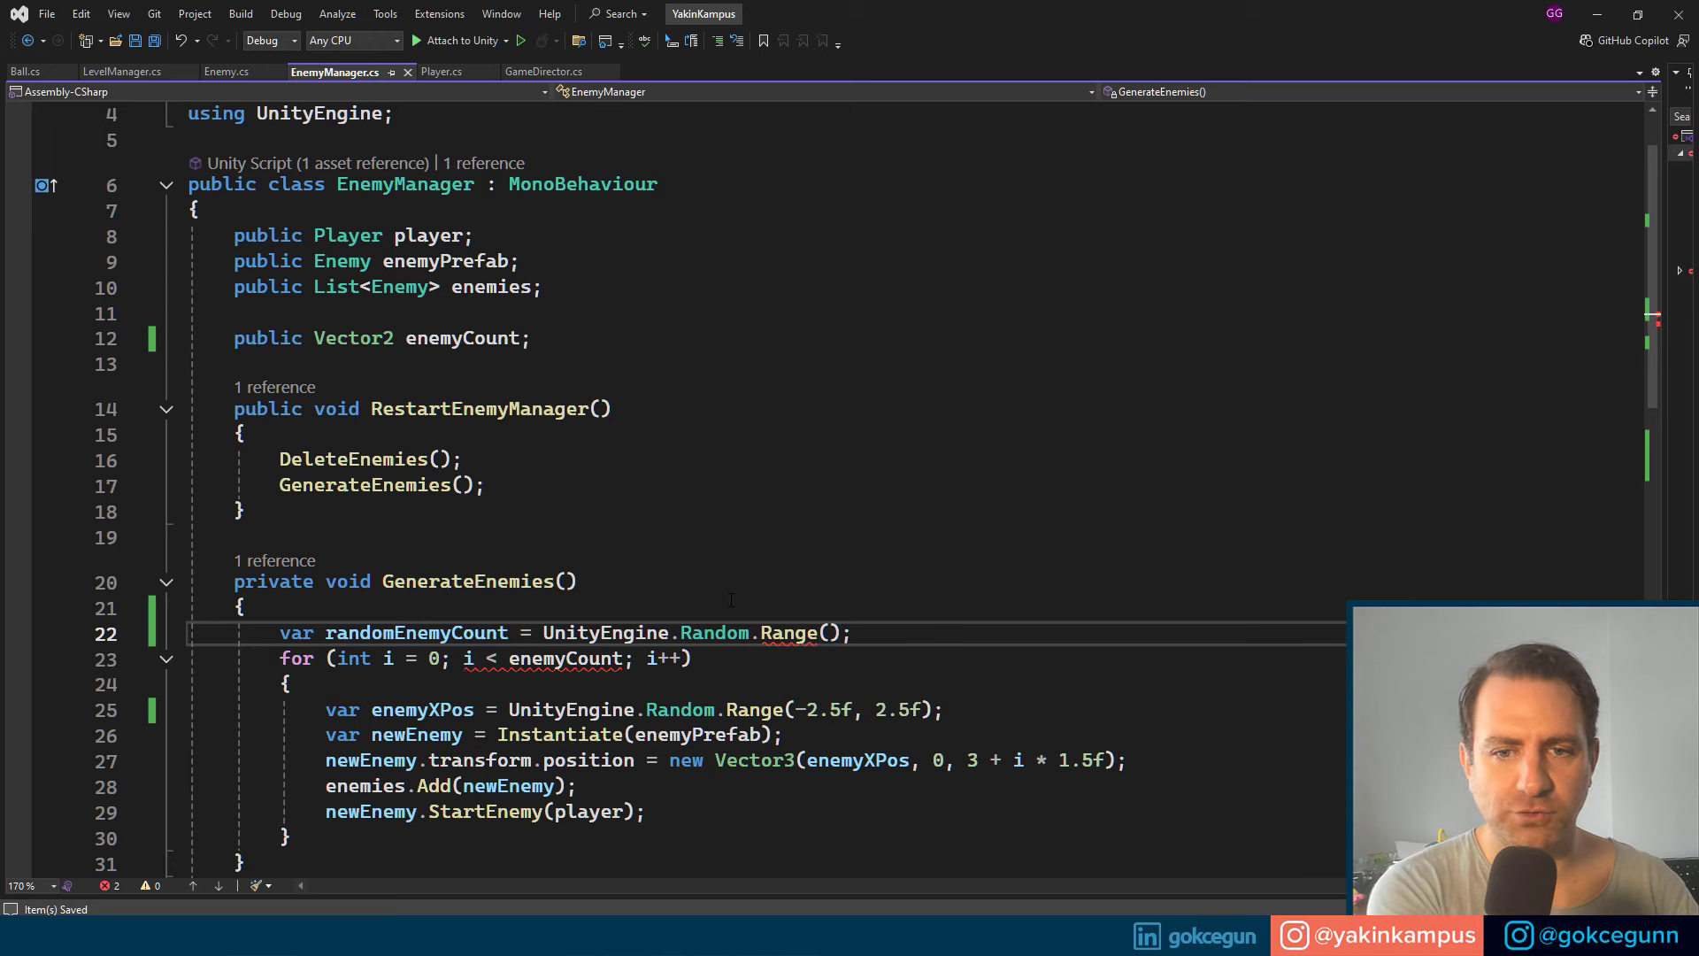
pyautogui.write('enem')
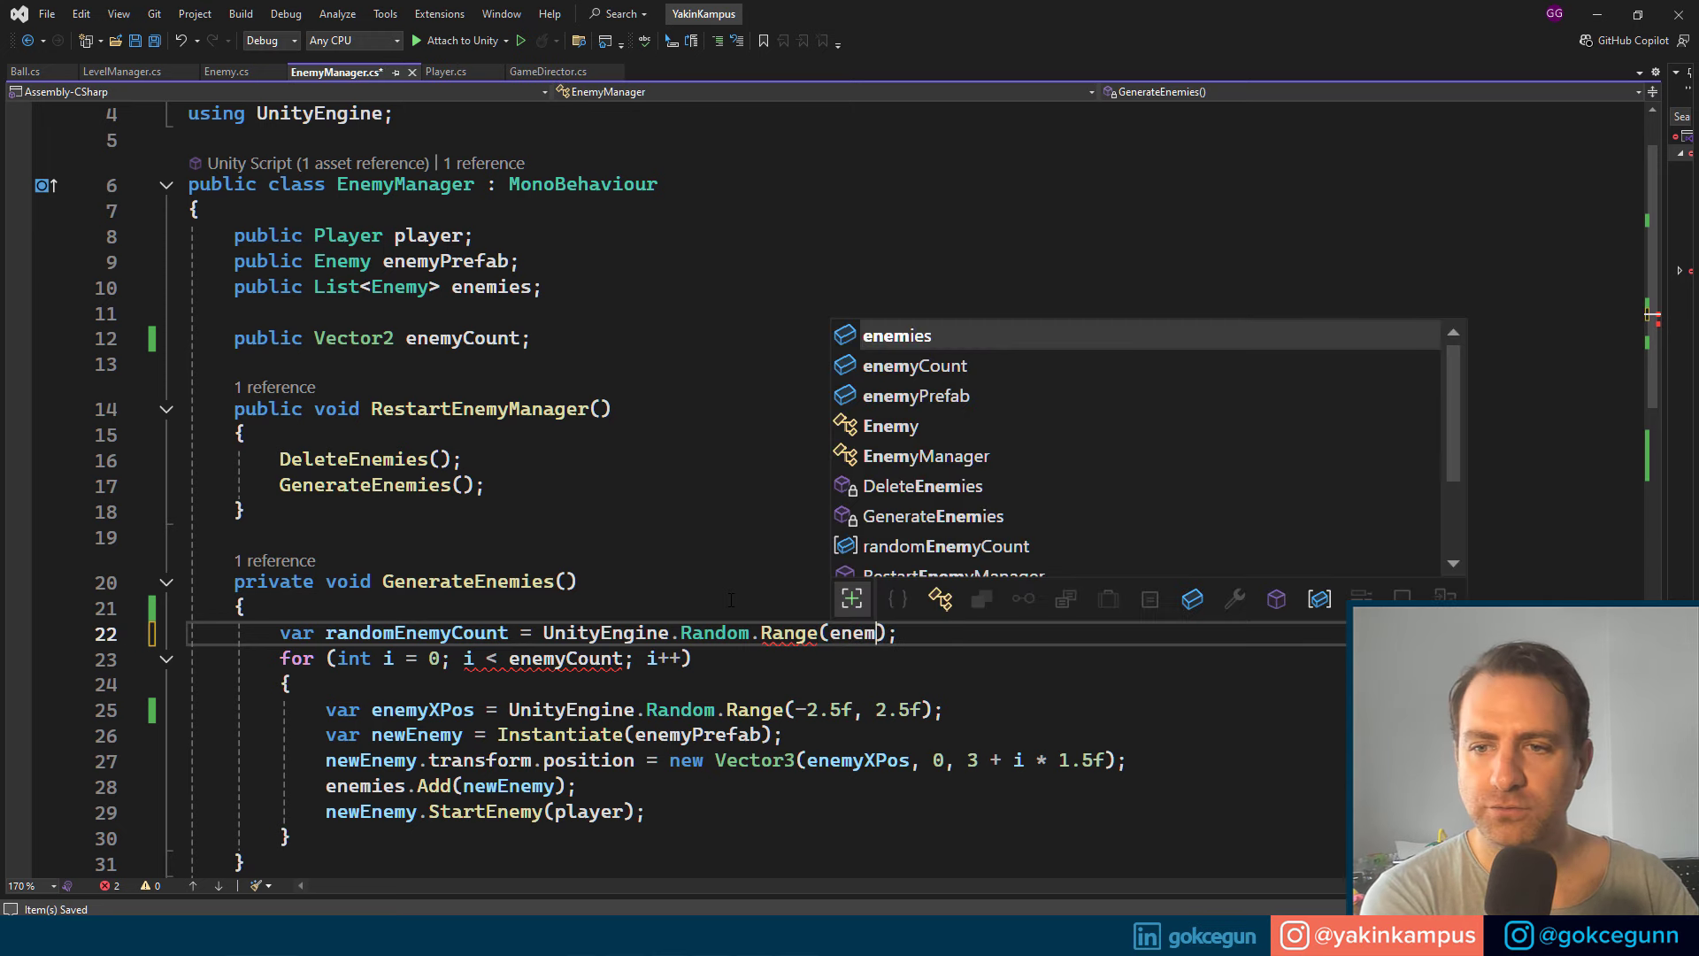
pyautogui.press('Down')
pyautogui.write('.x')
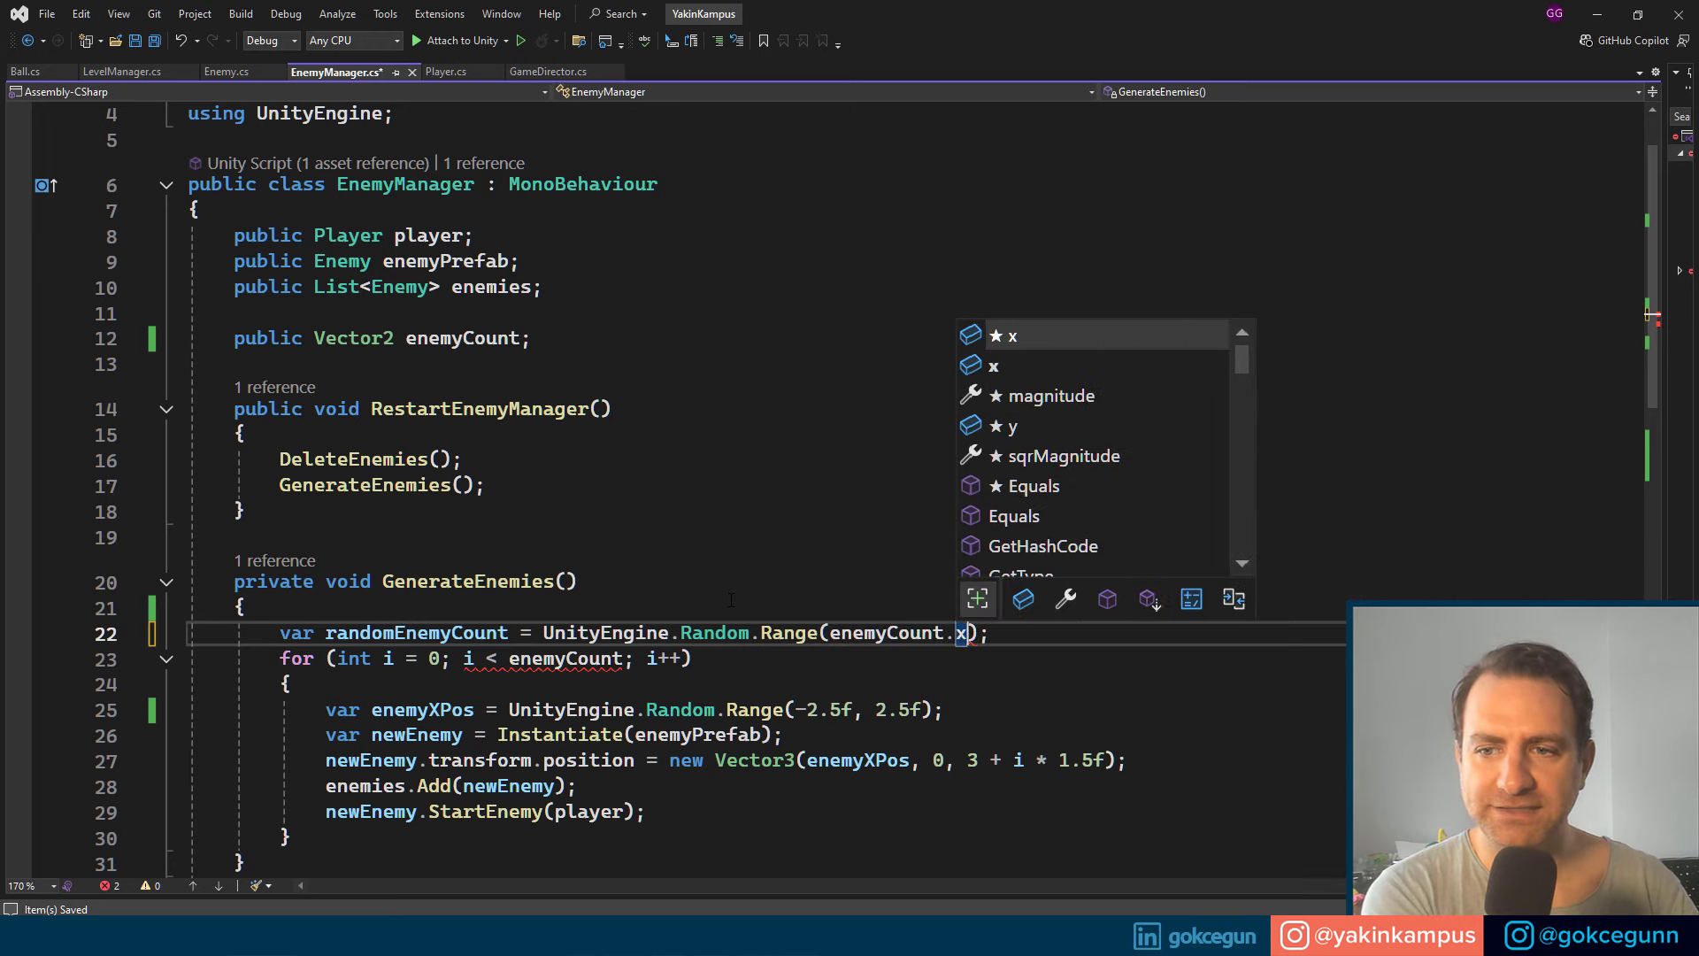
pyautogui.write(', enemy')
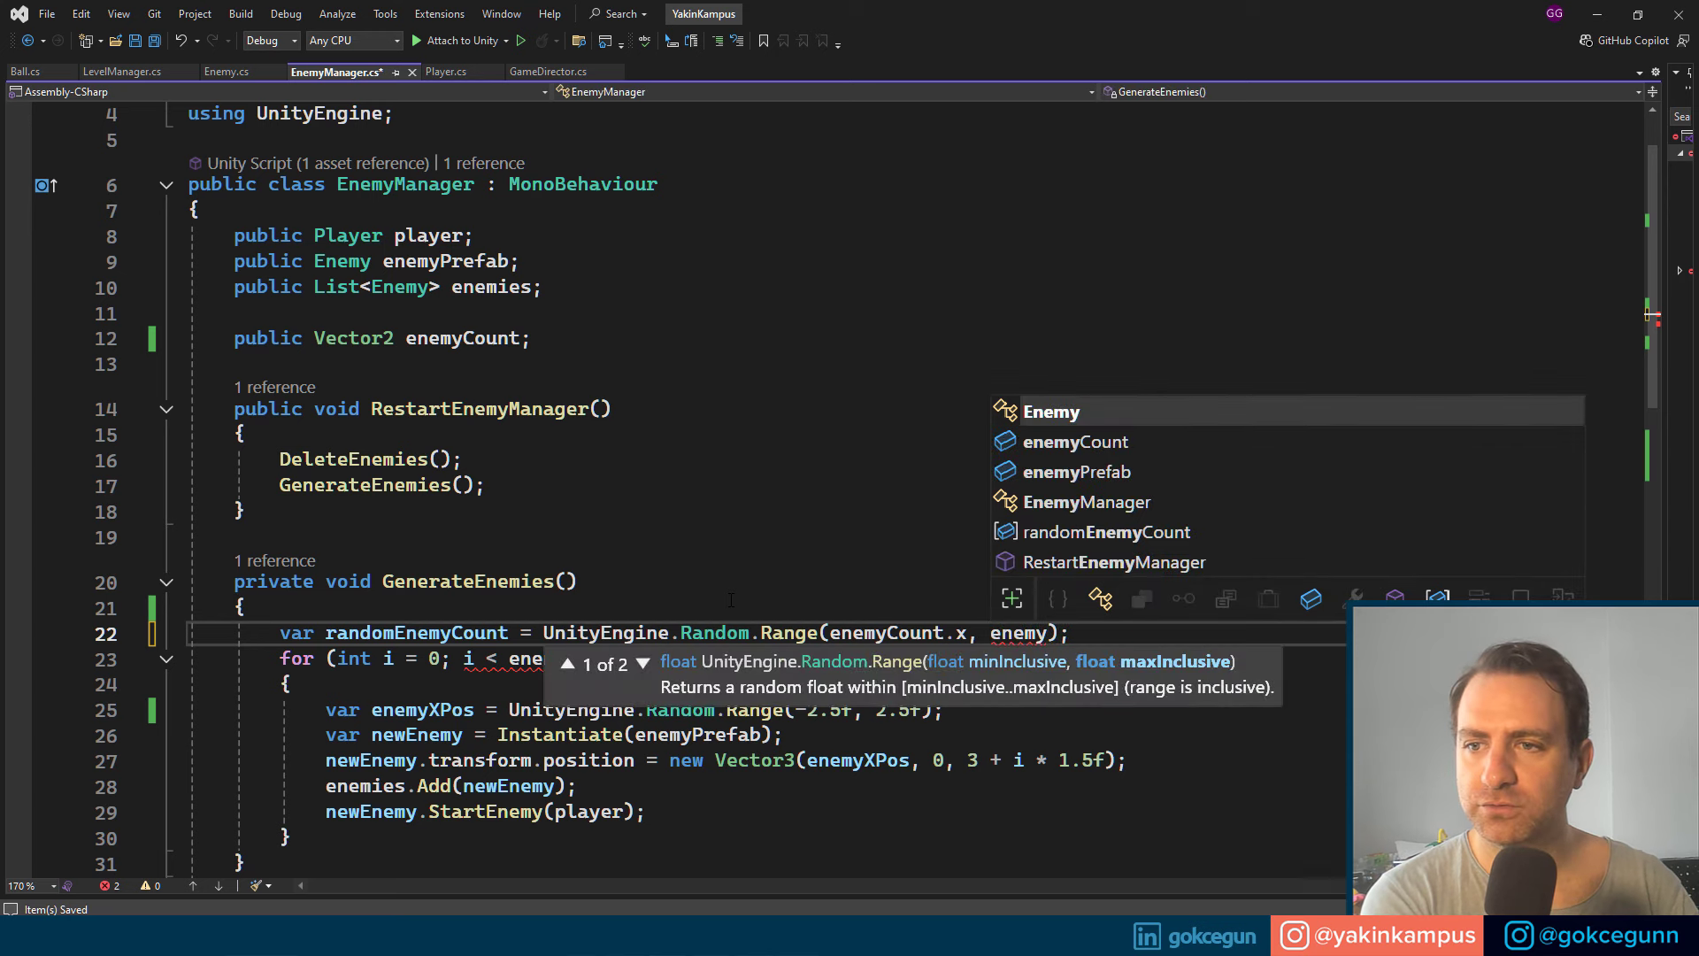
pyautogui.press('Down')
pyautogui.write('.y')
pyautogui.hotkey('ctrl', 's')
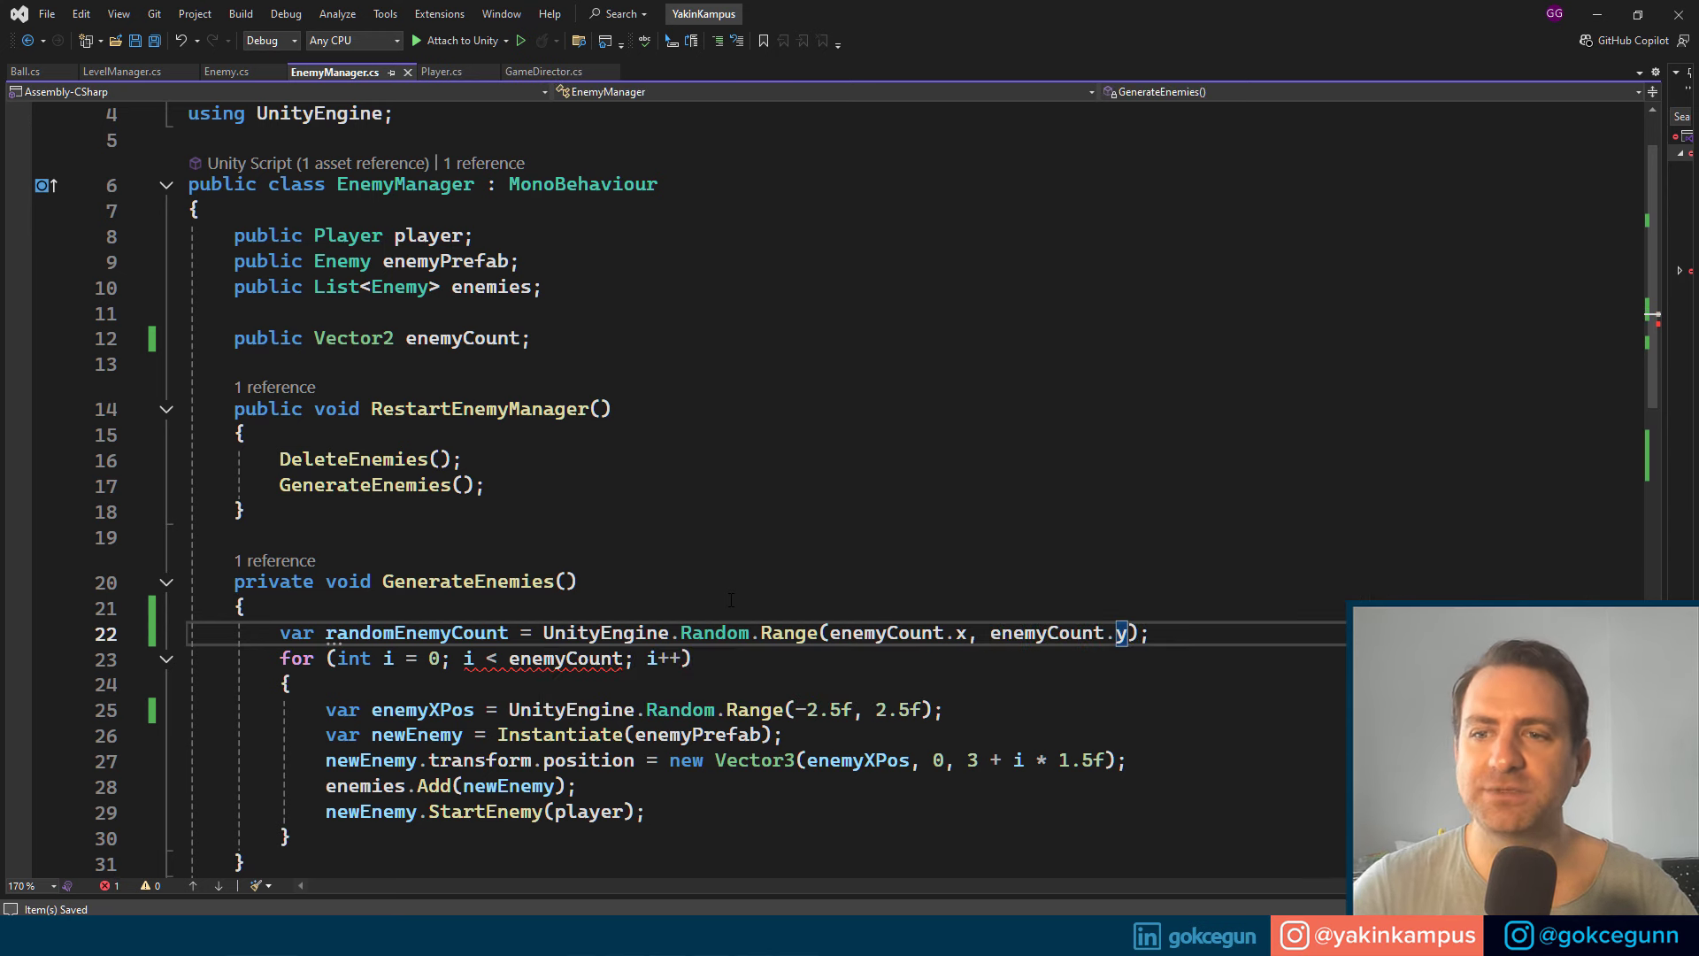
pyautogui.press('Up')
pyautogui.press('Up')
pyautogui.press('Up')
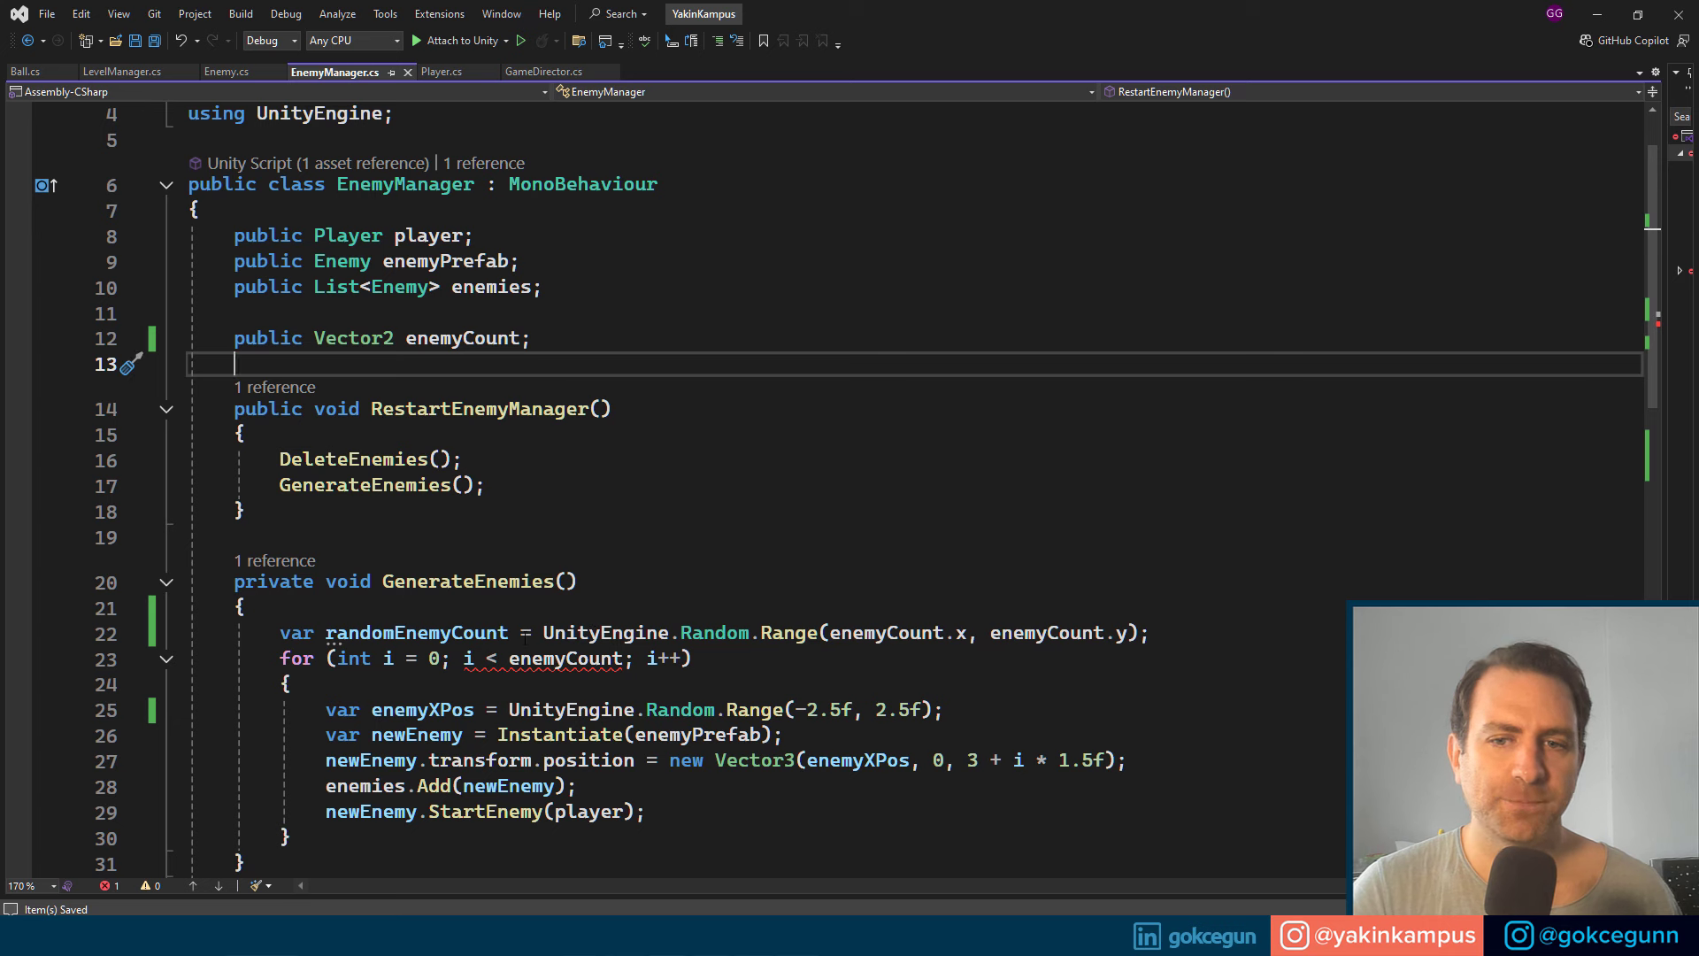
# Step: Replace enemyCount with randomEnemyCount in the for-loop condition
pyautogui.click(1194, 641)
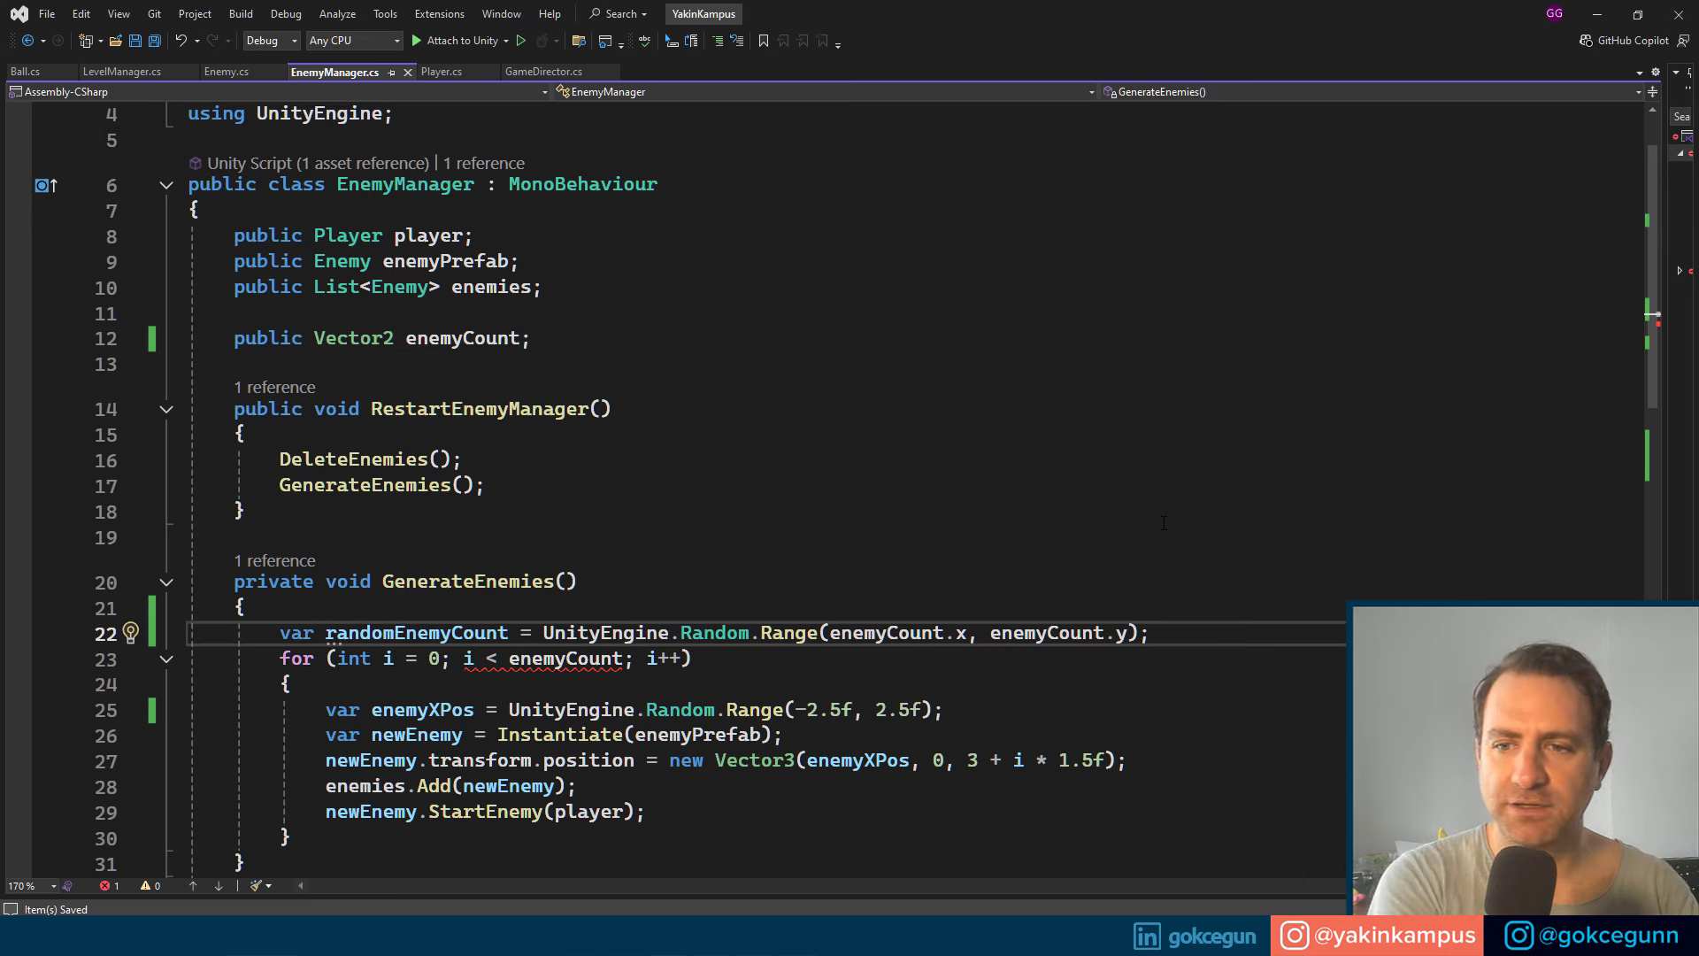
pyautogui.doubleClick(468, 633)
pyautogui.hotkey('ctrl', 'c')
pyautogui.doubleClick(558, 658)
pyautogui.hotkey('ctrl', 'v')
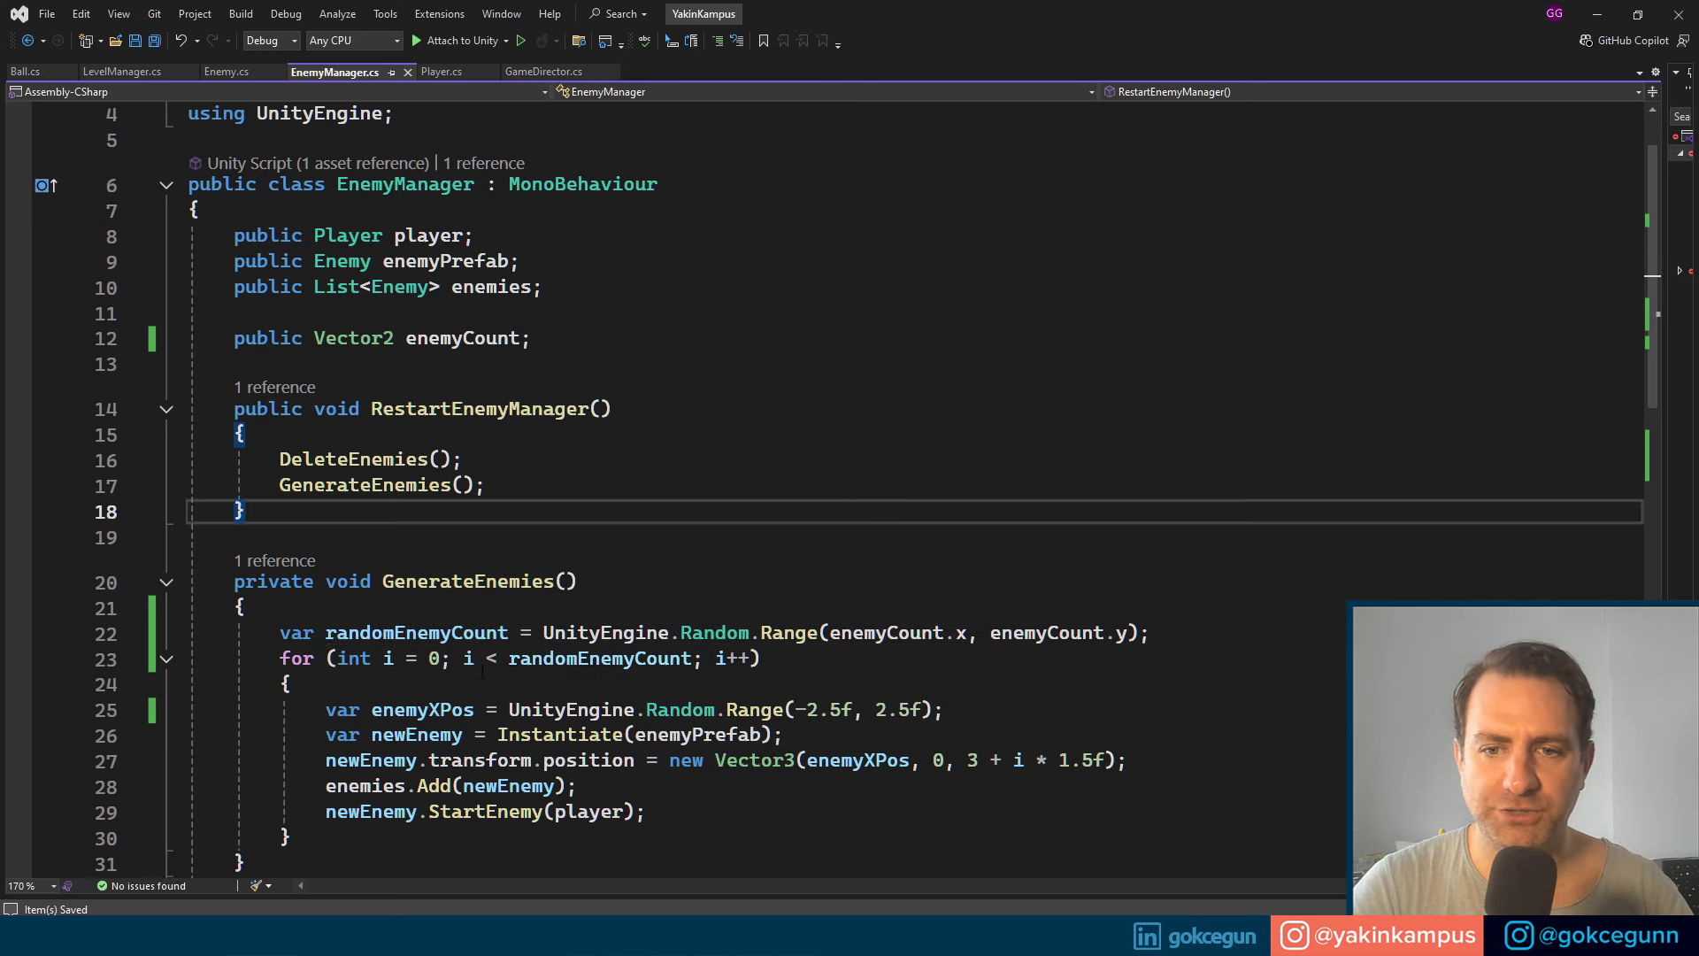
# Step: Review the Range call, the Vector2 enemyCount field and the loop limit, then return to Unity
pyautogui.click(834, 484)
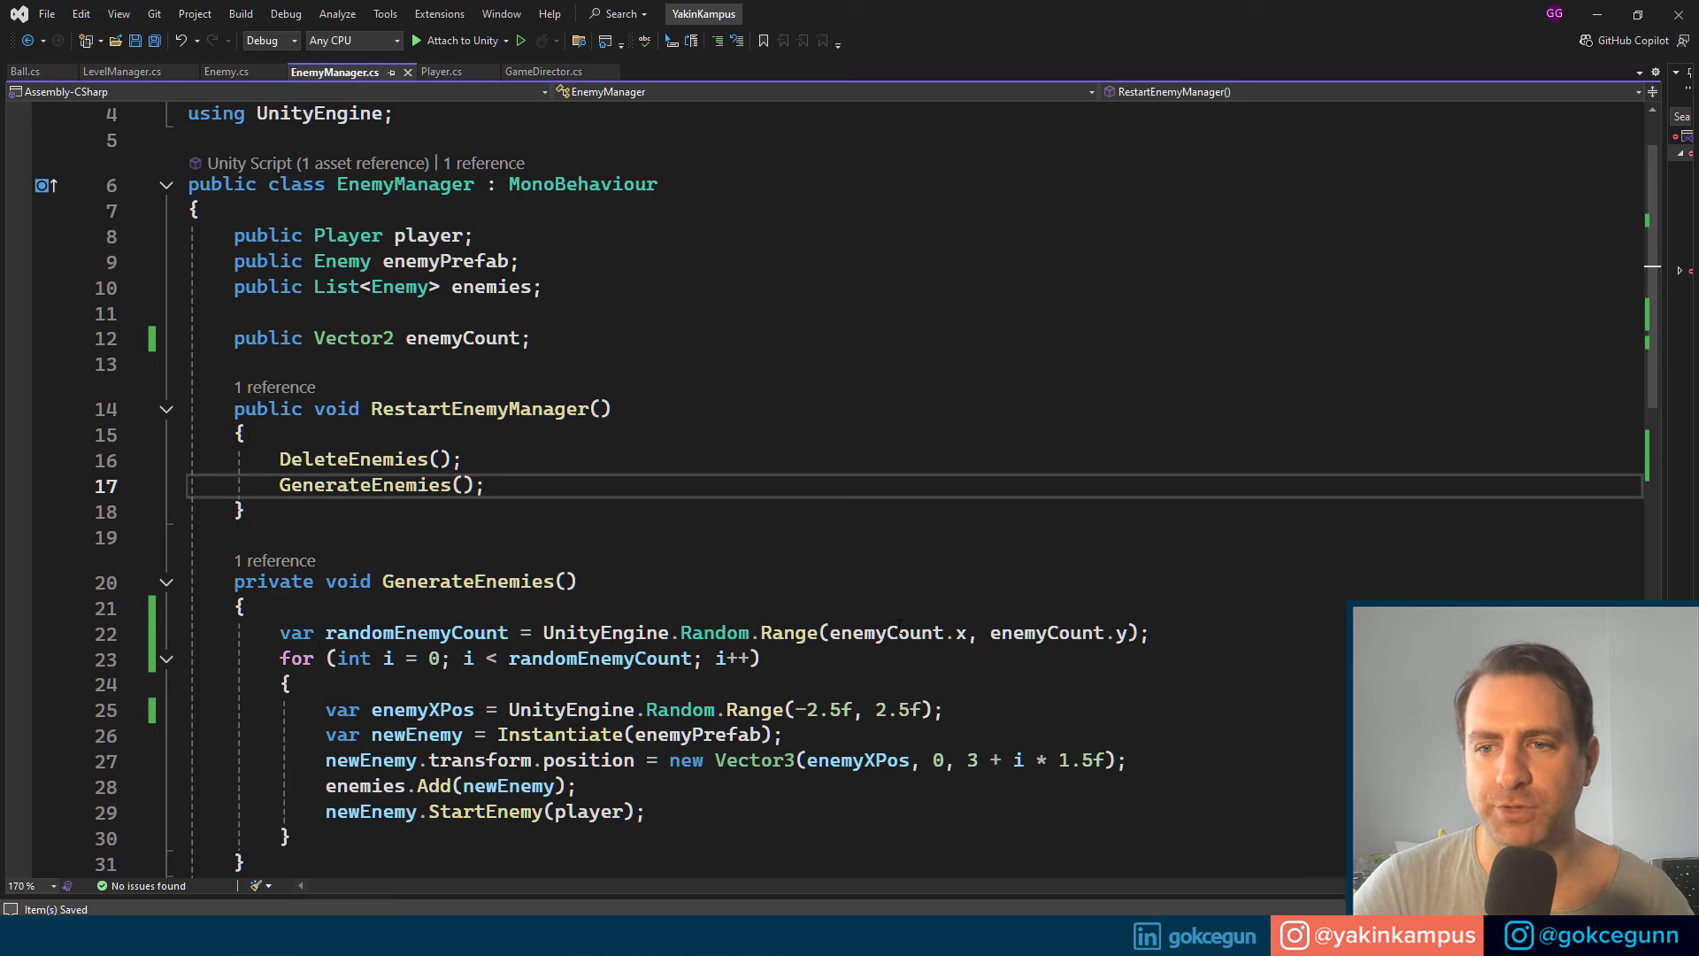
pyautogui.click(820, 633)
pyautogui.click(877, 709)
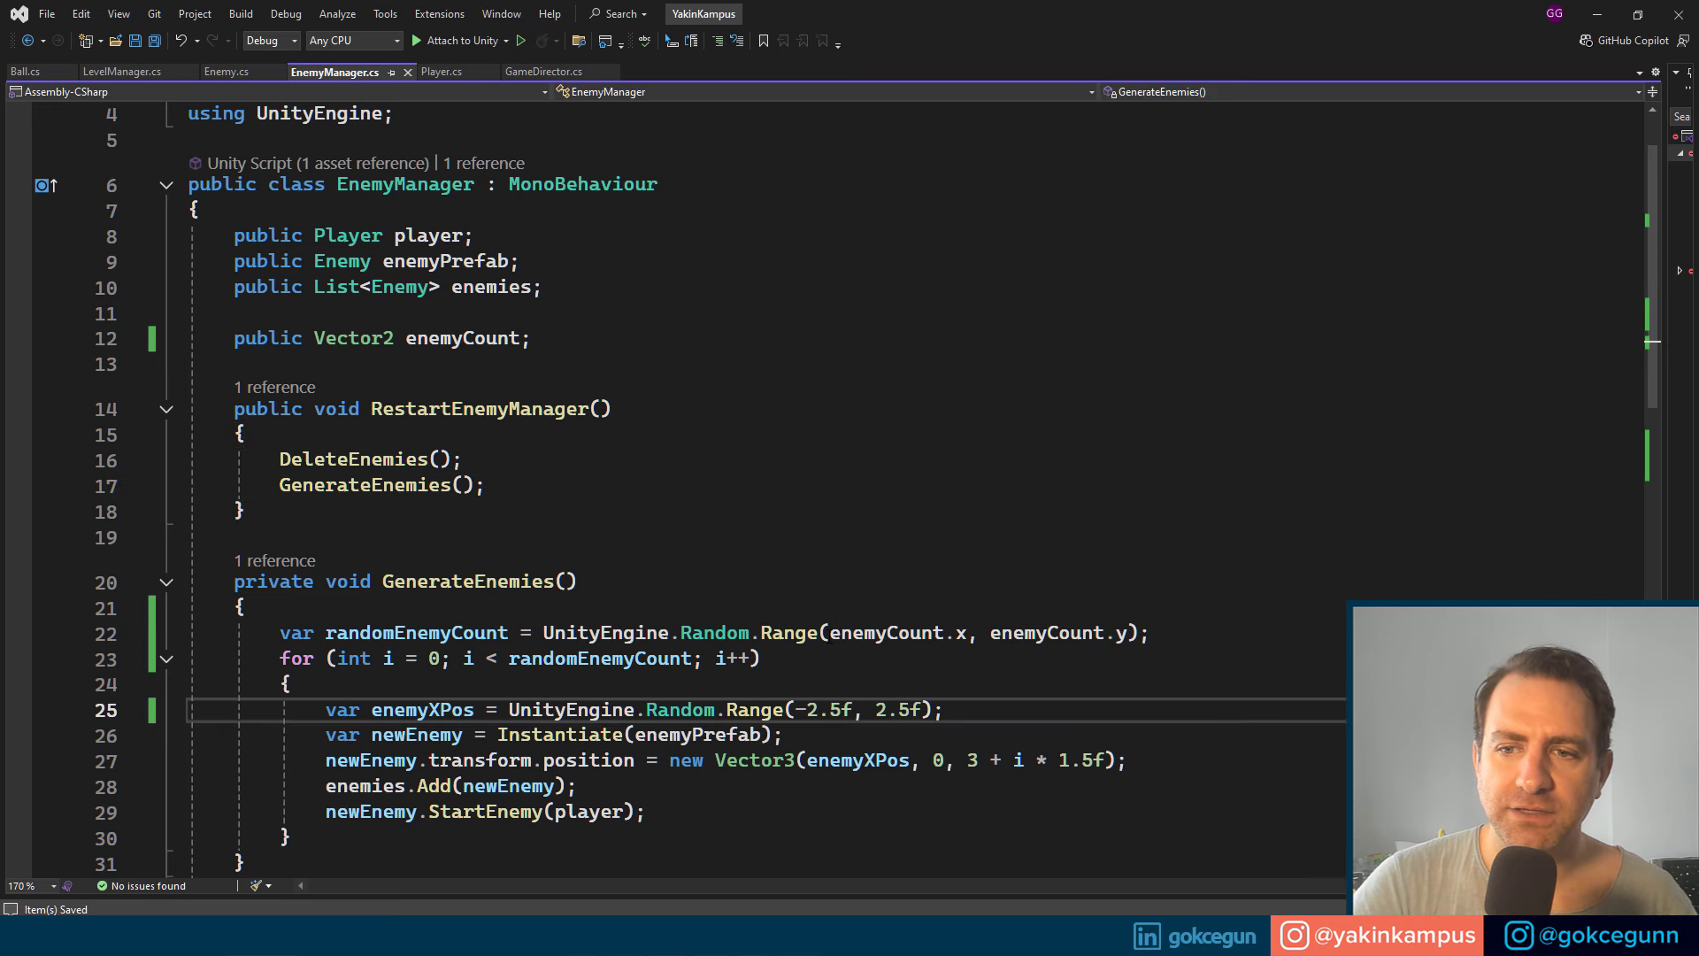
pyautogui.click(894, 633)
pyautogui.doubleClick(354, 338)
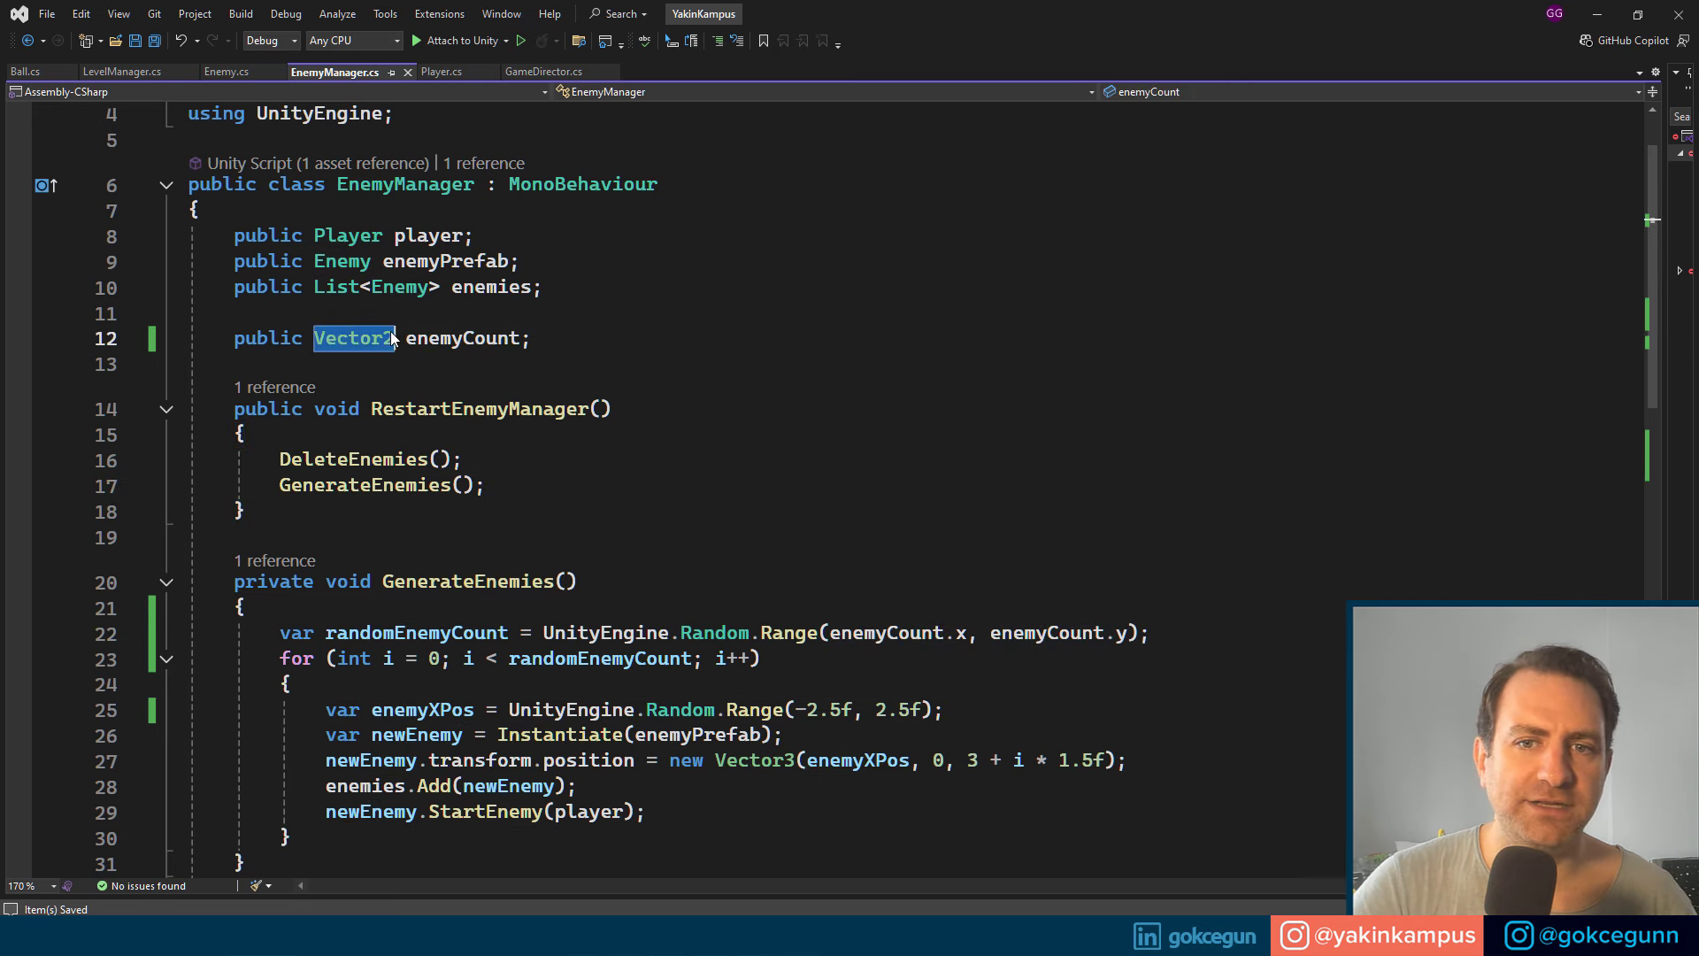
pyautogui.press('Down')
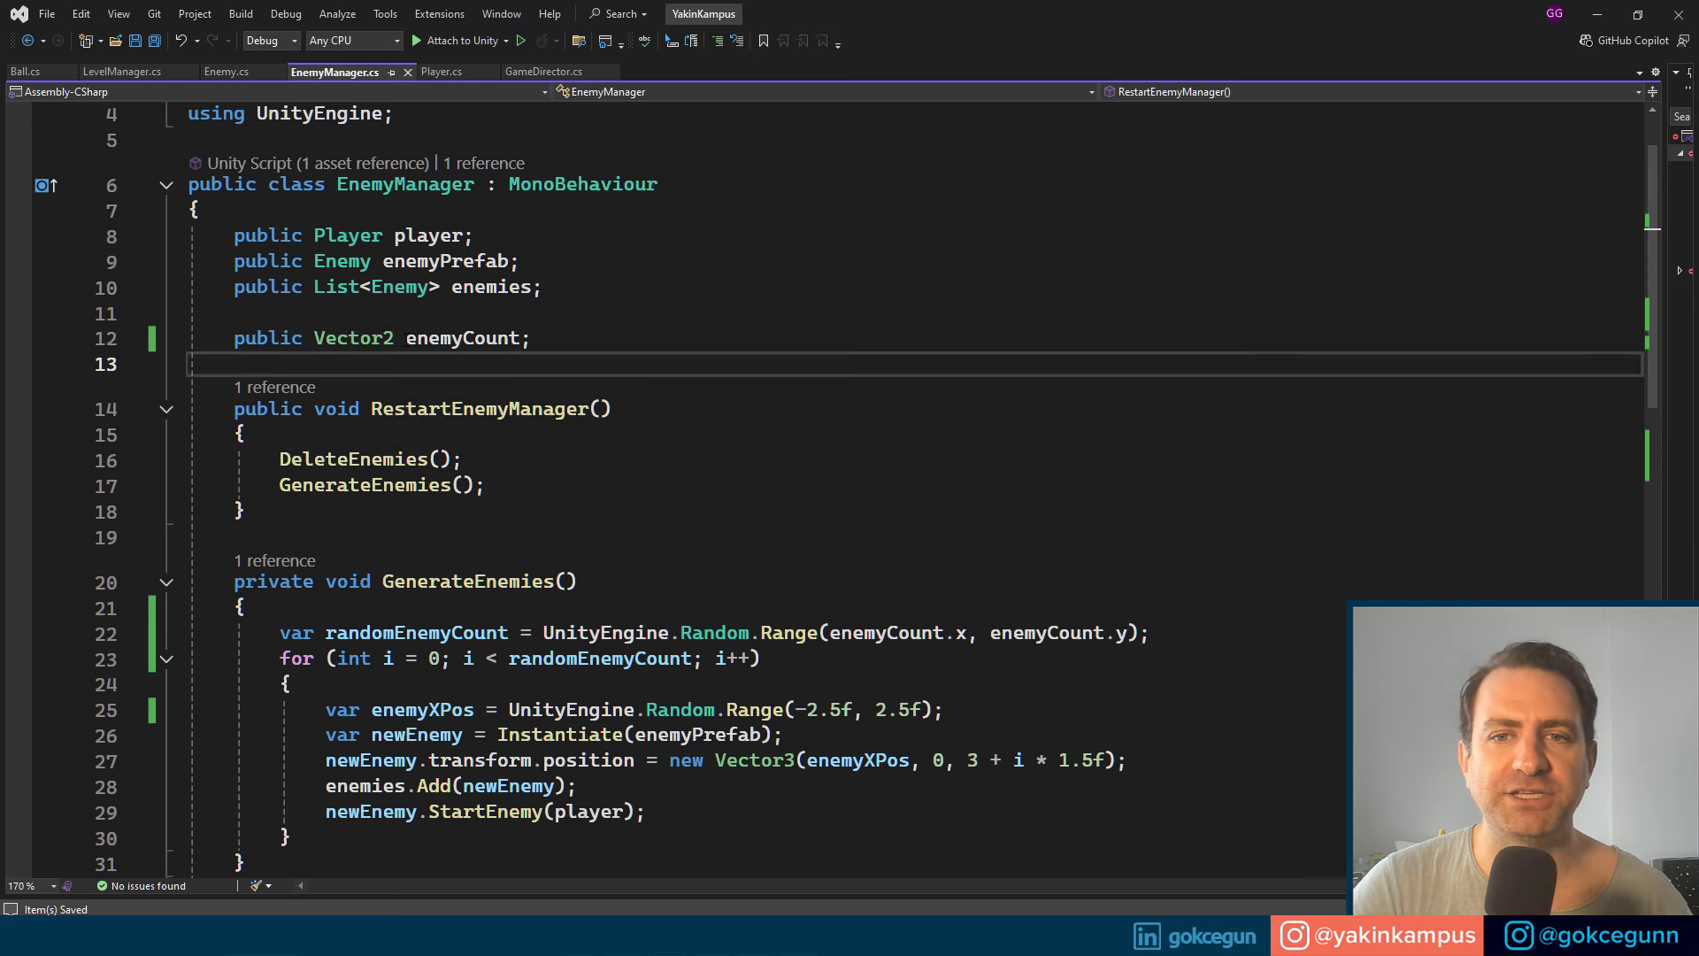
pyautogui.doubleClick(509, 337)
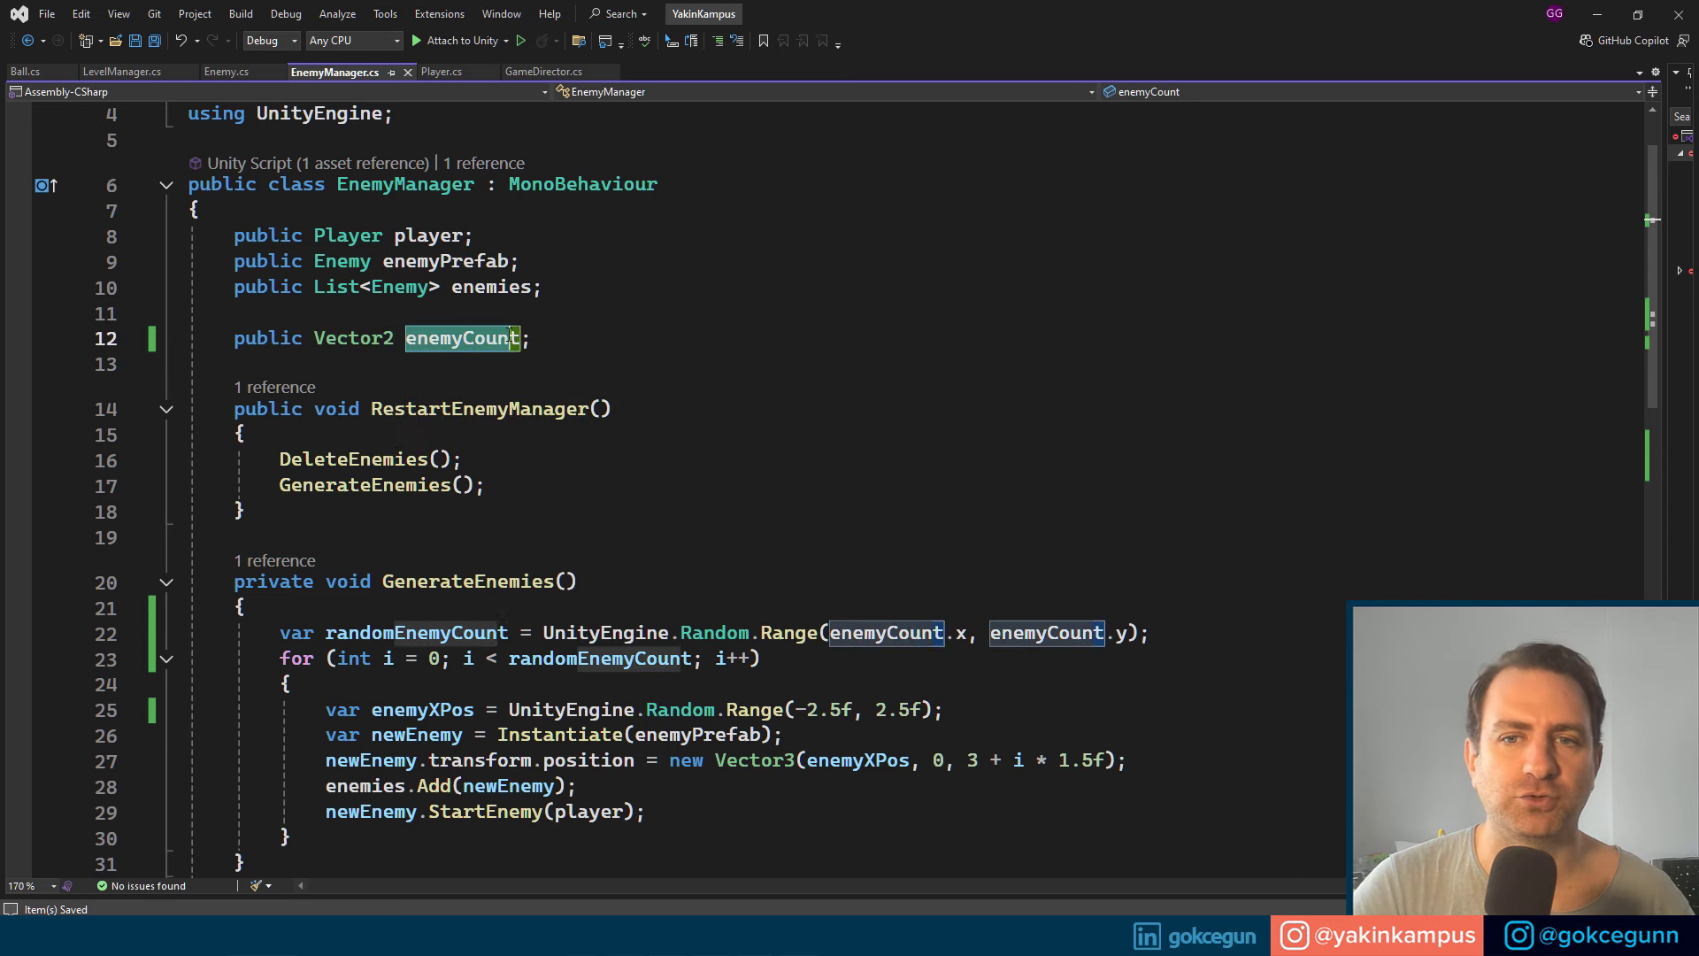
pyautogui.click(891, 317)
pyautogui.click(486, 339)
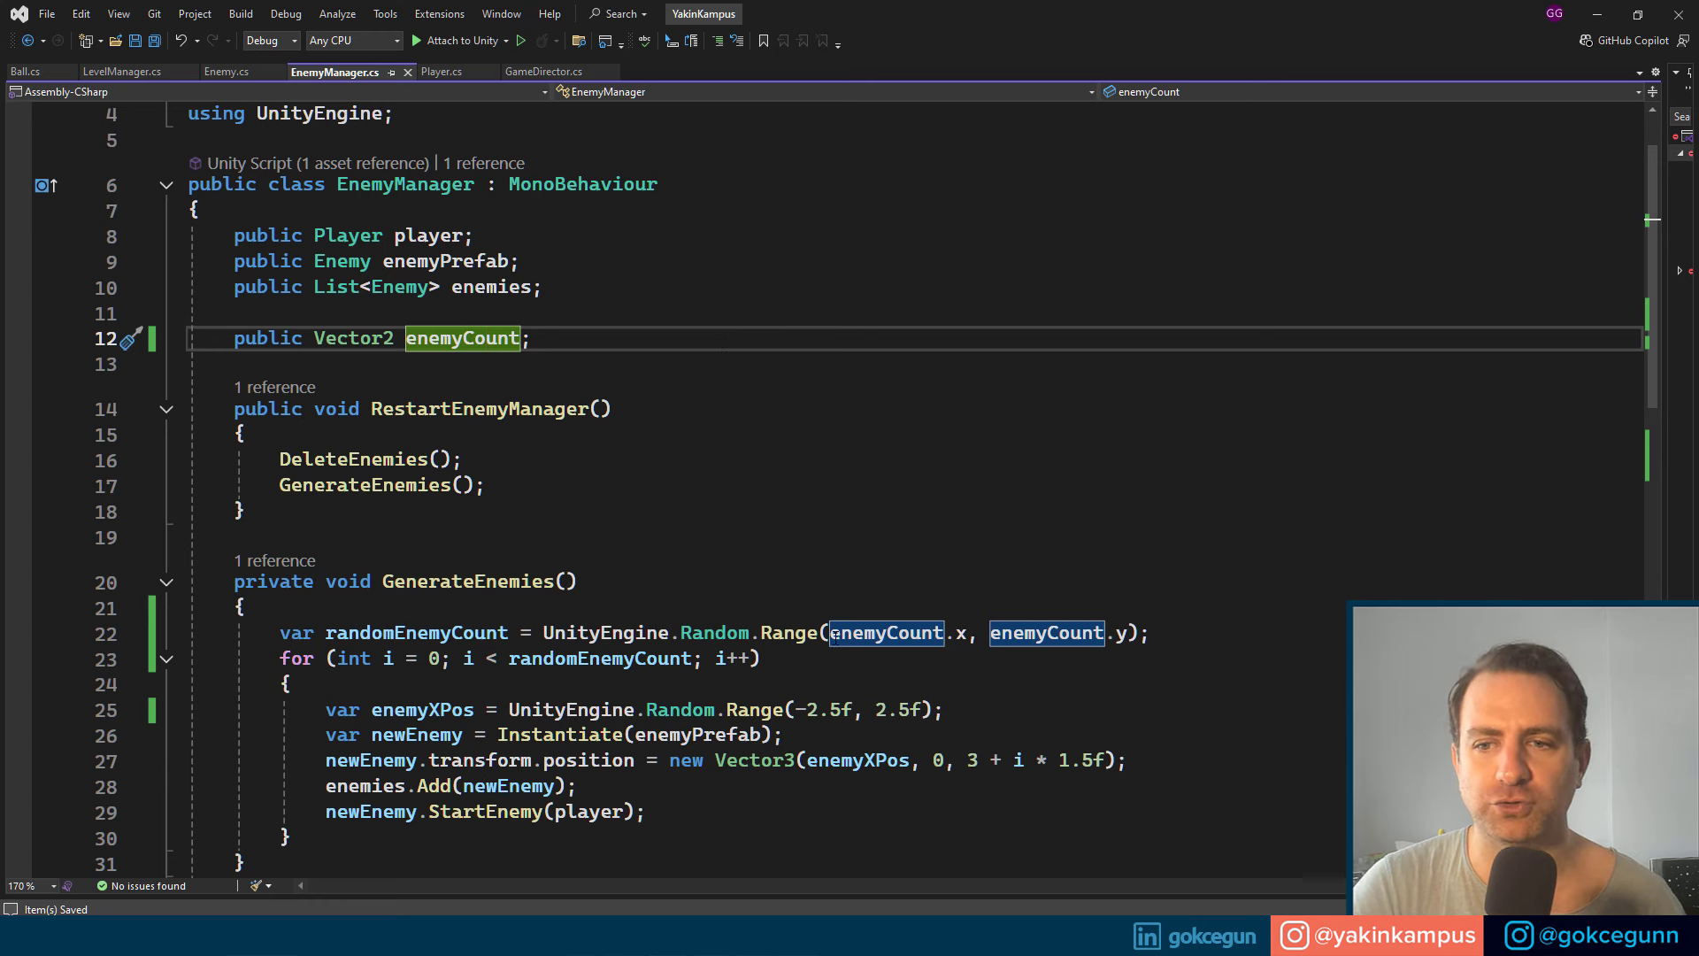
pyautogui.moveTo(403, 632)
pyautogui.mouseDown()
pyautogui.moveTo(616, 631)
pyautogui.moveTo(612, 658)
pyautogui.mouseUp()
pyautogui.click(677, 634)
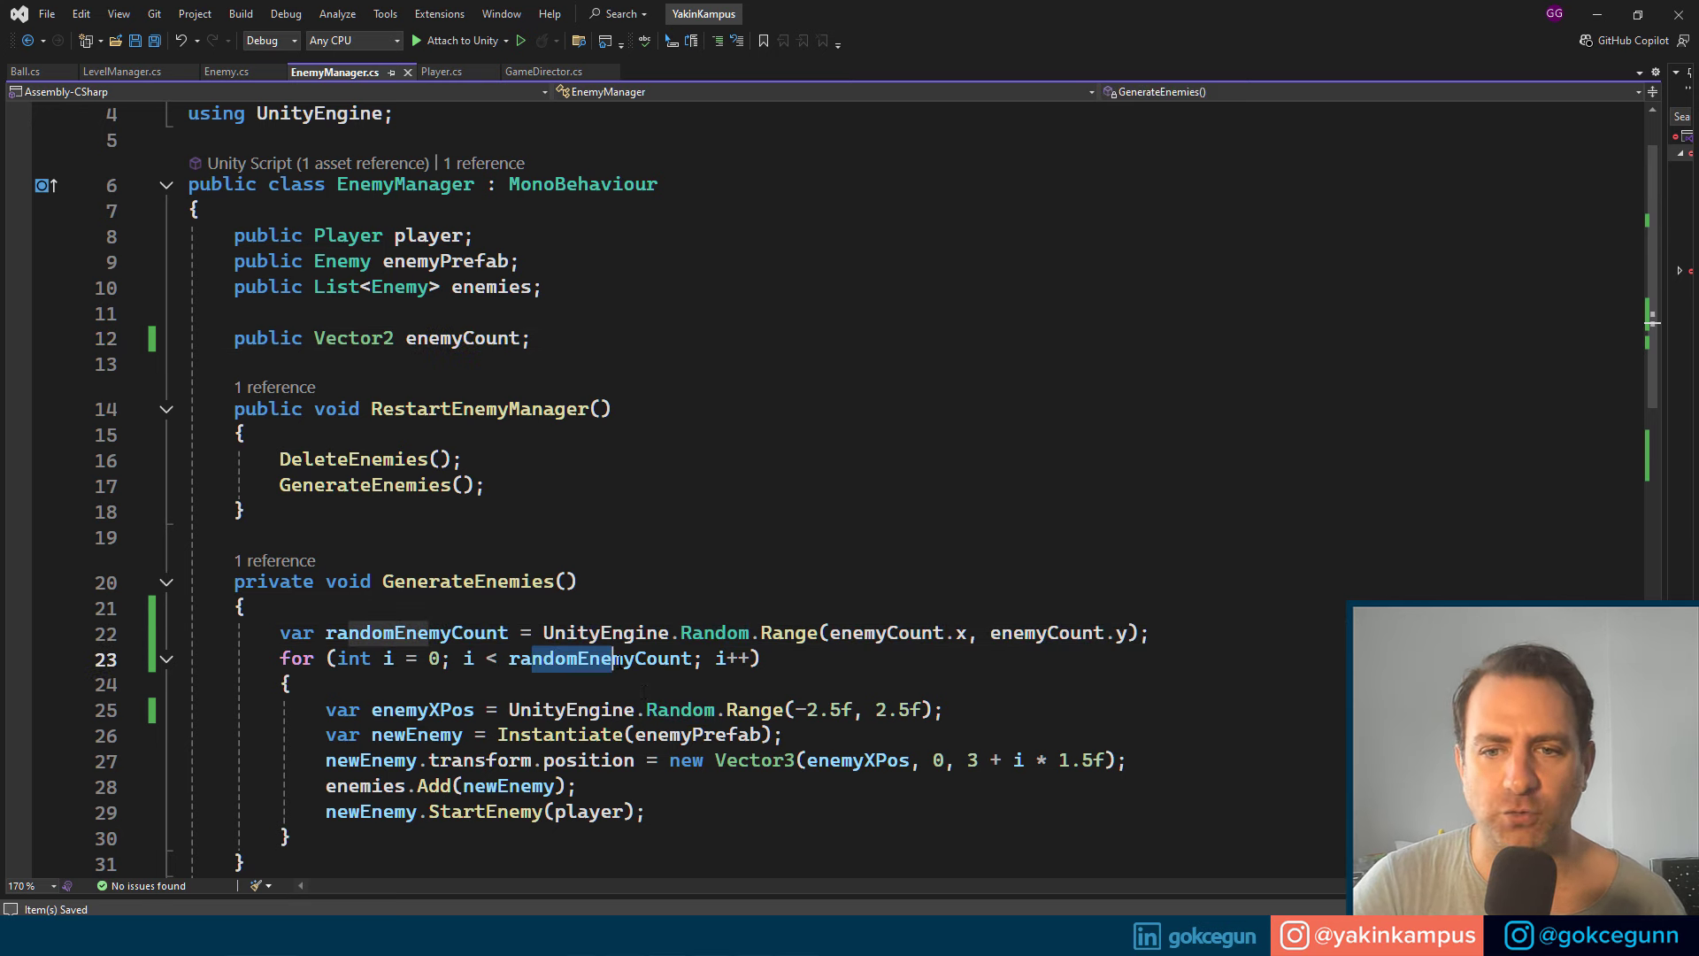
pyautogui.click(244, 511)
pyautogui.hotkey('alt', 'Tab')
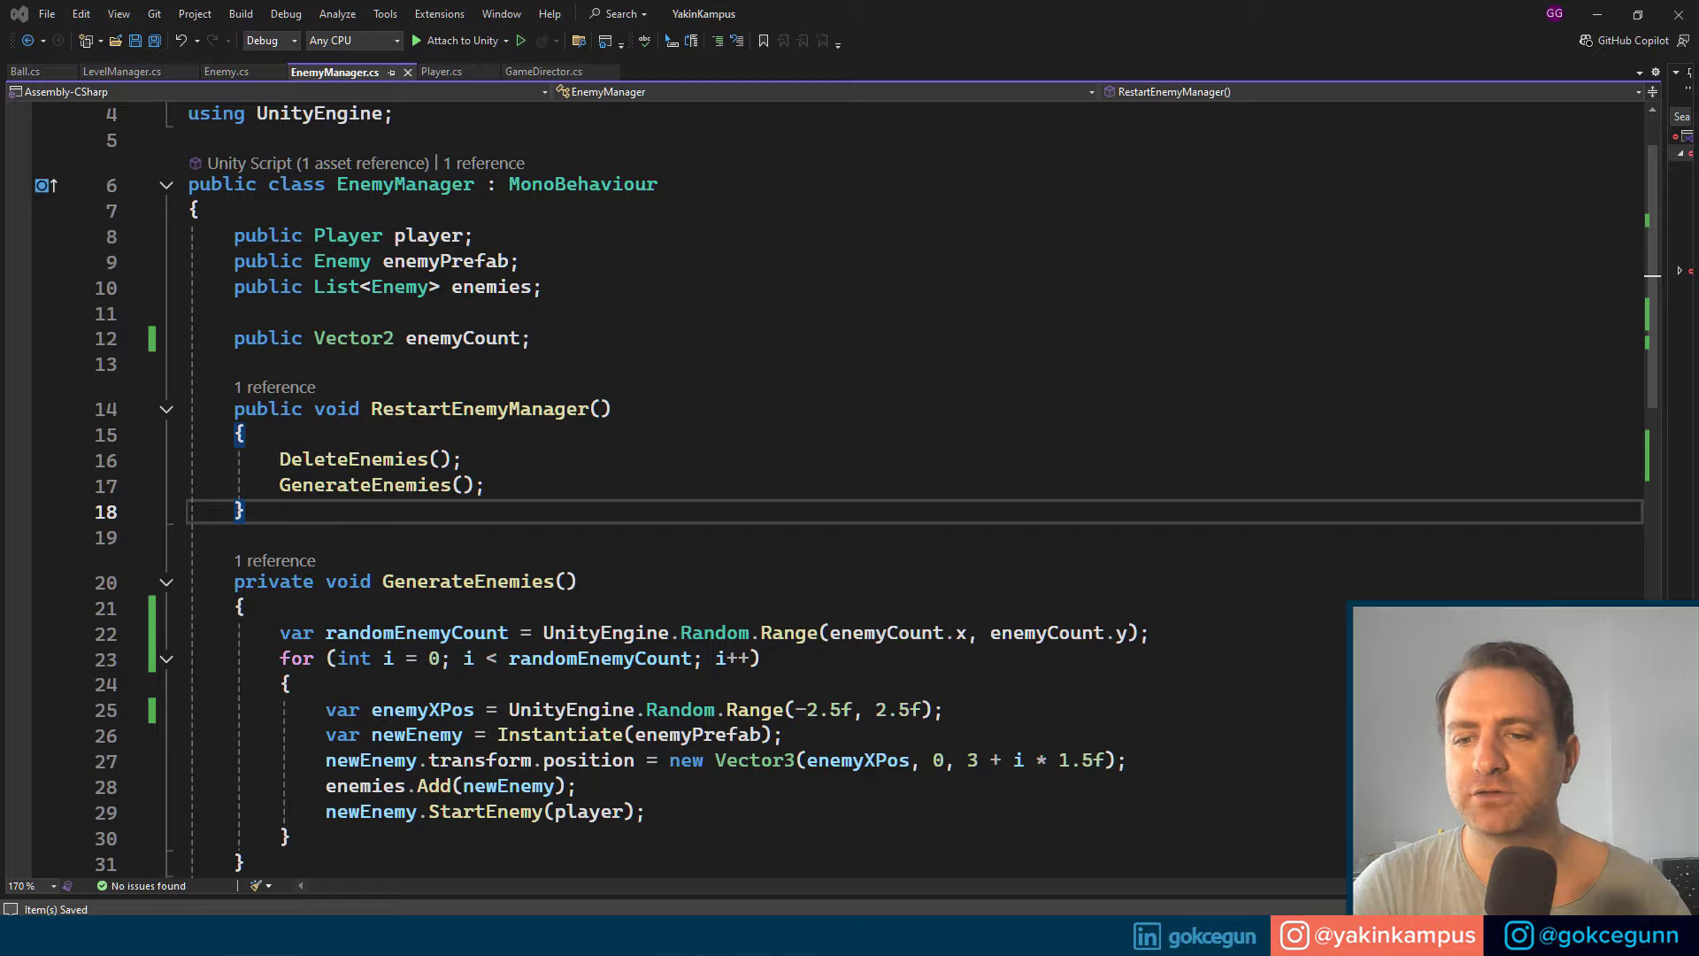
# Step: Select EnemyManager and set its Enemy Count X to 1 and Y to 5
pyautogui.click(99, 135)
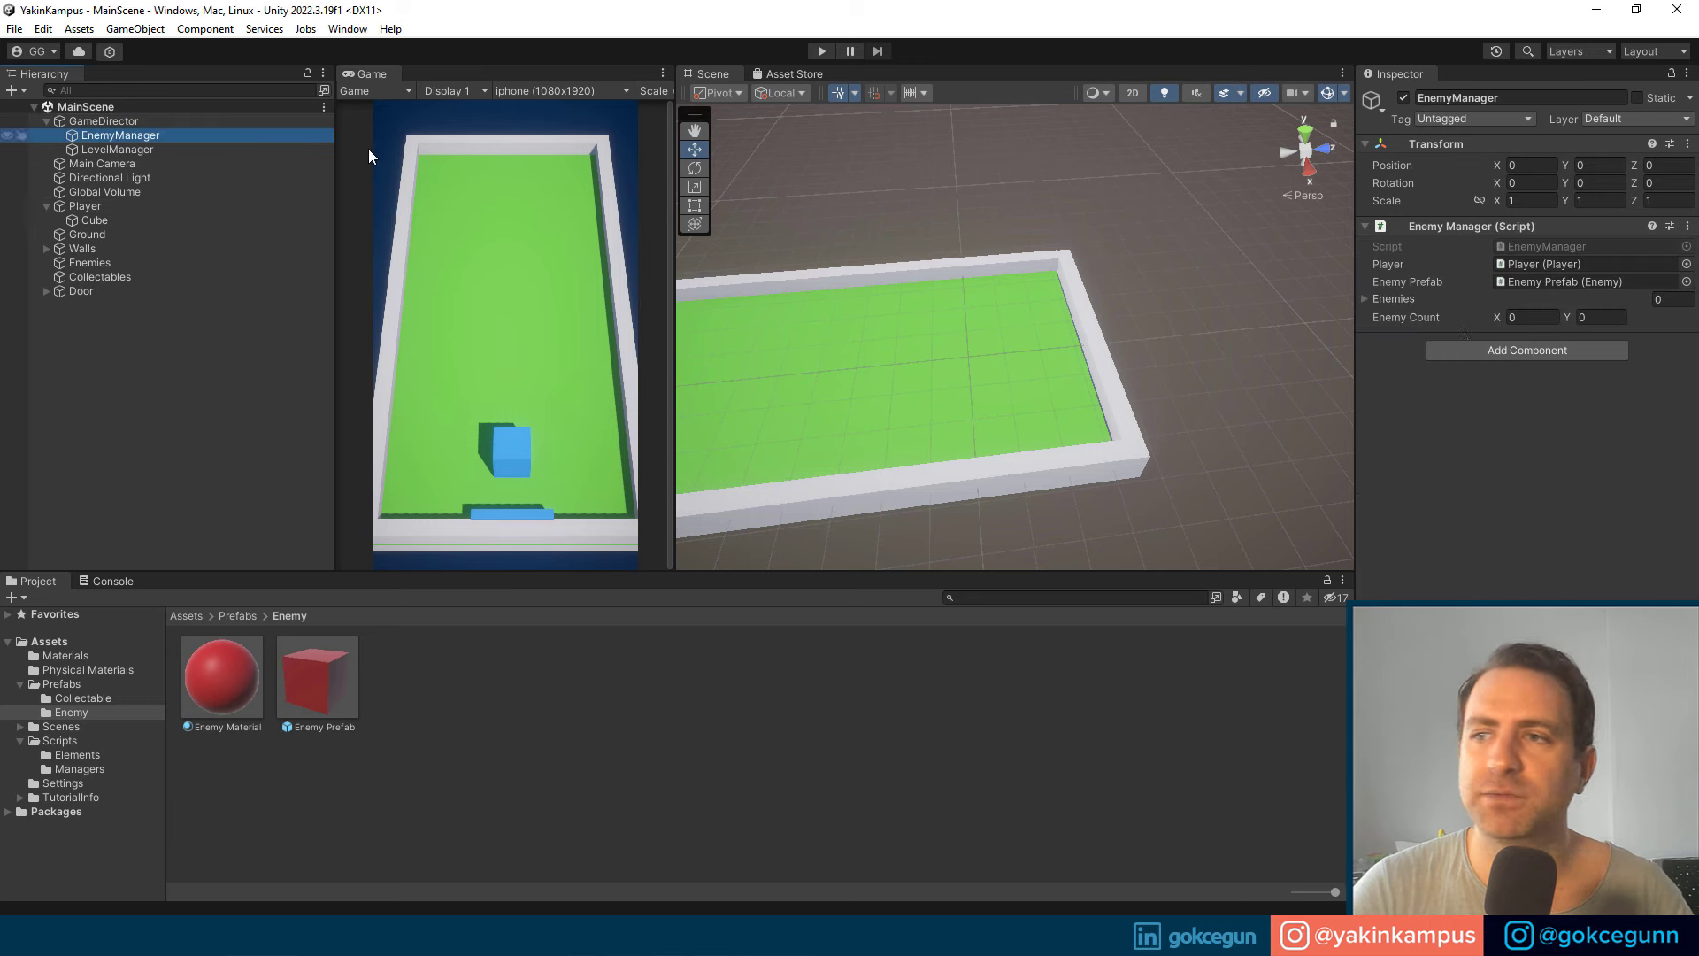
pyautogui.click(1537, 317)
pyautogui.write('1')
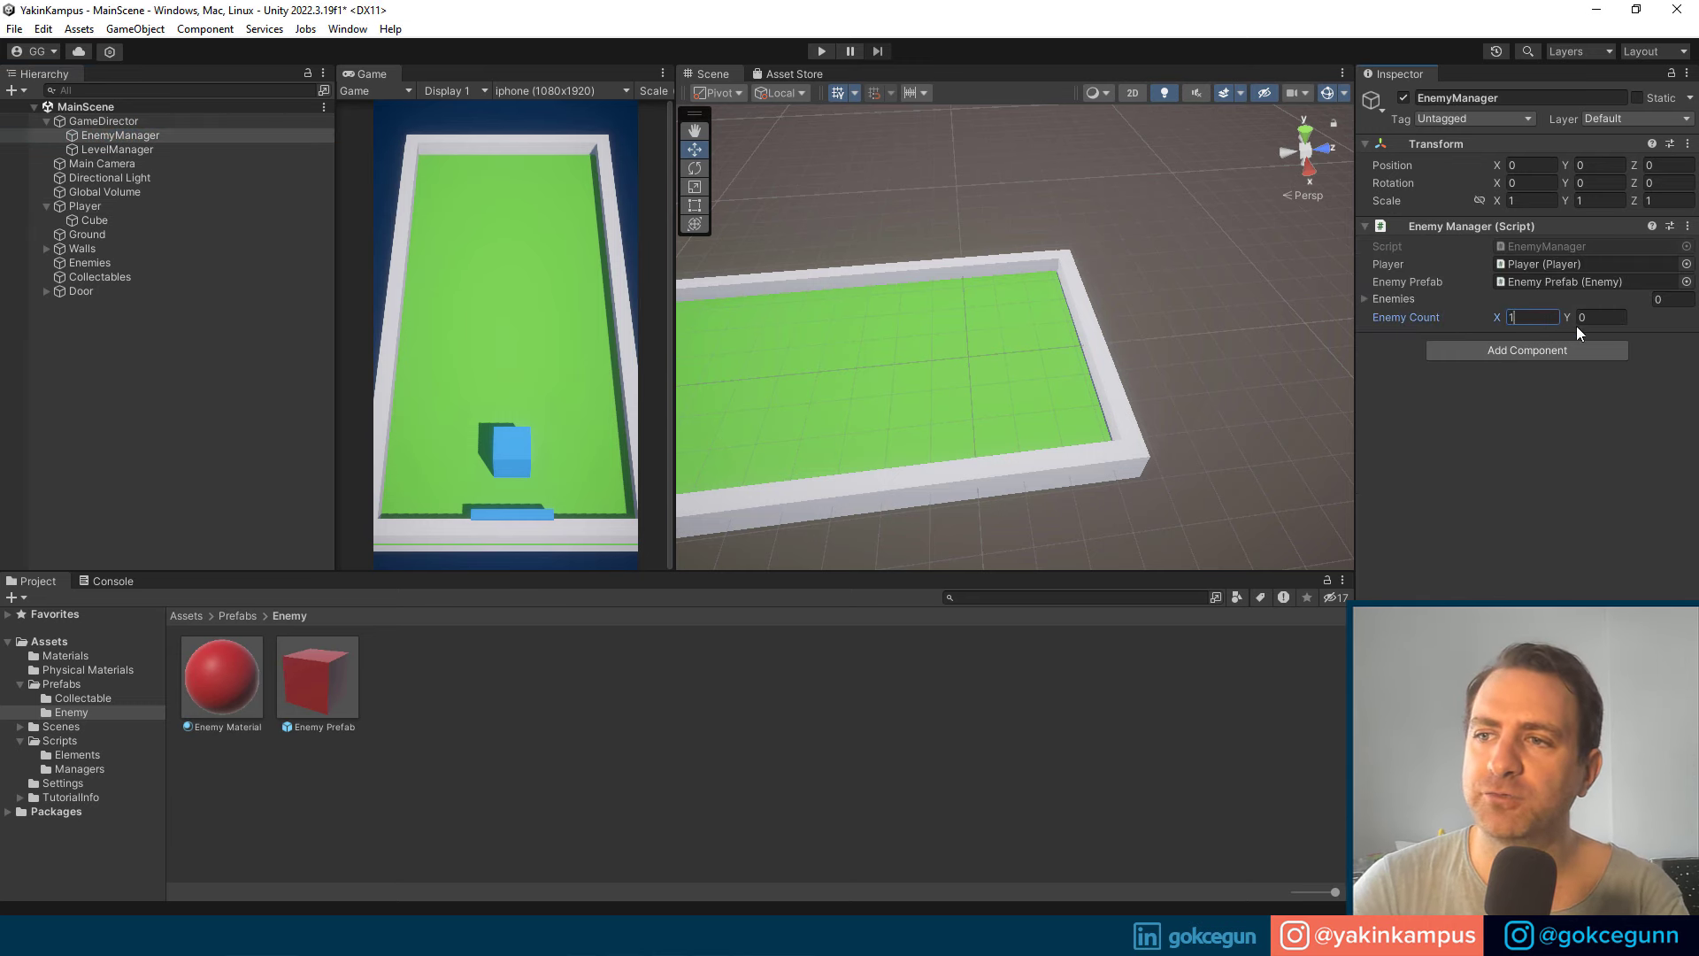
pyautogui.press('BackSpace')
pyautogui.click(1593, 317)
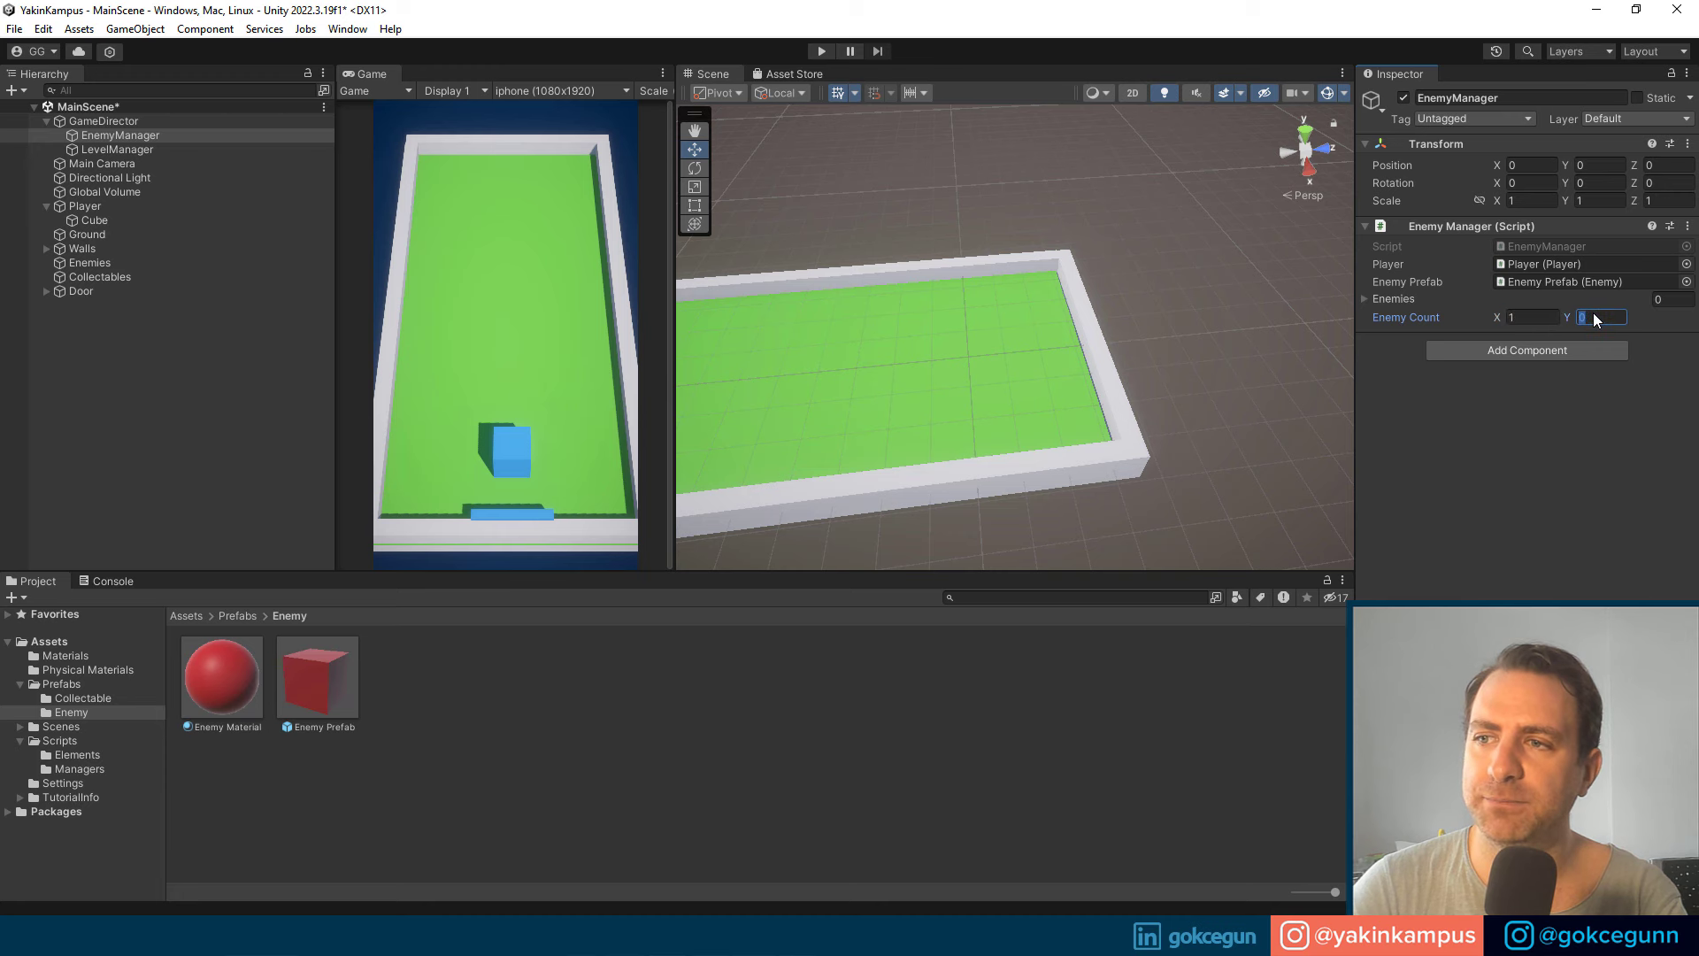
pyautogui.write('5')
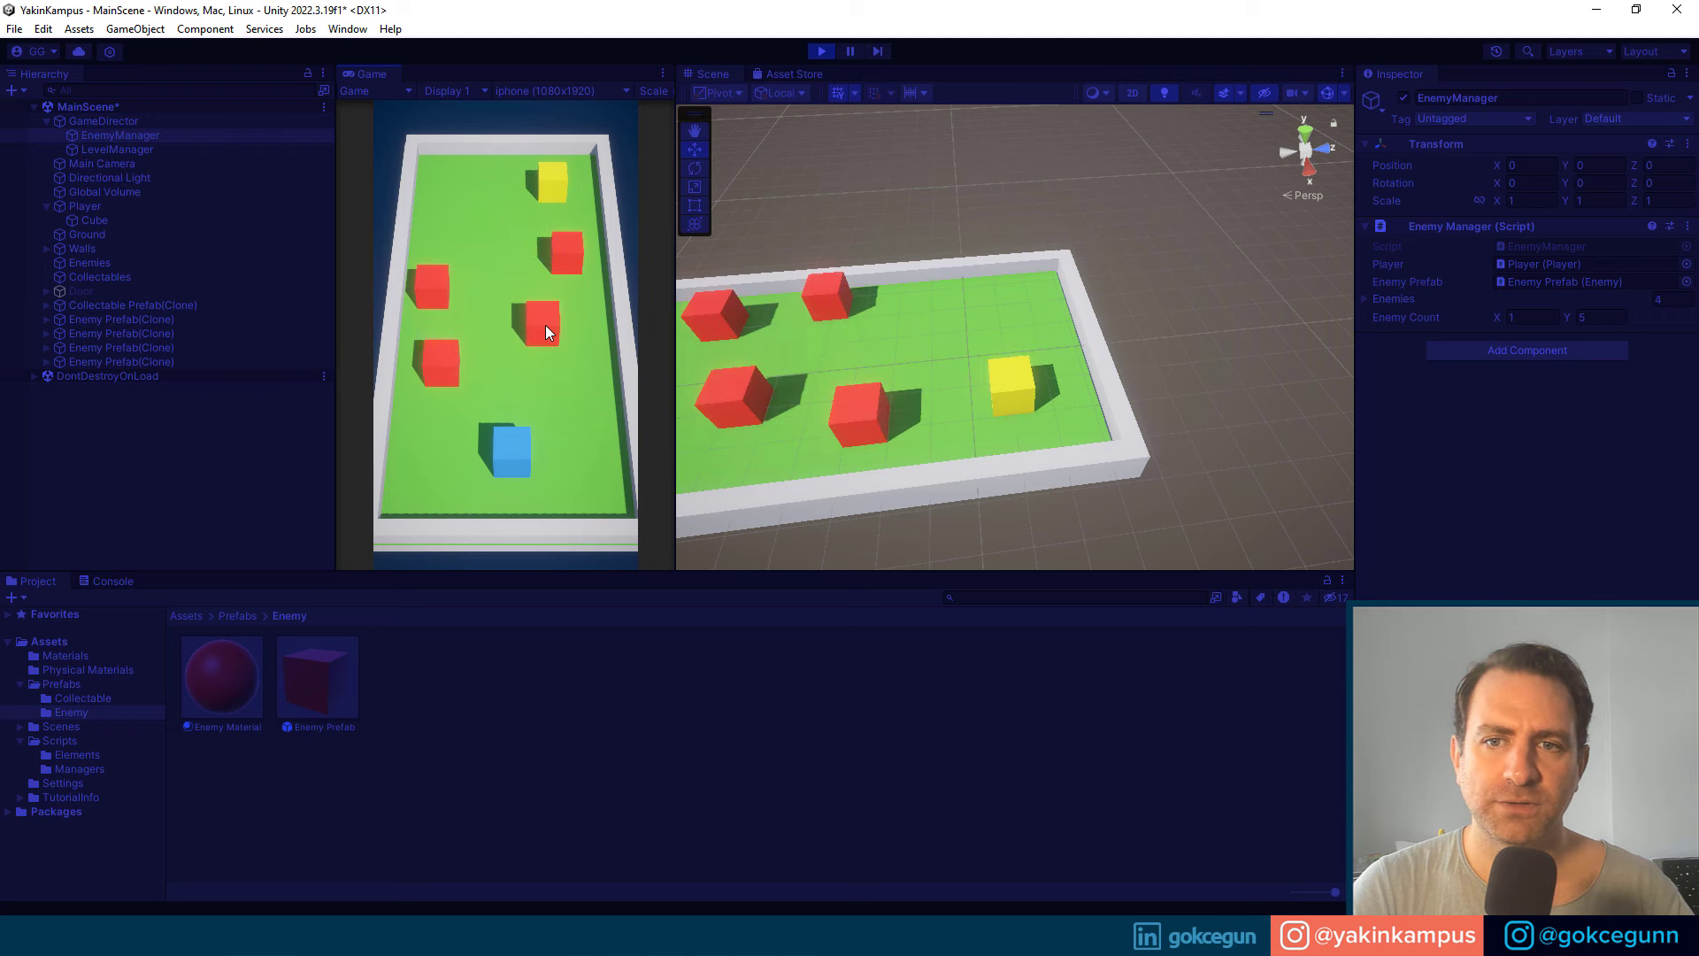
# Step: Stop play, set Enemy Count X to 0, replay, and move the player among the enemies
pyautogui.click(814, 50)
pyautogui.click(1533, 317)
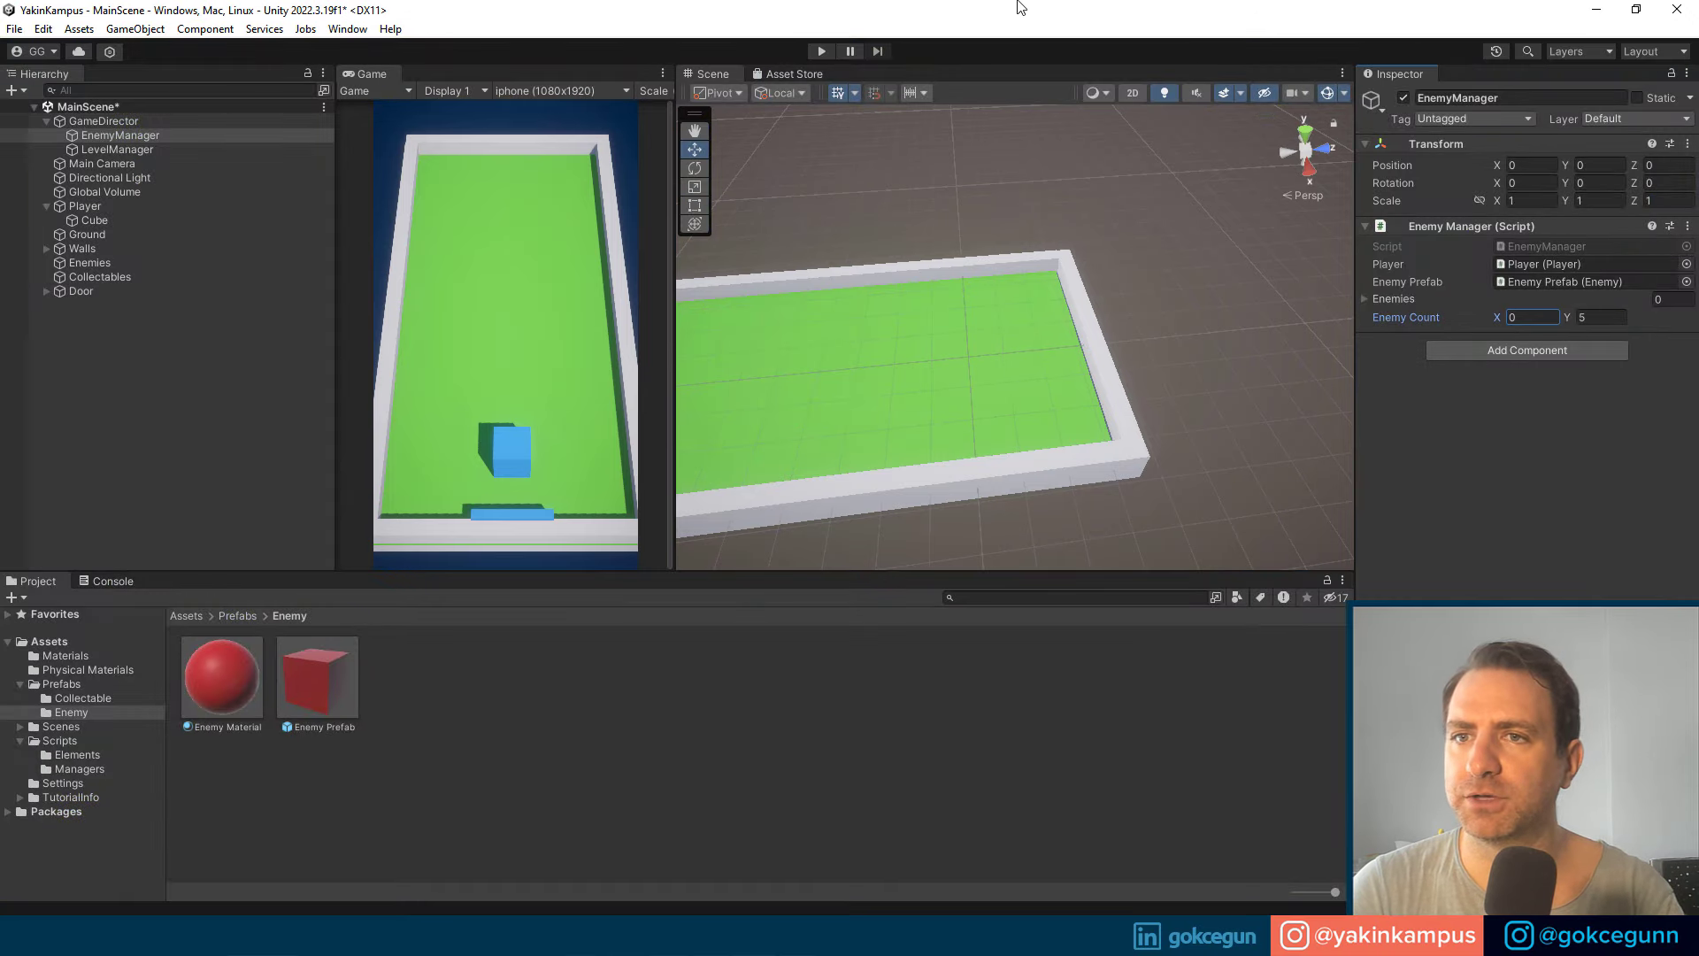
pyautogui.click(821, 51)
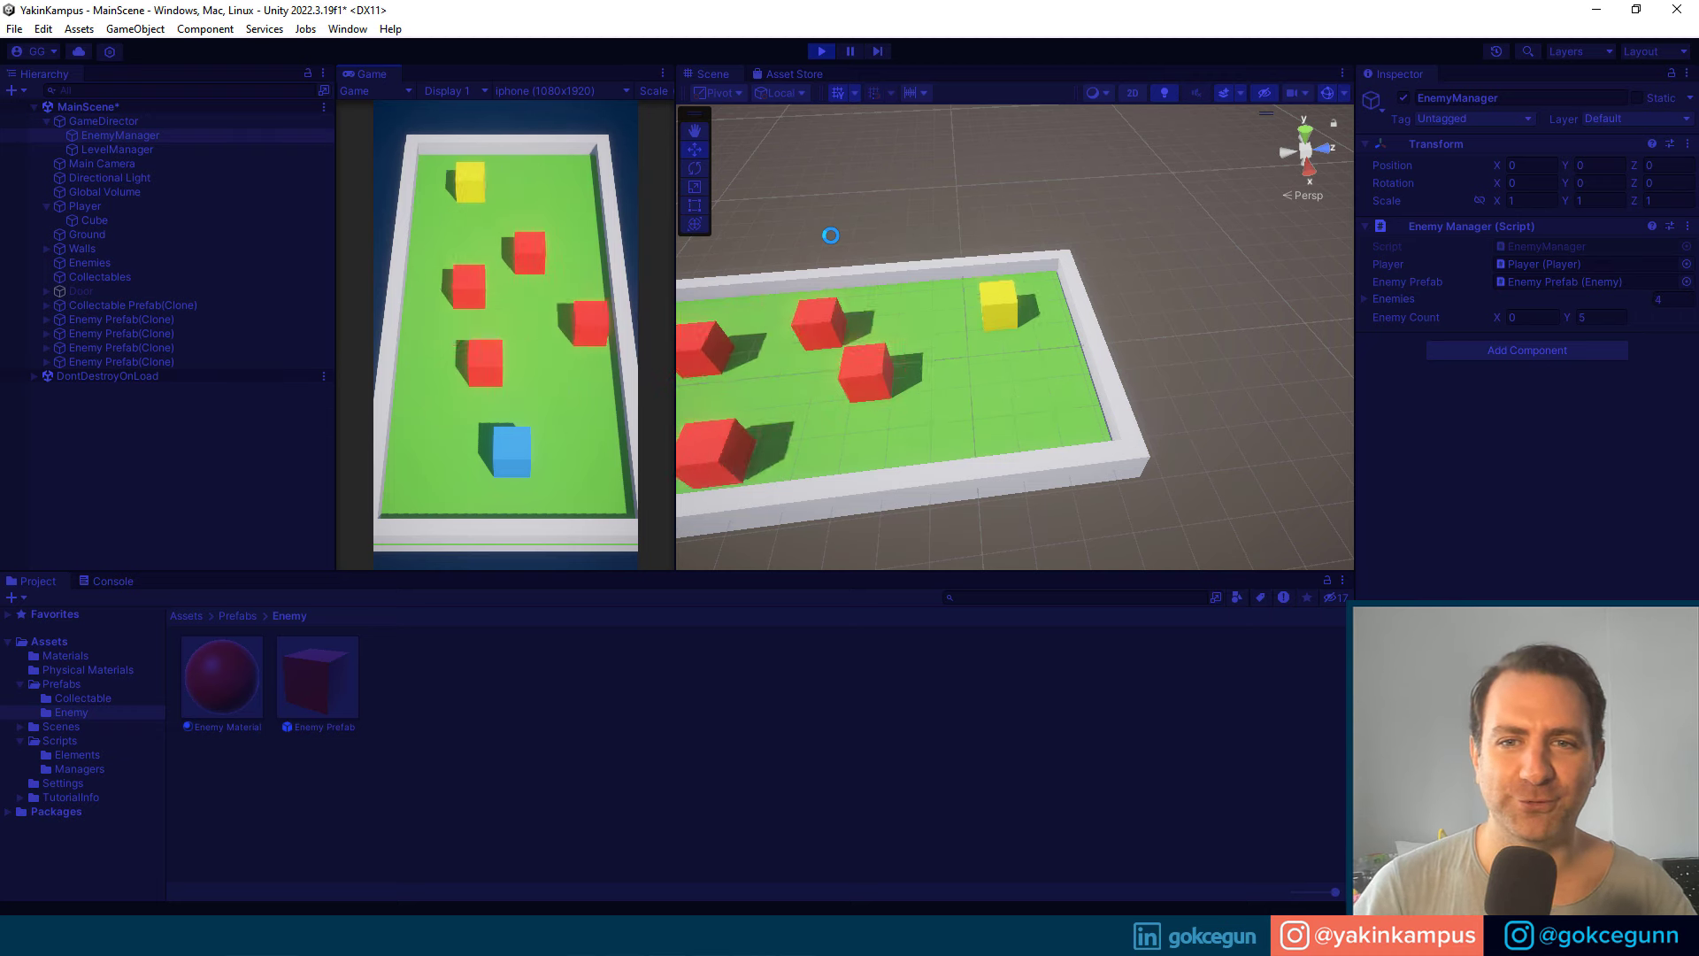
pyautogui.click(482, 347)
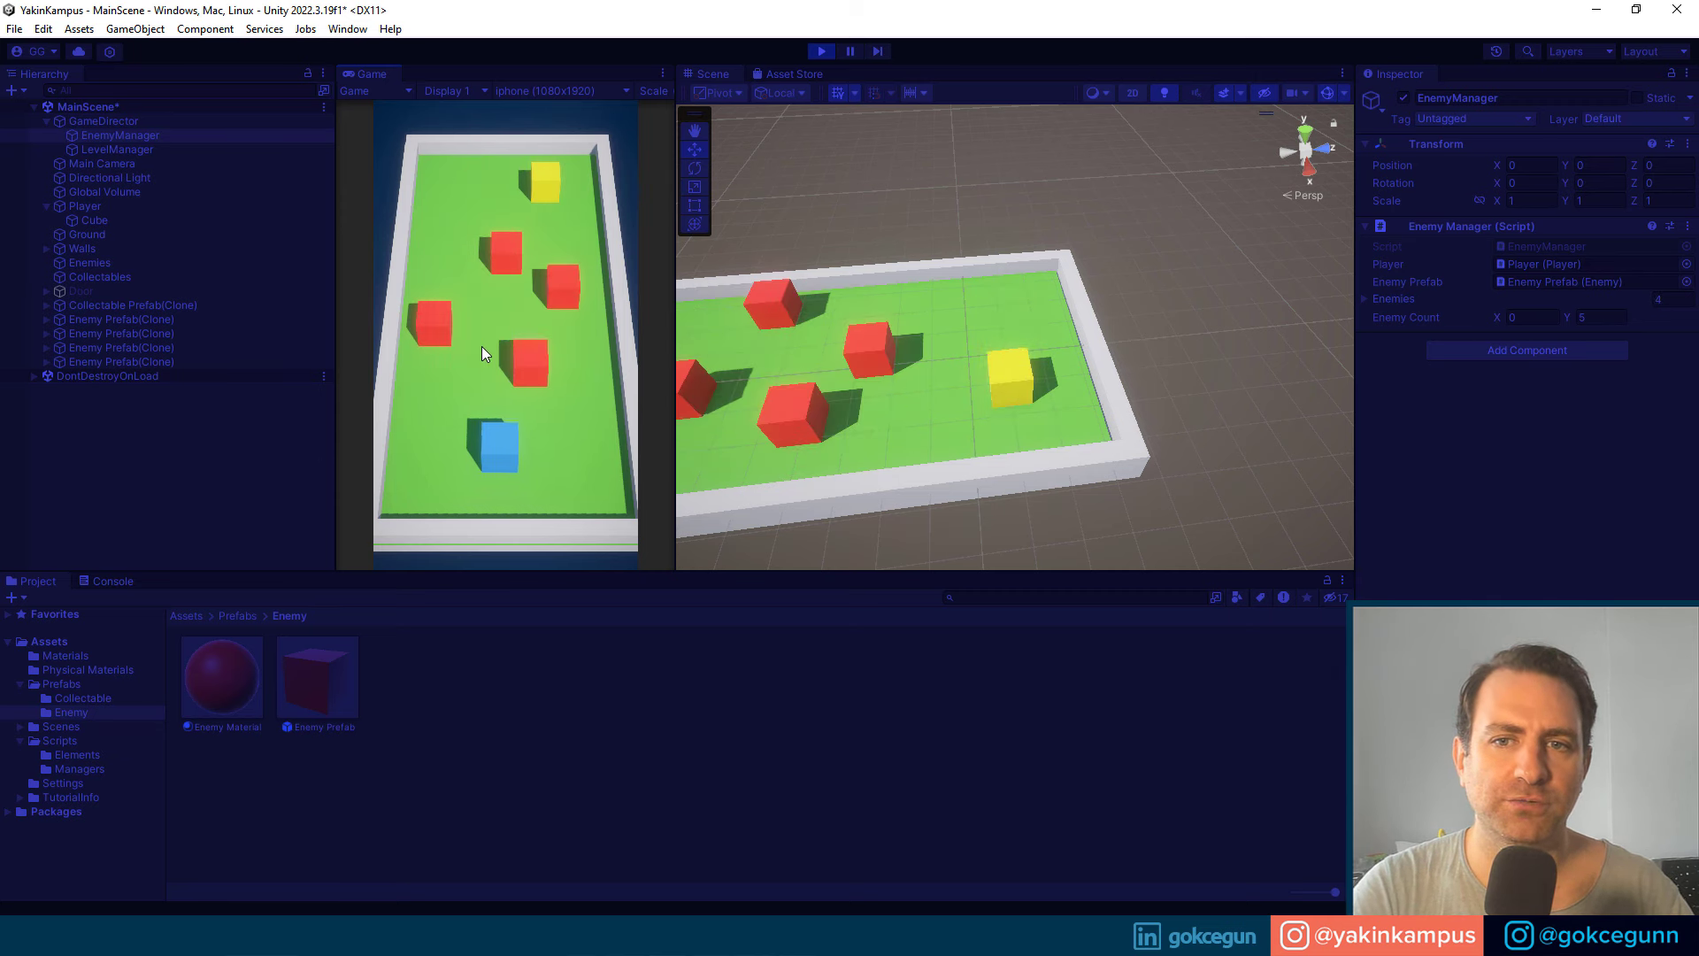